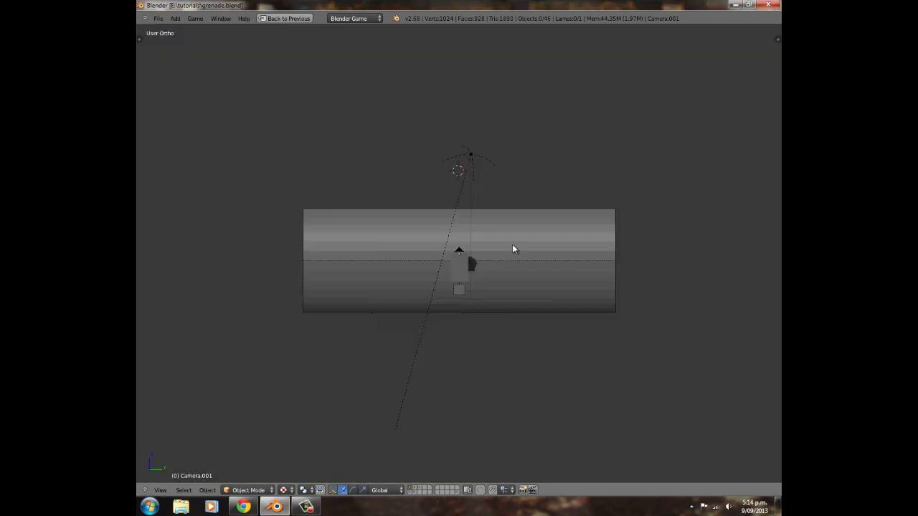
# Run the grenade game scene from the camera view and watch the shot, explosion, fire and smoke effects.
pyautogui.press('KP_0')
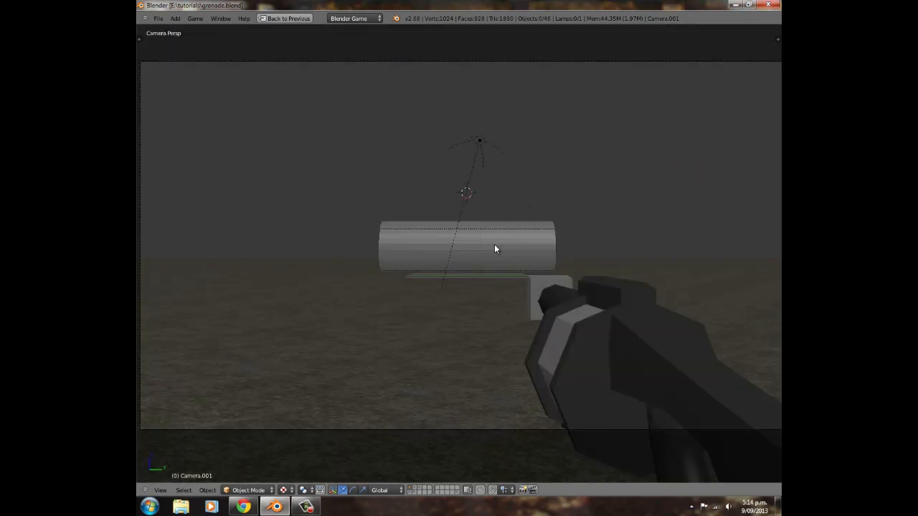
pyautogui.press('p')
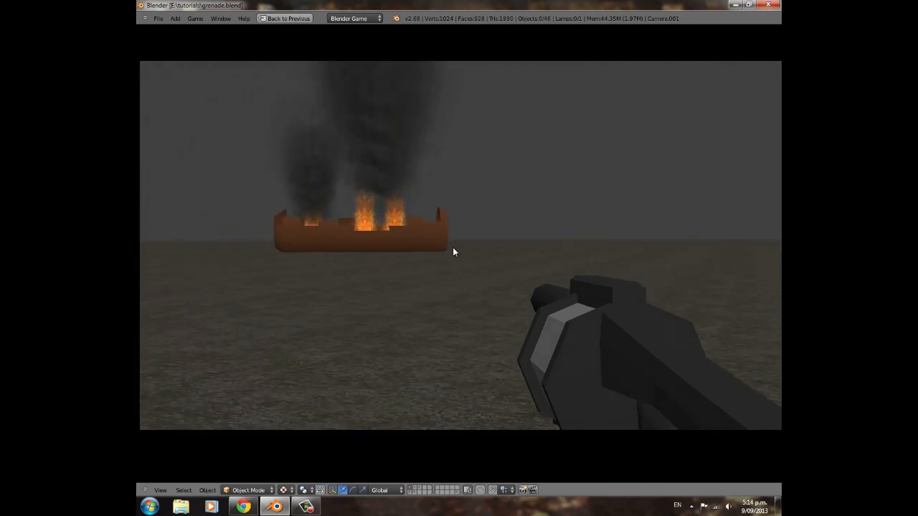
pyautogui.press('Escape')
pyautogui.press('p')
pyautogui.click(460, 246)
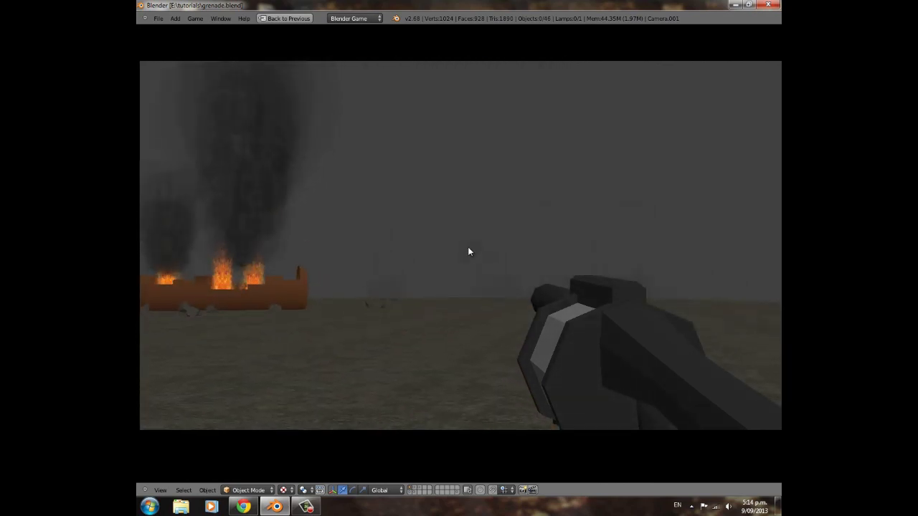
pyautogui.press('Escape')
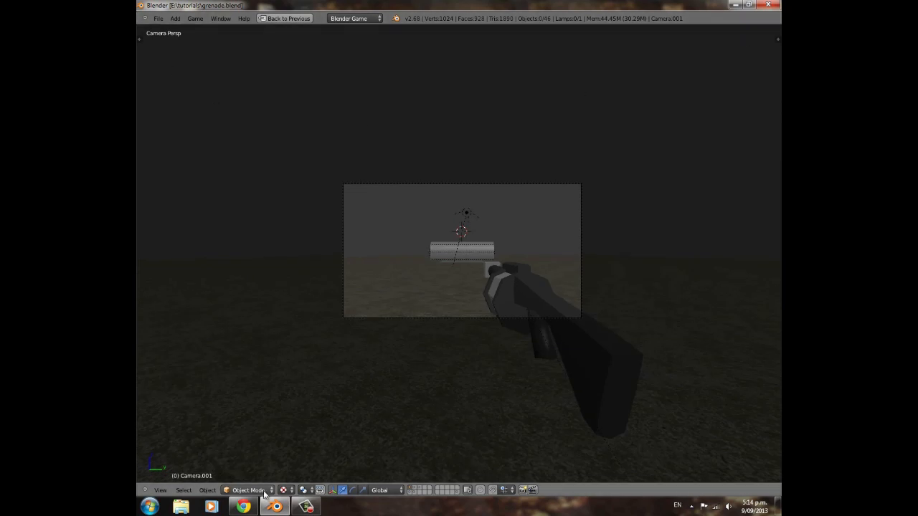
# Start a new file with the default startup scene.
pyautogui.click(159, 19)
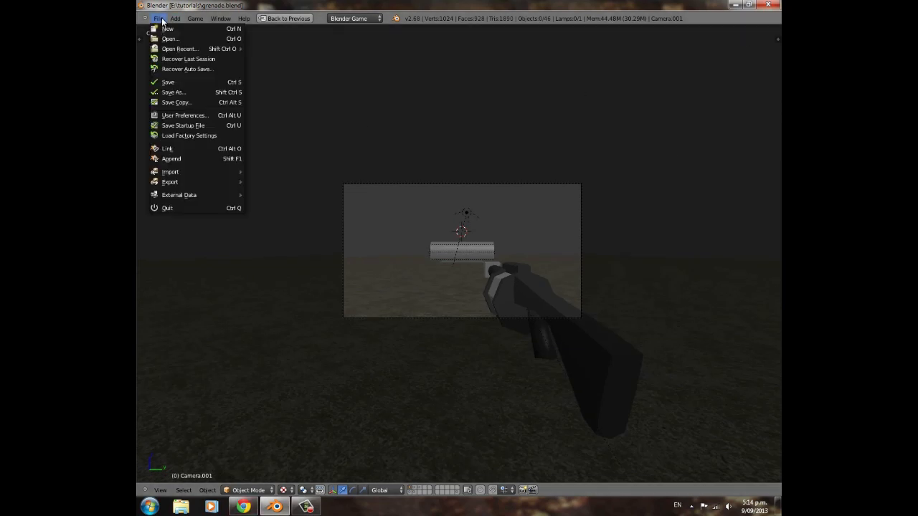
pyautogui.click(158, 19)
pyautogui.click(157, 20)
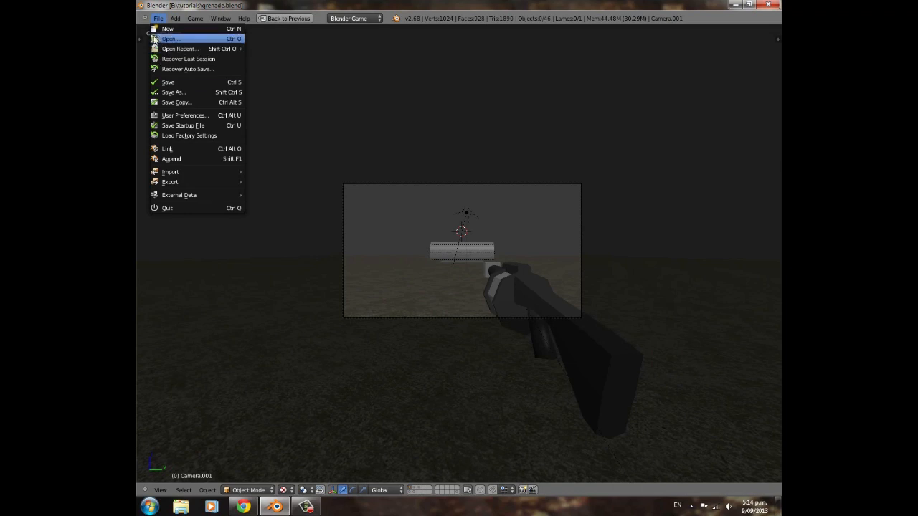
pyautogui.click(164, 30)
pyautogui.click(165, 33)
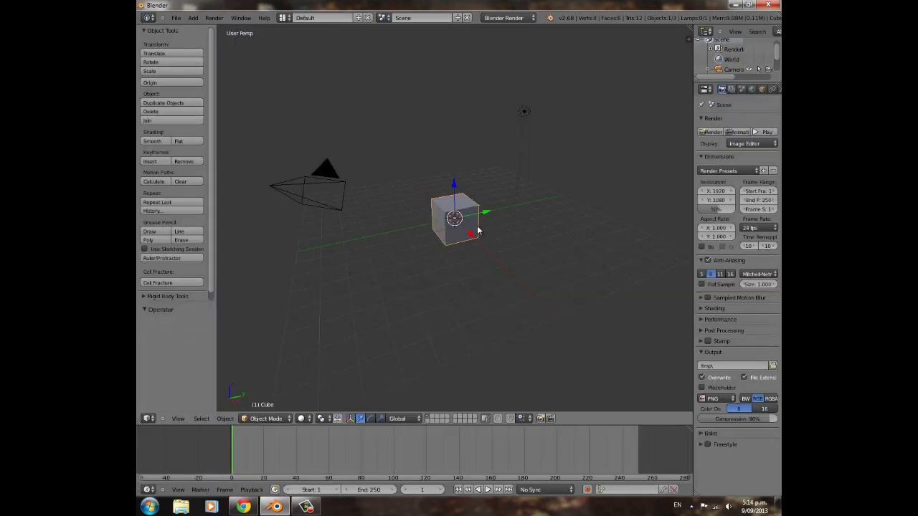
# Switch the render engine of the new scene to Blender Game.
pyautogui.scroll(4, 478, 231)
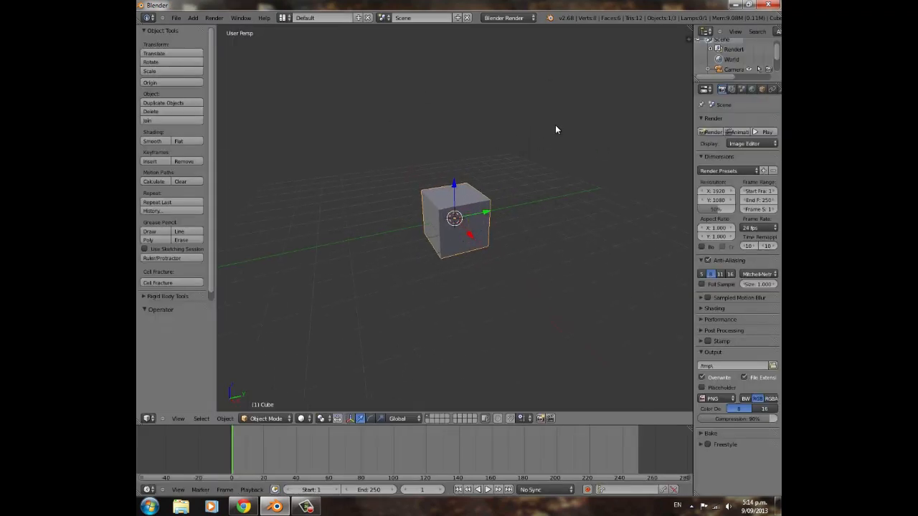
pyautogui.moveTo(556, 130); pyautogui.dragTo(290, 158, button='middle')
pyautogui.scroll(-5, 290, 158)
pyautogui.scroll(5, 444, 257)
pyautogui.moveTo(379, 249); pyautogui.dragTo(587, 237, button='middle')
pyautogui.scroll(-5, 587, 237)
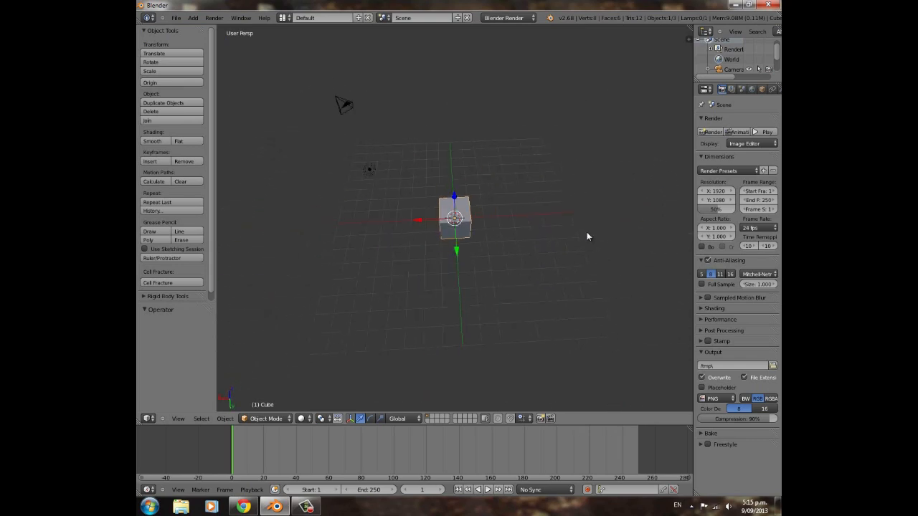
pyautogui.click(519, 18)
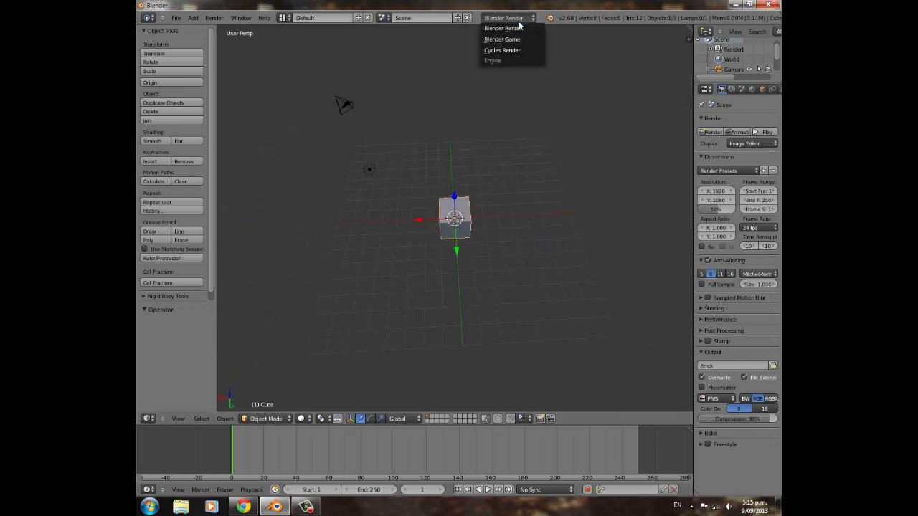
pyautogui.click(522, 40)
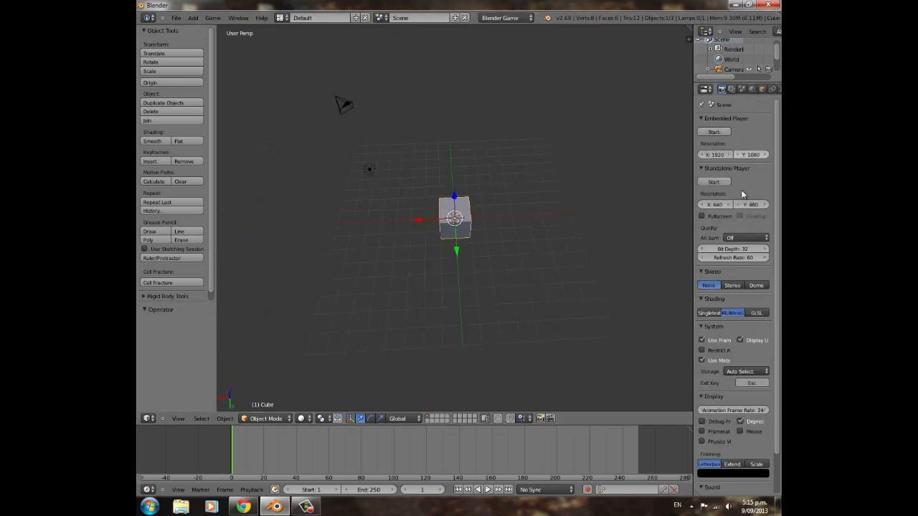
# Set the game shading mode to GLSL and briefly run the game to test it.
pyautogui.scroll(-2, 736, 146)
pyautogui.click(761, 269)
pyautogui.press('p')
pyautogui.press('Escape')
# Set the game's animation frame rate to 60.
pyautogui.moveTo(395, 296); pyautogui.dragTo(487, 272, button='middle')
pyautogui.scroll(-2, 752, 310)
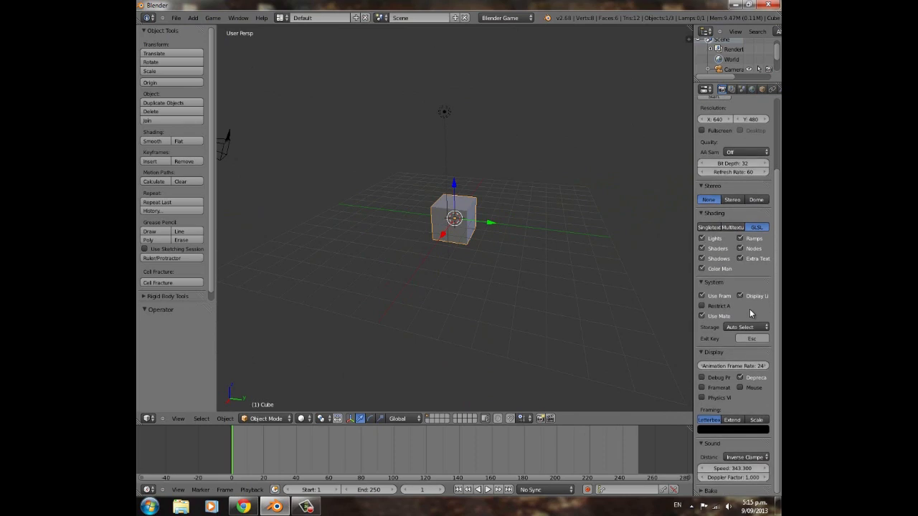
pyautogui.click(732, 367)
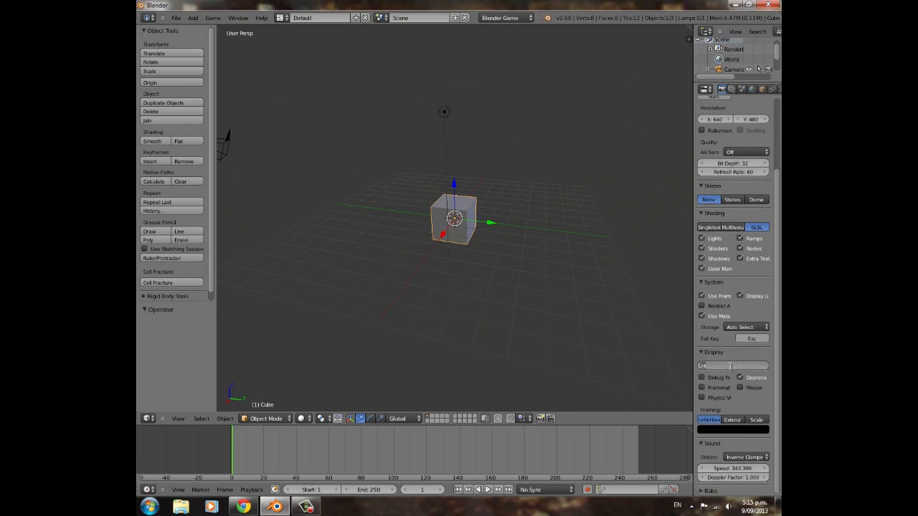
pyautogui.press('Return')
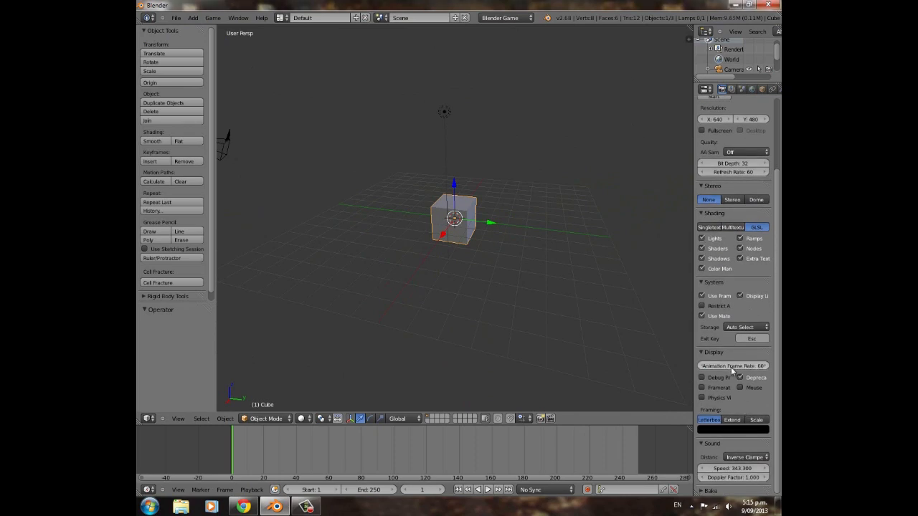
# Scrub through the timeline frames and return the playhead to frame 0.
pyautogui.moveTo(602, 312); pyautogui.dragTo(725, 271, button='middle')
pyautogui.moveTo(516, 210); pyautogui.dragTo(380, 337, button='middle')
pyautogui.moveTo(240, 445); pyautogui.dragTo(386, 452)
pyautogui.click(422, 473)
pyautogui.moveTo(423, 475); pyautogui.dragTo(230, 448)
pyautogui.scroll(5, 399, 212)
pyautogui.scroll(-6, 457, 238)
pyautogui.moveTo(402, 211); pyautogui.dragTo(470, 229, button='middle')
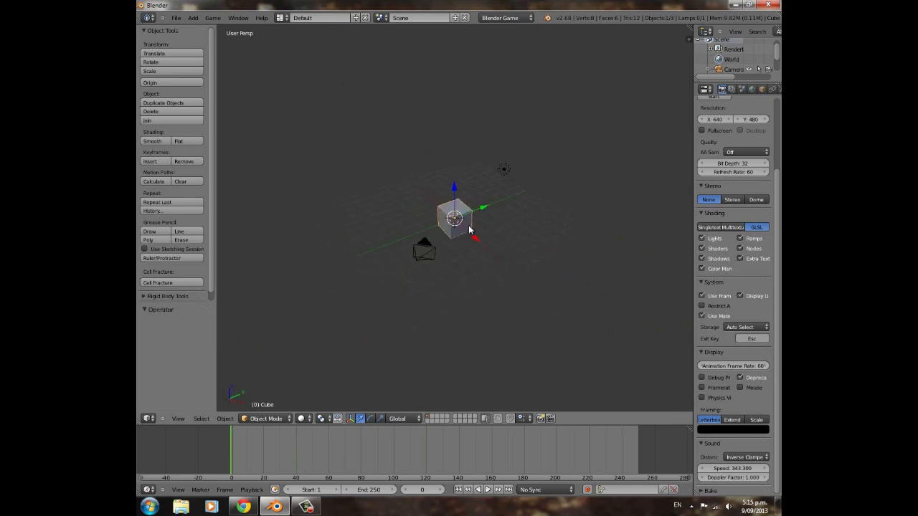
# Switch to the empty second layer and turn on the on-screen display of pressed keys.
pyautogui.click(433, 419)
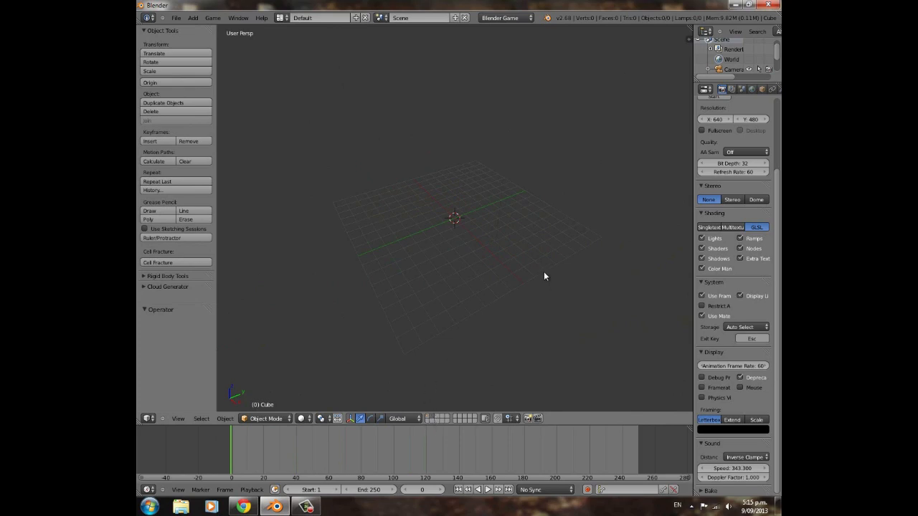
pyautogui.press('n')
pyautogui.press('n')
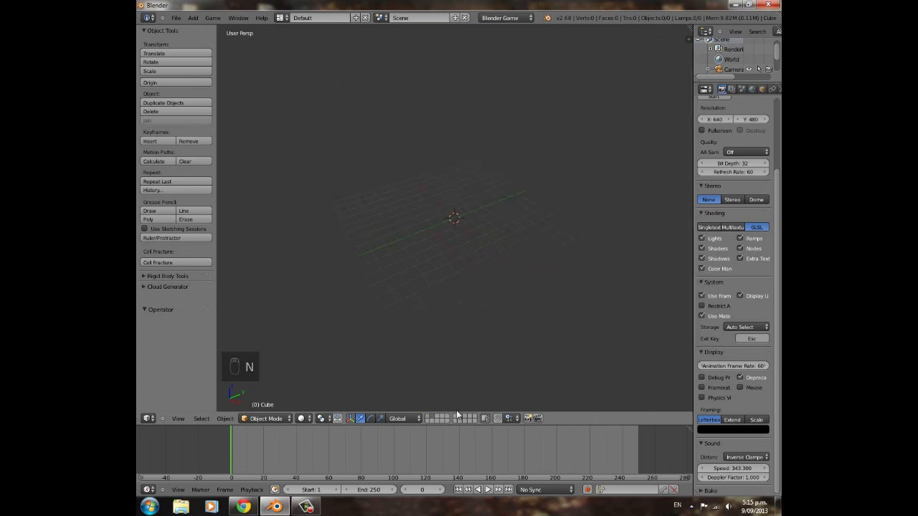
pyautogui.press('2')
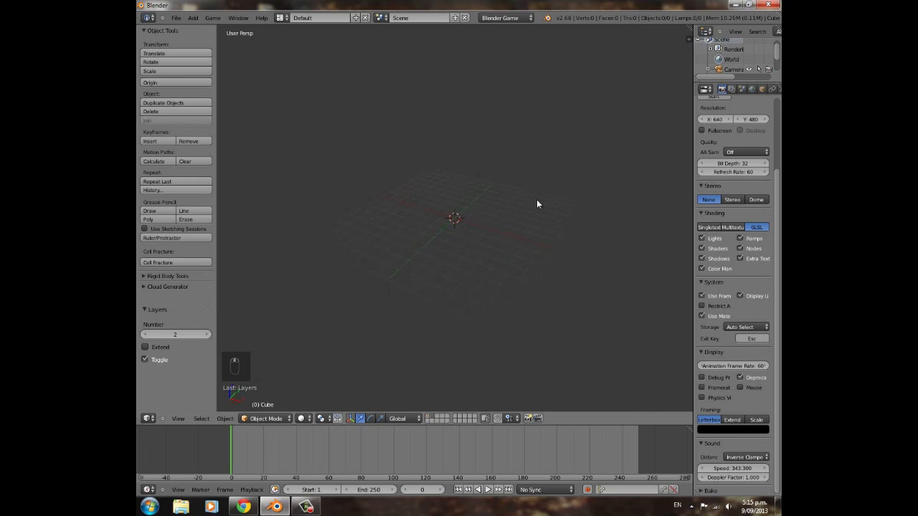
pyautogui.hotkey('shift', 'a')
pyautogui.moveTo(537, 200)
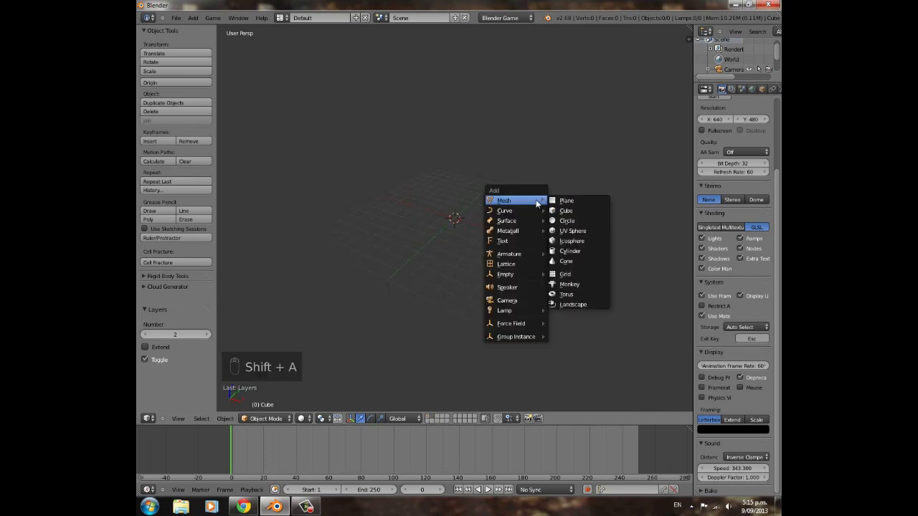
pyautogui.click(587, 210)
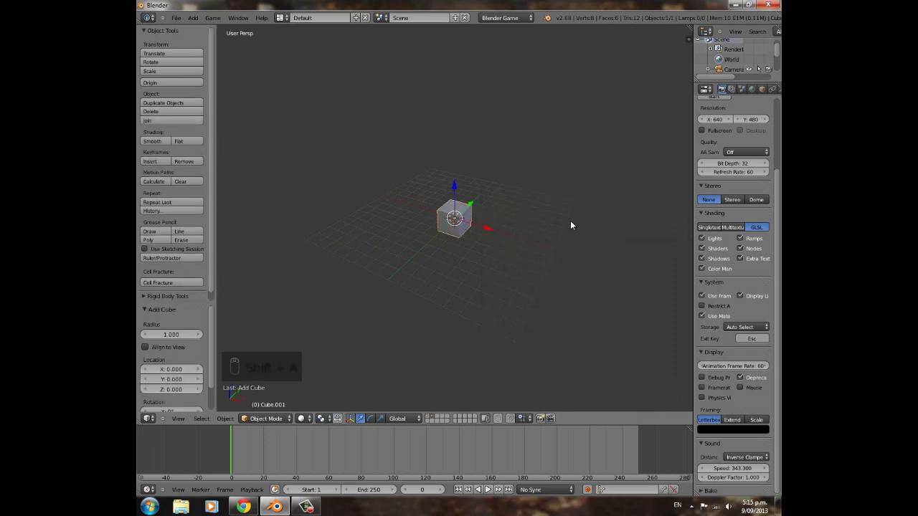
pyautogui.press('x')
pyautogui.click(552, 235)
# Add a plane at the origin of the second layer and scale it up by about 2.64.
pyautogui.hotkey('shift', 'a')
pyautogui.moveTo(552, 230)
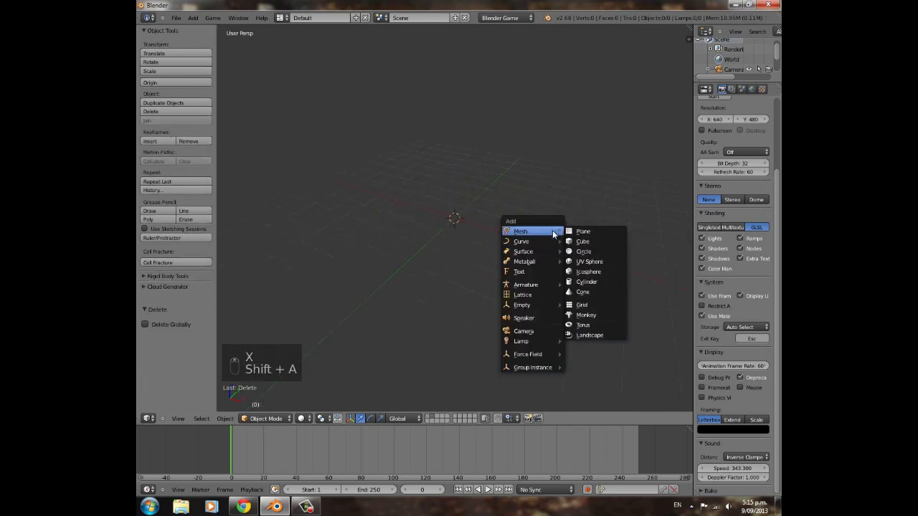
pyautogui.click(579, 236)
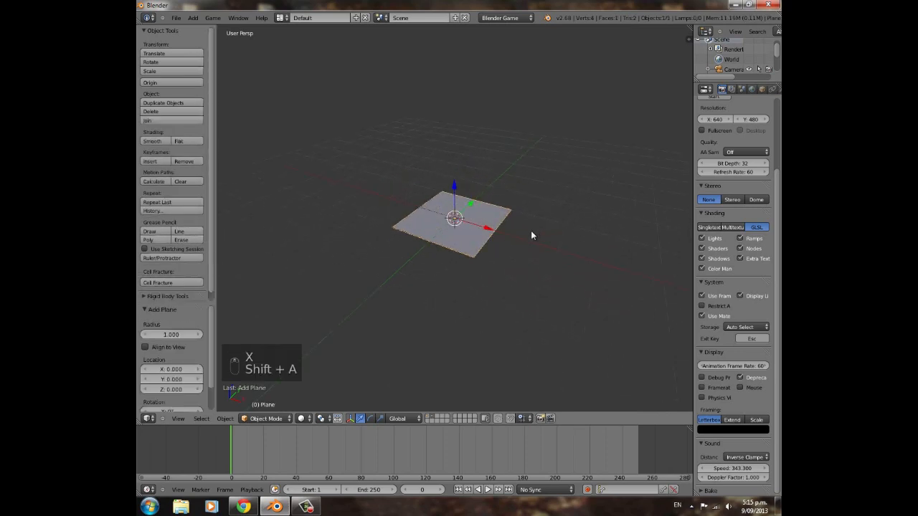
pyautogui.press('s')
pyautogui.click(659, 238)
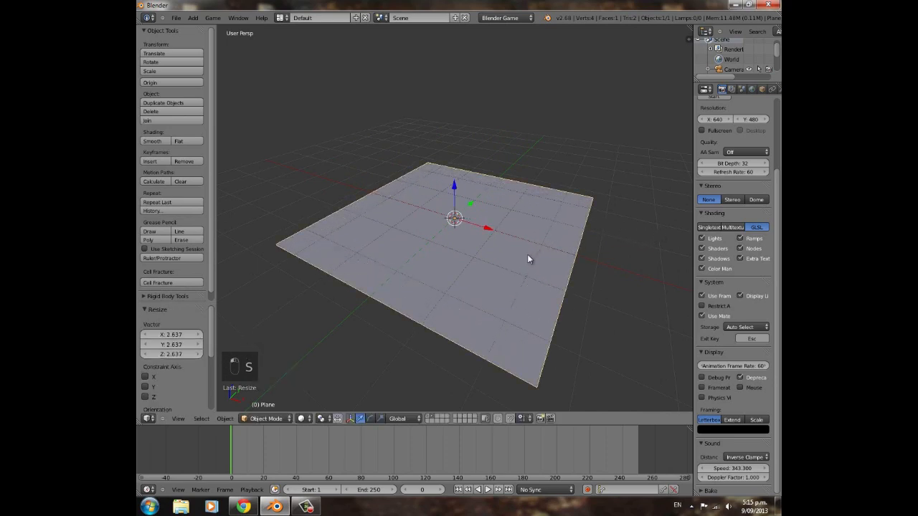
# Set the 3D viewport shading to Textured.
pyautogui.scroll(-4, 527, 256)
pyautogui.click(305, 419)
pyautogui.click(326, 378)
pyautogui.moveTo(487, 289)
pyautogui.mouseDown(button='middle')
pyautogui.moveTo(416, 279)
pyautogui.moveTo(434, 258)
pyautogui.mouseUp(button='middle')
pyautogui.scroll(-2, 762, 89)
# Give the plane a new material with specular intensity 0, widening the properties editor to show its settings.
pyautogui.click(771, 90)
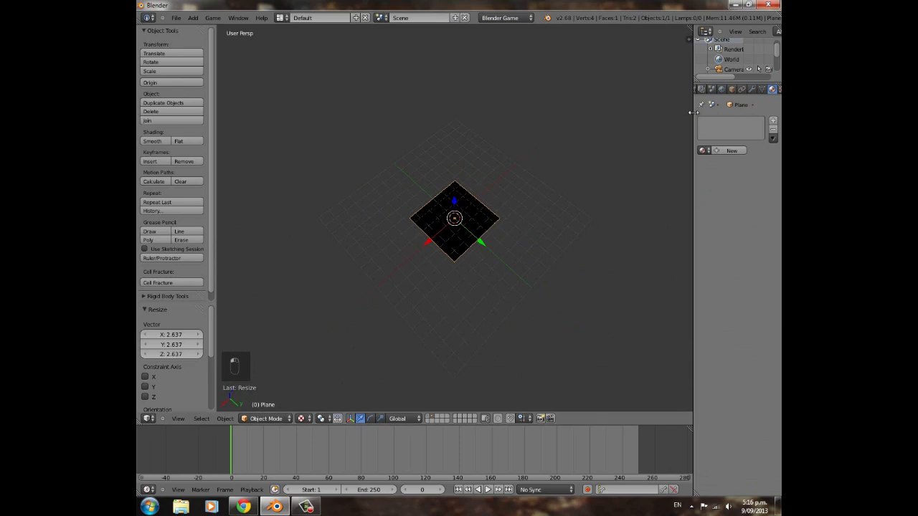
pyautogui.moveTo(694, 113); pyautogui.dragTo(574, 112)
pyautogui.click(649, 151)
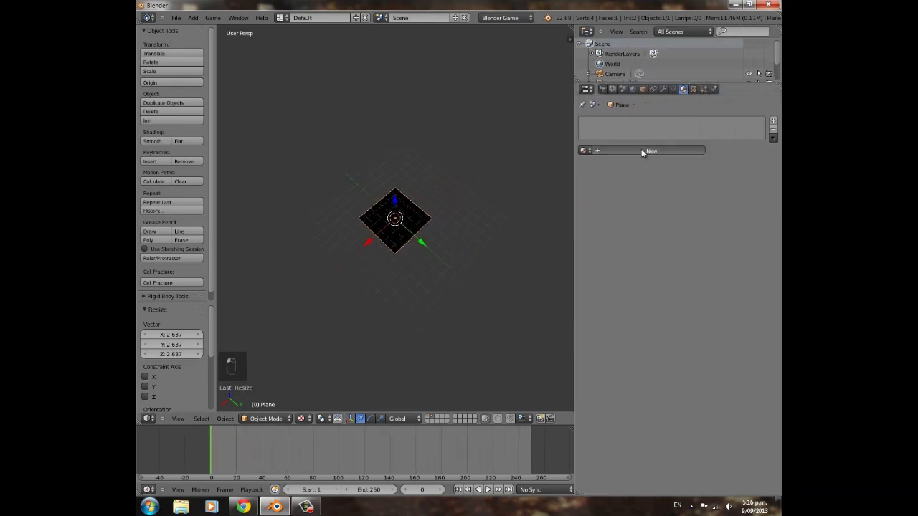
pyautogui.scroll(-4, 655, 288)
pyautogui.moveTo(636, 231); pyautogui.dragTo(536, 225)
pyautogui.scroll(-3, 667, 280)
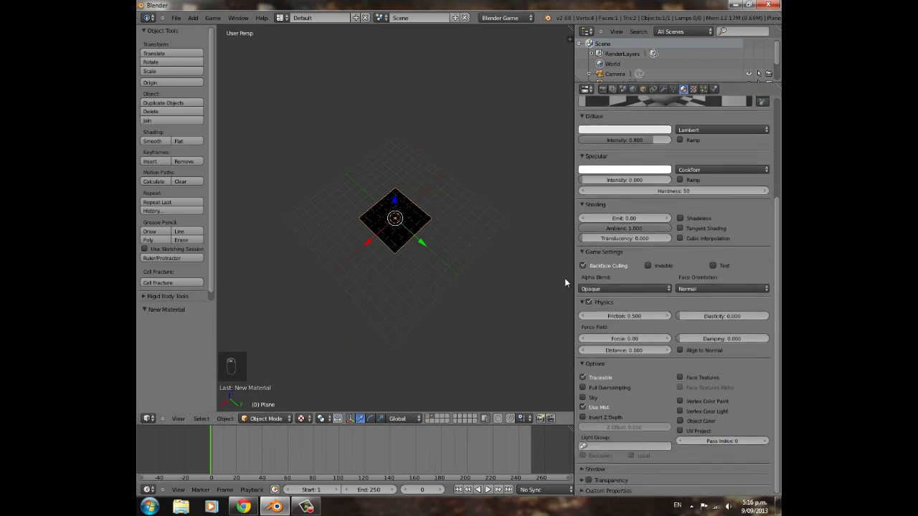
# Disable backface culling on the plane's material and enable Z Transparency with alpha 0.
pyautogui.click(582, 265)
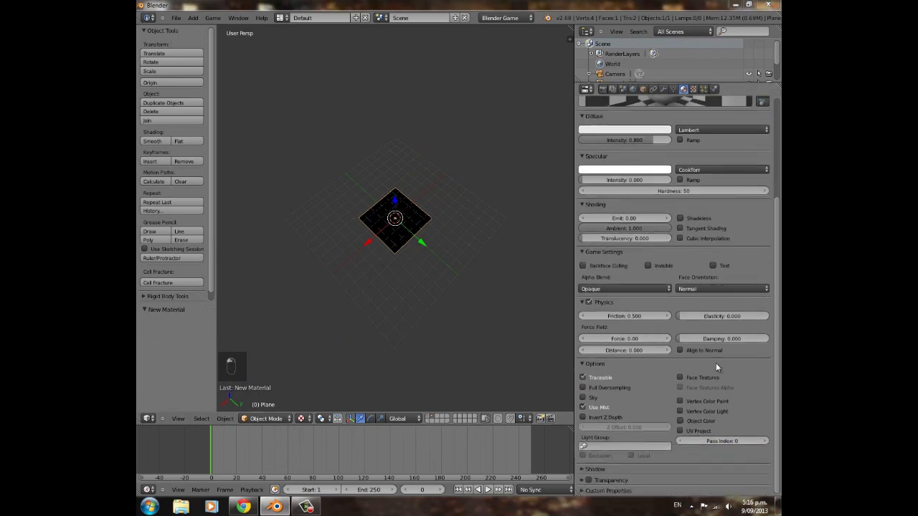
pyautogui.click(591, 479)
pyautogui.scroll(-1, 602, 473)
pyautogui.click(589, 452)
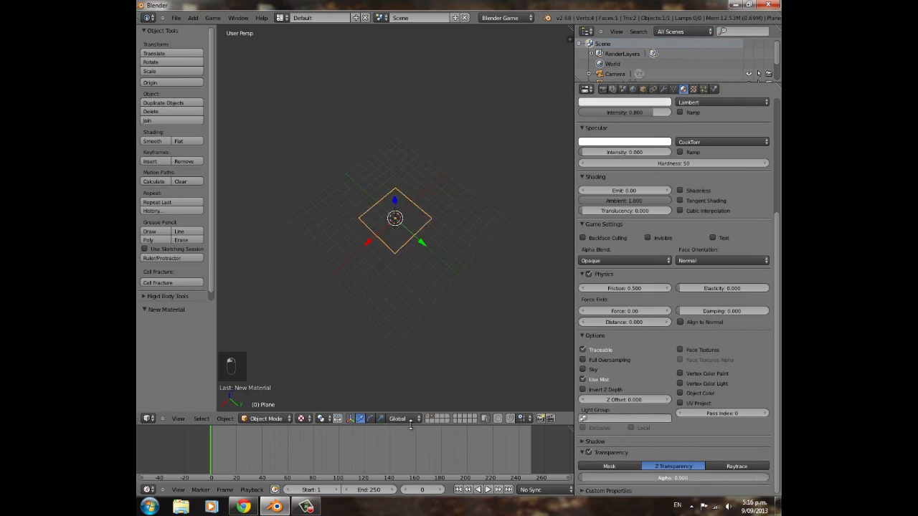
# Set the emit value of the plane's material to 0.05.
pyautogui.click(668, 190)
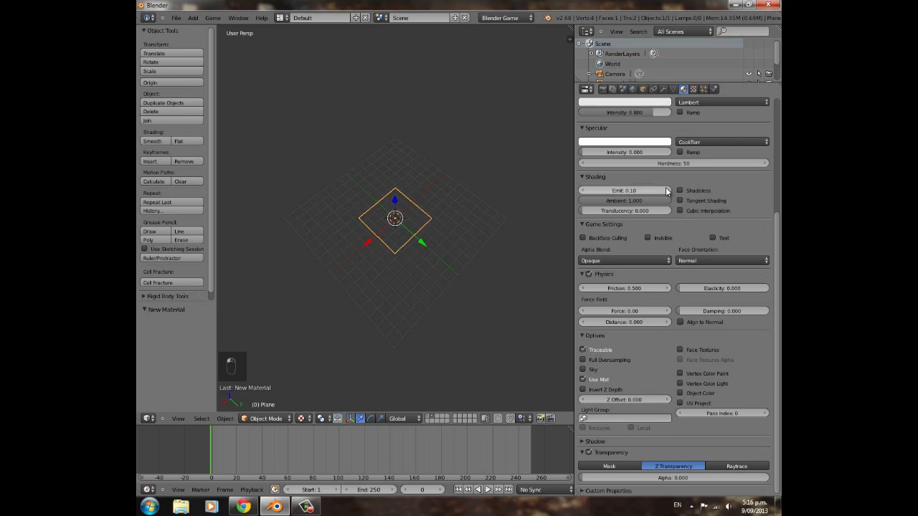
pyautogui.click(584, 191)
pyautogui.click(585, 191)
pyautogui.click(587, 191)
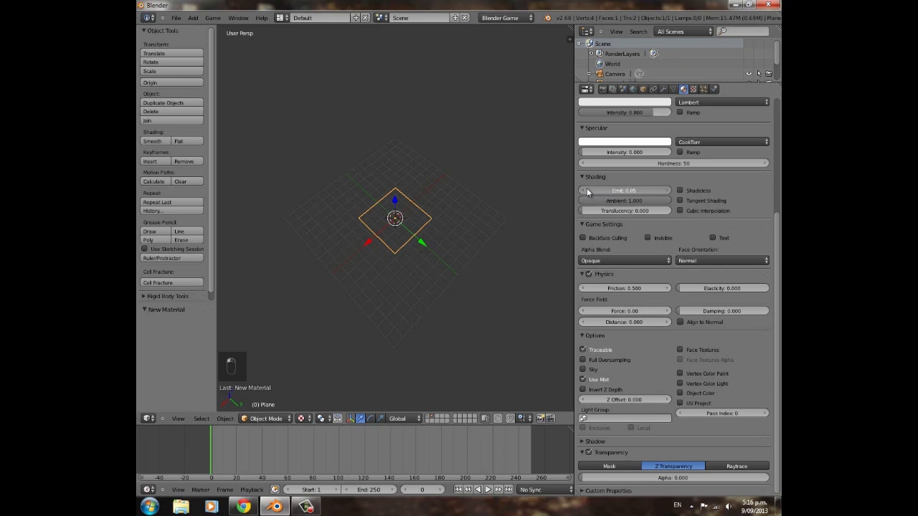
# Add a new texture to the plane's material and set its type to Image or Movie.
pyautogui.click(693, 89)
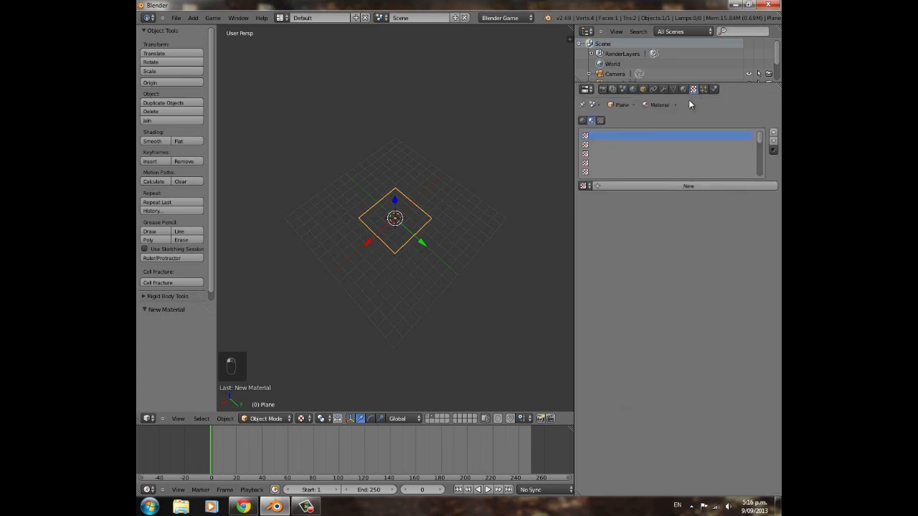
pyautogui.click(677, 187)
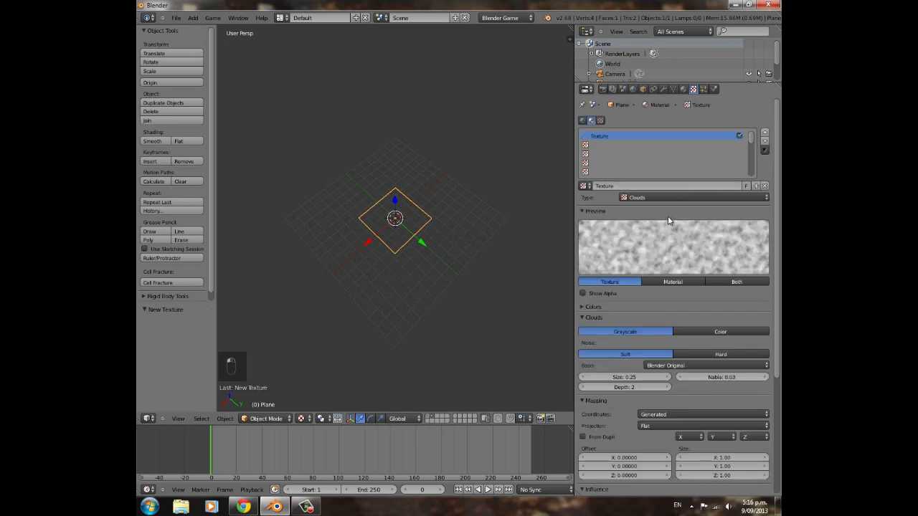
pyautogui.click(667, 198)
pyautogui.click(646, 139)
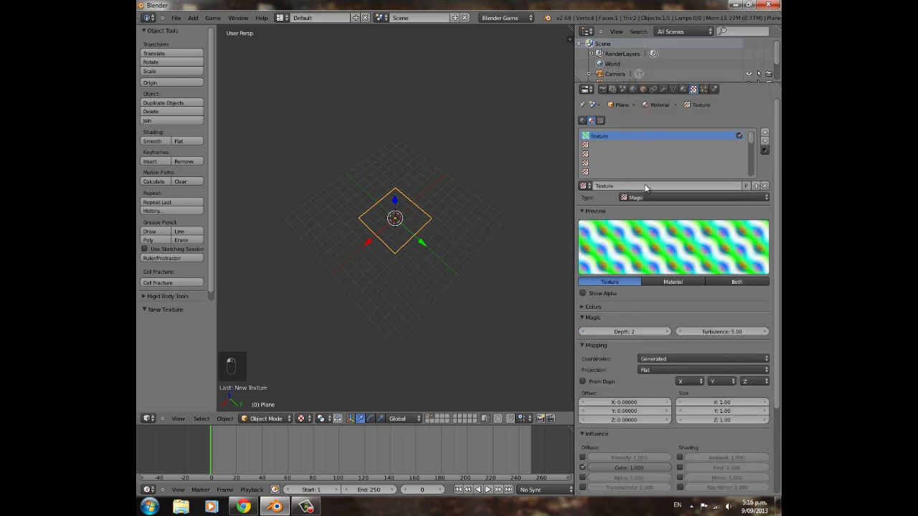
pyautogui.click(645, 197)
pyautogui.click(641, 140)
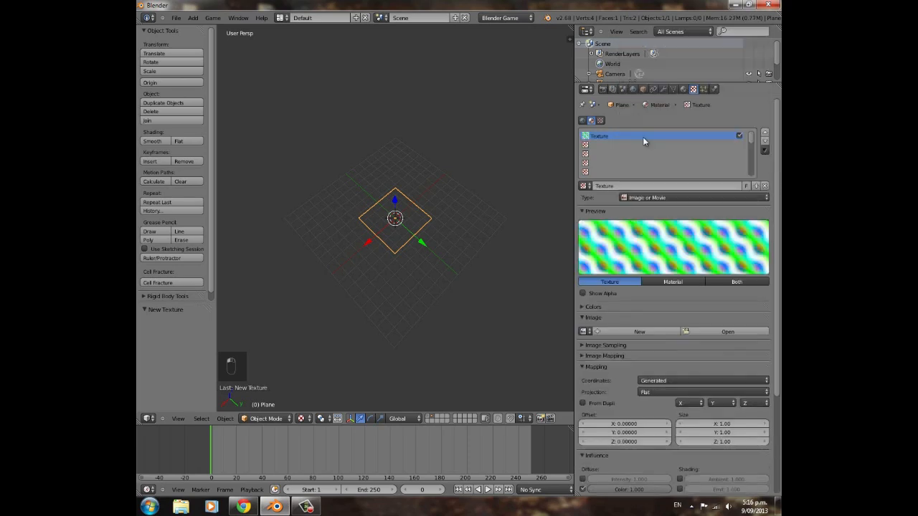
# Set the texture's mapping coordinates to UV and load smoke.png from the Documents folder as its image.
pyautogui.click(721, 380)
pyautogui.click(696, 342)
pyautogui.click(703, 332)
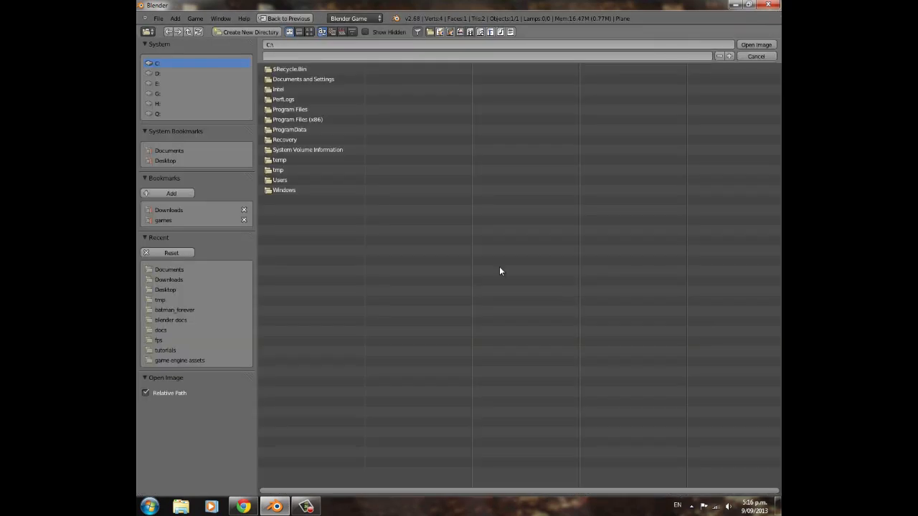
pyautogui.click(175, 152)
pyautogui.click(309, 32)
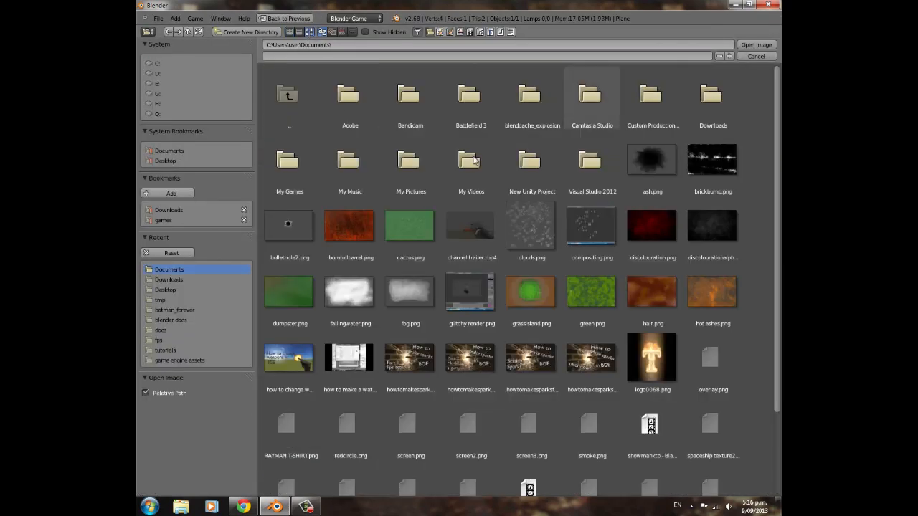
pyautogui.scroll(-2, 555, 225)
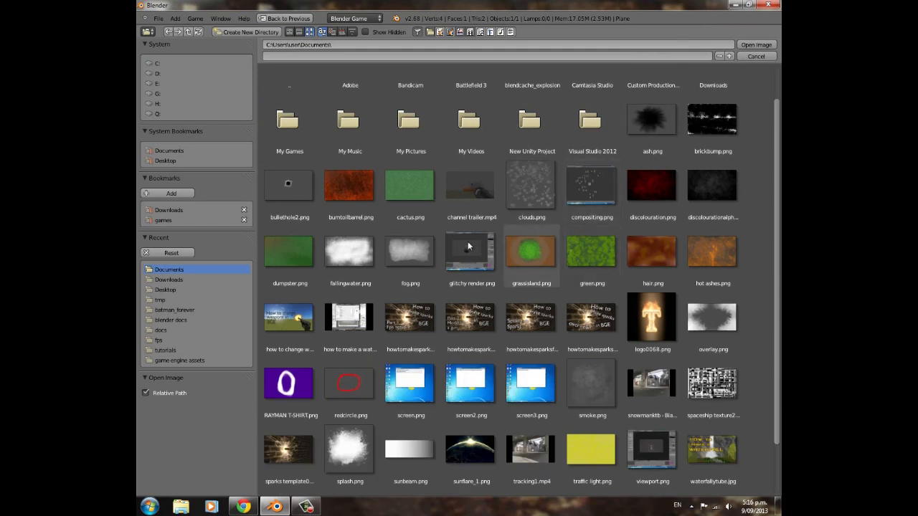
pyautogui.scroll(-3, 463, 234)
pyautogui.click(595, 296)
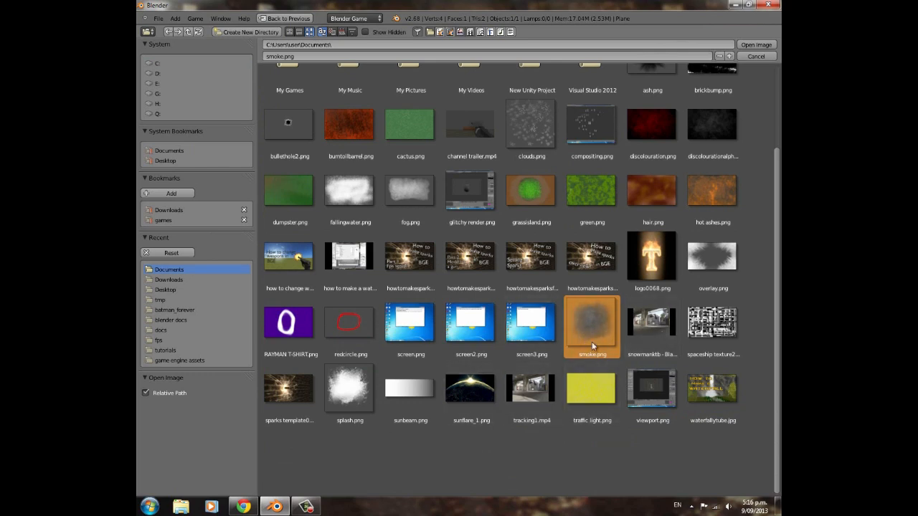
pyautogui.click(757, 45)
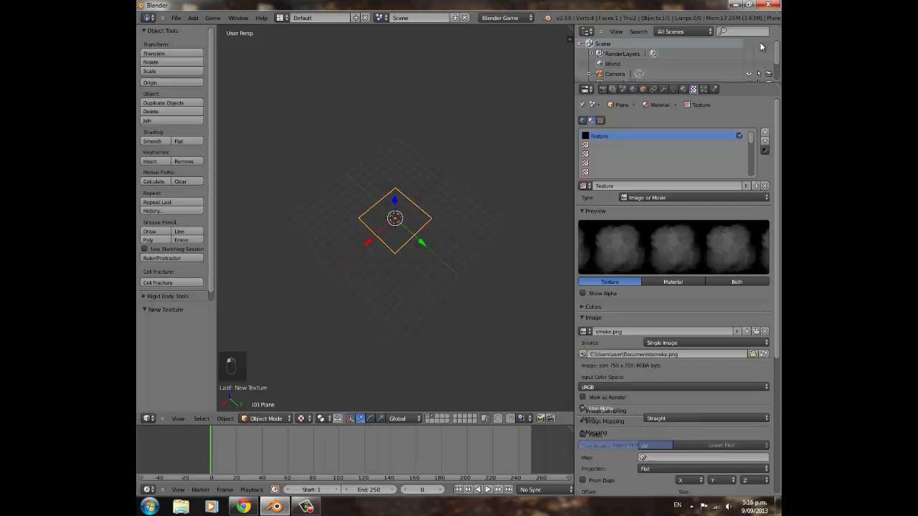
# Enable the texture's diffuse alpha influence alongside its colour influence.
pyautogui.scroll(-6, 684, 321)
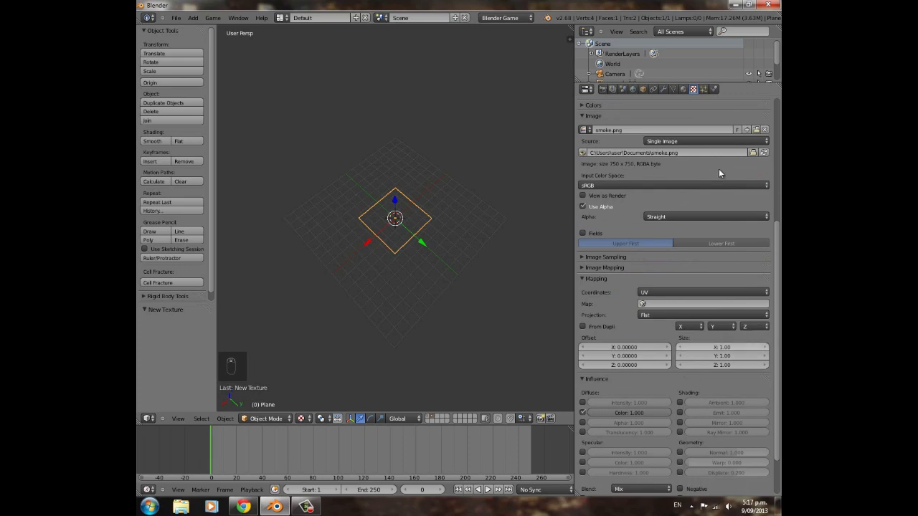
pyautogui.scroll(2, 698, 217)
pyautogui.scroll(-3, 654, 245)
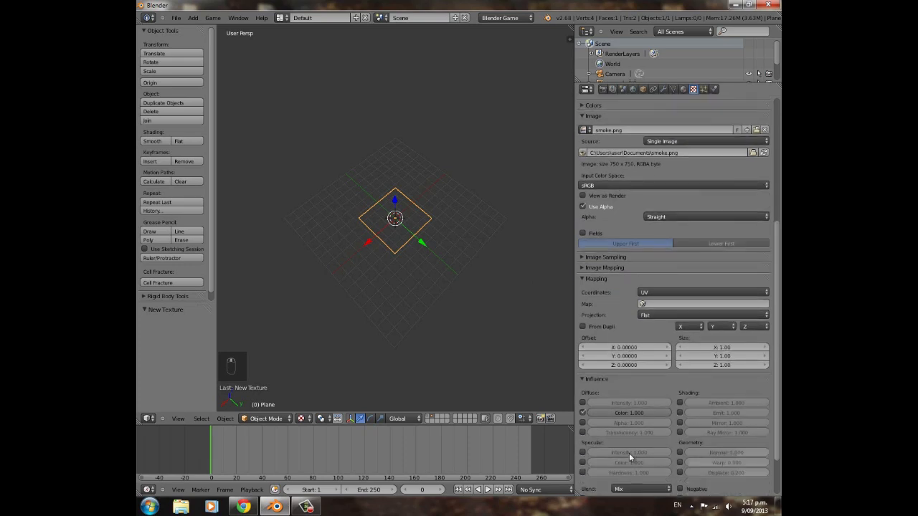
pyautogui.click(582, 403)
# Unwrap the plane's UVs in Edit Mode and return to Object Mode.
pyautogui.moveTo(306, 321); pyautogui.dragTo(406, 280, button='middle')
pyautogui.press('Tab')
pyautogui.press('u')
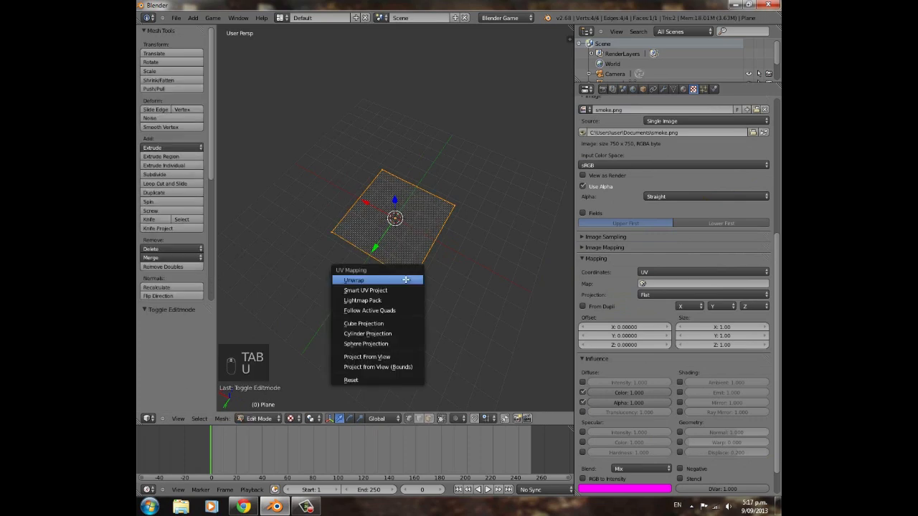
pyautogui.click(406, 280)
pyautogui.scroll(2, 431, 260)
pyautogui.press('Tab')
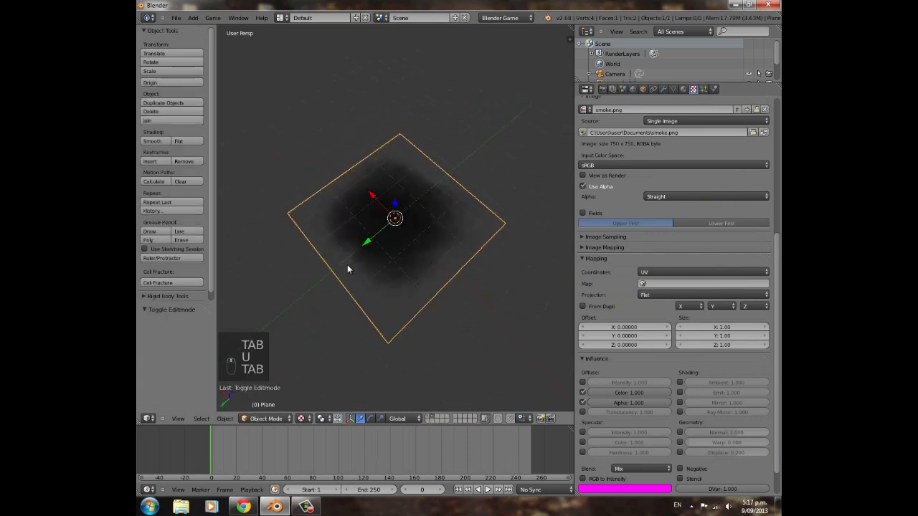
# Examine the smoke-textured plane from several angles and distances, widening the 3D viewport.
pyautogui.moveTo(358, 223); pyautogui.dragTo(339, 268, button='middle')
pyautogui.scroll(4, 377, 269)
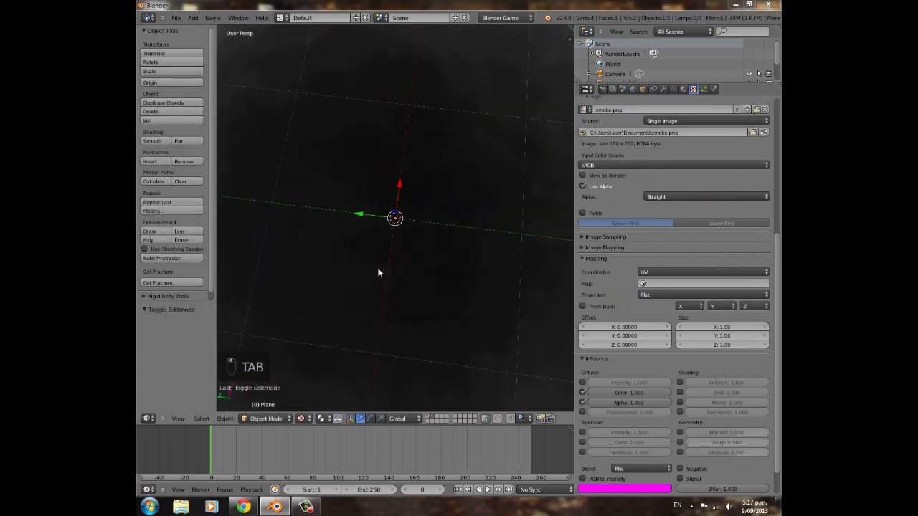
pyautogui.scroll(-4, 387, 271)
pyautogui.moveTo(369, 289); pyautogui.dragTo(462, 266, button='middle')
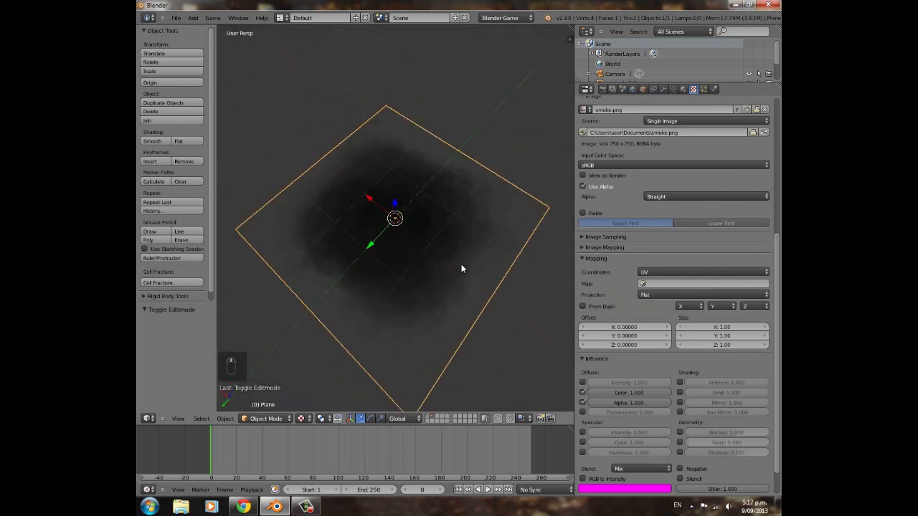
pyautogui.scroll(-1, 452, 265)
pyautogui.moveTo(577, 135); pyautogui.dragTo(637, 135)
pyautogui.moveTo(448, 223); pyautogui.dragTo(506, 198, button='middle')
pyautogui.scroll(3, 455, 233)
pyautogui.scroll(-5, 448, 249)
pyautogui.moveTo(446, 247); pyautogui.dragTo(473, 274, button='middle')
# Scale the plane by about 1.2 along Y and by 1.158 along X.
pyautogui.press('w')
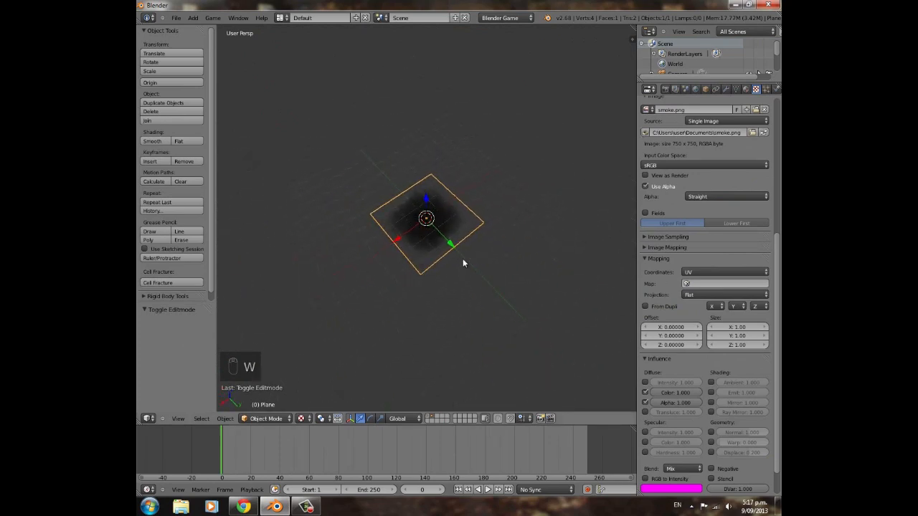
pyautogui.press('s')
pyautogui.press('y')
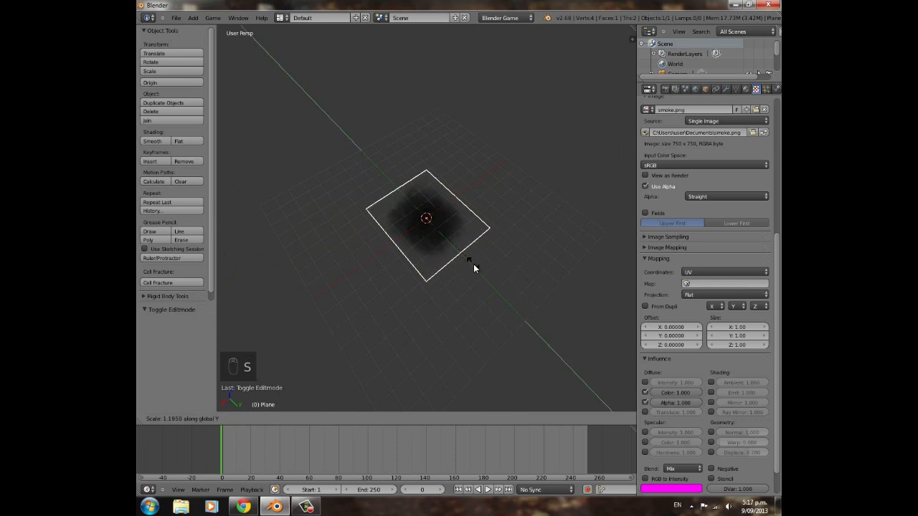
pyautogui.click(474, 264)
pyautogui.moveTo(474, 264); pyautogui.dragTo(455, 252, button='middle')
pyautogui.press('s')
pyautogui.press('x')
pyautogui.click(463, 252)
pyautogui.moveTo(476, 260); pyautogui.dragTo(426, 279, button='middle')
pyautogui.scroll(3, 429, 280)
pyautogui.scroll(-3, 431, 280)
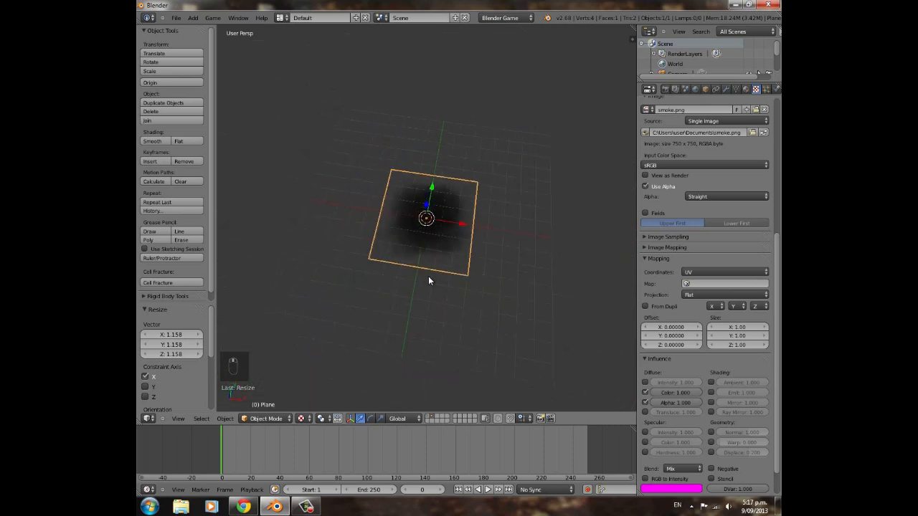
pyautogui.moveTo(476, 239); pyautogui.dragTo(457, 239, button='middle')
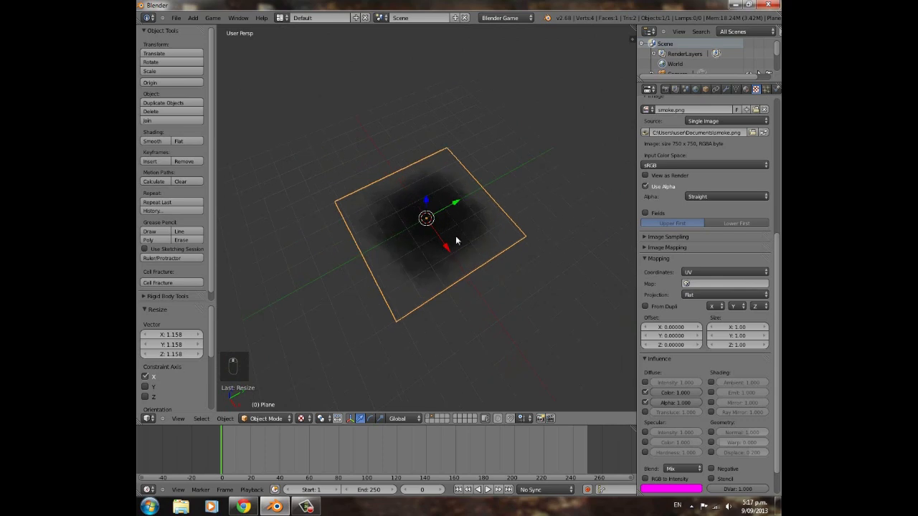
# Duplicate the plane's face in Edit Mode and rotate the copy about -56.55° around the Y axis.
pyautogui.press('Tab')
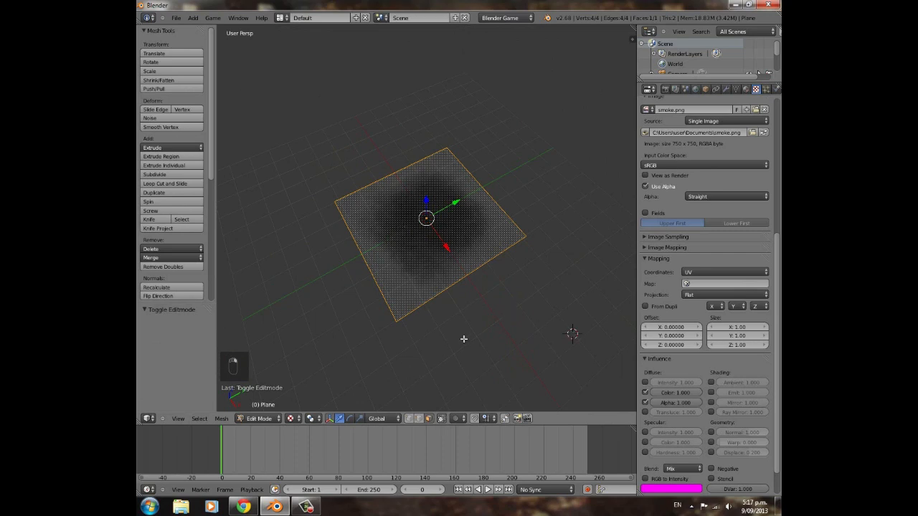
pyautogui.hotkey('shift', 'd')
pyautogui.press('r')
pyautogui.press('y')
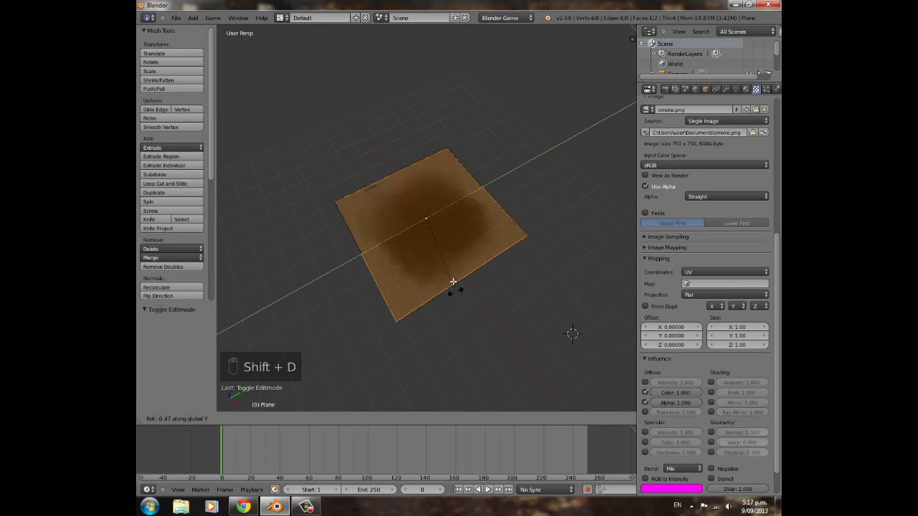
pyautogui.click(535, 241)
pyautogui.moveTo(535, 241); pyautogui.dragTo(379, 191, button='middle')
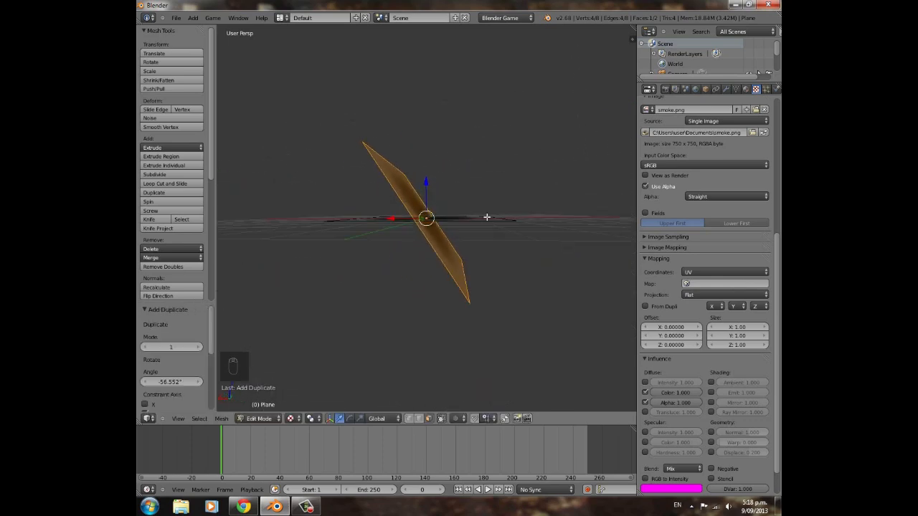
# Duplicate the tilted face, rotate the copy about 106° around the Y axis, and return to Object Mode.
pyautogui.hotkey('shift', 'd')
pyautogui.press('r')
pyautogui.press('y')
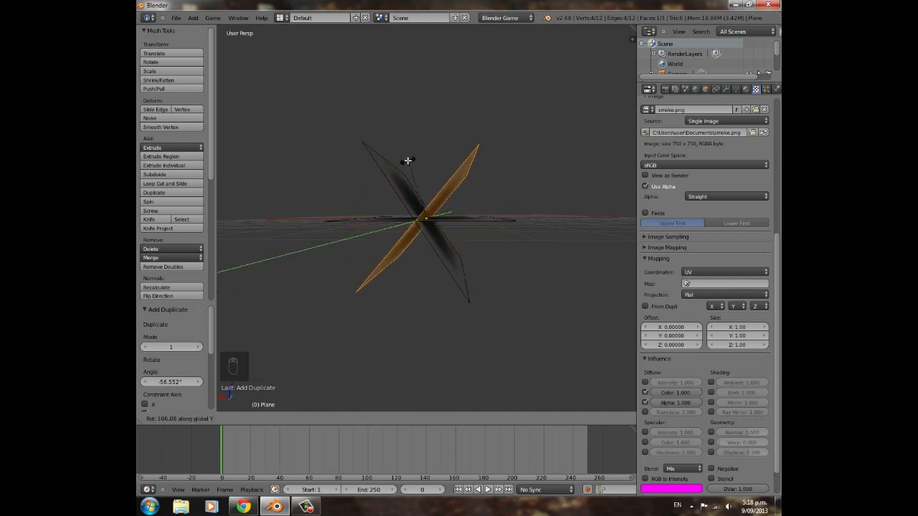
pyautogui.click(407, 159)
pyautogui.moveTo(408, 159); pyautogui.dragTo(404, 265, button='middle')
pyautogui.press('Tab')
# Test the smoke in the game engine and scale the crossed planes uniformly by 1.211.
pyautogui.press('p')
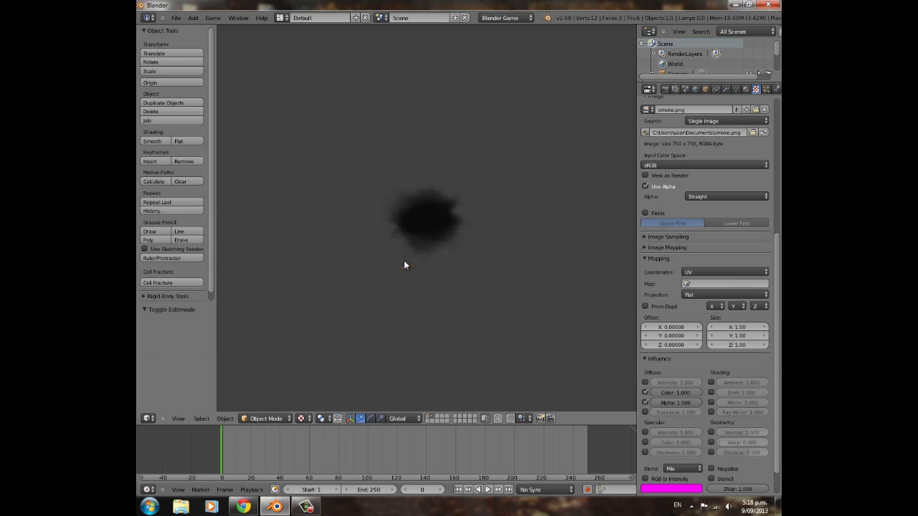
pyautogui.press('Escape')
pyautogui.moveTo(434, 264); pyautogui.dragTo(431, 310, button='middle')
pyautogui.scroll(3, 430, 310)
pyautogui.scroll(-3, 430, 310)
pyautogui.press('s')
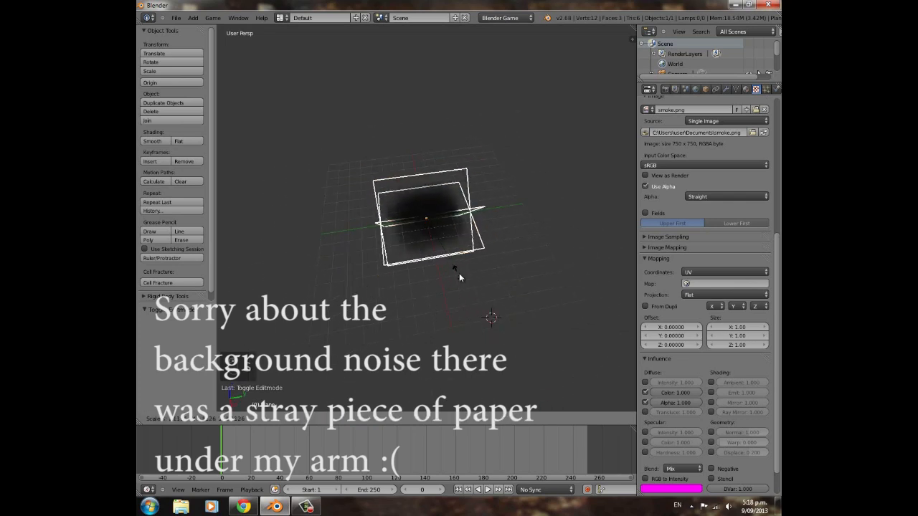
pyautogui.click(463, 277)
# Set the texture's alpha influence to 0.7 and deselect the crossed planes.
pyautogui.click(680, 401)
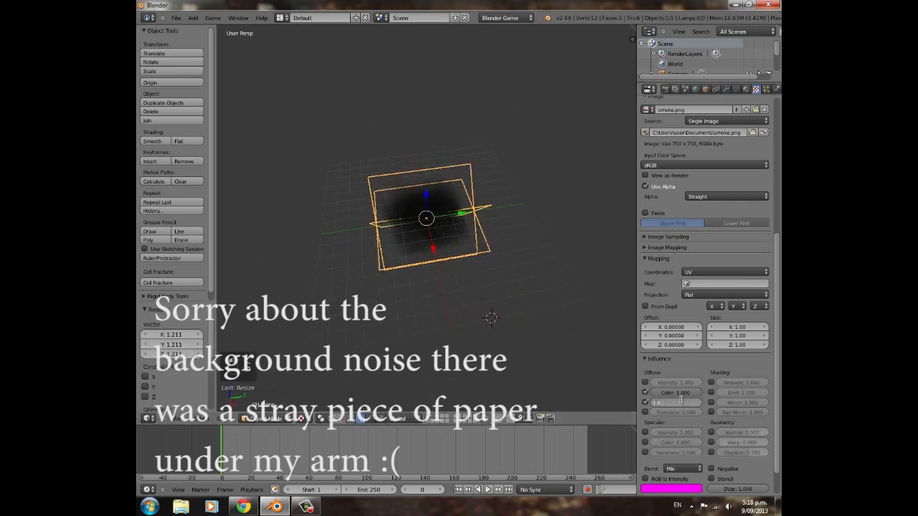
pyautogui.write('0.7')
pyautogui.press('Return')
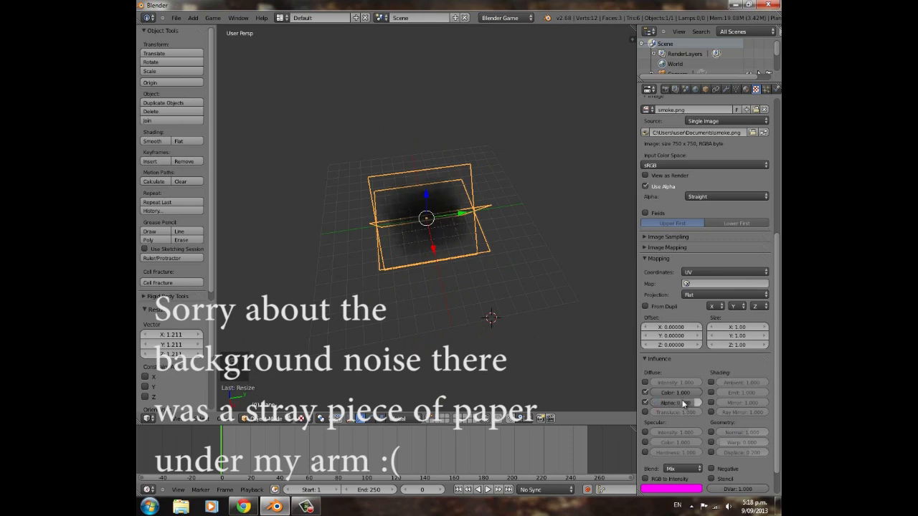
pyautogui.scroll(3, 442, 309)
pyautogui.press('a')
# Examine the crossed smoke planes from different angles and distances without the selection outline.
pyautogui.moveTo(447, 305); pyautogui.dragTo(212, 240, button='middle')
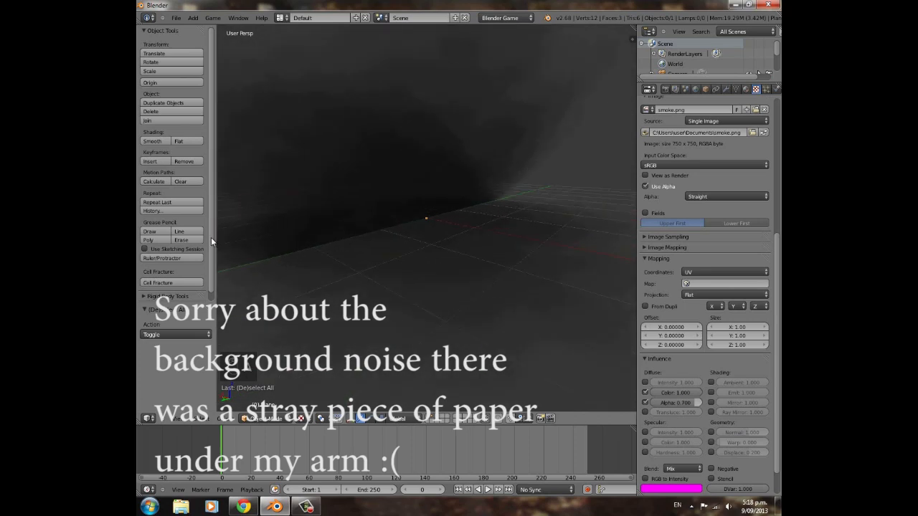
pyautogui.scroll(-2, 211, 239)
pyautogui.scroll(-7, 388, 243)
pyautogui.moveTo(388, 246); pyautogui.dragTo(401, 304, button='middle')
pyautogui.scroll(4, 406, 308)
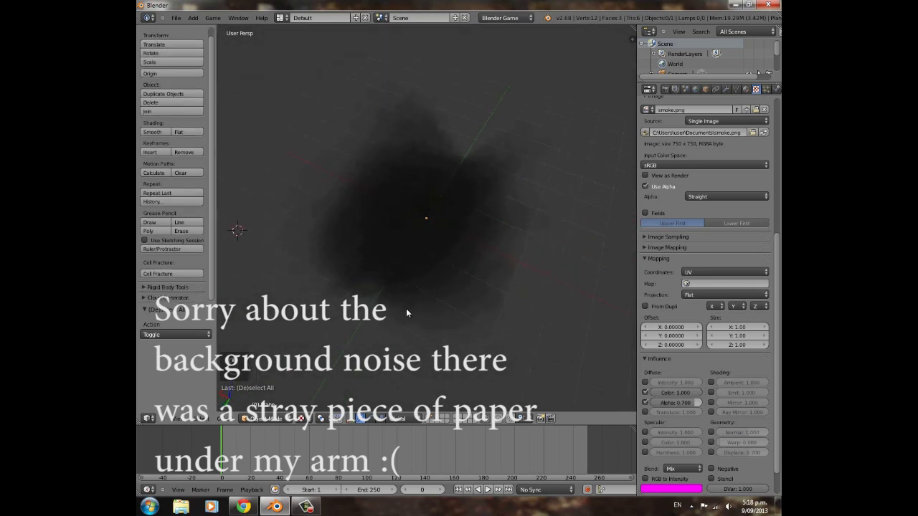
pyautogui.scroll(-3, 368, 313)
pyautogui.moveTo(367, 320); pyautogui.dragTo(420, 273, button='middle')
pyautogui.moveTo(407, 212); pyautogui.dragTo(364, 175, button='middle')
# Show the first layer and rename its cube as smoke spawner.
pyautogui.click(428, 418)
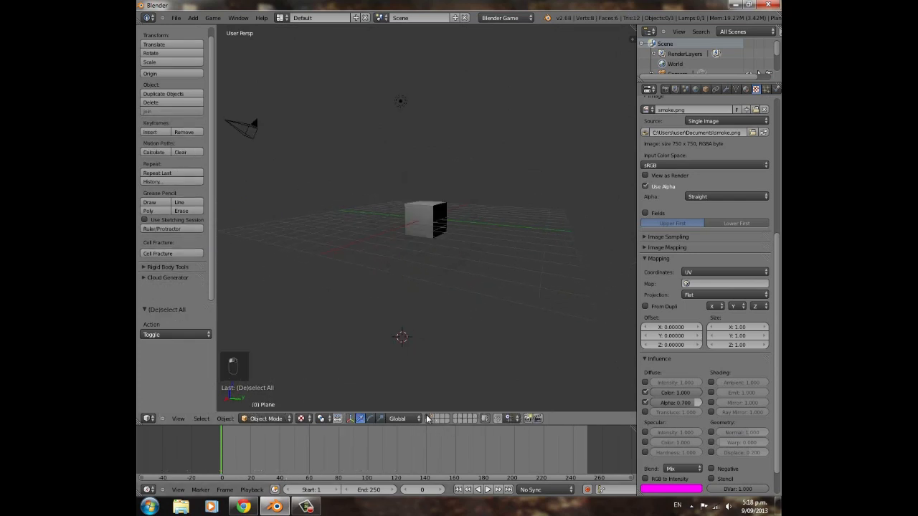
pyautogui.moveTo(525, 238); pyautogui.dragTo(424, 307, button='middle')
pyautogui.moveTo(471, 376); pyautogui.dragTo(502, 229, button='middle')
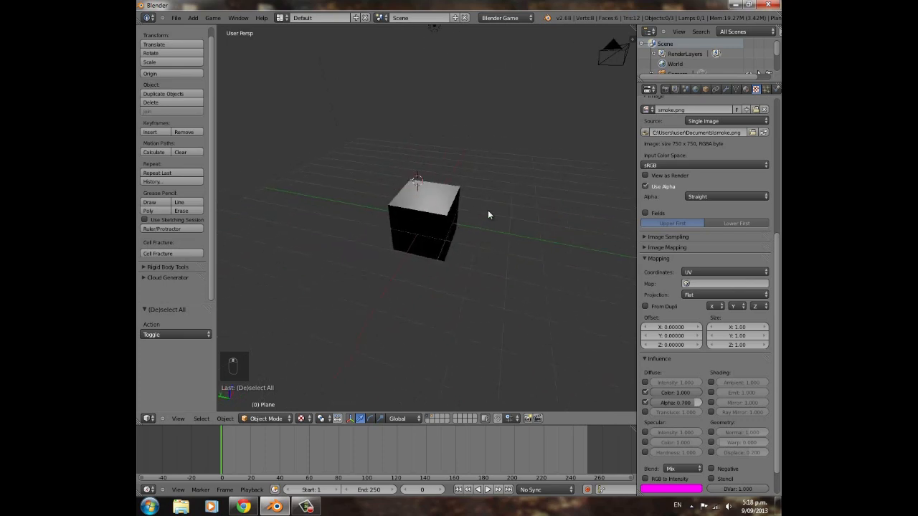
pyautogui.moveTo(432, 300); pyautogui.dragTo(416, 215, button='middle')
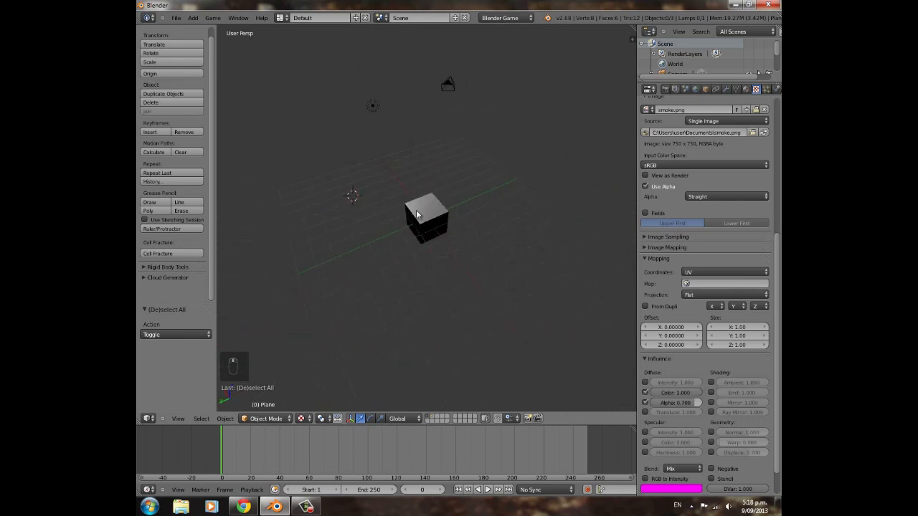
pyautogui.rightClick(416, 210)
pyautogui.moveTo(328, 266); pyautogui.dragTo(474, 241, button='middle')
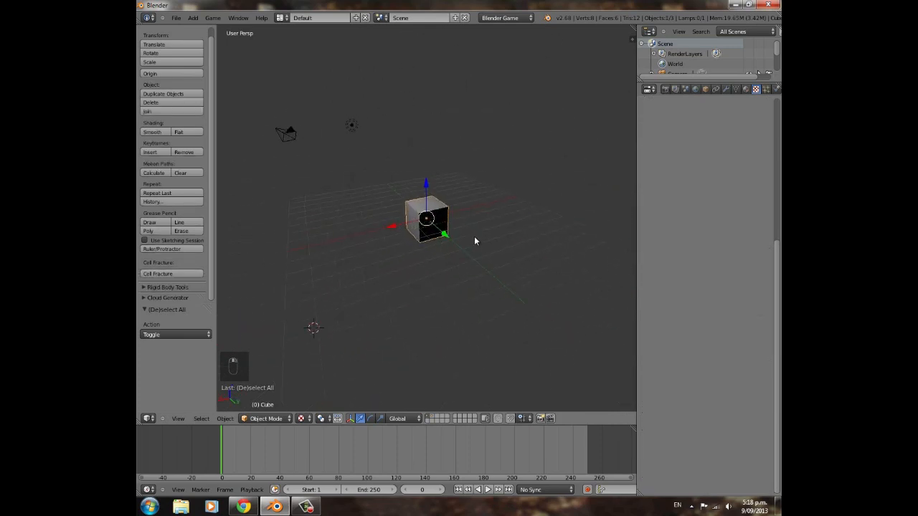
pyautogui.click(705, 89)
pyautogui.click(698, 121)
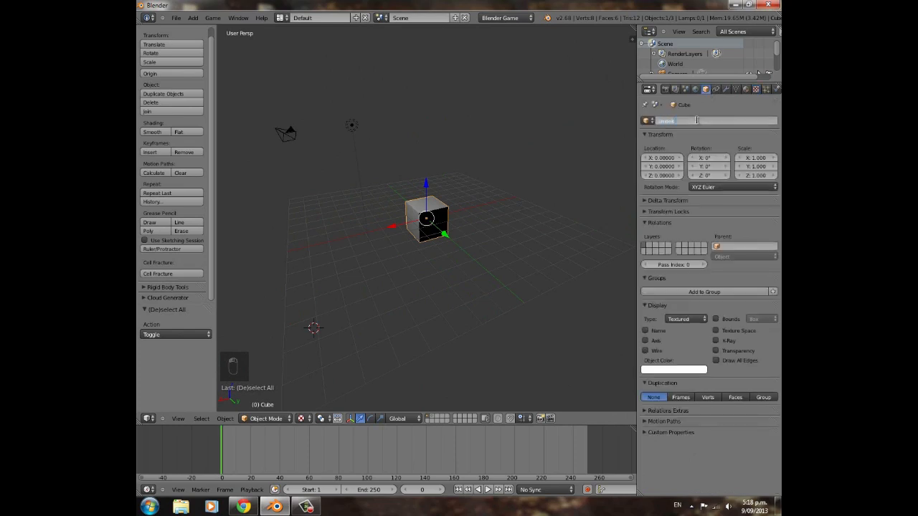
pyautogui.press('BackSpace')
pyautogui.press('BackSpace')
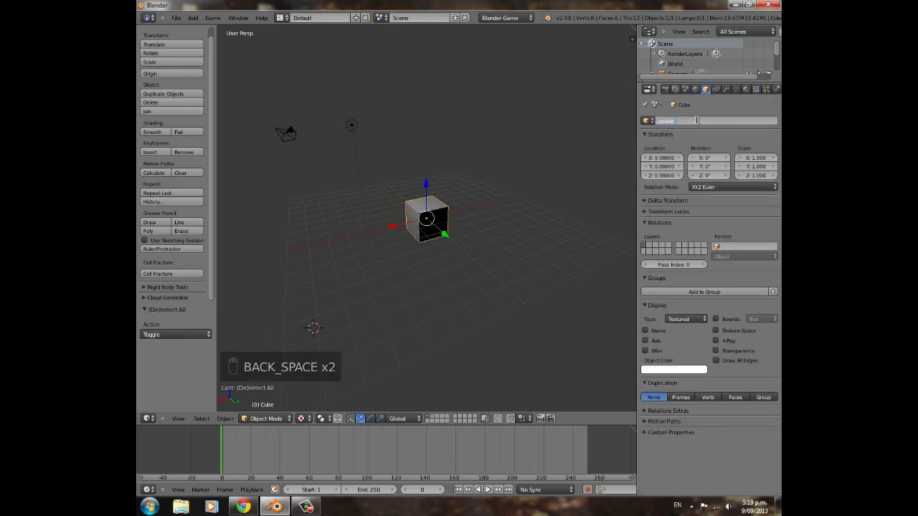
pyautogui.write('smoke spawner')
pyautogui.press('Return')
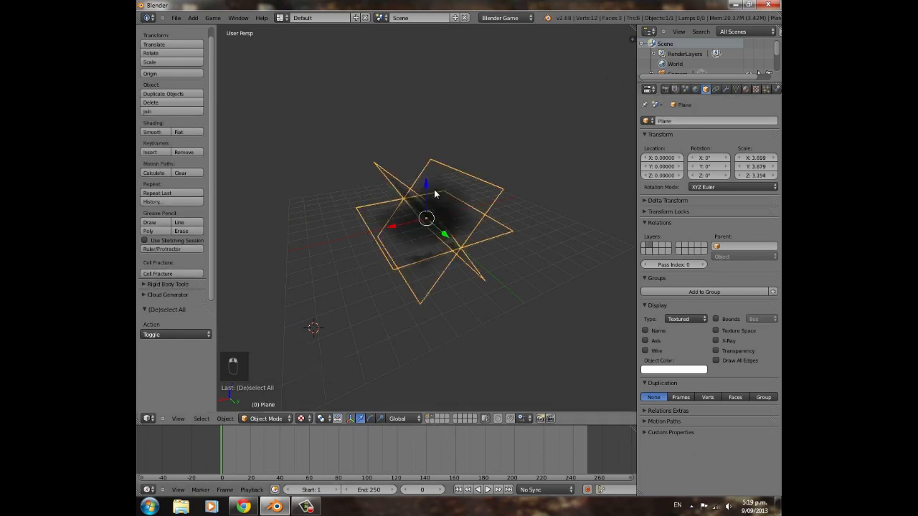
# Rename the crossed-planes object on the second layer as smoke and open its material settings.
pyautogui.press('a')
pyautogui.click(682, 120)
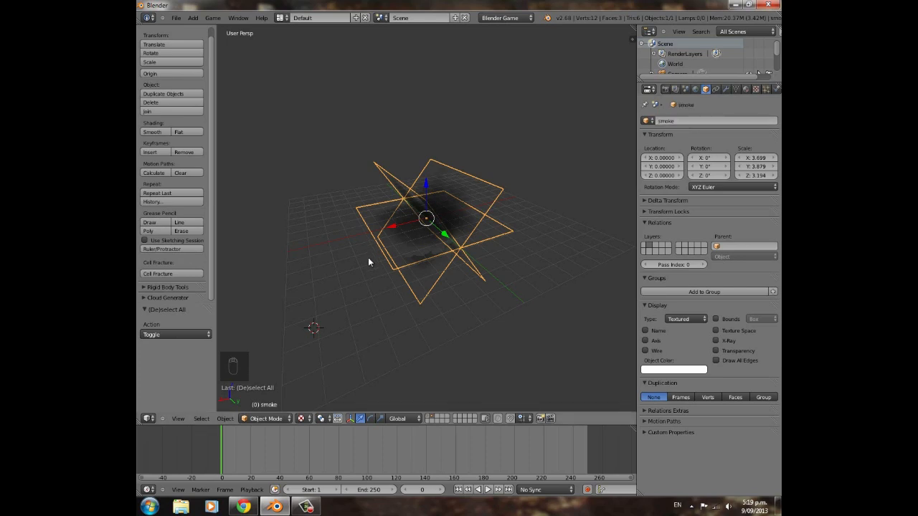
pyautogui.scroll(-2, 368, 258)
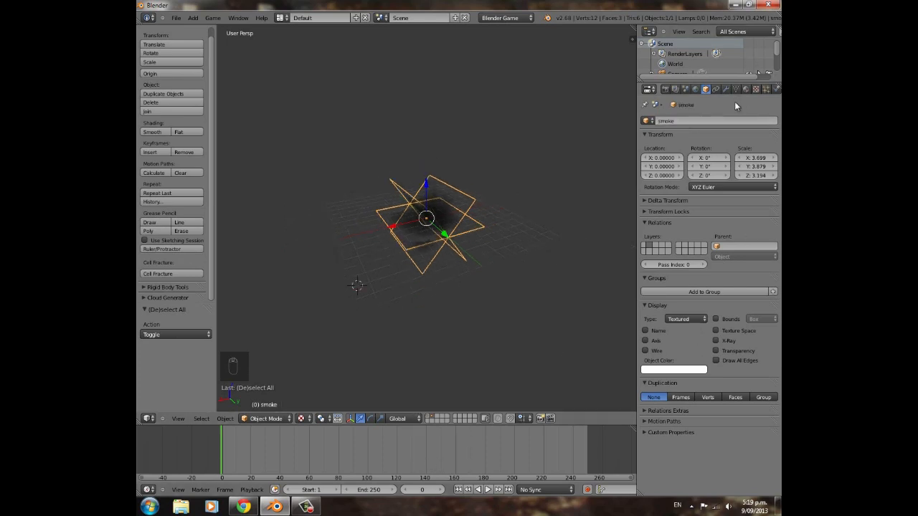
pyautogui.click(746, 88)
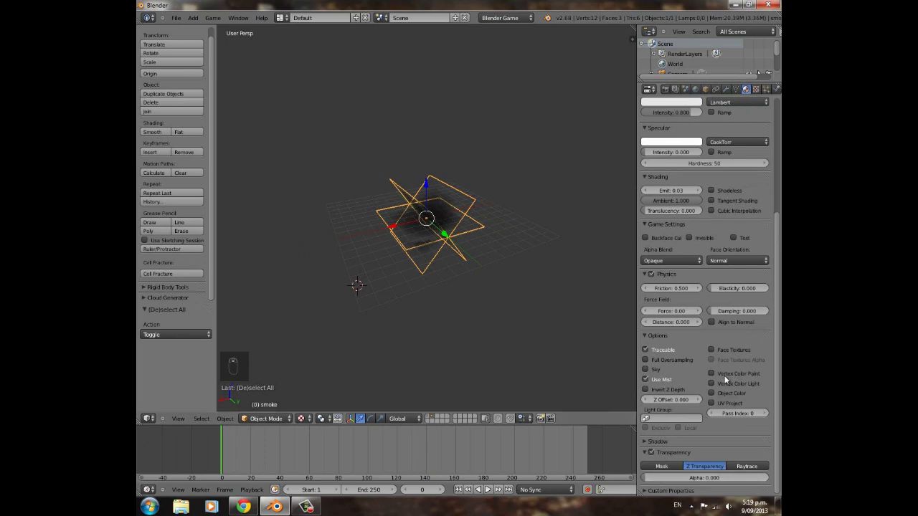
# Enable Object Color in the smoke's material options and keyframe its white object color at frame 0.
pyautogui.click(712, 393)
pyautogui.moveTo(219, 438)
pyautogui.mouseDown()
pyautogui.moveTo(251, 441)
pyautogui.moveTo(220, 440)
pyautogui.mouseUp()
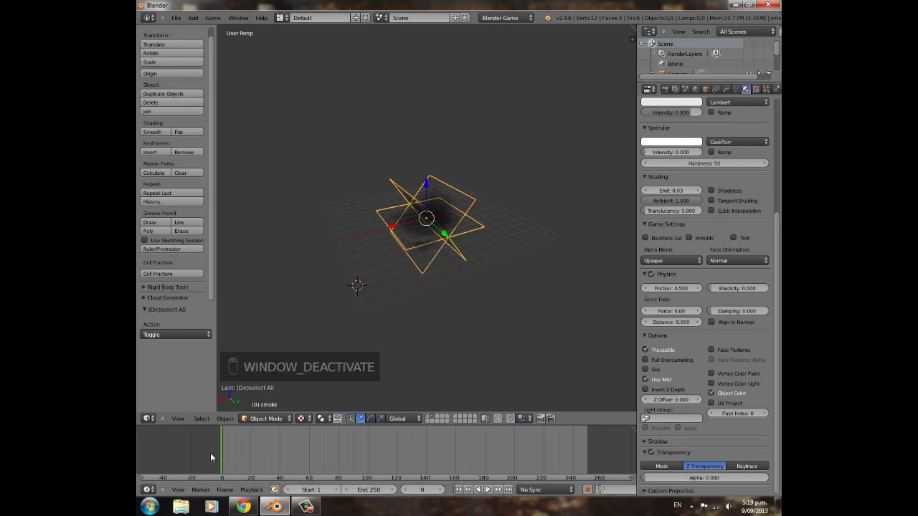
pyautogui.click(705, 89)
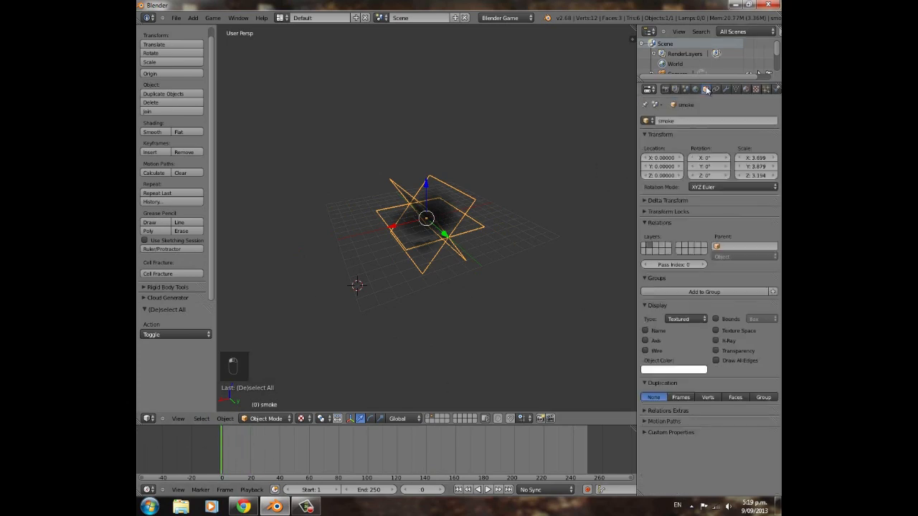
pyautogui.rightClick(682, 370)
pyautogui.click(678, 363)
# Keyframe the smoke's object color with alpha 0 at frame 60 and return the timeline to frame 0.
pyautogui.click(310, 459)
pyautogui.click(407, 491)
pyautogui.click(407, 492)
pyautogui.click(407, 493)
pyautogui.click(407, 492)
pyautogui.click(407, 492)
pyautogui.click(441, 492)
pyautogui.click(442, 492)
pyautogui.click(441, 492)
pyautogui.click(442, 492)
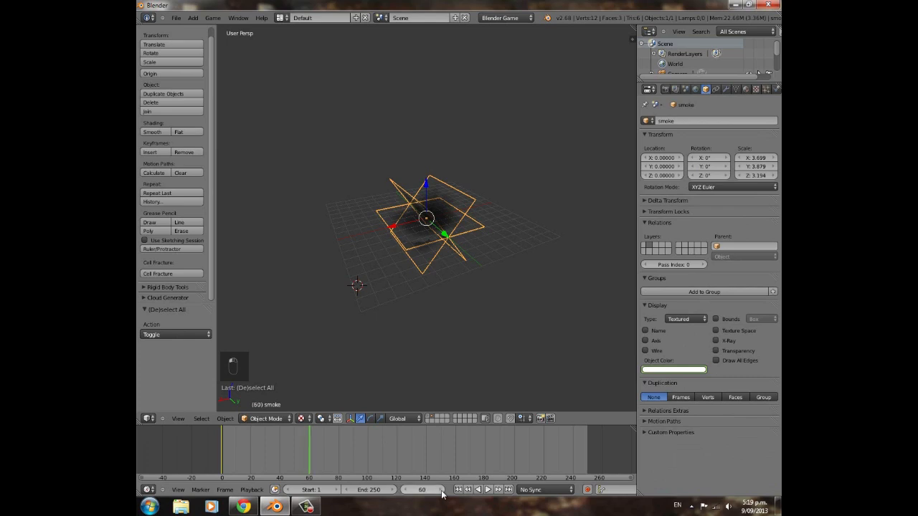
pyautogui.click(677, 370)
pyautogui.moveTo(680, 357)
pyautogui.mouseDown()
pyautogui.moveTo(580, 354)
pyautogui.moveTo(610, 362)
pyautogui.mouseUp()
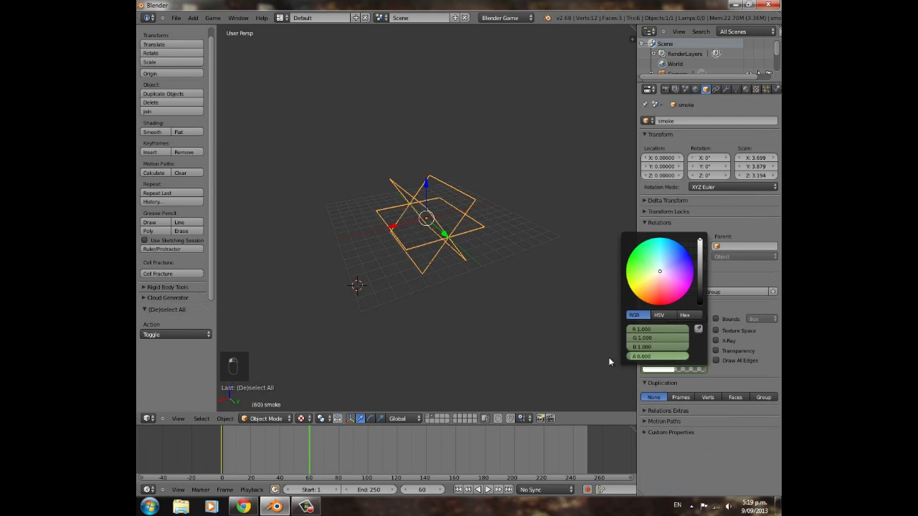
pyautogui.rightClick(669, 370)
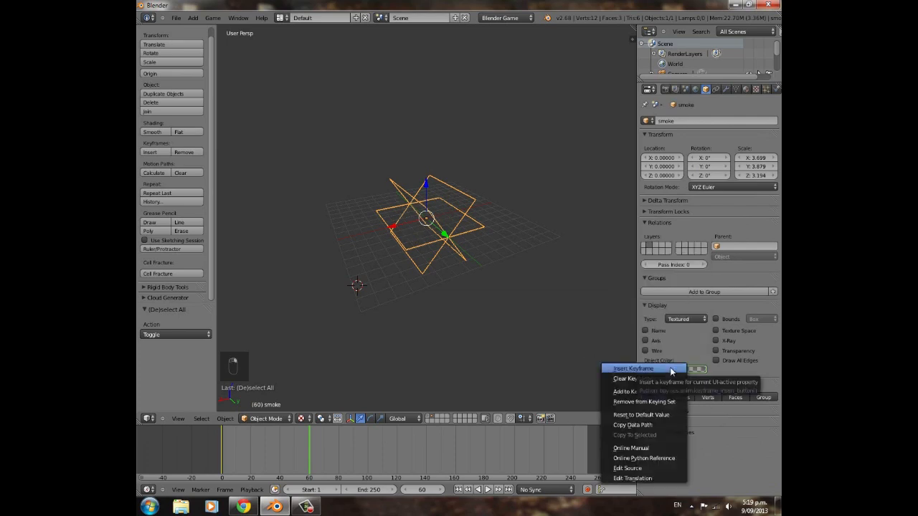
pyautogui.click(670, 367)
pyautogui.click(282, 452)
pyautogui.moveTo(272, 452)
pyautogui.mouseDown()
pyautogui.moveTo(199, 449)
pyautogui.moveTo(278, 440)
pyautogui.moveTo(380, 449)
pyautogui.moveTo(222, 463)
pyautogui.moveTo(189, 451)
pyautogui.mouseUp()
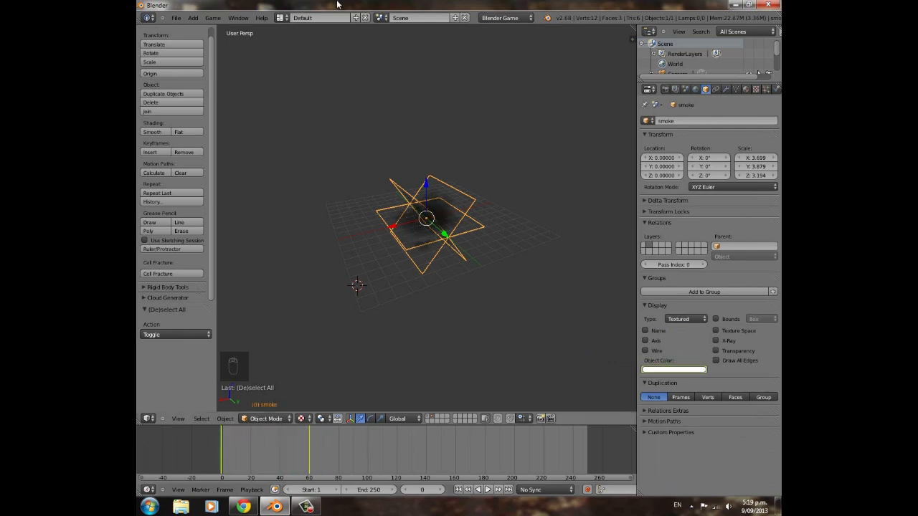
# Switch to the Game Logic layout and enlarge the 3D view over the text editor and part of the outliner.
pyautogui.click(280, 17)
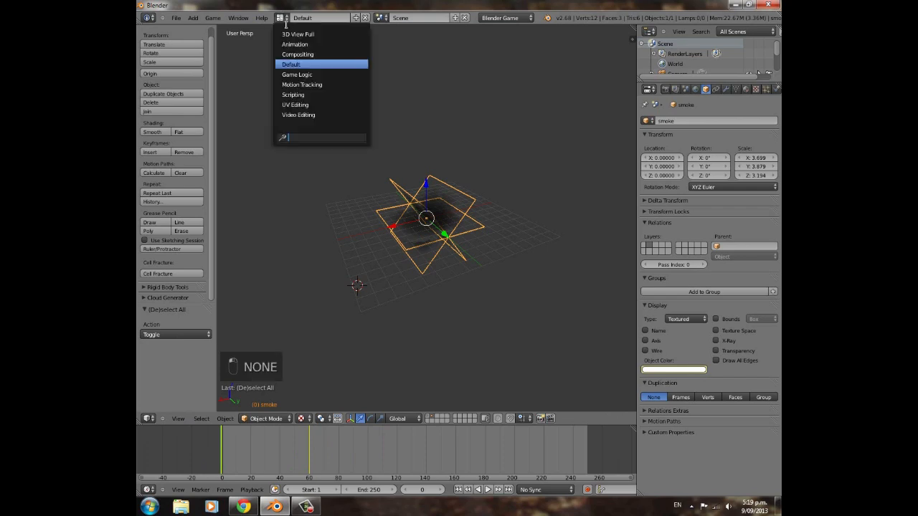
pyautogui.click(291, 75)
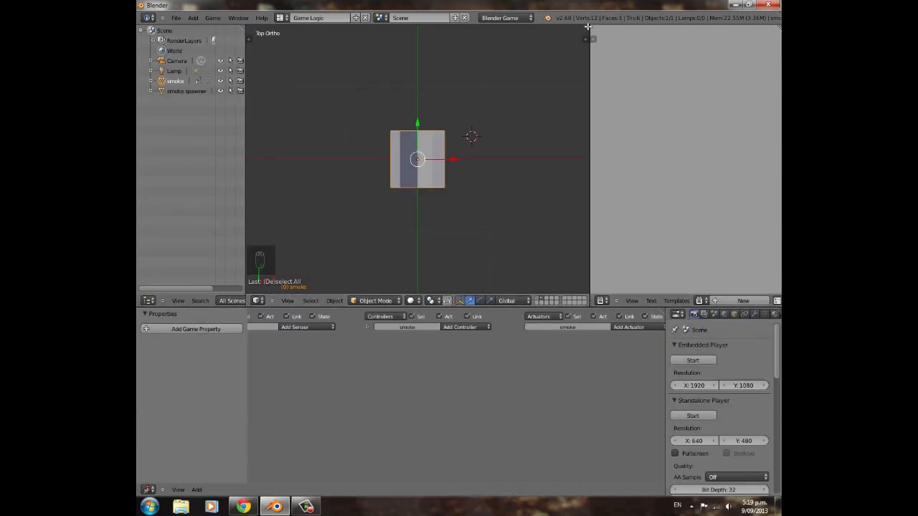
pyautogui.moveTo(595, 29); pyautogui.dragTo(609, 35)
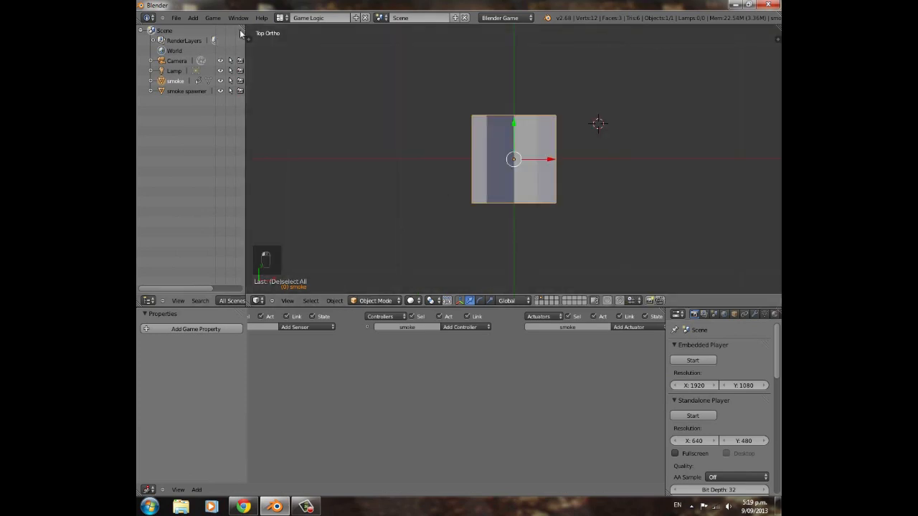
pyautogui.moveTo(245, 51); pyautogui.dragTo(192, 50)
# Display the crossed smoke planes in the 3D view with Texture shading.
pyautogui.scroll(-6, 452, 256)
pyautogui.scroll(6, 485, 268)
pyautogui.moveTo(485, 271)
pyautogui.mouseDown(button='middle')
pyautogui.moveTo(528, 194)
pyautogui.moveTo(516, 208)
pyautogui.mouseUp(button='middle')
pyautogui.click(358, 300)
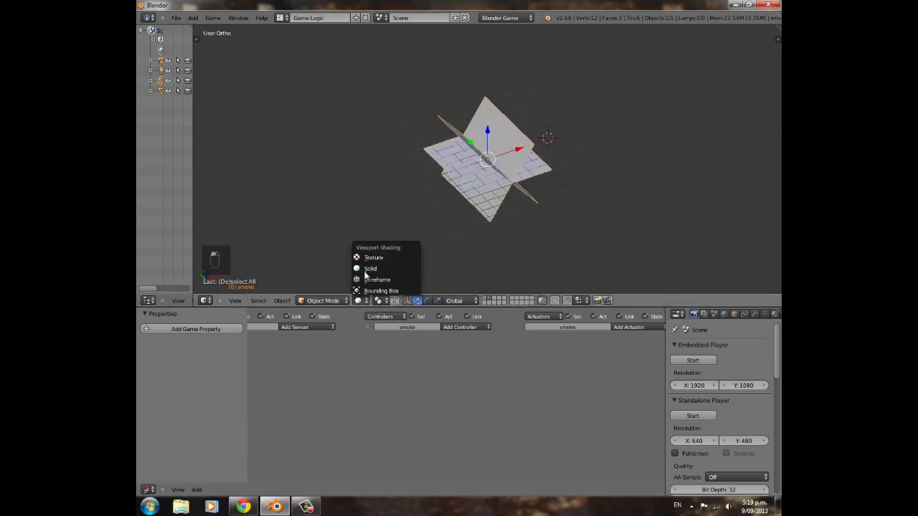
pyautogui.click(371, 258)
pyautogui.scroll(1, 528, 163)
pyautogui.scroll(-2, 528, 163)
# Add an Always sensor to the smoke object.
pyautogui.moveTo(323, 358); pyautogui.dragTo(383, 356, button='middle')
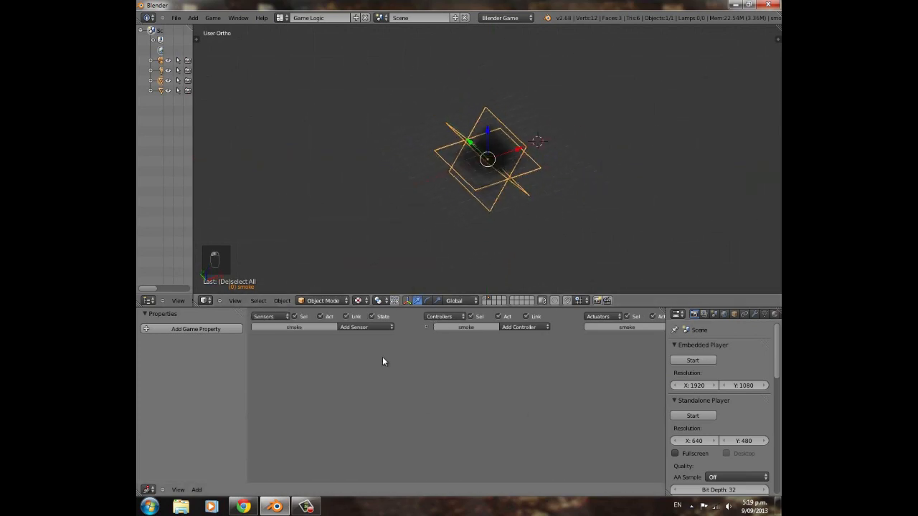
pyautogui.click(347, 329)
pyautogui.click(354, 344)
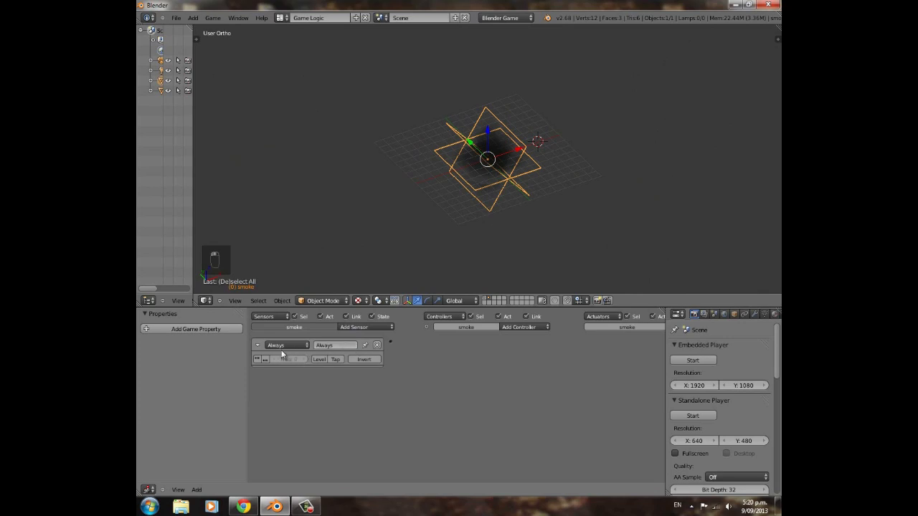
pyautogui.moveTo(476, 359); pyautogui.dragTo(410, 358, button='middle')
pyautogui.click(616, 327)
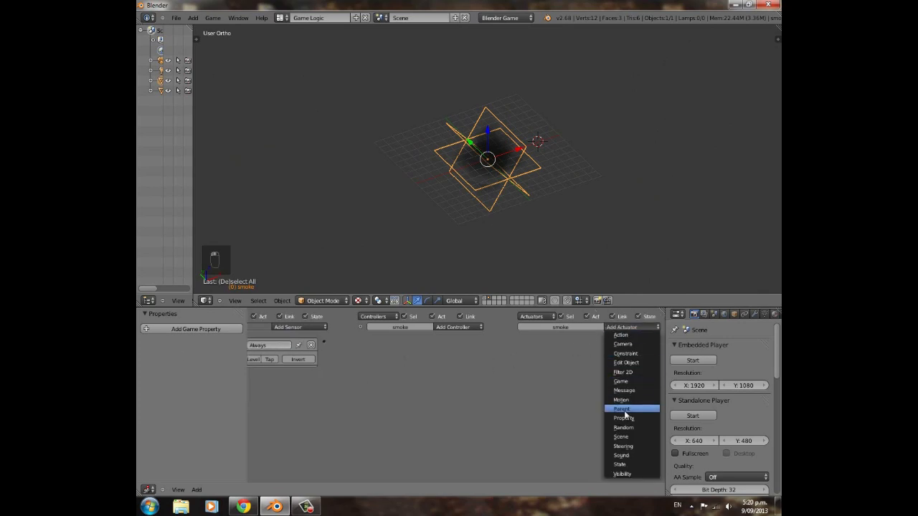
pyautogui.click(150, 490)
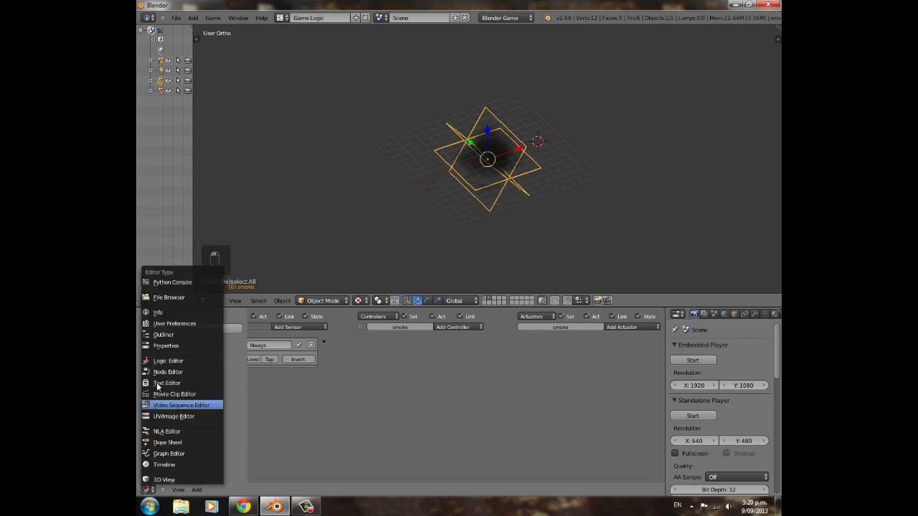
pyautogui.click(176, 363)
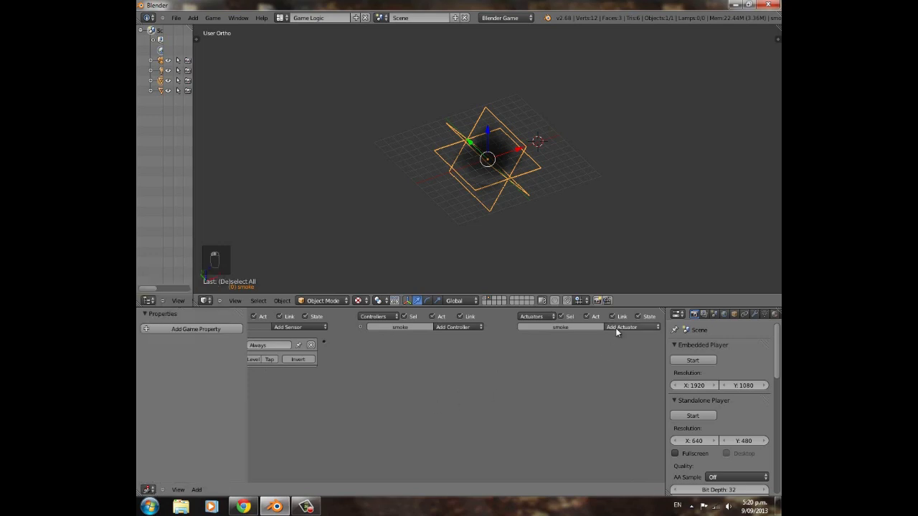
pyautogui.moveTo(352, 386); pyautogui.dragTo(417, 387, button='middle')
pyautogui.moveTo(538, 404); pyautogui.dragTo(471, 403, button='middle')
# Add an Action actuator that plays smokeAction and link it to the smoke's Always sensor.
pyautogui.click(616, 327)
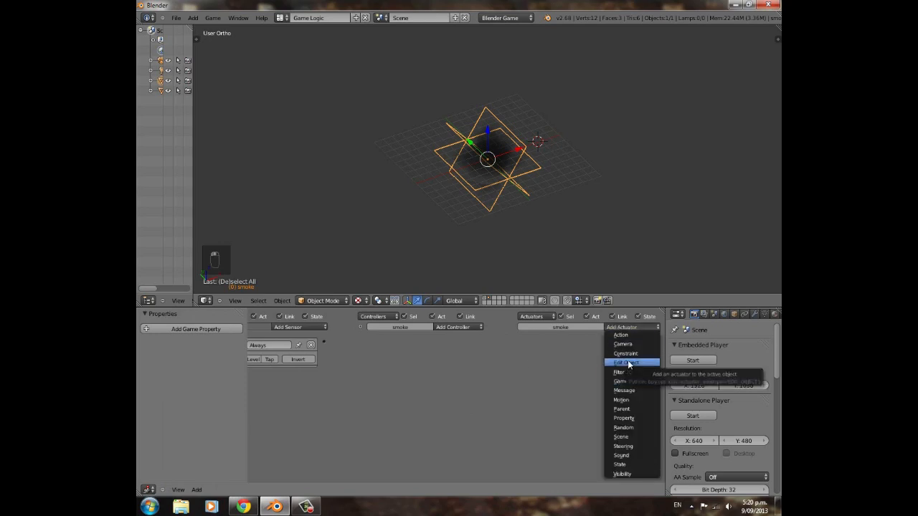
pyautogui.click(623, 335)
pyautogui.moveTo(519, 342); pyautogui.dragTo(324, 342)
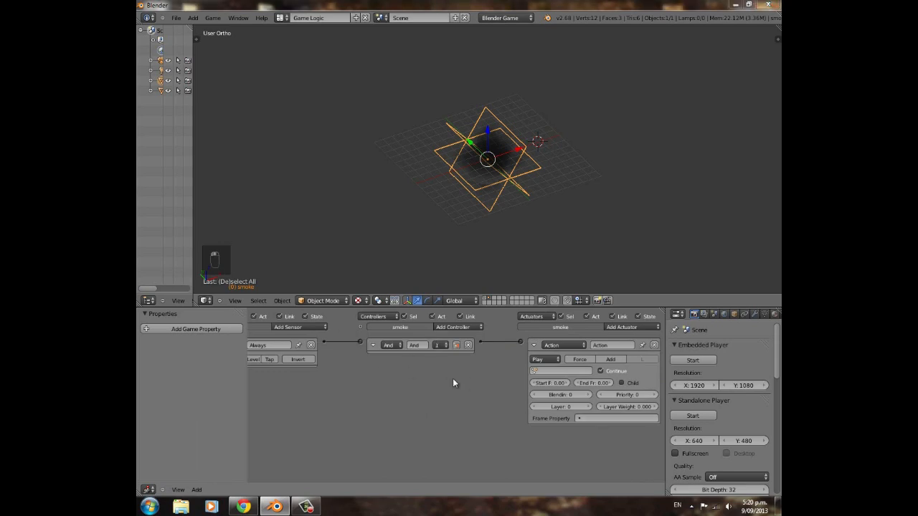
pyautogui.click(574, 371)
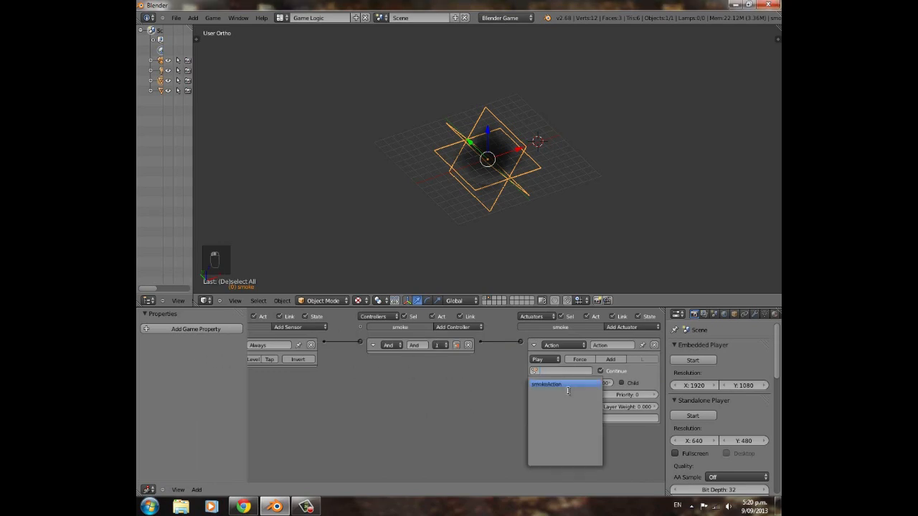
pyautogui.click(572, 385)
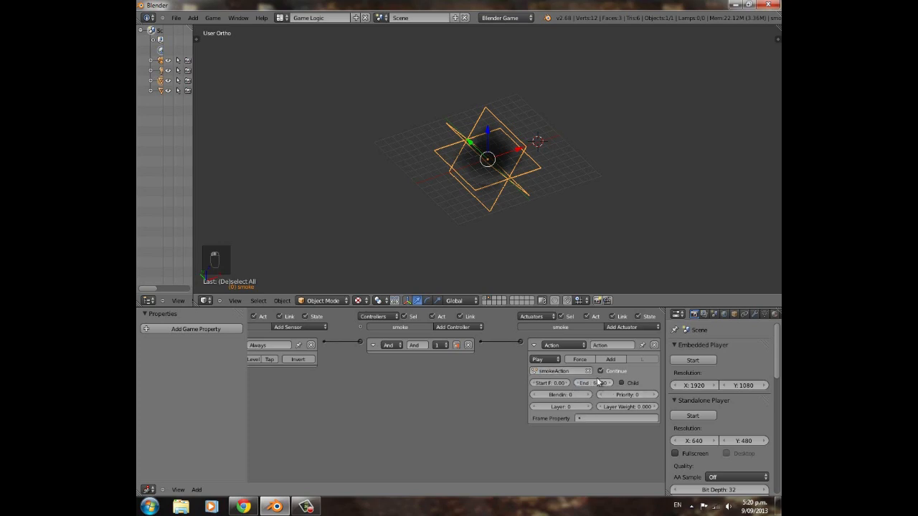
# Run the game engine to preview the smoke's fade animation, exit it, and collapse the Action actuator.
pyautogui.scroll(-3, 528, 233)
pyautogui.scroll(4, 467, 220)
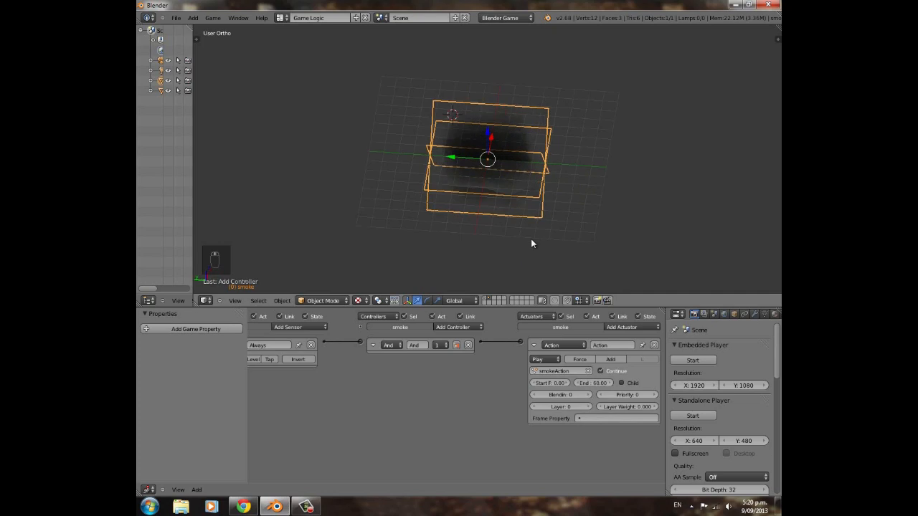
pyautogui.moveTo(523, 161); pyautogui.dragTo(459, 182, button='middle')
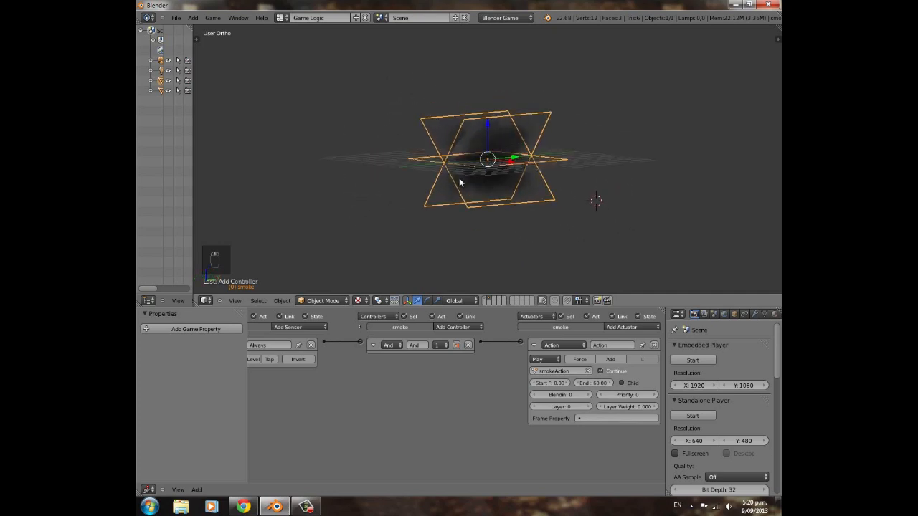
pyautogui.press('p')
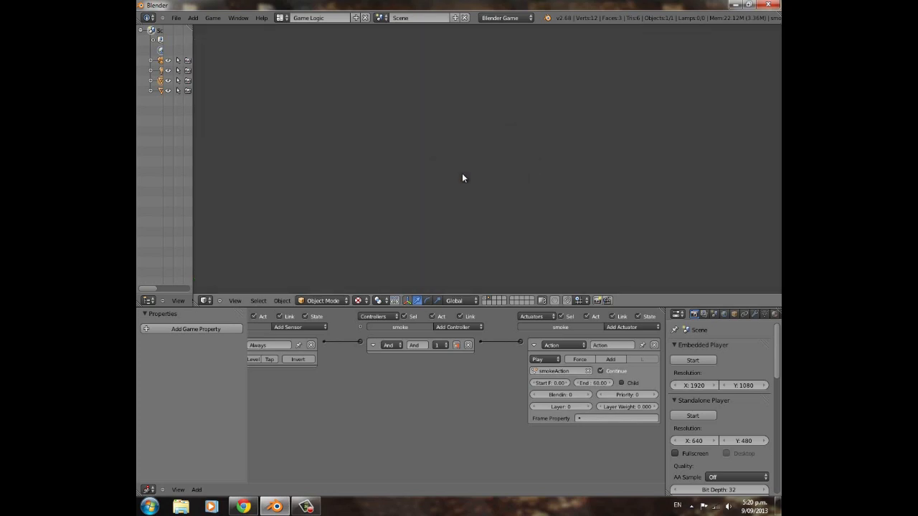
pyautogui.press('Escape')
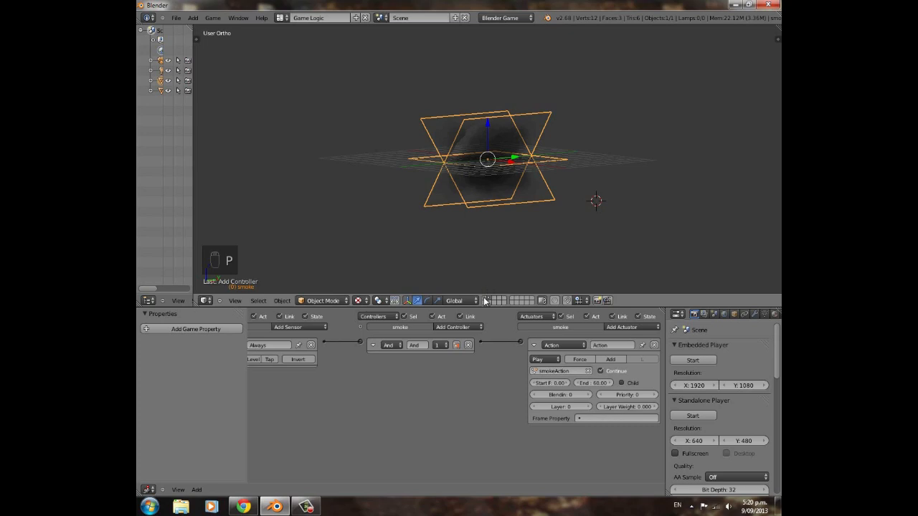
pyautogui.click(534, 346)
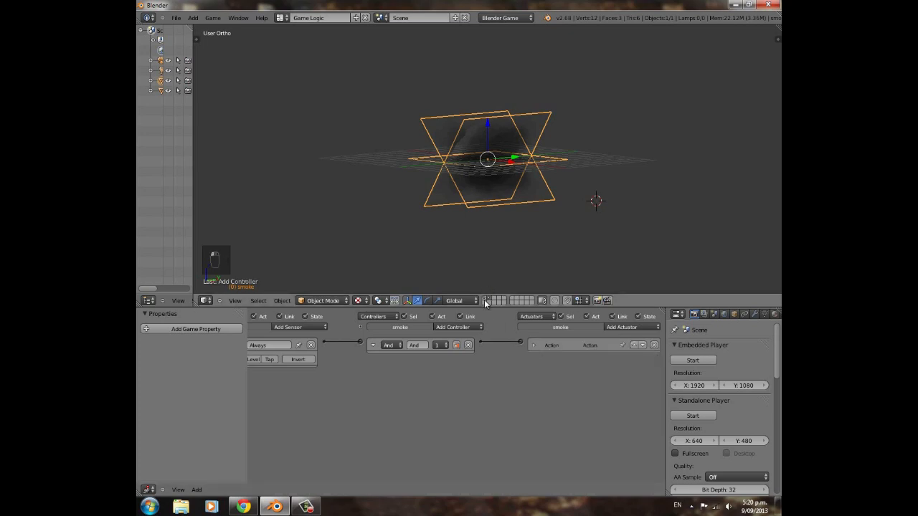
pyautogui.press('p')
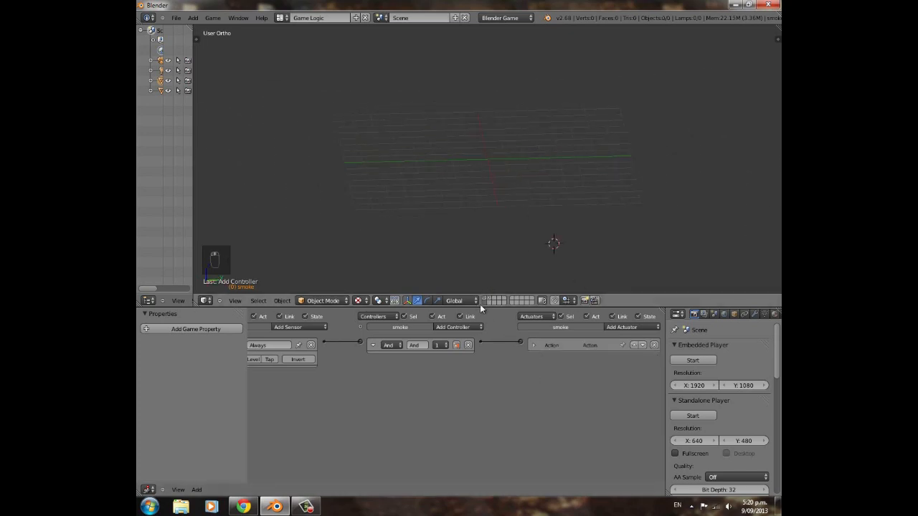
pyautogui.press('Escape')
# Select the smoke spawner cube on the first layer and snap the 3D cursor to the scene center.
pyautogui.rightClick(491, 147)
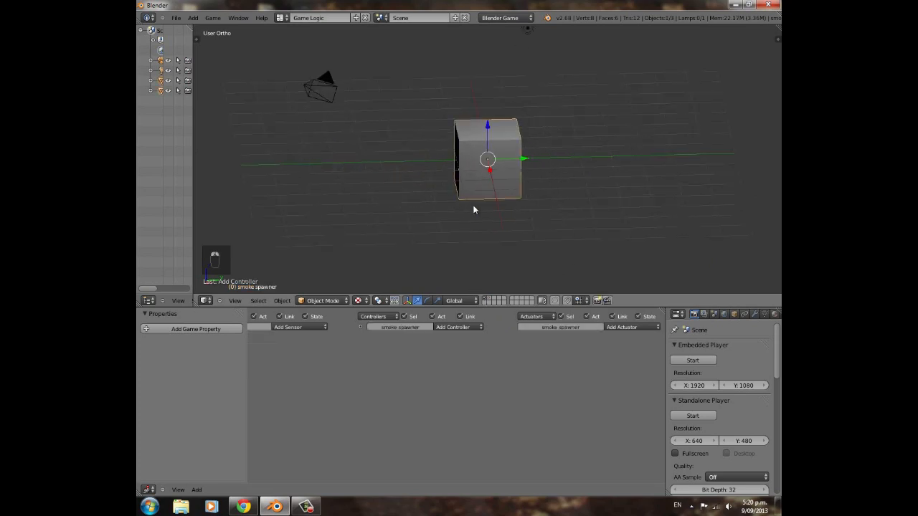
pyautogui.hotkey('shift', 's')
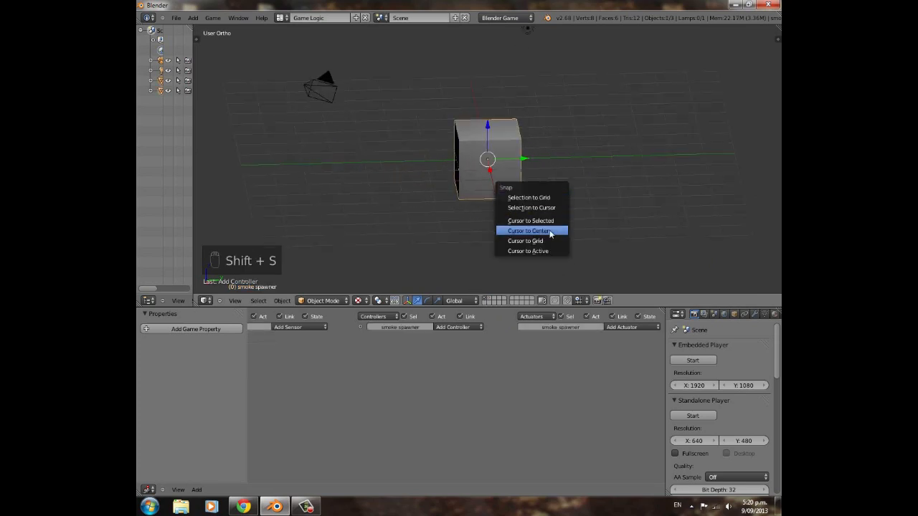
pyautogui.click(532, 232)
# Move the smoke spawner cube along the Y axis, away from the scene center in the negative direction.
pyautogui.scroll(2, 501, 202)
pyautogui.scroll(-3, 510, 168)
pyautogui.moveTo(510, 167); pyautogui.dragTo(524, 176, button='middle')
pyautogui.scroll(4, 524, 176)
pyautogui.moveTo(524, 156); pyautogui.dragTo(507, 162)
pyautogui.scroll(-9, 525, 173)
pyautogui.moveTo(526, 174); pyautogui.dragTo(532, 179, button='middle')
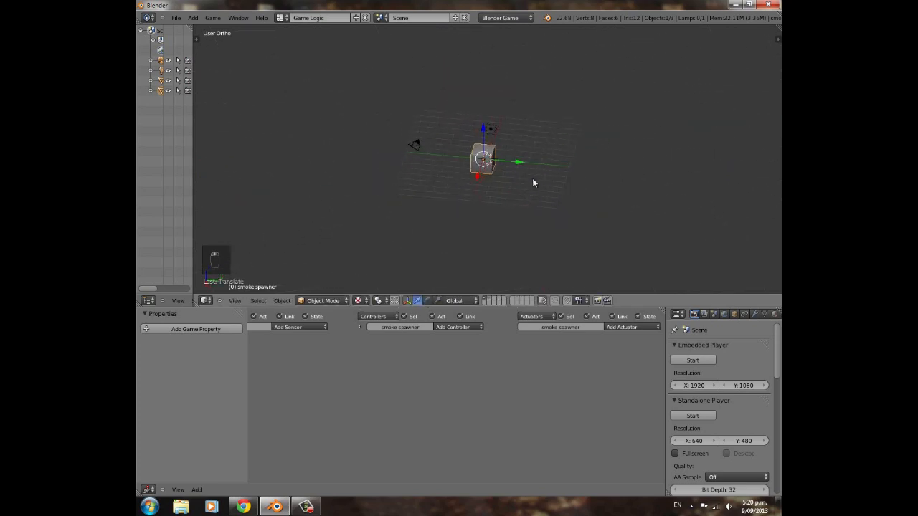
pyautogui.moveTo(521, 166); pyautogui.dragTo(479, 151)
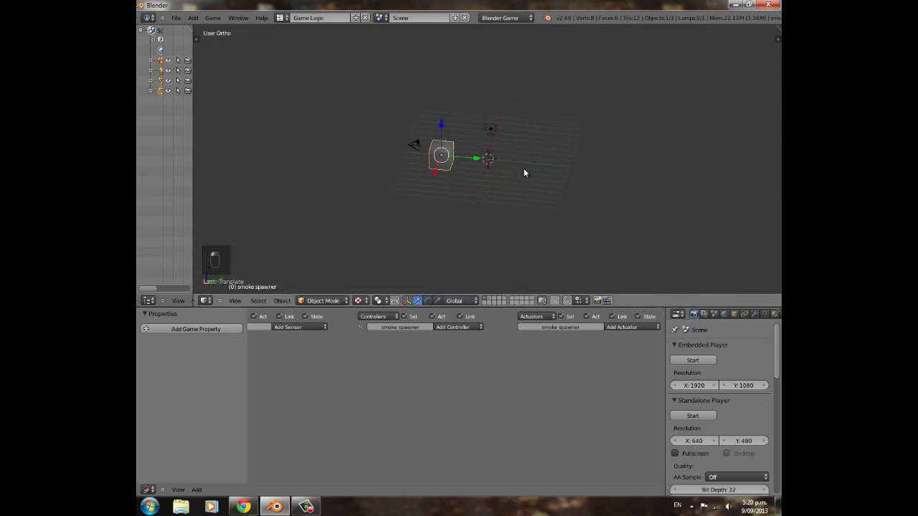
pyautogui.scroll(-3, 524, 172)
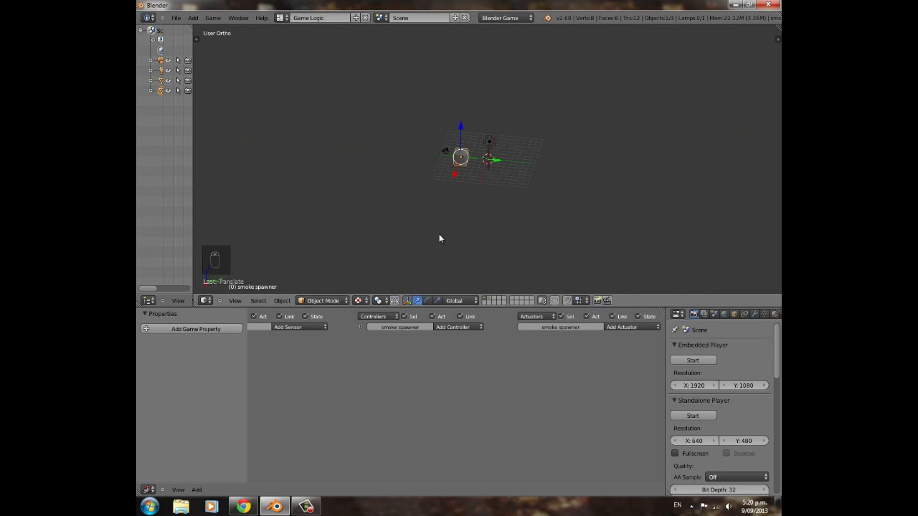
pyautogui.scroll(3, 446, 229)
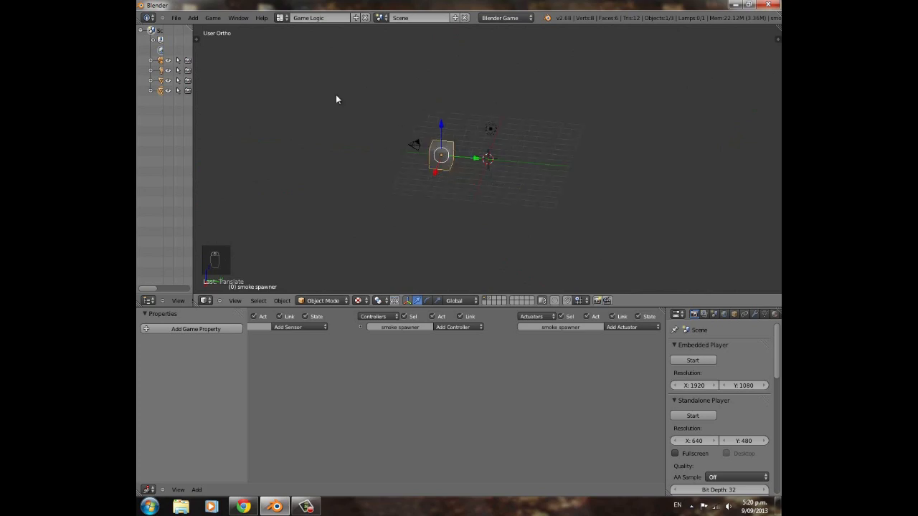
pyautogui.moveTo(456, 126); pyautogui.dragTo(517, 175, button='middle')
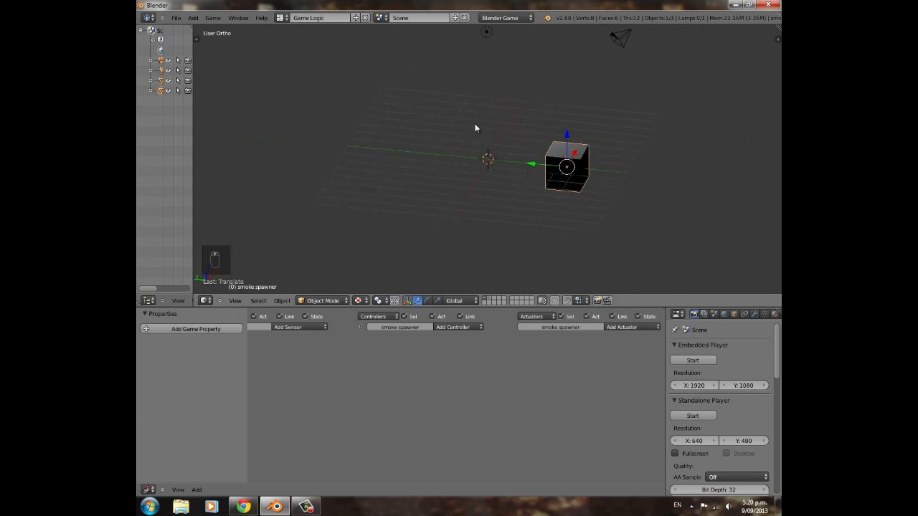
pyautogui.scroll(-6, 533, 125)
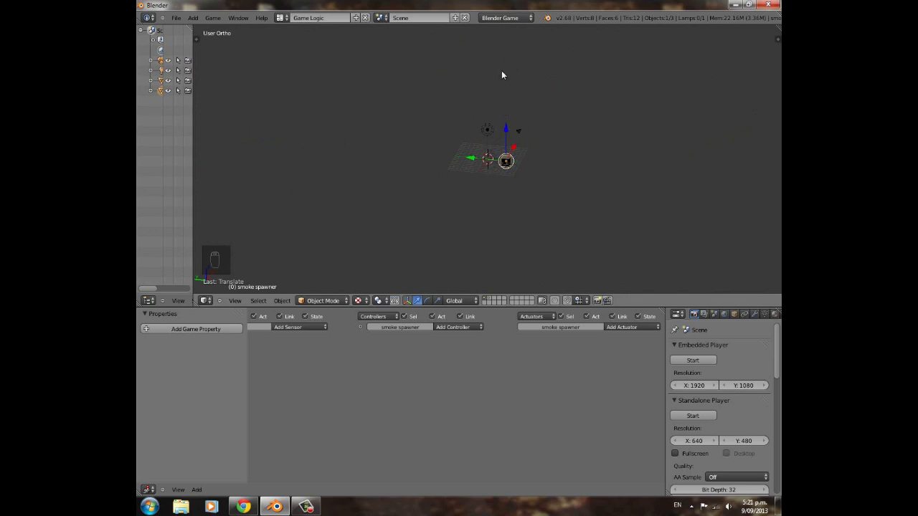
pyautogui.scroll(4, 496, 176)
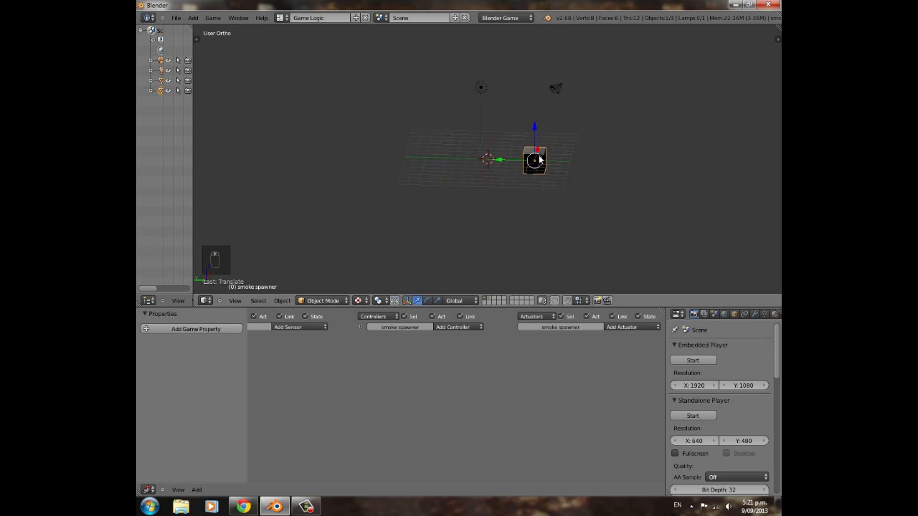
pyautogui.press('g')
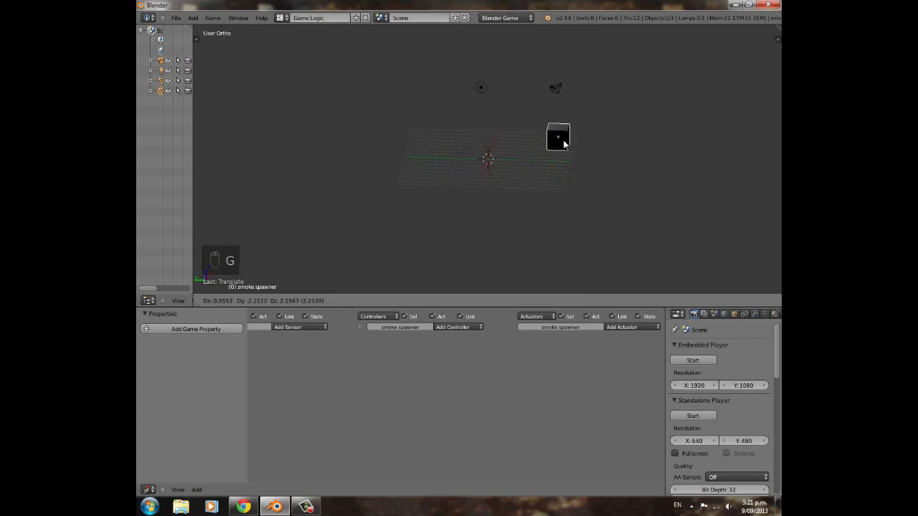
pyautogui.click(518, 142)
pyautogui.hotkey('ctrl', 'z')
# Move the smoke spawner cube along the Y axis to about -0.43, close to the scene center.
pyautogui.moveTo(568, 174); pyautogui.dragTo(506, 251, button='middle')
pyautogui.moveTo(564, 199); pyautogui.dragTo(430, 162, button='middle')
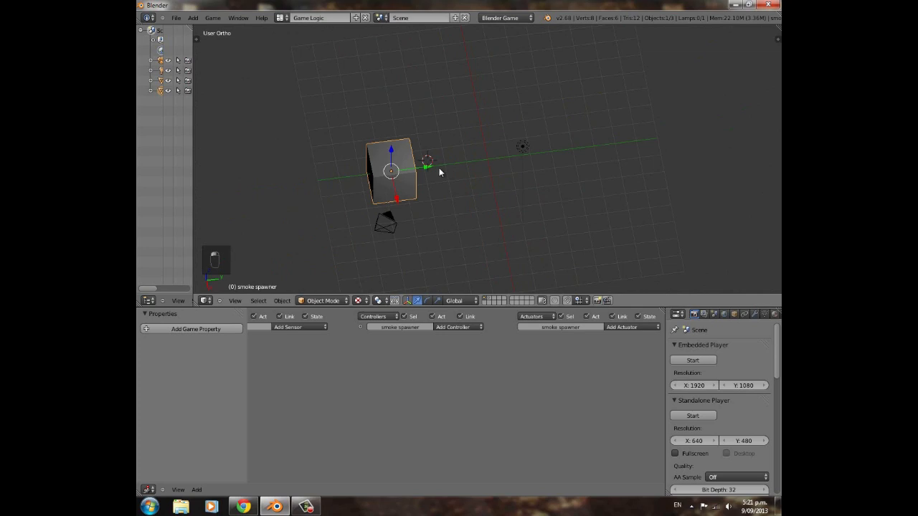
pyautogui.moveTo(428, 167); pyautogui.dragTo(515, 168)
pyautogui.scroll(-2, 515, 169)
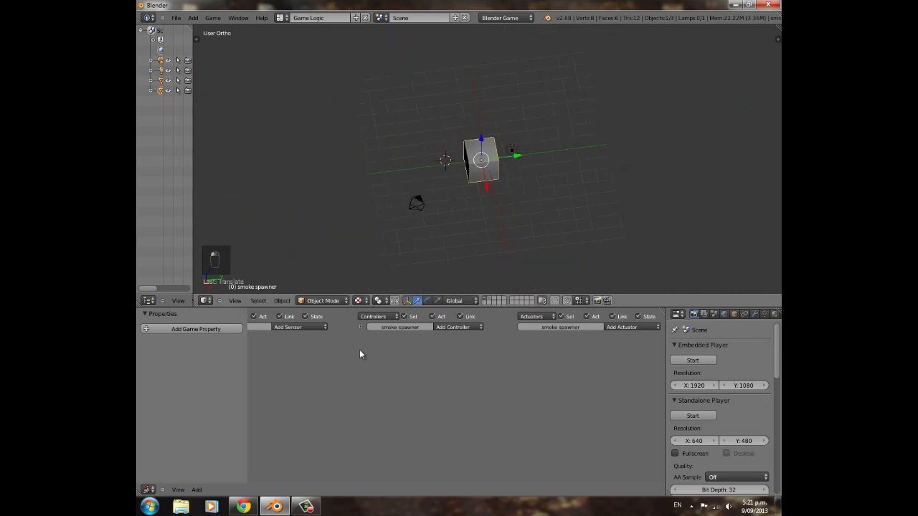
# Add an Always sensor to the smoke spawner cube.
pyautogui.moveTo(360, 352); pyautogui.dragTo(472, 364, button='middle')
pyautogui.click(386, 327)
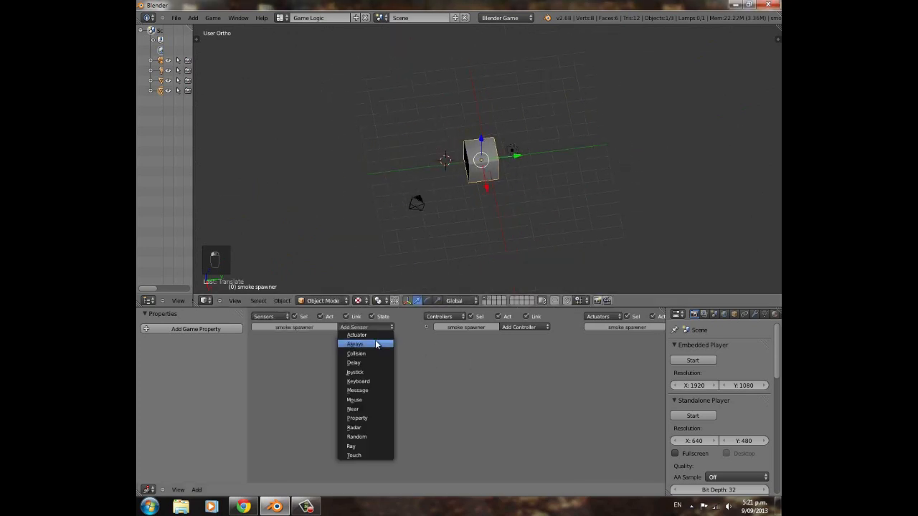
pyautogui.click(365, 342)
pyautogui.keyDown('ctrl'); pyautogui.hscroll(2, 488, 363); pyautogui.keyUp('ctrl')
pyautogui.click(634, 327)
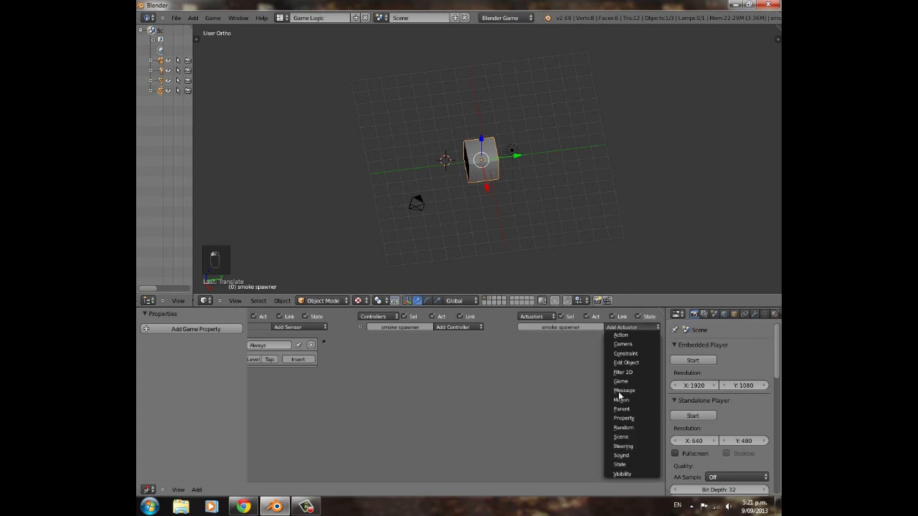
pyautogui.click(630, 362)
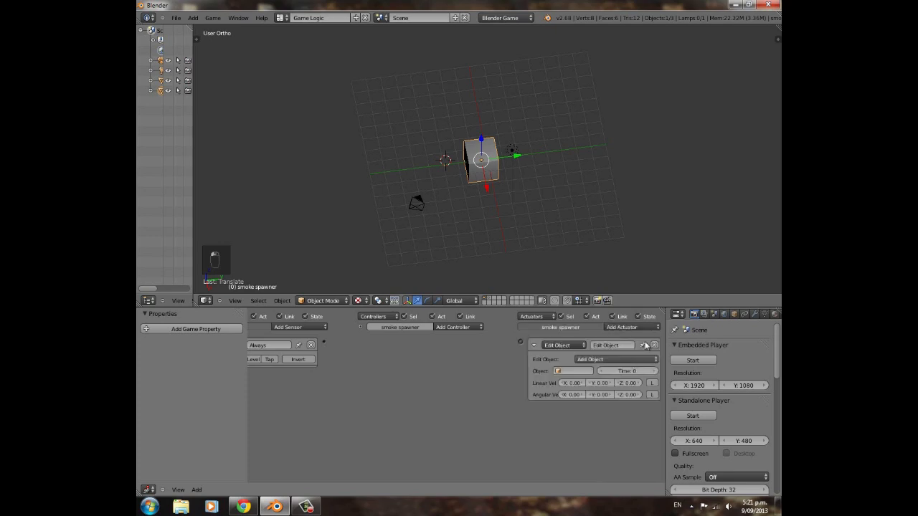
pyautogui.click(654, 345)
# Add a Motion actuator to the smoke spawner and link it to the Always sensor.
pyautogui.click(631, 327)
pyautogui.click(625, 410)
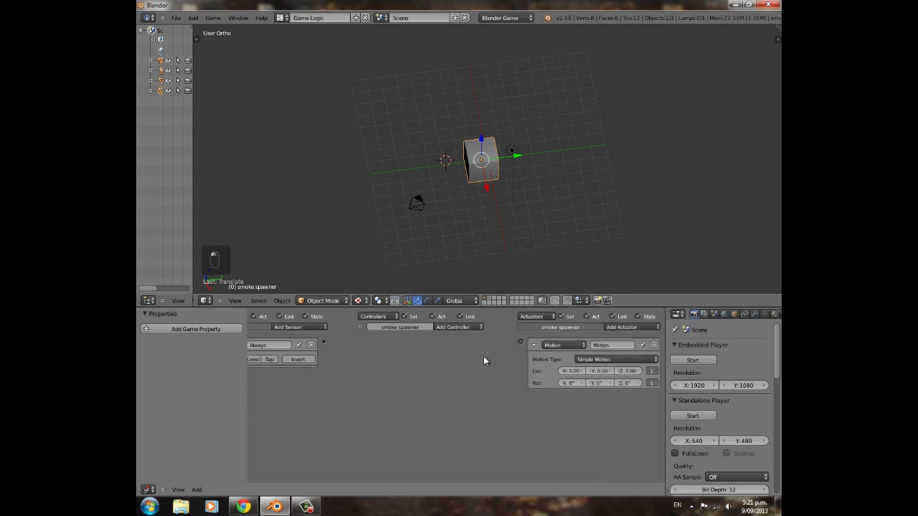
pyautogui.moveTo(520, 342)
pyautogui.mouseDown()
pyautogui.moveTo(247, 344)
pyautogui.moveTo(529, 351)
pyautogui.moveTo(521, 343)
pyautogui.mouseUp()
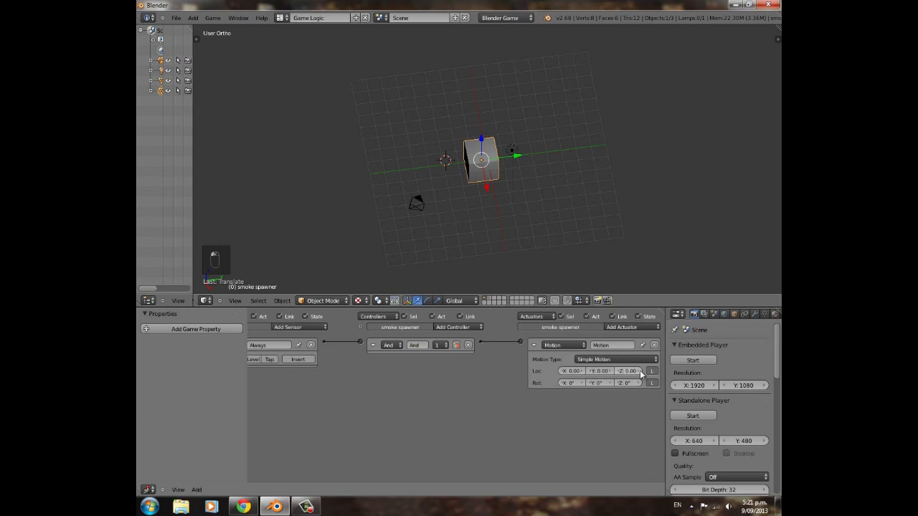
# Set the Motion actuator's Loc X to 0.10 and Rot Y to 5°, and preview the motion in the game engine.
pyautogui.scroll(5, 517, 240)
pyautogui.moveTo(559, 226); pyautogui.dragTo(482, 174, button='middle')
pyautogui.moveTo(421, 203); pyautogui.dragTo(398, 199, button='middle')
pyautogui.click(566, 373)
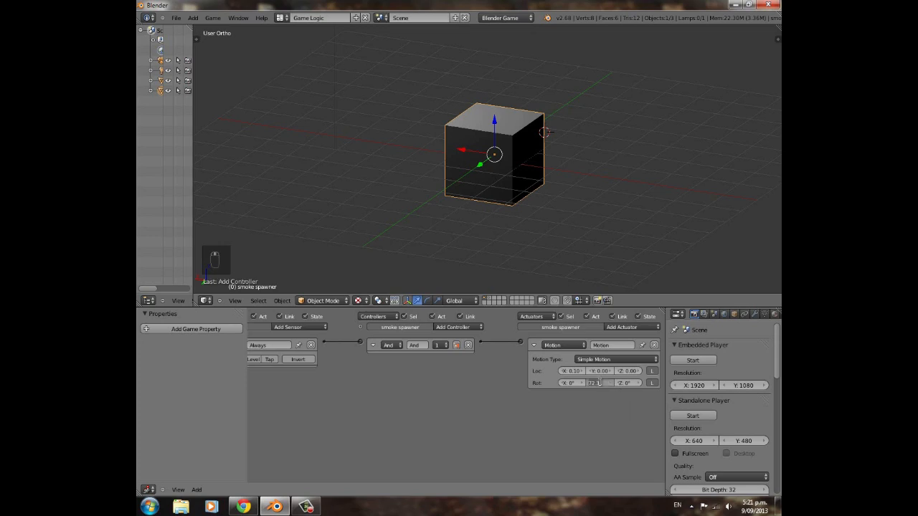
pyautogui.press('Return')
pyautogui.press('p')
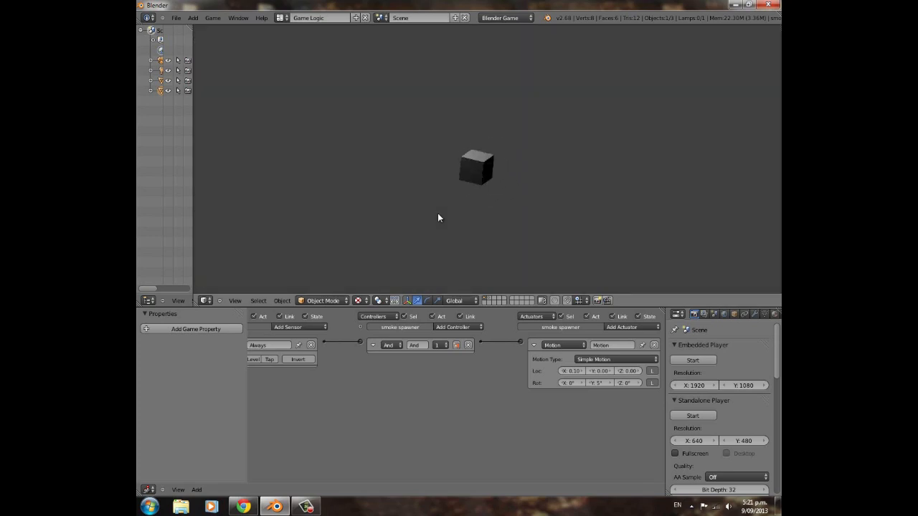
pyautogui.press('Escape')
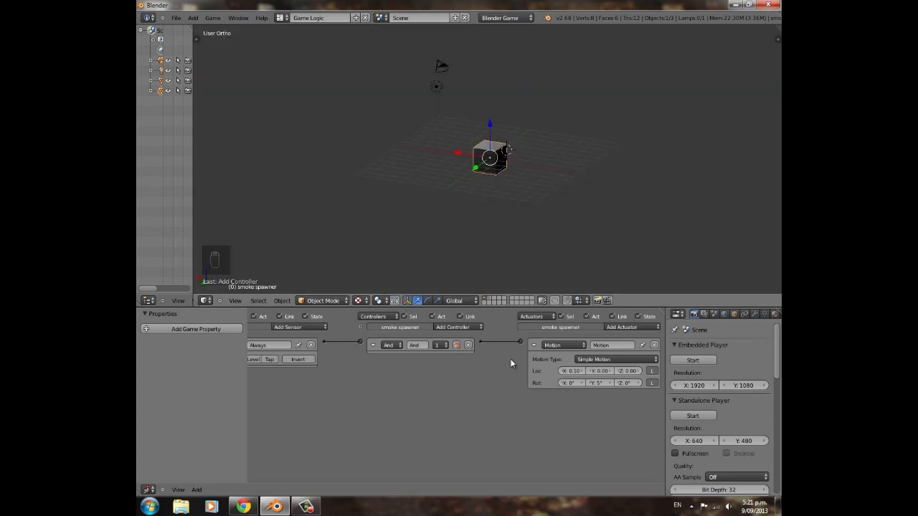
# Set the Motion actuator's Loc X to 0.20 and preview the cube's circular motion in the game engine.
pyautogui.click(579, 372)
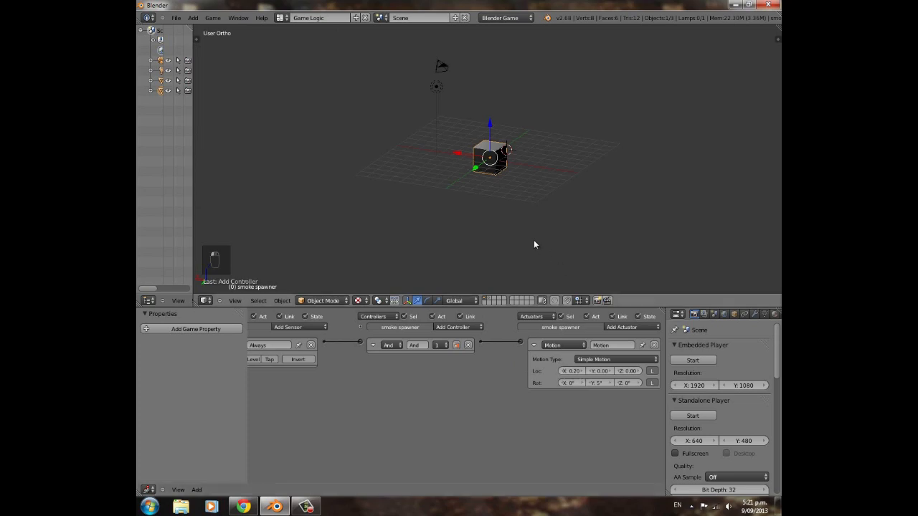
pyautogui.press('p')
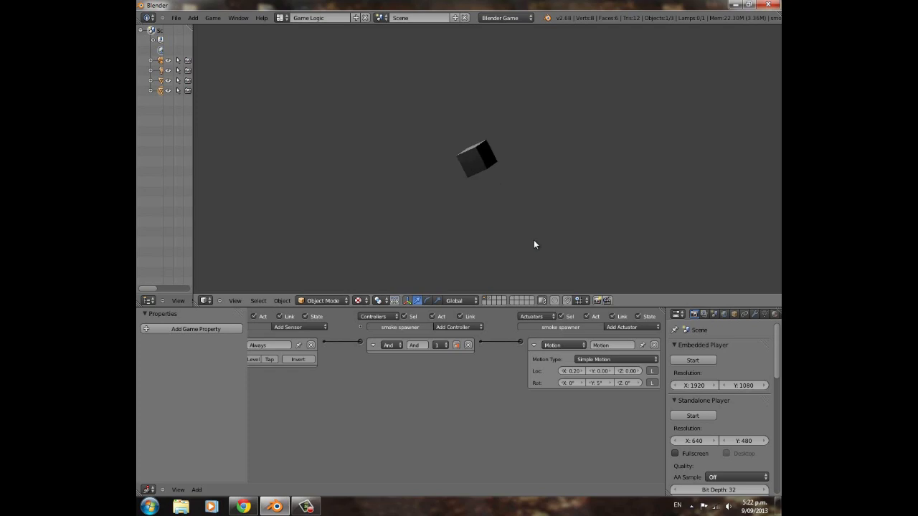
pyautogui.press('Escape')
# Move the smoke spawner cube along the positive X axis to about 4.25.
pyautogui.moveTo(566, 236); pyautogui.dragTo(508, 279, button='middle')
pyautogui.scroll(4, 510, 213)
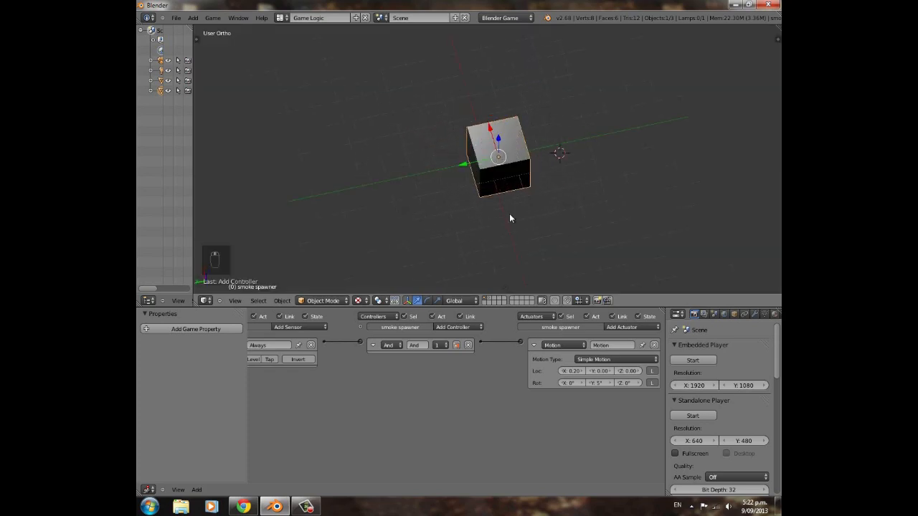
pyautogui.moveTo(489, 127); pyautogui.dragTo(433, 33)
pyautogui.scroll(-3, 472, 95)
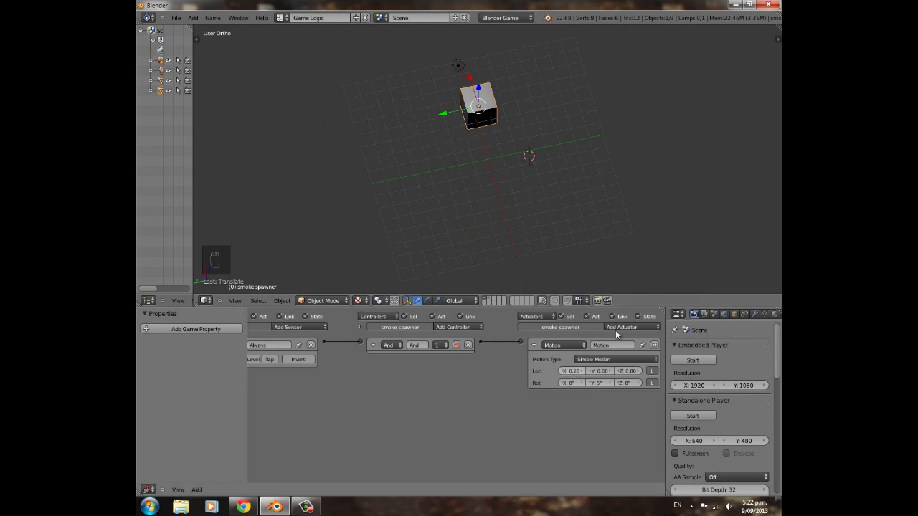
pyautogui.scroll(-2, 602, 369)
pyautogui.scroll(1, 371, 135)
pyautogui.scroll(2, 372, 134)
pyautogui.moveTo(395, 165); pyautogui.dragTo(495, 186, button='middle')
pyautogui.scroll(-5, 495, 186)
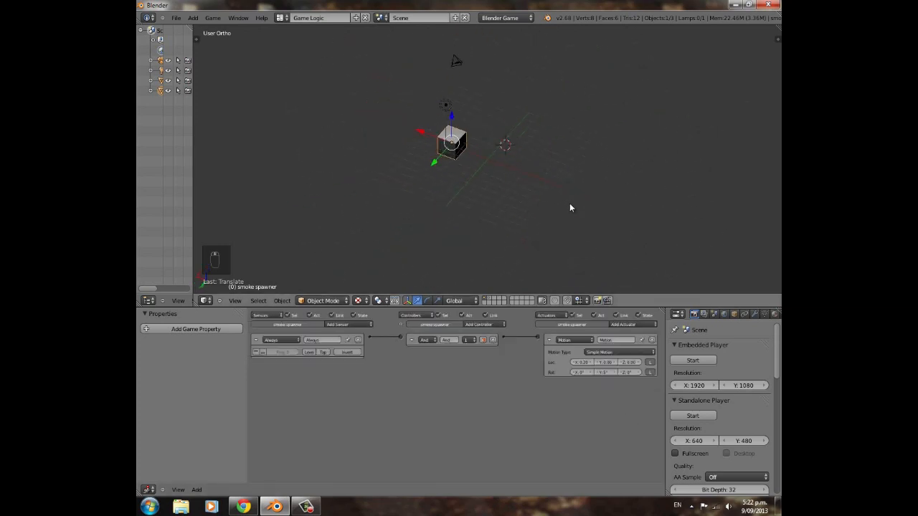
pyautogui.moveTo(588, 207); pyautogui.dragTo(402, 165, button='middle')
pyautogui.scroll(4, 402, 164)
pyautogui.moveTo(612, 164); pyautogui.dragTo(617, 182, button='middle')
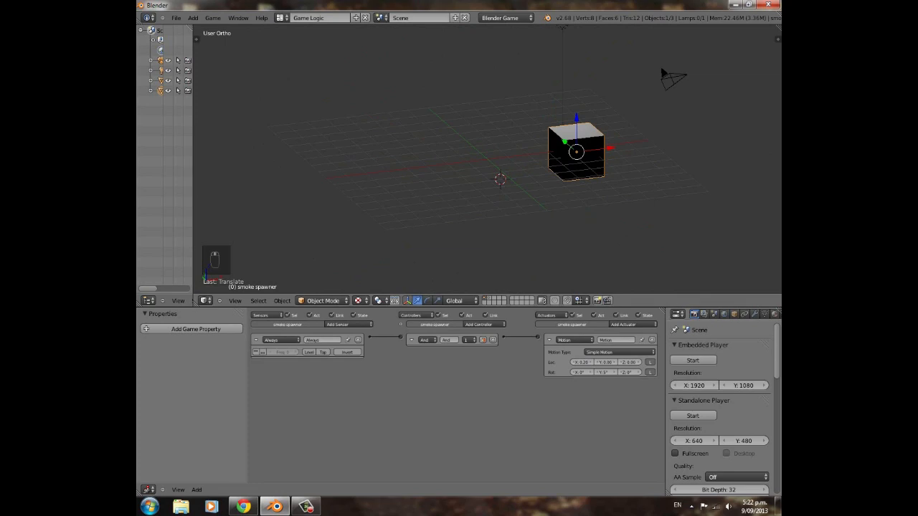
# Set the smoke spawner's physics type to No Collision and make the cube invisible in the game.
pyautogui.click(734, 314)
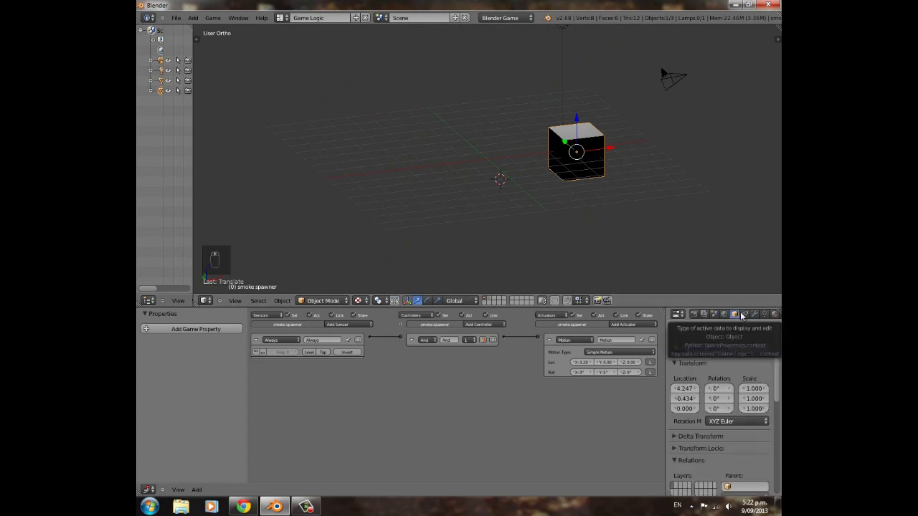
pyautogui.scroll(-3, 753, 317)
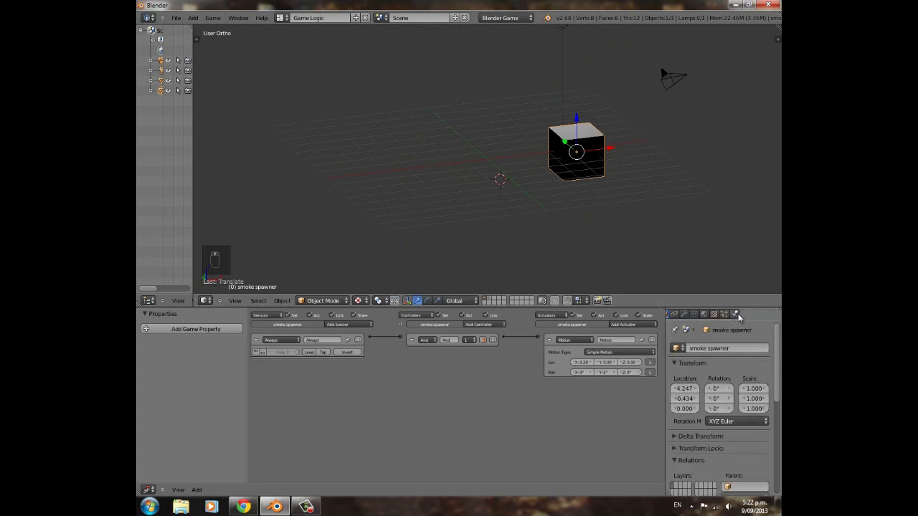
pyautogui.click(738, 313)
pyautogui.click(728, 361)
pyautogui.click(726, 352)
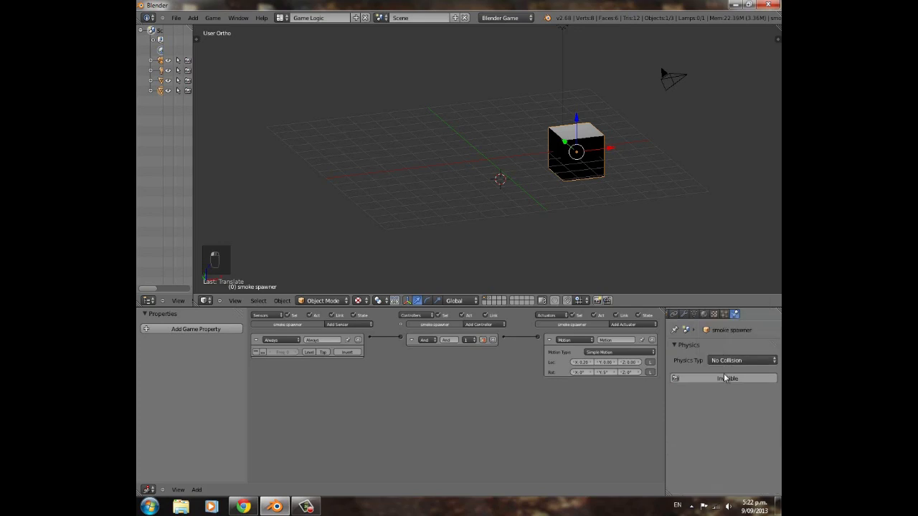
pyautogui.scroll(5, 424, 180)
pyautogui.scroll(-5, 495, 208)
pyautogui.moveTo(495, 189); pyautogui.dragTo(574, 201, button='middle')
pyautogui.moveTo(620, 203); pyautogui.dragTo(630, 195)
# Duplicate the smoke spawner cube in the positive Y direction and rotate the copy about 45° around the vertical axis.
pyautogui.press('KP_7')
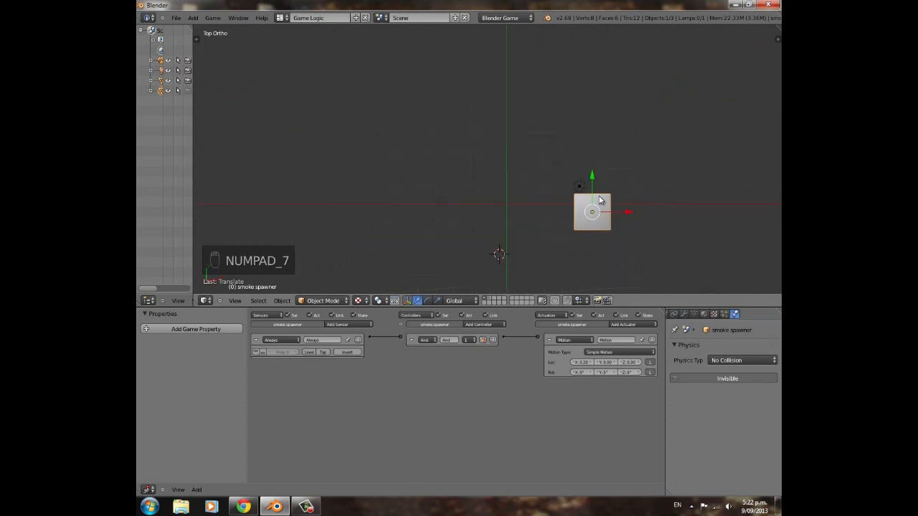
pyautogui.scroll(-4, 600, 201)
pyautogui.scroll(3, 634, 224)
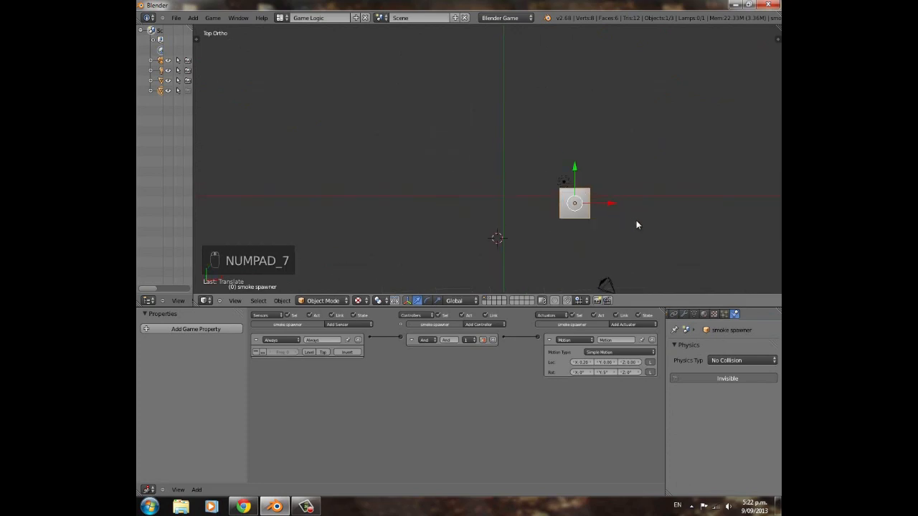
pyautogui.press('KP_5')
pyautogui.press('KP_5')
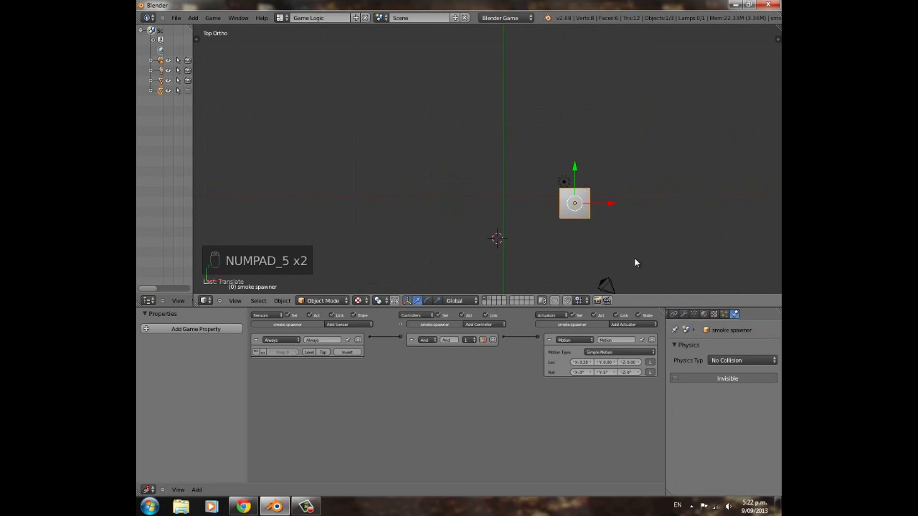
pyautogui.hotkey('shift', 'd')
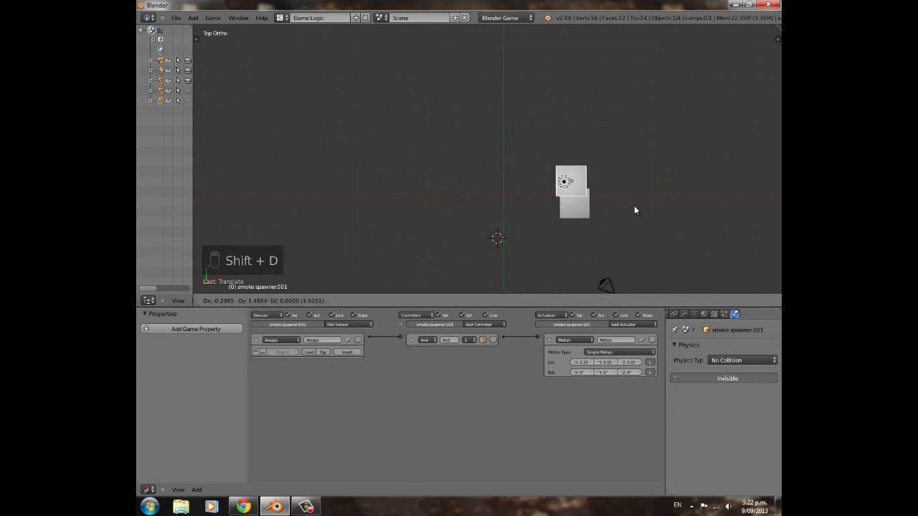
pyautogui.click(625, 191)
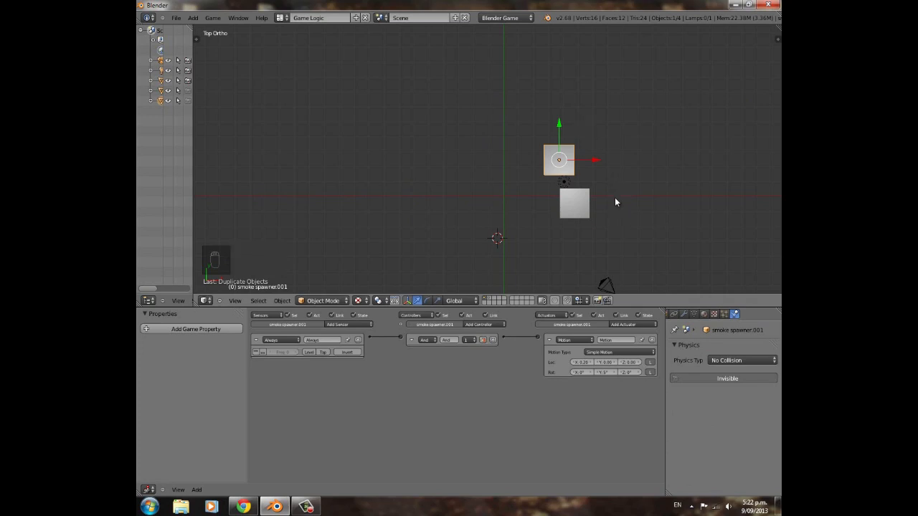
pyautogui.press('r')
pyautogui.click(630, 145)
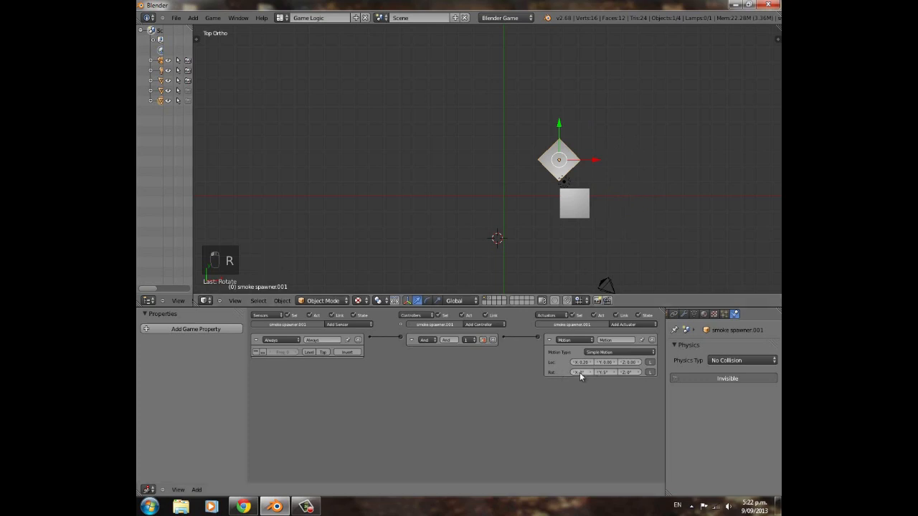
# Delete the rotated copy and reselect the original smoke spawner cube.
pyautogui.press('x')
pyautogui.click(588, 247)
pyautogui.rightClick(582, 208)
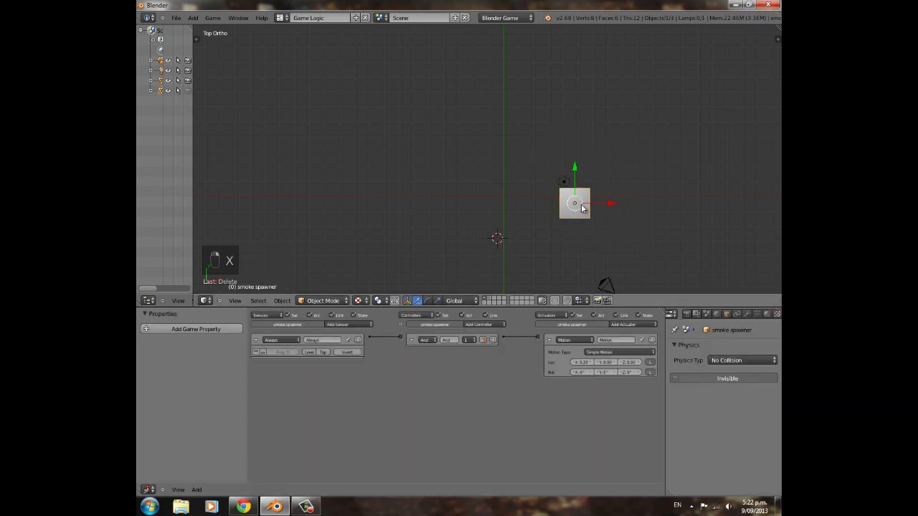
# Add an Edit Object actuator set to Add Object, and collapse the Motion actuator and the Always sensor.
pyautogui.click(550, 342)
pyautogui.moveTo(591, 201); pyautogui.dragTo(554, 162, button='middle')
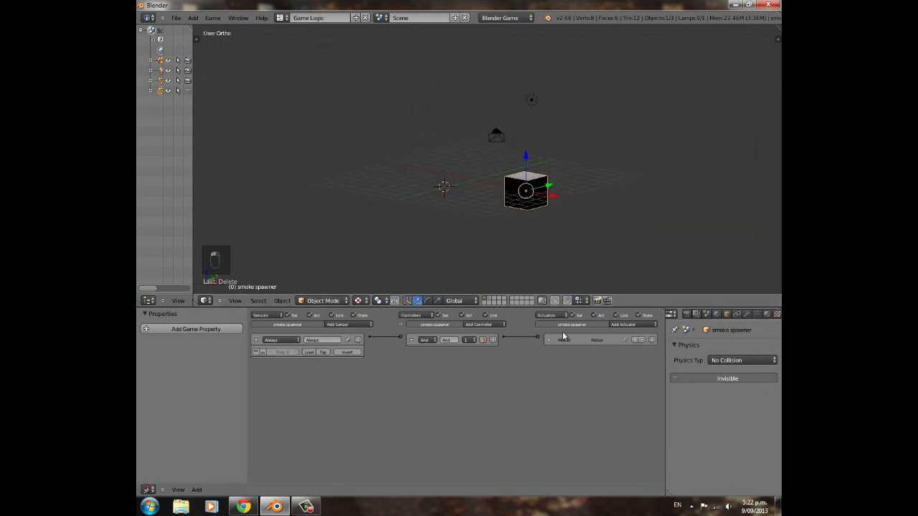
pyautogui.click(619, 324)
pyautogui.click(621, 360)
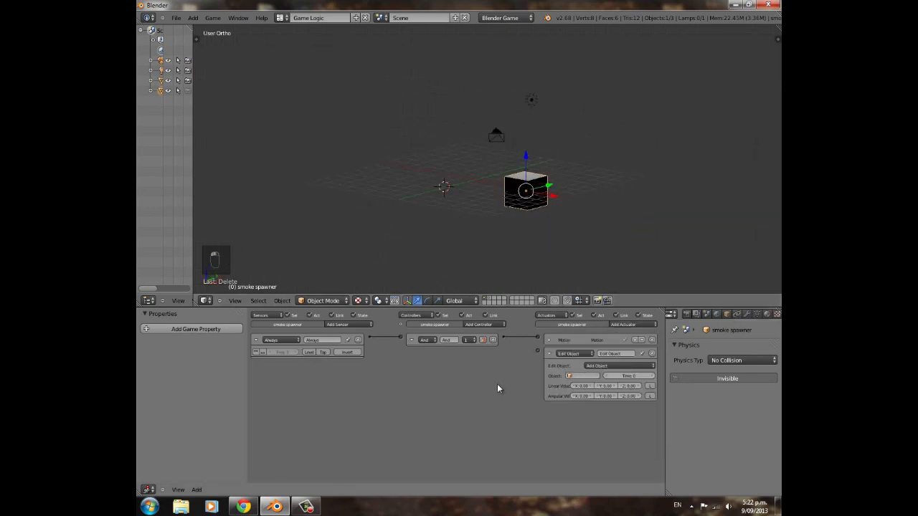
pyautogui.click(254, 339)
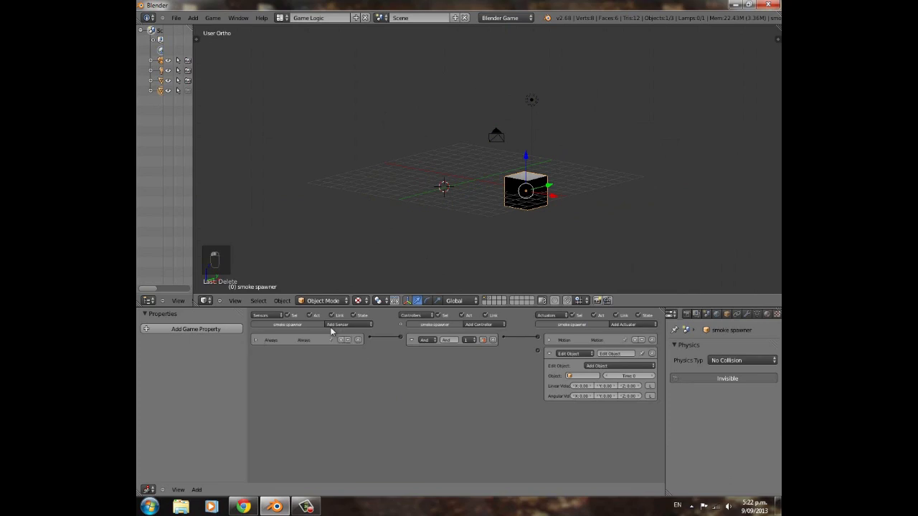
# Add a second Always sensor with true level triggering at frequency 6, and wire it through a new And controller to the Edit Object actuator.
pyautogui.click(334, 325)
pyautogui.click(340, 339)
pyautogui.click(255, 367)
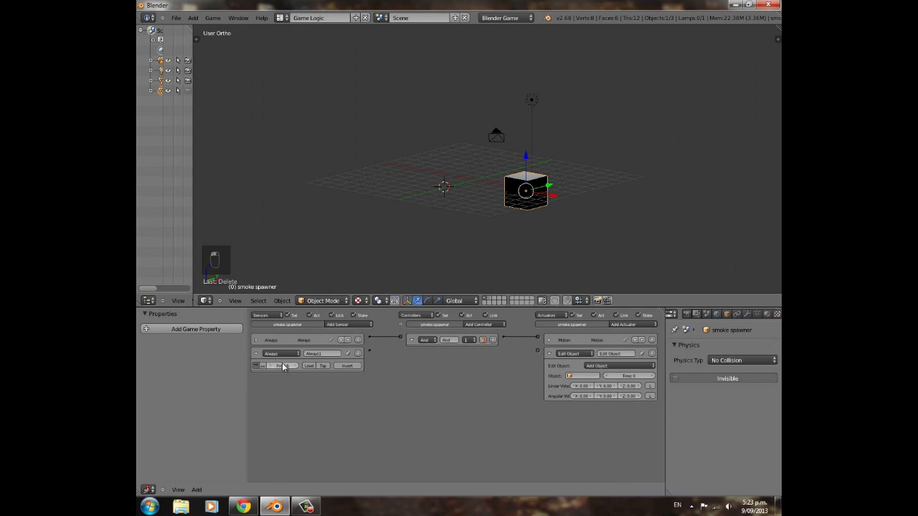
pyautogui.moveTo(509, 362); pyautogui.dragTo(538, 351)
# Set the Edit Object actuator to add the smoke object with a time of 60, and collapse the actuator.
pyautogui.click(581, 375)
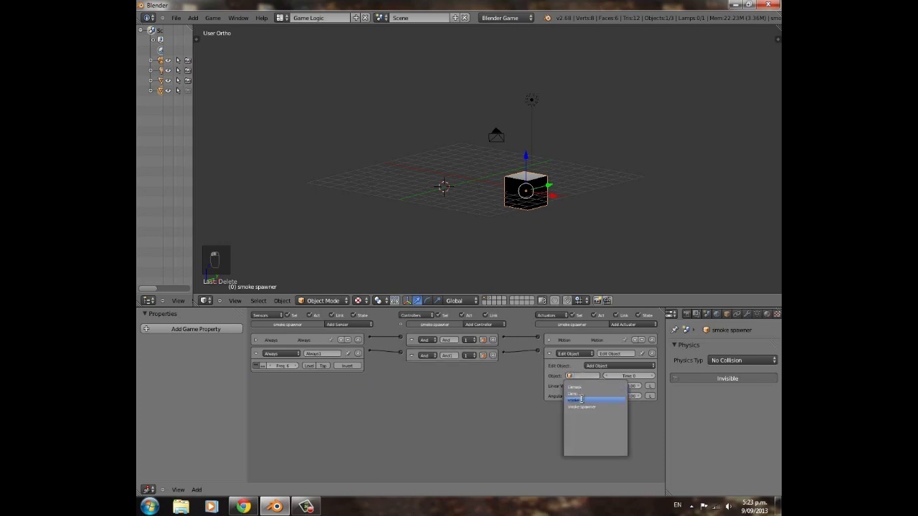
pyautogui.click(579, 400)
pyautogui.click(635, 374)
pyautogui.write('60')
pyautogui.press('Return')
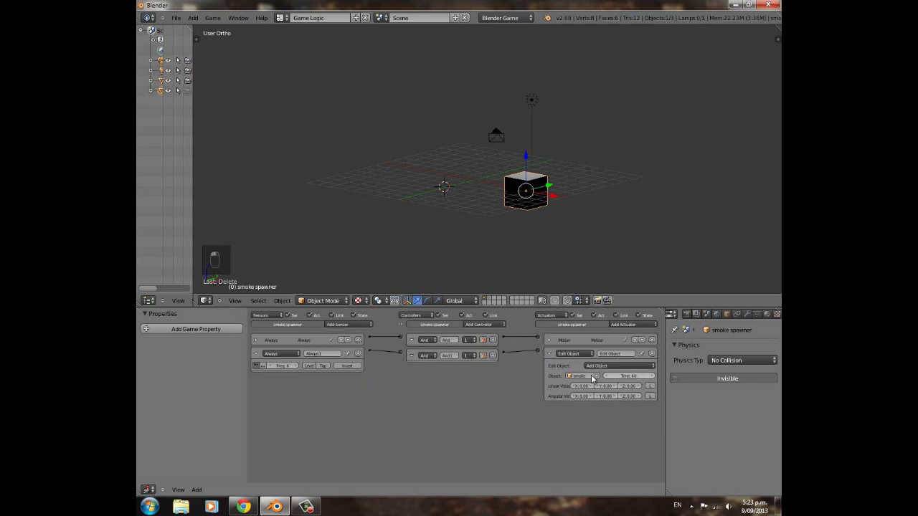
pyautogui.click(548, 354)
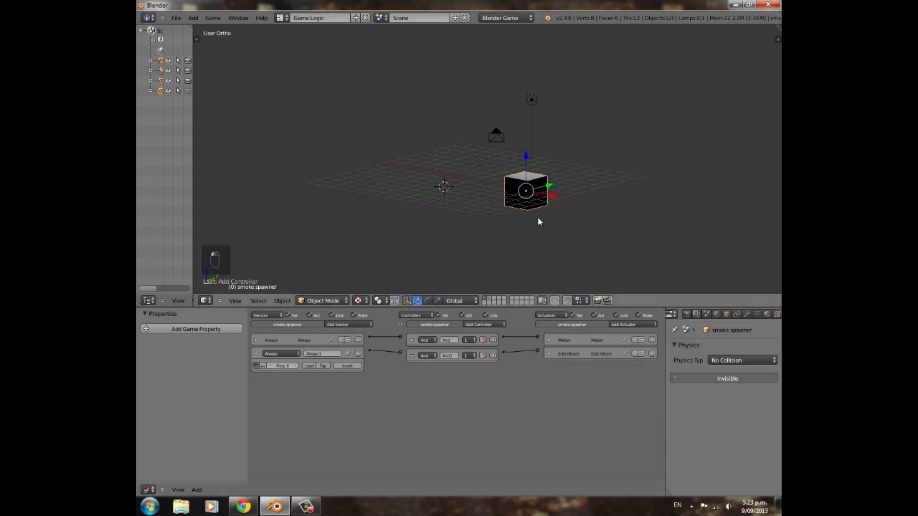
# Run the game with the current pulse frequency and again with the second Always sensor at frequencies 2 and 5 to compare the smoke.
pyautogui.press('p')
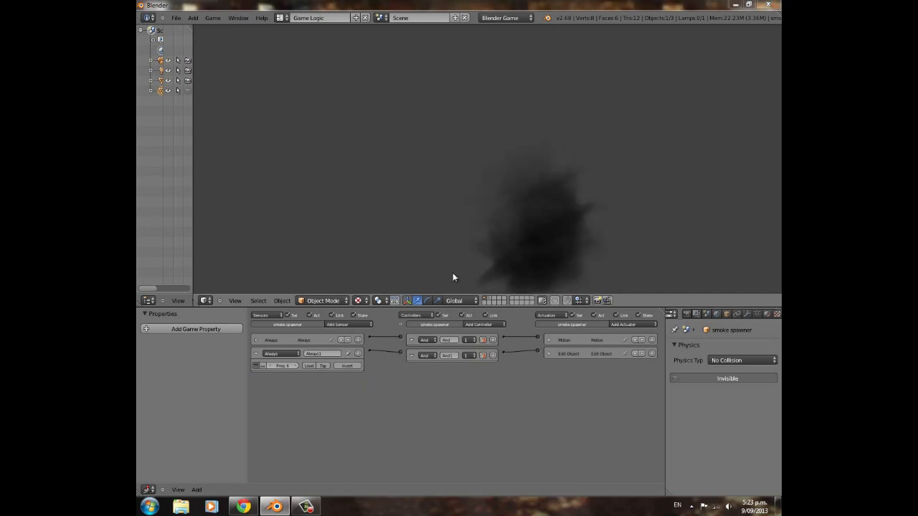
pyautogui.press('Escape')
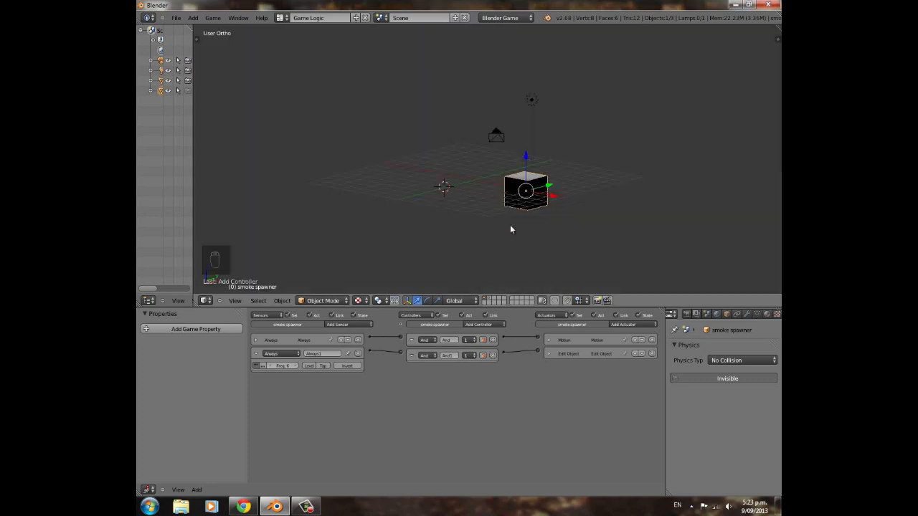
pyautogui.click(270, 368)
pyautogui.press('p')
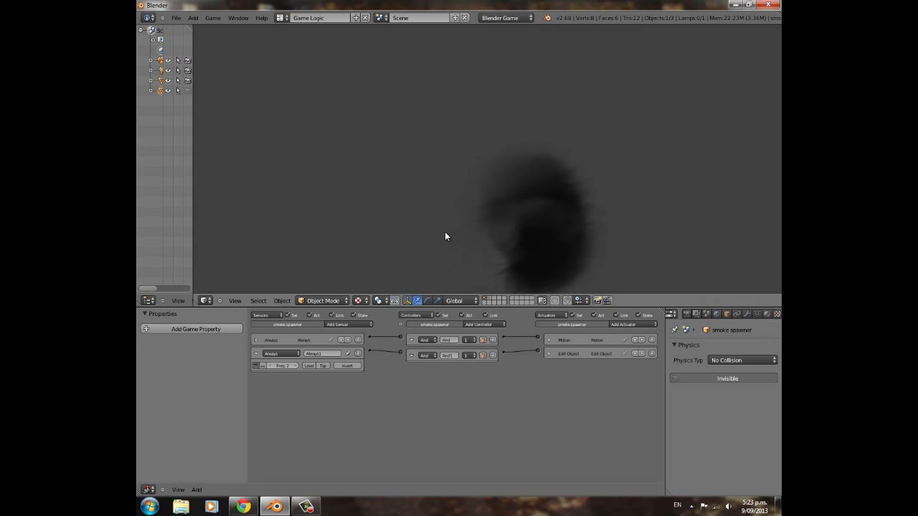
pyautogui.press('Escape')
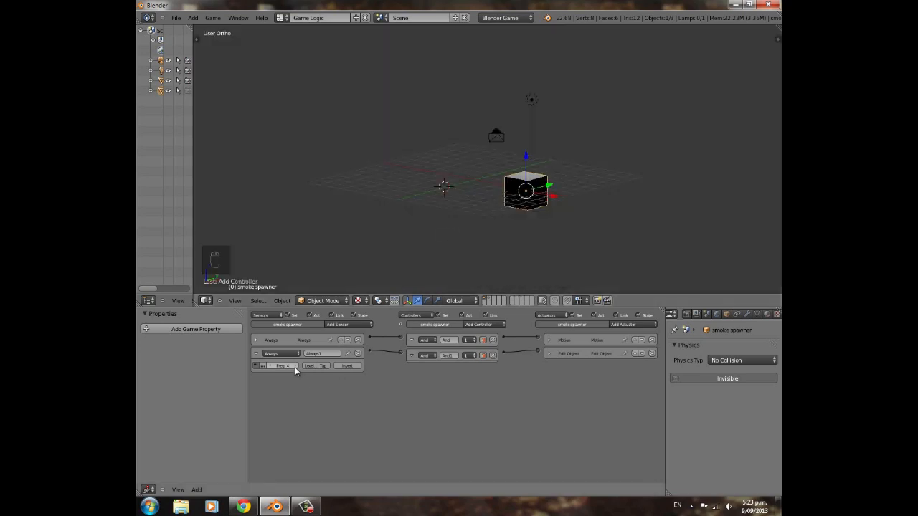
pyautogui.click(275, 367)
pyautogui.press('p')
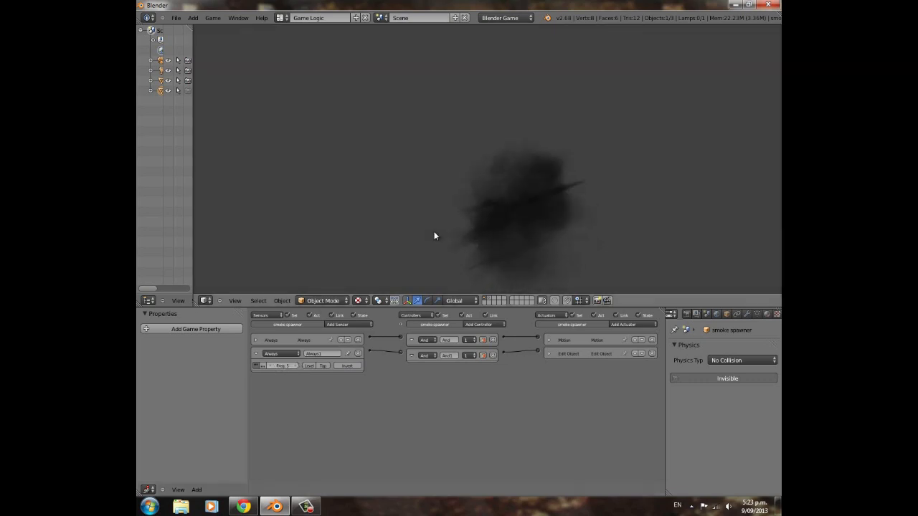
pyautogui.press('Escape')
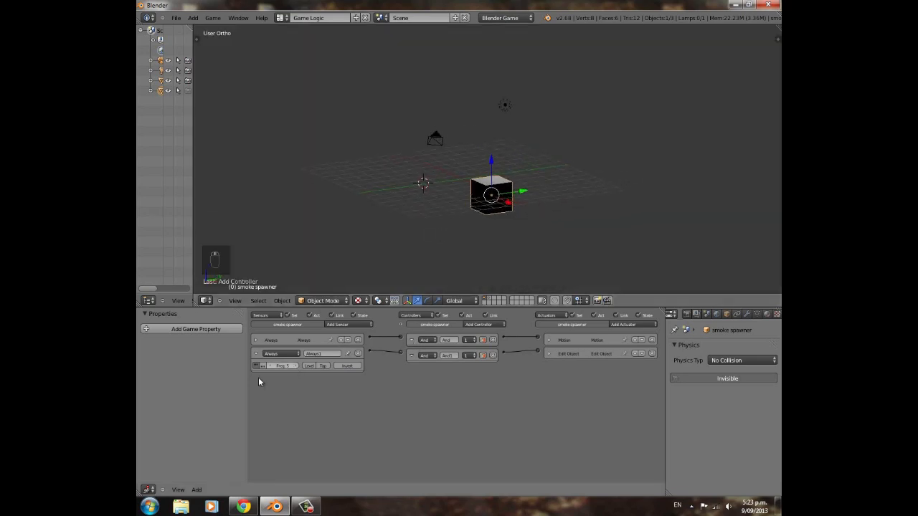
# Set the second Always sensor's frequency to 6, and collapse that sensor and both And controllers.
pyautogui.click(290, 368)
pyautogui.moveTo(538, 242); pyautogui.dragTo(502, 223, button='middle')
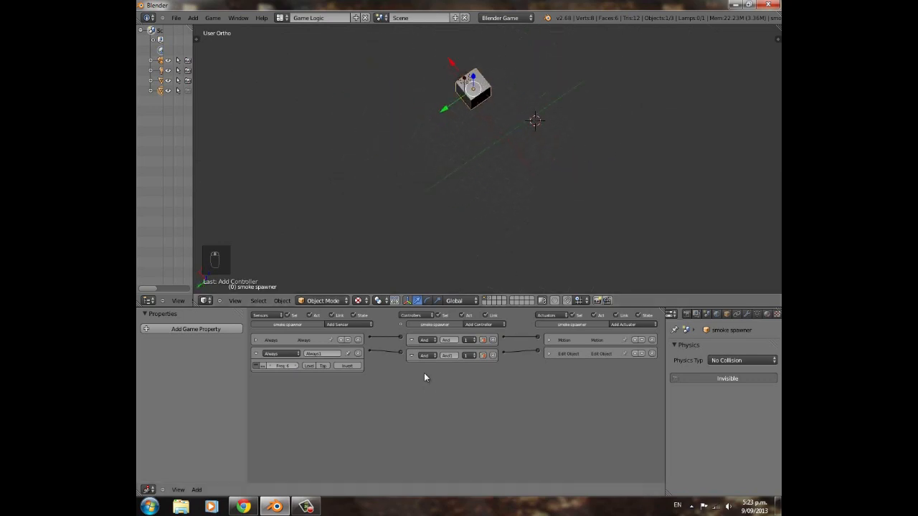
pyautogui.keyDown('ctrl'); pyautogui.click(412, 342); pyautogui.keyUp('ctrl')
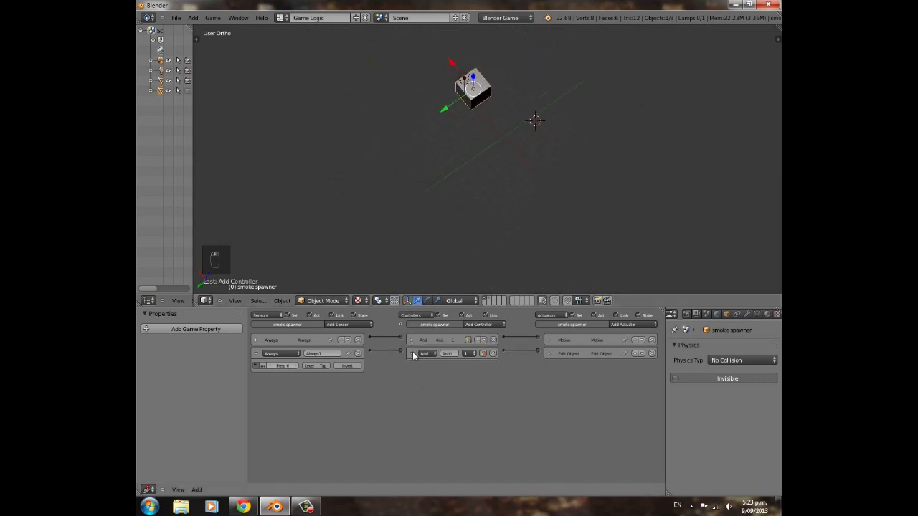
pyautogui.click(254, 354)
# In top view, duplicate the smoke spawner cube toward positive Y and negative X, turn the copy clockwise, and shift it closer to the original.
pyautogui.press('KP_7')
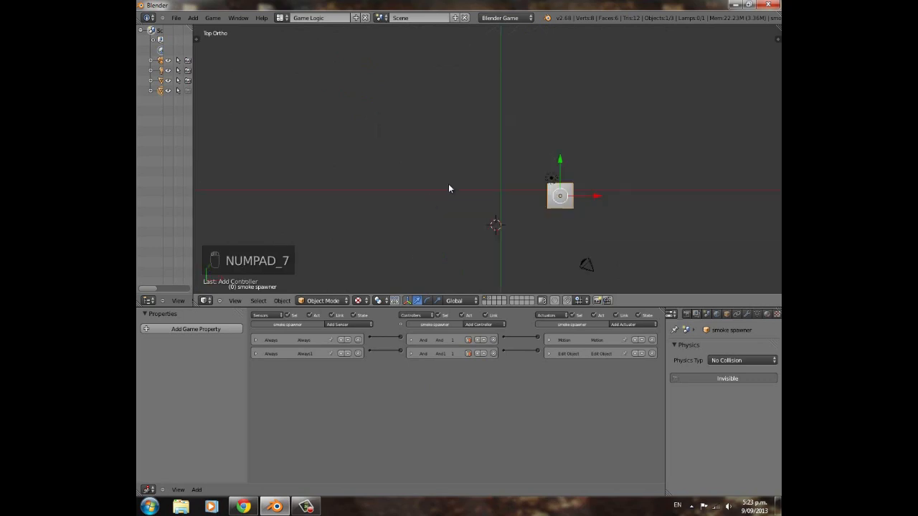
pyautogui.scroll(4, 580, 189)
pyautogui.keyDown('shift'); pyautogui.moveTo(622, 198); pyautogui.dragTo(560, 198, button='middle'); pyautogui.keyUp('shift')
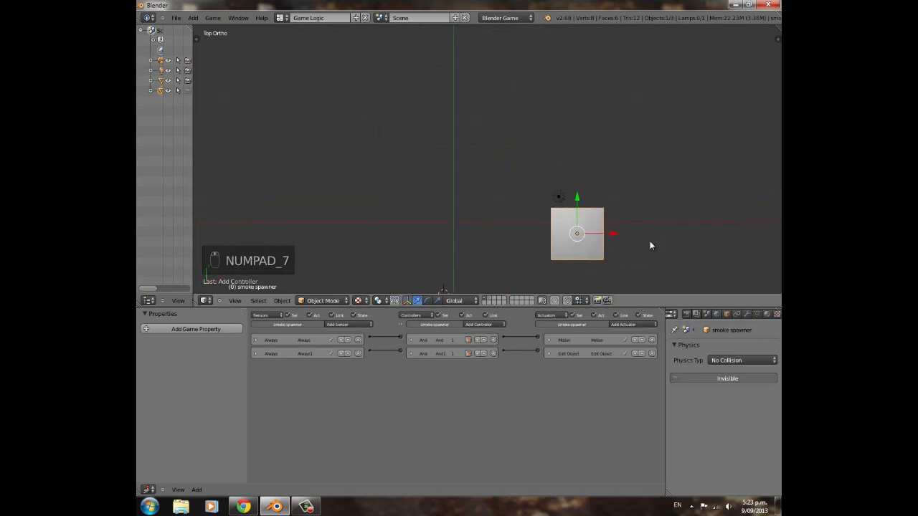
pyautogui.hotkey('shift', 'd')
pyautogui.click(603, 136)
pyautogui.press('r')
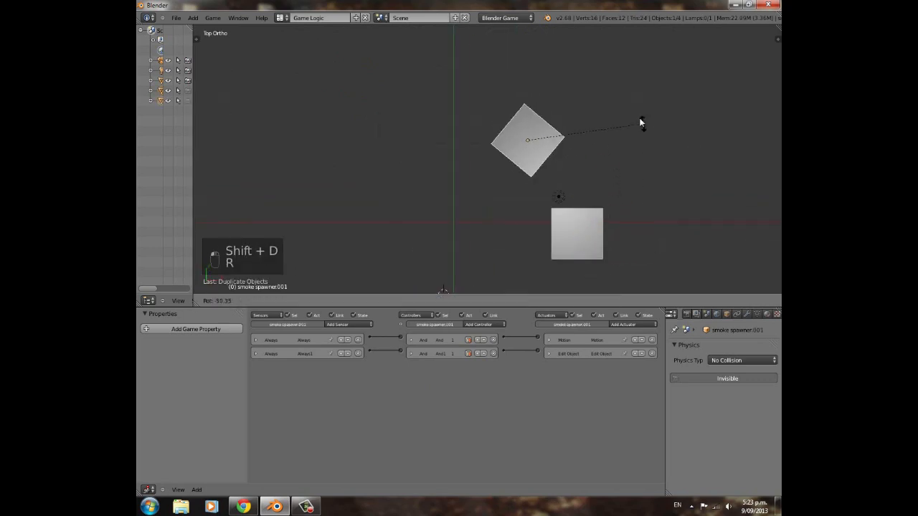
pyautogui.click(638, 115)
pyautogui.press('g')
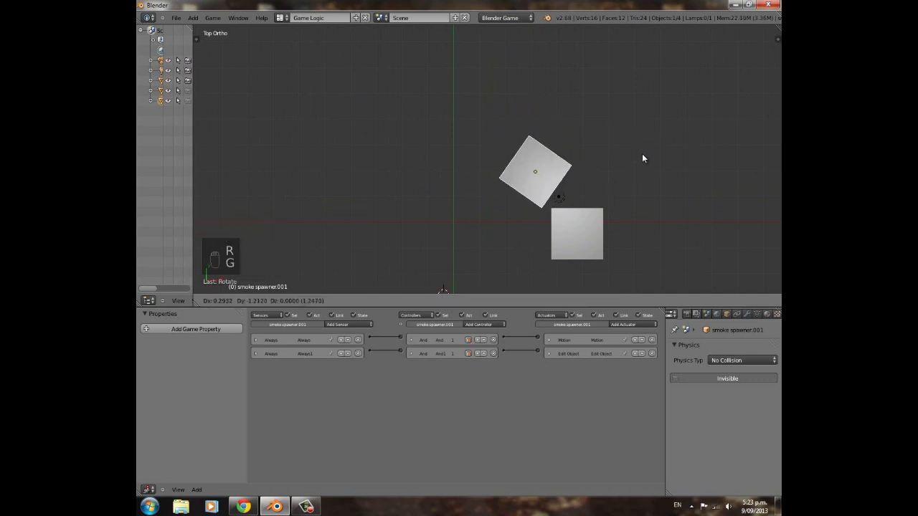
pyautogui.click(643, 152)
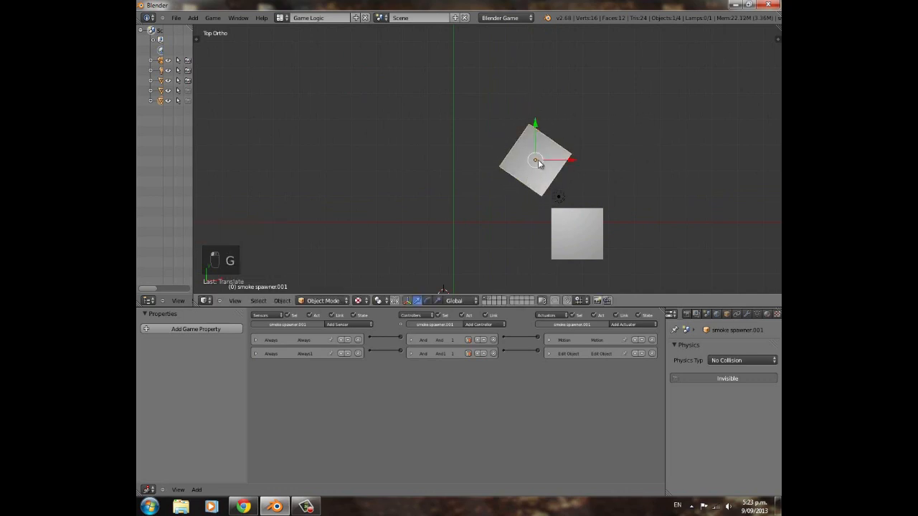
# Turn the copy clockwise about 40° more to complete a quarter turn, and place it on the Y axis farther in positive Y.
pyautogui.keyDown('shift'); pyautogui.moveTo(538, 160); pyautogui.dragTo(518, 186, button='middle'); pyautogui.keyUp('shift')
pyautogui.press('r')
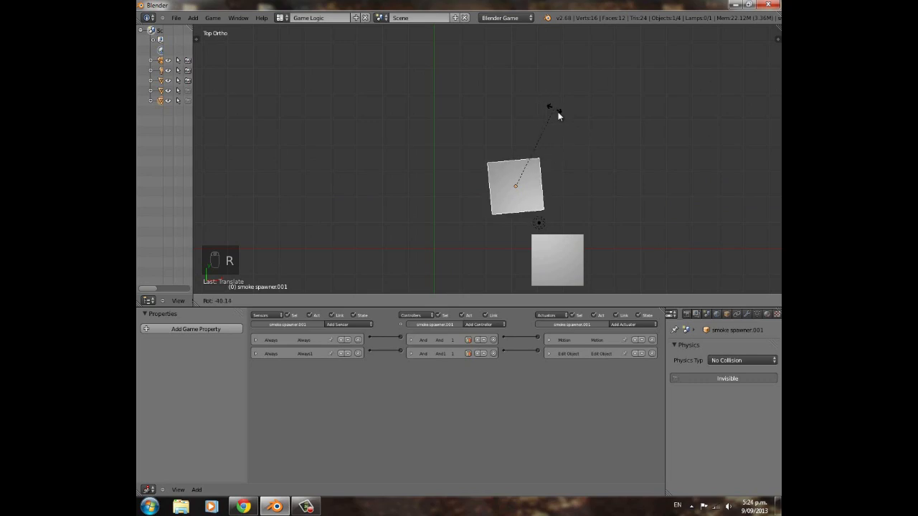
pyautogui.click(564, 117)
pyautogui.press('g')
pyautogui.click(495, 105)
pyautogui.press('r')
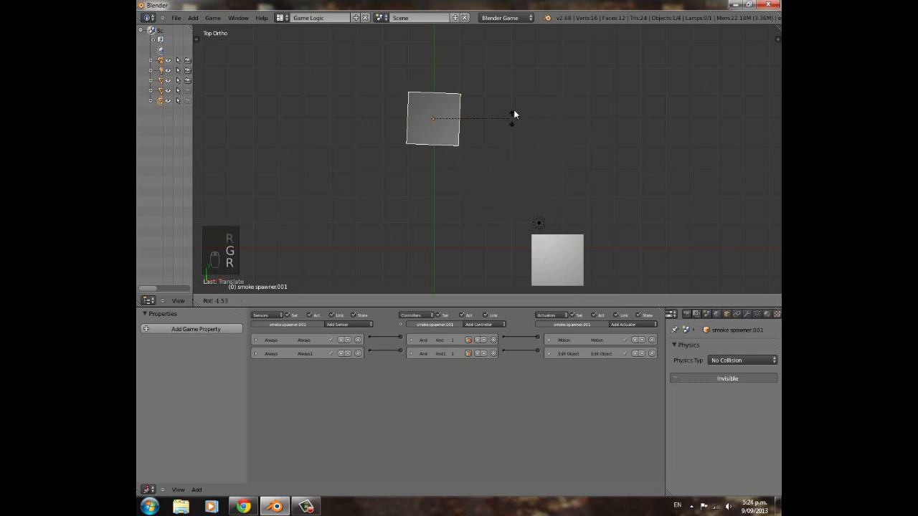
pyautogui.click(514, 121)
# Duplicate the cube on the positive Y side, rotate the copy 180°, and place it on the Y axis at the opposite, negative side.
pyautogui.keyDown('shift'); pyautogui.scroll(-3, 509, 132); pyautogui.keyUp('shift')
pyautogui.scroll(-1, 502, 149)
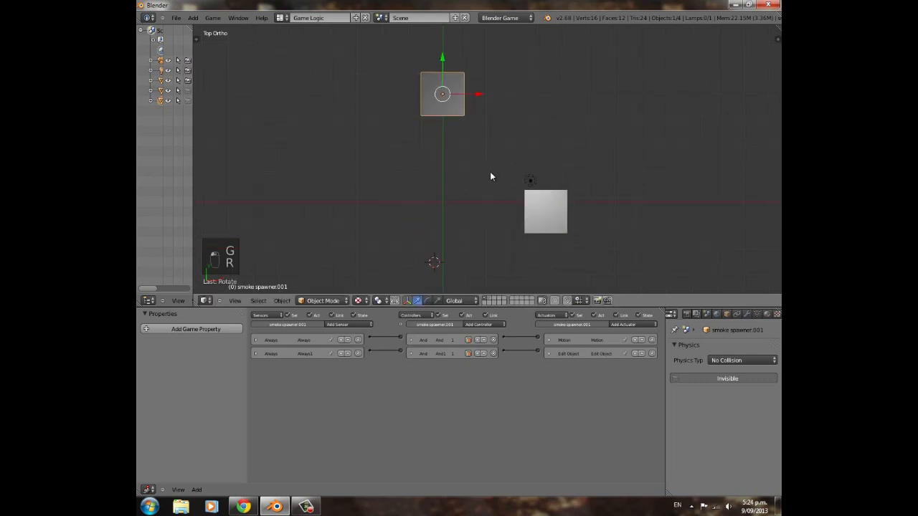
pyautogui.scroll(-3, 491, 176)
pyautogui.hotkey('shift', 'd')
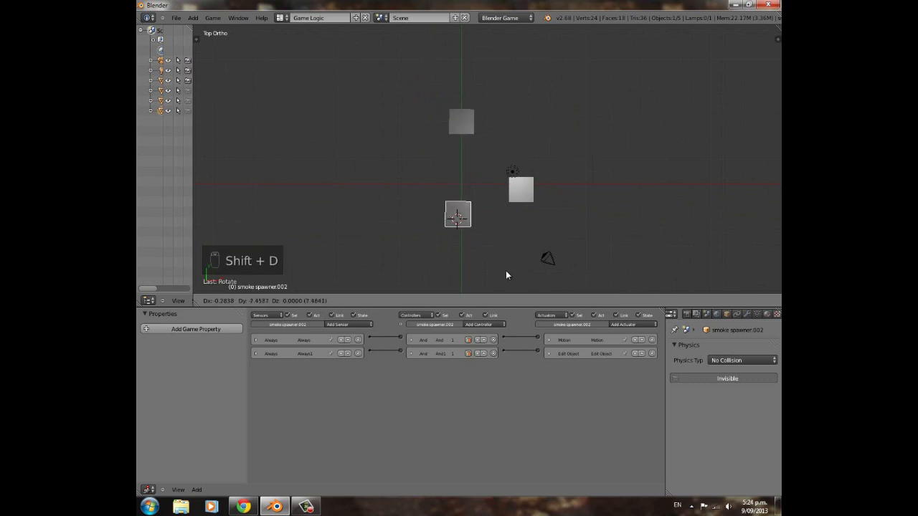
pyautogui.click(508, 295)
pyautogui.press('r')
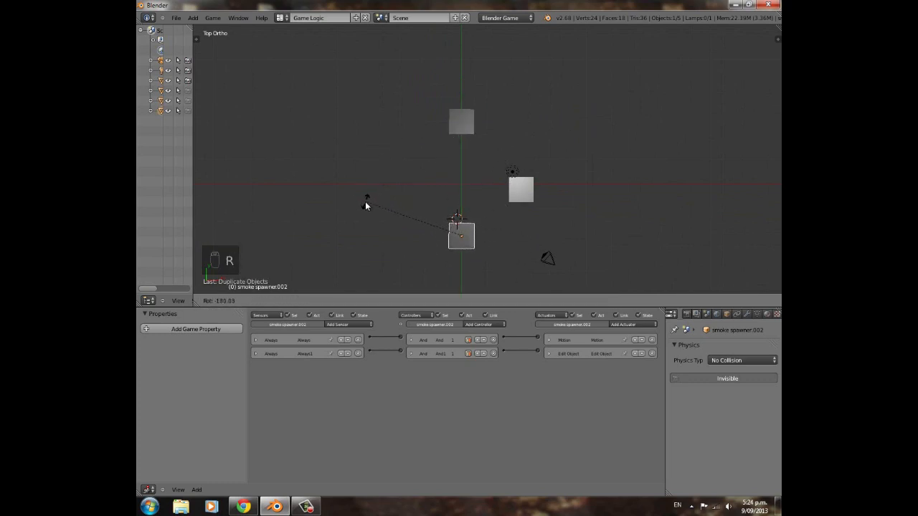
pyautogui.click(365, 206)
pyautogui.keyDown('shift'); pyautogui.moveTo(469, 228); pyautogui.dragTo(451, 174, button='middle'); pyautogui.keyUp('shift')
pyautogui.press('g')
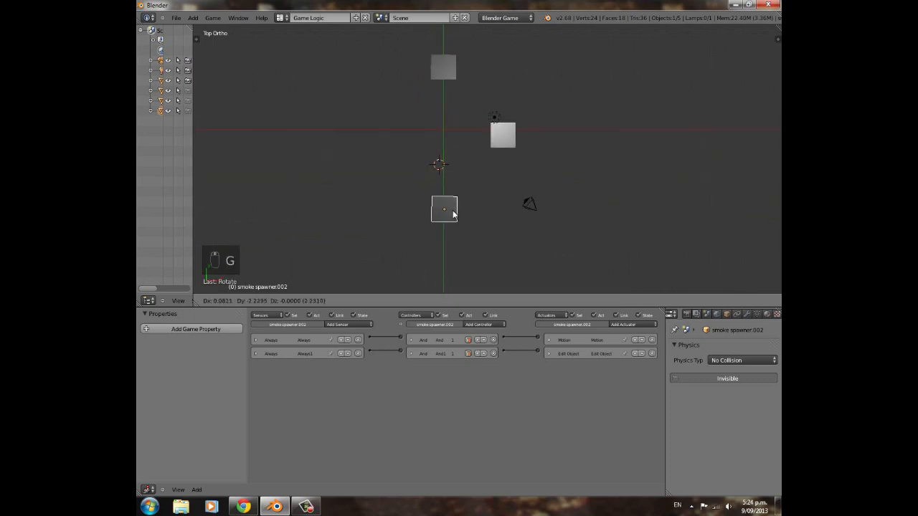
pyautogui.click(453, 213)
# Duplicate the original smoke spawner cube to the negative X side, rotate the copy about 180°, and position it opposite the original.
pyautogui.rightClick(513, 140)
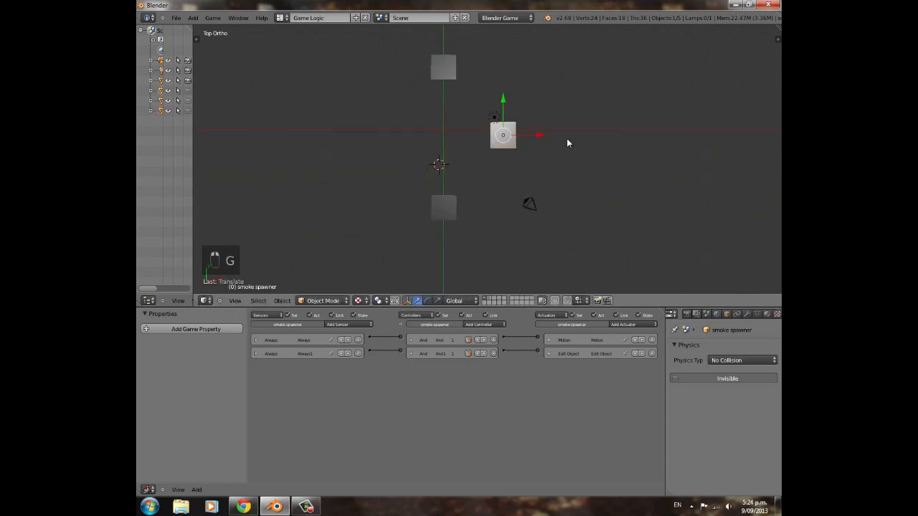
pyautogui.hotkey('shift', 'd')
pyautogui.press('r')
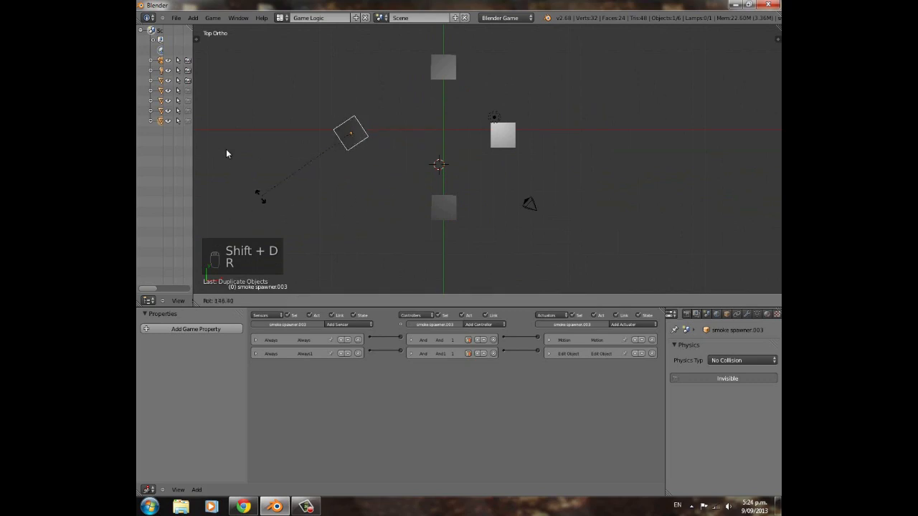
pyautogui.click(244, 138)
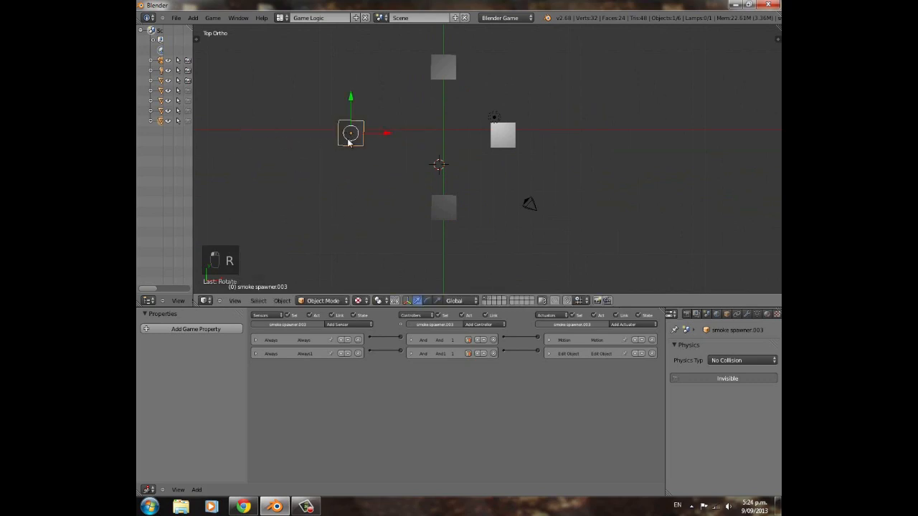
pyautogui.press('g')
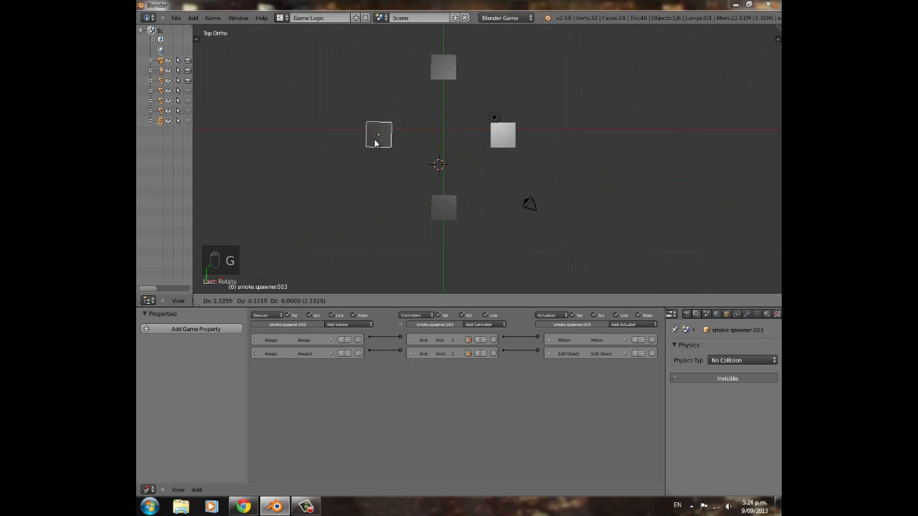
pyautogui.click(375, 144)
# Move the cube on the negative Y side slightly closer to the centre so the four cubes form an even ring.
pyautogui.rightClick(446, 199)
pyautogui.press('g')
pyautogui.click(445, 157)
pyautogui.press('g')
pyautogui.rightClick(441, 163)
# Duplicate all four spawner cubes in place, rotate the copies about 45° around their centre to form an eight-cube ring, and deselect everything.
pyautogui.rightClick(509, 142)
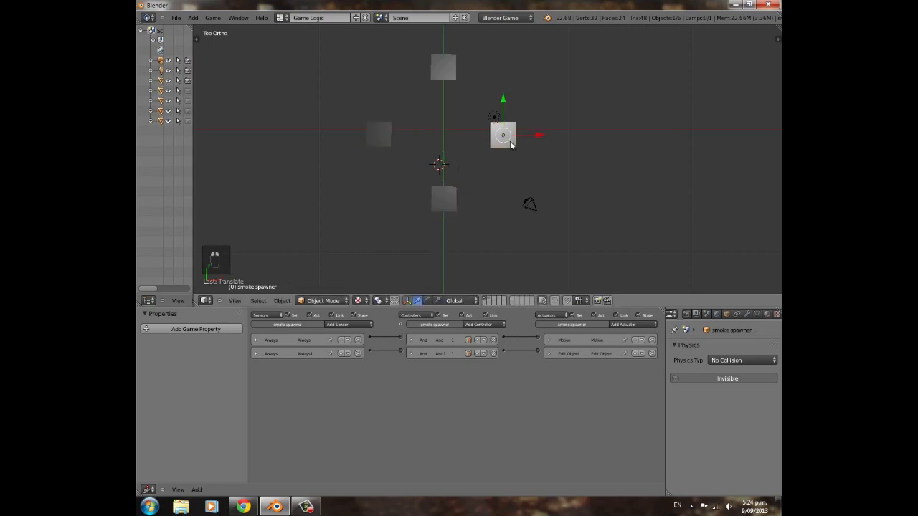
pyautogui.keyDown('shift'); pyautogui.rightClick(449, 196); pyautogui.keyUp('shift')
pyautogui.keyDown('shift'); pyautogui.rightClick(375, 137); pyautogui.keyUp('shift')
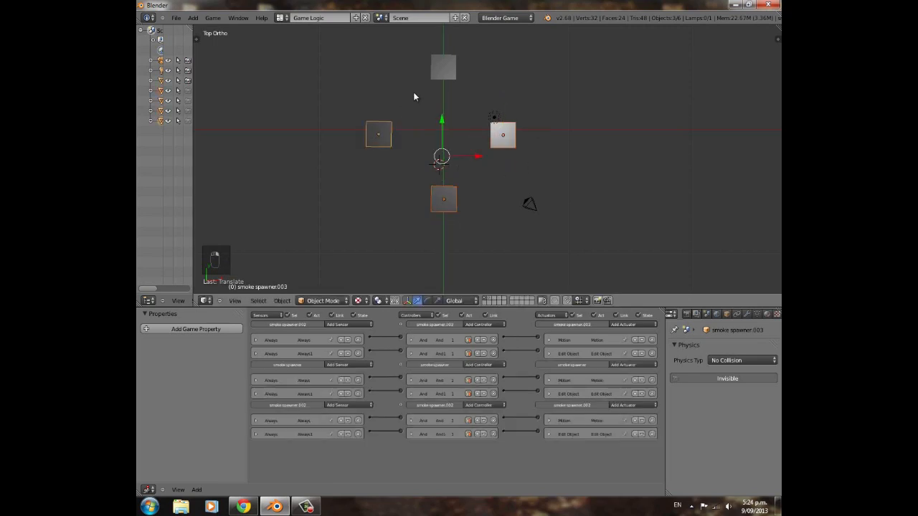
pyautogui.keyDown('shift'); pyautogui.rightClick(441, 70); pyautogui.keyUp('shift')
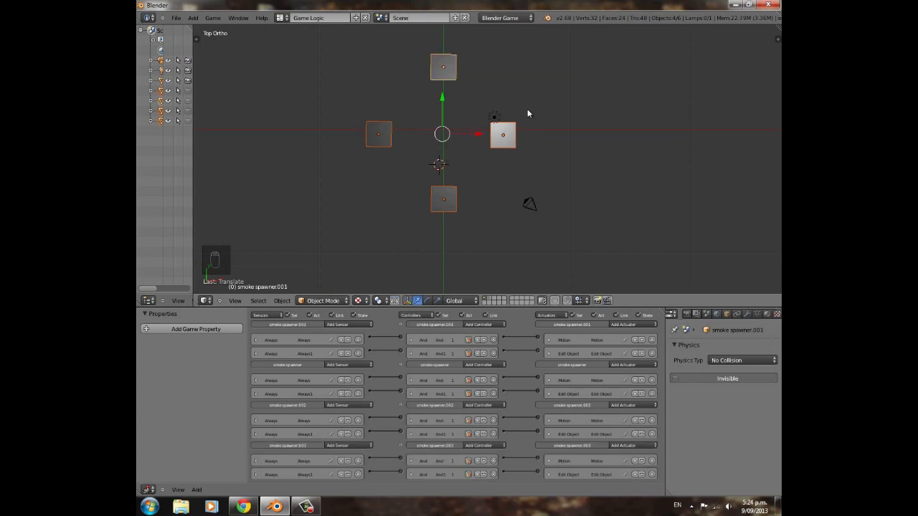
pyautogui.hotkey('shift', 'd')
pyautogui.press('r')
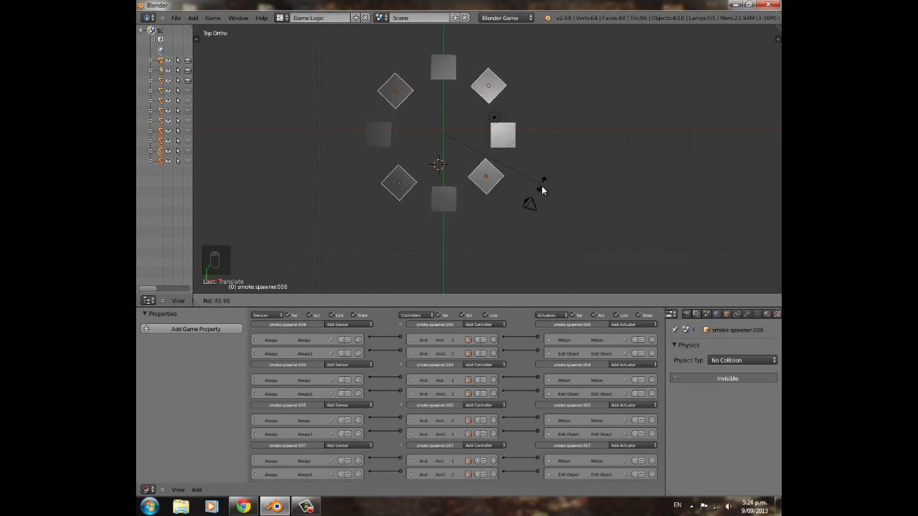
pyautogui.click(542, 203)
pyautogui.press('a')
# Run the game to preview the smoke from the ring of eight spawners, and select one of the front cubes.
pyautogui.moveTo(430, 215); pyautogui.dragTo(367, 152, button='middle')
pyautogui.scroll(-2, 409, 148)
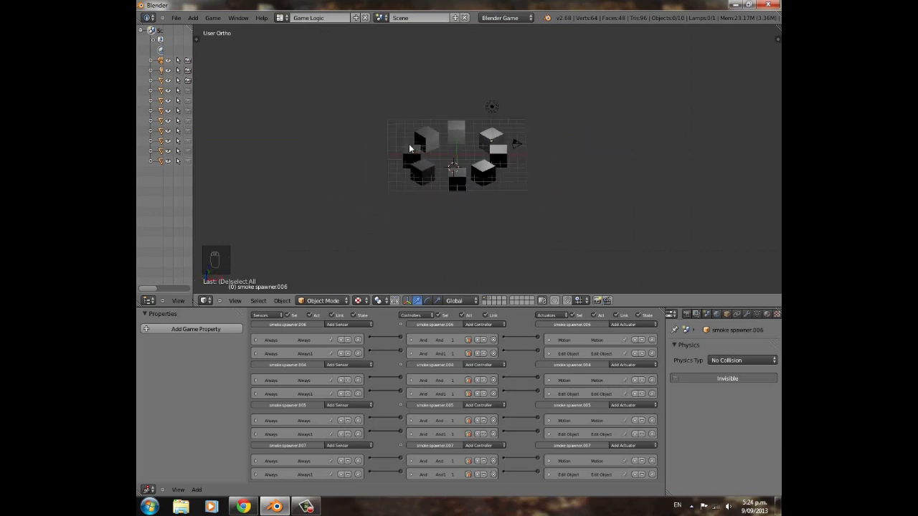
pyautogui.press('p')
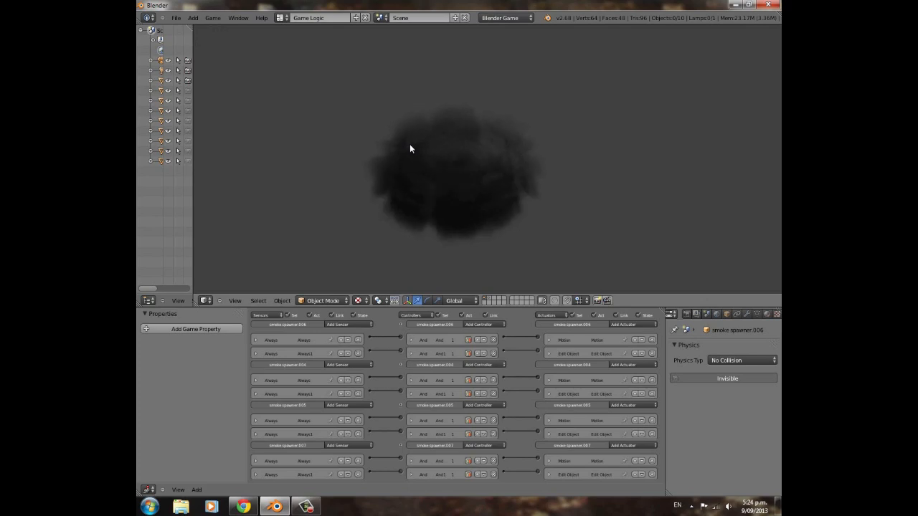
pyautogui.press('Escape')
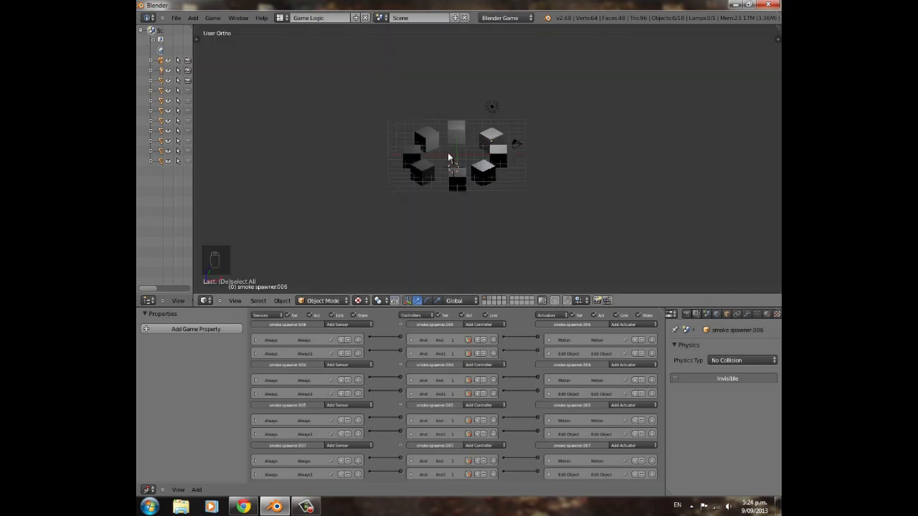
pyautogui.click(471, 181)
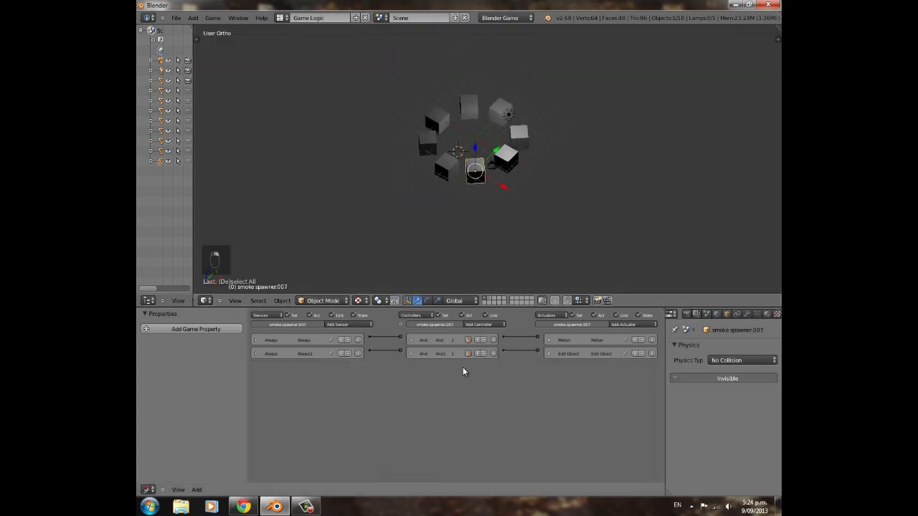
# In the Motion actuator of the selected front cube, set the X location to 0.10 and the Y rotation to 8°, and hide the cube.
pyautogui.click(550, 354)
pyautogui.click(549, 354)
pyautogui.click(550, 340)
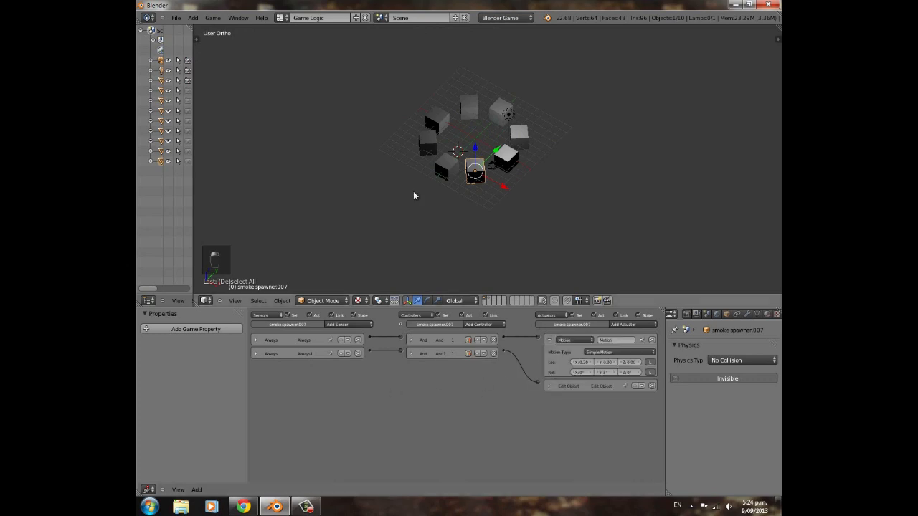
pyautogui.scroll(8, 423, 197)
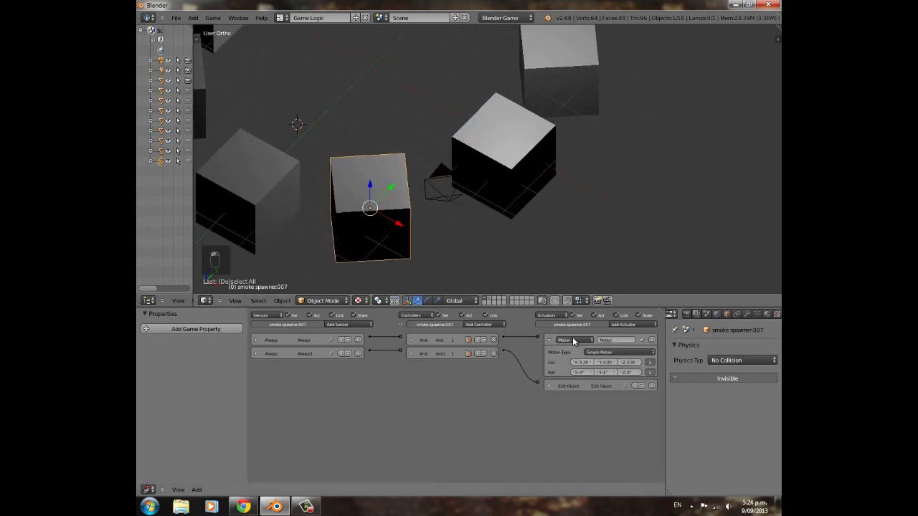
pyautogui.scroll(4, 574, 341)
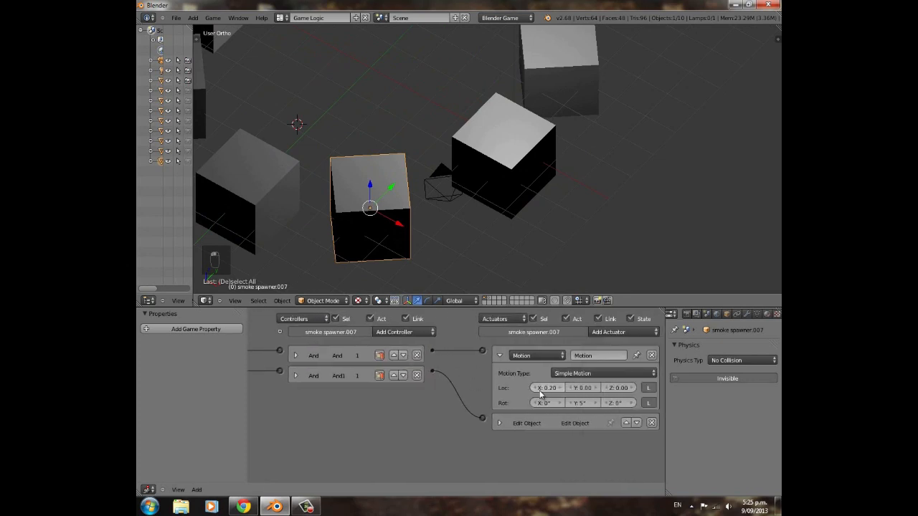
pyautogui.click(597, 403)
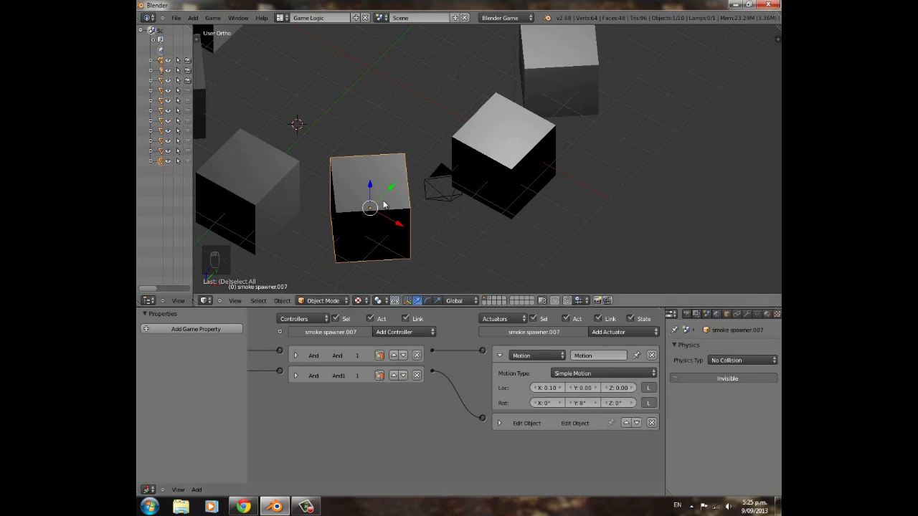
pyautogui.scroll(-4, 424, 209)
pyautogui.press('h')
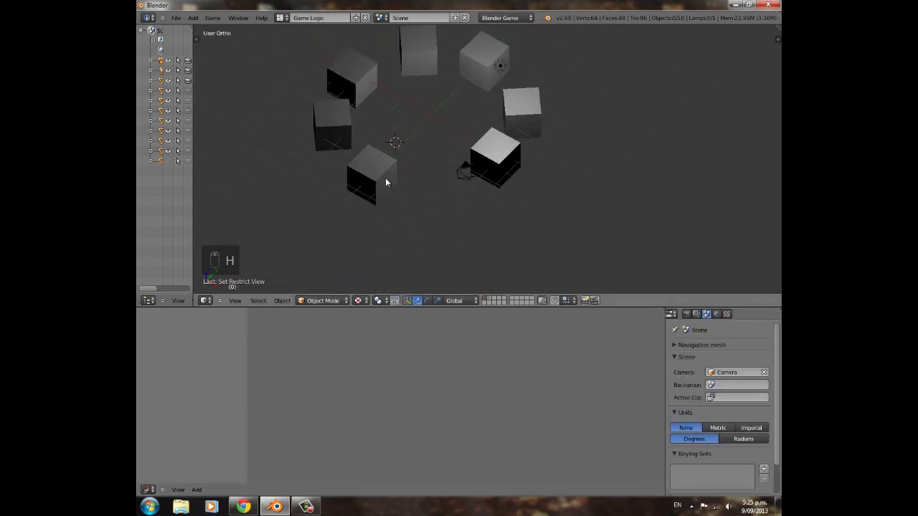
# Check the Motion actuator of the original smoke spawner cube and hide that cube.
pyautogui.rightClick(514, 159)
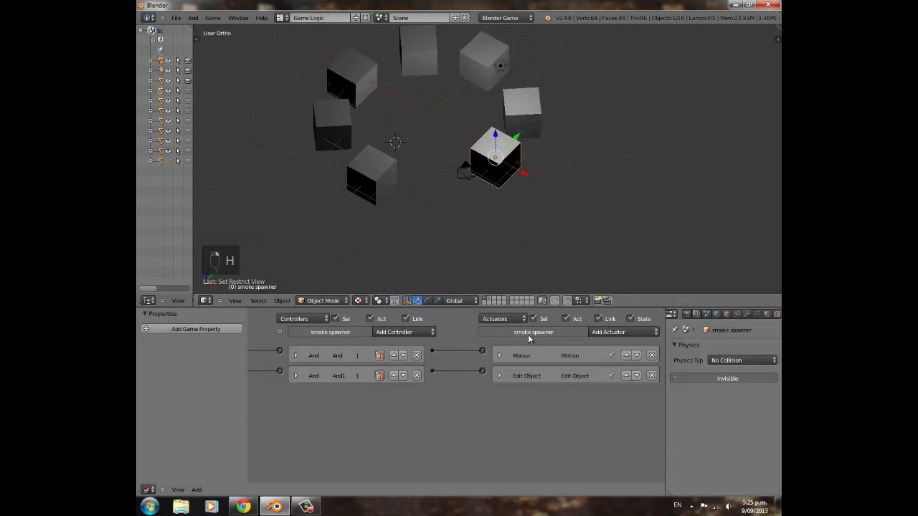
pyautogui.click(500, 356)
pyautogui.click(500, 355)
# Set smoke spawner.006's Motion actuator to X location 0.30 and Y rotation 4°, and hide the cube.
pyautogui.rightClick(527, 115)
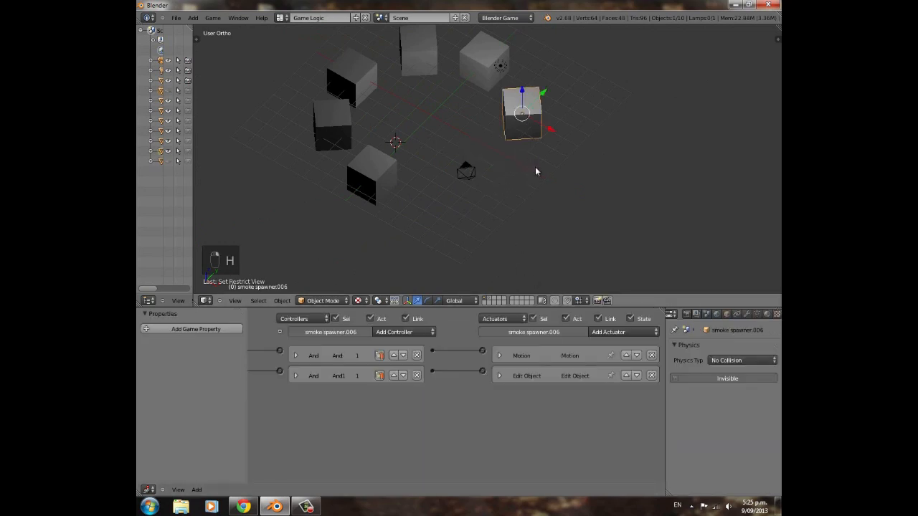
pyautogui.click(500, 356)
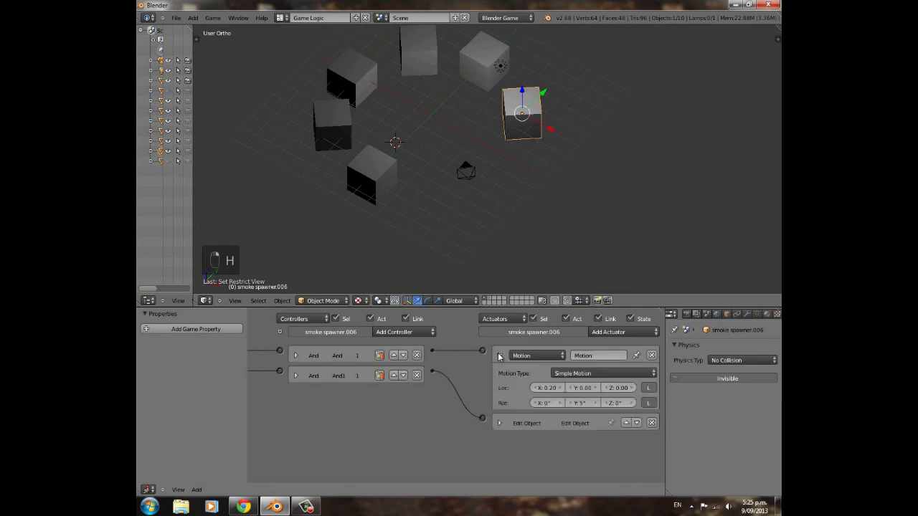
pyautogui.click(572, 404)
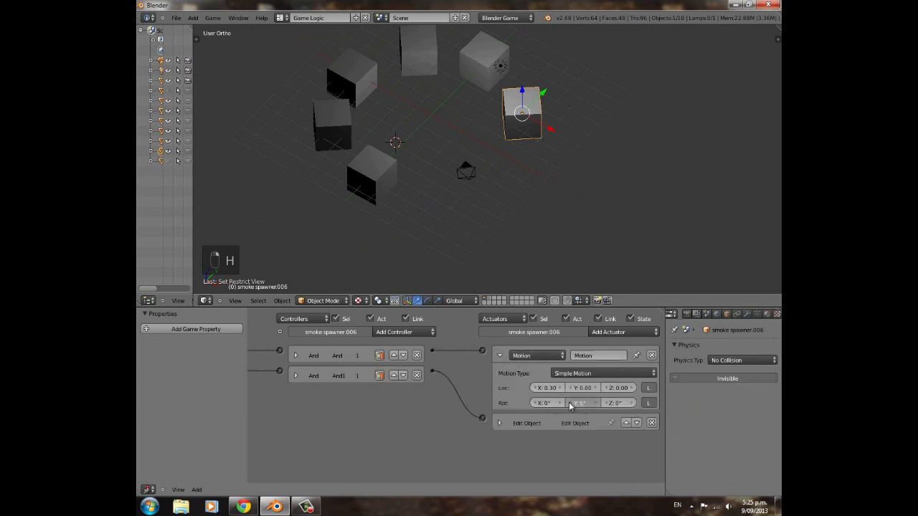
pyautogui.click(499, 356)
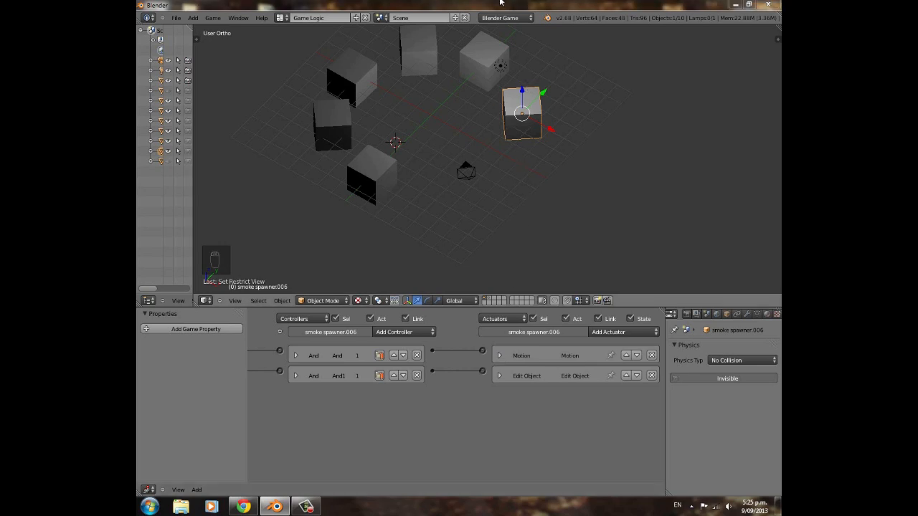
pyautogui.press('h')
# Set smoke spawner.001's Motion actuator to X location 0.30 and Y rotation 9°, and hide the cube.
pyautogui.rightClick(486, 60)
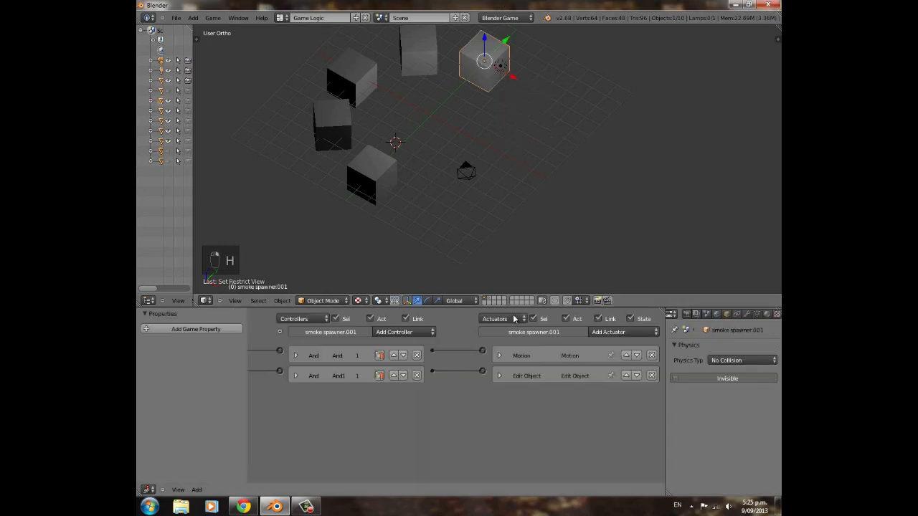
pyautogui.click(499, 356)
pyautogui.click(562, 388)
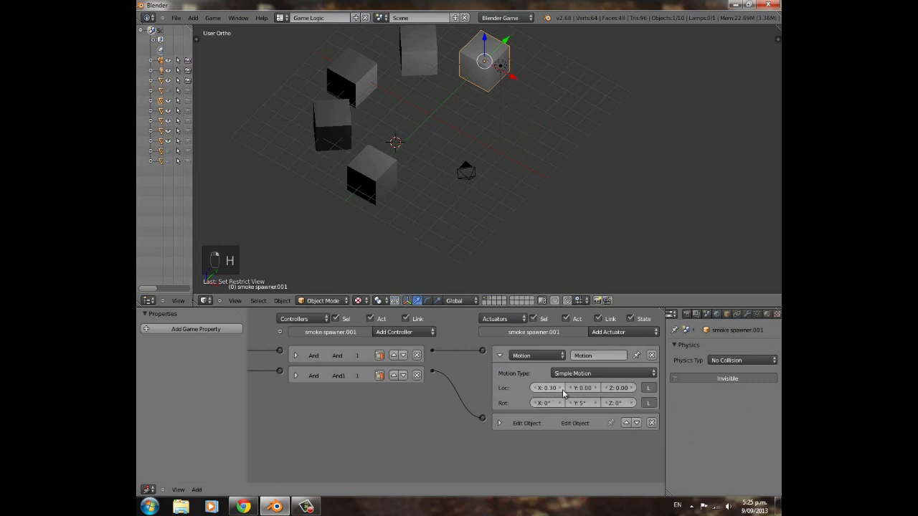
pyautogui.moveTo(581, 403); pyautogui.dragTo(578, 403)
pyautogui.click(577, 402)
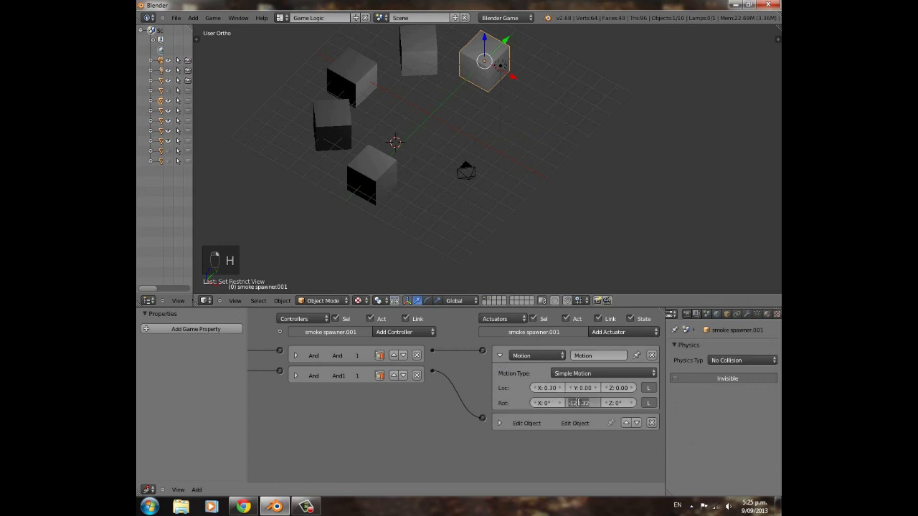
pyautogui.write('0')
pyautogui.press('Return')
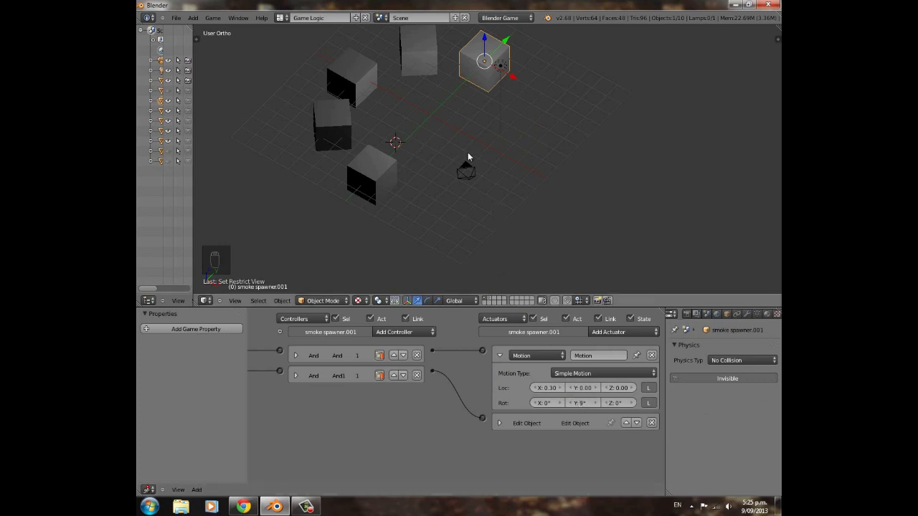
pyautogui.press('h')
# Set the Motion Y rotation of smoke spawner.004 to 6° and the Motion X location of smoke spawner.003 to 0.10, hiding each cube.
pyautogui.rightClick(424, 61)
pyautogui.click(500, 356)
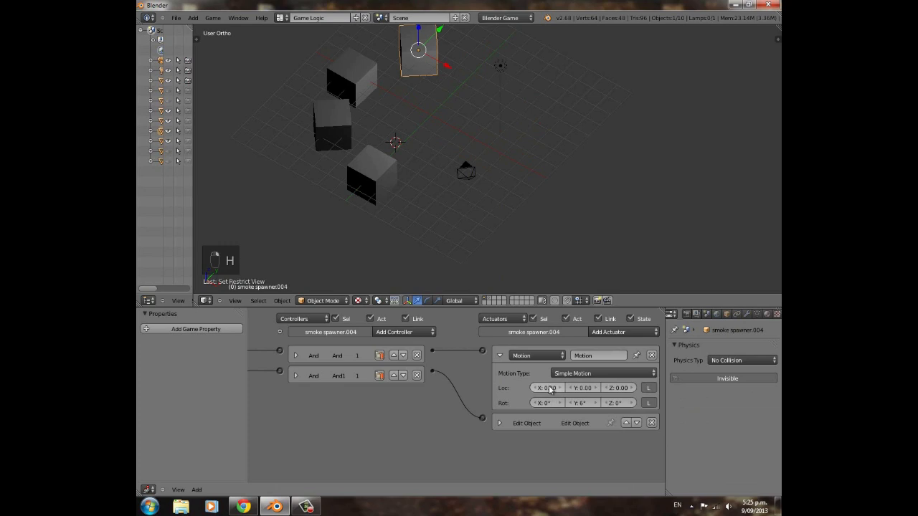
pyautogui.press('h')
pyautogui.rightClick(358, 86)
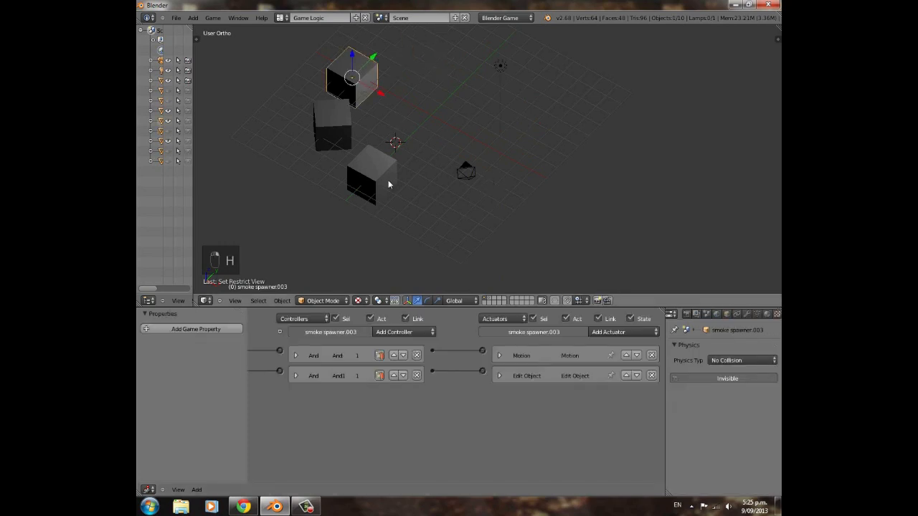
pyautogui.click(500, 356)
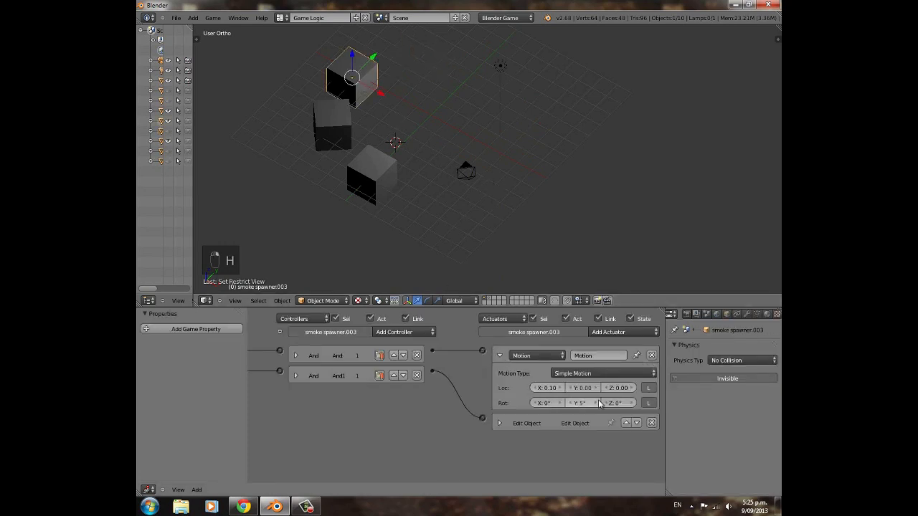
pyautogui.press('h')
# Set smoke spawner.005's Motion to X location 0.10 and Y rotation 6°, and hide it along with smoke spawner.002 after opening the latter's Motion actuator.
pyautogui.rightClick(348, 135)
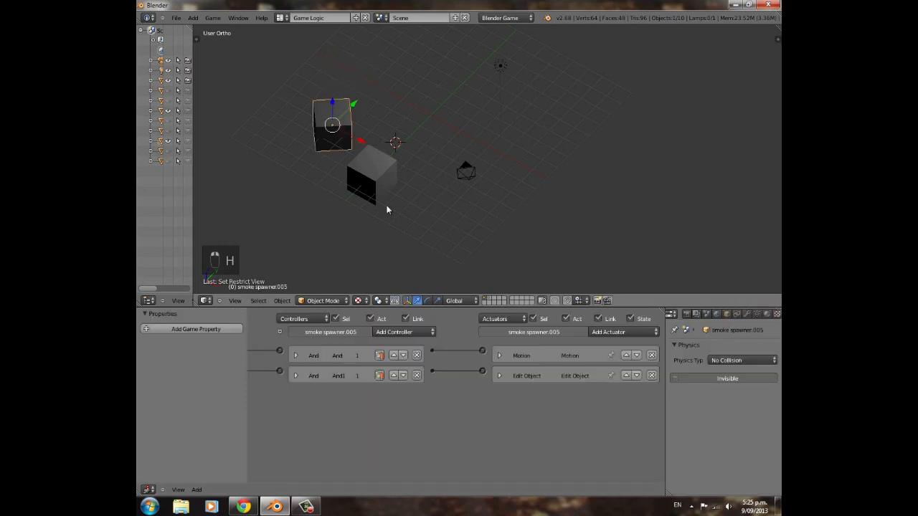
pyautogui.click(500, 356)
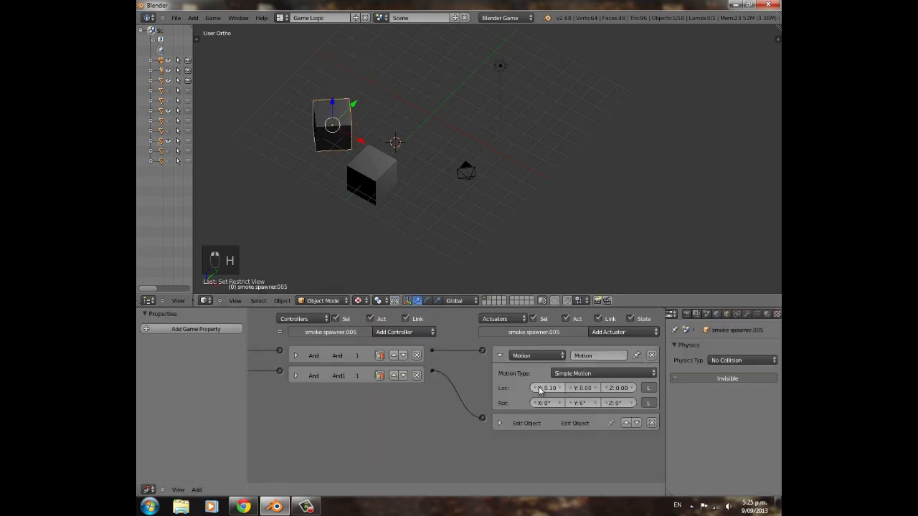
pyautogui.press('h')
pyautogui.rightClick(367, 178)
pyautogui.click(500, 356)
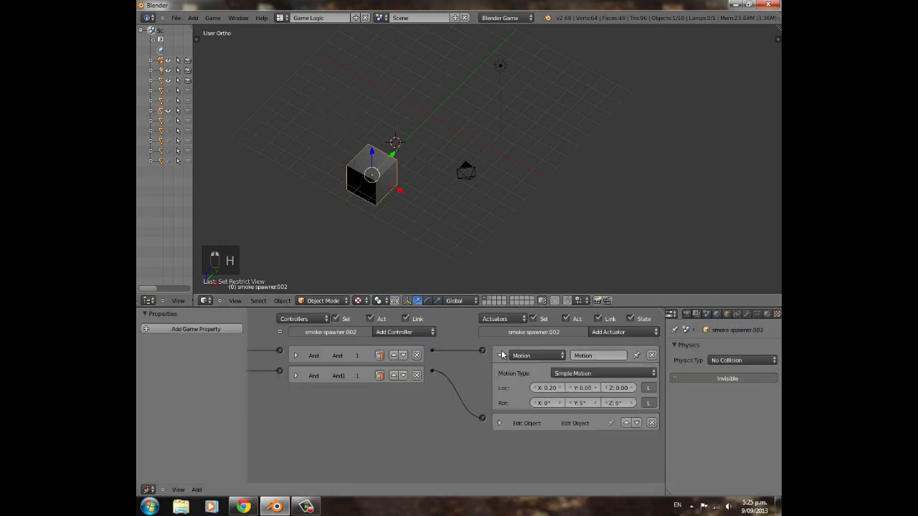
pyautogui.press('h')
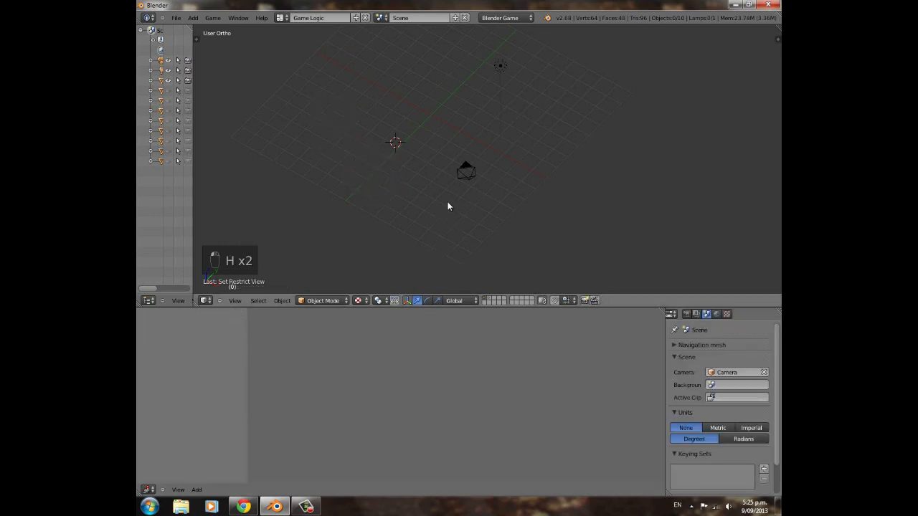
# Unhide all eight spawner cubes and deselect everything.
pyautogui.moveTo(502, 199); pyautogui.dragTo(444, 200, button='middle')
pyautogui.scroll(-3, 448, 199)
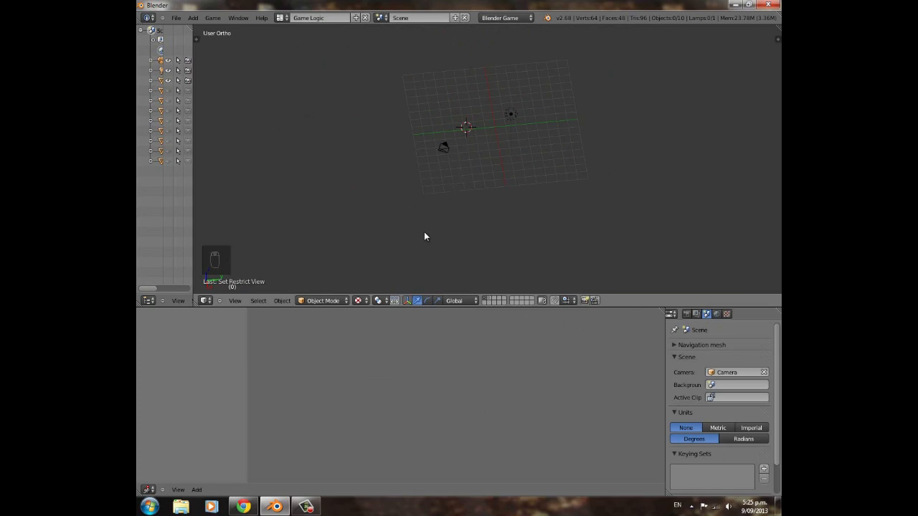
pyautogui.hotkey('alt', 'h')
pyautogui.press('a')
# Run the game from a close view and from a more distant view to preview the smoke with the varied spawner motions.
pyautogui.moveTo(426, 209); pyautogui.dragTo(505, 228, button='middle')
pyautogui.scroll(3, 505, 227)
pyautogui.keyDown('shift'); pyautogui.moveTo(471, 192); pyautogui.dragTo(515, 190, button='middle'); pyautogui.keyUp('shift')
pyautogui.press('p')
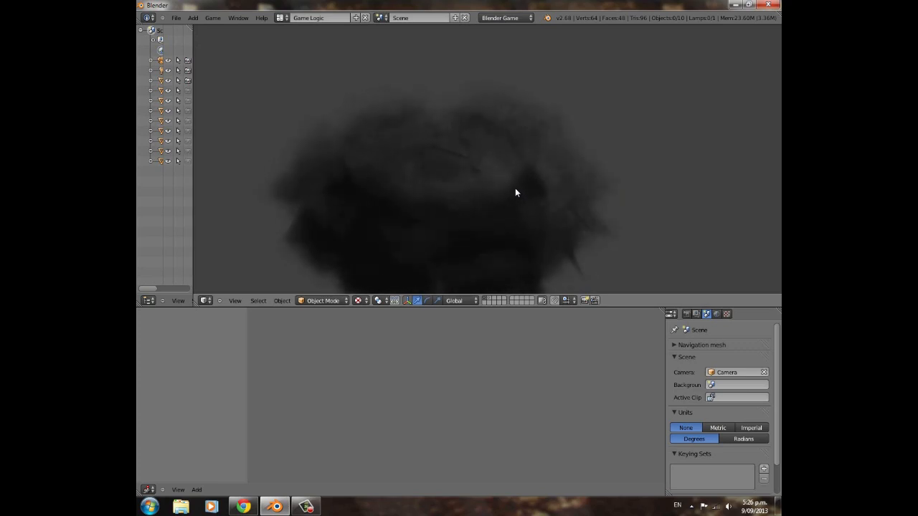
pyautogui.press('Escape')
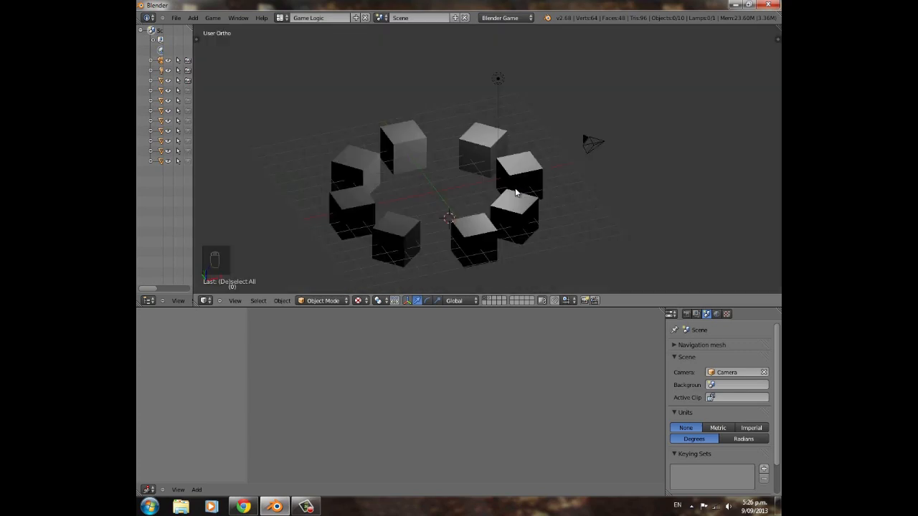
pyautogui.press('[')
pyautogui.press('p')
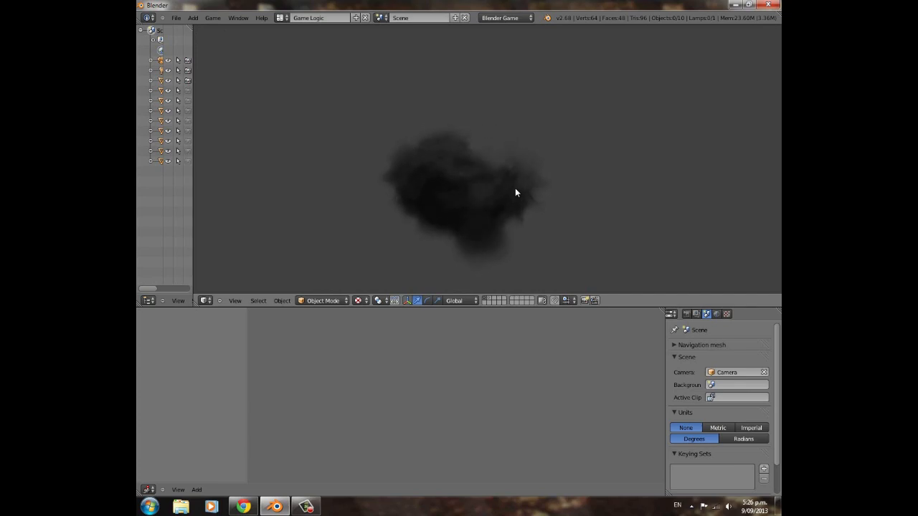
pyautogui.press('Escape')
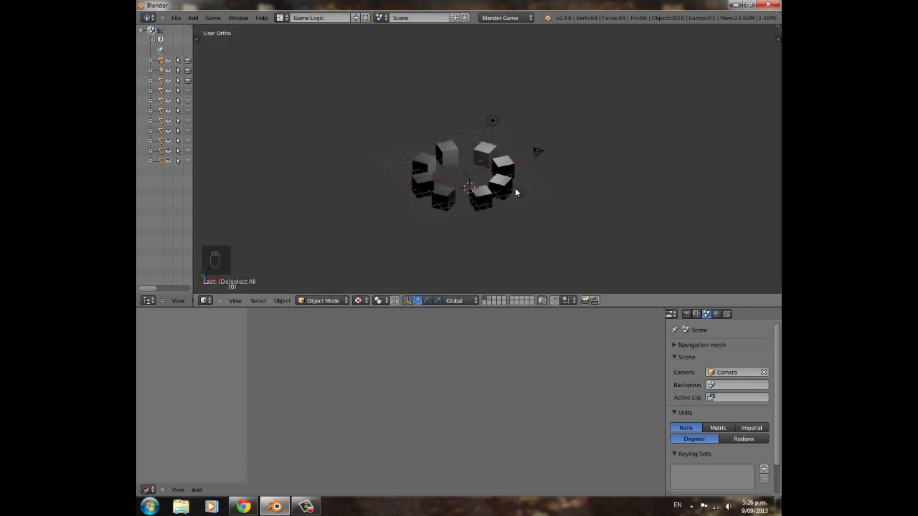
# Inspect the Motion actuator values of several spawner cubes, including smoke spawner.007, smoke spawner.005 and the original cube.
pyautogui.moveTo(497, 220); pyautogui.dragTo(526, 217, button='middle')
pyautogui.rightClick(523, 169)
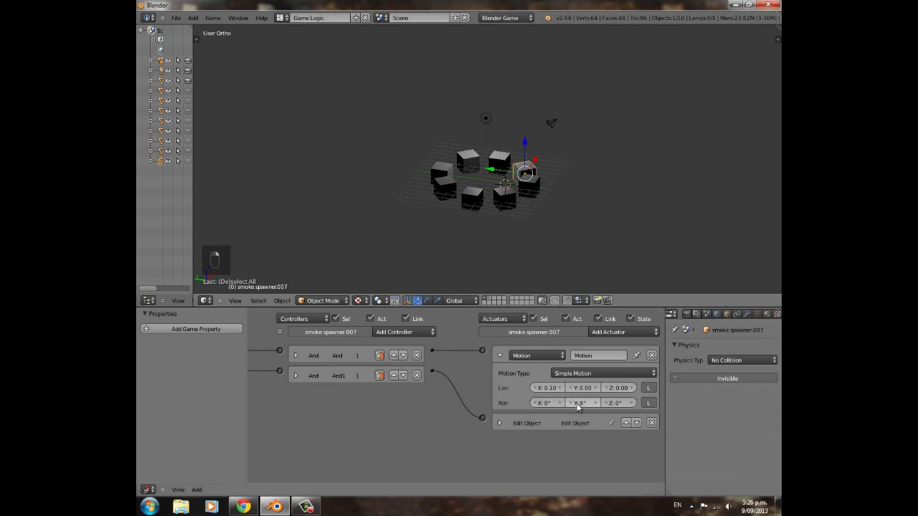
pyautogui.rightClick(527, 184)
pyautogui.rightClick(517, 199)
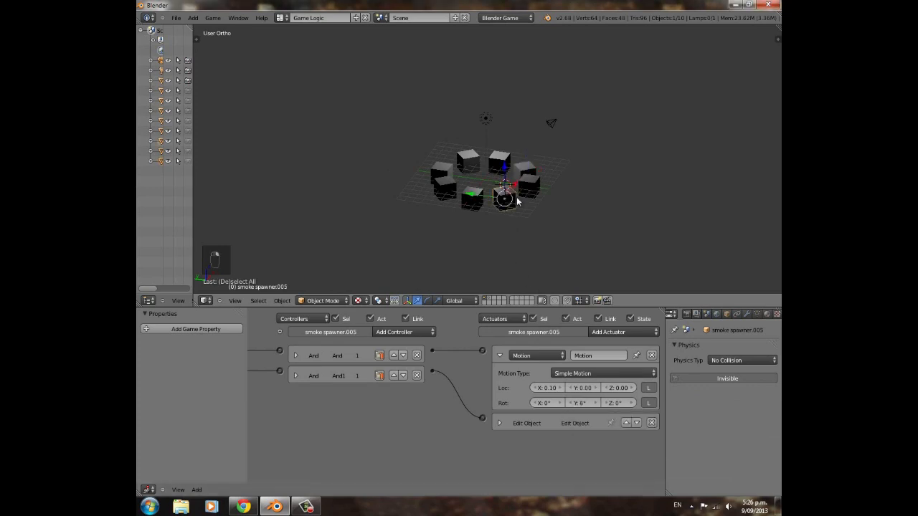
pyautogui.rightClick(500, 162)
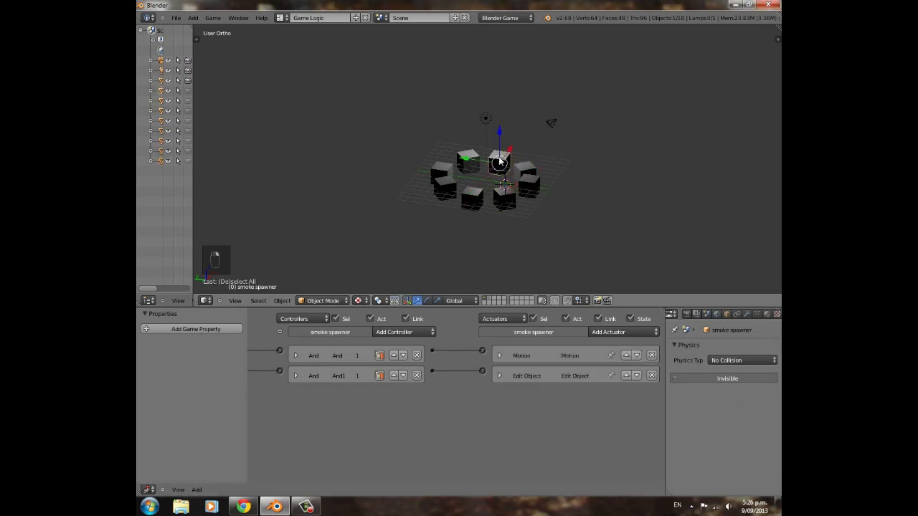
pyautogui.click(499, 356)
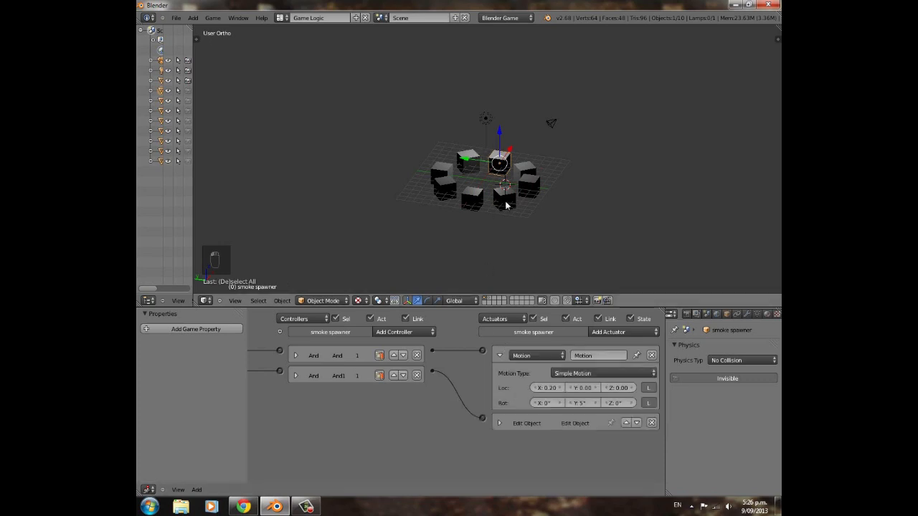
# Set the Motion X location of smoke spawner.006 to 0.20 and run the game to preview the smoke.
pyautogui.rightClick(479, 165)
pyautogui.click(501, 355)
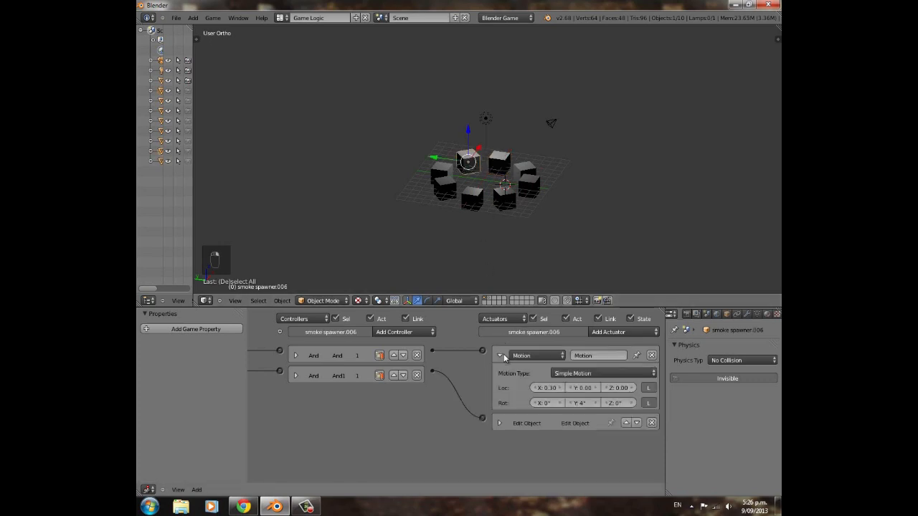
pyautogui.click(536, 388)
pyautogui.press('p')
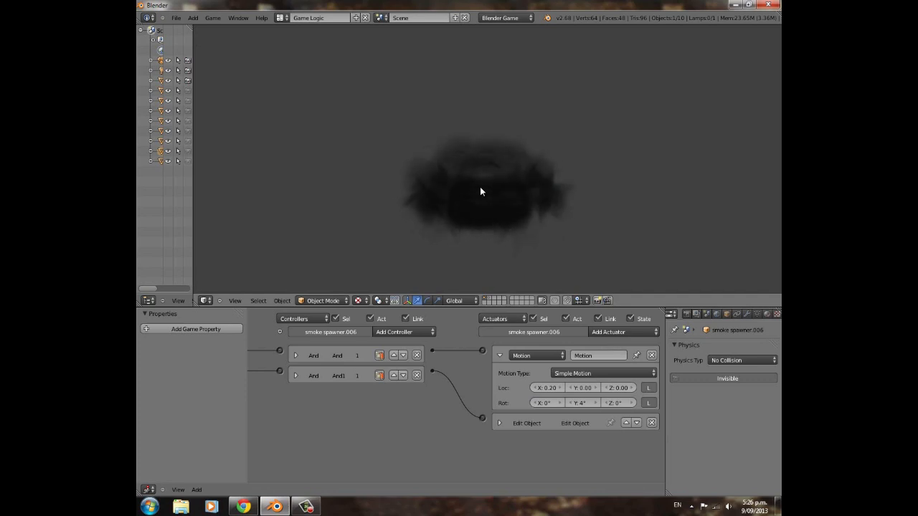
pyautogui.press('Escape')
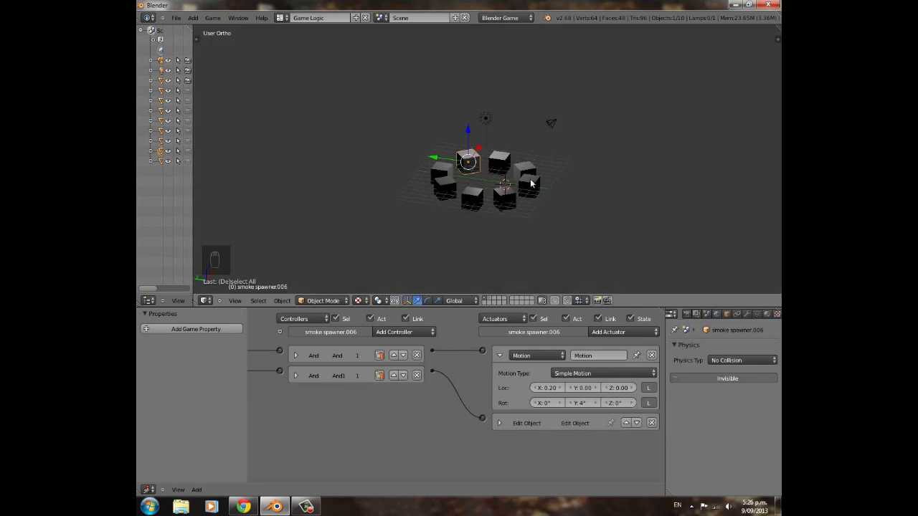
# Check the Always1 sensor frequency of smoke spawner.006 and lower the Always1 frequency of smoke spawner.004.
pyautogui.moveTo(398, 420); pyautogui.dragTo(312, 393, button='middle')
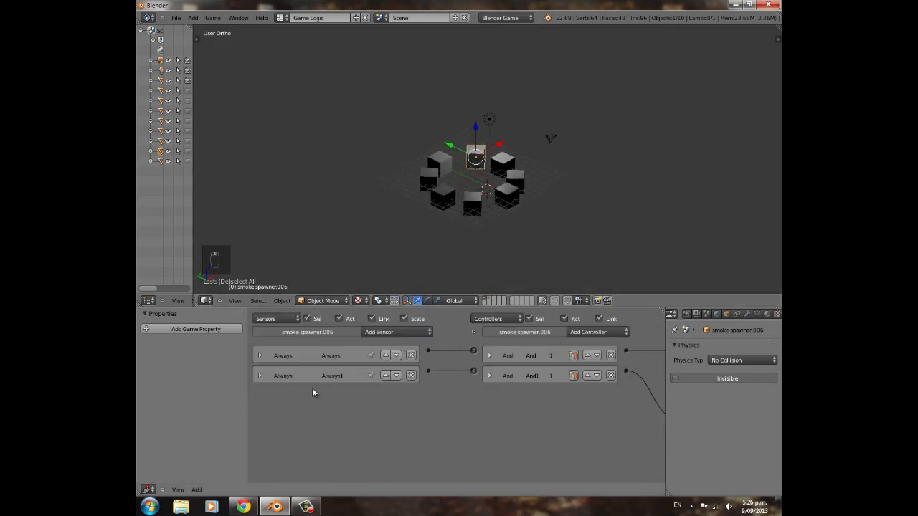
pyautogui.click(259, 377)
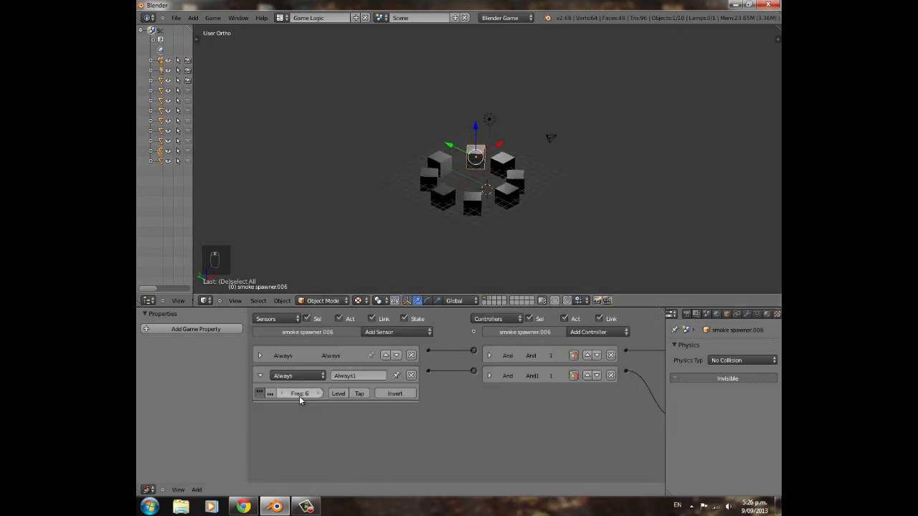
pyautogui.rightClick(429, 183)
pyautogui.click(260, 376)
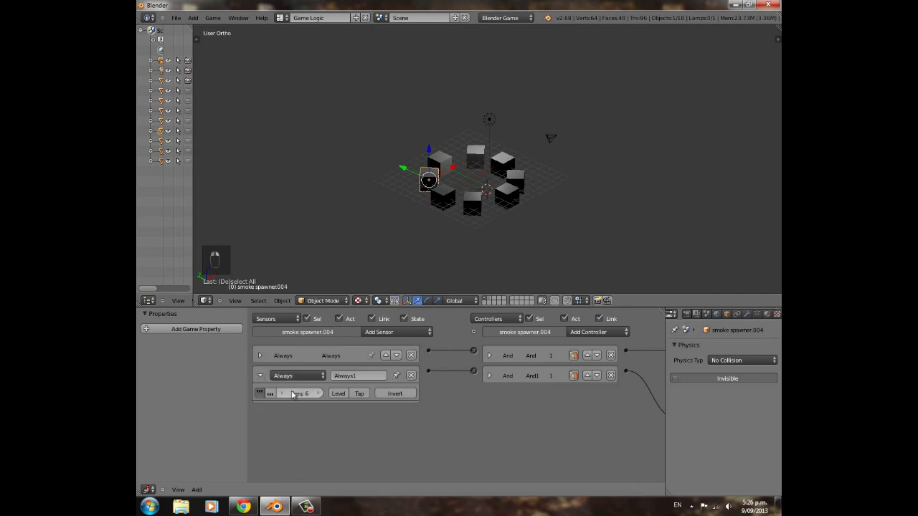
pyautogui.click(282, 394)
pyautogui.click(282, 393)
# Set the Always1 sensor frequency of smoke spawner.001 to 5 and expand the Always1 sensors of smoke spawner.003 and smoke spawner.002.
pyautogui.rightClick(443, 198)
pyautogui.click(260, 376)
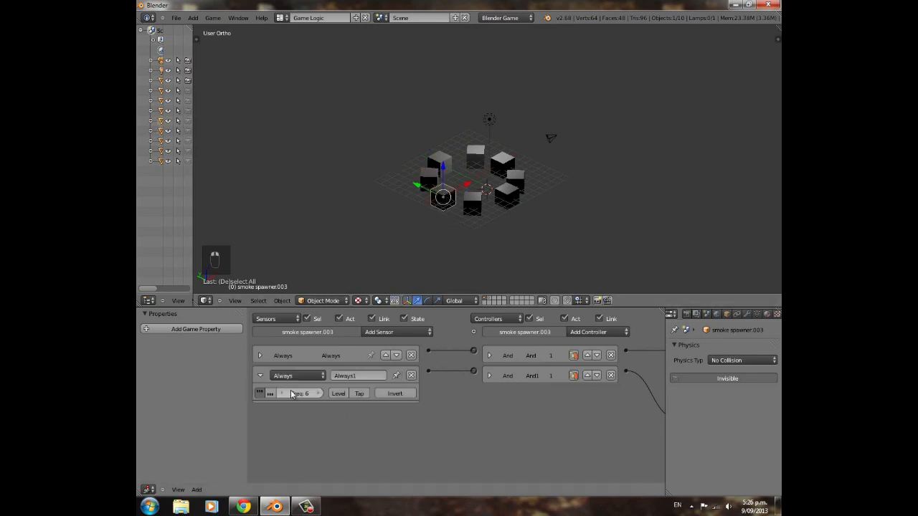
pyautogui.rightClick(439, 164)
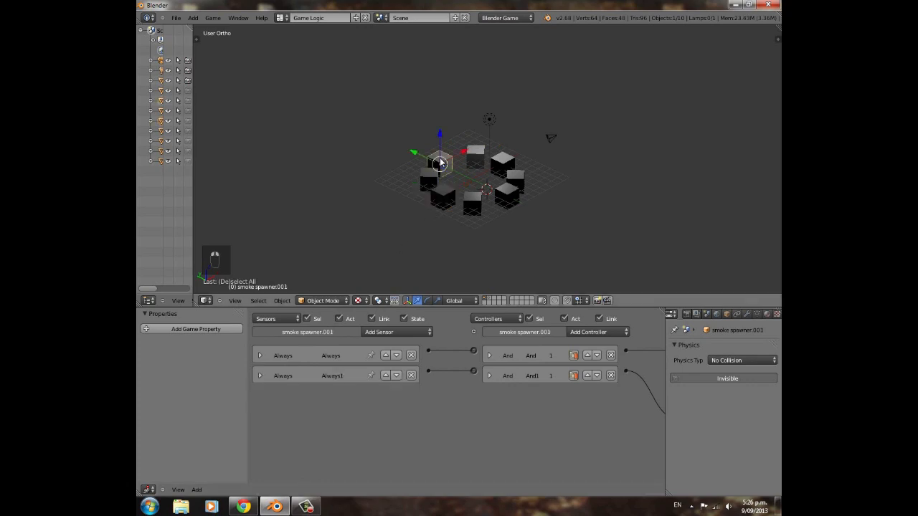
pyautogui.click(260, 375)
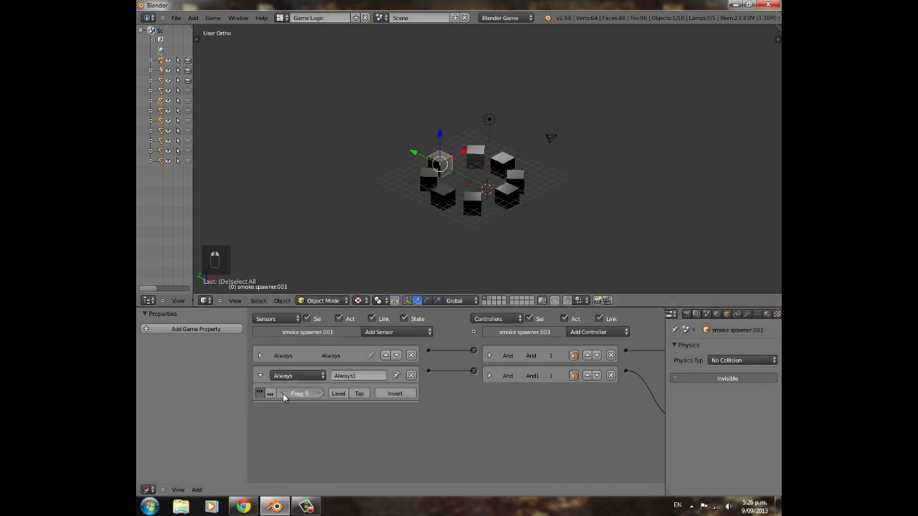
pyautogui.rightClick(506, 195)
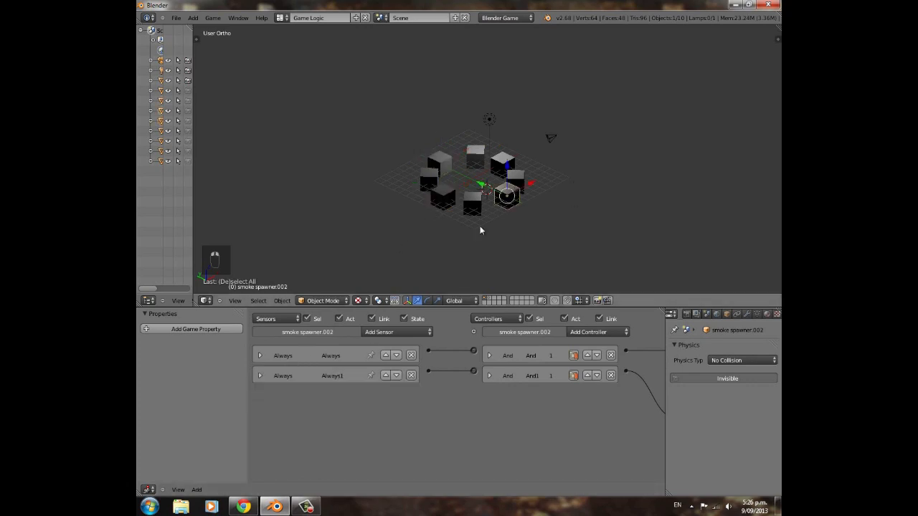
pyautogui.click(259, 376)
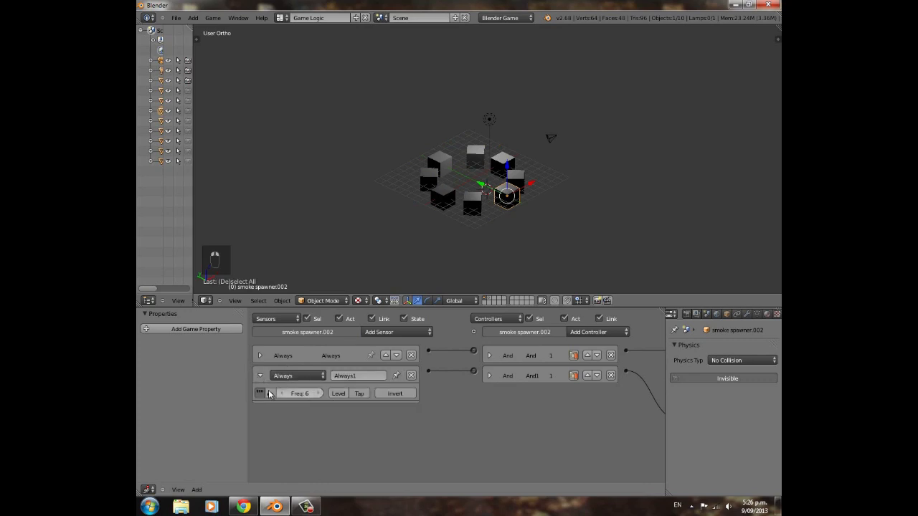
# Set the Always1 sensor frequency of smoke spawner.007 to 4.
pyautogui.rightClick(509, 174)
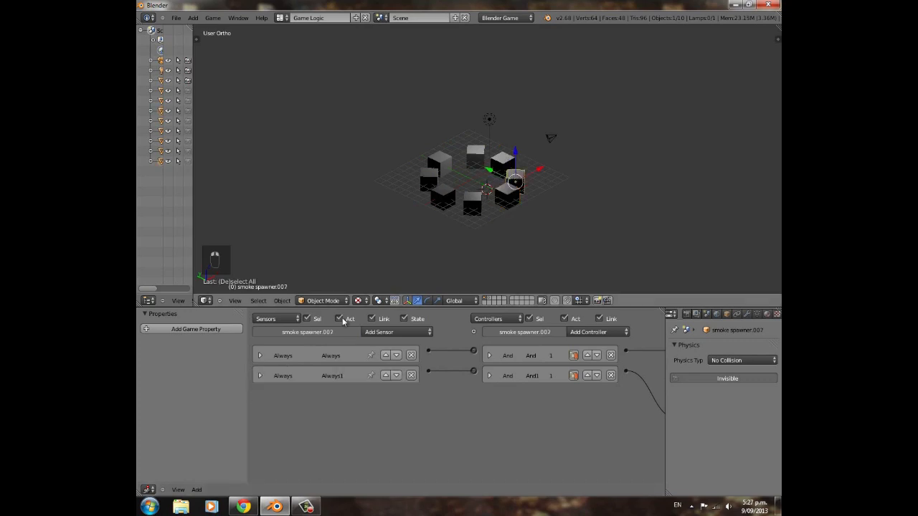
pyautogui.click(260, 376)
pyautogui.click(282, 394)
pyautogui.click(282, 394)
pyautogui.click(281, 394)
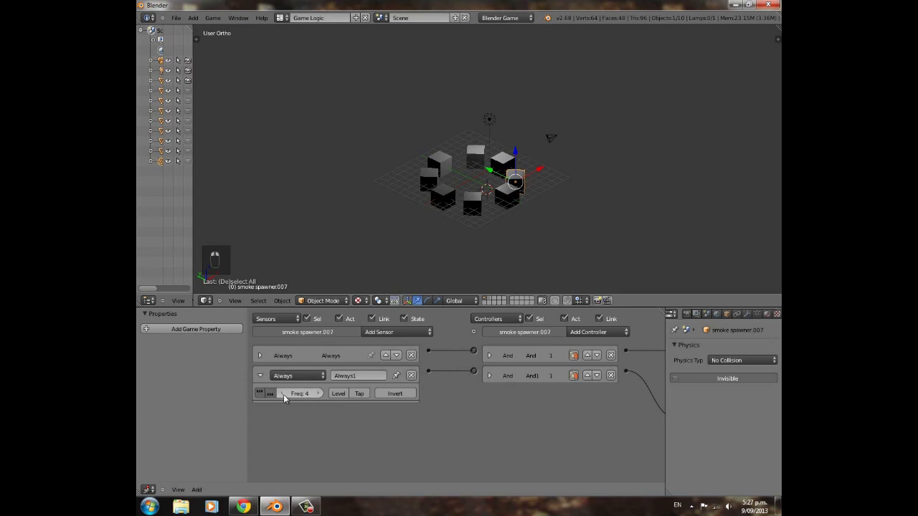
# Set the Always1 sensor frequency of smoke spawner.005 to 4 and run the game to preview the smoke.
pyautogui.rightClick(469, 203)
pyautogui.click(261, 376)
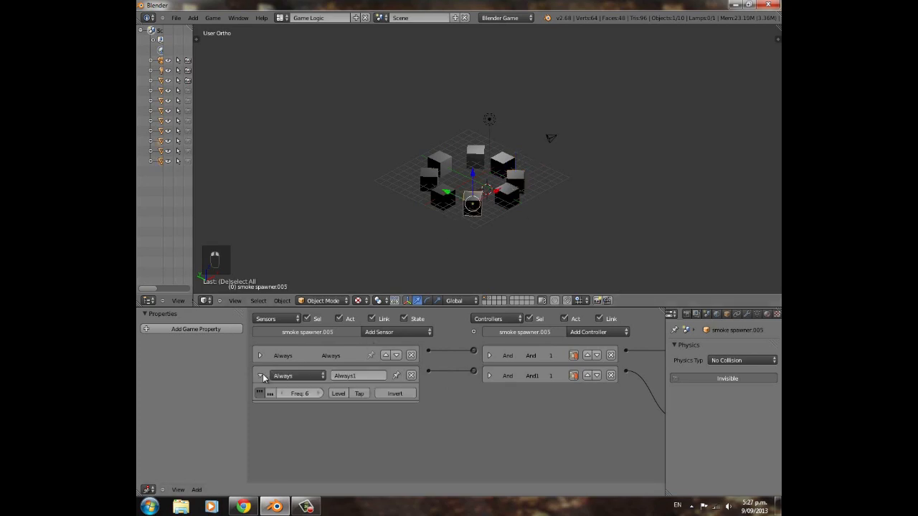
pyautogui.click(282, 394)
pyautogui.click(282, 393)
pyautogui.press('p')
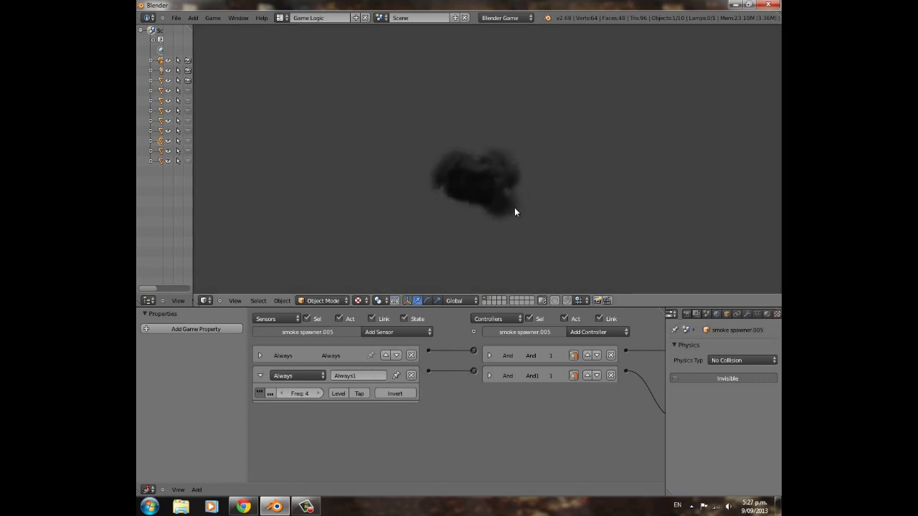
pyautogui.press('Escape')
# Set the Y rotation in the Motion actuator of smoke spawner.007 to 6°.
pyautogui.scroll(4, 514, 207)
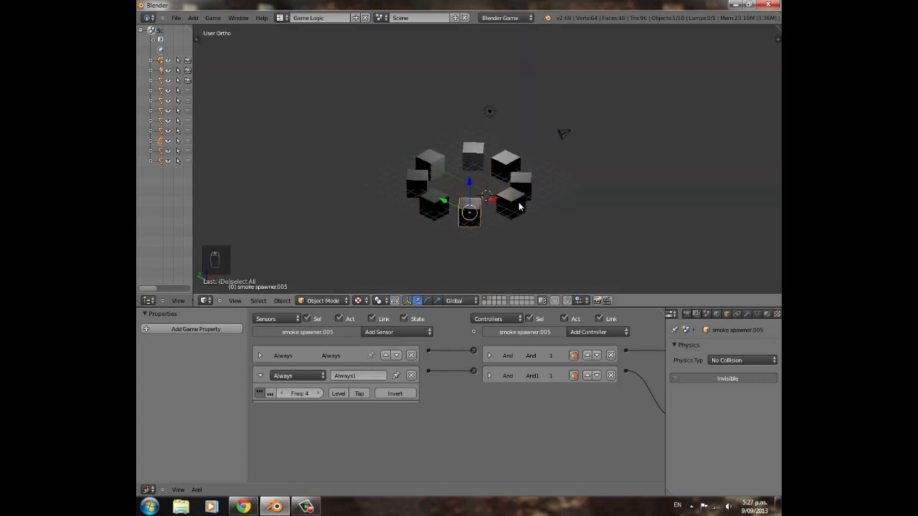
pyautogui.moveTo(568, 177); pyautogui.dragTo(543, 175, button='middle')
pyautogui.scroll(4, 537, 242)
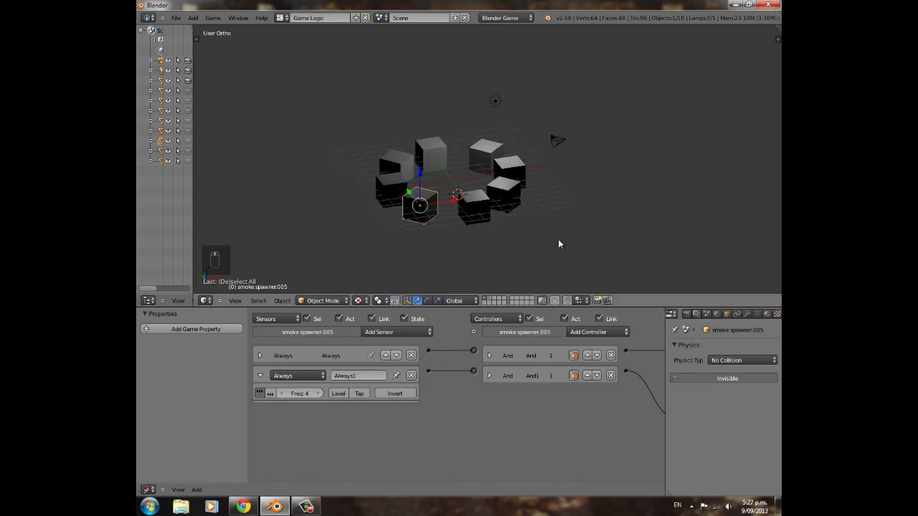
pyautogui.scroll(-3, 535, 240)
pyautogui.moveTo(512, 225); pyautogui.dragTo(531, 221, button='middle')
pyautogui.rightClick(525, 213)
pyautogui.moveTo(409, 378); pyautogui.dragTo(194, 388, button='middle')
pyautogui.rightClick(507, 194)
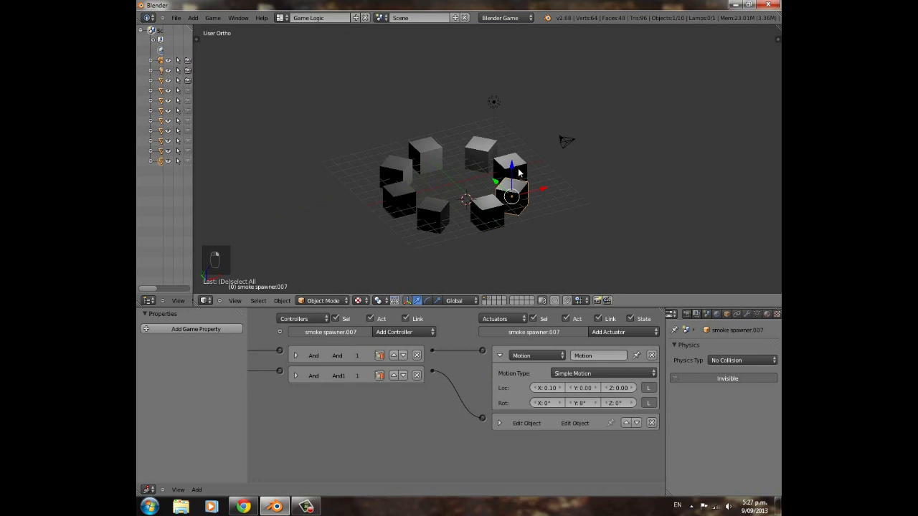
pyautogui.click(569, 403)
pyautogui.click(569, 402)
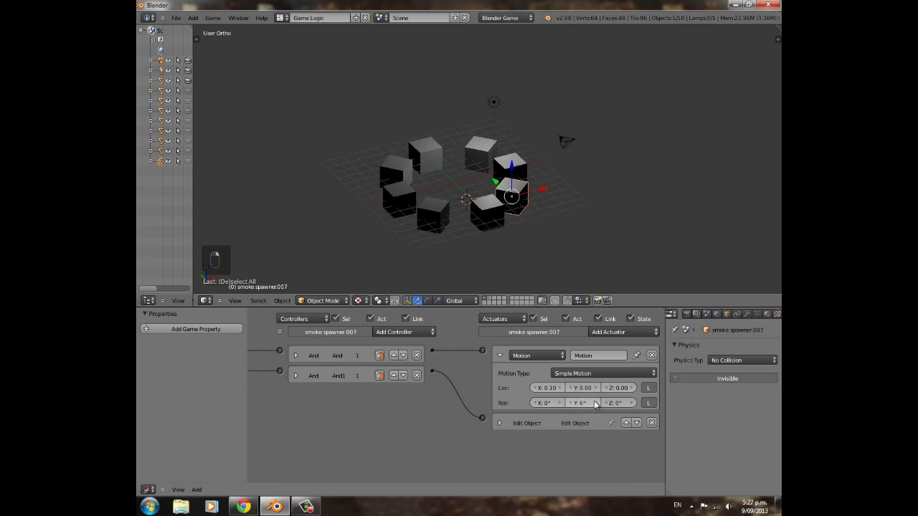
# Check the other cubes' Motion values, set the X location of smoke spawner.001 to 0.20 and preview the smoke in the game.
pyautogui.rightClick(412, 159)
pyautogui.rightClick(487, 211)
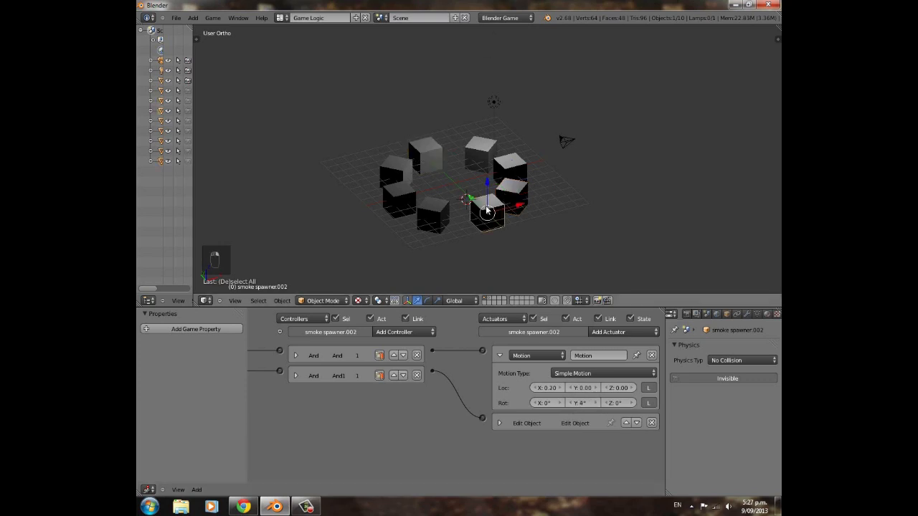
pyautogui.rightClick(441, 214)
pyautogui.rightClick(403, 201)
pyautogui.rightClick(400, 174)
pyautogui.rightClick(417, 164)
pyautogui.click(535, 388)
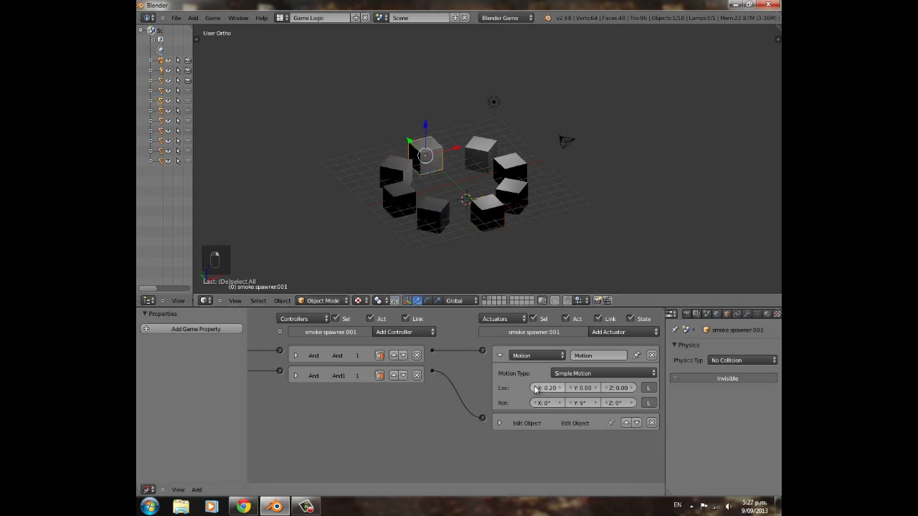
pyautogui.press('p')
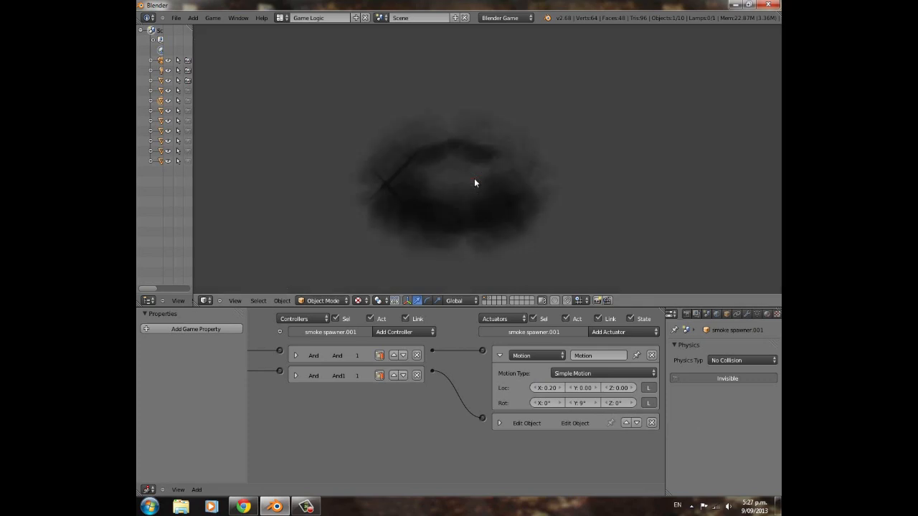
pyautogui.press('Escape')
# Set the Motion Y rotation of smoke spawner.002 to 6° and run the game to watch the smoke build up.
pyautogui.rightClick(487, 213)
pyautogui.click(596, 406)
pyautogui.press('p')
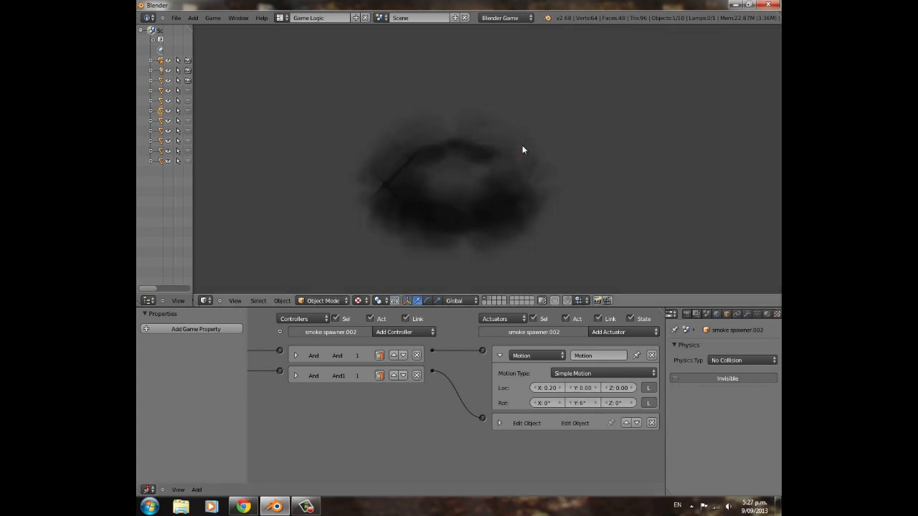
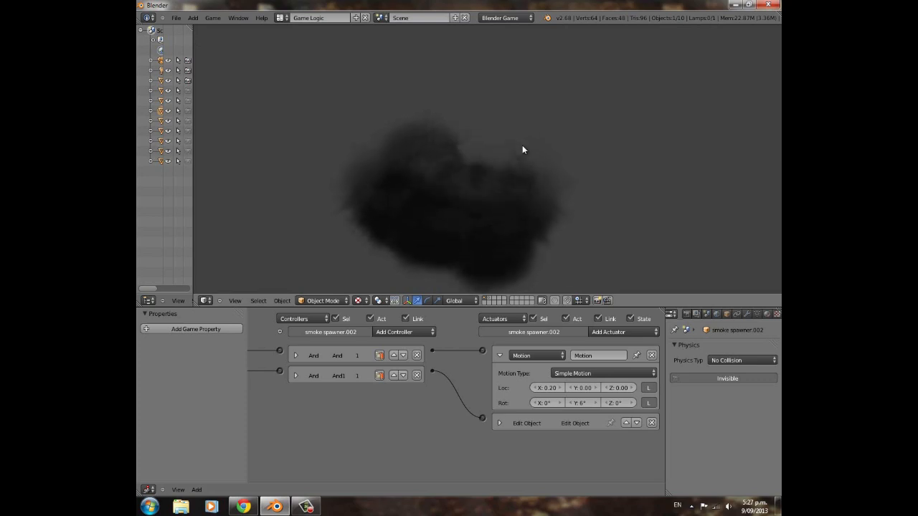
pyautogui.press('Escape')
# Select all eight spawner cubes and duplicate them, placing the copies slightly offset from the originals.
pyautogui.scroll(2, 485, 217)
pyautogui.keyDown('shift'); pyautogui.rightClick(421, 231); pyautogui.keyUp('shift')
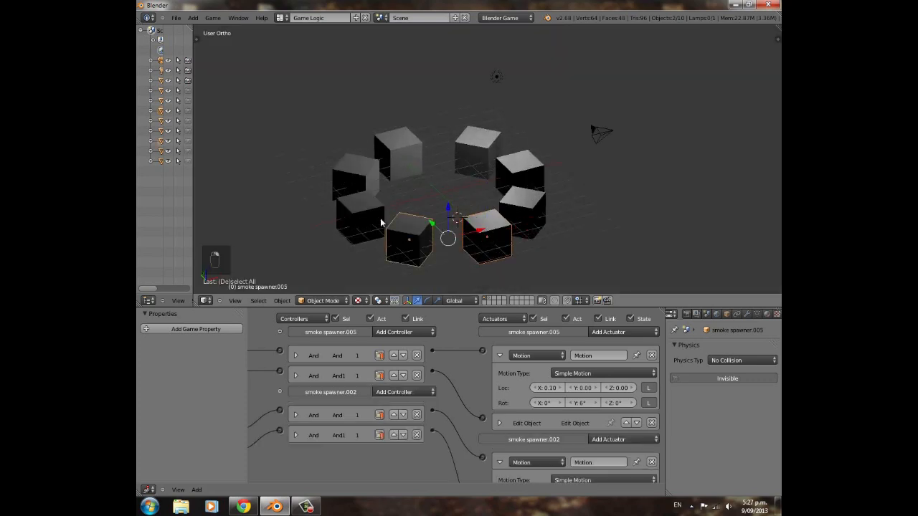
pyautogui.keyDown('shift'); pyautogui.rightClick(364, 210); pyautogui.keyUp('shift')
pyautogui.keyDown('shift'); pyautogui.rightClick(362, 173); pyautogui.keyUp('shift')
pyautogui.keyDown('shift'); pyautogui.rightClick(419, 151); pyautogui.keyUp('shift')
pyautogui.keyDown('shift'); pyautogui.rightClick(470, 150); pyautogui.keyUp('shift')
pyautogui.keyDown('shift'); pyautogui.rightClick(510, 164); pyautogui.keyUp('shift')
pyautogui.keyDown('shift'); pyautogui.rightClick(520, 213); pyautogui.keyUp('shift')
pyautogui.moveTo(546, 209); pyautogui.dragTo(517, 254, button='middle')
pyautogui.scroll(-3, 517, 254)
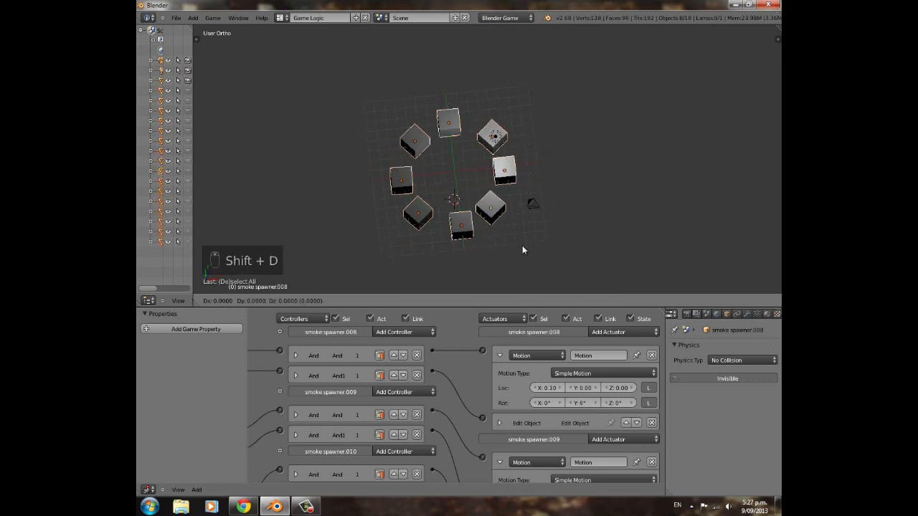
pyautogui.click(509, 238)
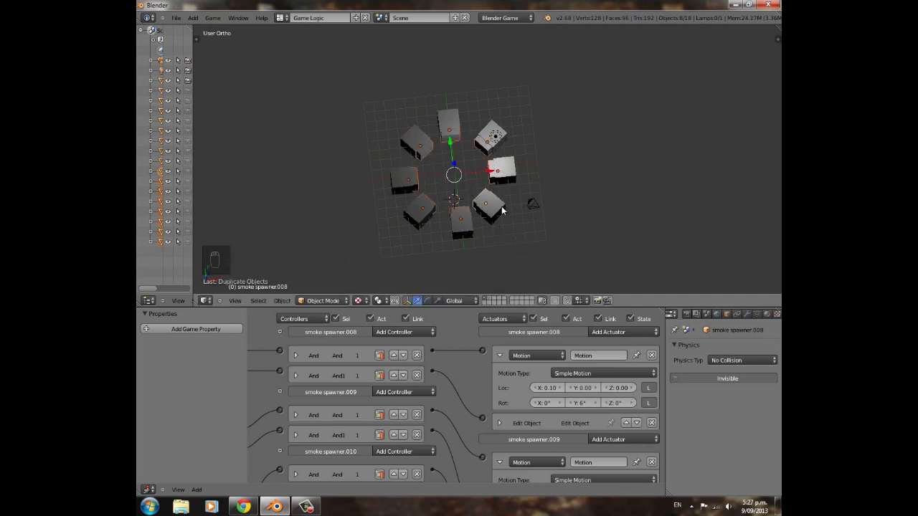
# Rotate the duplicated cubes about the global Z axis into the gaps between the originals and raise them above the ring.
pyautogui.press('r')
pyautogui.press('z')
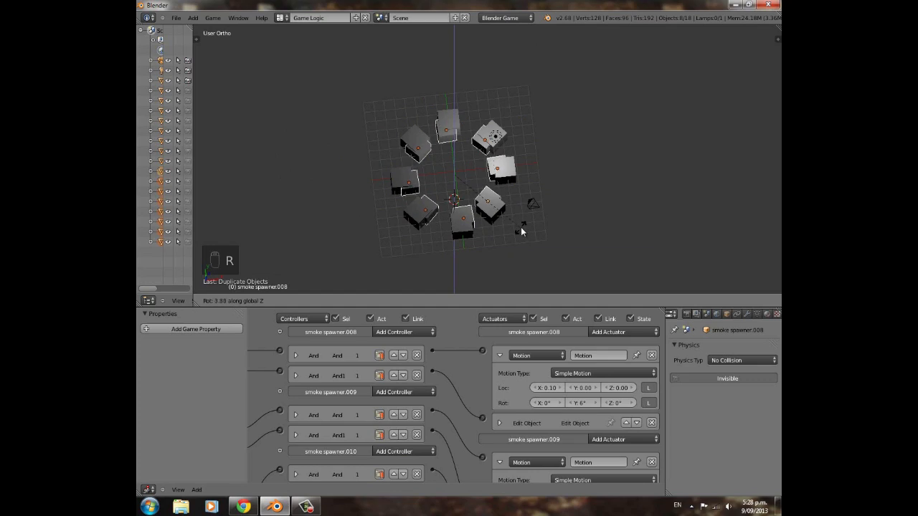
pyautogui.click(445, 190)
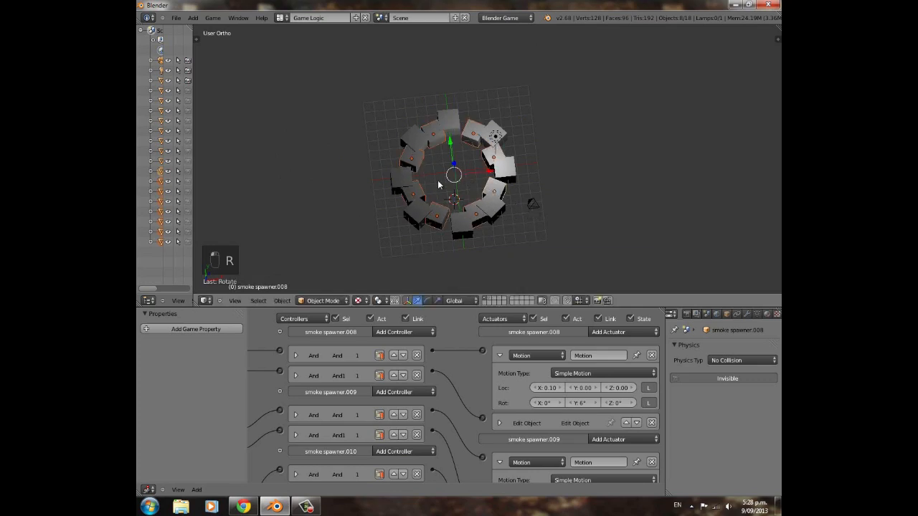
pyautogui.moveTo(463, 178); pyautogui.dragTo(478, 189, button='middle')
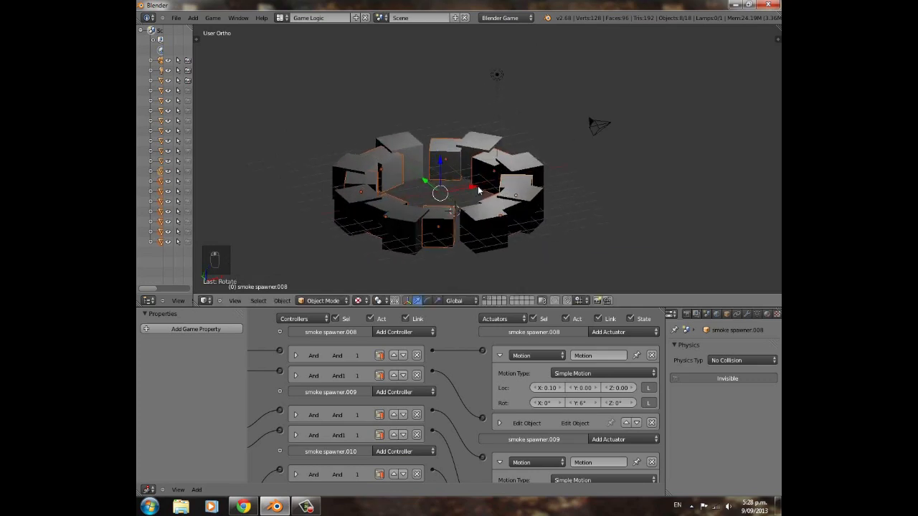
pyautogui.press('g')
pyautogui.click(480, 176)
# Run the game from a low side view to preview the smoke from the two stacked rings of spawners.
pyautogui.moveTo(478, 183); pyautogui.dragTo(401, 167, button='middle')
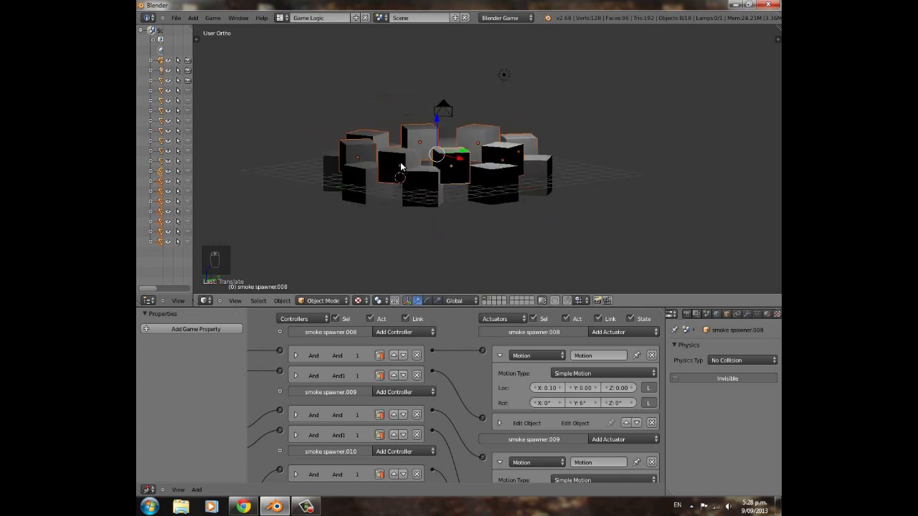
pyautogui.press('p')
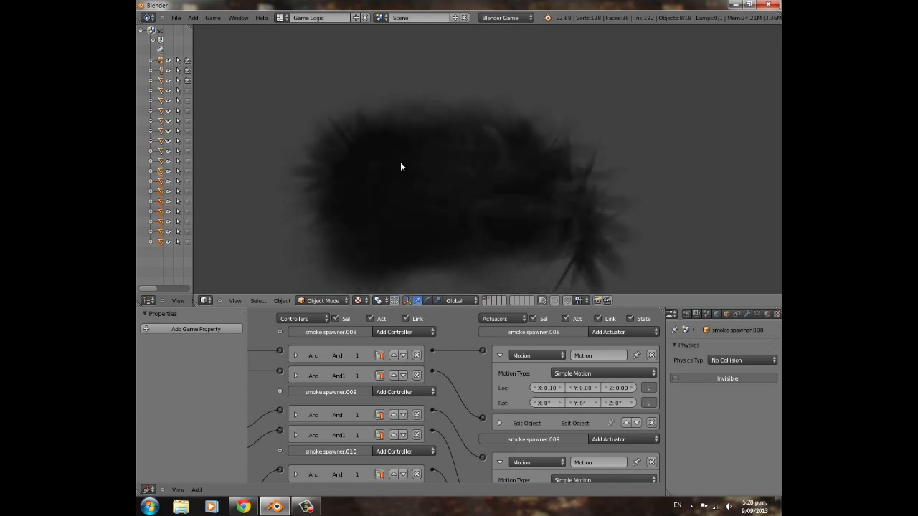
pyautogui.press('Escape')
# Undo the move, rotation and duplication of the second spawner ring and deselect everything.
pyautogui.hotkey('ctrl', 'z')
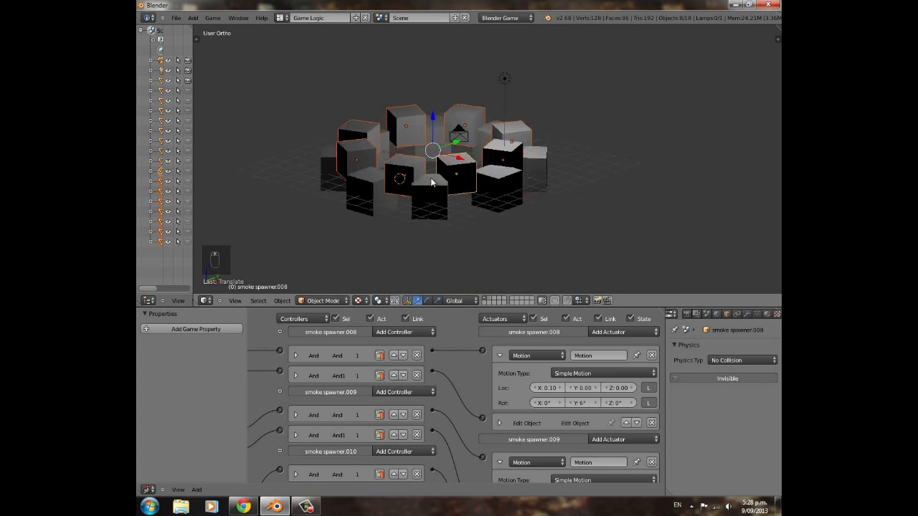
pyautogui.hotkey('ctrl', 'z')
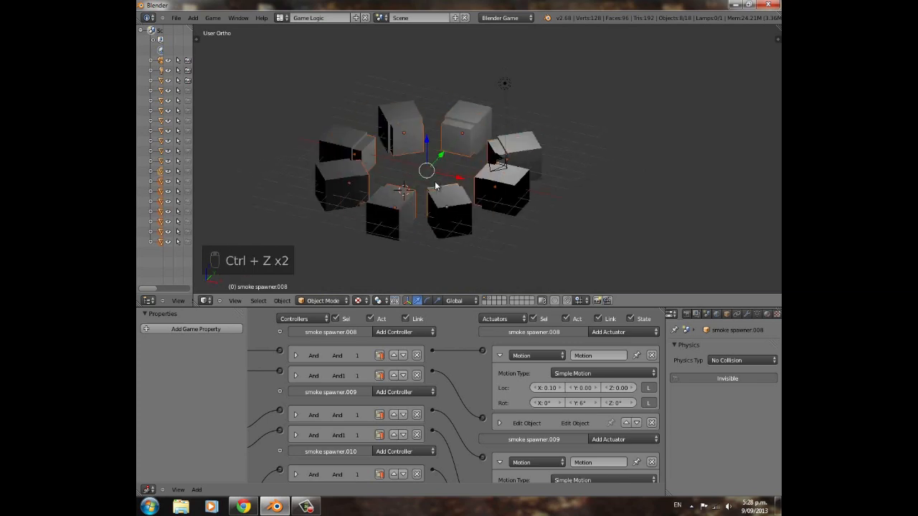
pyautogui.hotkey('ctrl', 'z')
pyautogui.press('a')
# Run the game from a more distant view to preview the smoke from the single ring of eight spawners.
pyautogui.moveTo(454, 174); pyautogui.dragTo(430, 202, button='middle')
pyautogui.scroll(2, 430, 202)
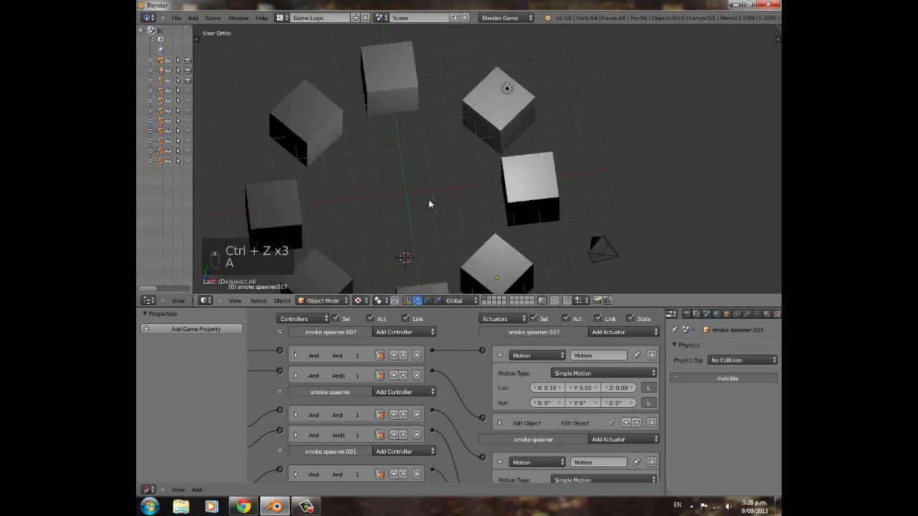
pyautogui.scroll(-4, 473, 204)
pyautogui.press('p')
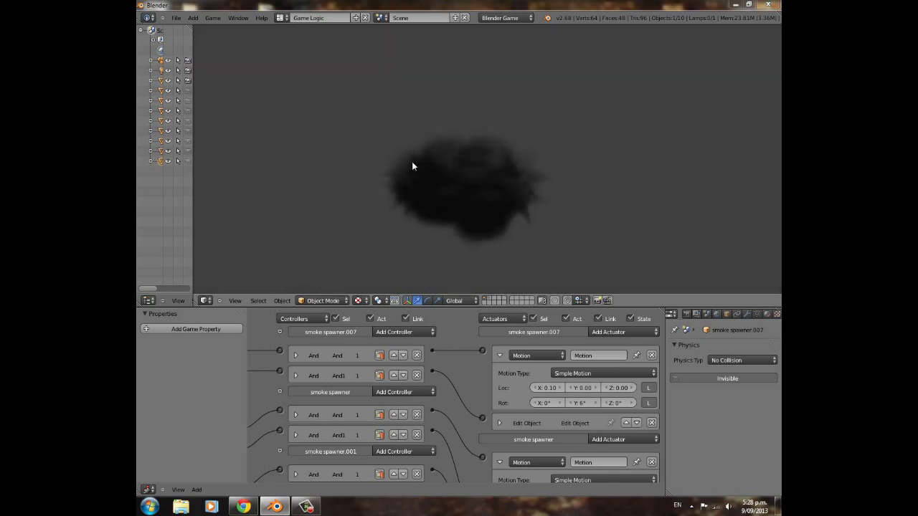
pyautogui.press('Escape')
# Snap the 3D cursor to the center of the scene, inside the ring of spawner cubes.
pyautogui.scroll(3, 545, 181)
pyautogui.scroll(4, 545, 182)
pyautogui.scroll(-3, 475, 177)
pyautogui.moveTo(475, 177); pyautogui.dragTo(541, 184, button='middle')
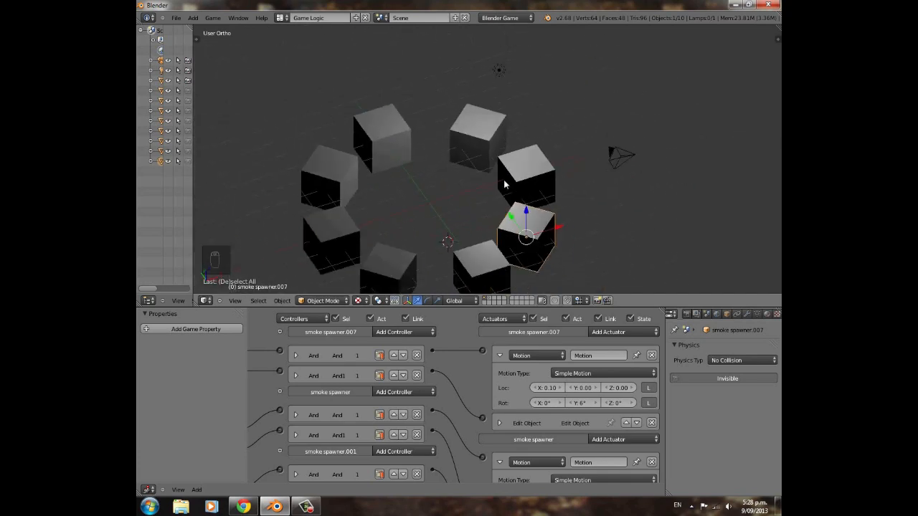
pyautogui.hotkey('shift', 's')
pyautogui.click(443, 183)
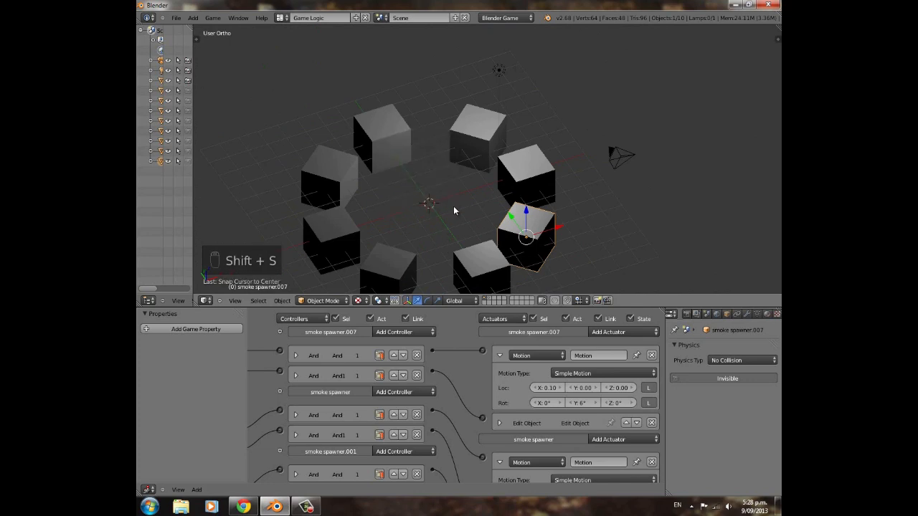
# Add a cube at the center of the spawner ring and raise it to about 3.79 units above the grid.
pyautogui.hotkey('shift', 'a')
pyautogui.moveTo(439, 208)
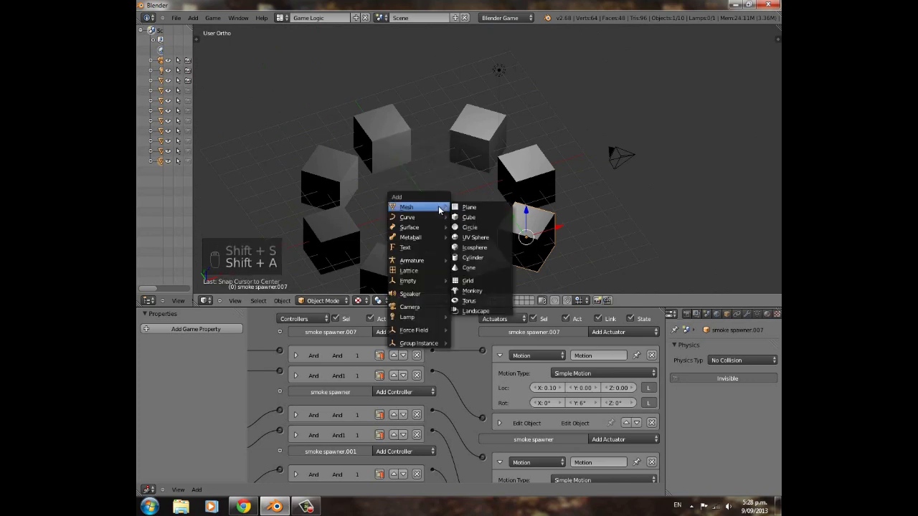
pyautogui.click(469, 216)
pyautogui.press('g')
pyautogui.click(397, 89)
pyautogui.moveTo(430, 86); pyautogui.dragTo(432, 120)
pyautogui.moveTo(421, 180); pyautogui.dragTo(520, 154, button='middle')
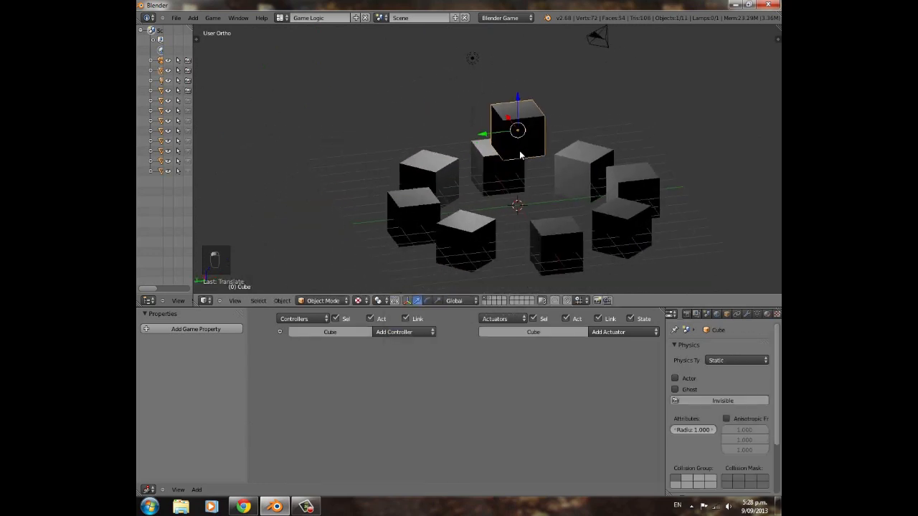
# Set the new cube's physics type to No Collision and name the object explosion.
pyautogui.click(720, 360)
pyautogui.click(724, 350)
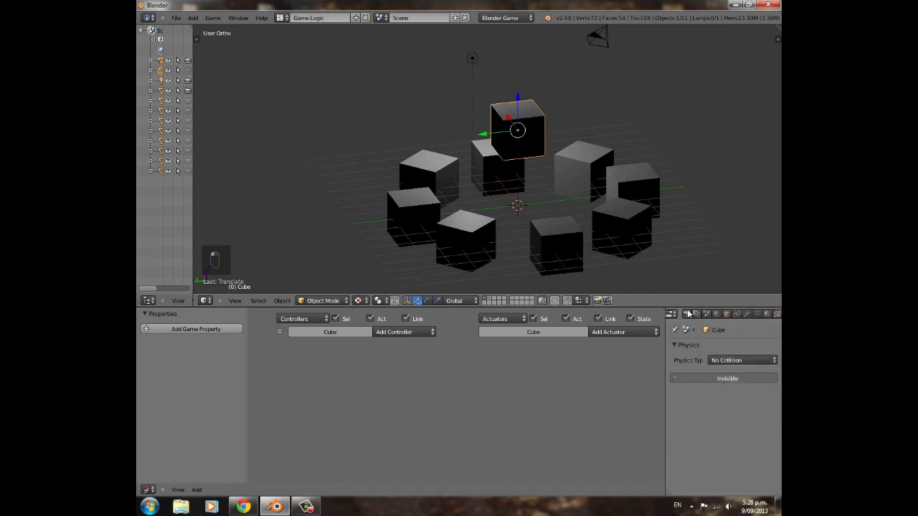
pyautogui.click(686, 316)
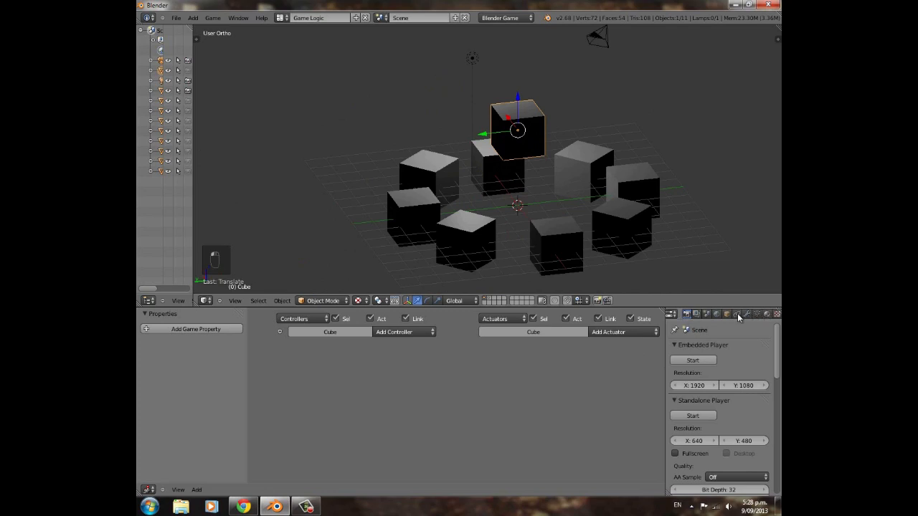
pyautogui.click(727, 315)
pyautogui.click(715, 348)
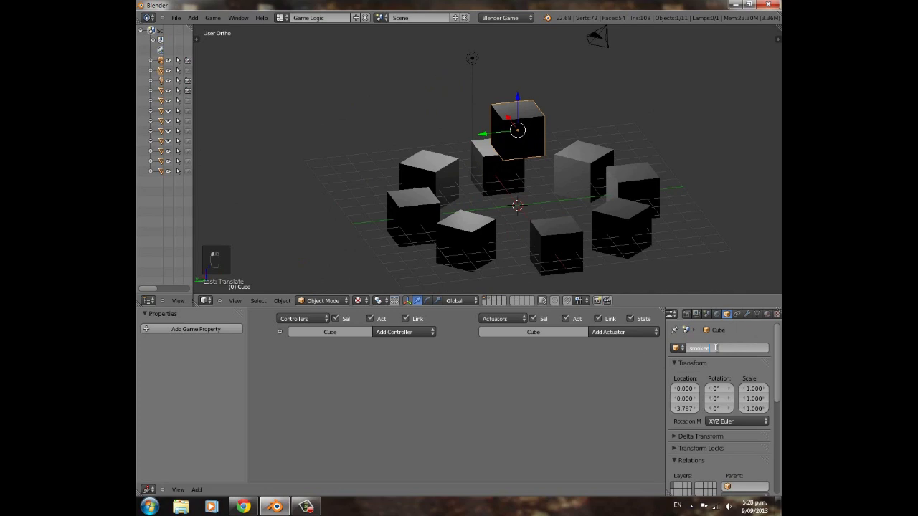
pyautogui.write('smokeexplosion')
pyautogui.press('Return')
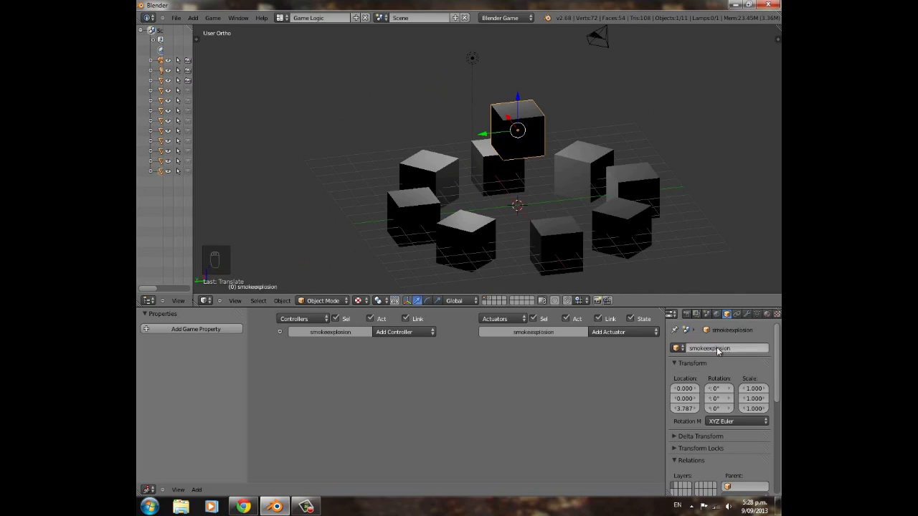
pyautogui.click(714, 348)
pyautogui.write('explosion')
pyautogui.press('Return')
# Parent the eight spawner cubes to the explosion cube as Object, leaving the lamp out of the selection.
pyautogui.moveTo(599, 193); pyautogui.dragTo(574, 170, button='middle')
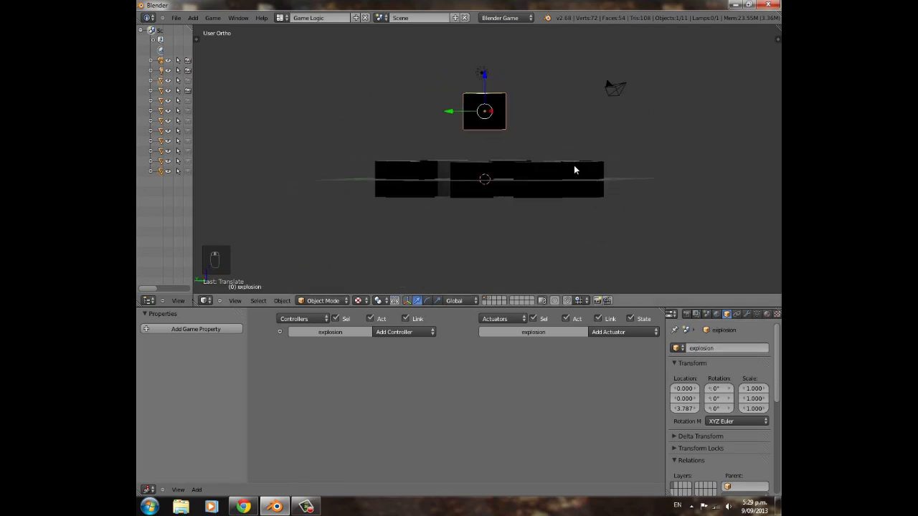
pyautogui.press('a')
pyautogui.press('b')
pyautogui.moveTo(378, 143); pyautogui.dragTo(669, 229)
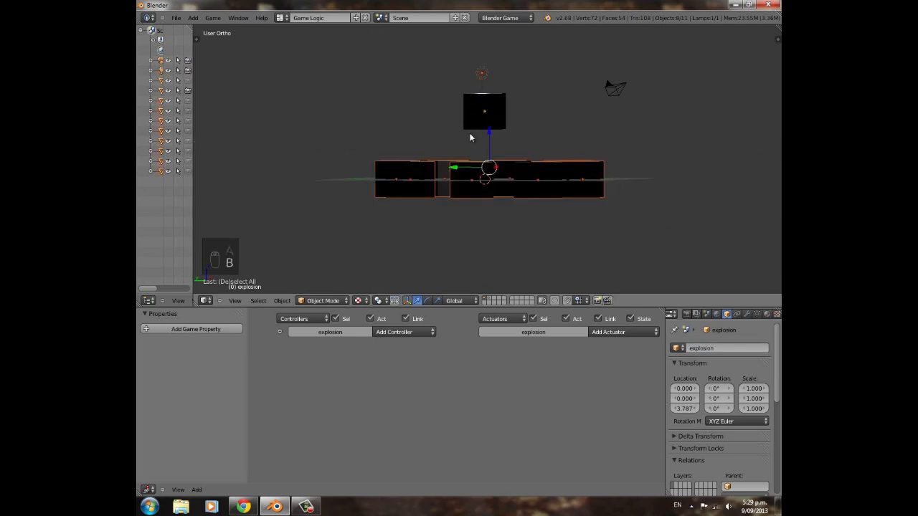
pyautogui.press('c')
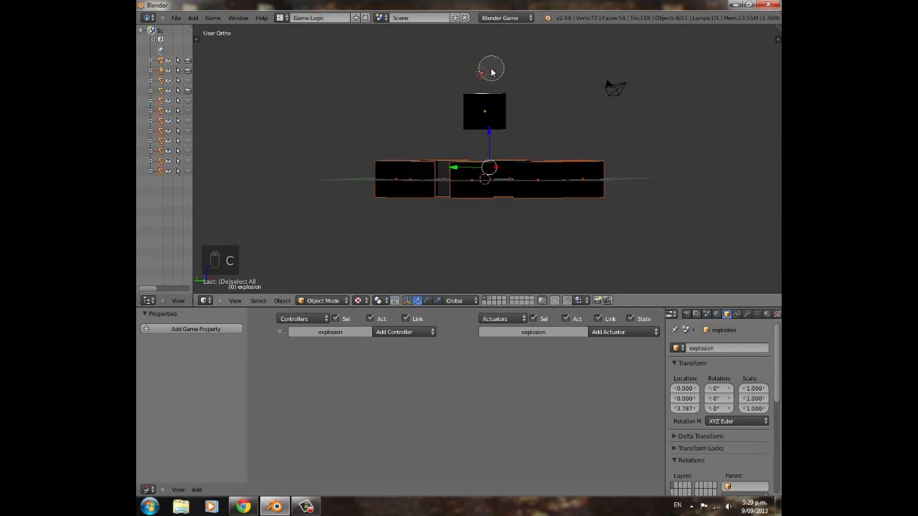
pyautogui.middleClick(490, 72)
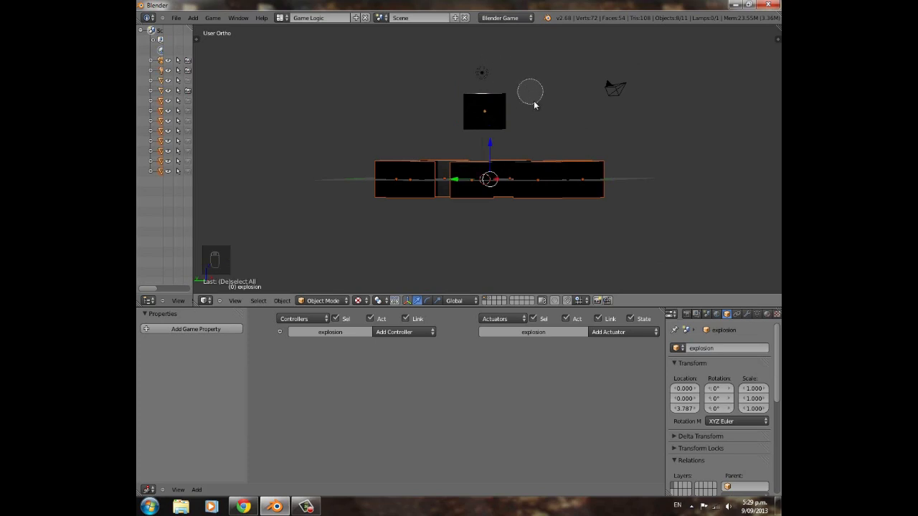
pyautogui.moveTo(486, 131); pyautogui.dragTo(530, 156, button='middle')
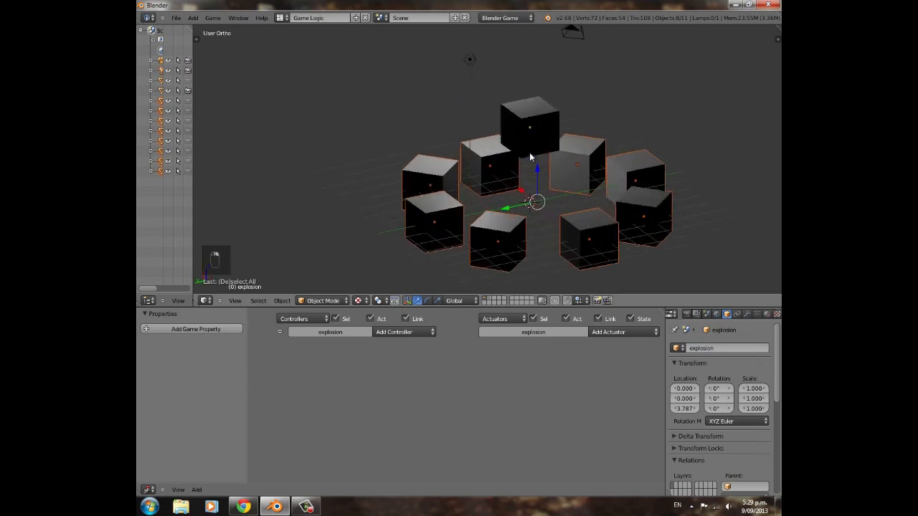
pyautogui.keyDown('shift'); pyautogui.rightClick(541, 121); pyautogui.keyUp('shift')
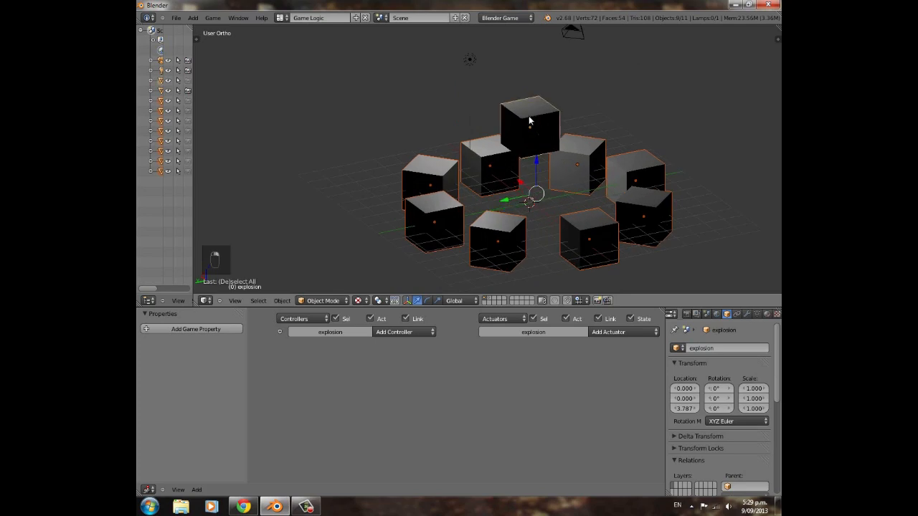
pyautogui.hotkey('ctrl', 'p')
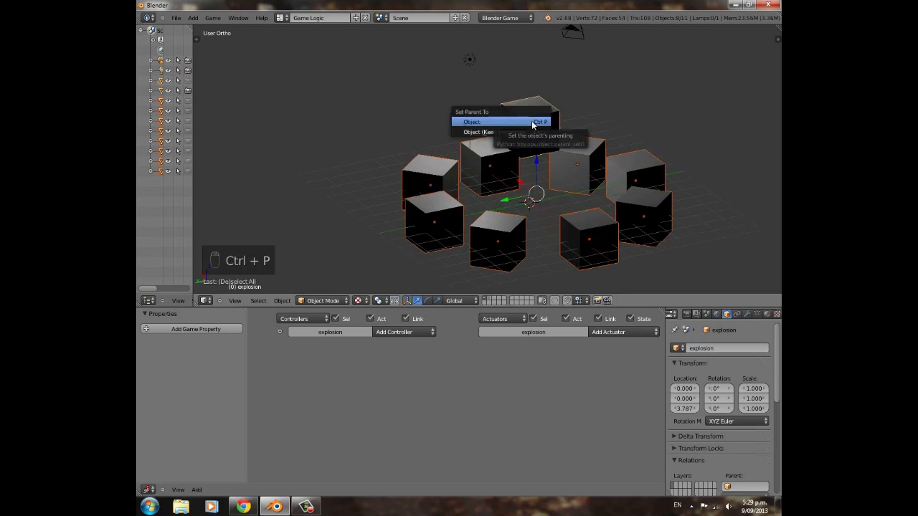
pyautogui.click(532, 124)
# Test the parenting by rotating the explosion cube about global Z and moving it, and undo both transforms.
pyautogui.moveTo(543, 174); pyautogui.dragTo(498, 170, button='middle')
pyautogui.rightClick(494, 143)
pyautogui.press('r')
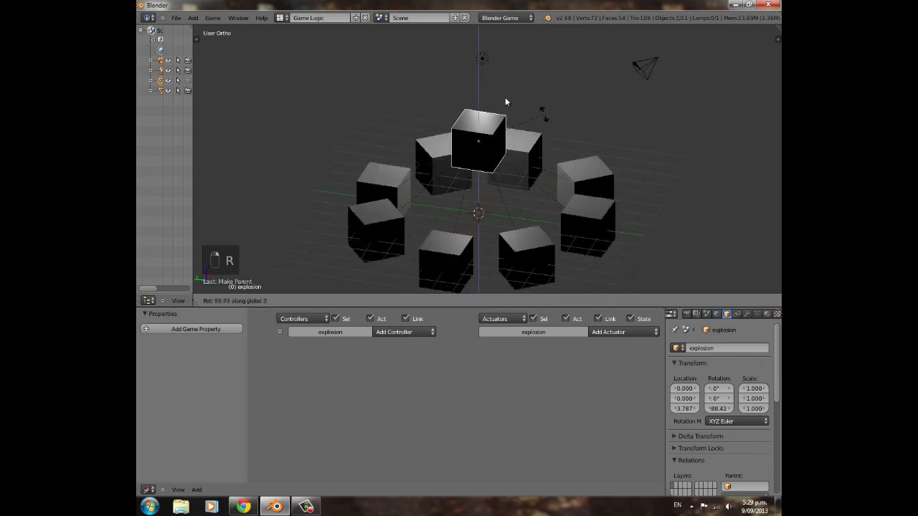
pyautogui.click(520, 150)
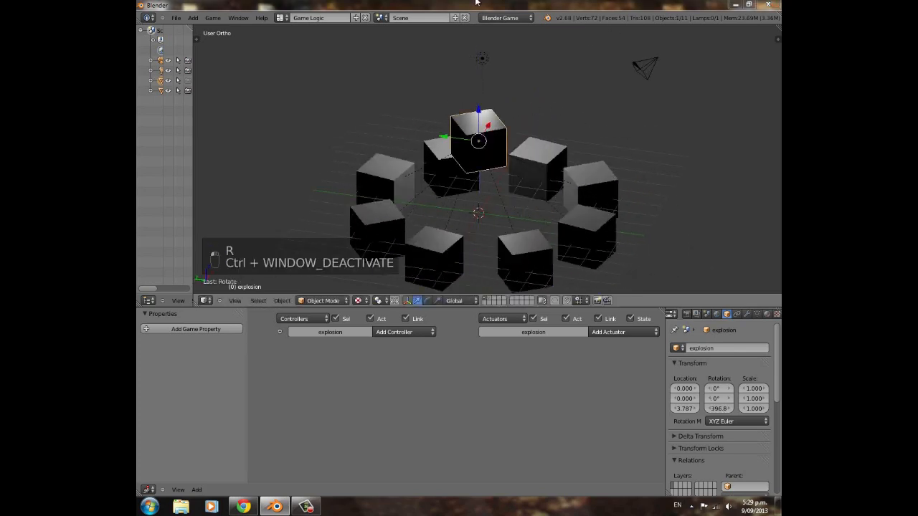
pyautogui.hotkey('ctrl', 'z')
pyautogui.press('g')
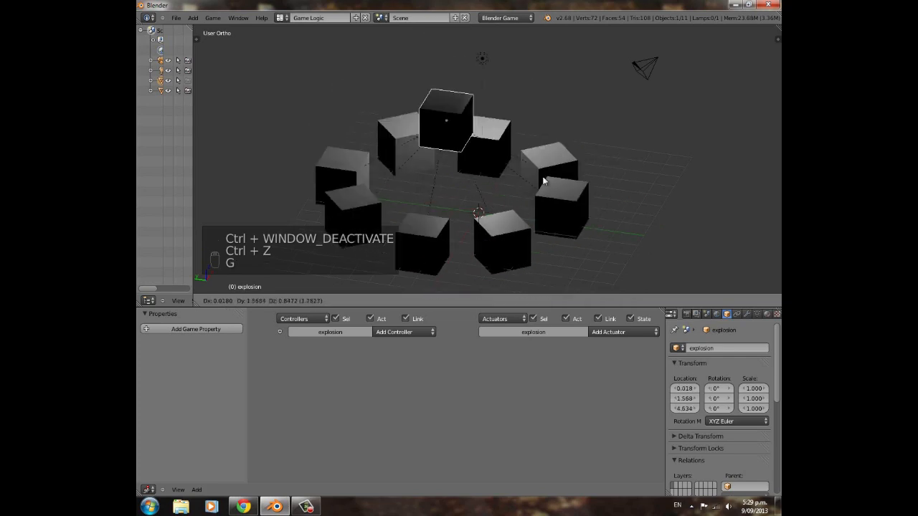
pyautogui.hotkey('ctrl', 'z')
# Add an Always sensor to the explosion cube.
pyautogui.moveTo(461, 138); pyautogui.dragTo(533, 130, button='middle')
pyautogui.rightClick(521, 191)
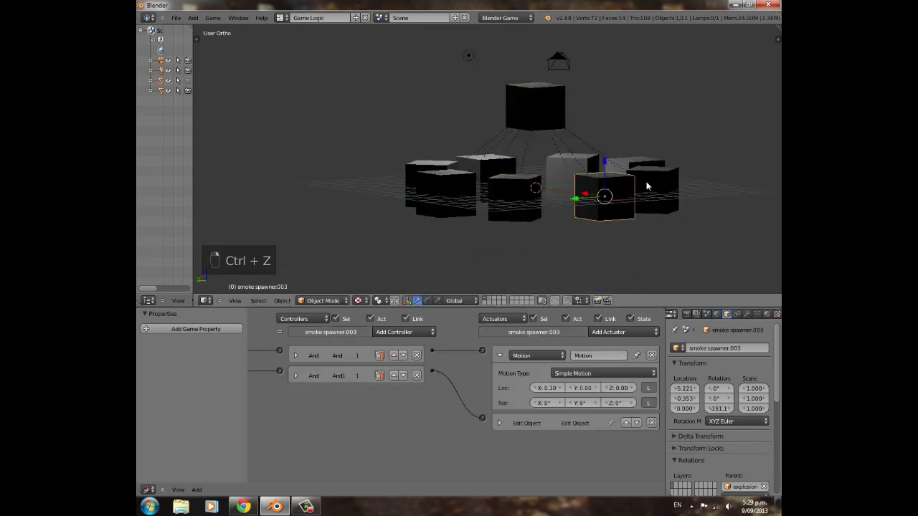
pyautogui.rightClick(536, 107)
pyautogui.moveTo(452, 381); pyautogui.dragTo(638, 419, button='middle')
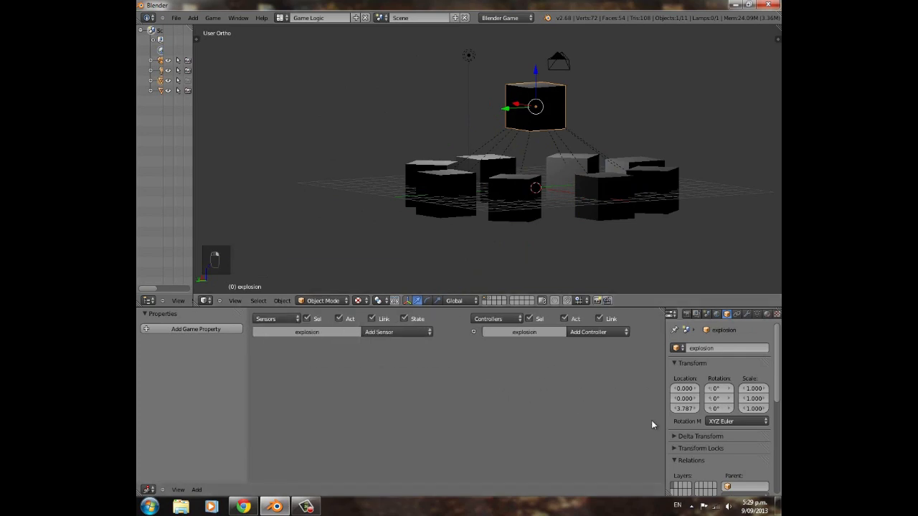
pyautogui.scroll(-3, 496, 172)
pyautogui.moveTo(531, 182); pyautogui.dragTo(462, 213, button='middle')
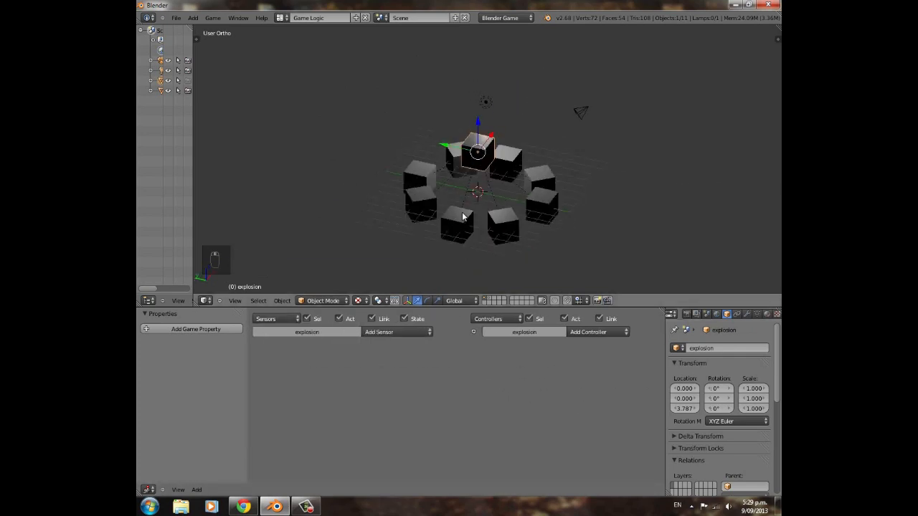
pyautogui.click(389, 333)
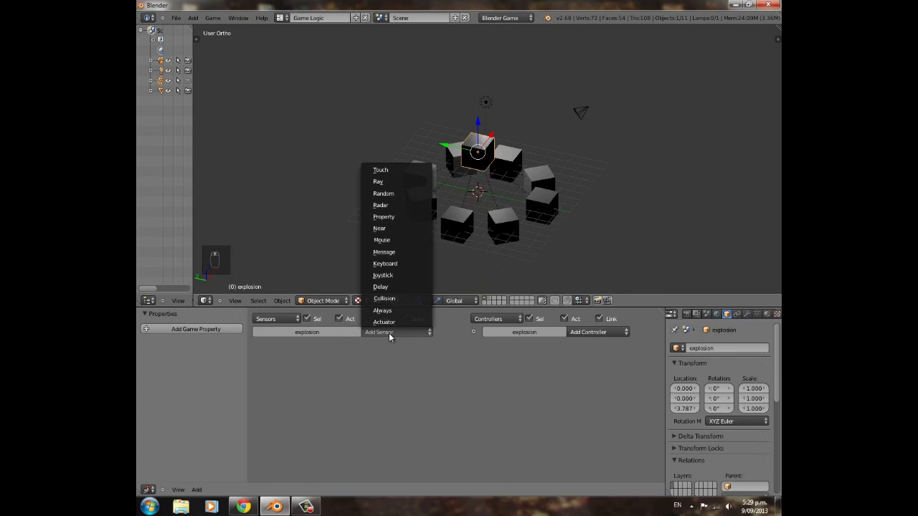
pyautogui.moveTo(609, 183); pyautogui.dragTo(400, 251, button='middle')
pyautogui.click(390, 333)
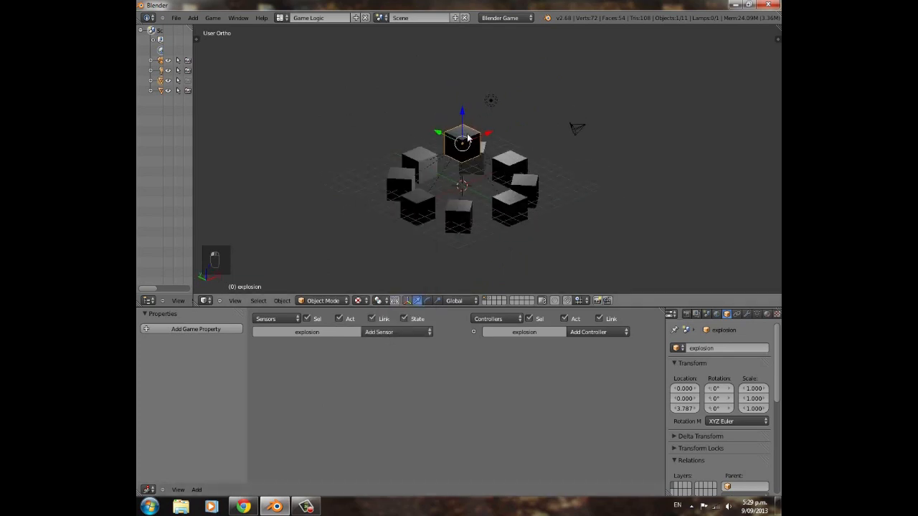
pyautogui.click(390, 332)
pyautogui.click(387, 310)
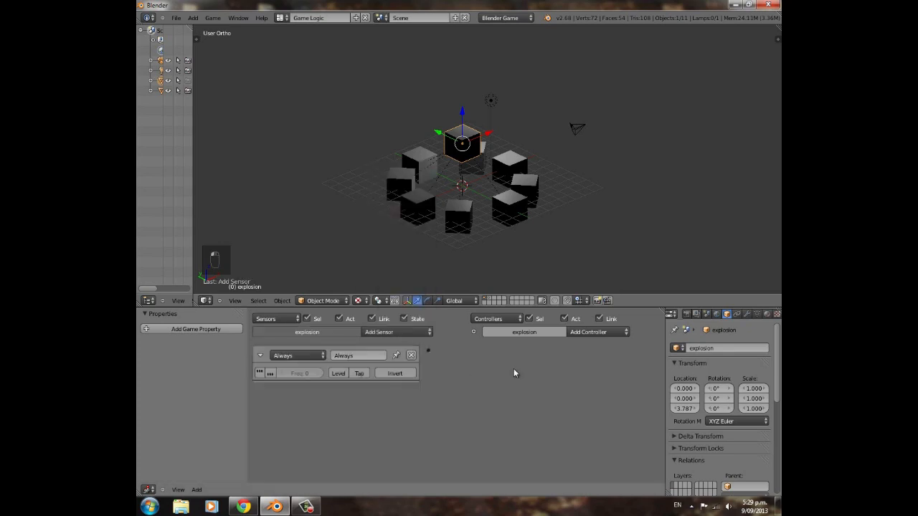
# Add a Simple Motion actuator with Z location 0.10 to the explosion cube and link the Always sensor to it through an And controller.
pyautogui.keyDown('ctrl'); pyautogui.hscroll(3, 545, 365); pyautogui.keyUp('ctrl')
pyautogui.click(616, 332)
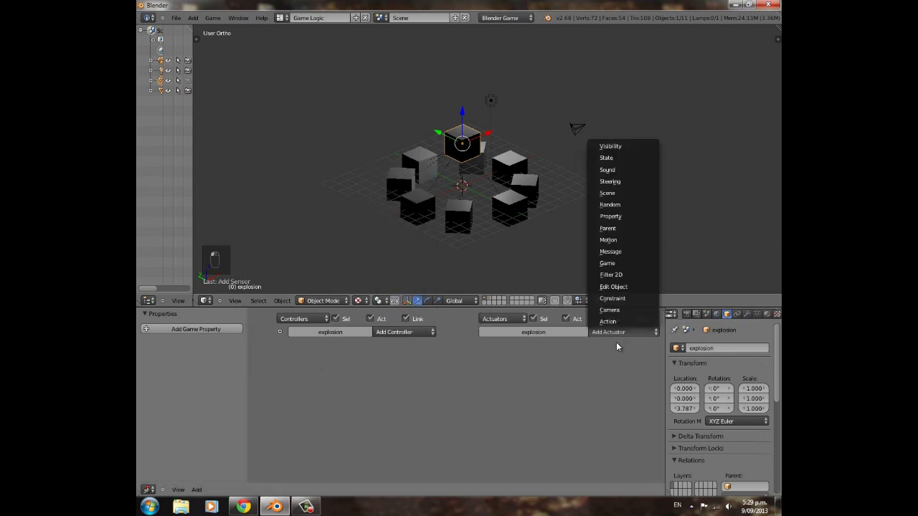
pyautogui.click(606, 242)
pyautogui.scroll(-2, 391, 366)
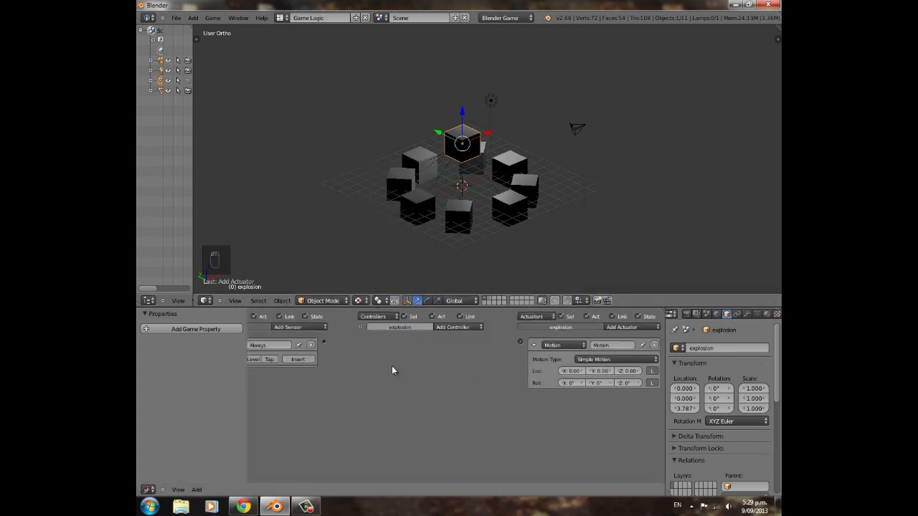
pyautogui.moveTo(327, 341); pyautogui.dragTo(521, 342)
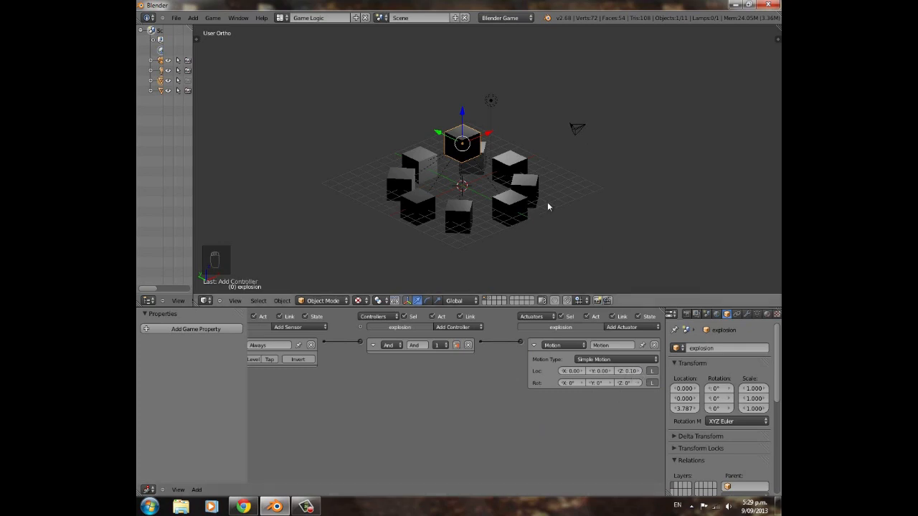
# Run the game at two zoom distances to preview the smoke from the rising spawner ring.
pyautogui.press('p')
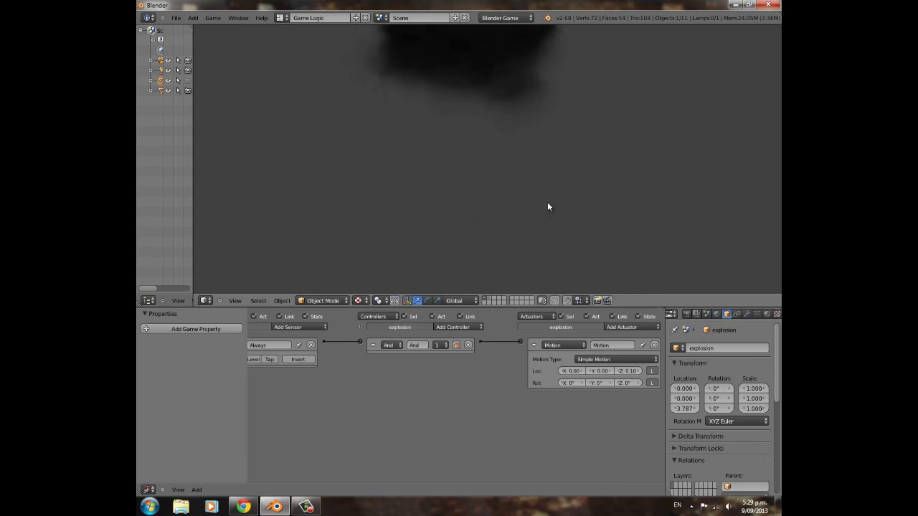
pyautogui.press('Escape')
pyautogui.press('p')
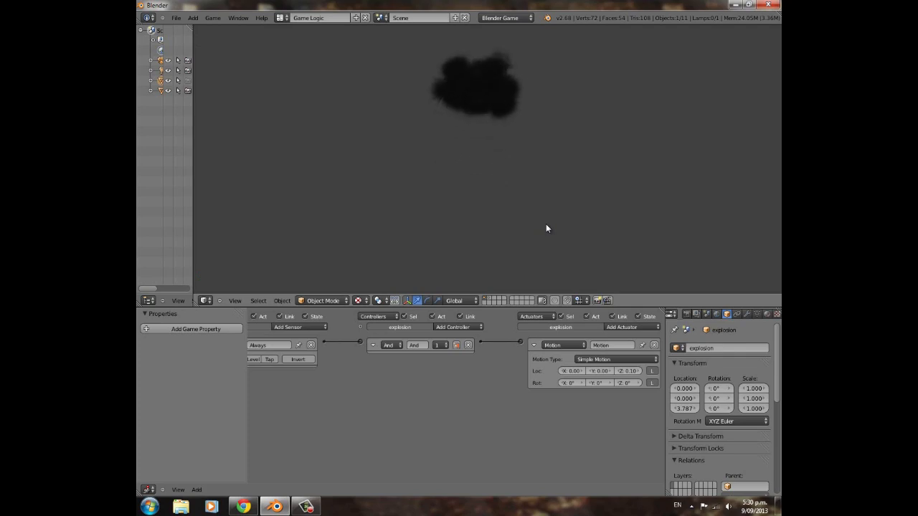
pyautogui.press('Escape')
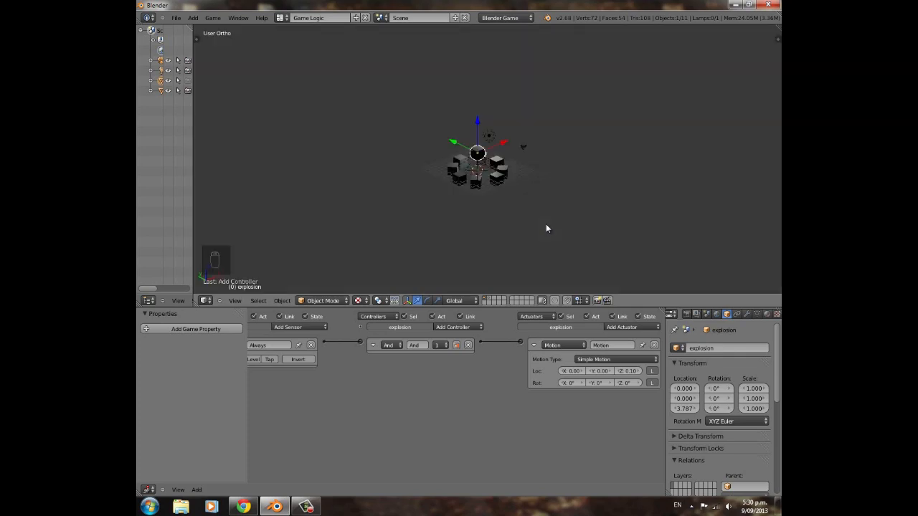
# Set the explosion cube's motion rotation to 1° in Z and run the game at two distances to preview it.
pyautogui.scroll(4, 545, 229)
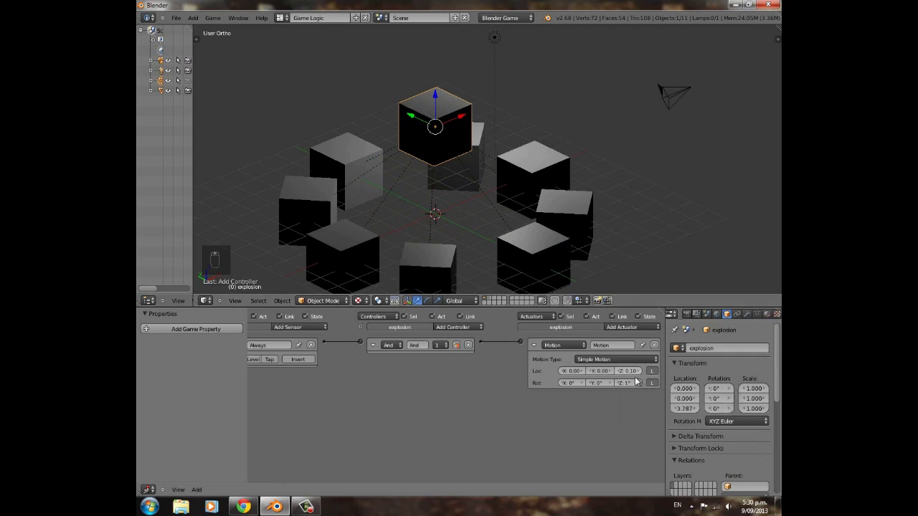
pyautogui.scroll(-5, 374, 218)
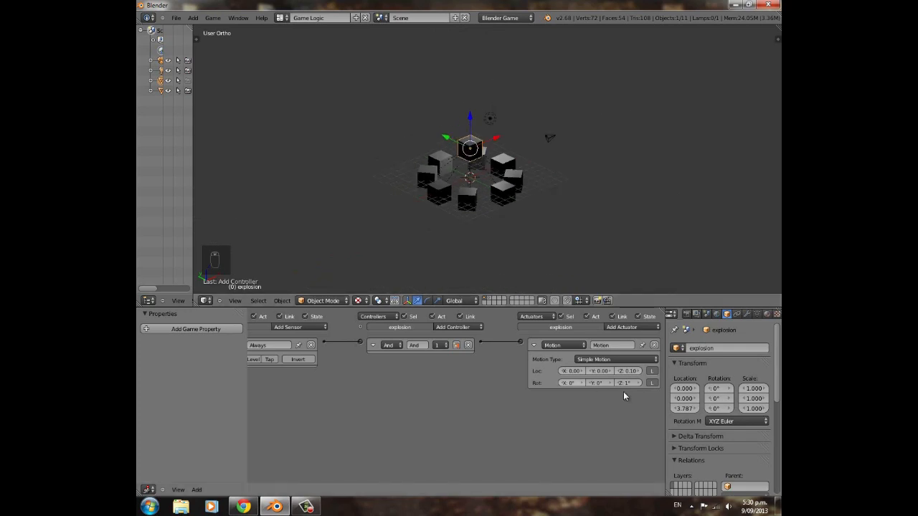
pyautogui.press('p')
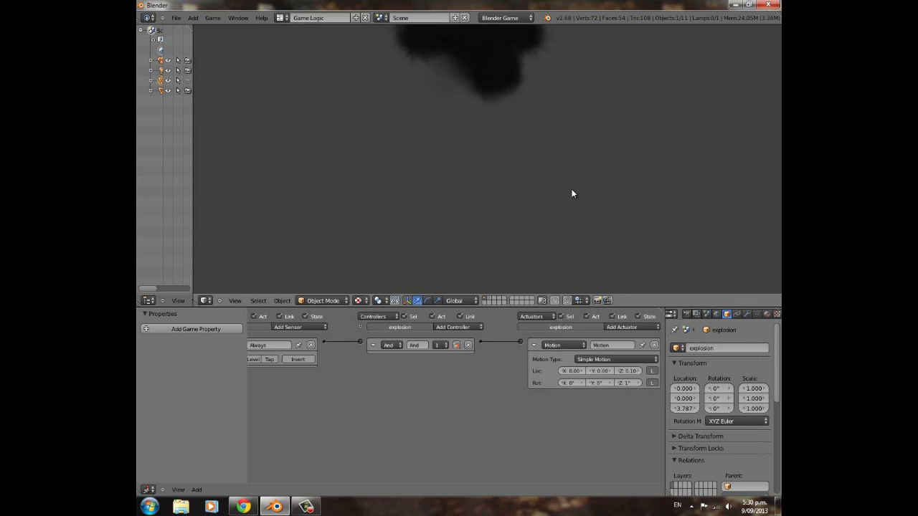
pyautogui.press('Escape')
pyautogui.press('p')
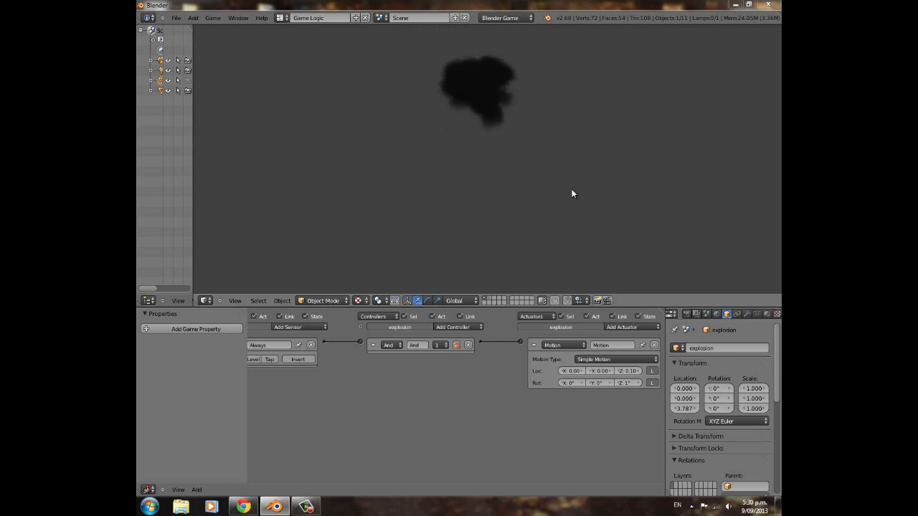
pyautogui.press('Escape')
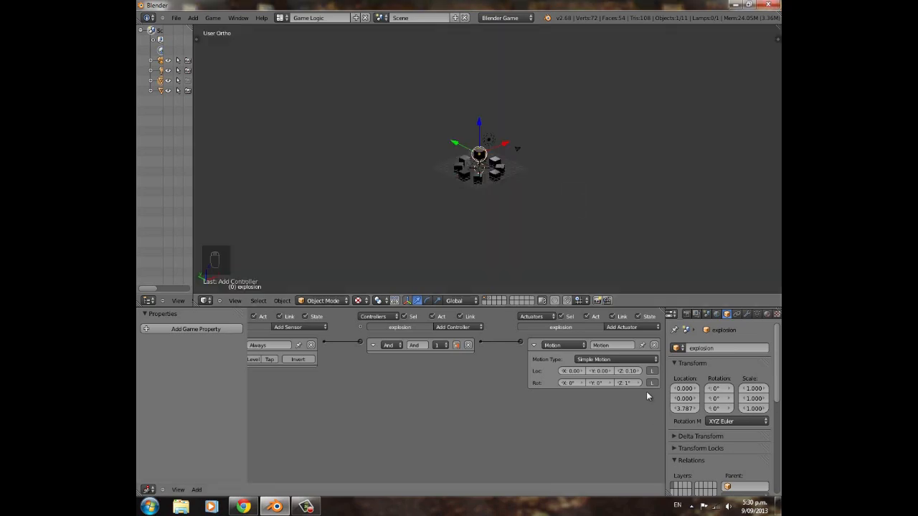
# Set the explosion cube's motion location to 0.20 in Z and run the game to preview the faster rise.
pyautogui.press('p')
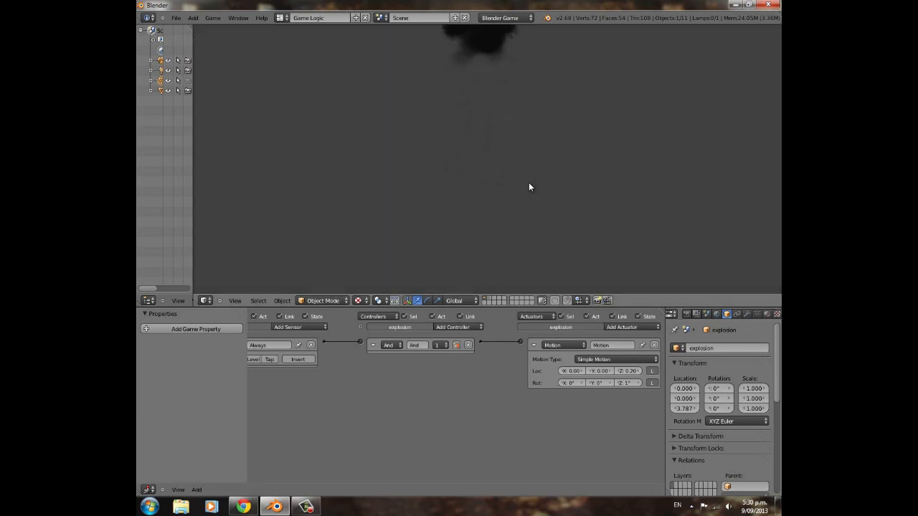
pyautogui.press('Escape')
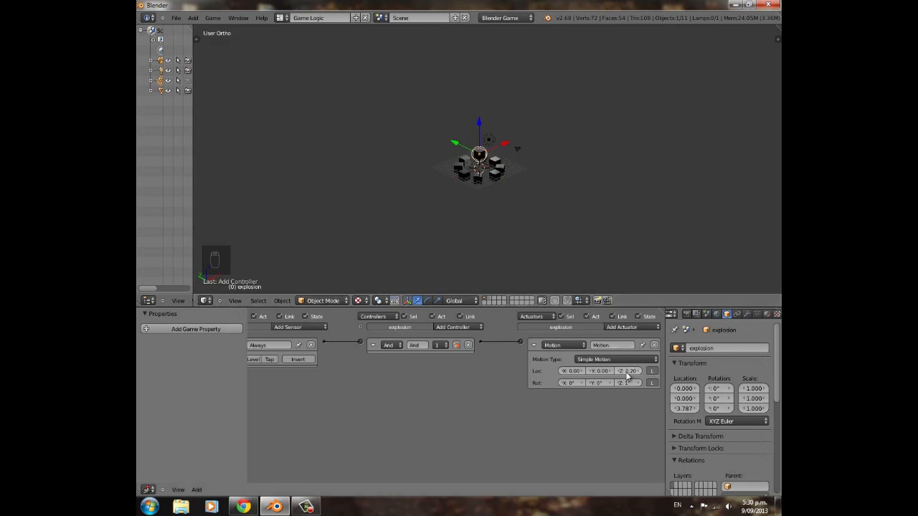
# Duplicate all eight smoke spawner cubes together and place the copies below the original ring.
pyautogui.scroll(7, 510, 197)
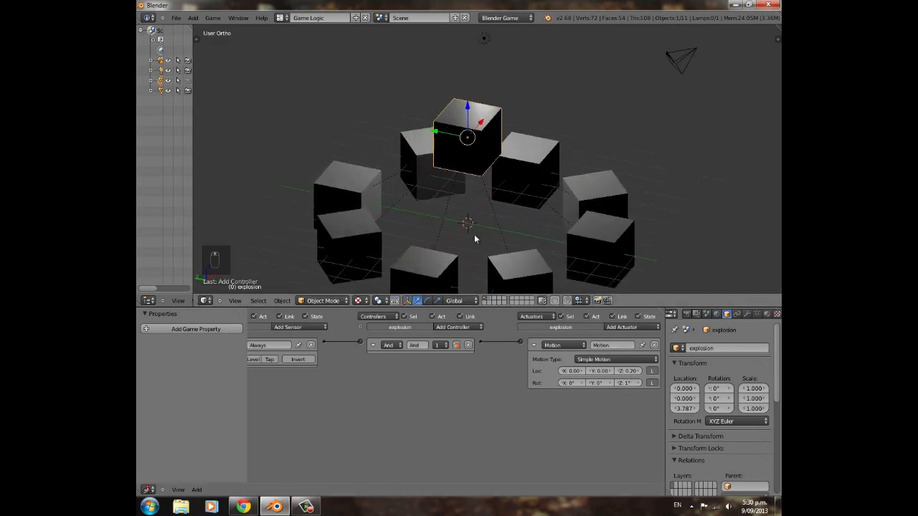
pyautogui.scroll(-4, 495, 245)
pyautogui.rightClick(503, 227)
pyautogui.keyDown('shift'); pyautogui.rightClick(461, 223); pyautogui.keyUp('shift')
pyautogui.keyDown('shift'); pyautogui.rightClick(416, 195); pyautogui.keyUp('shift')
pyautogui.keyDown('shift'); pyautogui.rightClick(417, 190); pyautogui.keyUp('shift')
pyautogui.keyDown('shift'); pyautogui.rightClick(456, 155); pyautogui.keyUp('shift')
pyautogui.keyDown('shift'); pyautogui.rightClick(512, 156); pyautogui.keyUp('shift')
pyautogui.keyDown('shift'); pyautogui.rightClick(538, 167); pyautogui.keyUp('shift')
pyautogui.keyDown('shift'); pyautogui.rightClick(546, 203); pyautogui.keyUp('shift')
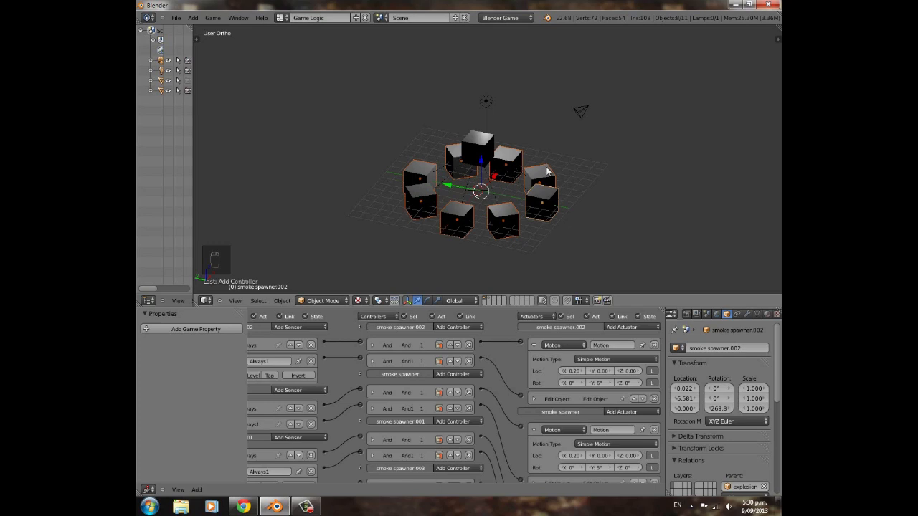
pyautogui.hotkey('shift', 'd')
pyautogui.click(582, 179)
# Scale the duplicated spawner ring to about 0.74, rotate it about 70° around Z and raise it about 1.7 units.
pyautogui.press('s')
pyautogui.click(566, 185)
pyautogui.press('r')
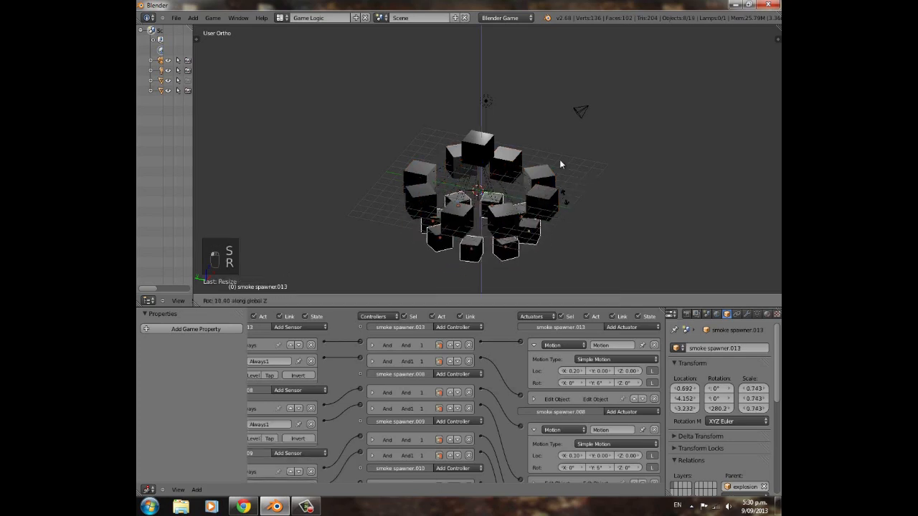
pyautogui.click(504, 107)
pyautogui.moveTo(481, 200); pyautogui.dragTo(482, 179)
# Deselect everything and run the game at three zoom distances to preview the smoke from both spawner rings.
pyautogui.scroll(-2, 521, 206)
pyautogui.press('a')
pyautogui.moveTo(522, 207); pyautogui.dragTo(489, 200, button='middle')
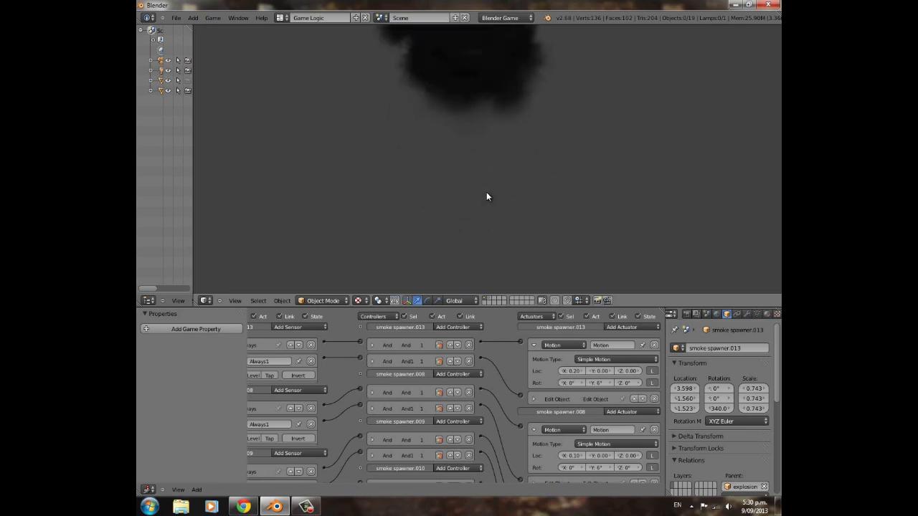
pyautogui.press('Escape')
pyautogui.scroll(-2, 496, 186)
pyautogui.press('p')
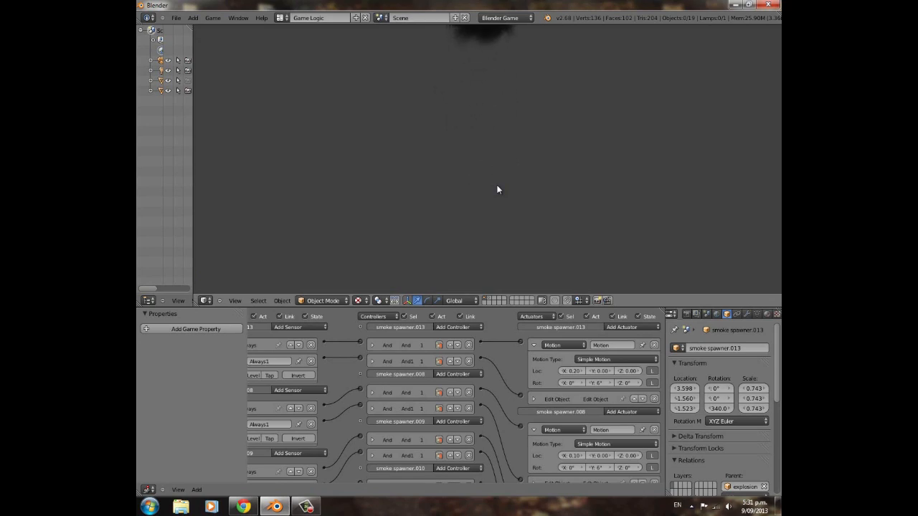
pyautogui.press('Escape')
pyautogui.scroll(-2, 497, 190)
pyautogui.press('p')
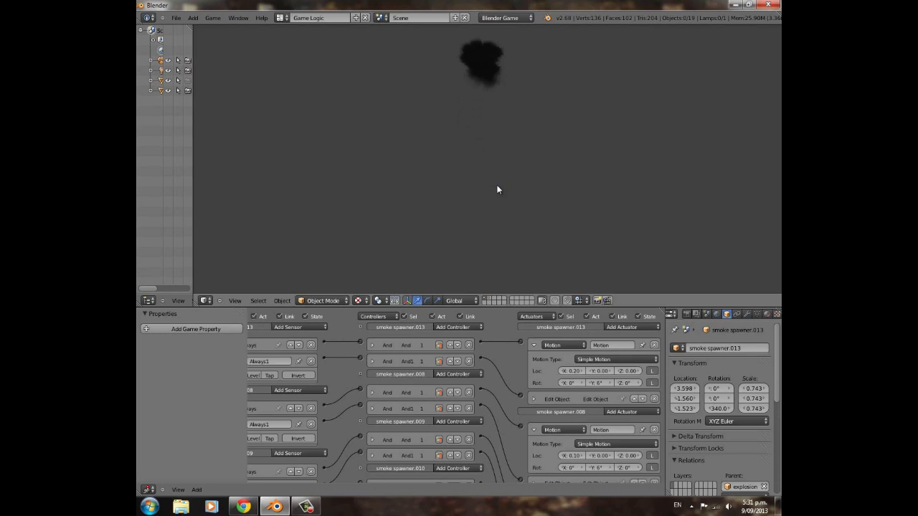
pyautogui.press('Escape')
# Examine the arrangement of the two nested smoke spawner rings from several angles and distances.
pyautogui.scroll(6, 466, 165)
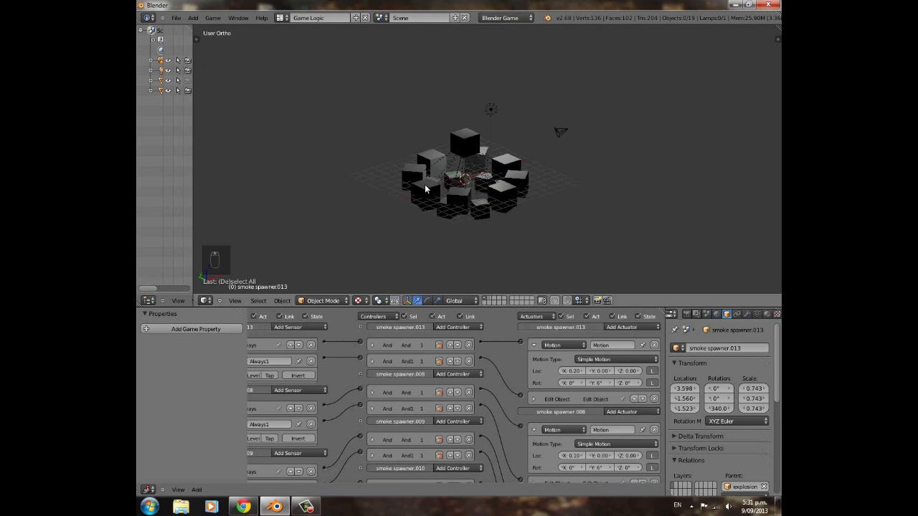
pyautogui.scroll(-5, 529, 193)
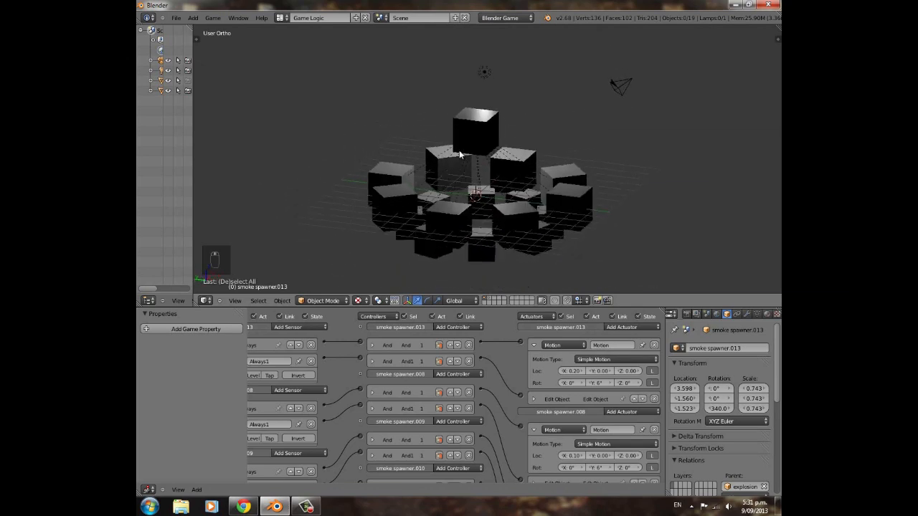
pyautogui.scroll(3, 495, 178)
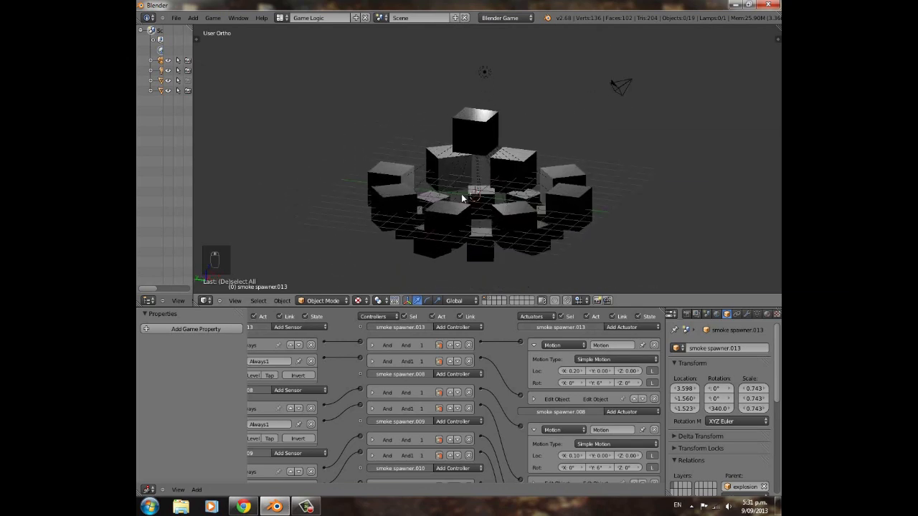
pyautogui.scroll(3, 463, 180)
pyautogui.moveTo(460, 179); pyautogui.dragTo(361, 169, button='middle')
pyautogui.scroll(5, 503, 240)
pyautogui.scroll(-2, 464, 147)
pyautogui.scroll(-6, 451, 172)
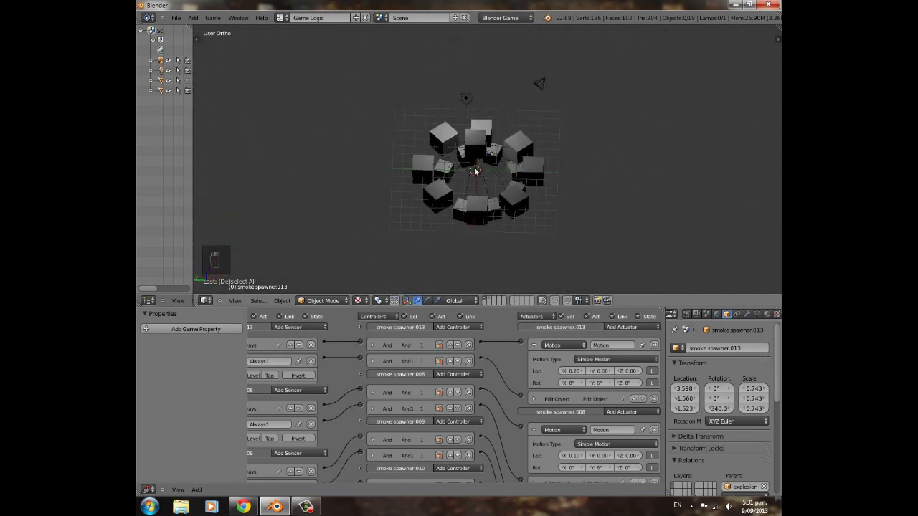
pyautogui.moveTo(501, 188); pyautogui.dragTo(437, 168, button='middle')
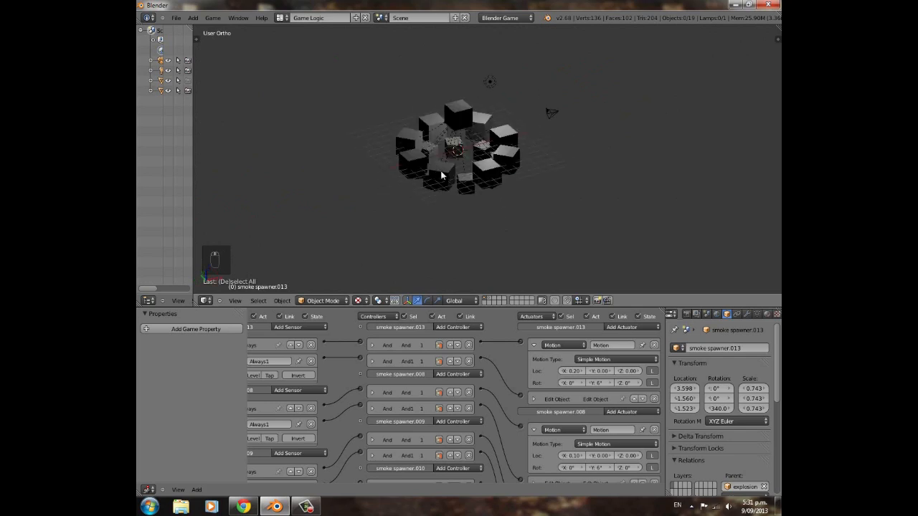
pyautogui.scroll(3, 482, 201)
pyautogui.scroll(4, 481, 200)
pyautogui.scroll(-5, 484, 144)
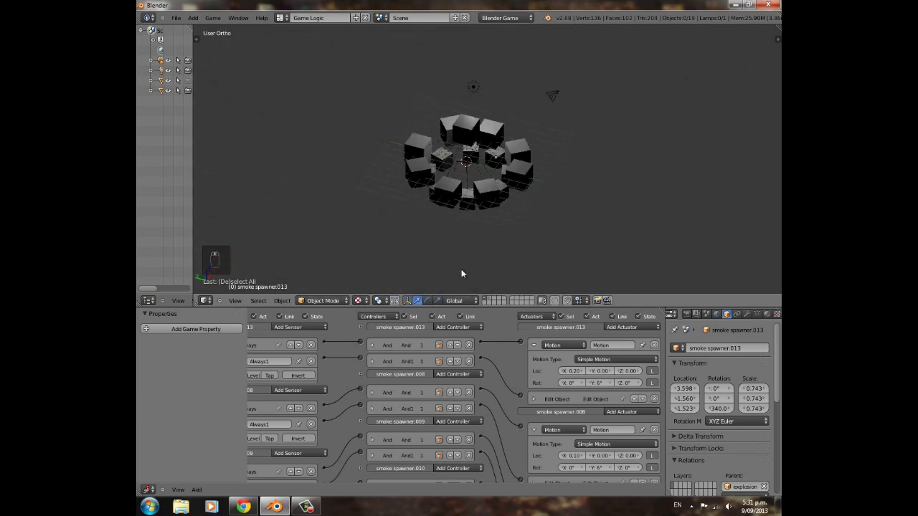
# Show only the second layer and move the smoke object about 7.2 units along X.
pyautogui.click(489, 302)
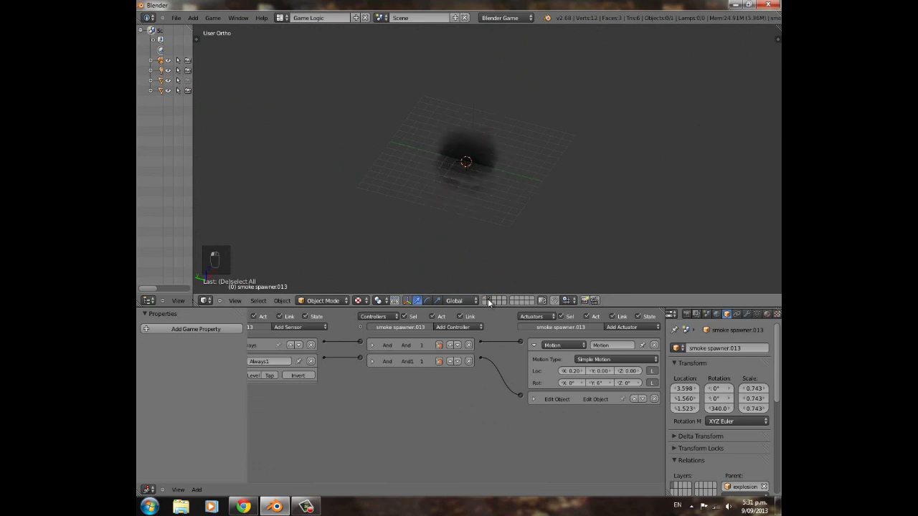
pyautogui.rightClick(463, 137)
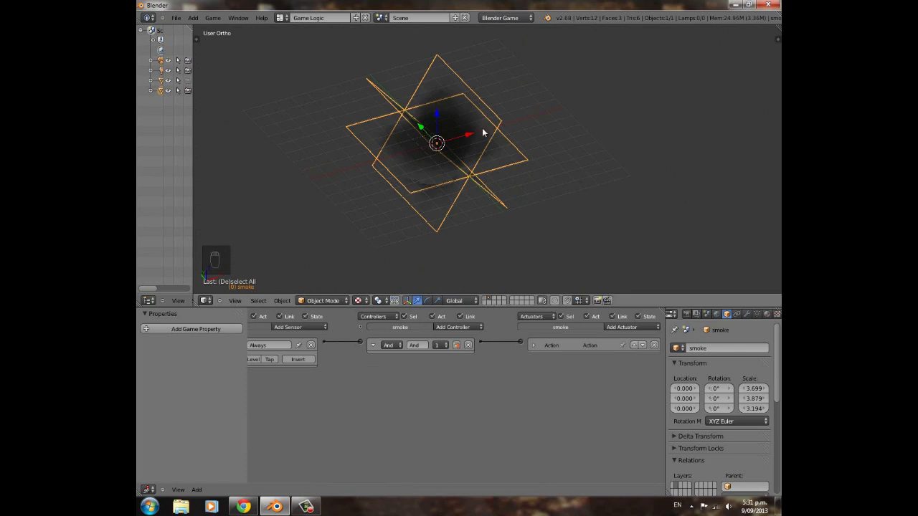
pyautogui.press('g')
pyautogui.press('x')
pyautogui.click(573, 116)
# Add an icosphere mesh at the origin beside the smoke object.
pyautogui.scroll(-3, 503, 169)
pyautogui.hotkey('shift', 'a')
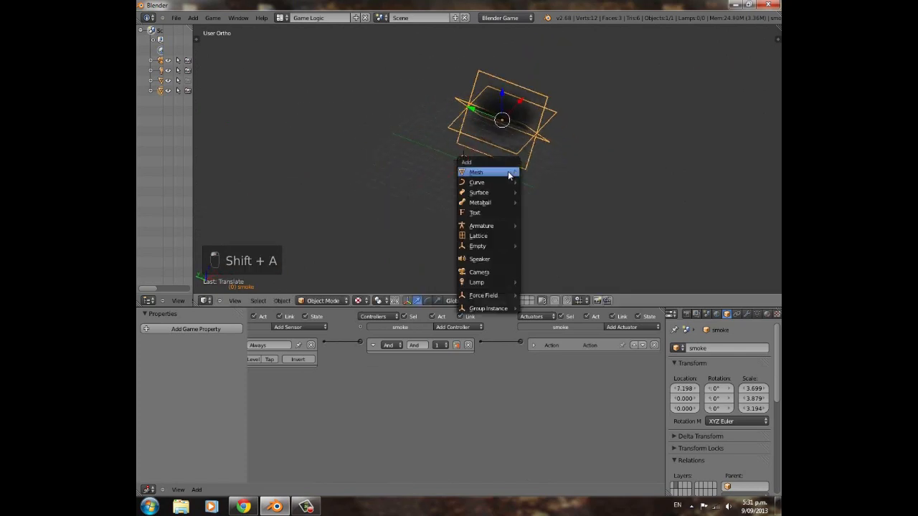
pyautogui.moveTo(508, 172)
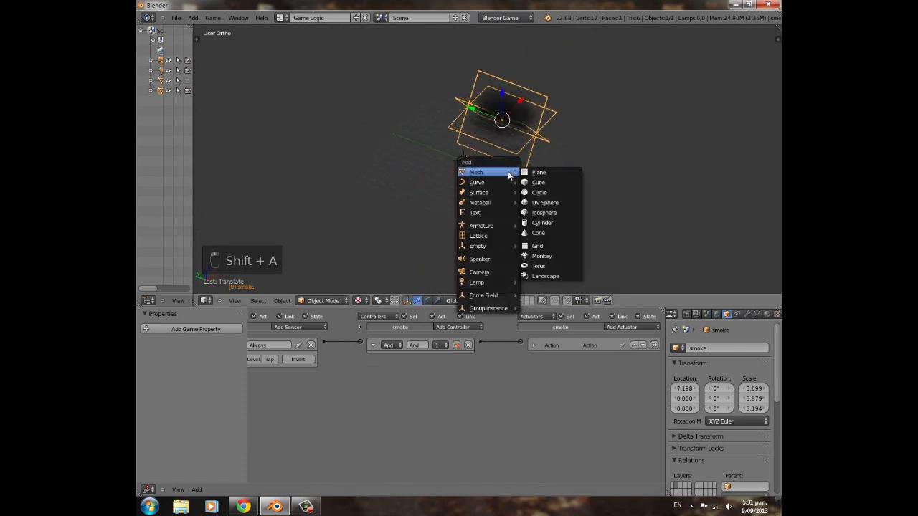
pyautogui.click(543, 212)
pyautogui.moveTo(469, 183); pyautogui.dragTo(431, 205, button='middle')
pyautogui.scroll(7, 430, 205)
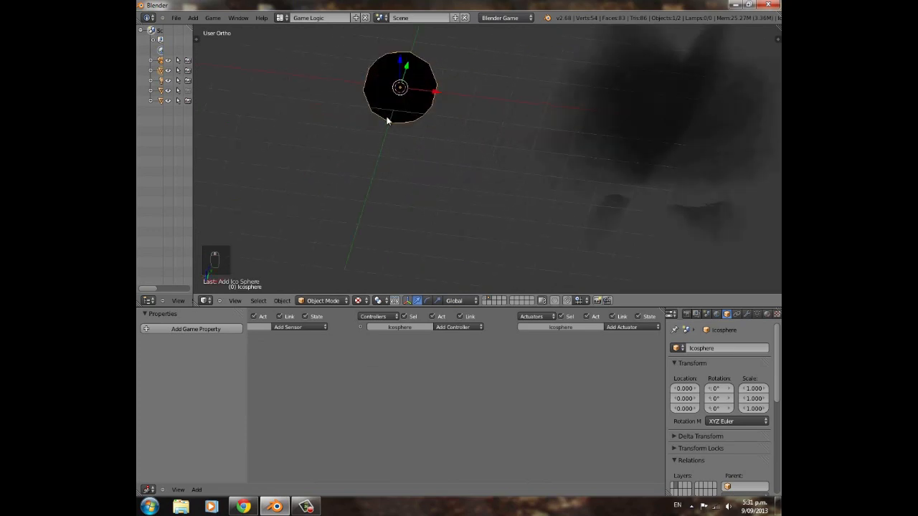
pyautogui.keyDown('shift'); pyautogui.moveTo(387, 117); pyautogui.dragTo(447, 218, button='middle'); pyautogui.keyUp('shift')
pyautogui.scroll(1, 448, 217)
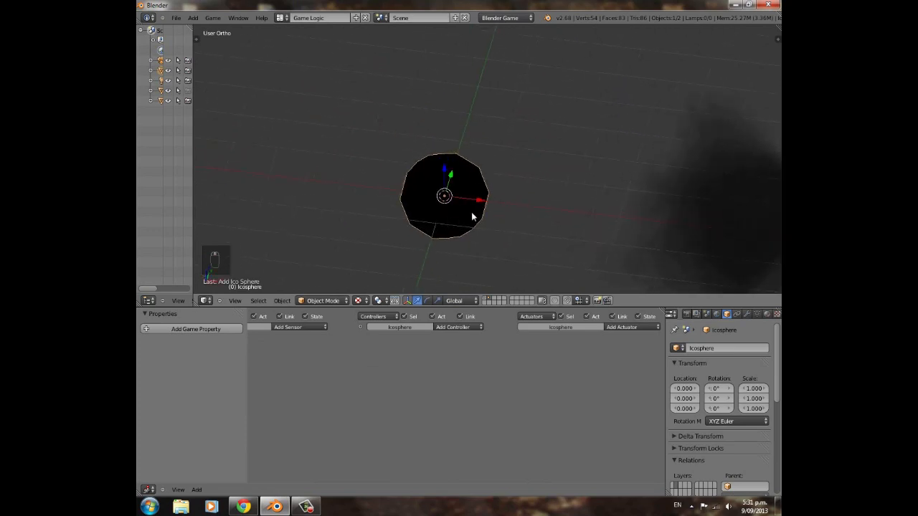
# Scale the icosphere to about 1.93 and name it fire.
pyautogui.press('s')
pyautogui.click(565, 198)
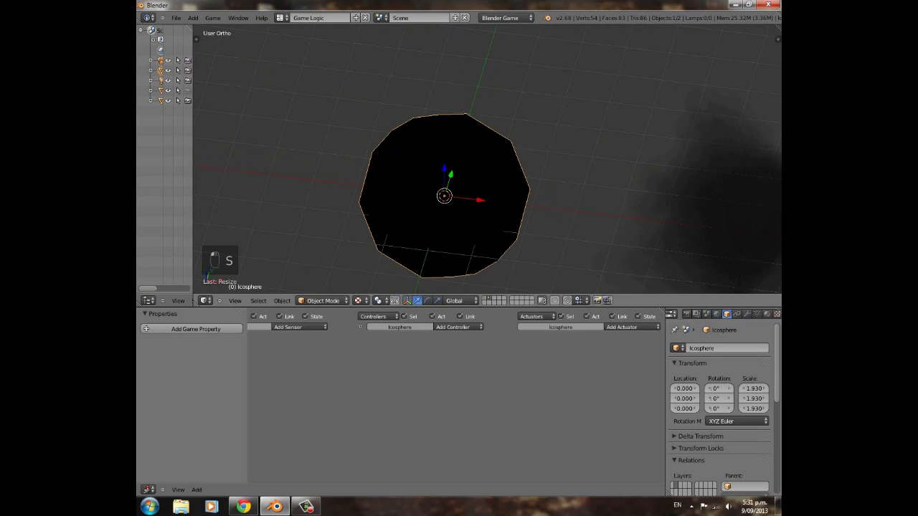
pyautogui.write('fire')
pyautogui.press('Return')
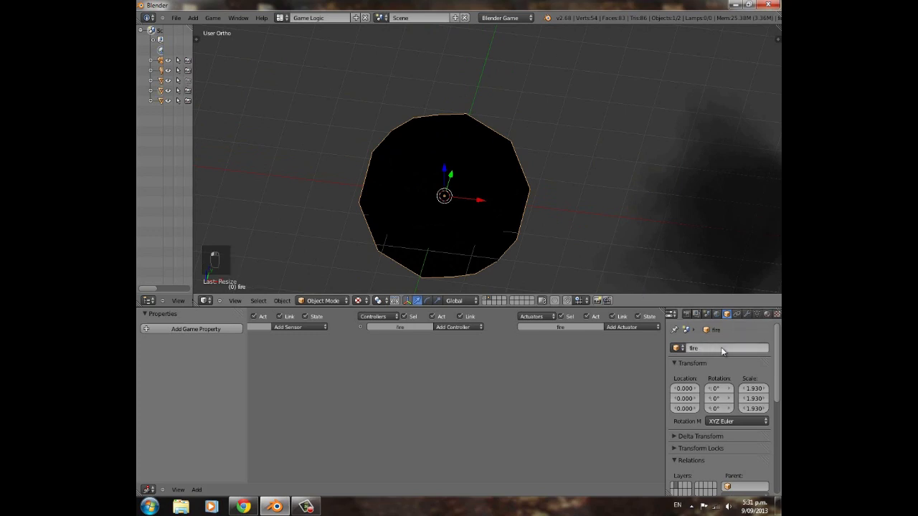
# Give the fire icosphere a new material with specular intensity 0.
pyautogui.click(766, 314)
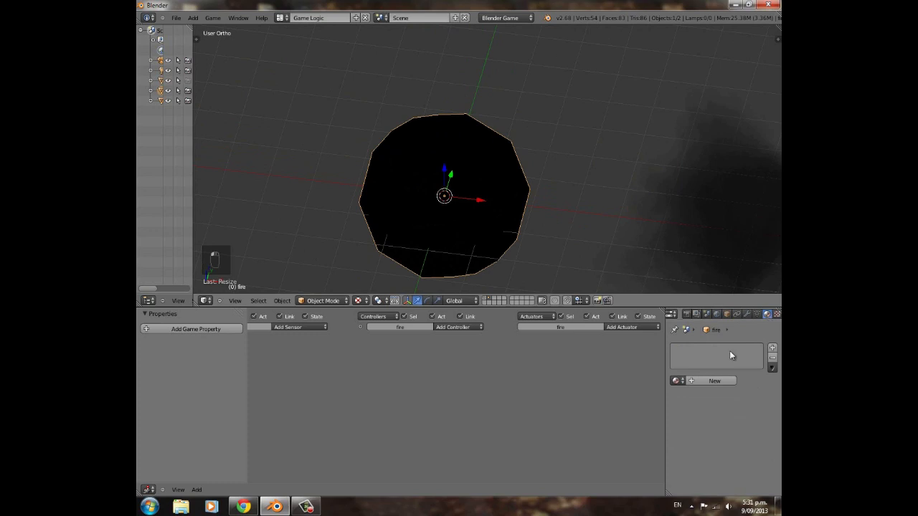
pyautogui.click(716, 381)
pyautogui.scroll(-5, 715, 421)
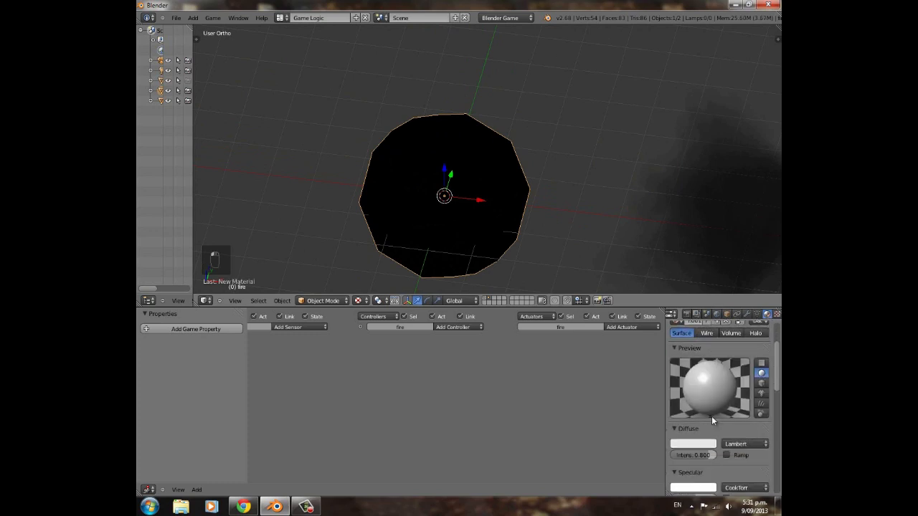
pyautogui.moveTo(707, 435)
pyautogui.mouseDown()
pyautogui.moveTo(685, 435)
pyautogui.moveTo(701, 435)
pyautogui.mouseUp()
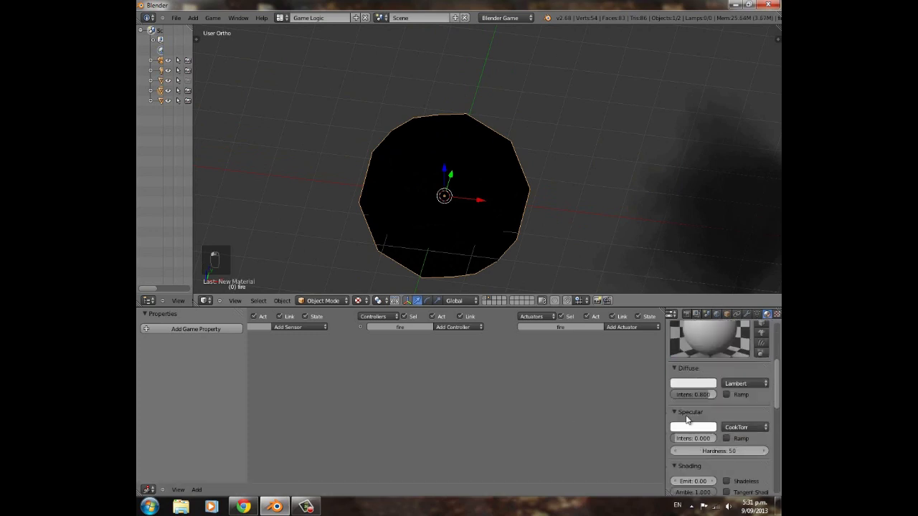
# Enable Object Color and Z Transparency on the fire material and set its alpha to 0.
pyautogui.scroll(-4, 701, 434)
pyautogui.scroll(-3, 689, 439)
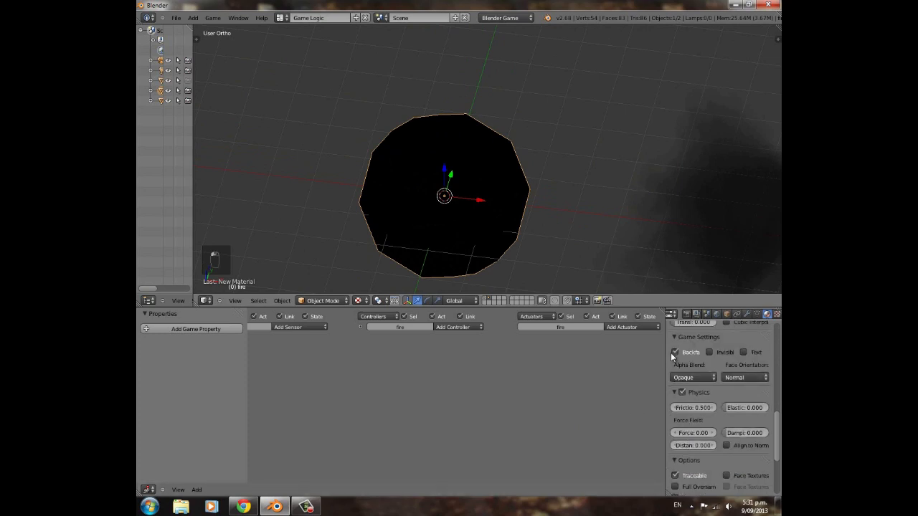
pyautogui.scroll(-3, 693, 423)
pyautogui.scroll(-3, 695, 434)
pyautogui.click(681, 478)
pyautogui.click(675, 478)
pyautogui.scroll(-2, 706, 479)
pyautogui.moveTo(762, 474); pyautogui.dragTo(539, 449)
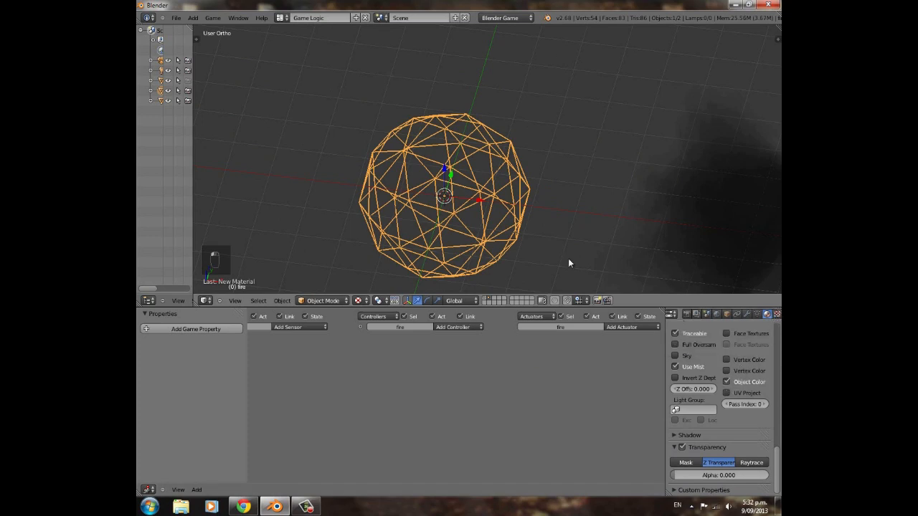
# Add a new Image or Movie texture to the fire material and set its mapping coordinates to UV.
pyautogui.click(777, 315)
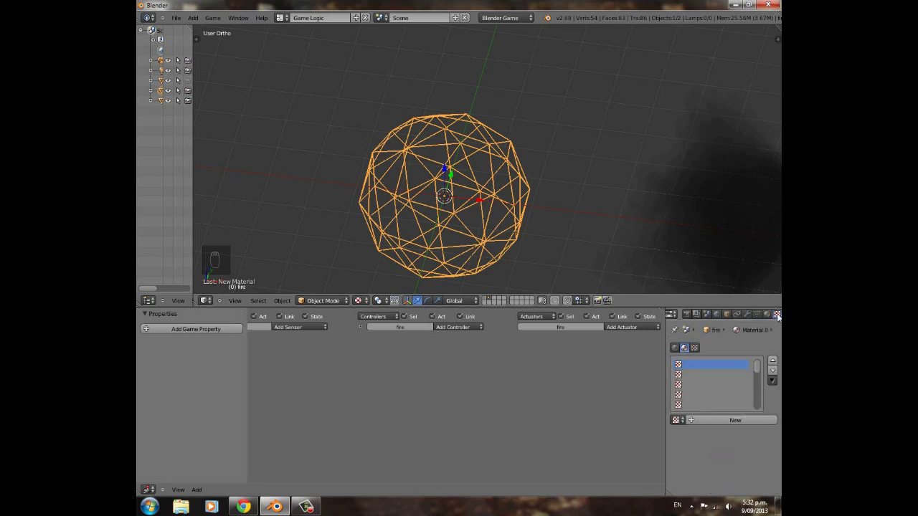
pyautogui.click(734, 421)
pyautogui.click(731, 433)
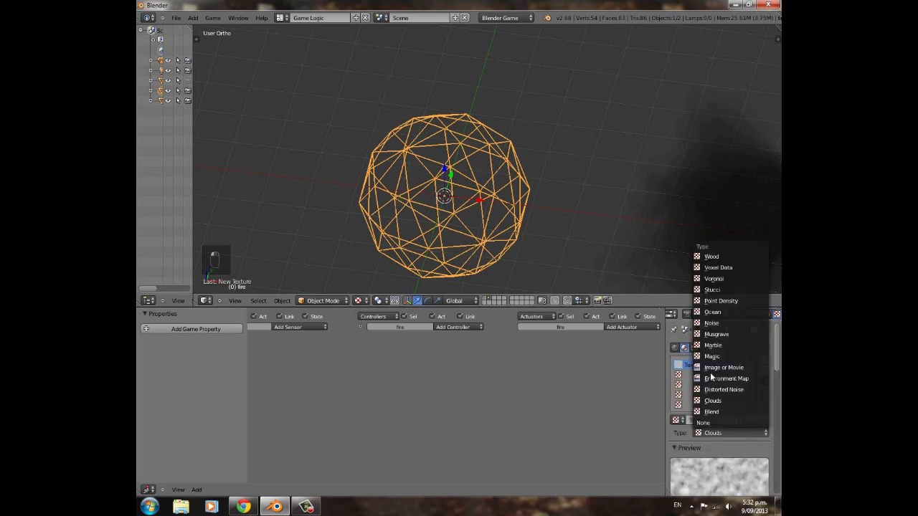
pyautogui.click(714, 368)
pyautogui.scroll(-10, 715, 414)
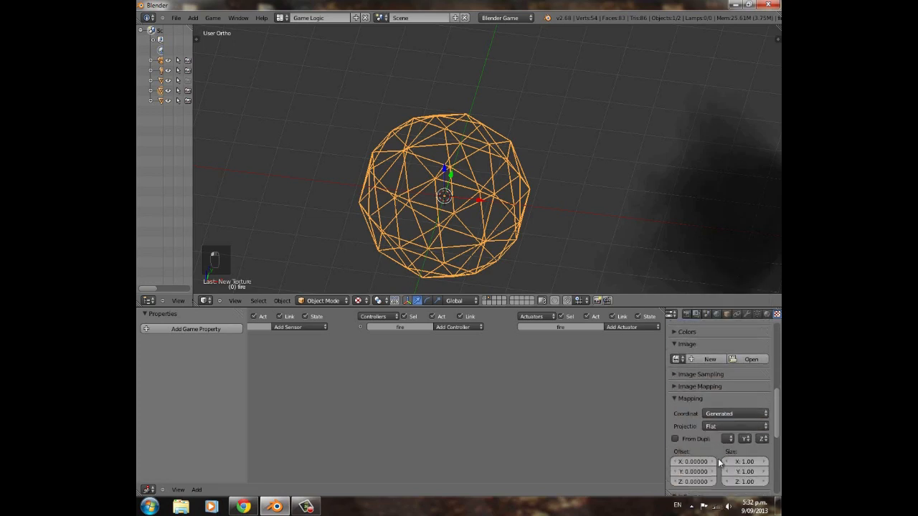
pyautogui.click(714, 414)
# Look through the image thumbnails in the Downloads folder for a fire texture.
pyautogui.click(751, 359)
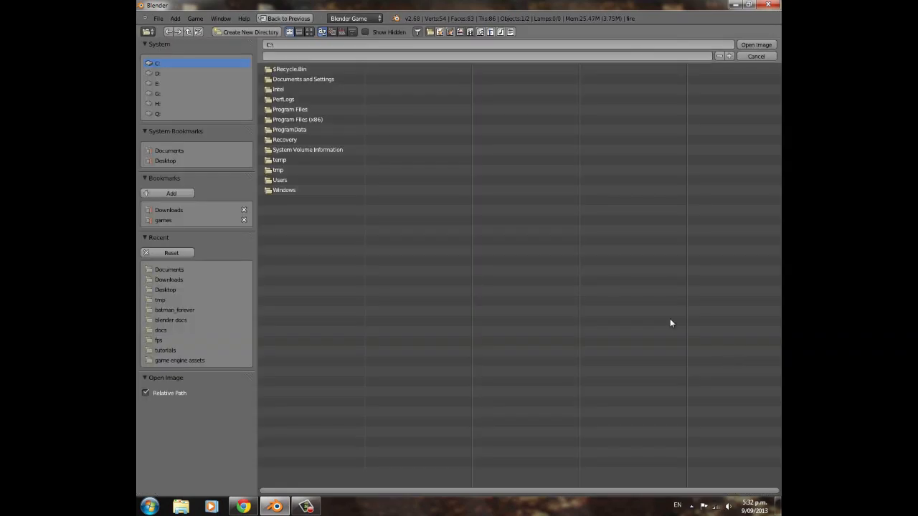
pyautogui.click(170, 210)
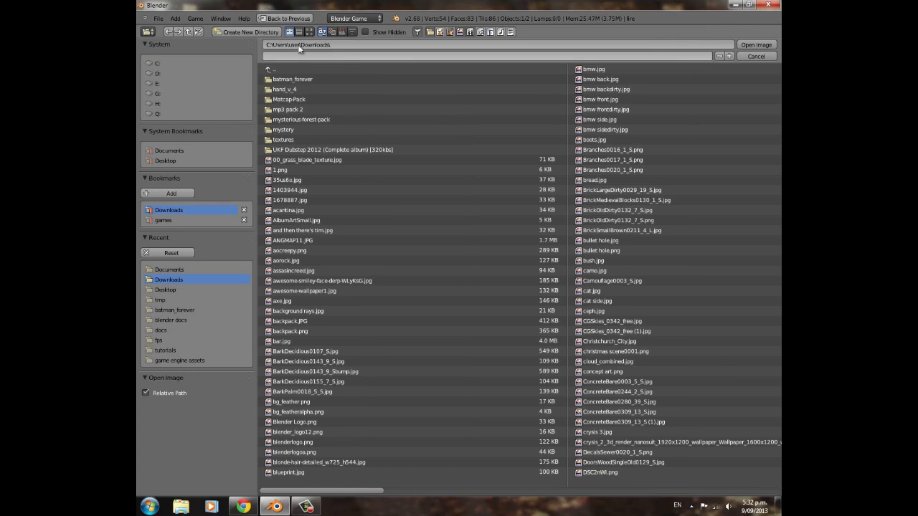
pyautogui.click(309, 32)
pyautogui.scroll(-10, 527, 286)
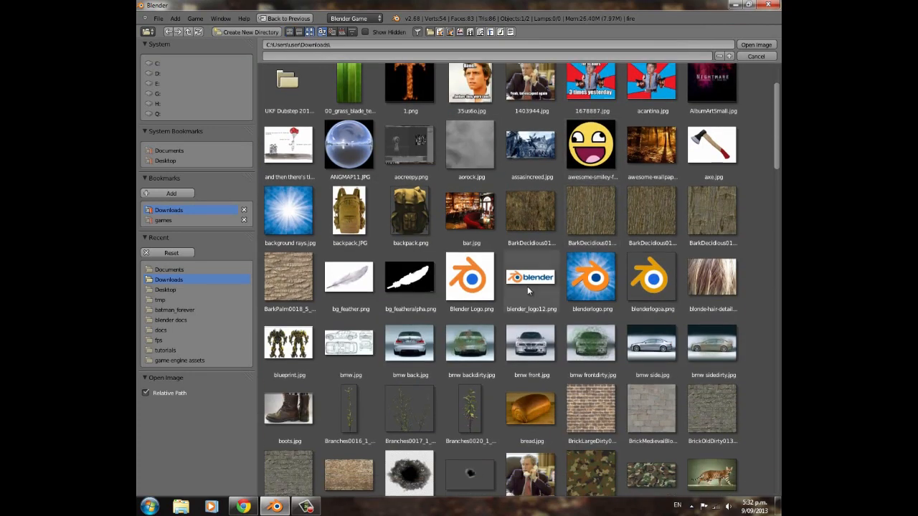
pyautogui.scroll(-5, 521, 294)
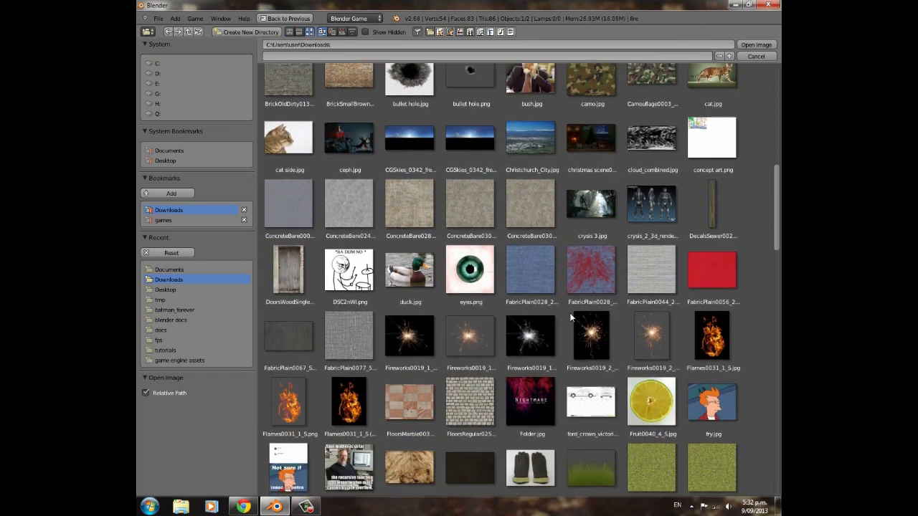
pyautogui.scroll(-2, 456, 361)
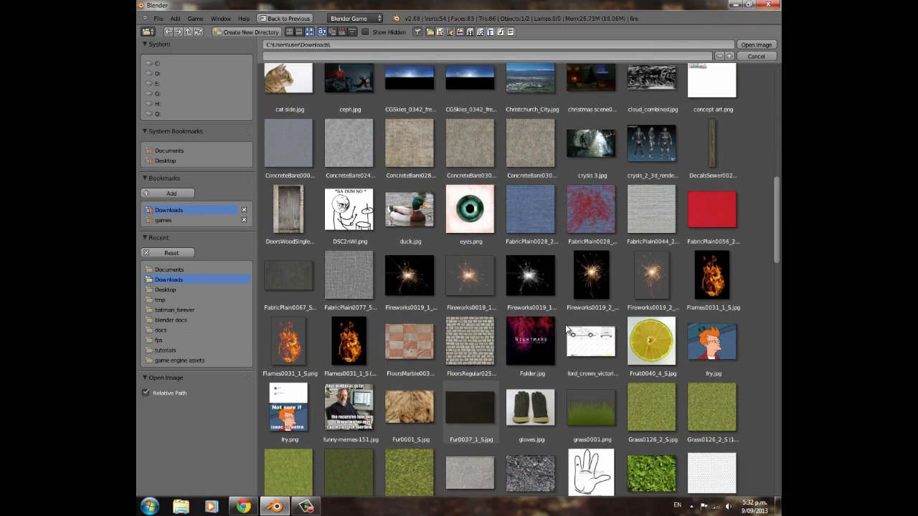
pyautogui.click(756, 56)
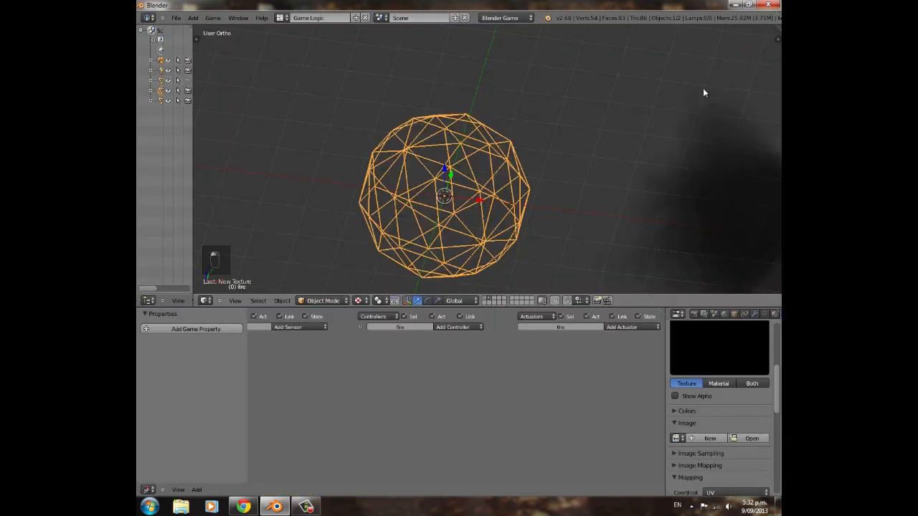
# Switch to Chrome and browse the Flames subcategory of the Fire textures on cgtextures.com for a fire image.
pyautogui.click(244, 507)
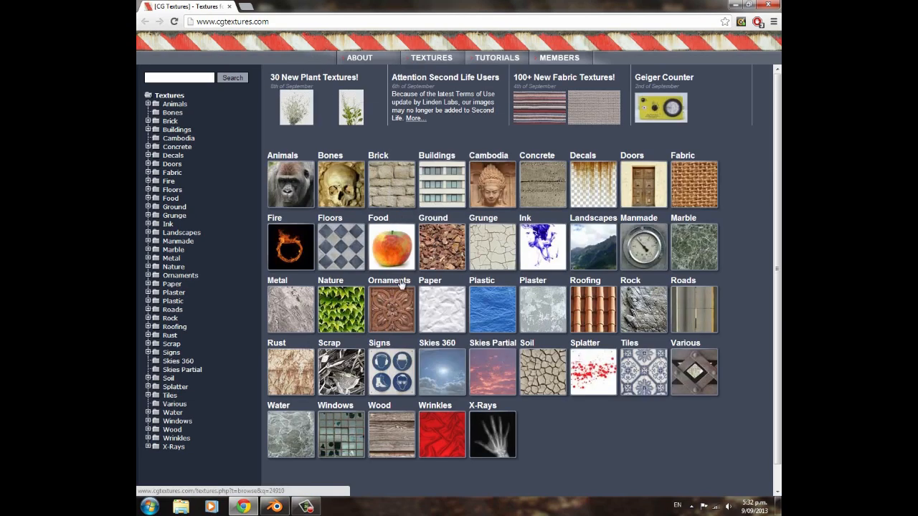
pyautogui.scroll(-1, 494, 182)
pyautogui.scroll(1, 494, 182)
pyautogui.click(292, 248)
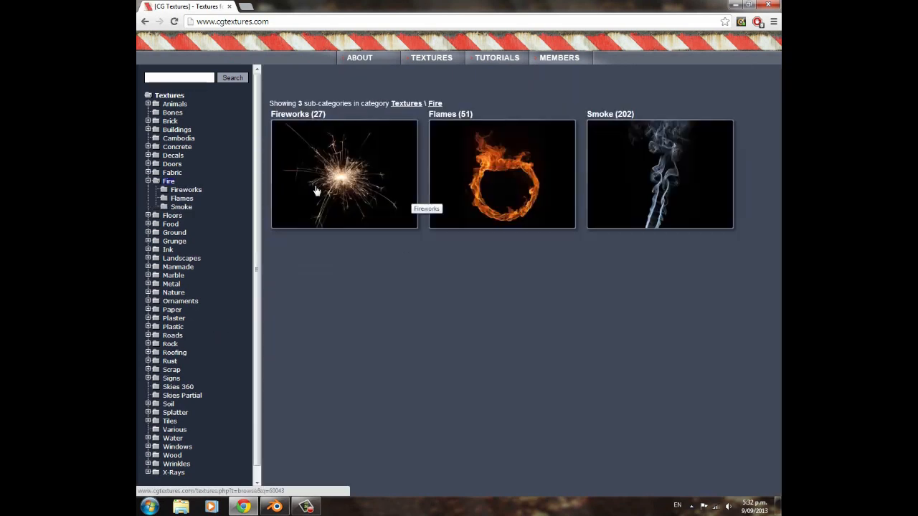
pyautogui.click(488, 171)
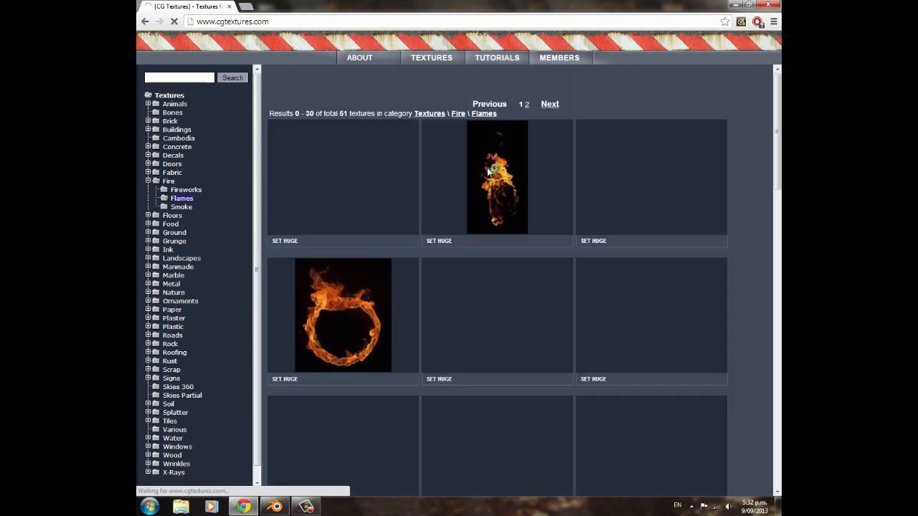
pyautogui.scroll(-1, 560, 190)
pyautogui.scroll(-10, 533, 287)
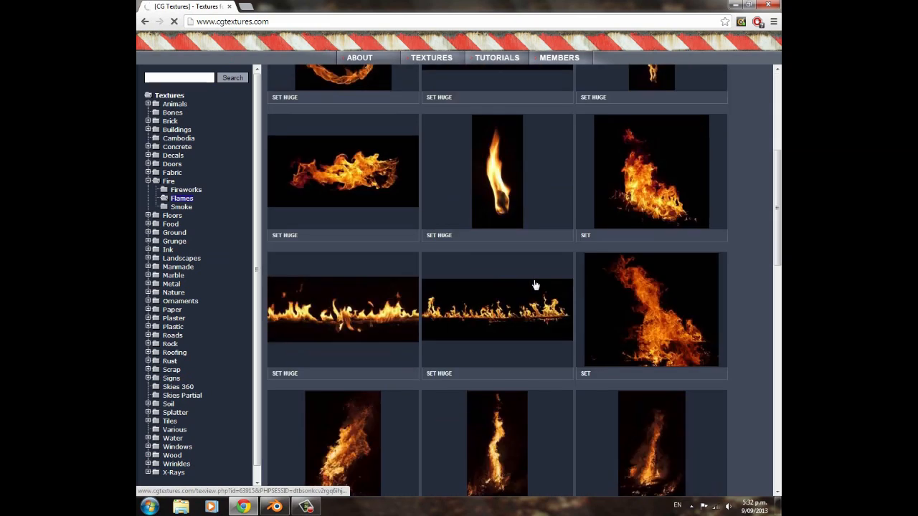
pyautogui.scroll(-4, 546, 286)
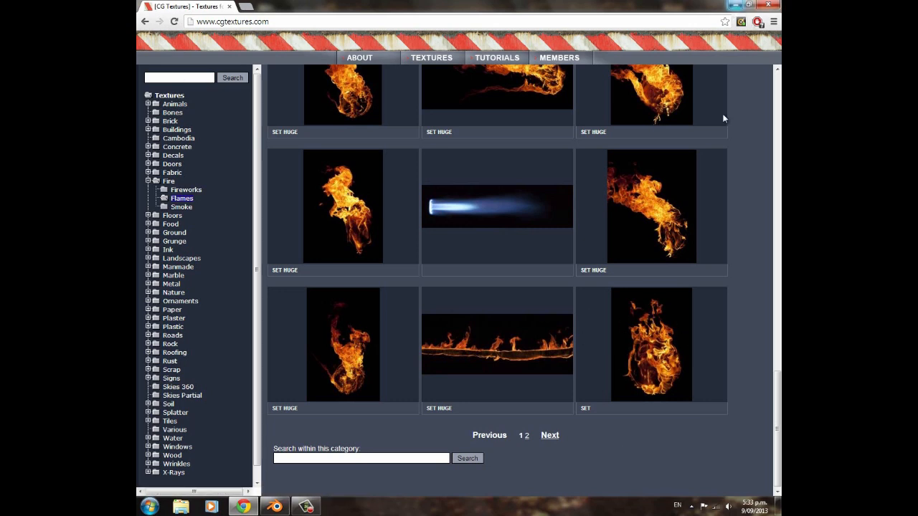
# View the image set of the Flames0031 texture, and close its page and the browser.
pyautogui.click(634, 330)
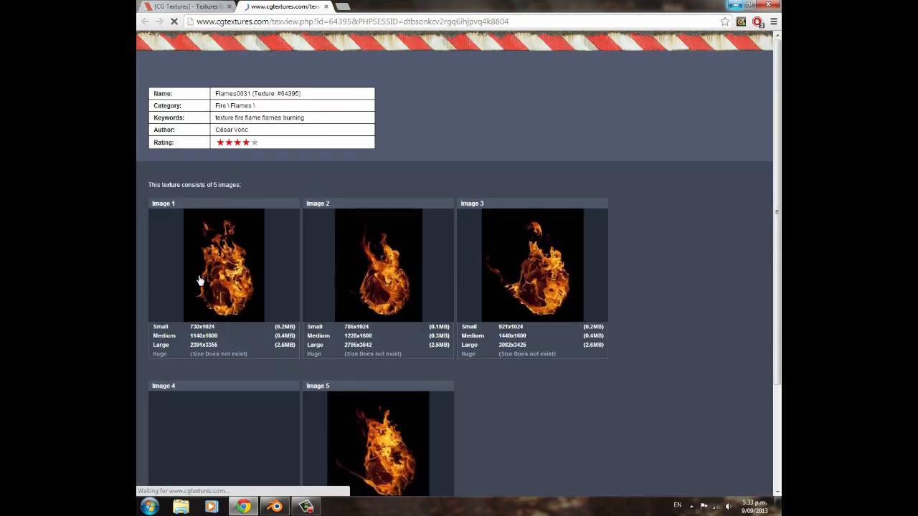
pyautogui.moveTo(213, 267)
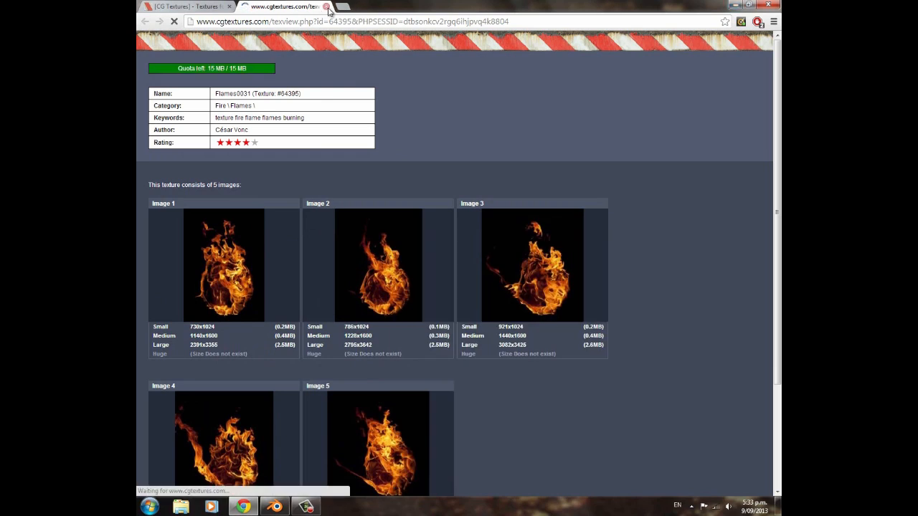
pyautogui.click(327, 7)
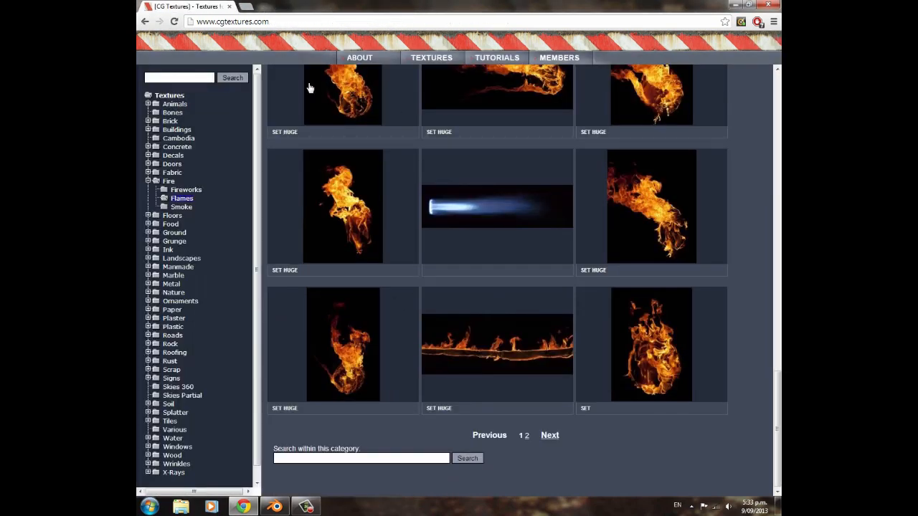
pyautogui.click(768, 5)
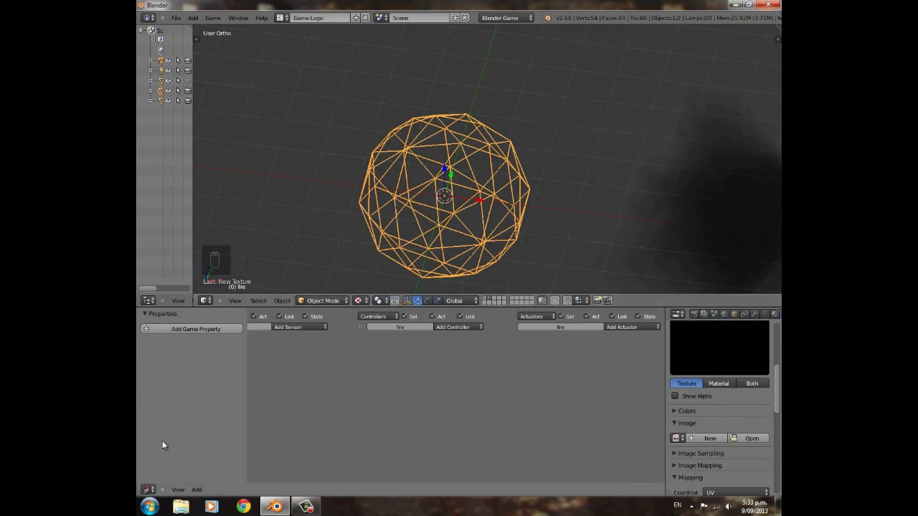
# Find GIMP among the installed programs and launch it.
pyautogui.click(143, 507)
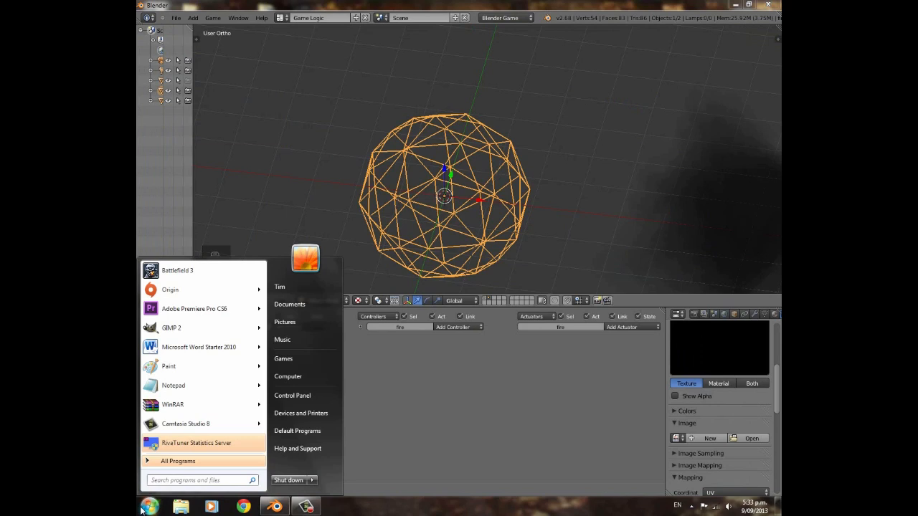
pyautogui.write('ble')
pyautogui.press('BackSpace')
pyautogui.press('BackSpace')
pyautogui.press('BackSpace')
pyautogui.write('gim')
pyautogui.click(143, 507)
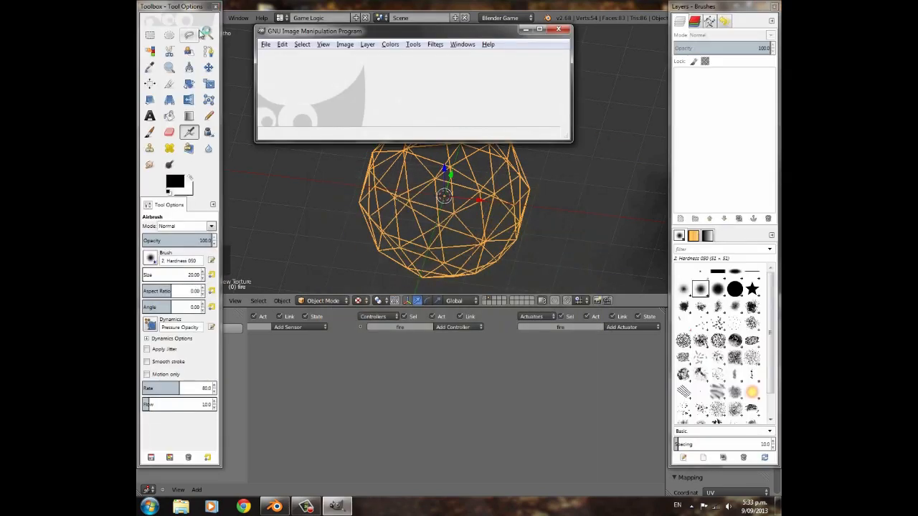
# Bring up the Open Image dialog in GIMP to choose an existing image file.
pyautogui.click(266, 45)
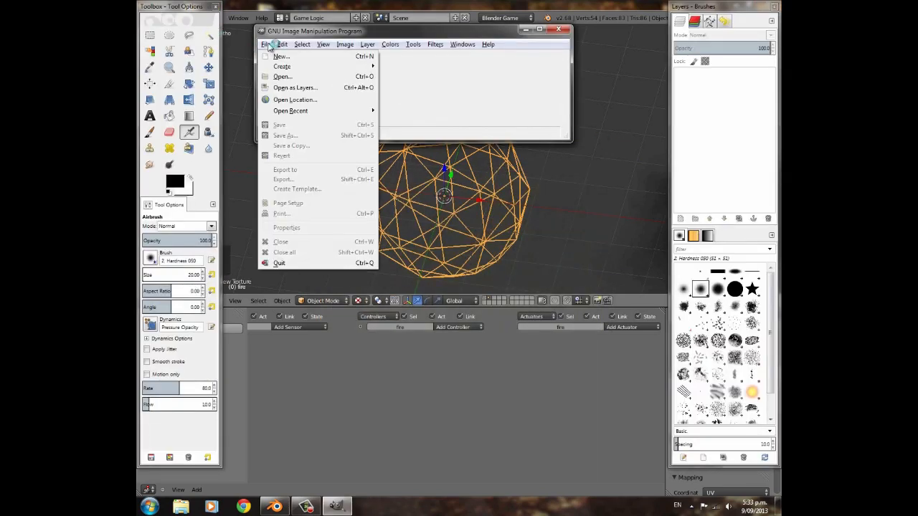
pyautogui.click(297, 76)
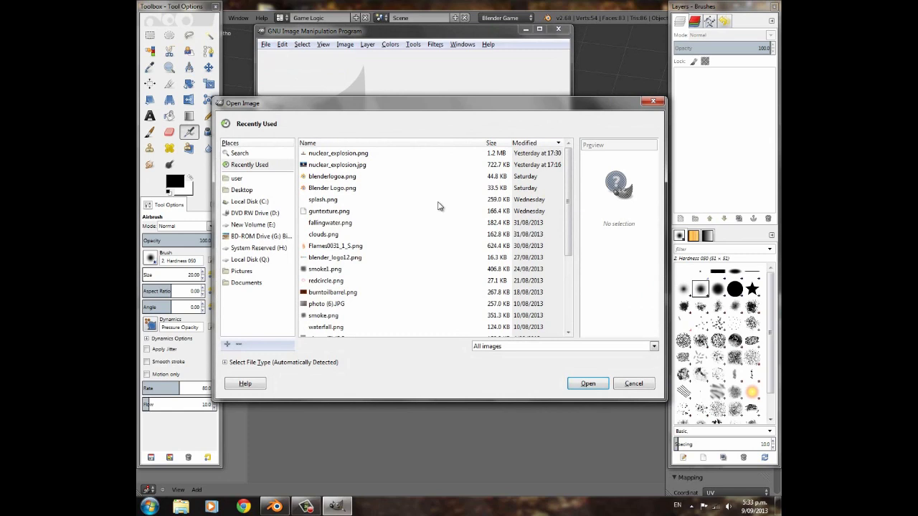
# Open the image Flames0031_1_S.jpg from the user's Downloads folder.
pyautogui.click(249, 203)
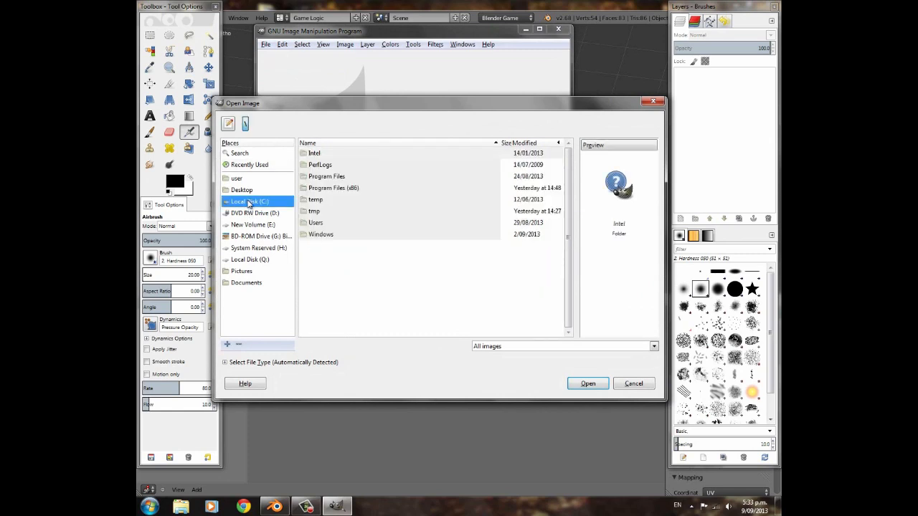
pyautogui.click(244, 179)
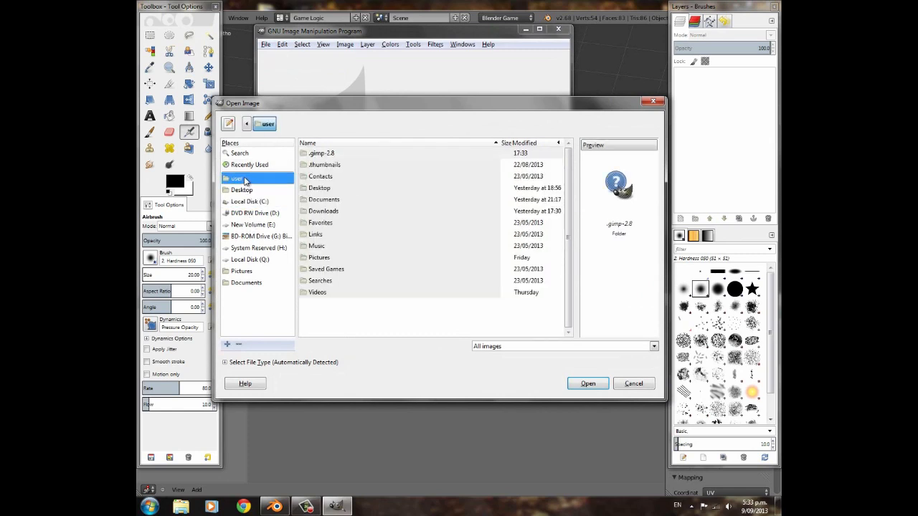
pyautogui.doubleClick(323, 210)
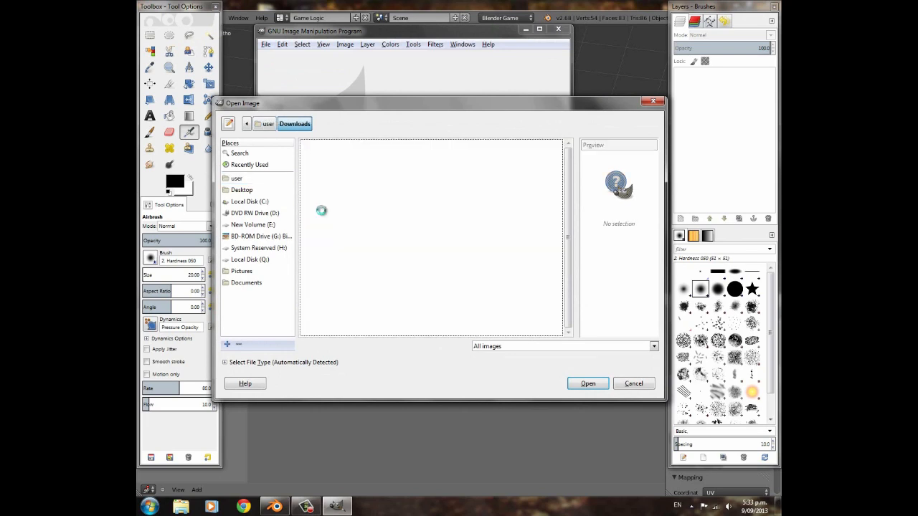
pyautogui.moveTo(568, 160); pyautogui.dragTo(575, 219)
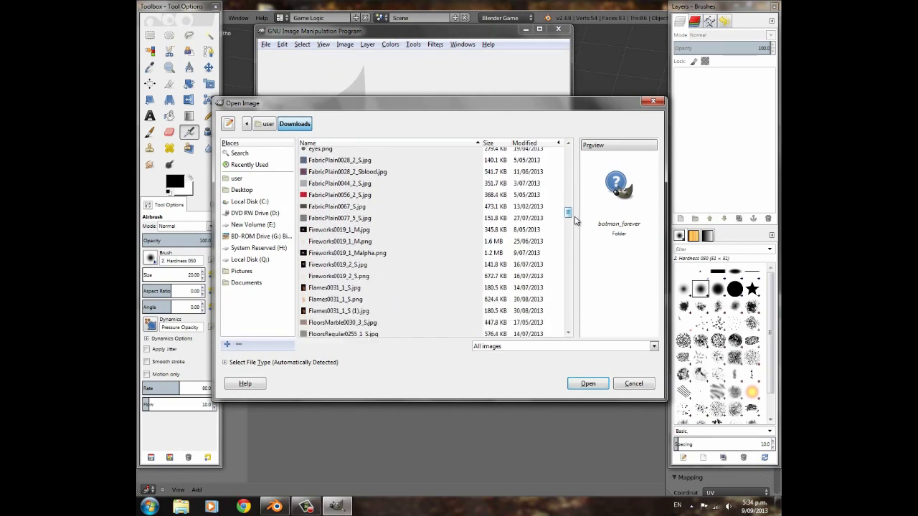
pyautogui.click(335, 289)
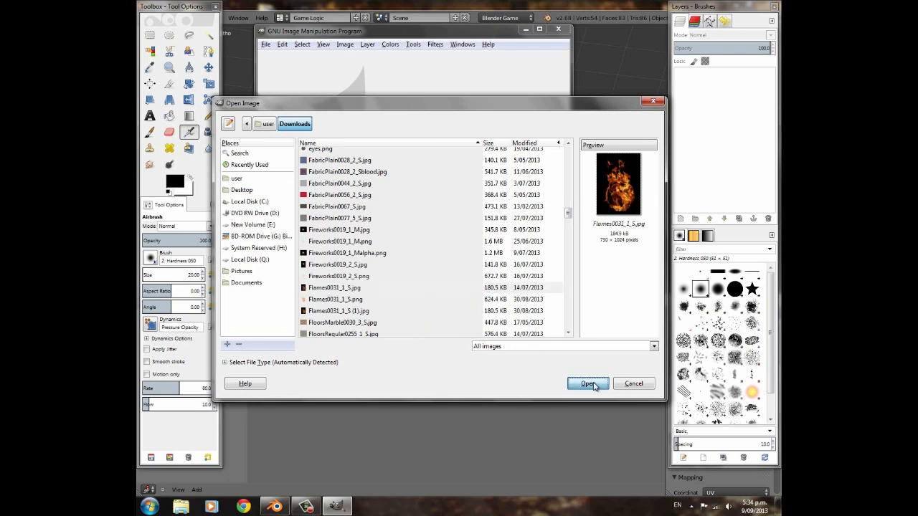
pyautogui.click(592, 382)
# Apply Color to Alpha to the flame image with black (000000) as the colour made transparent.
pyautogui.click(390, 45)
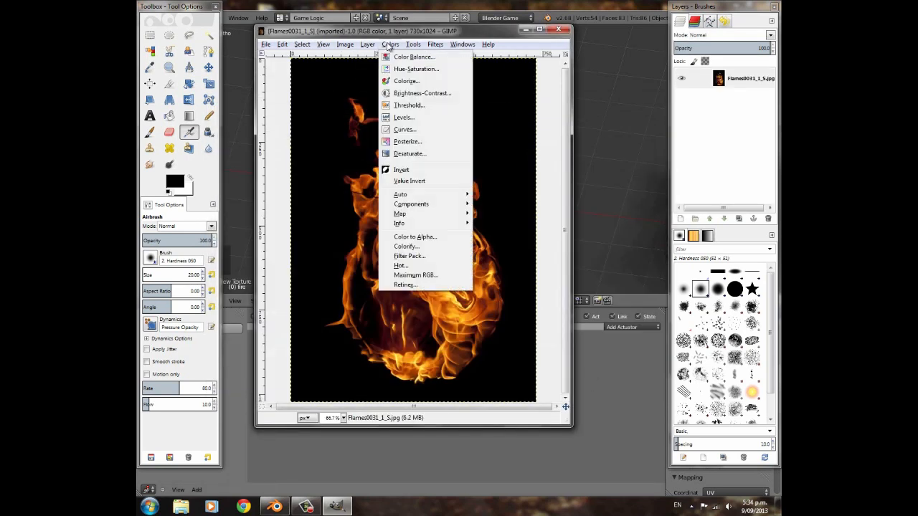
pyautogui.click(415, 237)
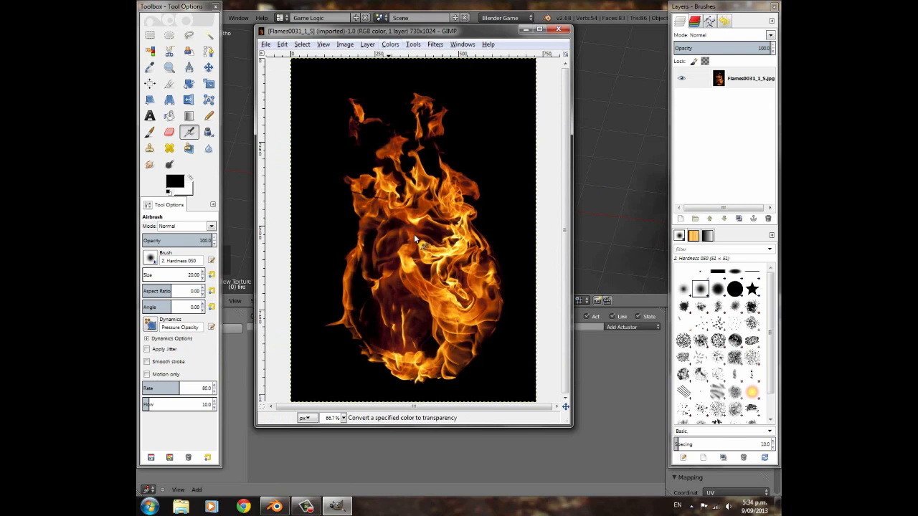
pyautogui.click(309, 262)
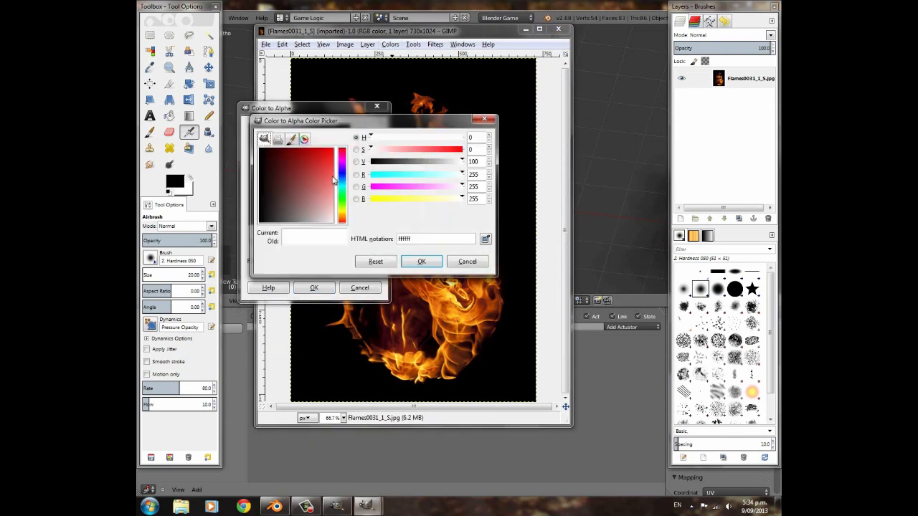
pyautogui.moveTo(398, 166); pyautogui.dragTo(326, 154)
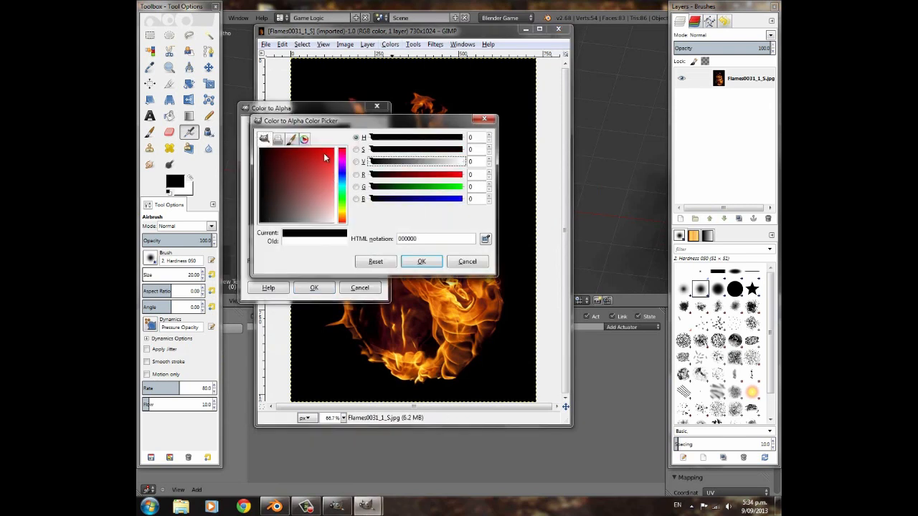
pyautogui.click(431, 262)
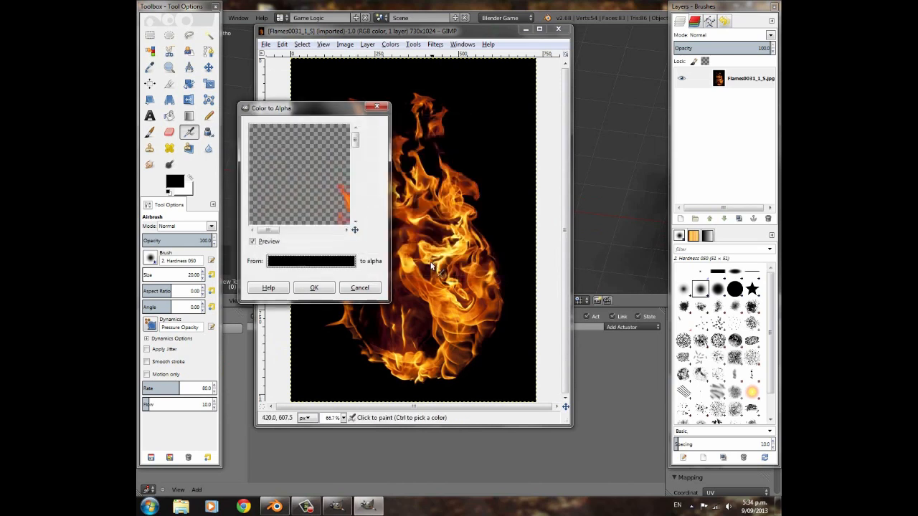
pyautogui.click(319, 288)
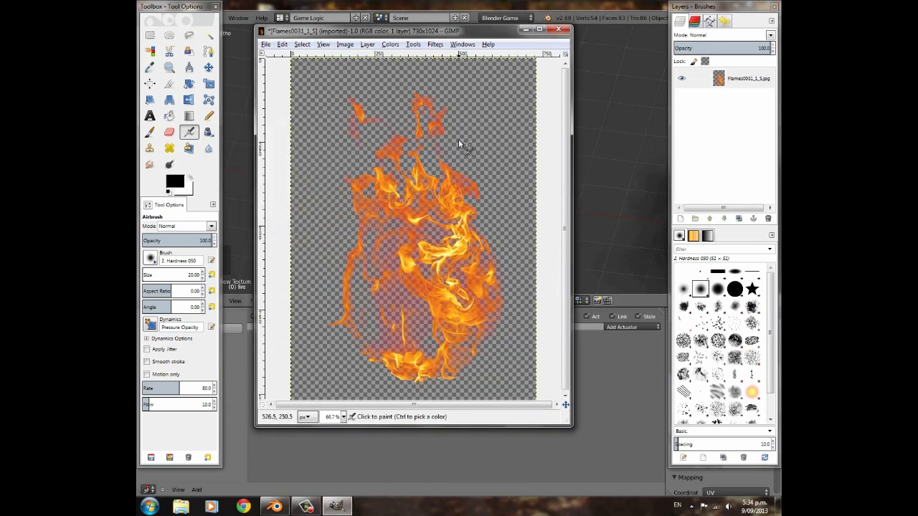
# Try to export the transparent flame image as Flames0031_1_S.png in the Downloads folder.
pyautogui.click(265, 45)
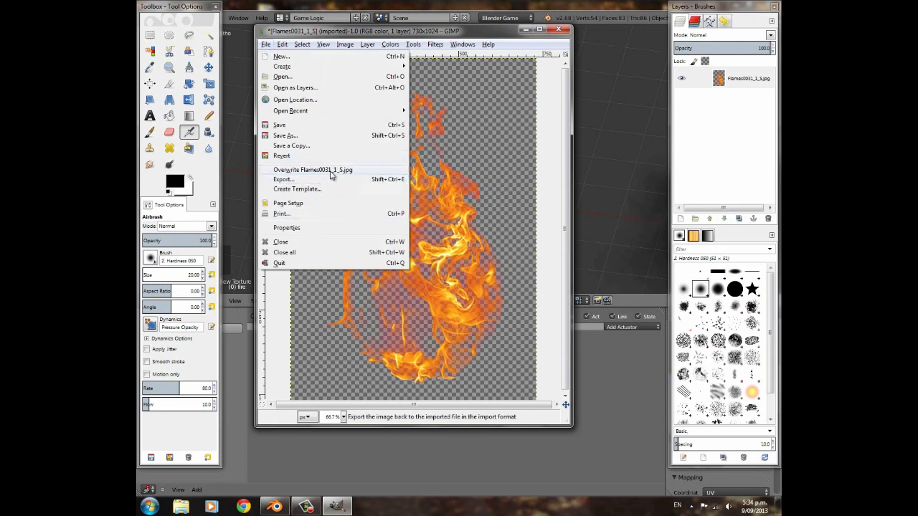
pyautogui.click(310, 179)
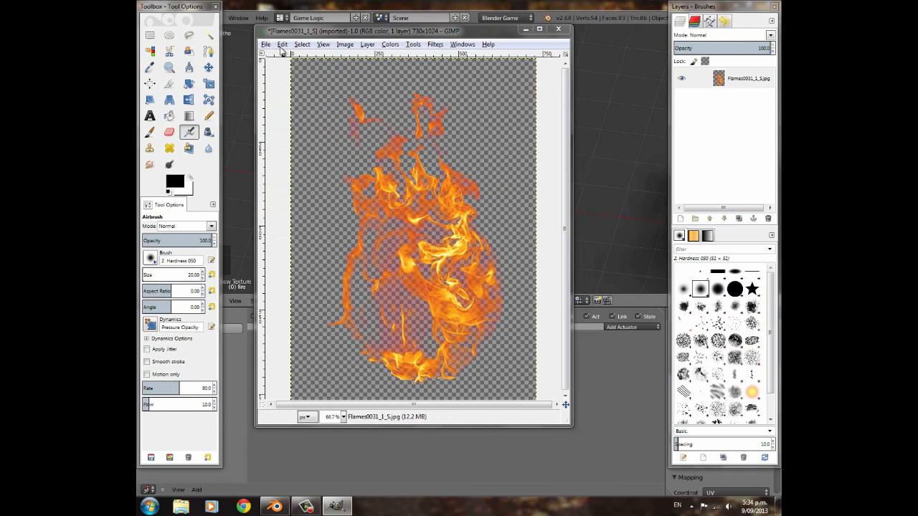
pyautogui.click(267, 45)
pyautogui.click(283, 177)
pyautogui.click(312, 54)
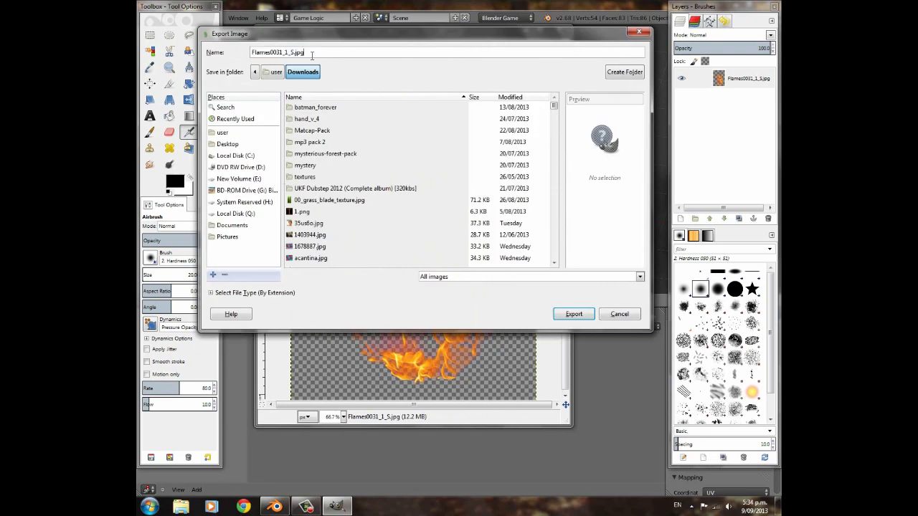
pyautogui.press('BackSpace')
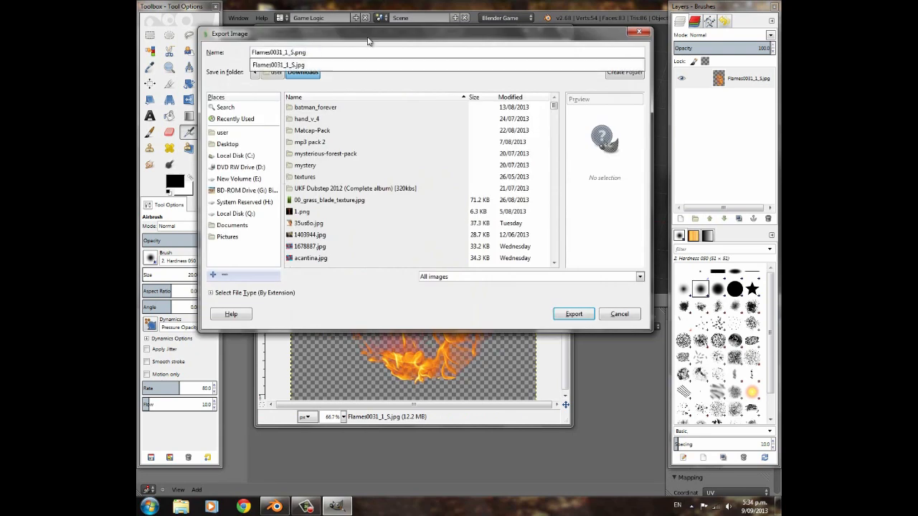
pyautogui.click(369, 39)
pyautogui.click(574, 314)
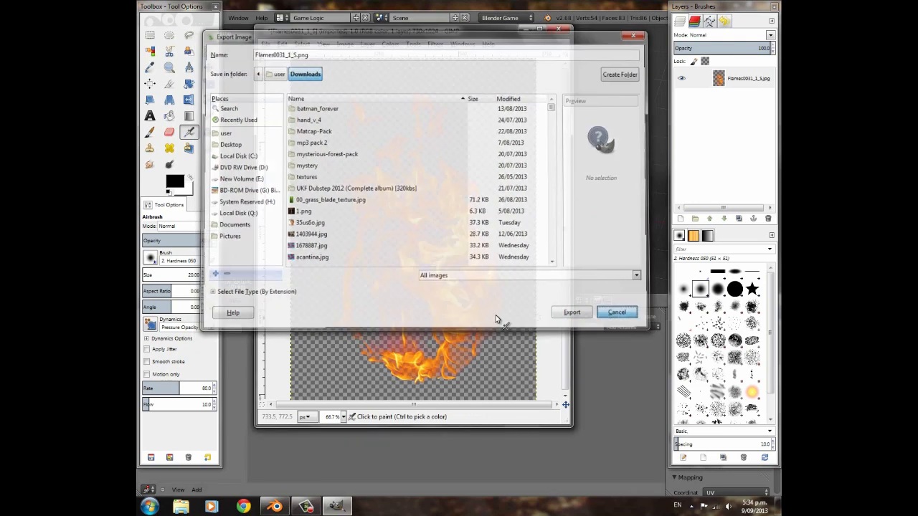
# Close the flame image without saving, quit GIMP and return to Blender.
pyautogui.click(560, 31)
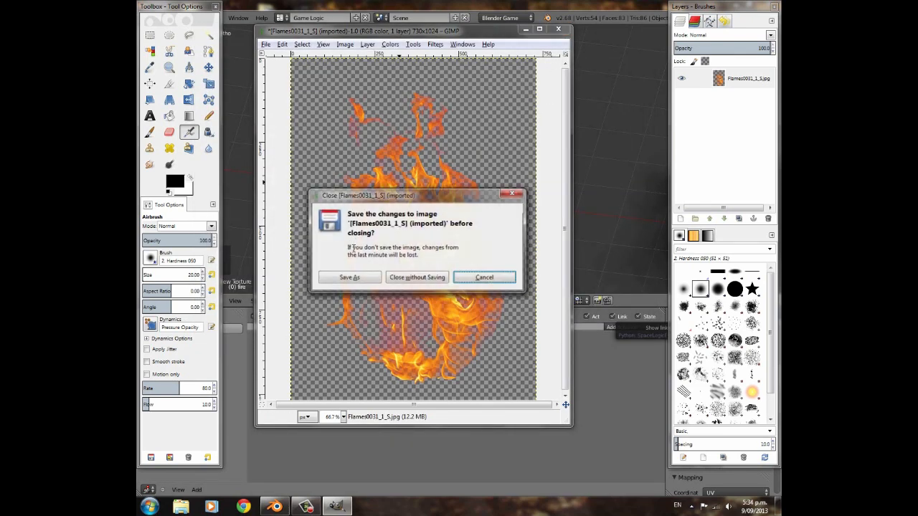
pyautogui.click(430, 276)
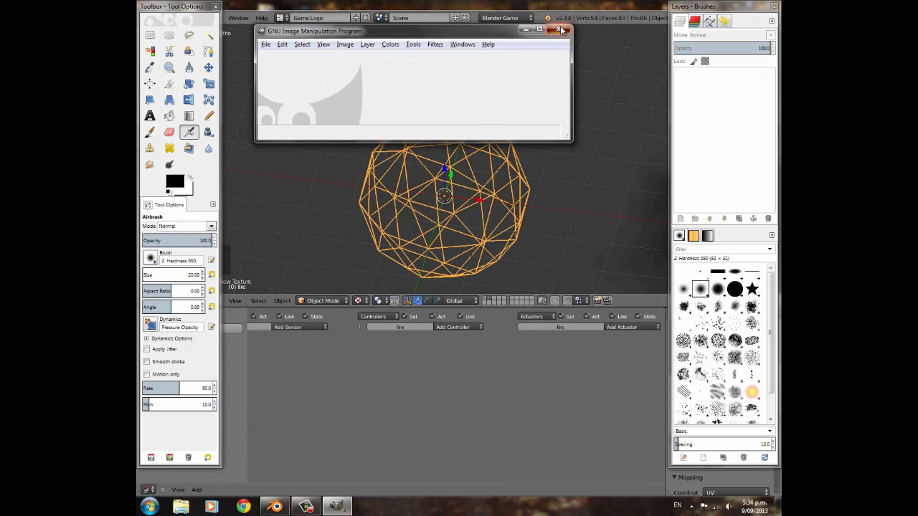
pyautogui.click(558, 30)
# Load Flames0031_1_S.png from the Downloads folder as the image of the fire sphere's texture, browsing files as thumbnails.
pyautogui.scroll(-3, 728, 466)
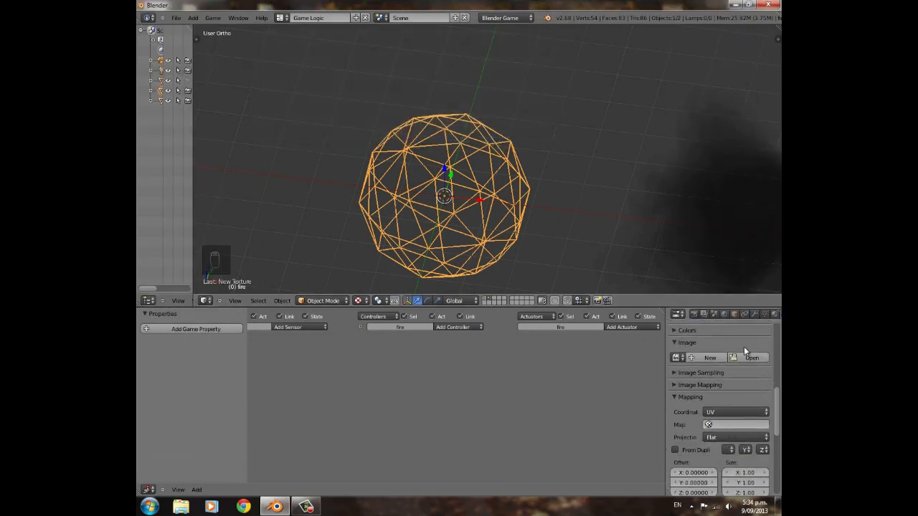
pyautogui.click(168, 210)
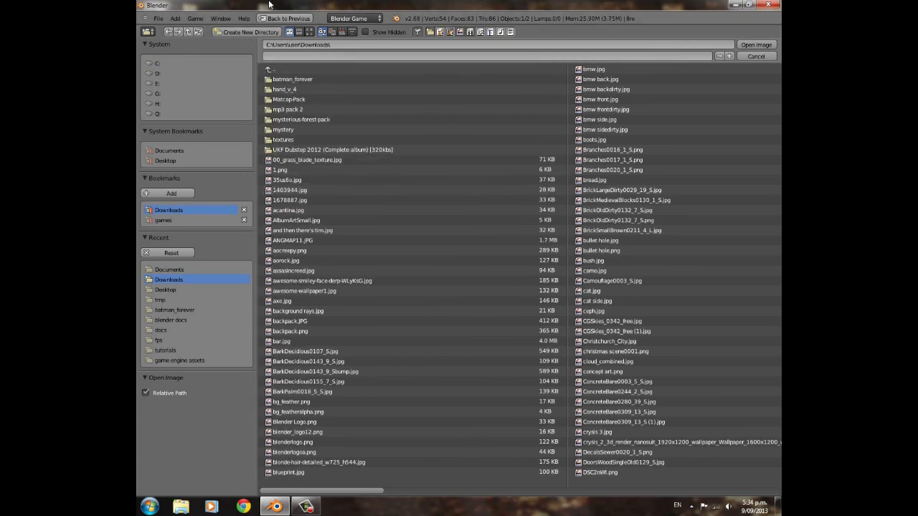
pyautogui.click(309, 31)
pyautogui.scroll(-12, 627, 232)
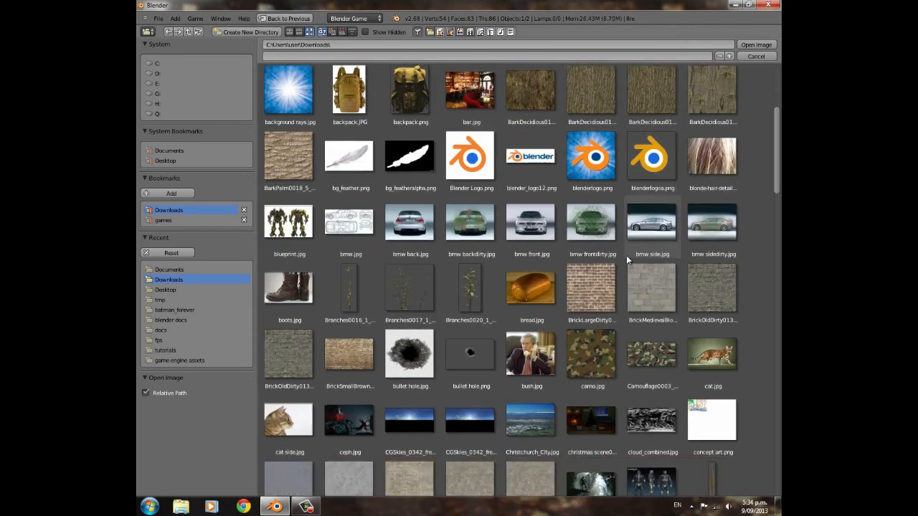
pyautogui.scroll(-2, 601, 283)
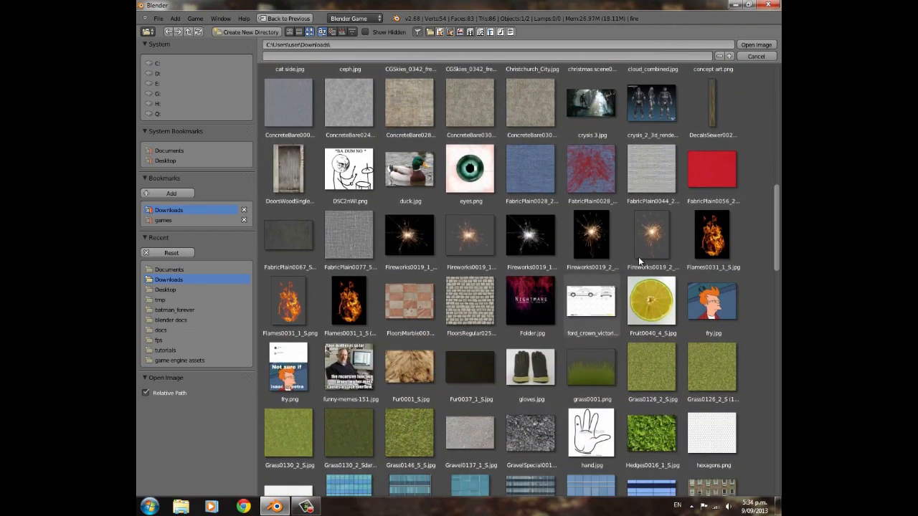
pyautogui.click(305, 284)
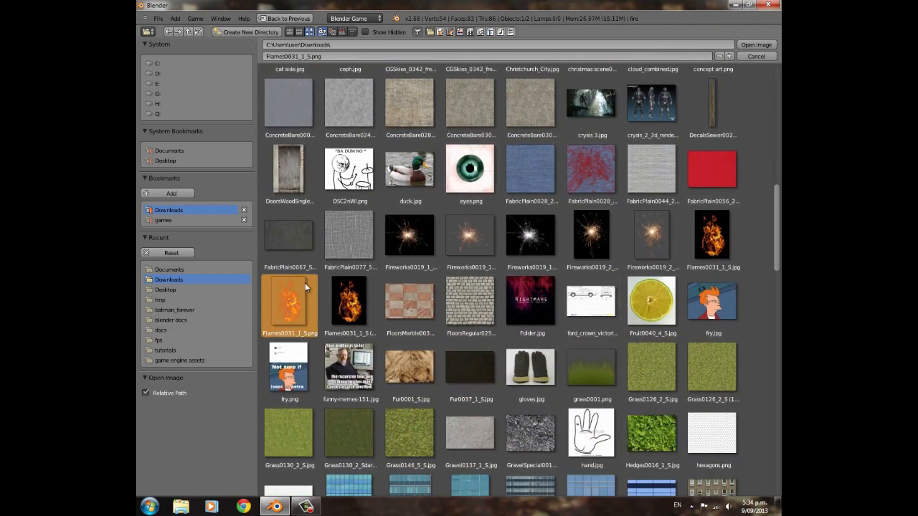
pyautogui.click(757, 45)
# Make the fire texture also influence the material's diffuse alpha.
pyautogui.scroll(-8, 748, 426)
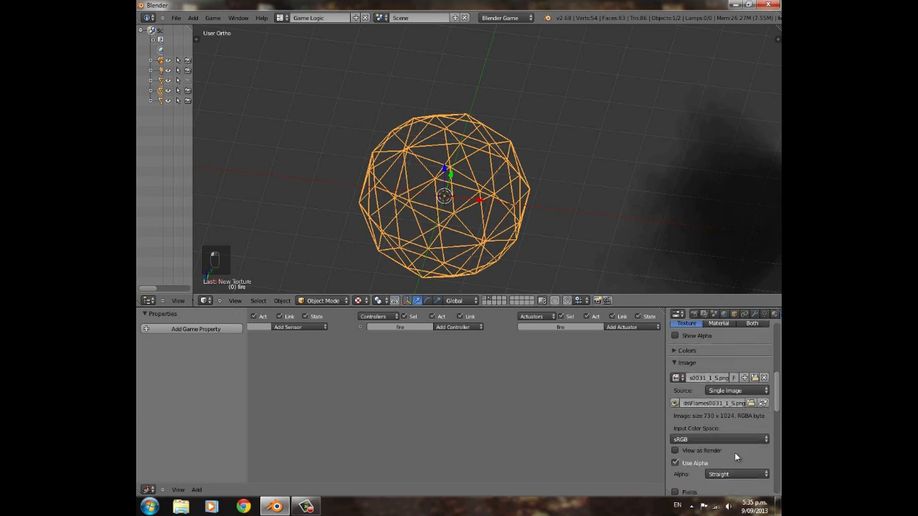
pyautogui.scroll(4, 733, 450)
pyautogui.scroll(-5, 718, 447)
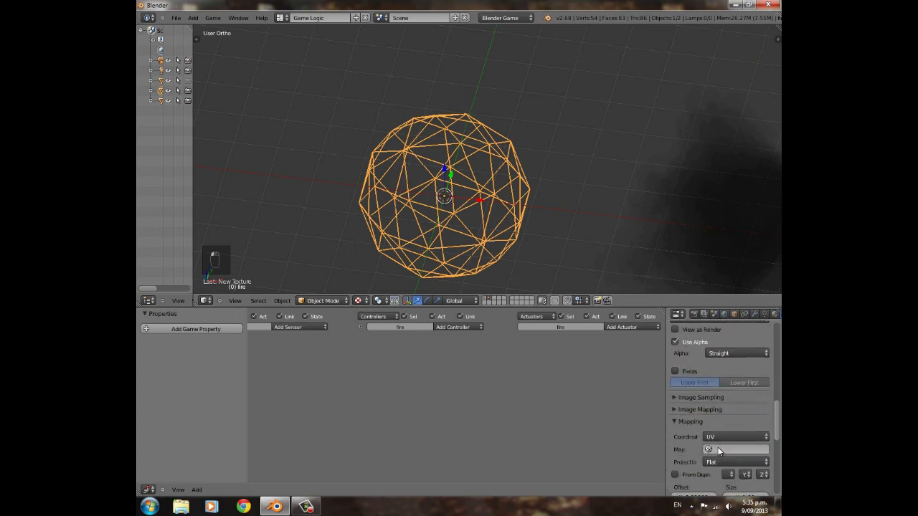
pyautogui.scroll(-4, 716, 398)
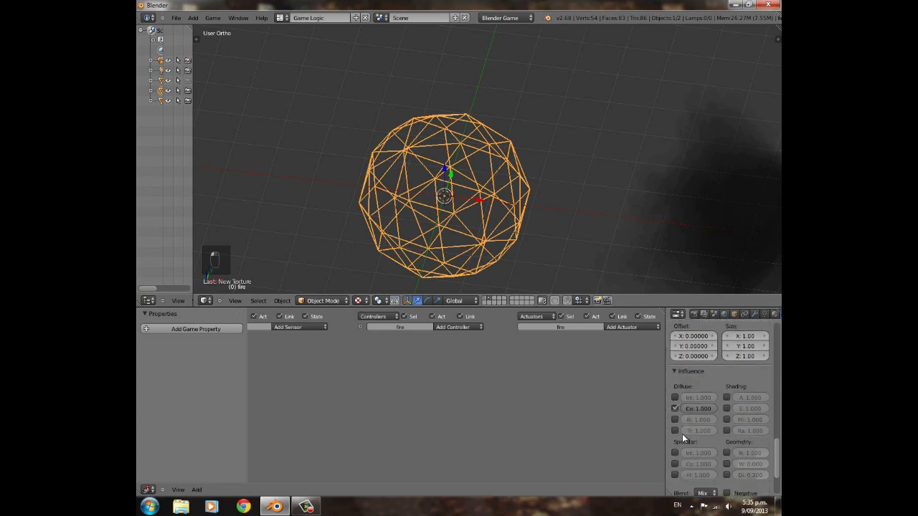
pyautogui.click(675, 419)
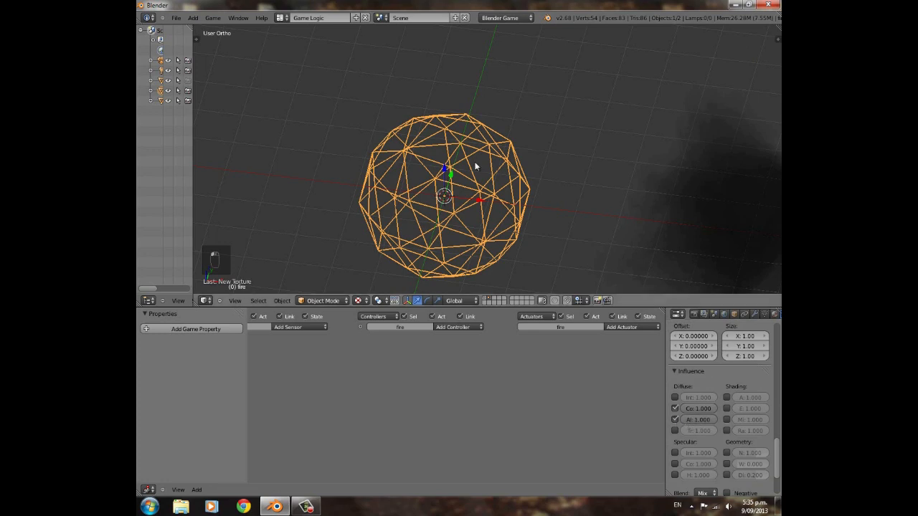
# UV-unwrap the whole fire sphere mesh with Sphere Projection and return to Object Mode.
pyautogui.moveTo(448, 170); pyautogui.dragTo(472, 170, button='middle')
pyautogui.press('Tab')
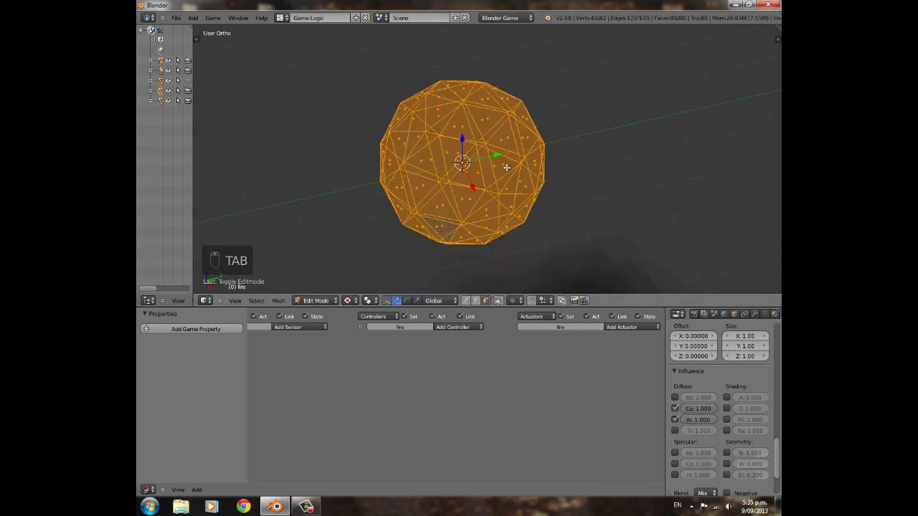
pyautogui.press('u')
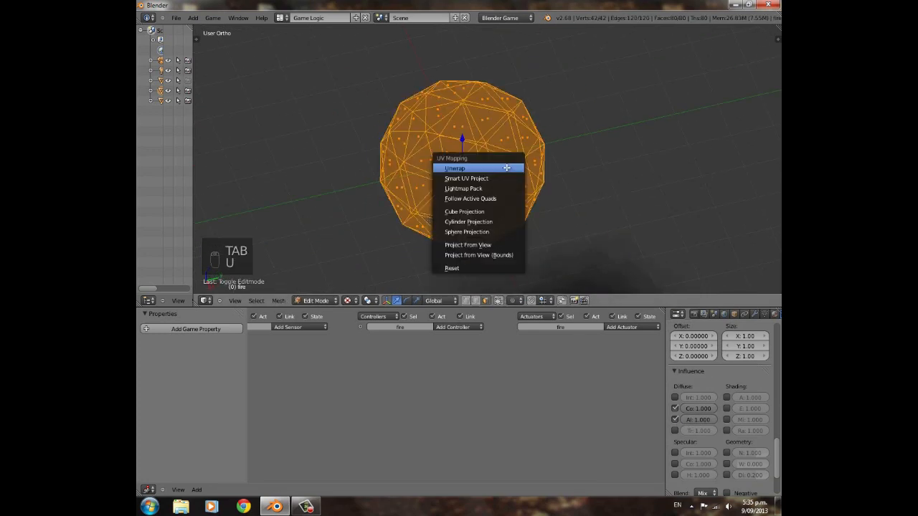
pyautogui.click(486, 232)
pyautogui.press('Tab')
pyautogui.moveTo(570, 174); pyautogui.dragTo(472, 142, button='middle')
pyautogui.press('Tab')
pyautogui.press('Tab')
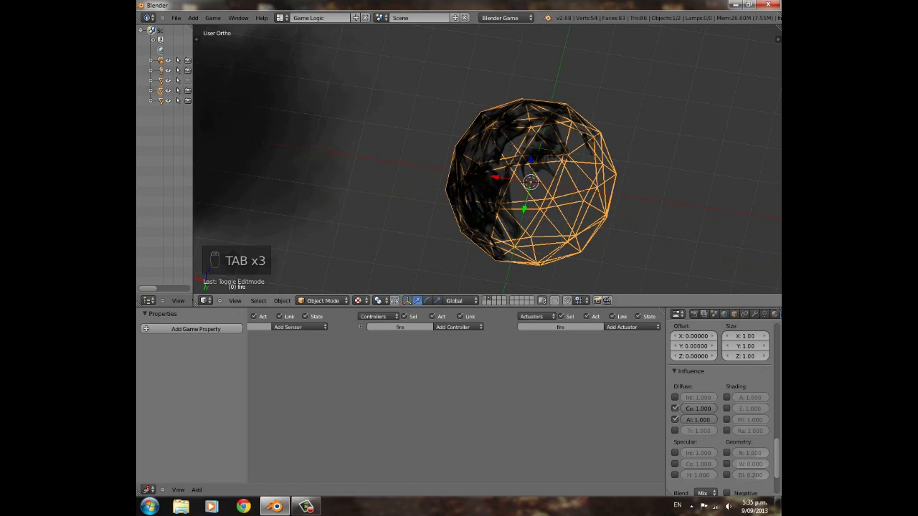
# Make the fire sphere's material Shadeless and check the flames on its surface.
pyautogui.click(773, 314)
pyautogui.scroll(7, 724, 367)
pyautogui.scroll(3, 717, 367)
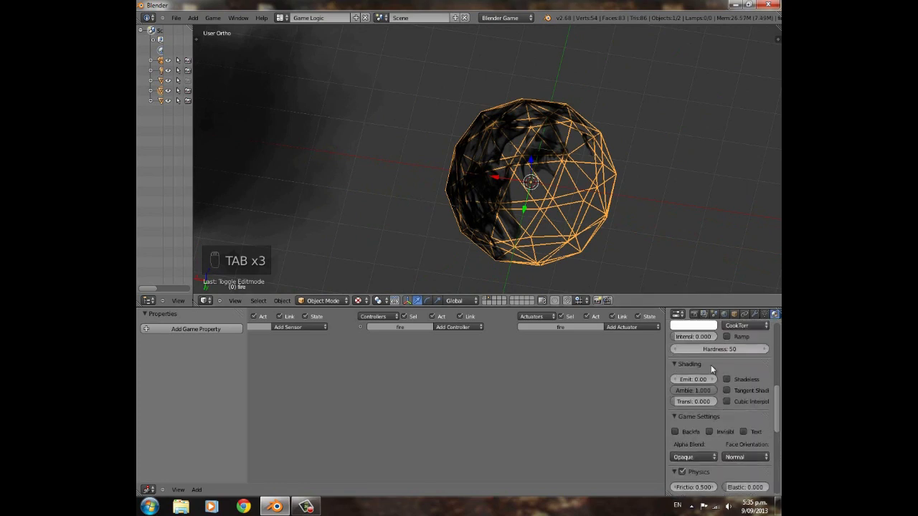
pyautogui.click(728, 381)
pyautogui.moveTo(394, 145); pyautogui.dragTo(696, 133, button='middle')
pyautogui.scroll(2, 479, 177)
pyautogui.scroll(-5, 506, 133)
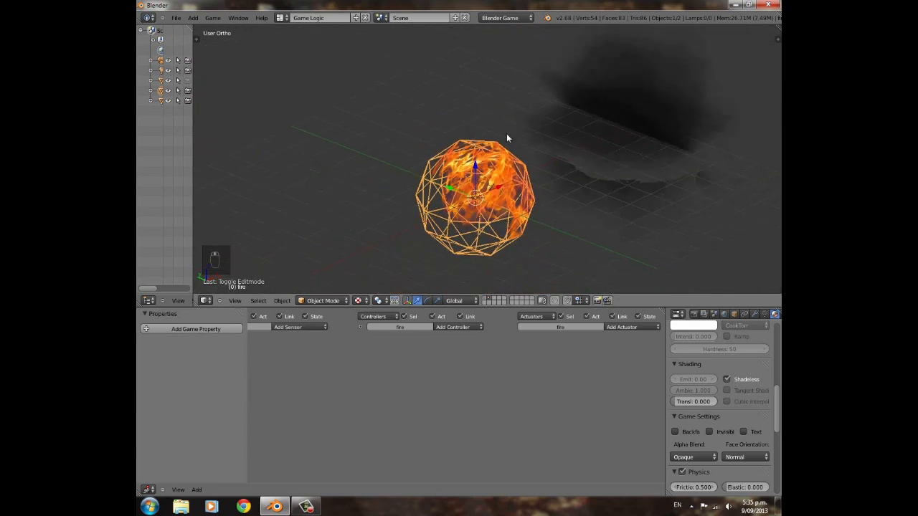
# Split the 3D view in two and show the UV/Image Editor beside it, keeping the fire sphere selected.
pyautogui.press('a')
pyautogui.moveTo(493, 158); pyautogui.dragTo(460, 145, button='middle')
pyautogui.rightClick(459, 145)
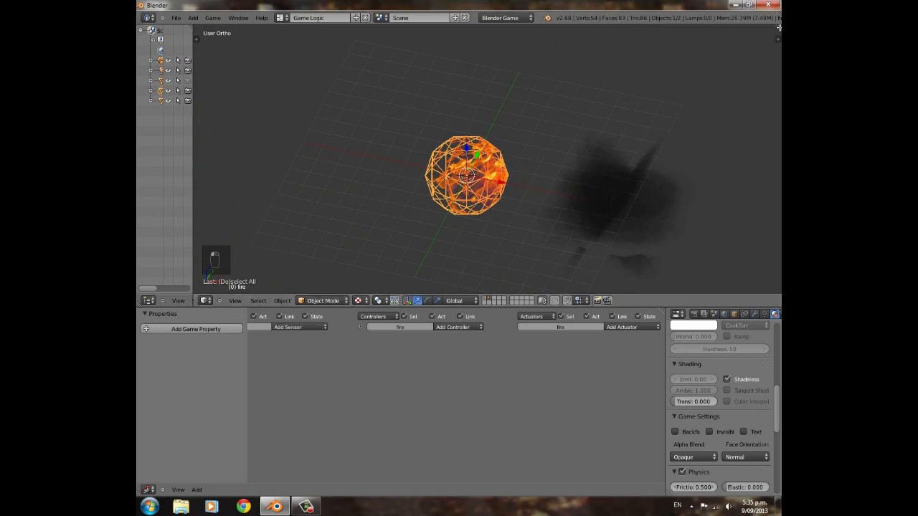
pyautogui.moveTo(779, 27); pyautogui.dragTo(461, 115)
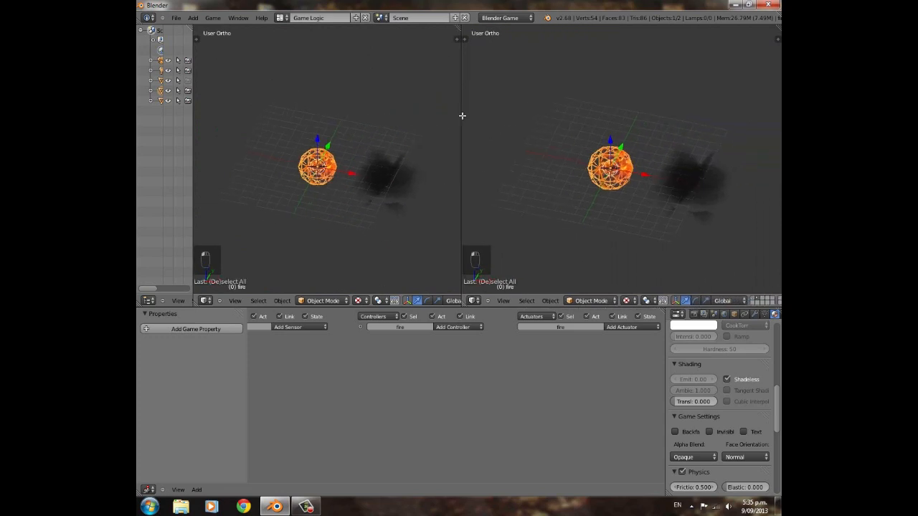
pyautogui.click(472, 301)
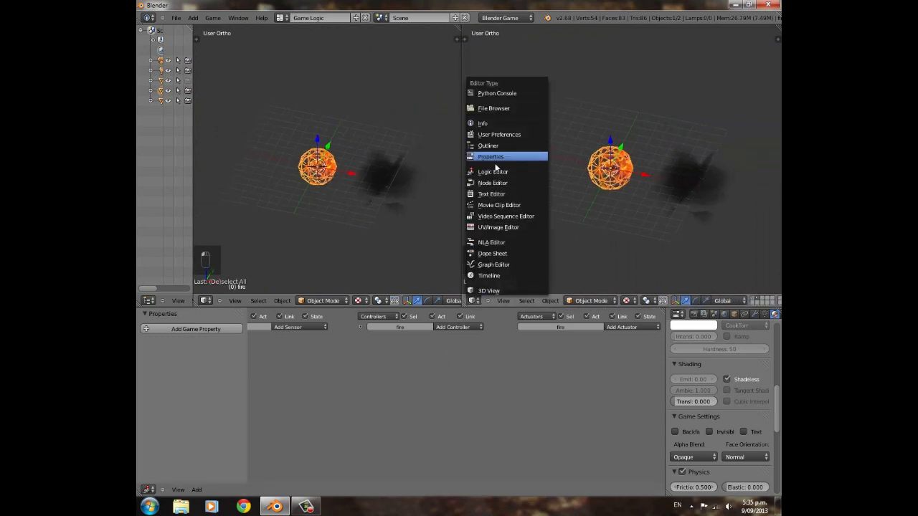
pyautogui.click(493, 228)
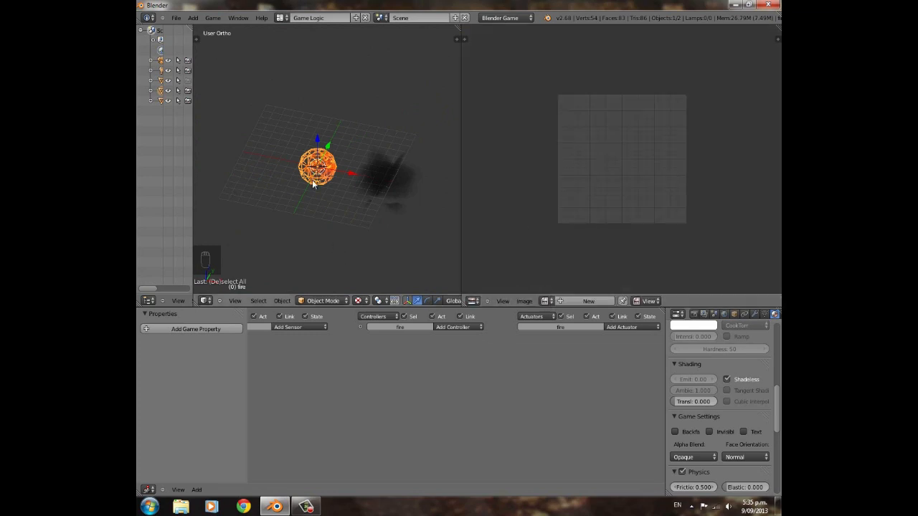
# Enter Edit Mode on the fire sphere and display Flames0031_1_S.png behind its UV layout.
pyautogui.press('Tab')
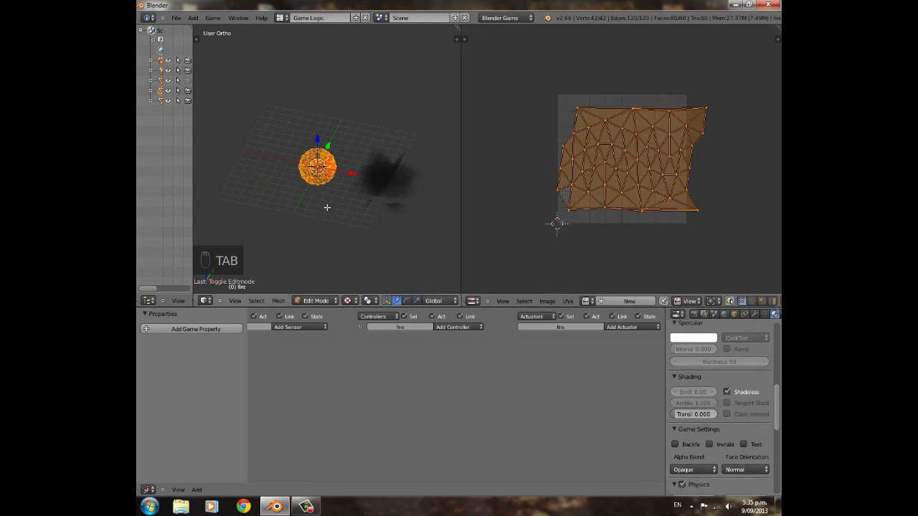
pyautogui.click(586, 301)
pyautogui.click(603, 314)
pyautogui.scroll(-6, 689, 178)
pyautogui.scroll(2, 689, 179)
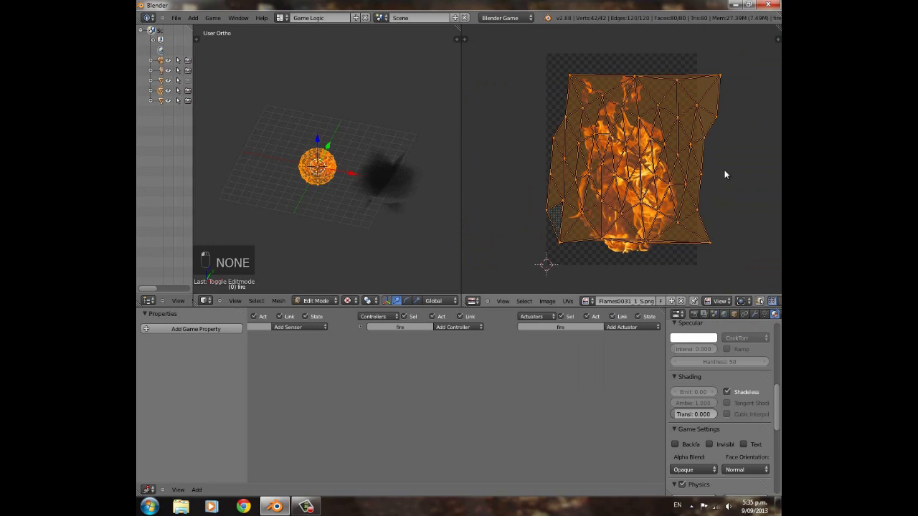
# Shrink the UV layout and move it down over the body of the flames, checking the sphere in Object Mode.
pyautogui.press('s')
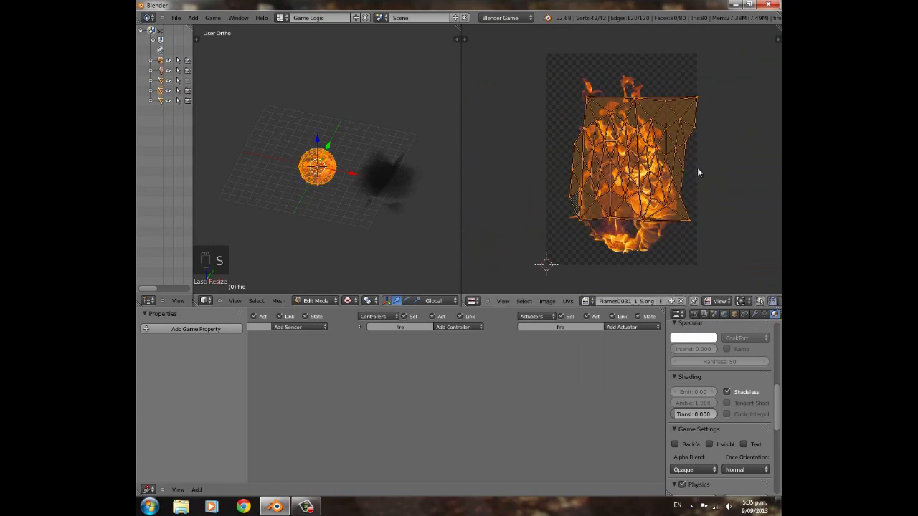
pyautogui.click(698, 167)
pyautogui.press('g')
pyautogui.click(693, 190)
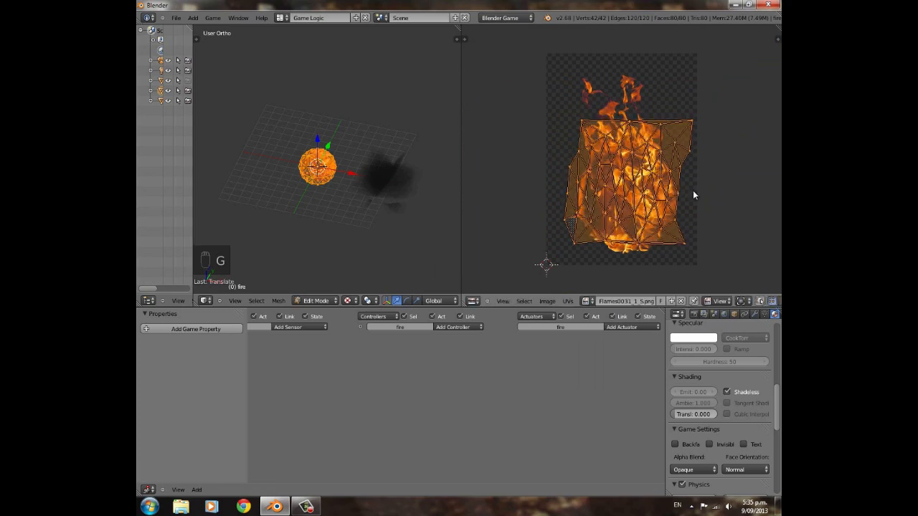
pyautogui.scroll(3, 332, 215)
pyautogui.press('Tab')
pyautogui.press('Tab')
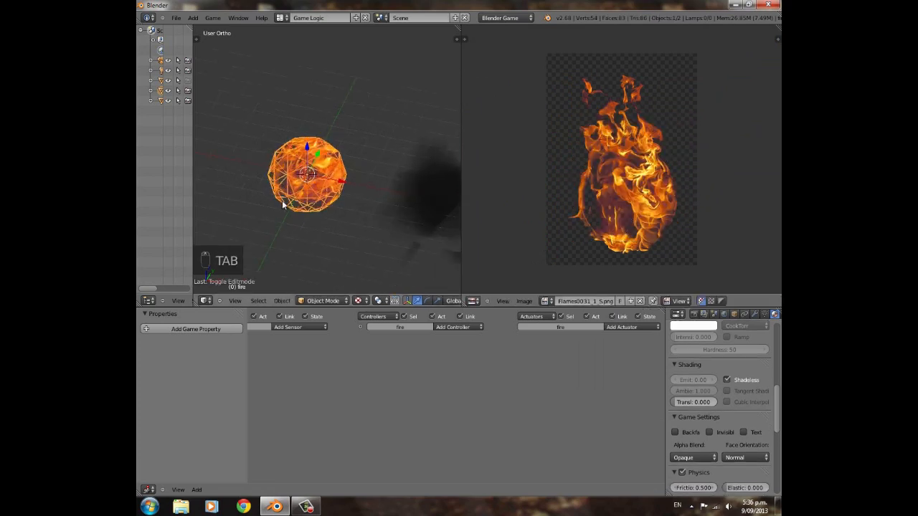
# Scale the UV layout down by about 0.89 and inspect the flames around the sphere in Object Mode.
pyautogui.press('s')
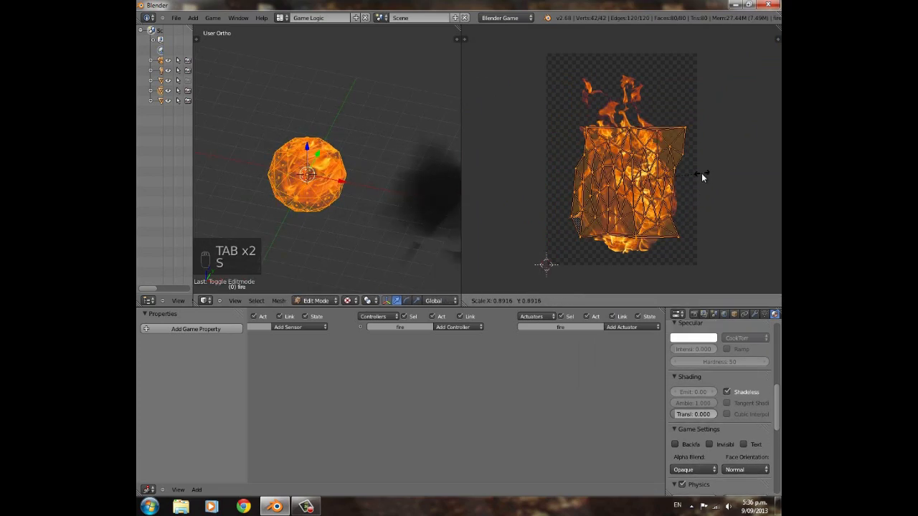
pyautogui.click(703, 177)
pyautogui.press('Tab')
pyautogui.moveTo(367, 196); pyautogui.dragTo(496, 189, button='middle')
pyautogui.press('Tab')
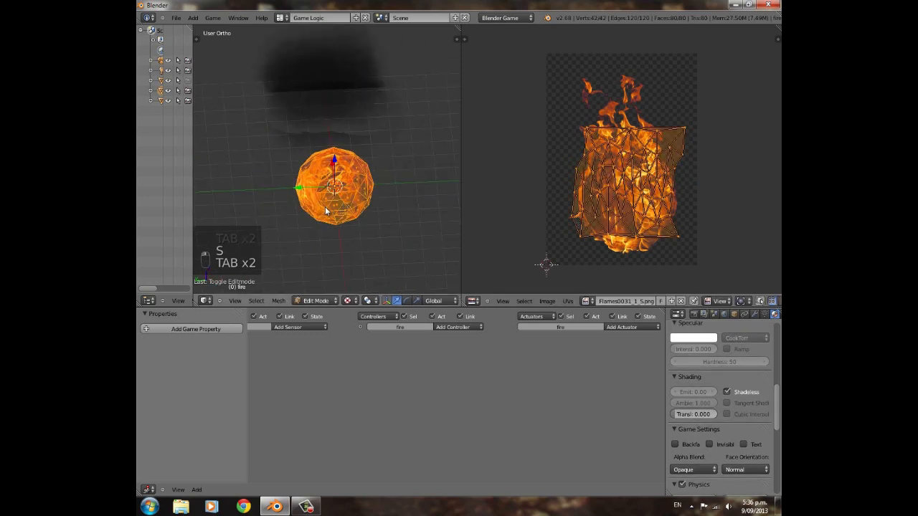
pyautogui.scroll(1, 327, 212)
pyautogui.press('Tab')
pyautogui.moveTo(332, 218); pyautogui.dragTo(470, 207, button='middle')
pyautogui.moveTo(389, 204); pyautogui.dragTo(304, 208, button='middle')
pyautogui.scroll(1, 305, 208)
# Rotate the fire sphere's UV layout into a diamond over the flames and test-run the game.
pyautogui.press('Tab')
pyautogui.press('r')
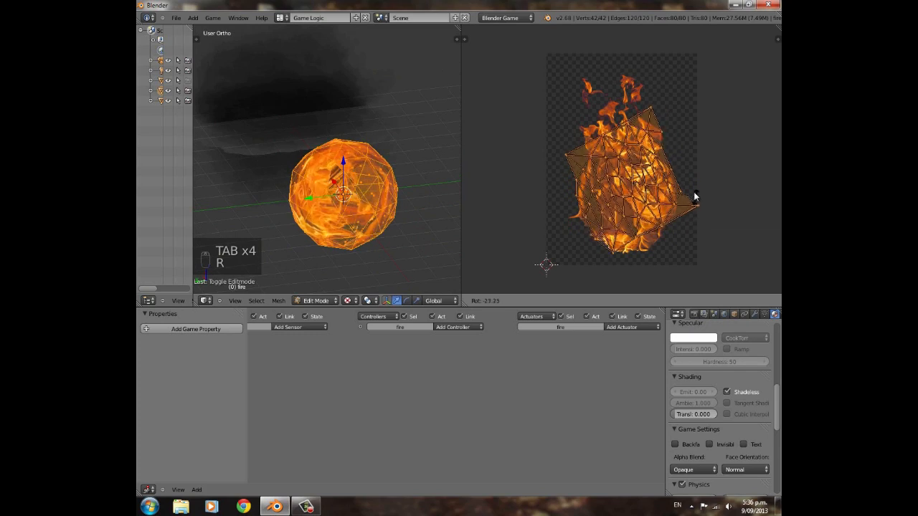
pyautogui.click(690, 185)
pyautogui.press('Tab')
pyautogui.press('a')
pyautogui.press('a')
pyautogui.moveTo(351, 209); pyautogui.dragTo(361, 190, button='middle')
pyautogui.press('p')
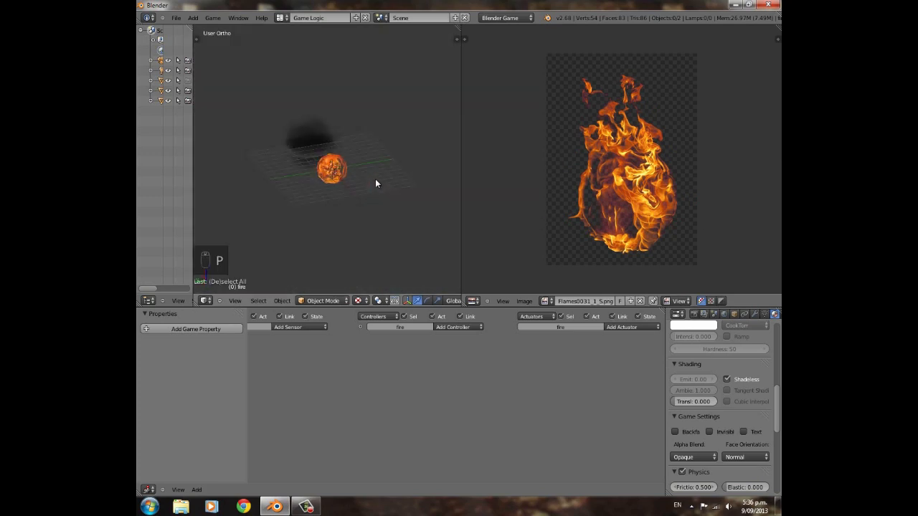
pyautogui.press('Escape')
# Enlarge and tilt the UV layout across the flame image and check the sphere in Object Mode.
pyautogui.press('Tab')
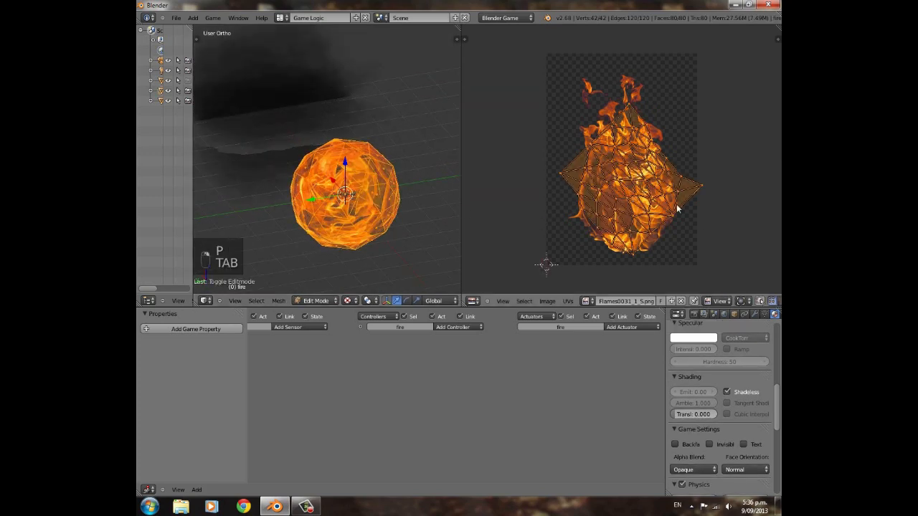
pyautogui.press('s')
pyautogui.click(701, 215)
pyautogui.press('r')
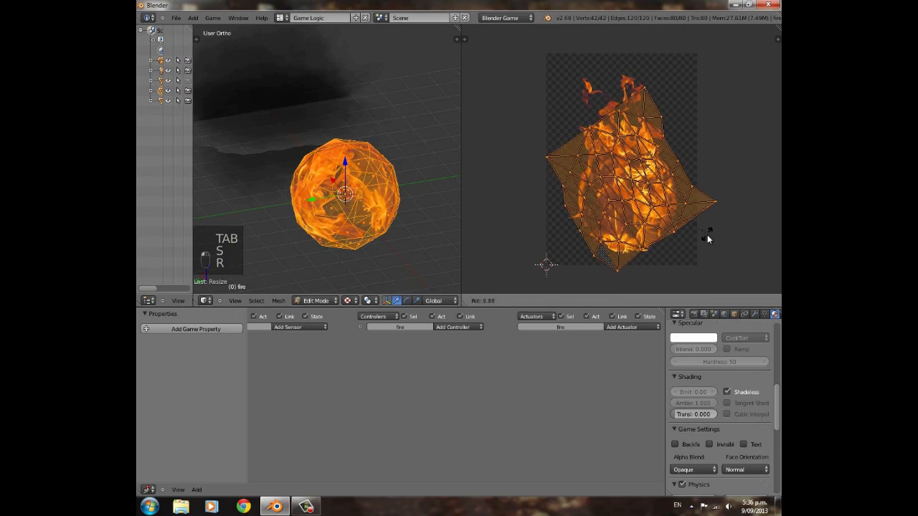
pyautogui.click(707, 238)
pyautogui.press('a')
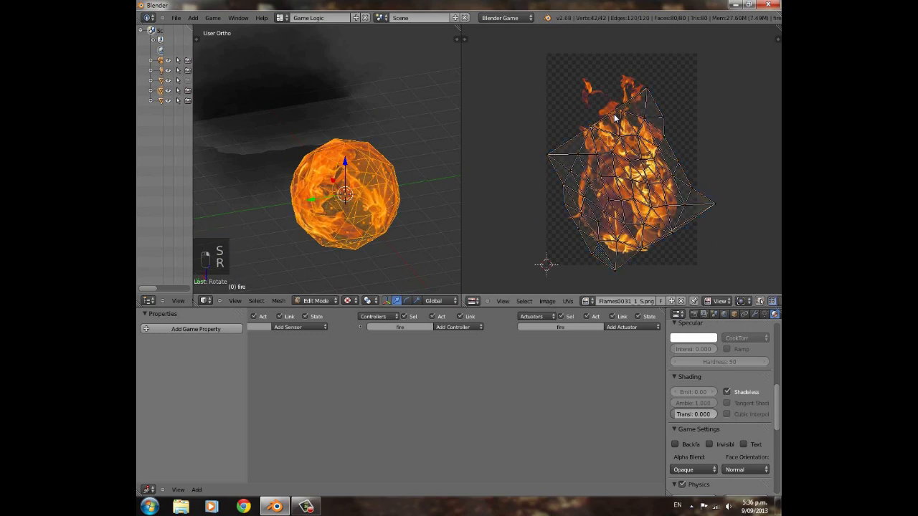
pyautogui.press('Tab')
pyautogui.press('Tab')
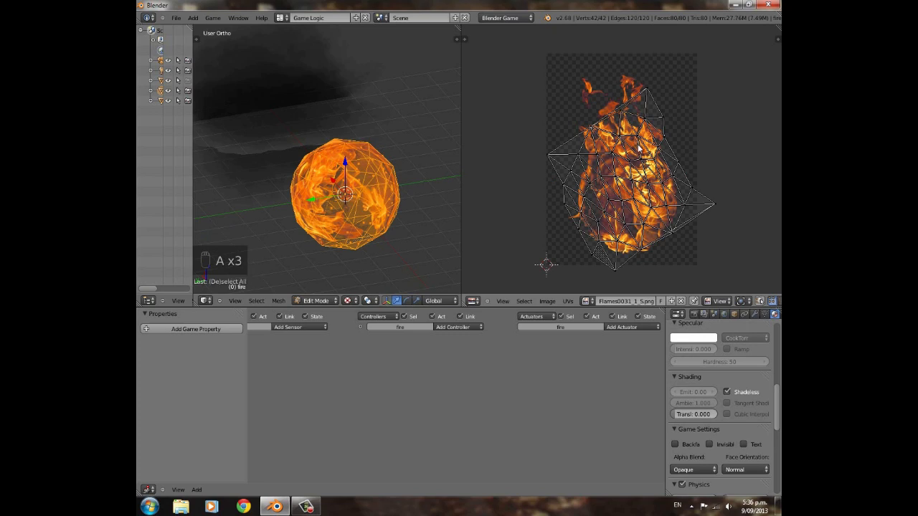
pyautogui.press('a')
pyautogui.press('Tab')
pyautogui.moveTo(258, 179); pyautogui.dragTo(215, 218, button='middle')
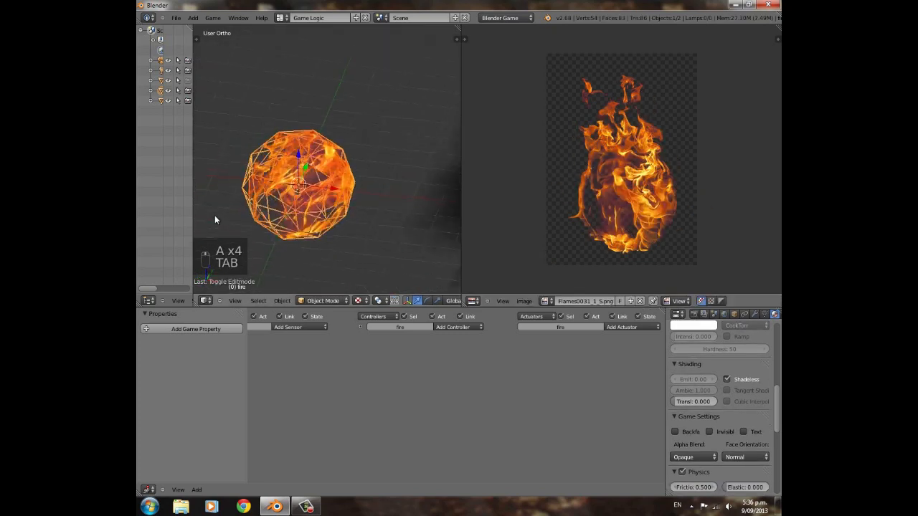
# Reposition and shrink the tilted UV layout to fit the dense flames, and inspect the sphere from several sides.
pyautogui.press('Tab')
pyautogui.press('g')
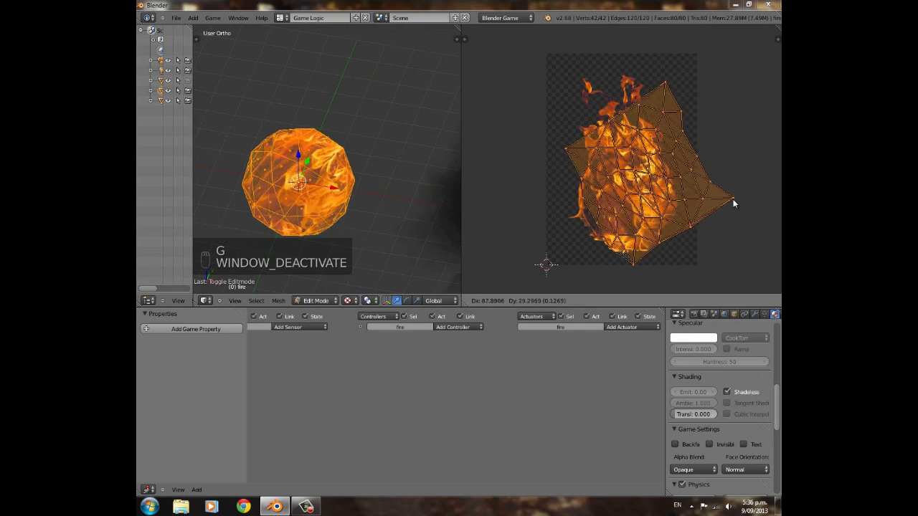
pyautogui.click(718, 202)
pyautogui.press('s')
pyautogui.click(746, 184)
pyautogui.press('g')
pyautogui.click(738, 190)
pyautogui.press('s')
pyautogui.click(734, 190)
pyautogui.press('Tab')
pyautogui.moveTo(334, 191); pyautogui.dragTo(458, 193, button='middle')
pyautogui.press('a')
pyautogui.moveTo(369, 188); pyautogui.dragTo(324, 170, button='middle')
pyautogui.rightClick(324, 171)
# Nudge the UV layout toward the brighter side of the flames, shrink it slightly, and return to Object Mode.
pyautogui.press('Tab')
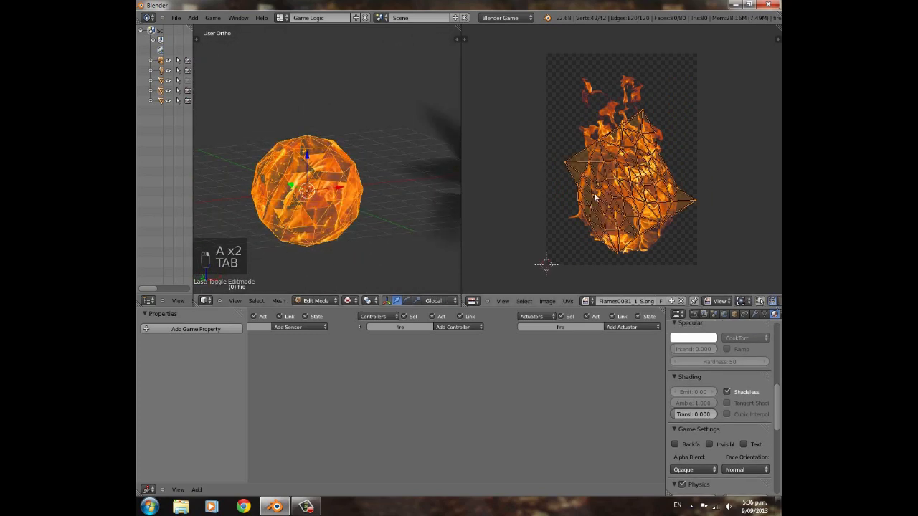
pyautogui.press('g')
pyautogui.click(667, 173)
pyautogui.press('s')
pyautogui.click(667, 172)
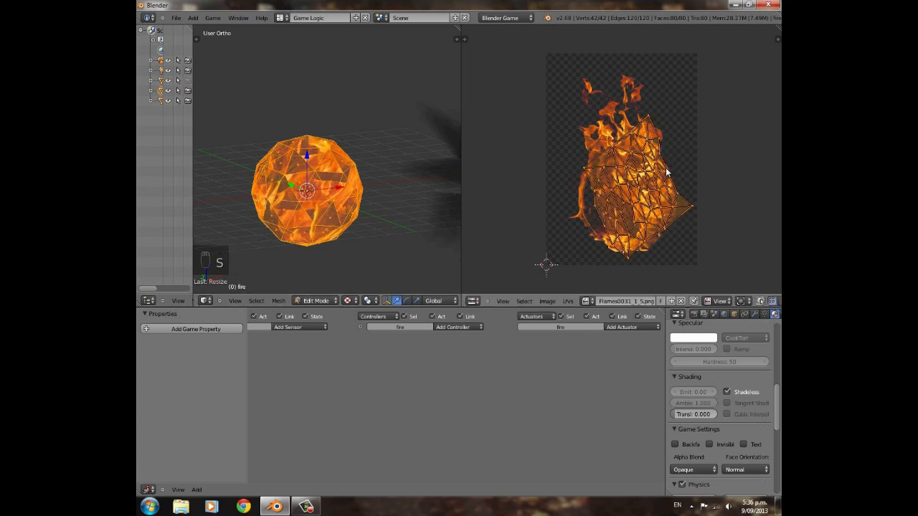
pyautogui.press('Tab')
pyautogui.moveTo(410, 202); pyautogui.dragTo(334, 193, button='middle')
# Set the fire texture's diffuse alpha influence to 0.7.
pyautogui.scroll(-2, 740, 430)
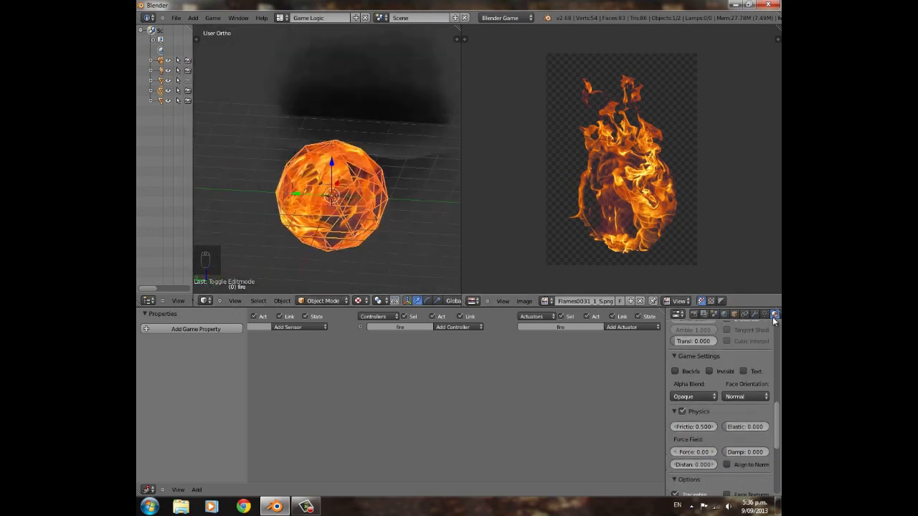
pyautogui.click(744, 314)
pyautogui.scroll(-2, 700, 402)
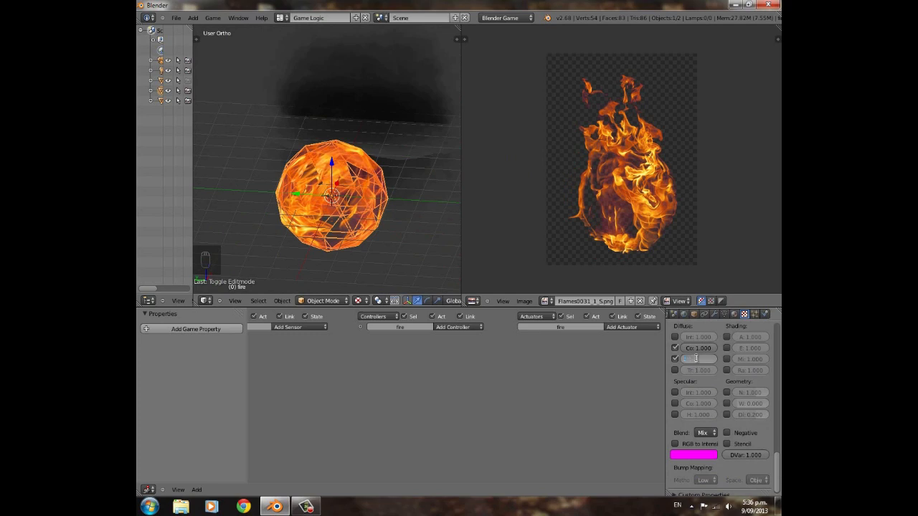
pyautogui.press('Return')
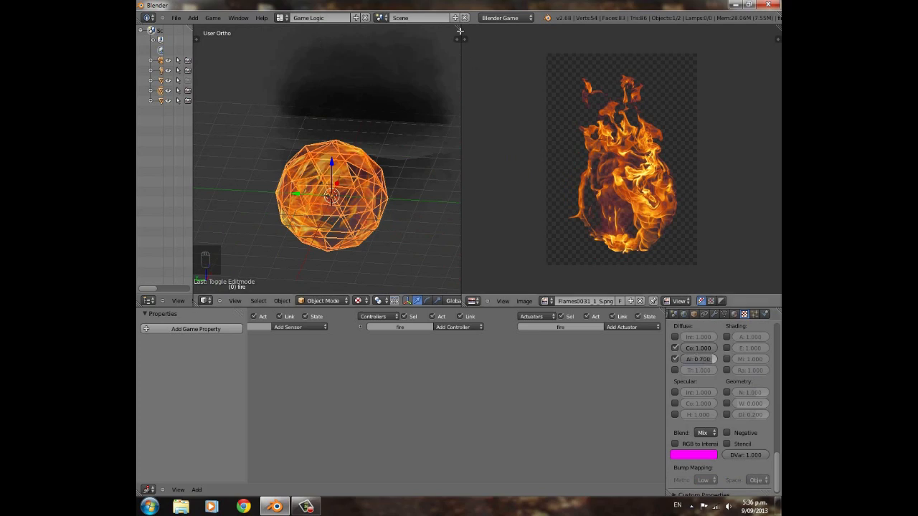
# Merge the image editor area back into the 3D view, inspect the translucent sphere up close, and reselect it.
pyautogui.moveTo(459, 27); pyautogui.dragTo(535, 52)
pyautogui.scroll(4, 461, 176)
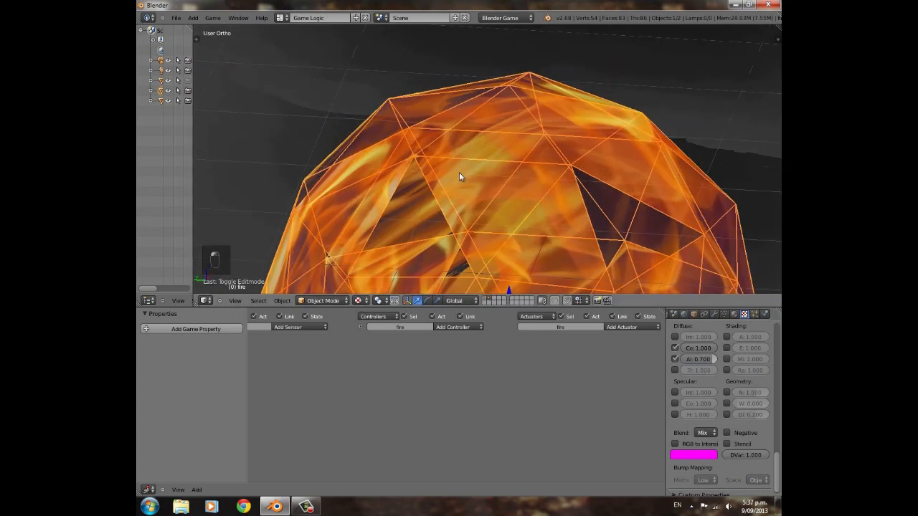
pyautogui.moveTo(461, 176); pyautogui.dragTo(543, 201, button='middle')
pyautogui.scroll(-5, 543, 201)
pyautogui.press('a')
pyautogui.scroll(-5, 524, 189)
pyautogui.rightClick(505, 184)
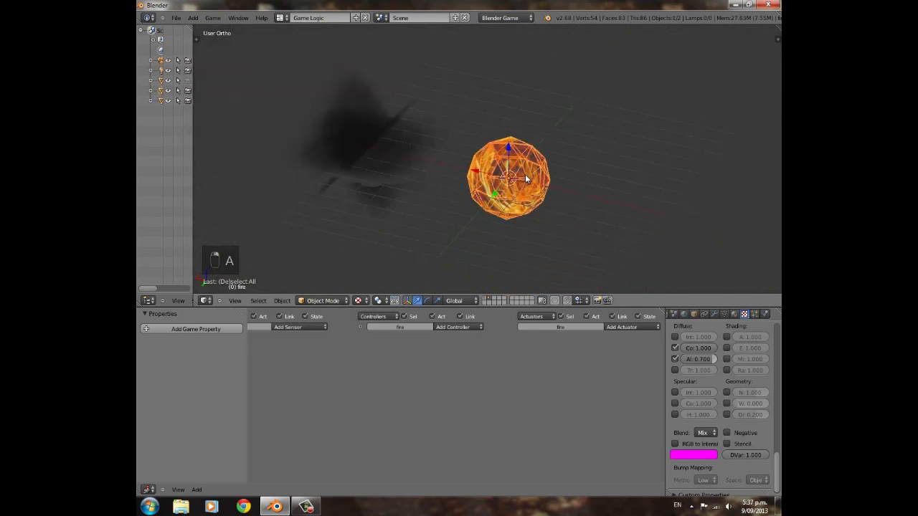
# Add an Always sensor and a Motion actuator to the fire sphere and link them through an And controller.
pyautogui.click(291, 327)
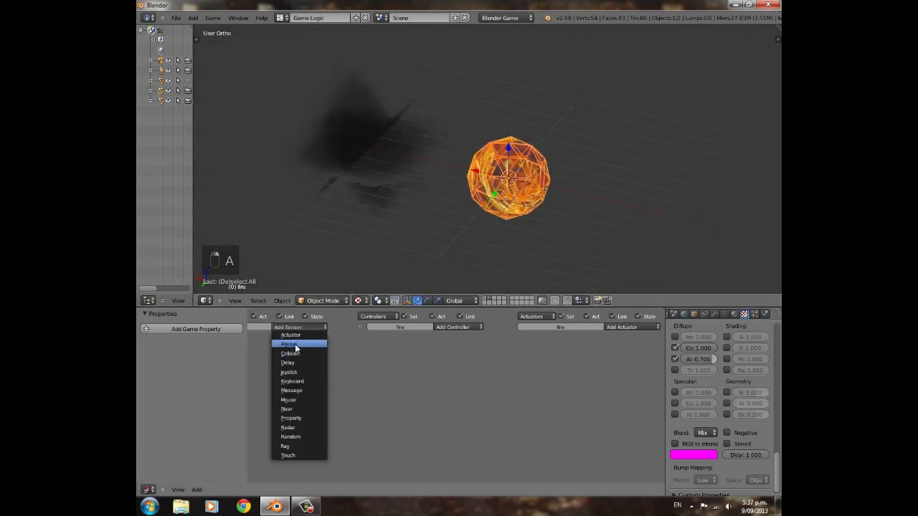
pyautogui.click(294, 347)
pyautogui.click(614, 328)
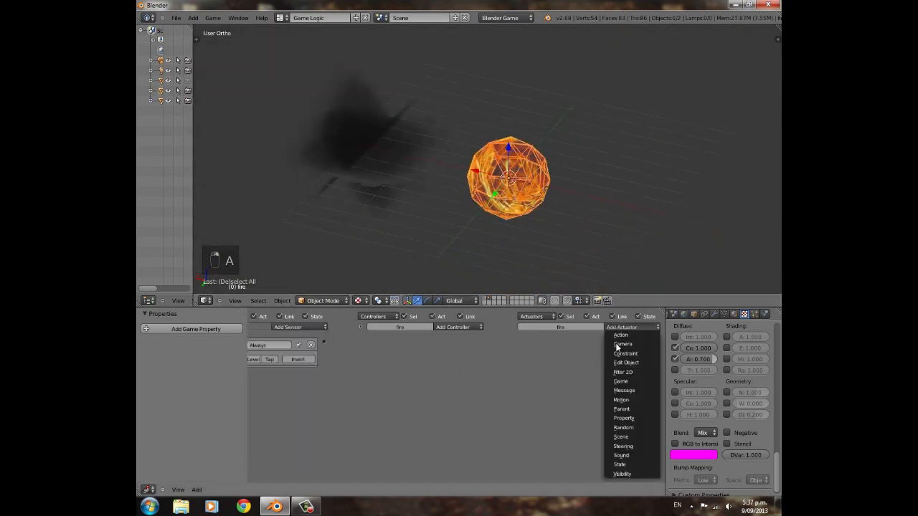
pyautogui.click(621, 400)
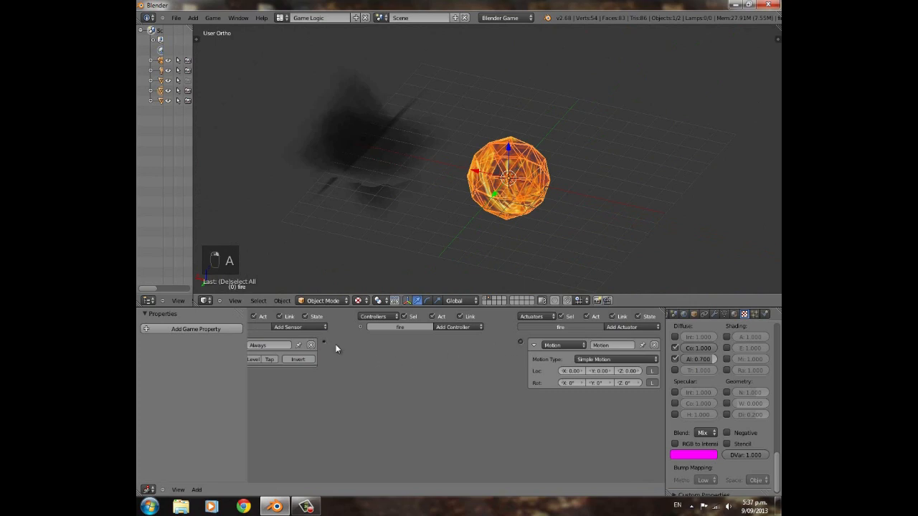
pyautogui.moveTo(521, 340); pyautogui.dragTo(521, 341)
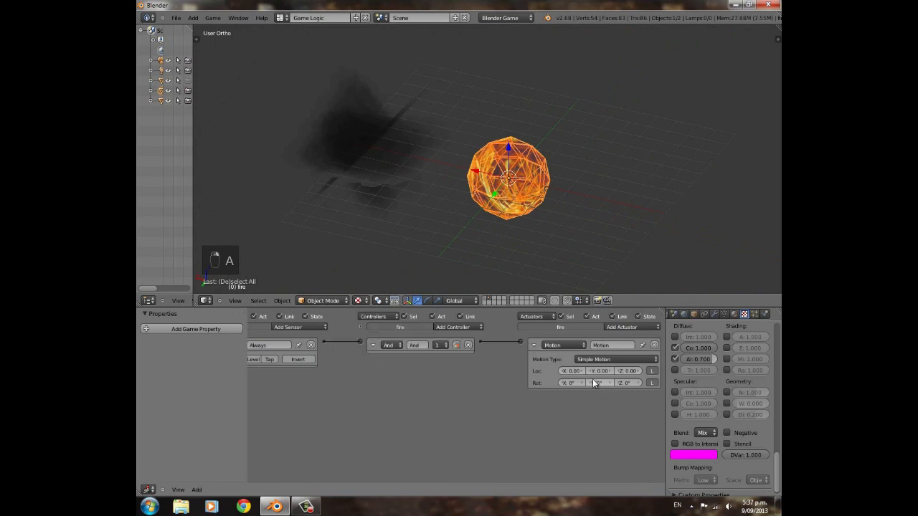
# Raise the Motion actuator's X rotation to 1° and on to 8°, test-running the game after each change.
pyautogui.click(582, 383)
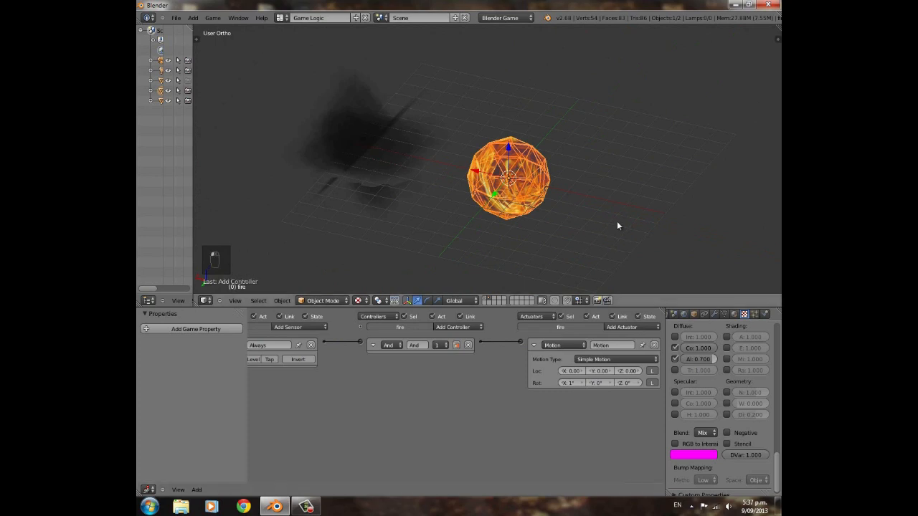
pyautogui.press('p')
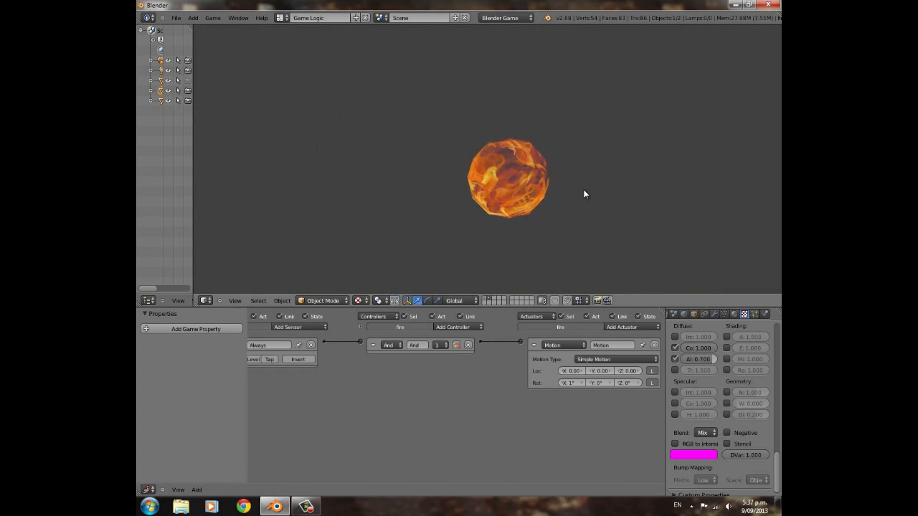
pyautogui.press('Escape')
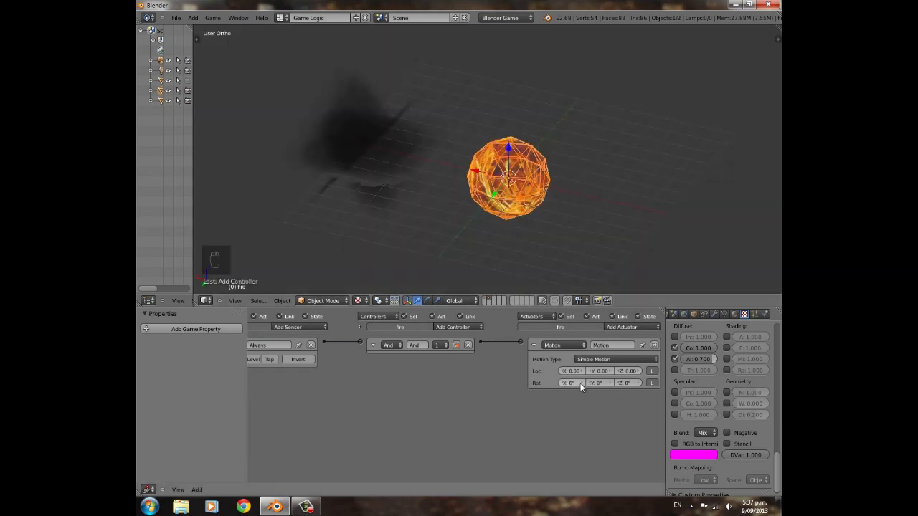
pyautogui.press('p')
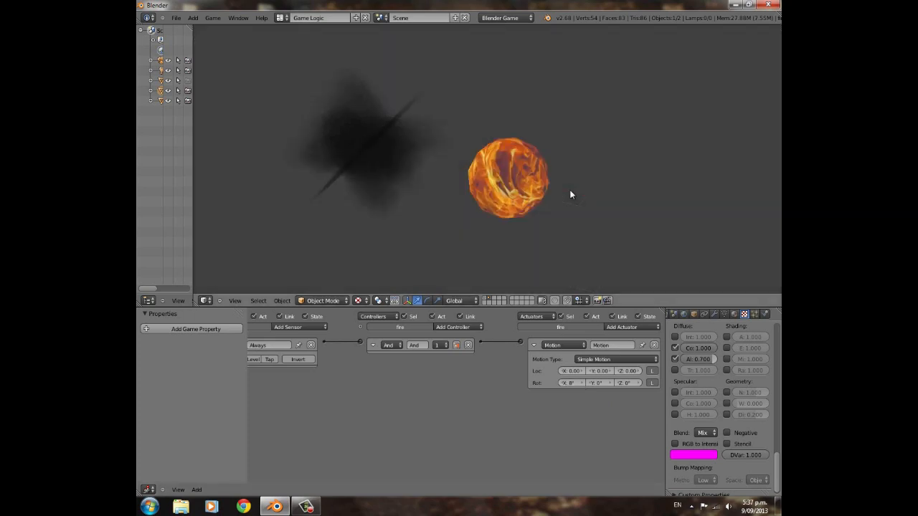
pyautogui.press('Escape')
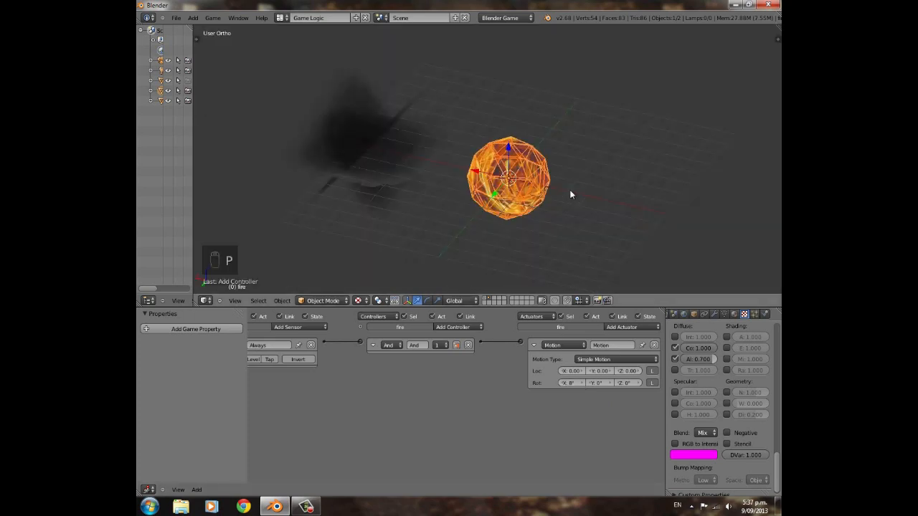
# Reduce the Motion actuator's X rotation to 5° and 3°, then settle on 4°, test-running the game after each change.
pyautogui.click(561, 383)
pyautogui.click(562, 383)
pyautogui.press('p')
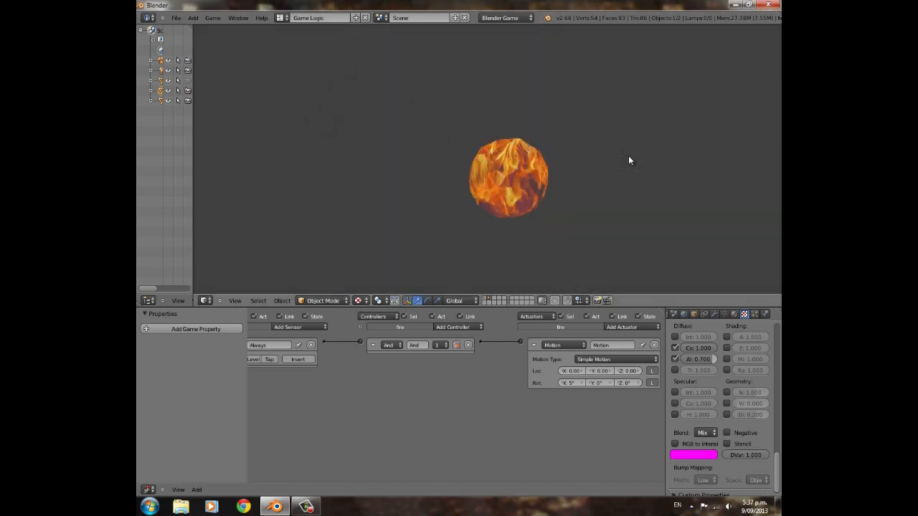
pyautogui.press('Escape')
pyautogui.click(563, 383)
pyautogui.press('p')
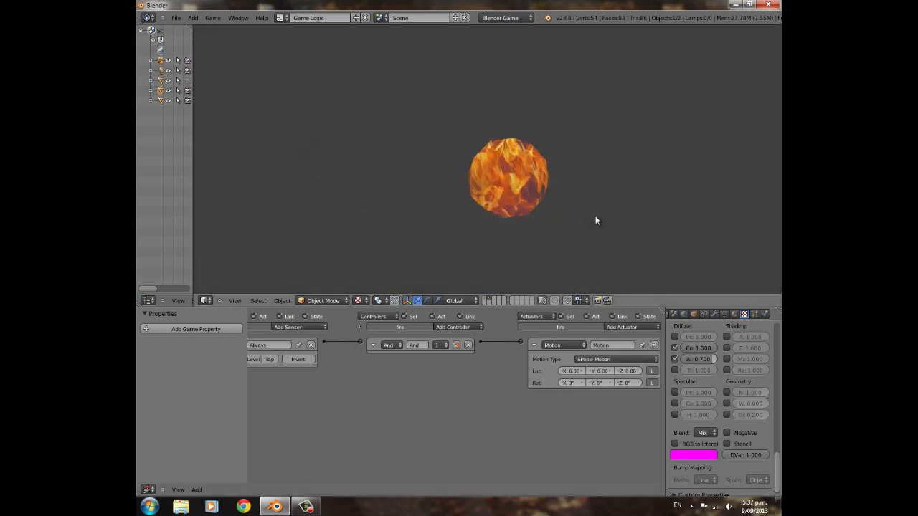
pyautogui.press('Escape')
pyautogui.click(582, 384)
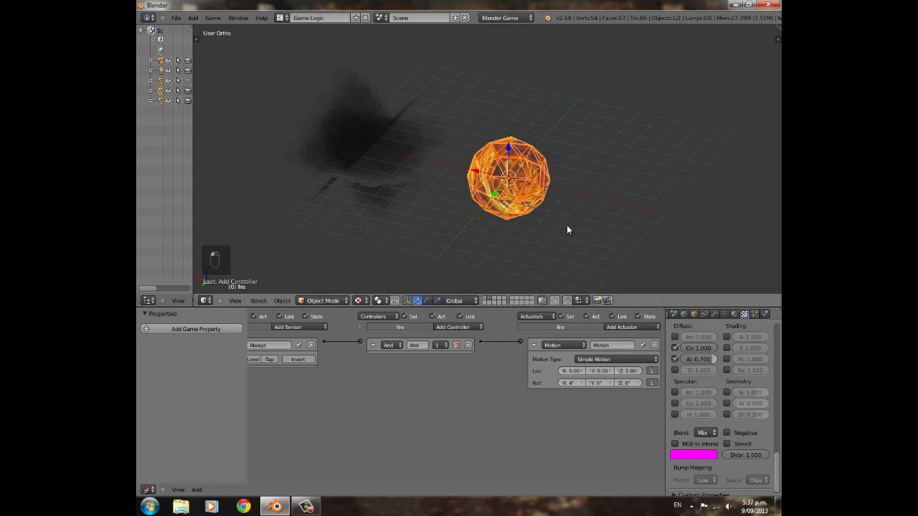
pyautogui.press('p')
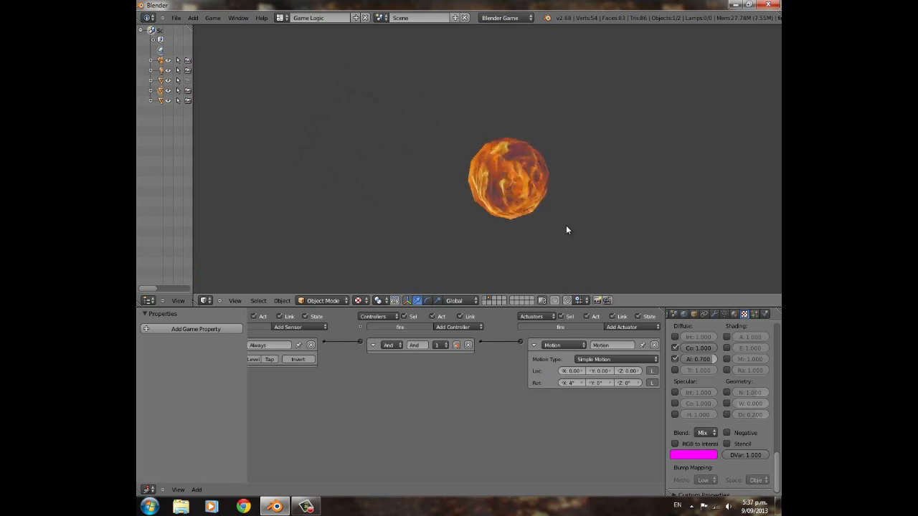
pyautogui.press('Escape')
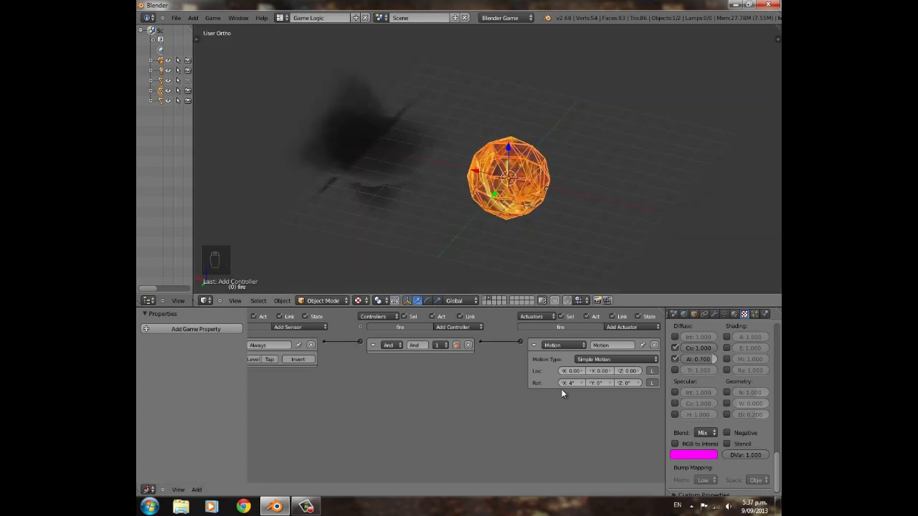
# Collapse the fire sphere's Motion actuator, Always sensor and And controller bricks.
pyautogui.keyDown('ctrl'); pyautogui.hscroll(-3, 480, 405); pyautogui.keyUp('ctrl')
pyautogui.click(587, 345)
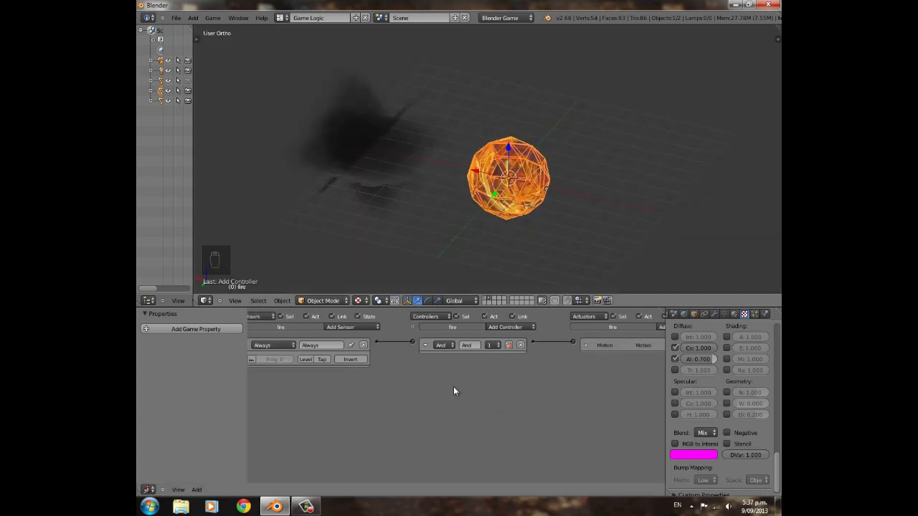
pyautogui.keyDown('ctrl'); pyautogui.hscroll(-1, 284, 387); pyautogui.keyUp('ctrl')
pyautogui.click(257, 346)
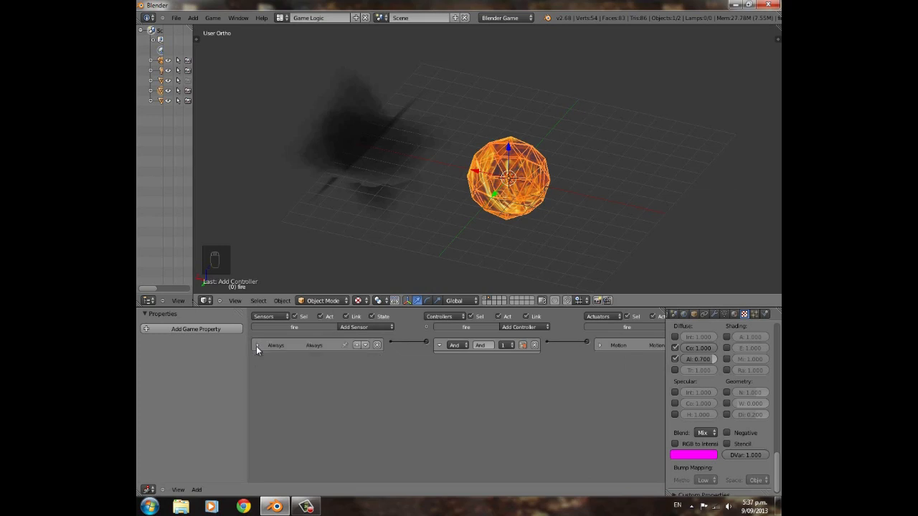
pyautogui.click(440, 346)
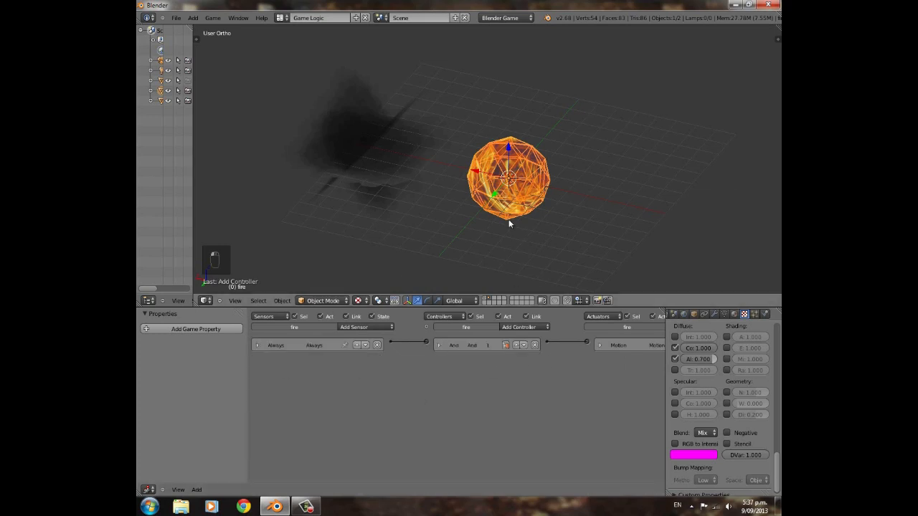
# Split a strip off the lower edge of the logic editor and turn it into a Timeline.
pyautogui.moveTo(402, 366); pyautogui.dragTo(520, 366, button='middle')
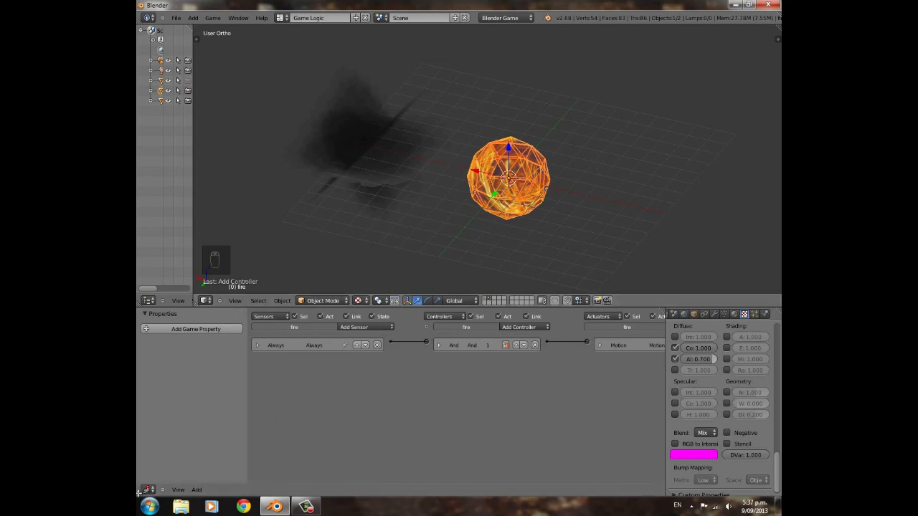
pyautogui.moveTo(139, 493); pyautogui.dragTo(140, 441)
pyautogui.click(148, 490)
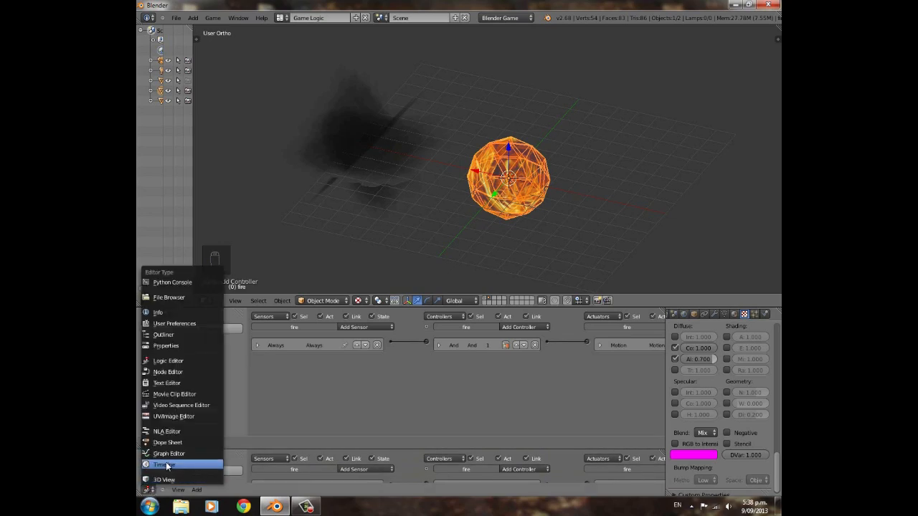
pyautogui.click(166, 466)
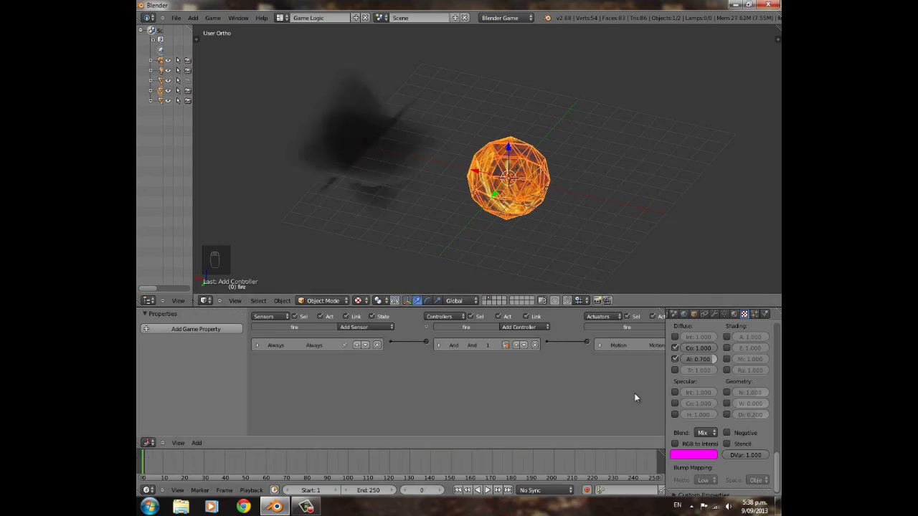
# Insert a keyframe on the fire sphere's white object color at frame 0.
pyautogui.click(694, 316)
pyautogui.scroll(-7, 716, 466)
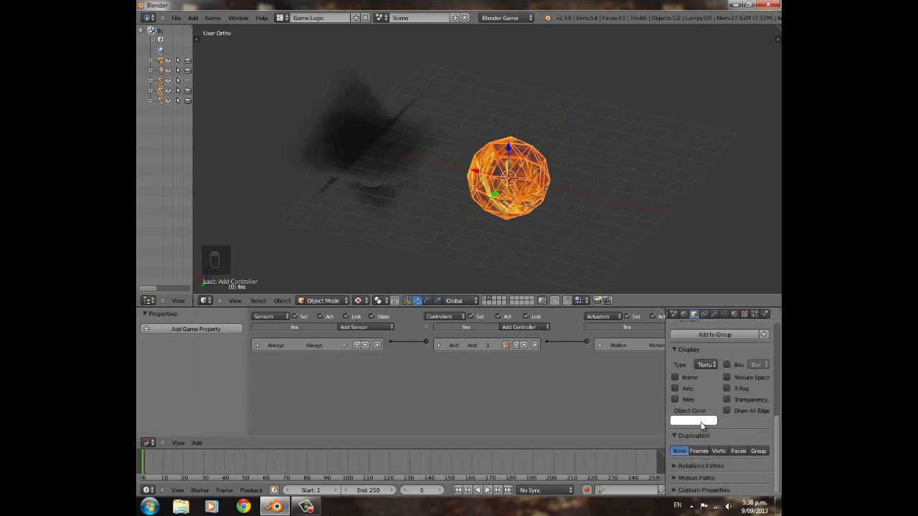
pyautogui.rightClick(701, 426)
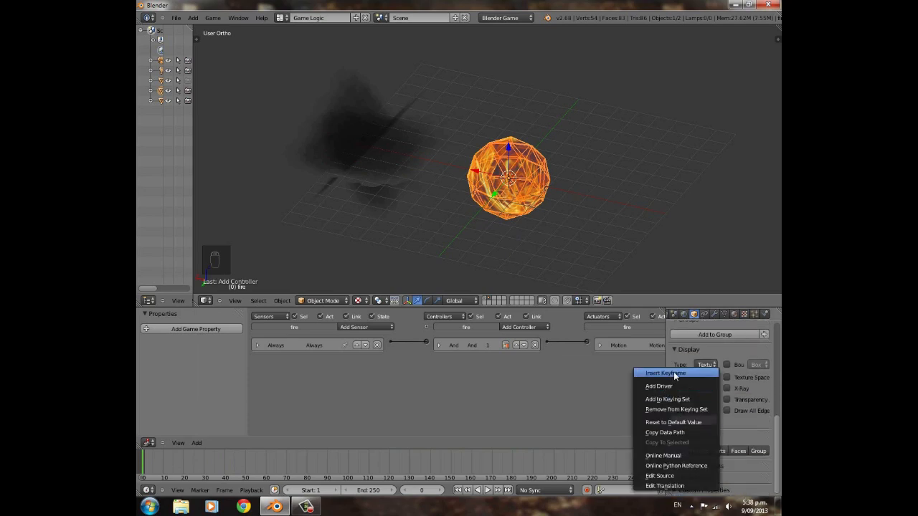
# Keyframe the fire sphere's object color with alpha 0 at frame 60 and return to frame 0.
pyautogui.click(266, 461)
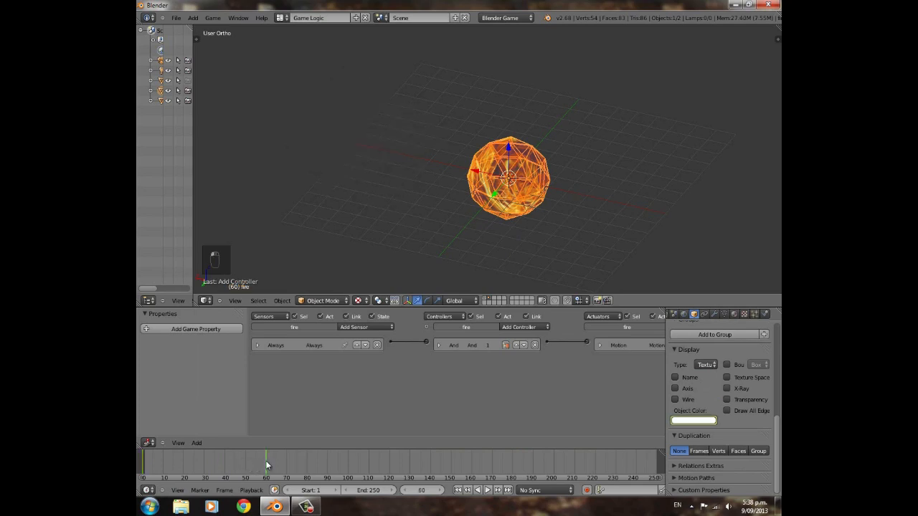
pyautogui.click(702, 421)
pyautogui.moveTo(686, 408); pyautogui.dragTo(467, 376)
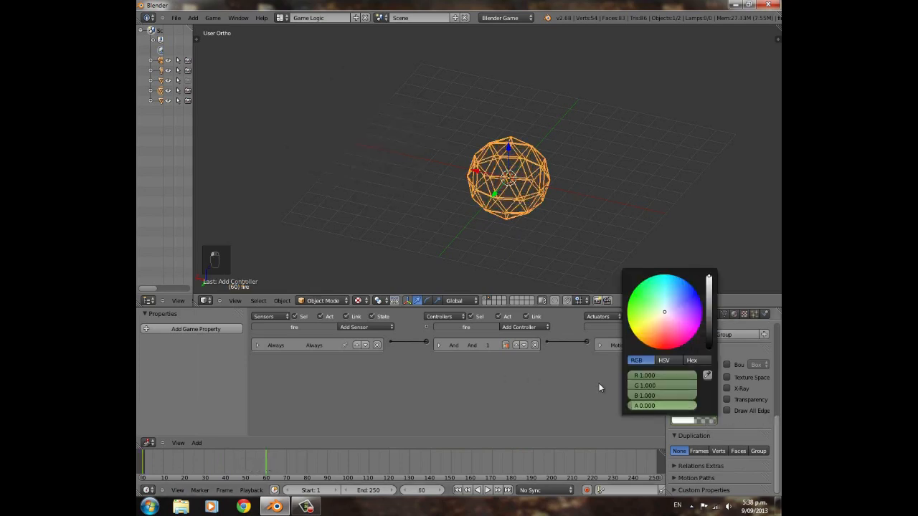
pyautogui.rightClick(682, 423)
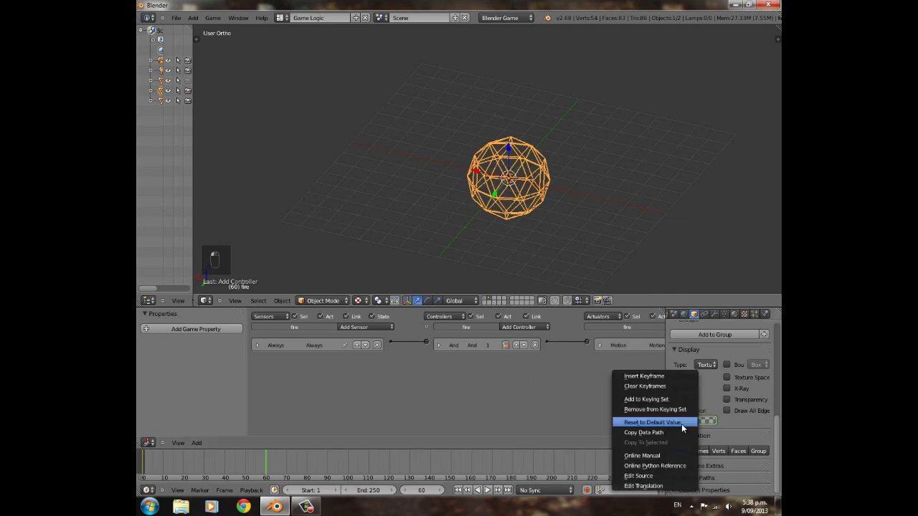
pyautogui.moveTo(252, 461); pyautogui.dragTo(142, 466)
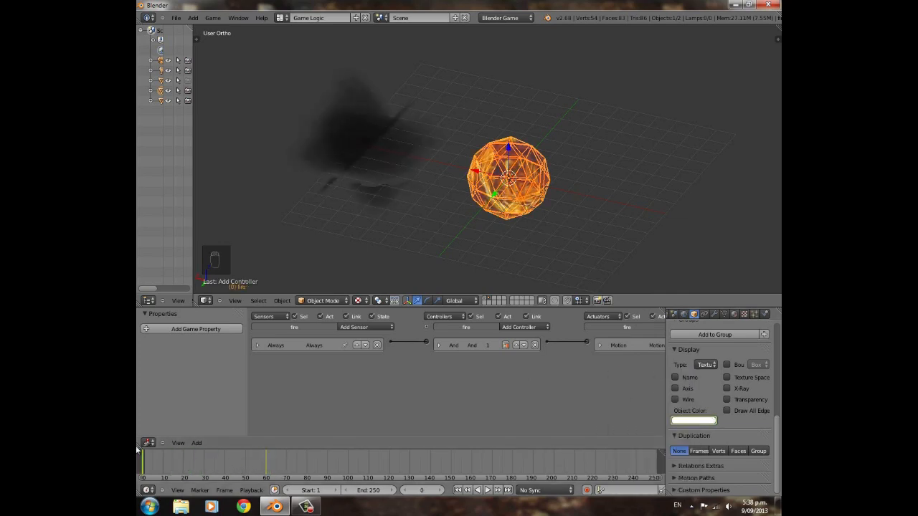
# Add an Action actuator linked to the And controller, playing fireAction with end frame 60, and collapse it.
pyautogui.moveTo(640, 380); pyautogui.dragTo(574, 338, button='middle')
pyautogui.click(622, 327)
pyautogui.click(631, 330)
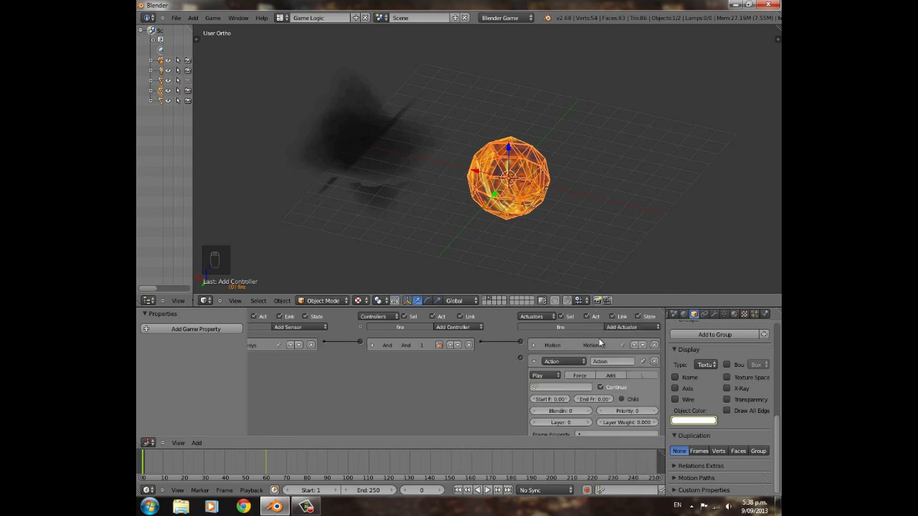
pyautogui.moveTo(521, 359); pyautogui.dragTo(479, 342)
pyautogui.click(562, 388)
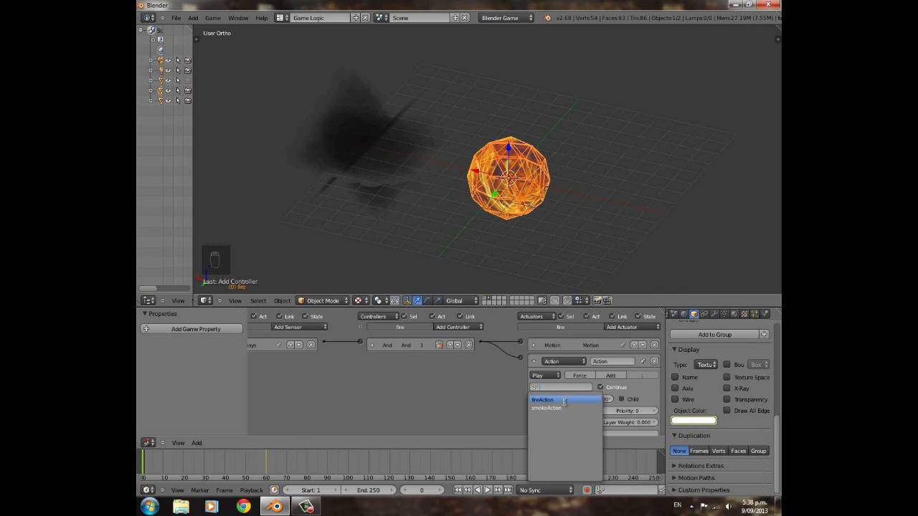
pyautogui.click(565, 401)
pyautogui.click(591, 400)
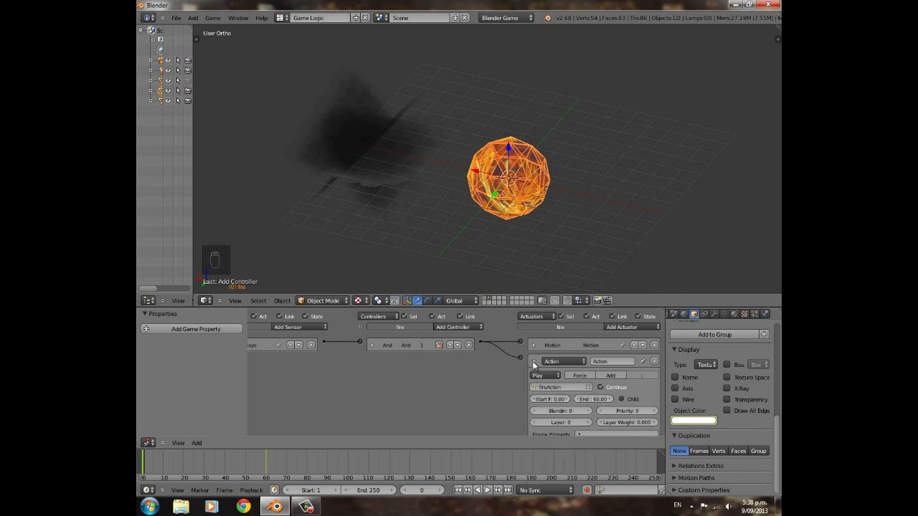
pyautogui.click(533, 363)
# Test-run the game twice to check the fire sphere's fade-out animation.
pyautogui.scroll(-3, 539, 178)
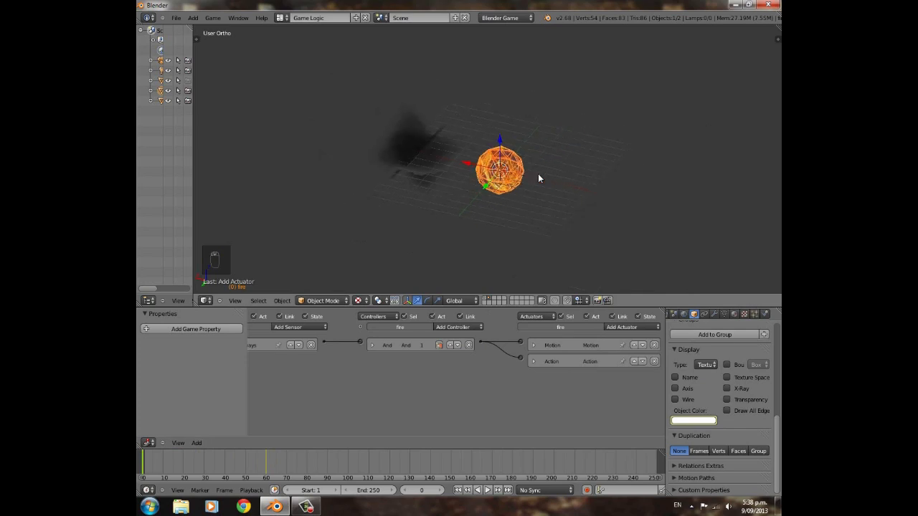
pyautogui.press('p')
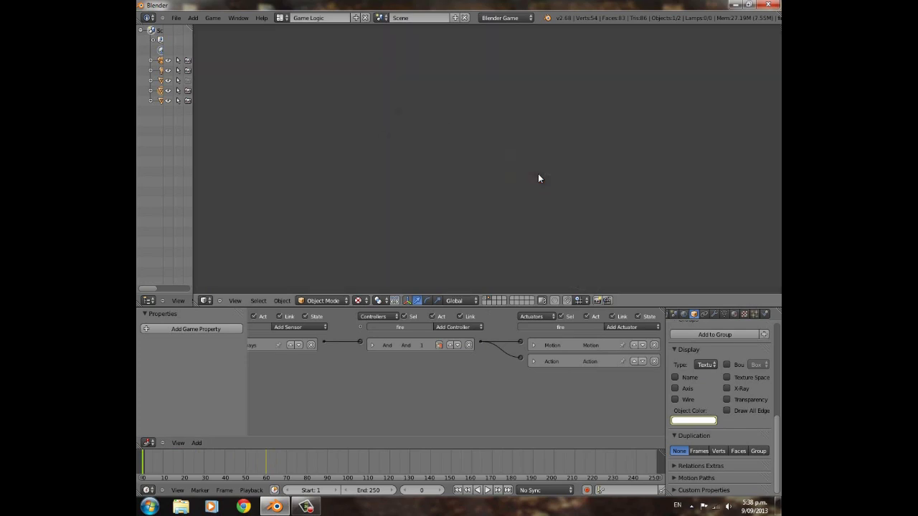
pyautogui.press('Escape')
pyautogui.press('p')
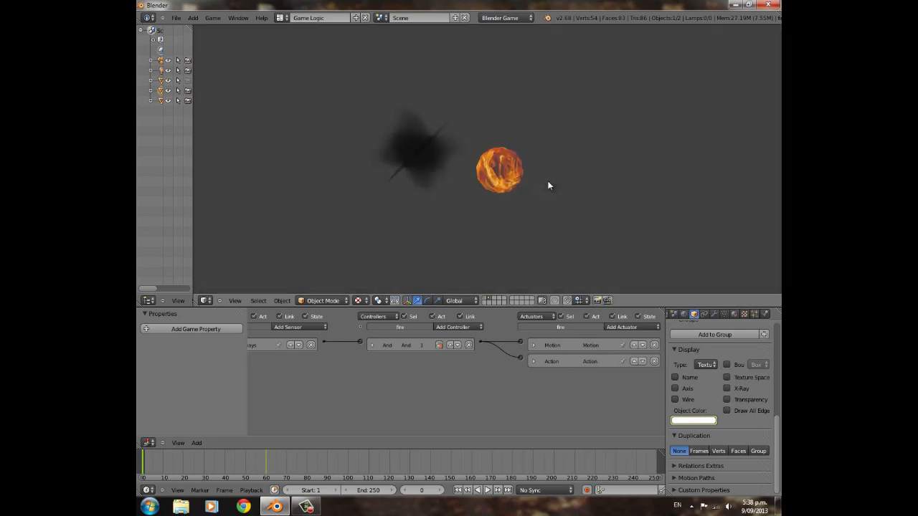
pyautogui.press('Escape')
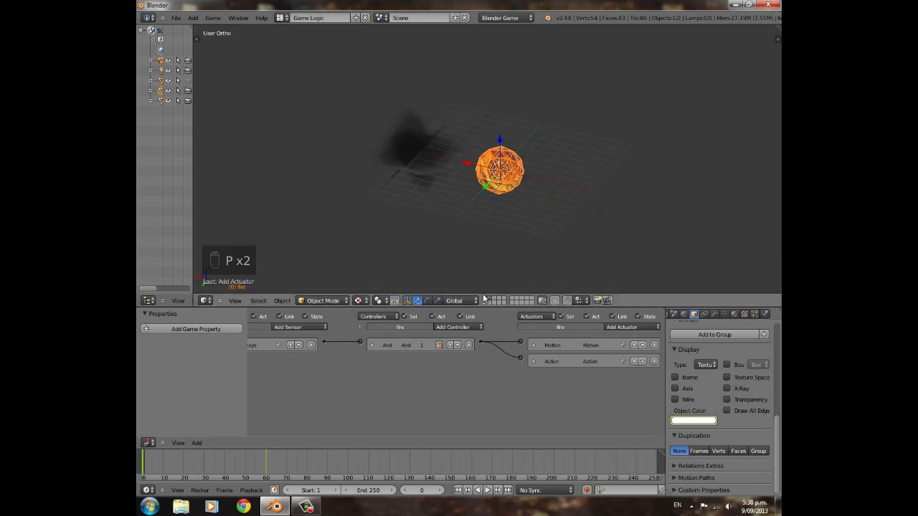
# Switch to the first layer and frame the ring of smoke spawner cubes.
pyautogui.click(486, 300)
pyautogui.scroll(4, 521, 190)
pyautogui.moveTo(522, 191); pyautogui.dragTo(513, 255, button='middle')
pyautogui.scroll(-5, 513, 255)
pyautogui.moveTo(444, 252); pyautogui.dragTo(494, 197, button='middle')
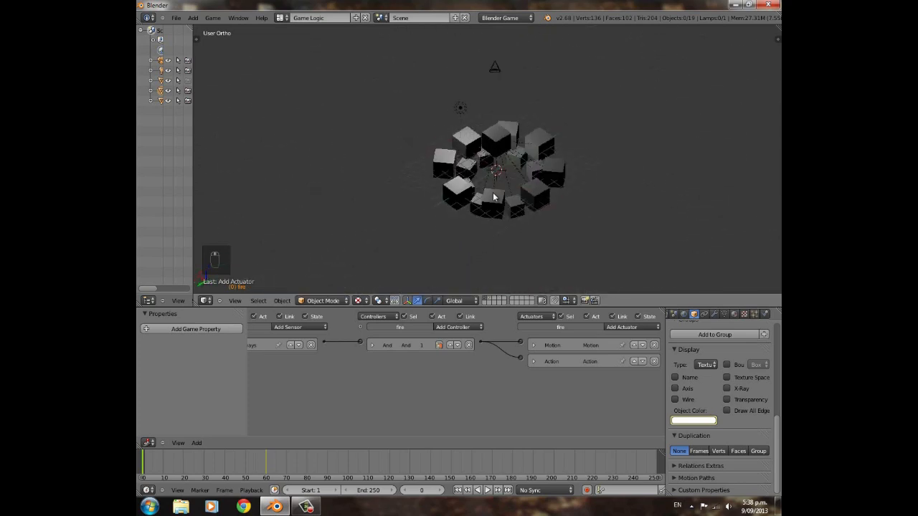
# Select the eight outer smoke spawner cubes and duplicate them slightly above the originals.
pyautogui.rightClick(461, 197)
pyautogui.keyDown('shift'); pyautogui.rightClick(460, 196); pyautogui.keyUp('shift')
pyautogui.keyDown('shift'); pyautogui.rightClick(445, 176); pyautogui.keyUp('shift')
pyautogui.keyDown('shift'); pyautogui.rightClick(468, 139); pyautogui.keyUp('shift')
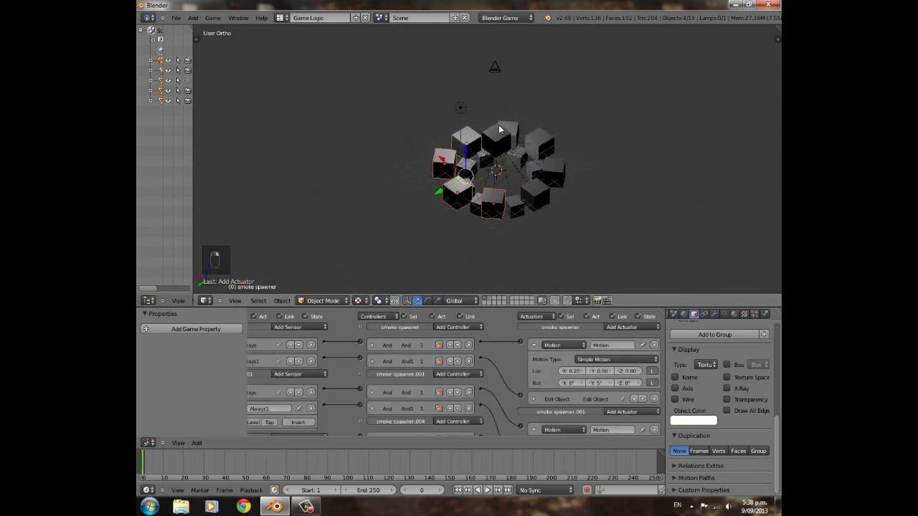
pyautogui.keyDown('shift'); pyautogui.rightClick(510, 129); pyautogui.keyUp('shift')
pyautogui.keyDown('shift'); pyautogui.rightClick(542, 135); pyautogui.keyUp('shift')
pyautogui.keyDown('shift'); pyautogui.rightClick(554, 170); pyautogui.keyUp('shift')
pyautogui.keyDown('shift'); pyautogui.rightClick(537, 197); pyautogui.keyUp('shift')
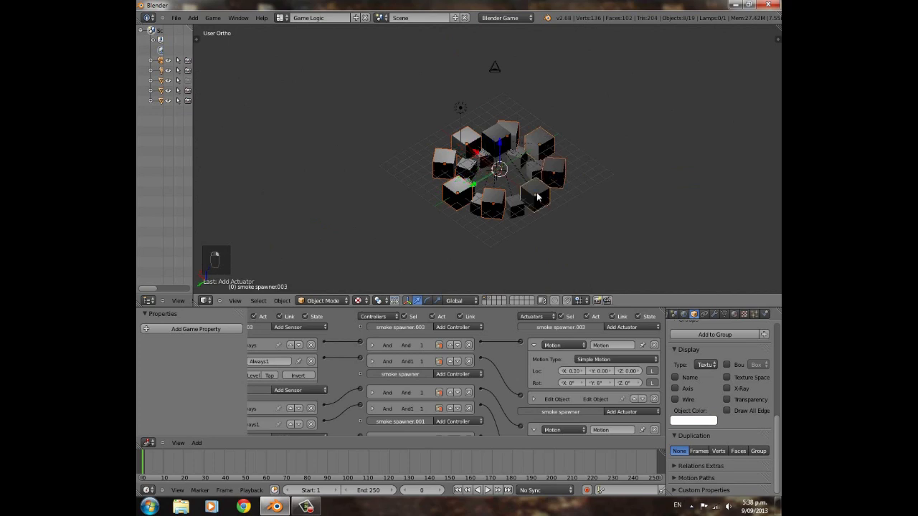
pyautogui.moveTo(504, 209); pyautogui.dragTo(562, 221, button='middle')
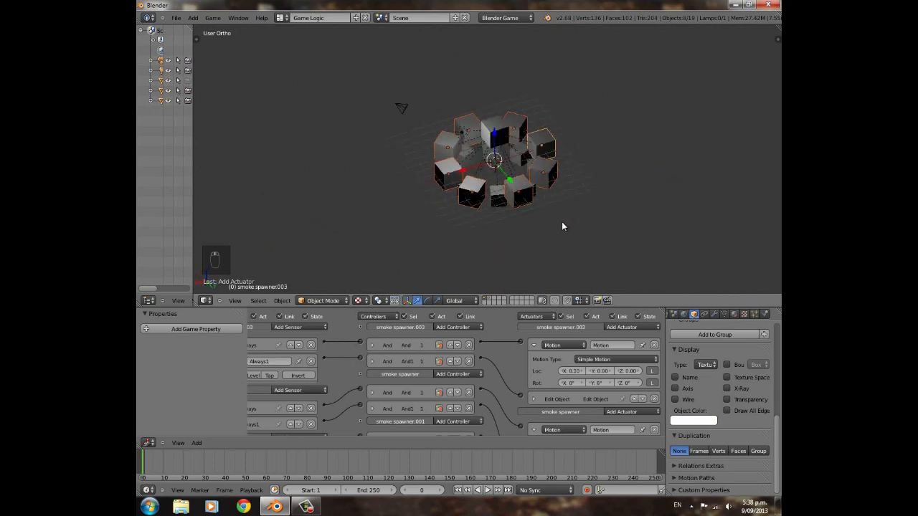
pyautogui.hotkey('shift', 'd')
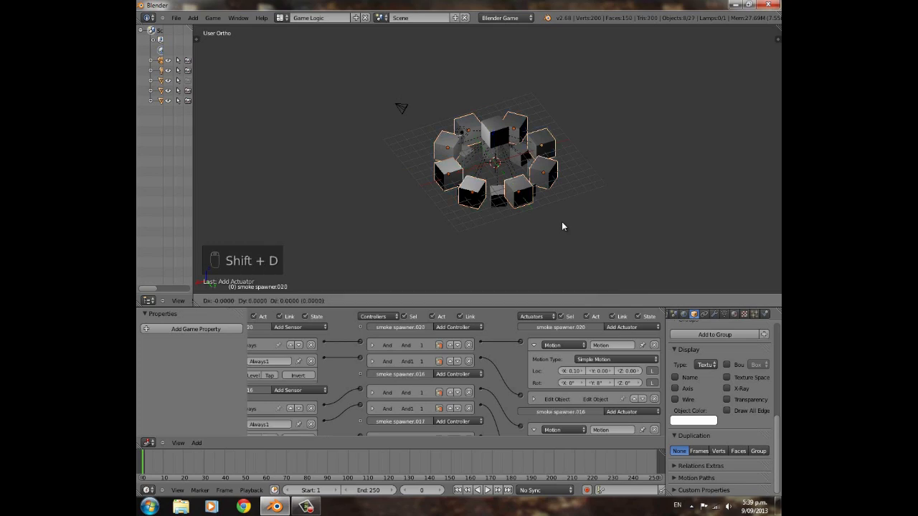
pyautogui.click(562, 213)
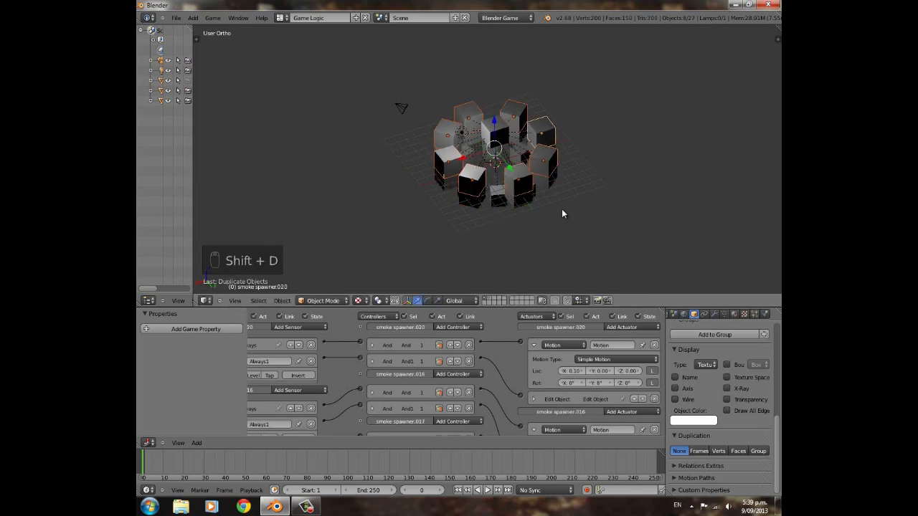
# Scale the duplicated ring of cubes to about 0.85 and rotate it about 12° around the global Z axis.
pyautogui.press('s')
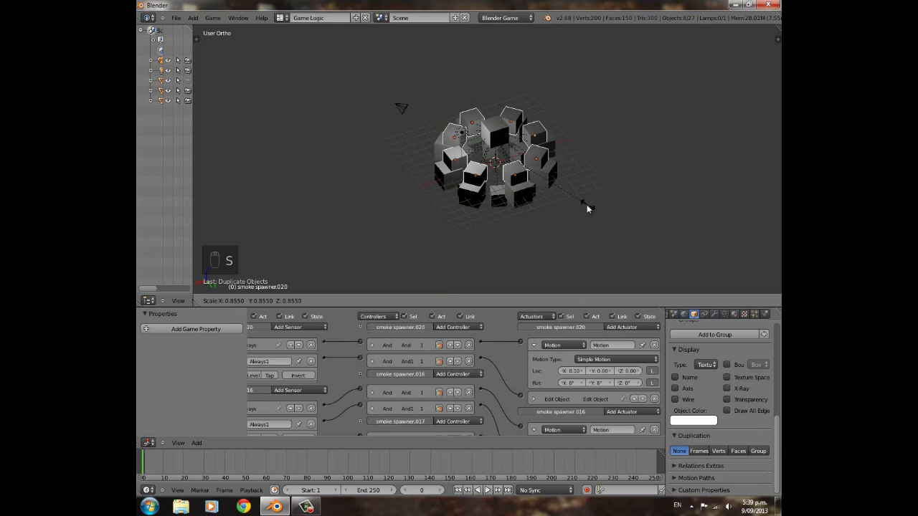
pyautogui.click(584, 209)
pyautogui.press('r')
pyautogui.press('z')
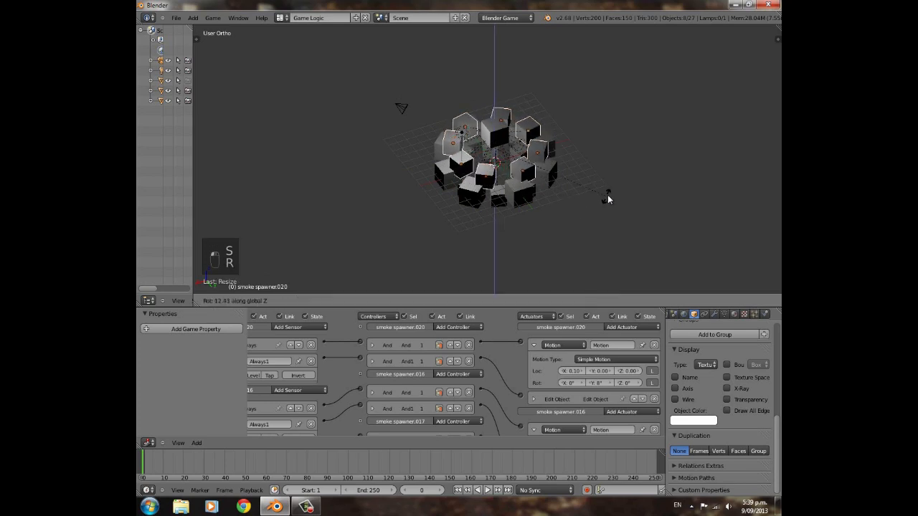
pyautogui.click(609, 201)
pyautogui.moveTo(609, 201); pyautogui.dragTo(526, 190, button='middle')
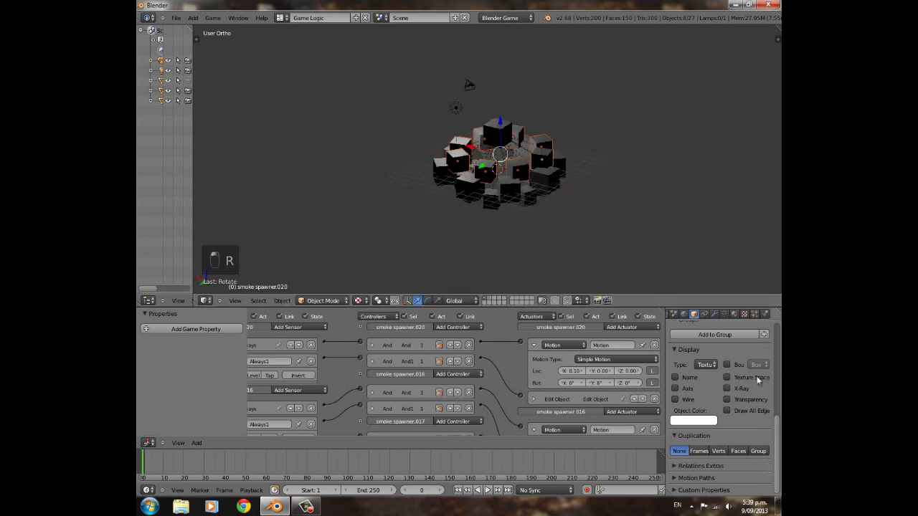
# Set the object added by smoke spawner.022's Edit Object actuator to fire.
pyautogui.scroll(4, 512, 238)
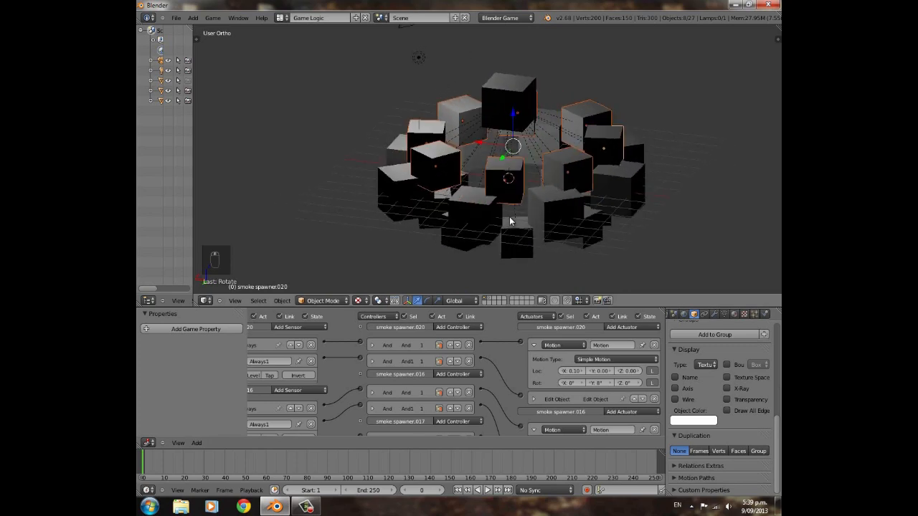
pyautogui.rightClick(504, 180)
pyautogui.scroll(6, 697, 354)
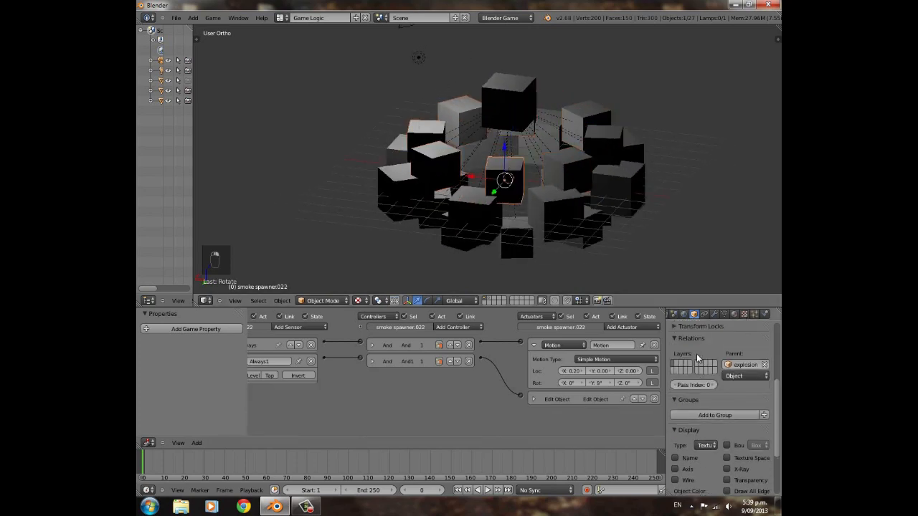
pyautogui.moveTo(434, 199)
pyautogui.mouseDown(button='middle')
pyautogui.moveTo(520, 219)
pyautogui.moveTo(435, 209)
pyautogui.mouseUp(button='middle')
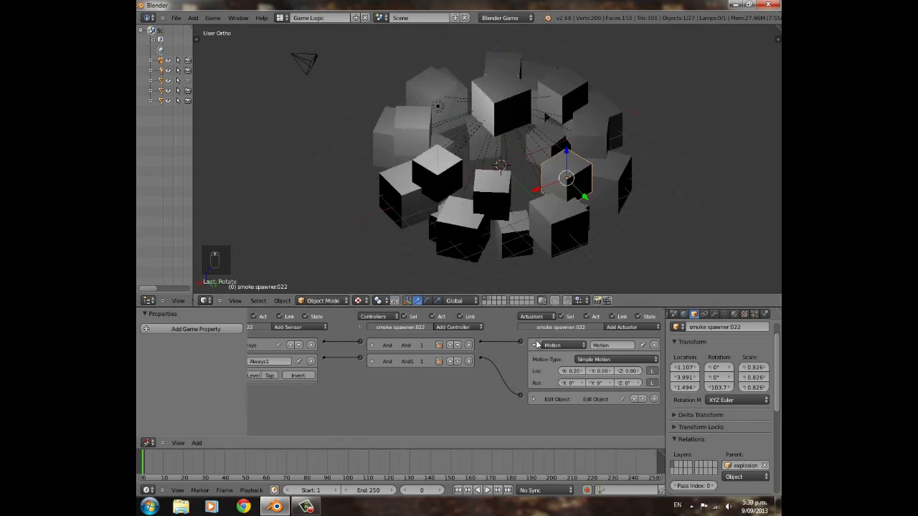
pyautogui.click(534, 346)
pyautogui.rightClick(532, 361)
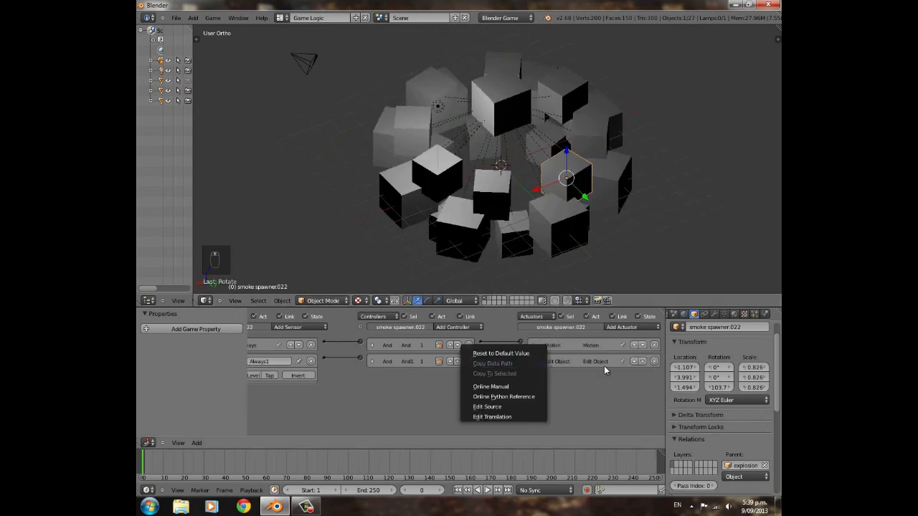
pyautogui.click(533, 361)
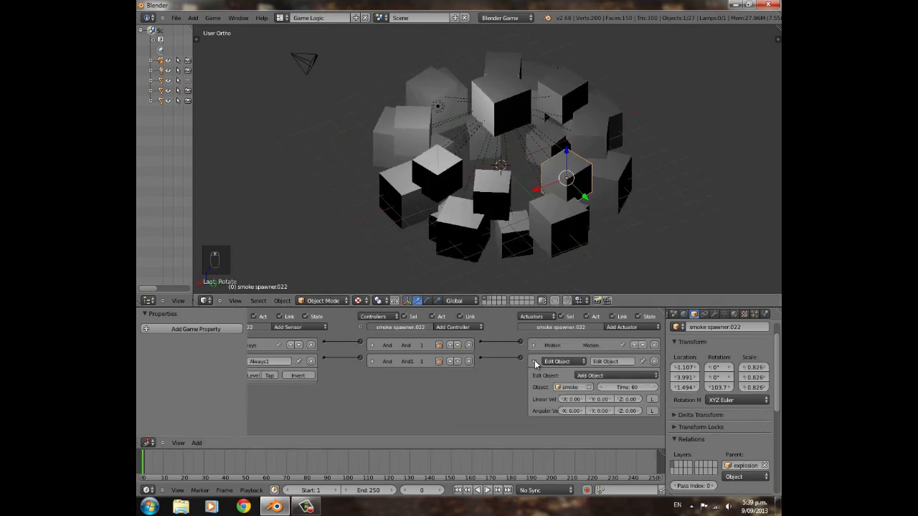
pyautogui.click(573, 389)
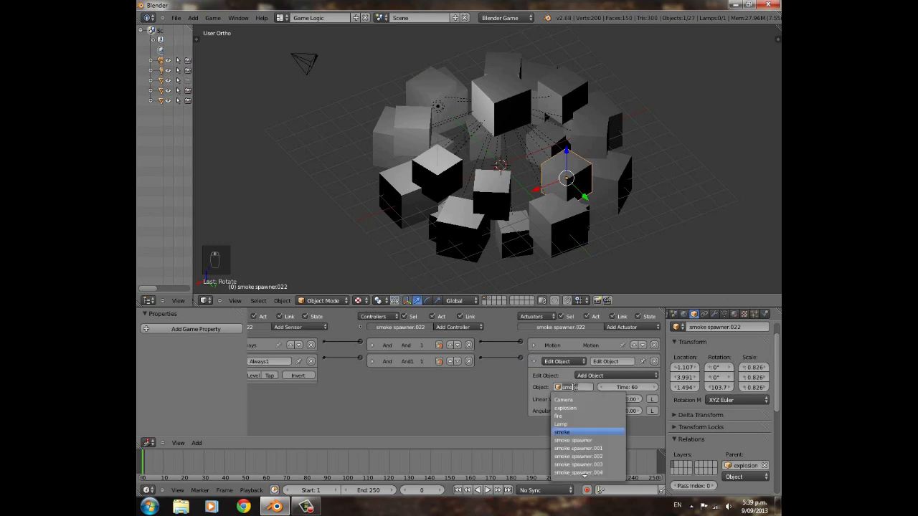
pyautogui.click(575, 421)
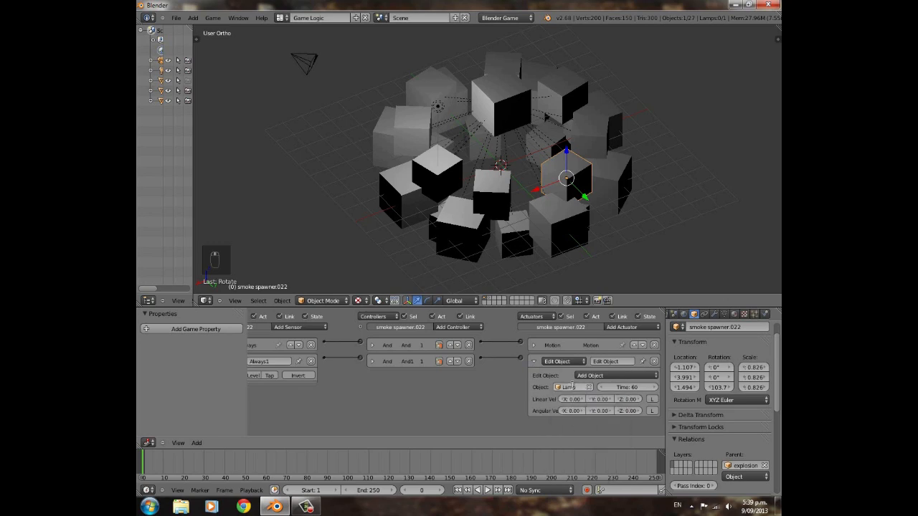
pyautogui.click(573, 387)
pyautogui.write('fire')
pyautogui.click(575, 401)
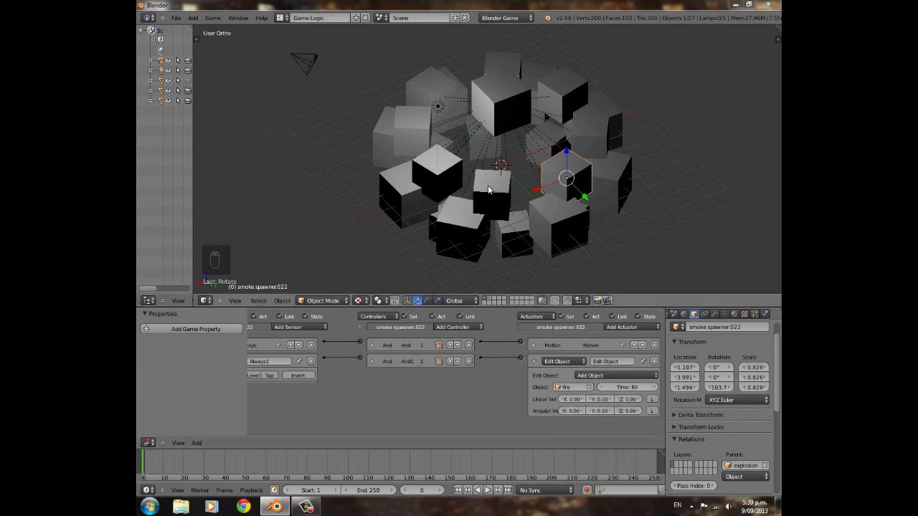
# Set the object added by smoke spawner.017's Edit Object actuator to fire and collapse both of its actuators.
pyautogui.rightClick(488, 189)
pyautogui.click(535, 345)
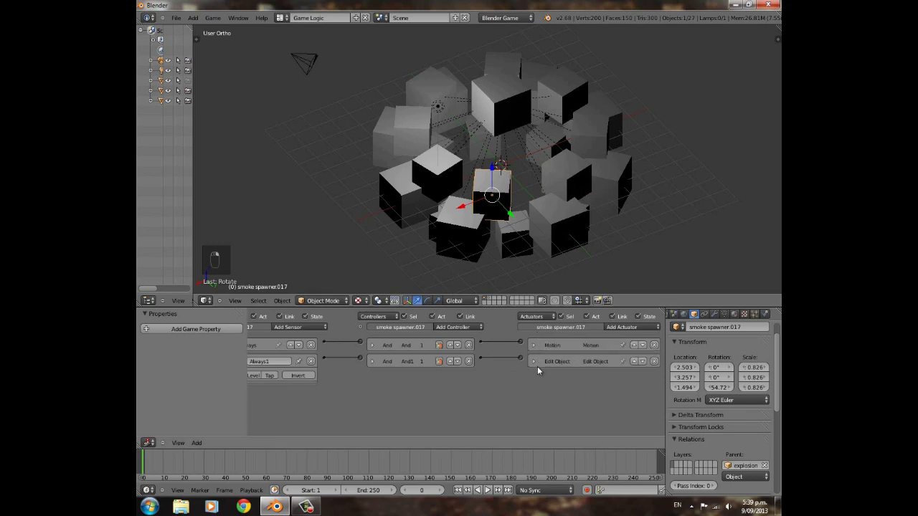
pyautogui.click(535, 361)
pyautogui.click(574, 390)
pyautogui.write('f')
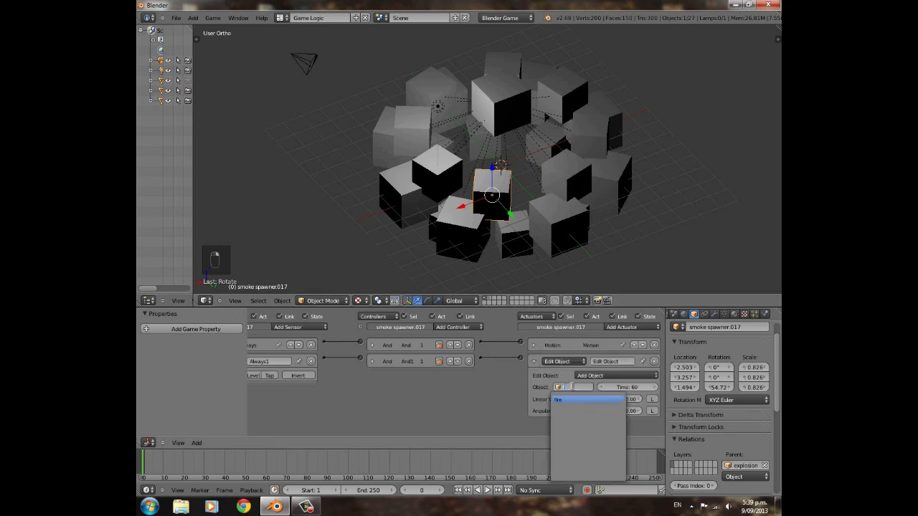
pyautogui.click(570, 401)
pyautogui.click(534, 362)
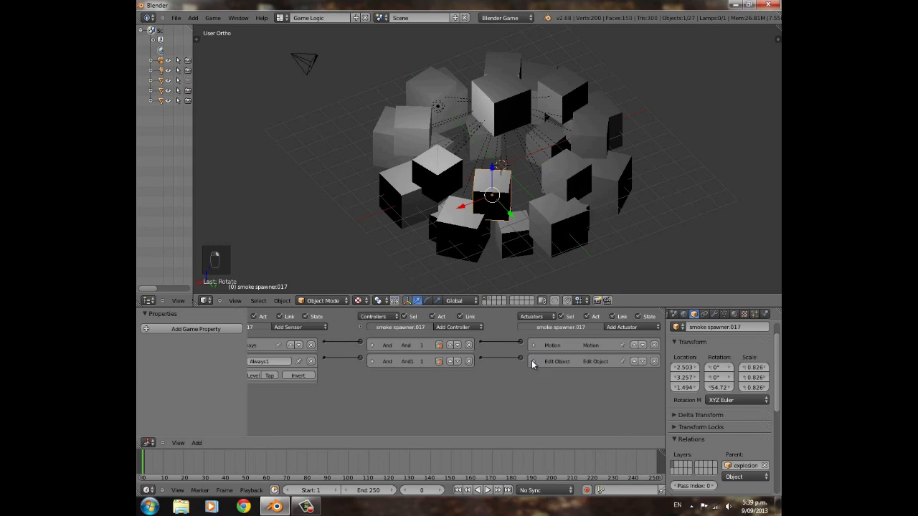
# Hide the two finished cubes, smoke spawner.017 and smoke spawner.022.
pyautogui.moveTo(463, 245); pyautogui.dragTo(469, 239, button='middle')
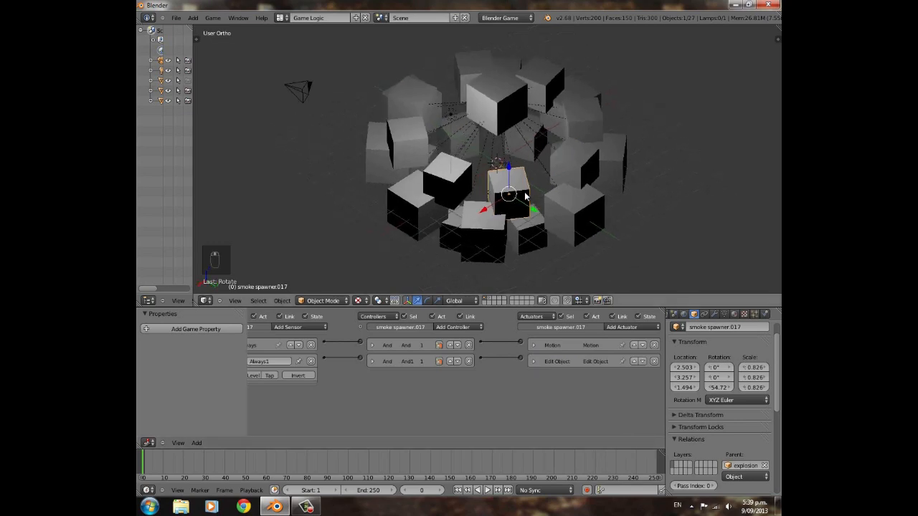
pyautogui.press('h')
pyautogui.rightClick(572, 171)
pyautogui.press('h')
# Set the object added by smoke spawner.023's Edit Object actuator to fire and hide that cube.
pyautogui.moveTo(572, 171); pyautogui.dragTo(539, 217, button='middle')
pyautogui.rightClick(511, 198)
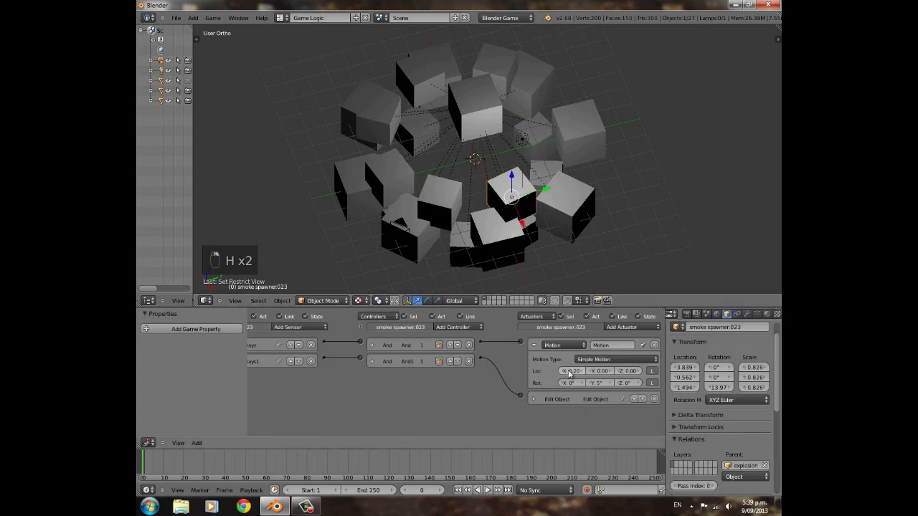
pyautogui.click(533, 345)
pyautogui.click(533, 361)
pyautogui.click(573, 387)
pyautogui.write('f')
pyautogui.click(567, 400)
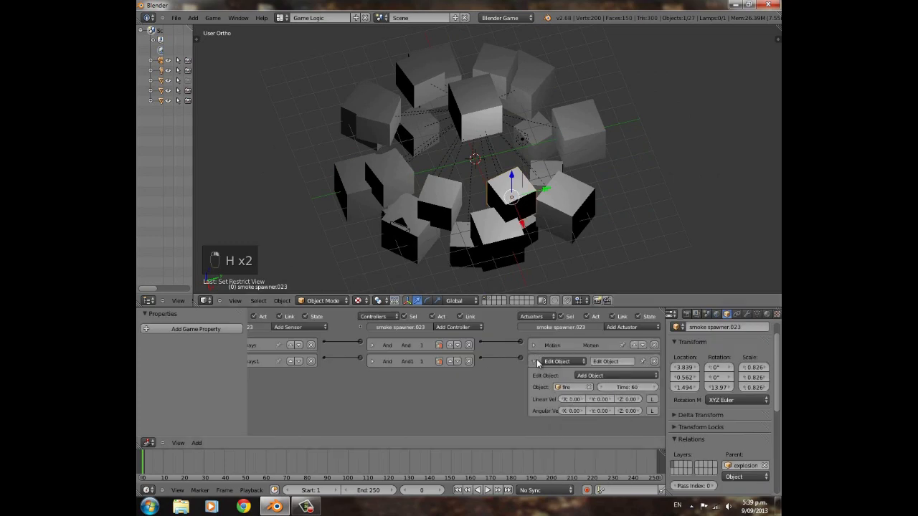
pyautogui.click(535, 362)
pyautogui.press('h')
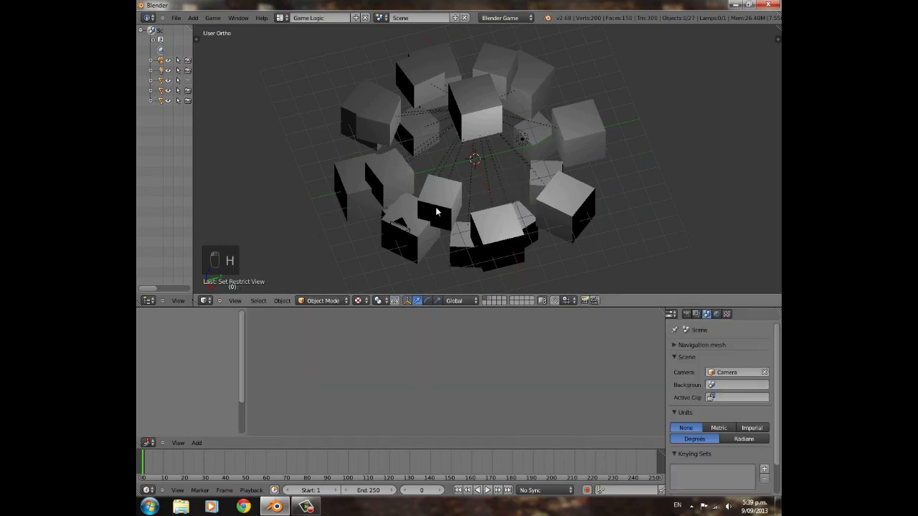
# Set the object added by smoke spawner.016's Edit Object actuator to fire and hide that cube.
pyautogui.rightClick(439, 204)
pyautogui.click(533, 345)
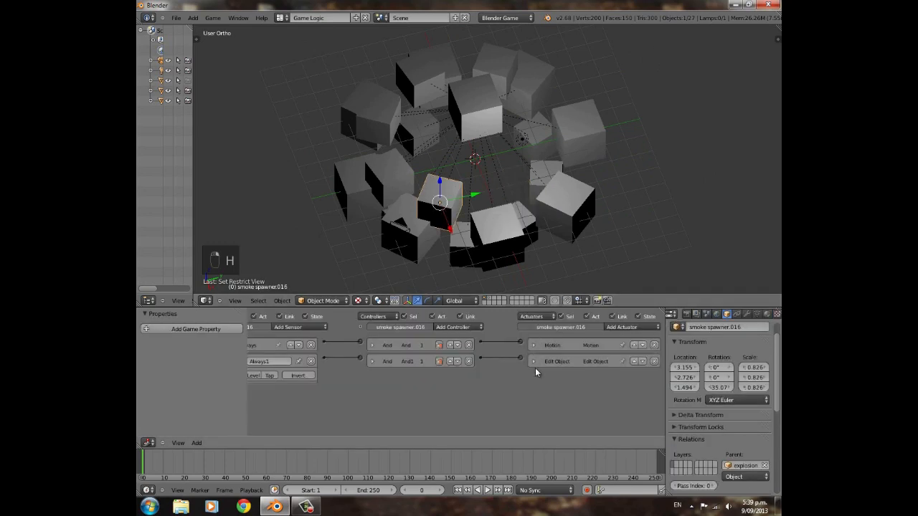
pyautogui.click(533, 362)
pyautogui.click(561, 388)
pyautogui.write('fire')
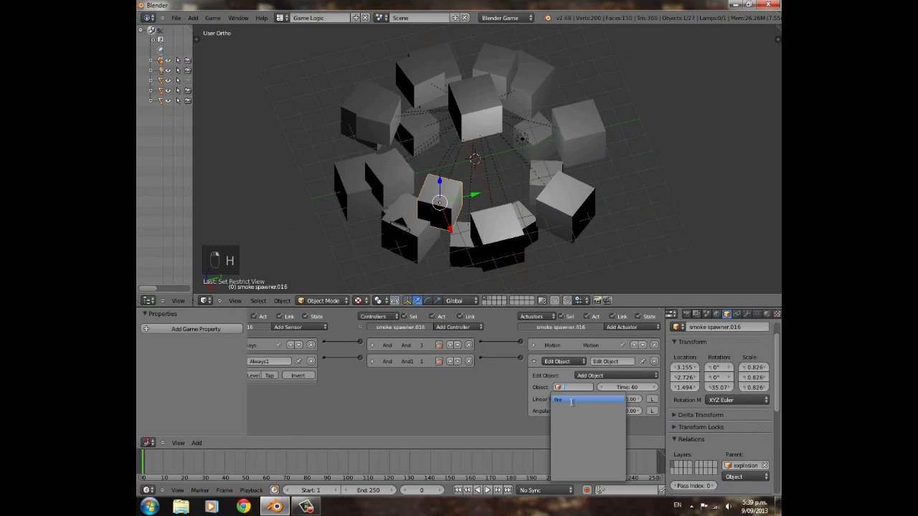
pyautogui.click(571, 401)
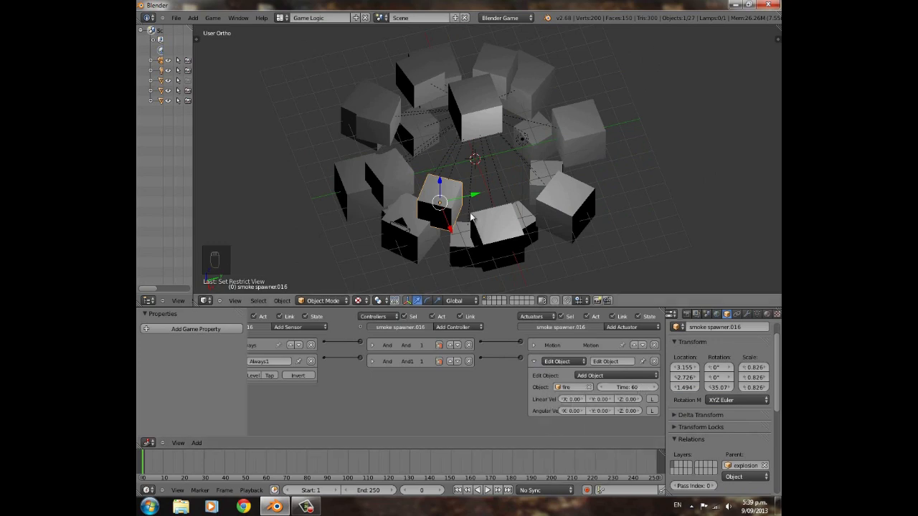
# Try to set the object added by smoke spawner.021 to fire, and undo the last change.
pyautogui.rightClick(389, 177)
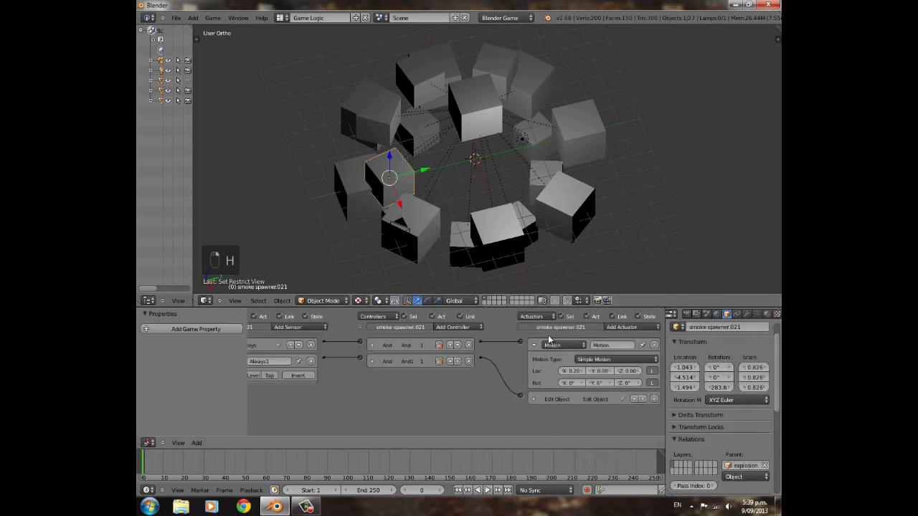
pyautogui.click(534, 347)
pyautogui.click(534, 361)
pyautogui.click(572, 388)
pyautogui.click(577, 400)
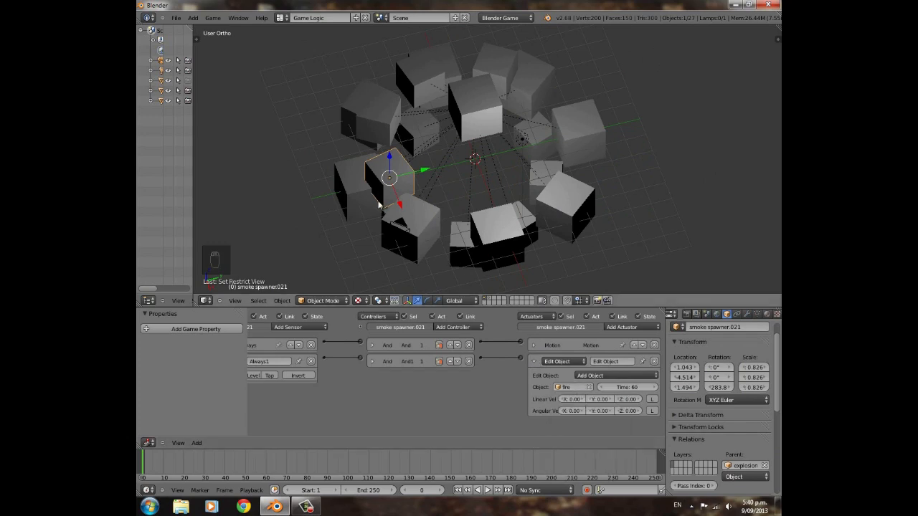
pyautogui.press('g')
pyautogui.hotkey('ctrl', 'z')
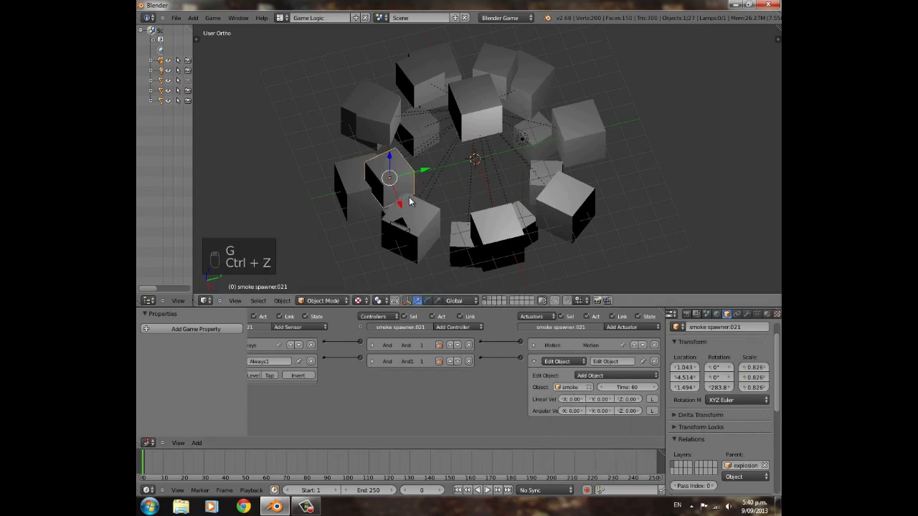
# Hide smoke spawner.021 and set the object added by smoke spawner.018's Edit Object actuator to fire.
pyautogui.press('h')
pyautogui.moveTo(409, 198); pyautogui.dragTo(476, 212, button='middle')
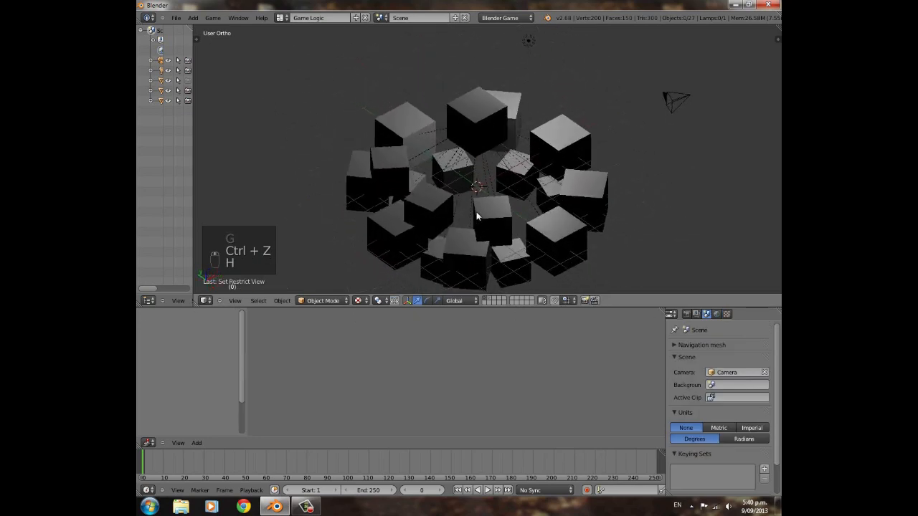
pyautogui.rightClick(495, 233)
pyautogui.click(534, 345)
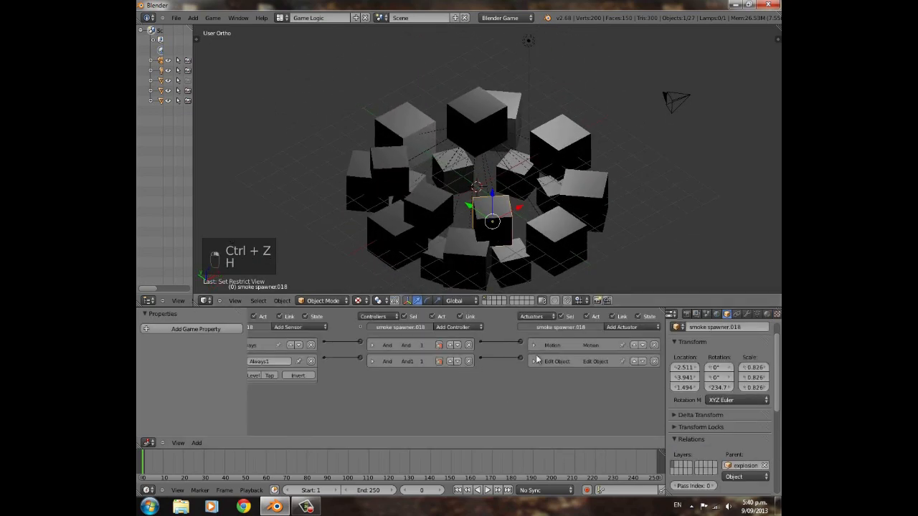
pyautogui.click(534, 362)
pyautogui.click(563, 388)
pyautogui.write('fire')
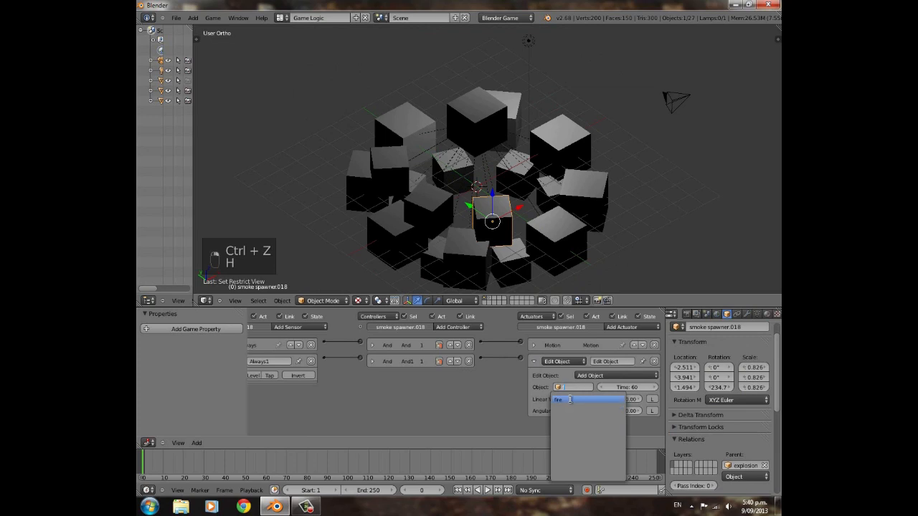
pyautogui.click(570, 399)
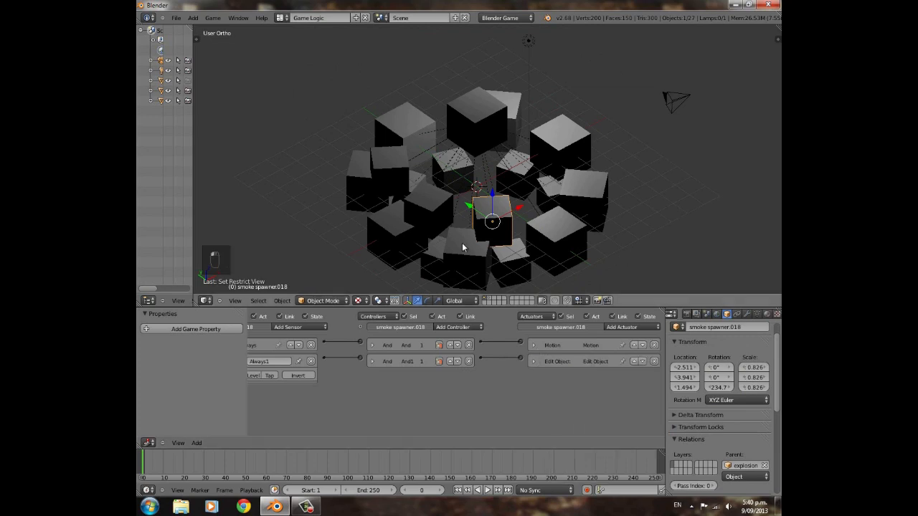
# Set the object added by smoke spawner.020's Edit Object actuator to fire.
pyautogui.rightClick(416, 213)
pyautogui.click(536, 400)
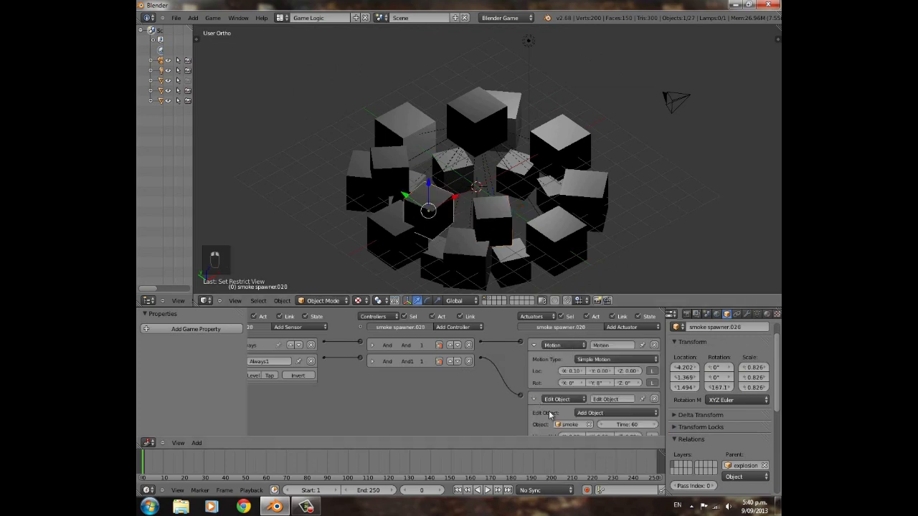
pyautogui.click(574, 424)
pyautogui.click(564, 340)
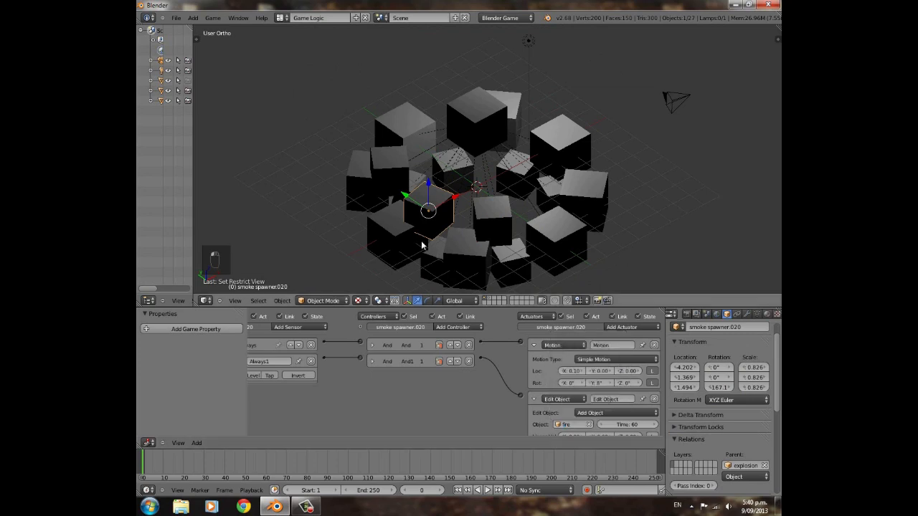
# Set the object added by smoke spawner.019's Edit Object actuator to fire.
pyautogui.rightClick(400, 176)
pyautogui.click(534, 400)
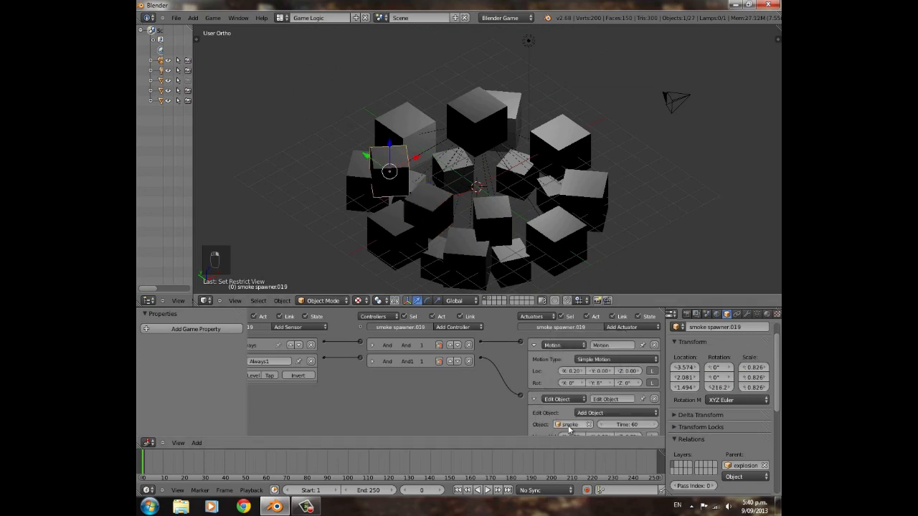
pyautogui.click(568, 425)
pyautogui.write('f')
pyautogui.click(558, 340)
# Unhide all hidden spawner cubes and clear the selection.
pyautogui.scroll(-4, 451, 258)
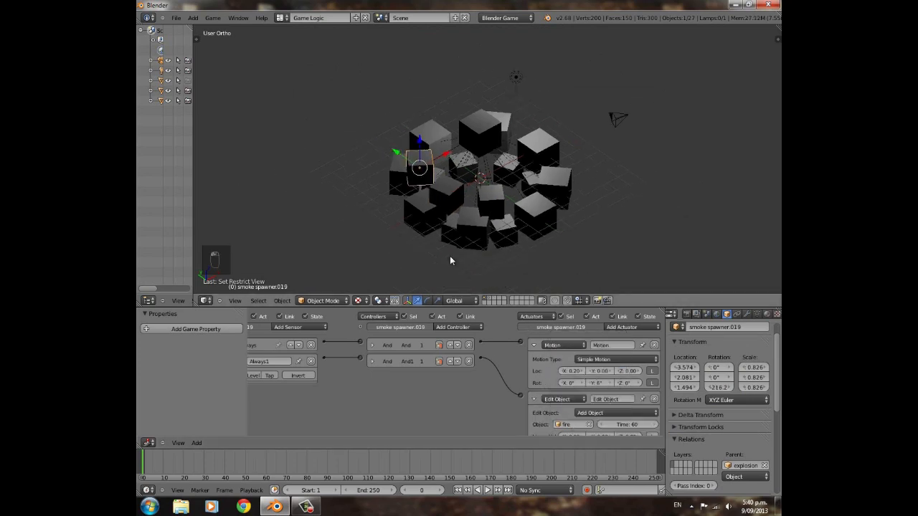
pyautogui.press('a')
pyautogui.rightClick(462, 190)
pyautogui.moveTo(461, 190); pyautogui.dragTo(482, 197, button='middle')
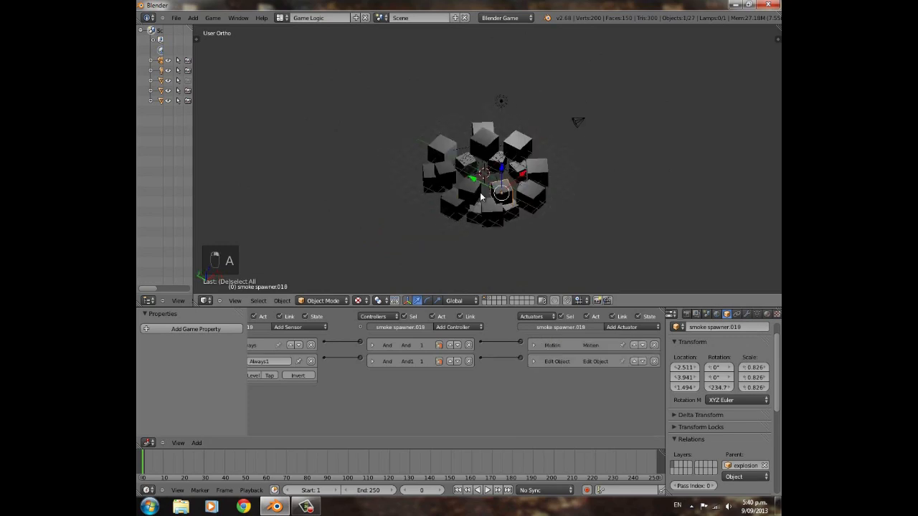
pyautogui.hotkey('alt', 'h')
pyautogui.press('a')
# Move two cubes of the upper ring individually inward so they sit at irregular positions around the explosion.
pyautogui.moveTo(544, 203); pyautogui.dragTo(535, 224, button='middle')
pyautogui.scroll(3, 535, 223)
pyautogui.scroll(2, 535, 224)
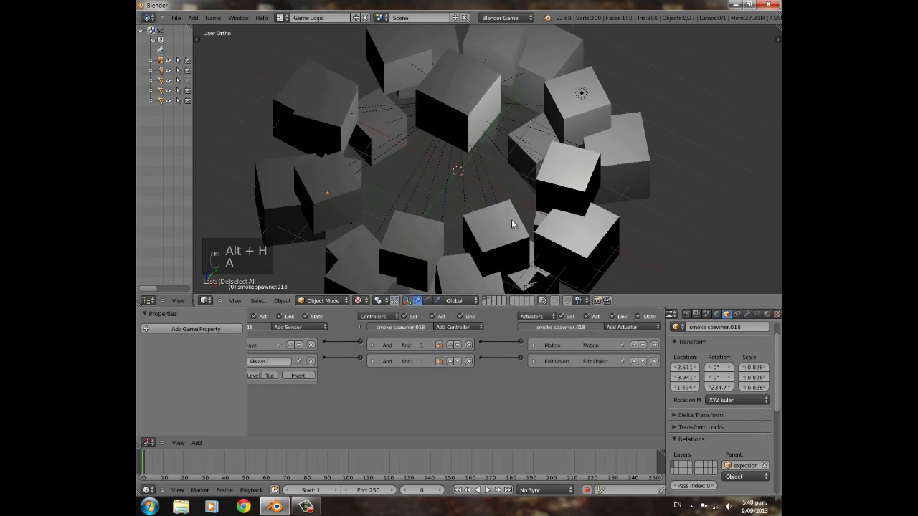
pyautogui.rightClick(510, 220)
pyautogui.moveTo(528, 259); pyautogui.dragTo(502, 168)
pyautogui.rightClick(553, 106)
pyautogui.moveTo(612, 125); pyautogui.dragTo(592, 116)
pyautogui.moveTo(581, 78); pyautogui.dragTo(561, 94)
# Move smoke spawner.019 inward and down to a height of about Z 1.05.
pyautogui.rightClick(403, 67)
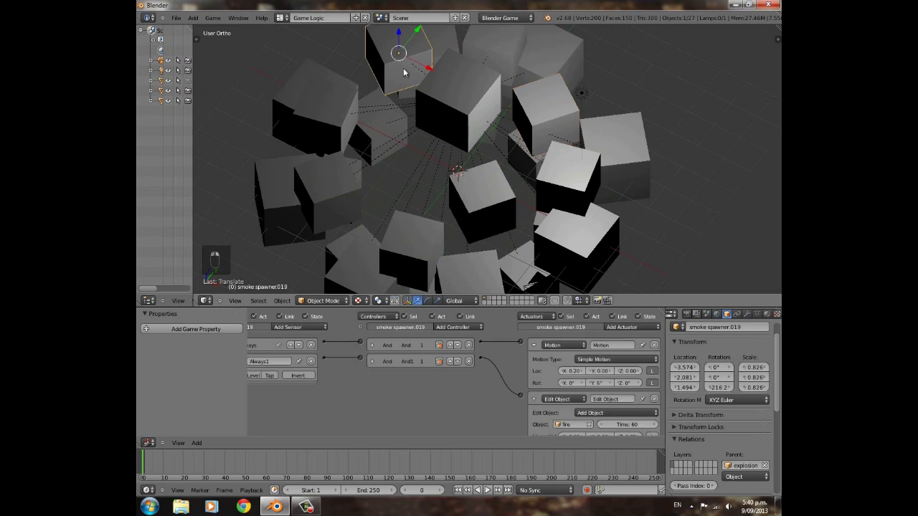
pyautogui.press('g')
pyautogui.click(359, 104)
pyautogui.moveTo(359, 104); pyautogui.dragTo(387, 136, button='middle')
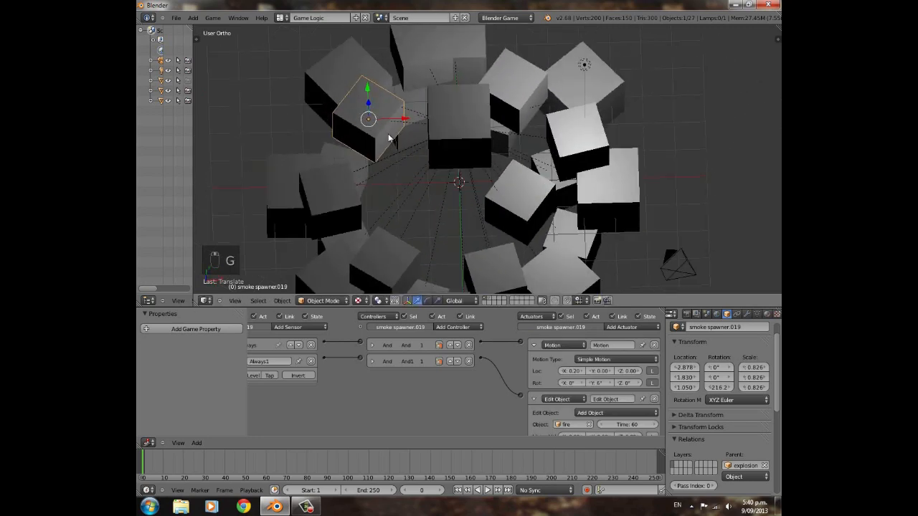
# From the top view, move smoke spawner.022 and smoke spawner.020 individually inward toward the explosion's centre.
pyautogui.press('KP_7')
pyautogui.scroll(-4, 388, 133)
pyautogui.rightClick(455, 101)
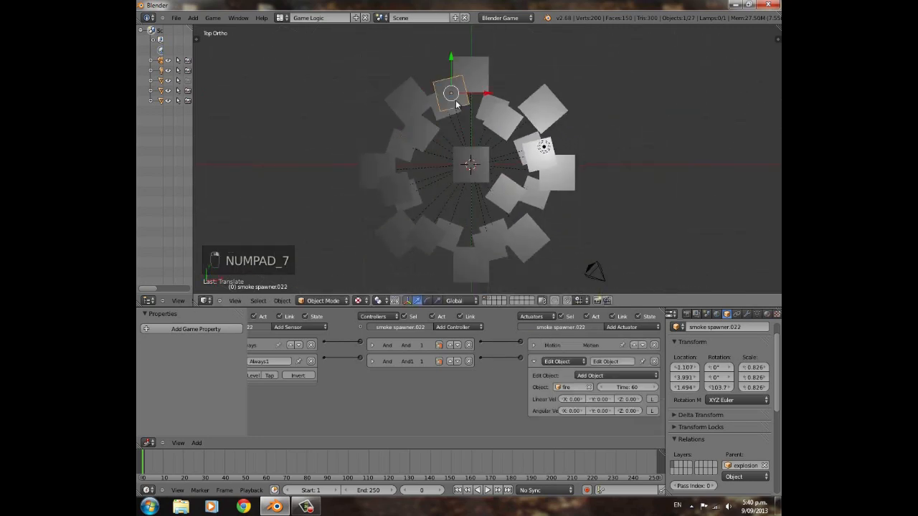
pyautogui.press('g')
pyautogui.click(463, 120)
pyautogui.rightClick(403, 197)
pyautogui.press('g')
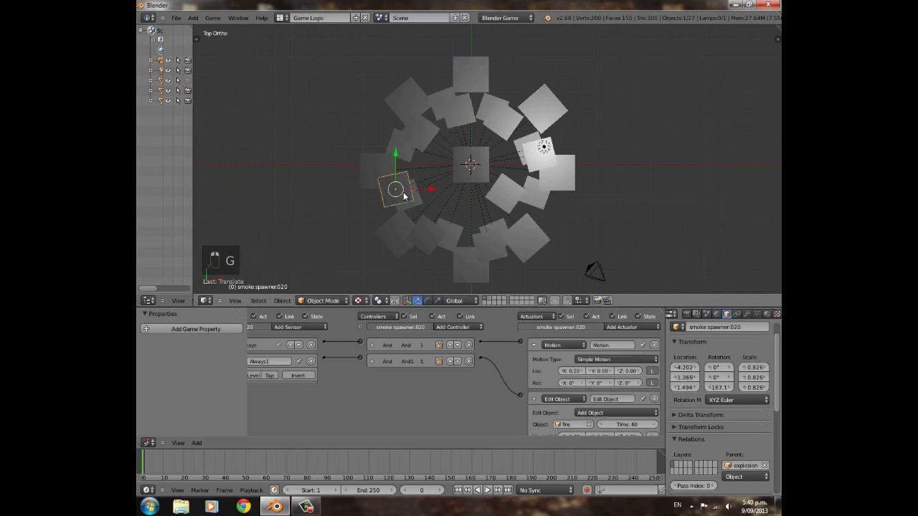
pyautogui.click(410, 194)
# Shift smoke spawner.018 and smoke spawner.021 individually to irregular positions on the ring, and clear the selection.
pyautogui.rightClick(426, 237)
pyautogui.press('g')
pyautogui.click(446, 226)
pyautogui.press('g')
pyautogui.click(434, 241)
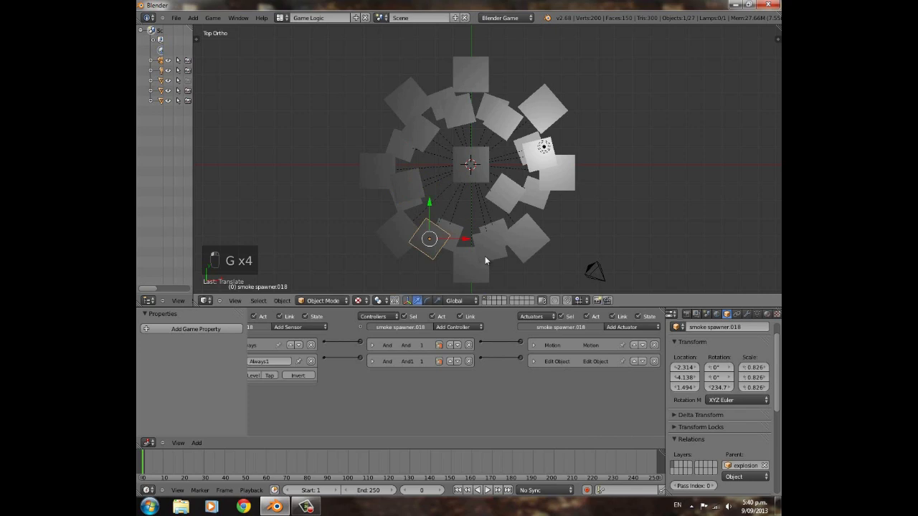
pyautogui.rightClick(485, 246)
pyautogui.press('g')
pyautogui.click(493, 241)
pyautogui.press('a')
# Run the game twice from an angled, zoomed-out view to check the explosion, ending each run.
pyautogui.moveTo(493, 241); pyautogui.dragTo(426, 193, button='middle')
pyautogui.scroll(-5, 426, 193)
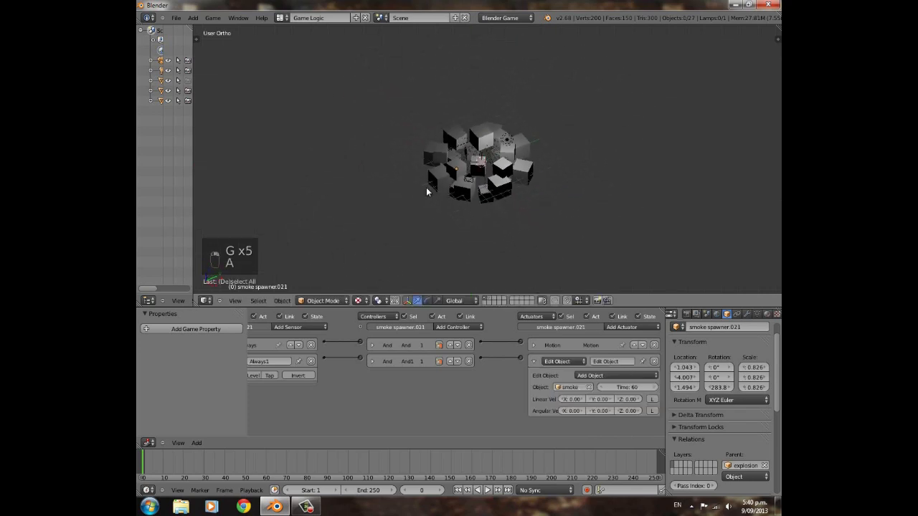
pyautogui.press('p')
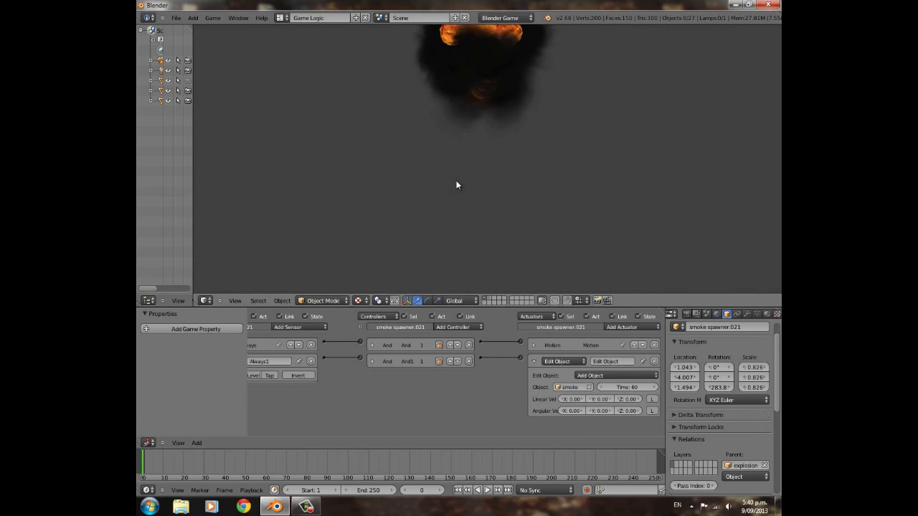
pyautogui.press('Escape')
pyautogui.scroll(-3, 500, 147)
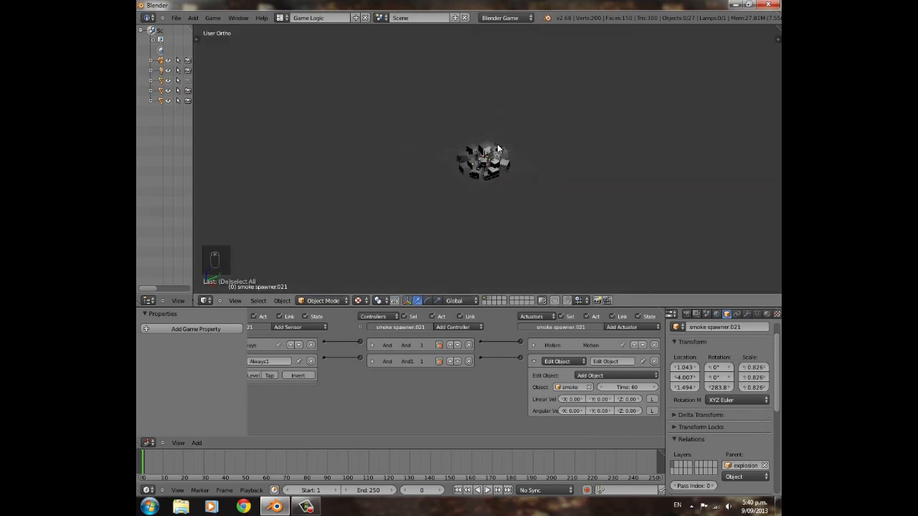
pyautogui.press('p')
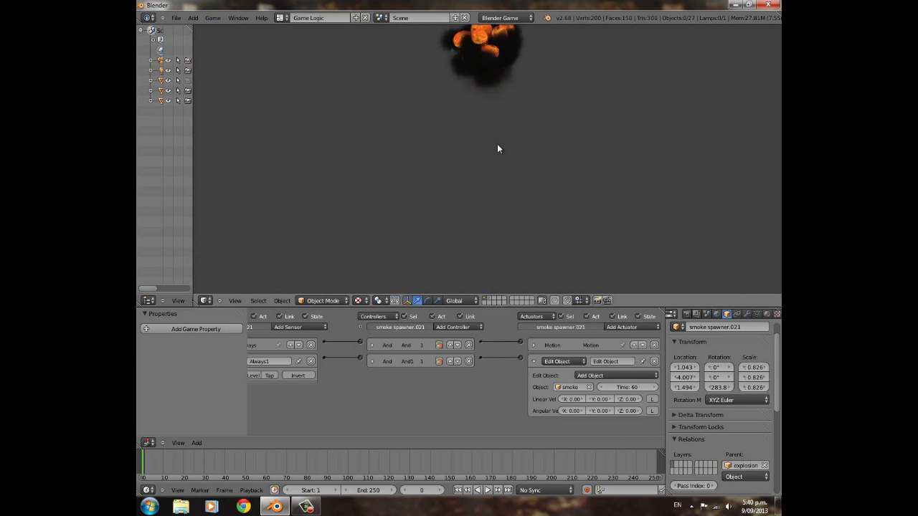
pyautogui.press('Escape')
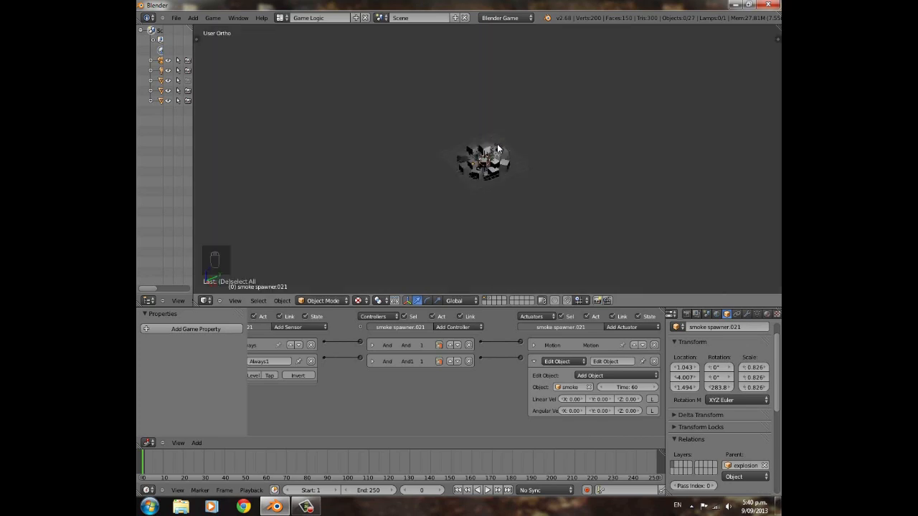
# Adjust the Always1 sensor frequency of smoke spawner.016 and set that of smoke spawner.021 to 6.
pyautogui.scroll(5, 505, 202)
pyautogui.moveTo(442, 401); pyautogui.dragTo(508, 401, button='middle')
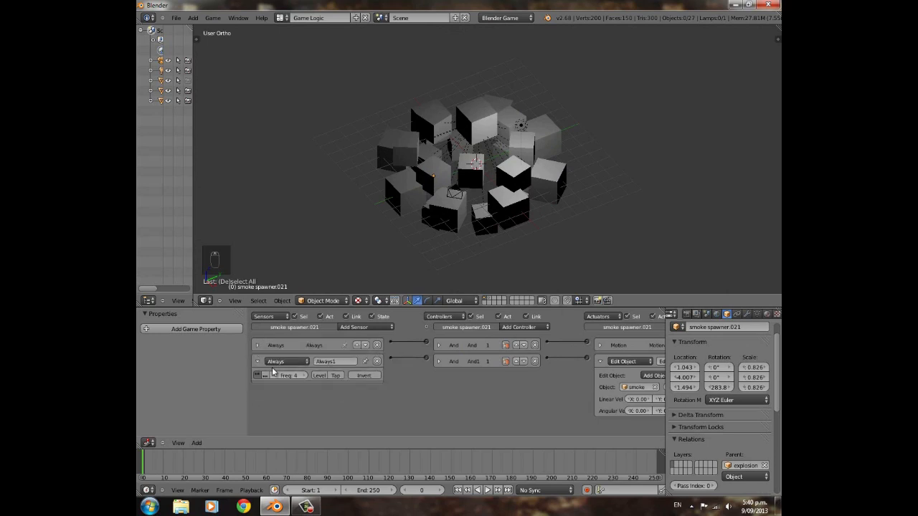
pyautogui.scroll(3, 467, 176)
pyautogui.rightClick(467, 177)
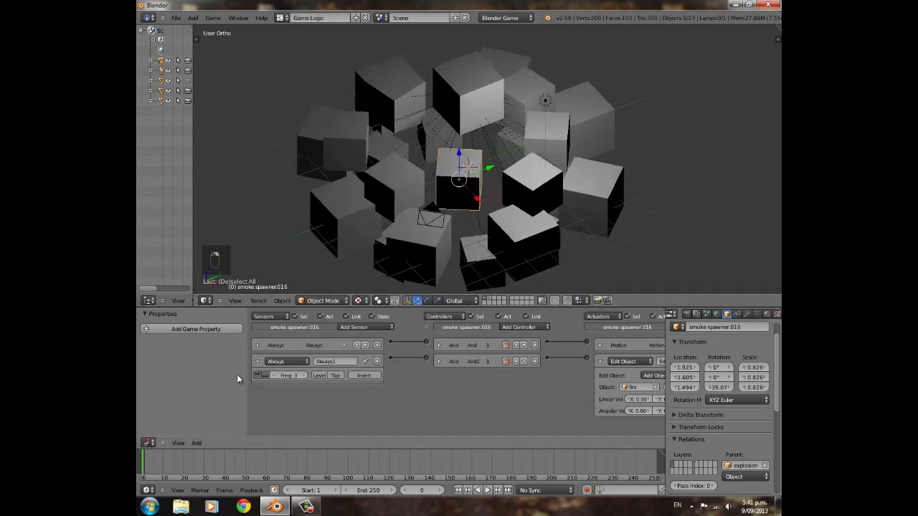
pyautogui.rightClick(396, 186)
pyautogui.rightClick(446, 188)
pyautogui.rightClick(394, 185)
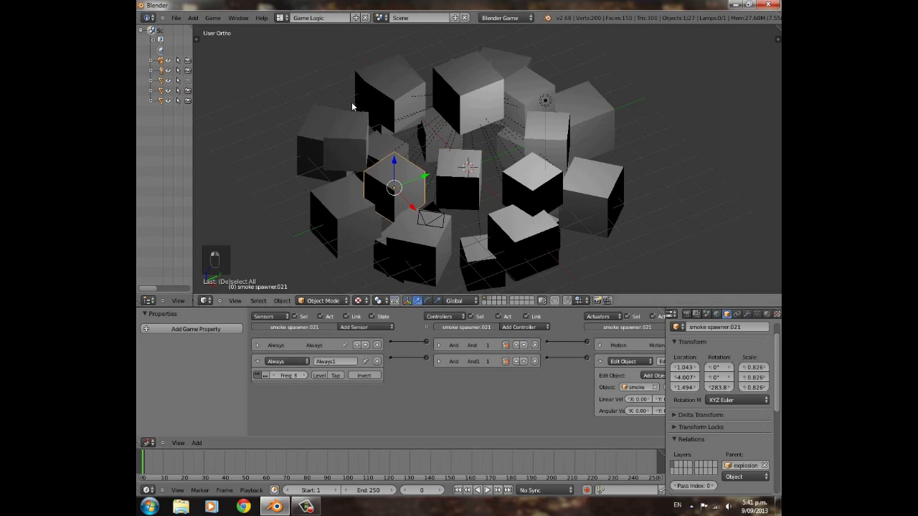
# Set the Always1 sensor frequency to 7 on both smoke spawner.018 and smoke spawner.023.
pyautogui.rightClick(353, 132)
pyautogui.click(307, 376)
pyautogui.click(307, 375)
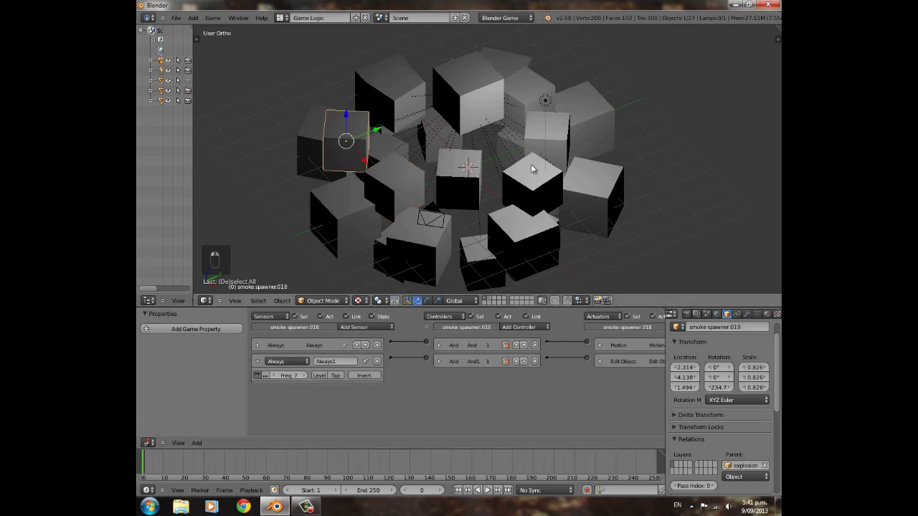
pyautogui.rightClick(526, 172)
pyautogui.click(305, 376)
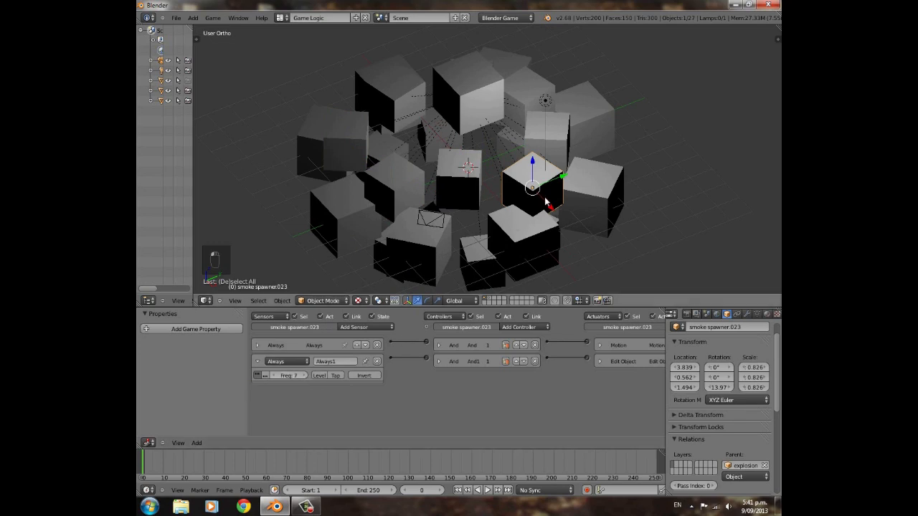
# Set smoke spawner.017's Always1 frequency to 6 and adjust the Always1 frequencies of smoke spawner.022 and smoke spawner.019.
pyautogui.moveTo(545, 200); pyautogui.dragTo(510, 201, button='middle')
pyautogui.rightClick(510, 202)
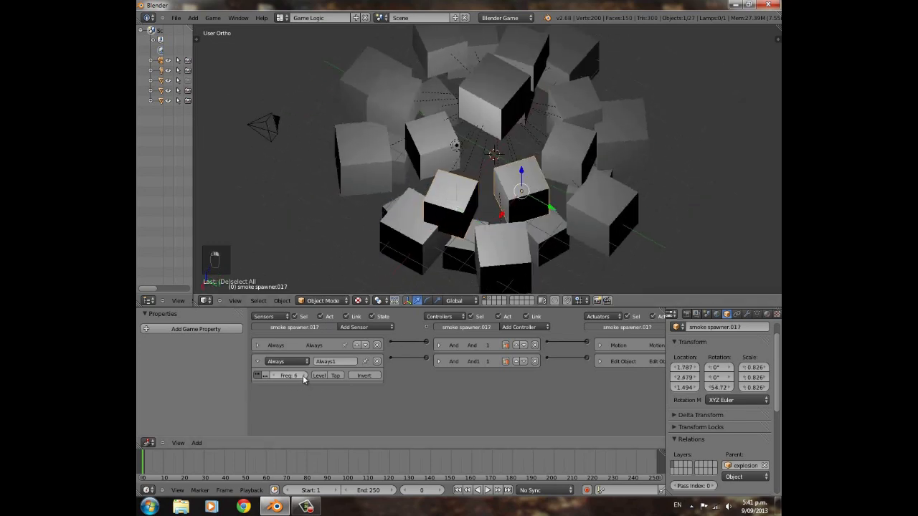
pyautogui.moveTo(568, 227); pyautogui.dragTo(528, 208, button='middle')
pyautogui.rightClick(547, 189)
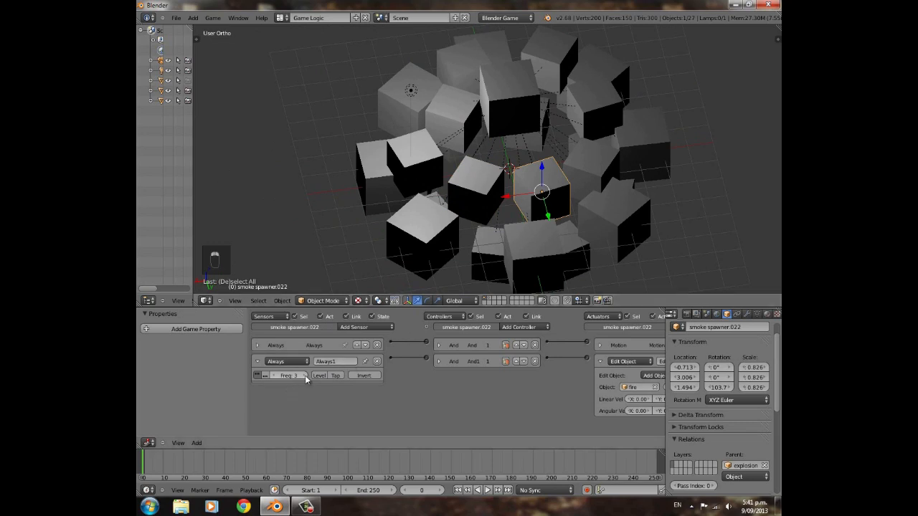
pyautogui.rightClick(574, 190)
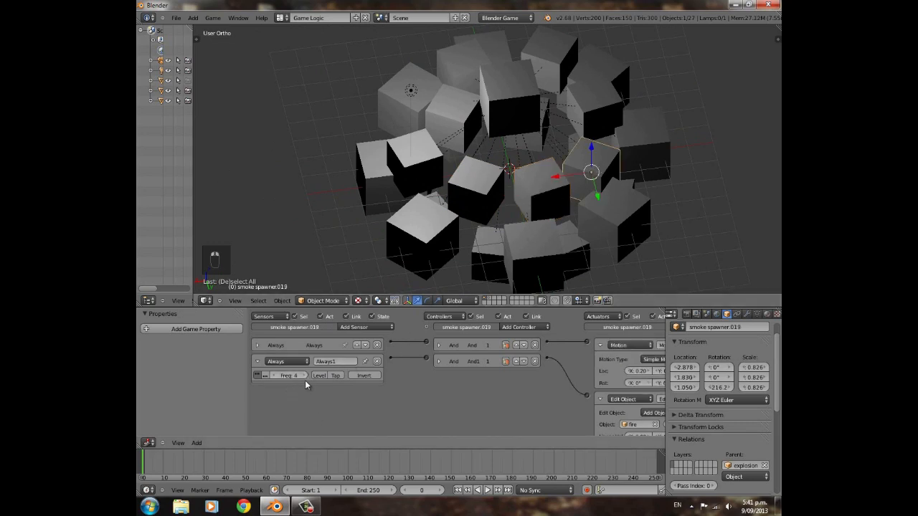
# Set smoke spawner.020's Always1 frequency to 5 and raise the frequency on the following cubes around the ring.
pyautogui.moveTo(591, 173); pyautogui.dragTo(537, 205, button='middle')
pyautogui.rightClick(598, 172)
pyautogui.moveTo(600, 172); pyautogui.dragTo(595, 191, button='middle')
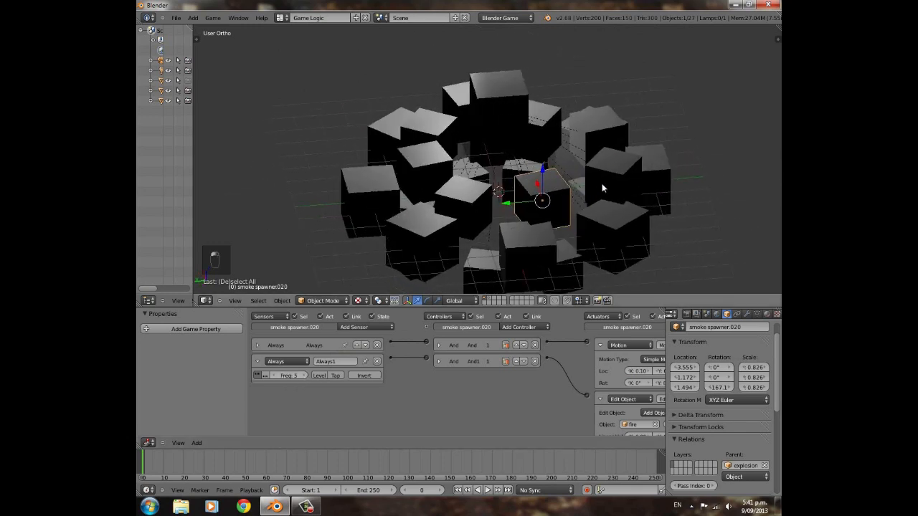
pyautogui.rightClick(594, 191)
pyautogui.moveTo(701, 191); pyautogui.dragTo(590, 186, button='middle')
pyautogui.rightClick(590, 188)
pyautogui.click(304, 375)
pyautogui.click(304, 375)
# Check smoke spawner.016's Always1 frequency, and lower those of smoke spawner.021 and smoke spawner.018.
pyautogui.moveTo(600, 227); pyautogui.dragTo(512, 188, button='middle')
pyautogui.rightClick(510, 179)
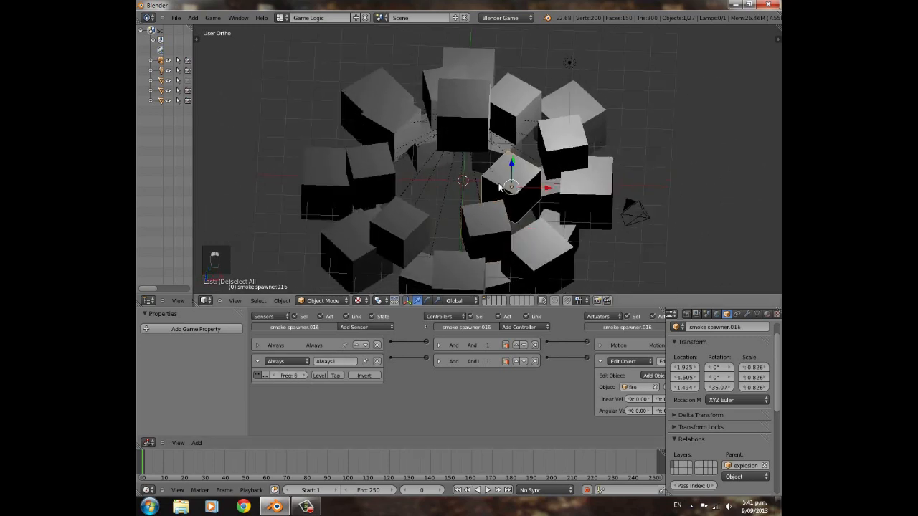
pyautogui.scroll(-5, 588, 170)
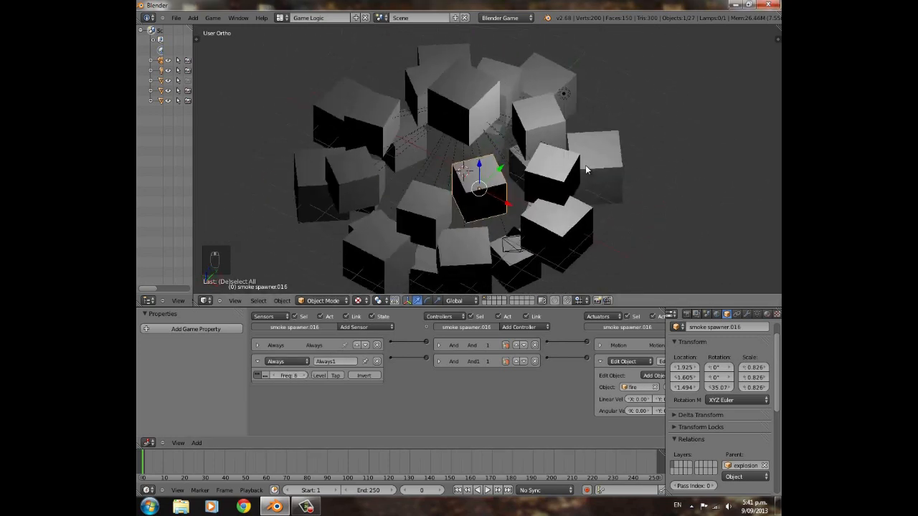
pyautogui.rightClick(437, 181)
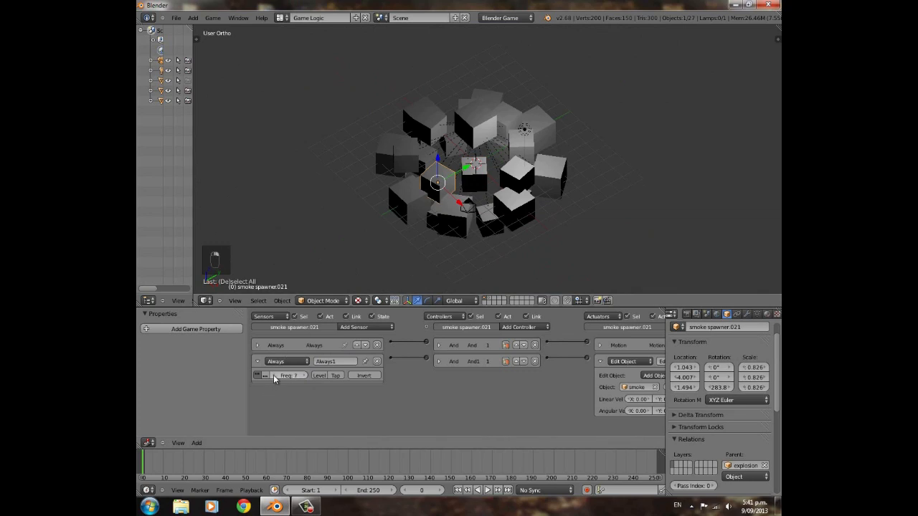
pyautogui.rightClick(406, 154)
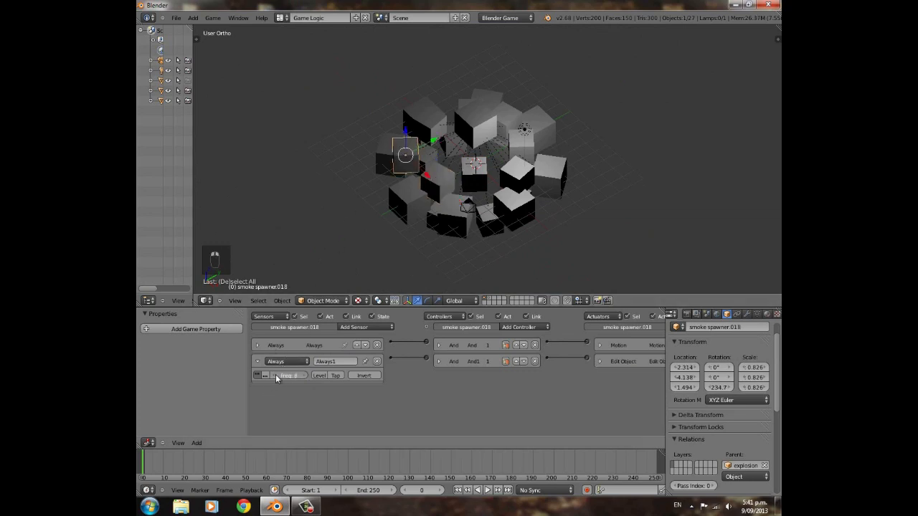
pyautogui.rightClick(428, 125)
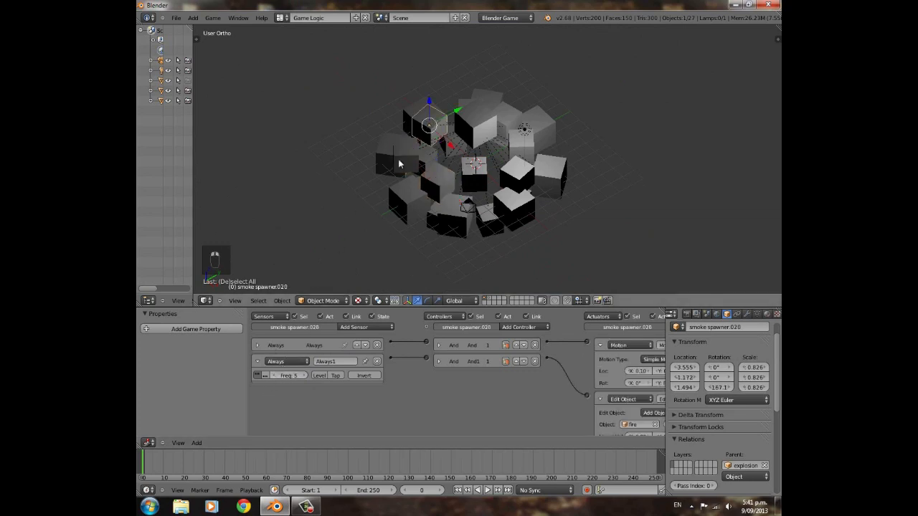
# Run the game twice to check the explosion with the varied spawn frequencies, ending each run.
pyautogui.press('p')
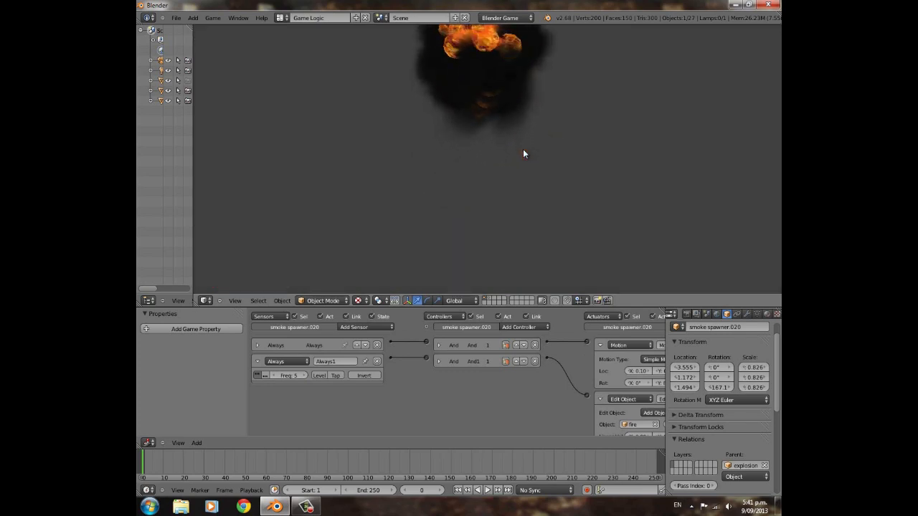
pyautogui.press('Escape')
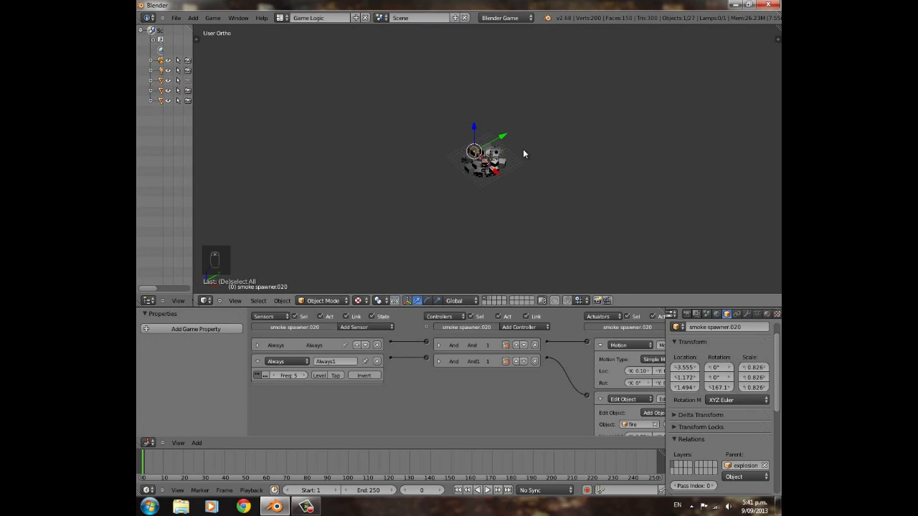
pyautogui.press('p')
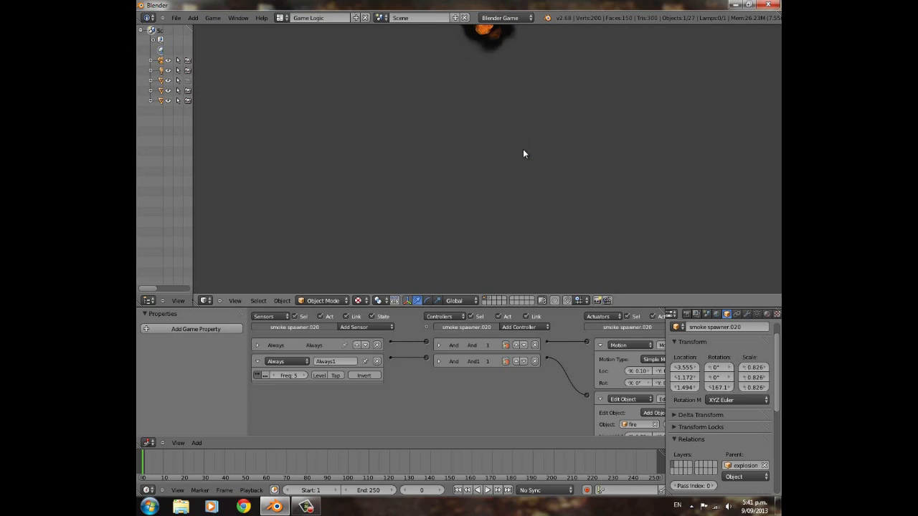
pyautogui.press('Escape')
# Select all eight inner cubes of the upper ring together, from smoke spawner.020 around to smoke spawner.019.
pyautogui.scroll(6, 522, 149)
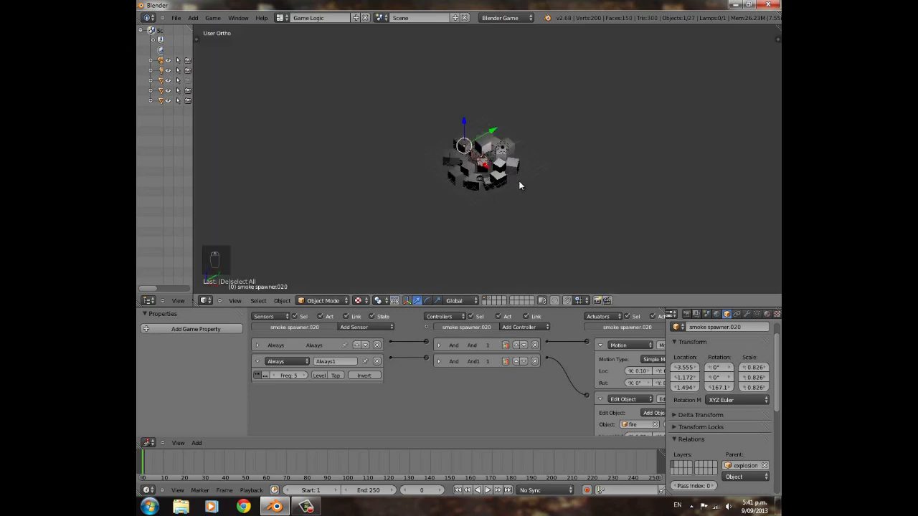
pyautogui.scroll(4, 519, 185)
pyautogui.keyDown('shift'); pyautogui.rightClick(423, 209); pyautogui.keyUp('shift')
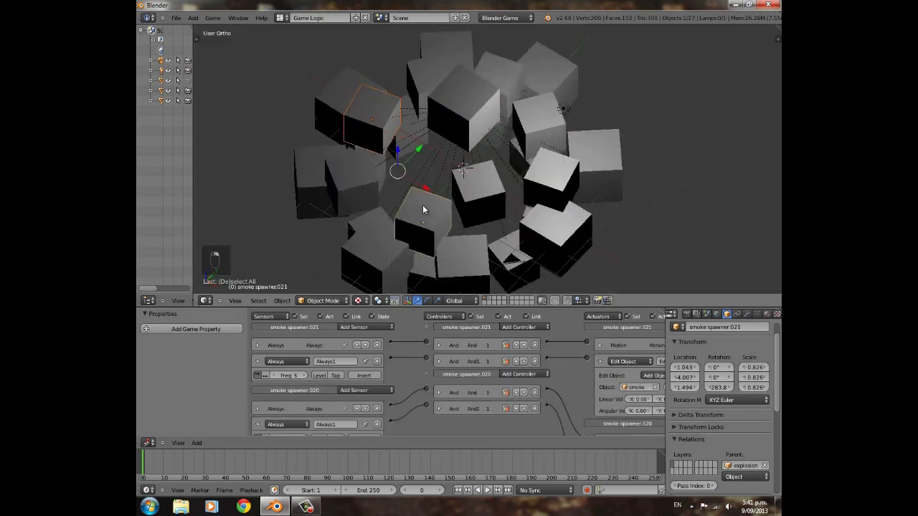
pyautogui.keyDown('shift'); pyautogui.rightClick(355, 174); pyautogui.keyUp('shift')
pyautogui.keyDown('shift'); pyautogui.rightClick(477, 182); pyautogui.keyUp('shift')
pyautogui.keyDown('shift'); pyautogui.rightClick(538, 182); pyautogui.keyUp('shift')
pyautogui.keyDown('shift'); pyautogui.rightClick(538, 140); pyautogui.keyUp('shift')
pyautogui.keyDown('shift'); pyautogui.rightClick(510, 79); pyautogui.keyUp('shift')
pyautogui.keyDown('shift'); pyautogui.rightClick(440, 80); pyautogui.keyUp('shift')
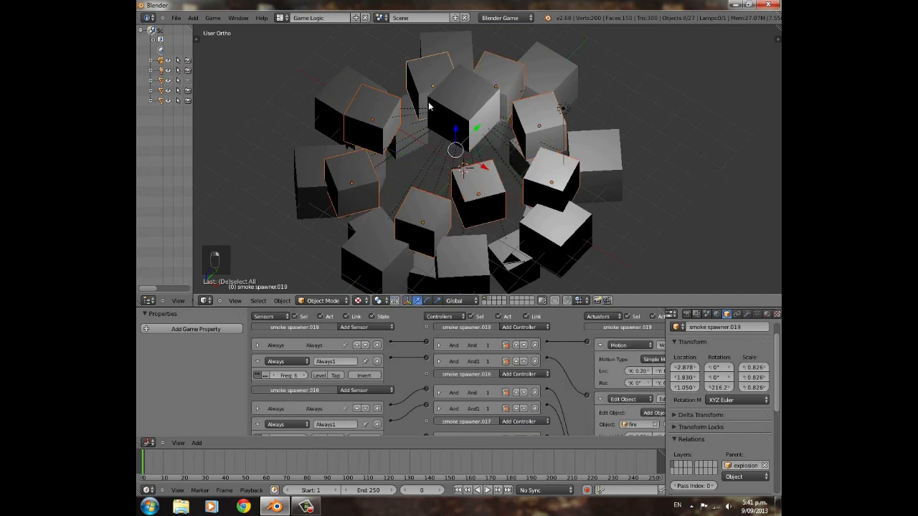
# Duplicate the eight selected spawner cubes and rotate the copies about the Z axis.
pyautogui.scroll(-3, 430, 143)
pyautogui.moveTo(436, 170); pyautogui.dragTo(511, 180, button='middle')
pyautogui.hotkey('shift', 'd')
pyautogui.press('r')
pyautogui.press('z')
pyautogui.click(463, 104)
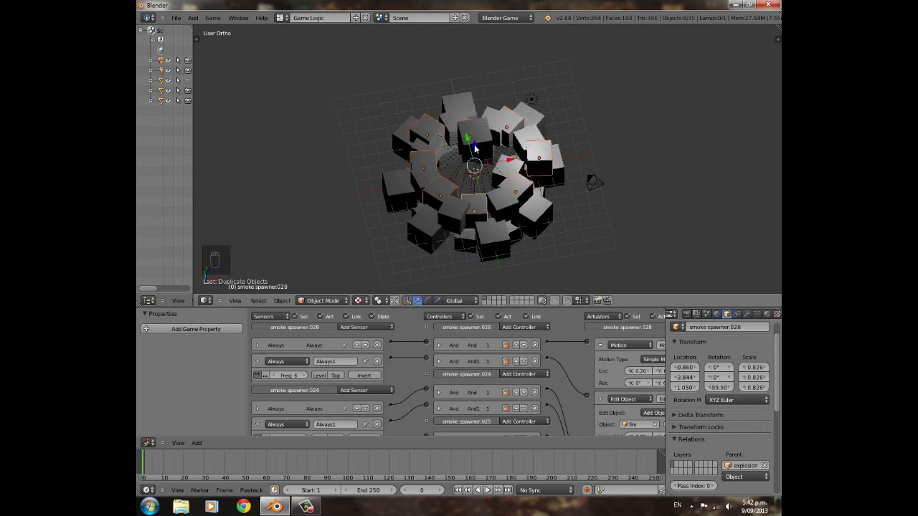
# Lower the duplicated ring along the Z axis and shrink it to a cube scale of about 0.594.
pyautogui.press('g')
pyautogui.press('z')
pyautogui.click(477, 180)
pyautogui.press('s')
pyautogui.click(548, 185)
# Fine-tune the duplicated ring's height along Z, placing it beneath the other cubes at about Z -2.33.
pyautogui.moveTo(547, 186); pyautogui.dragTo(504, 206, button='middle')
pyautogui.press('g')
pyautogui.press('z')
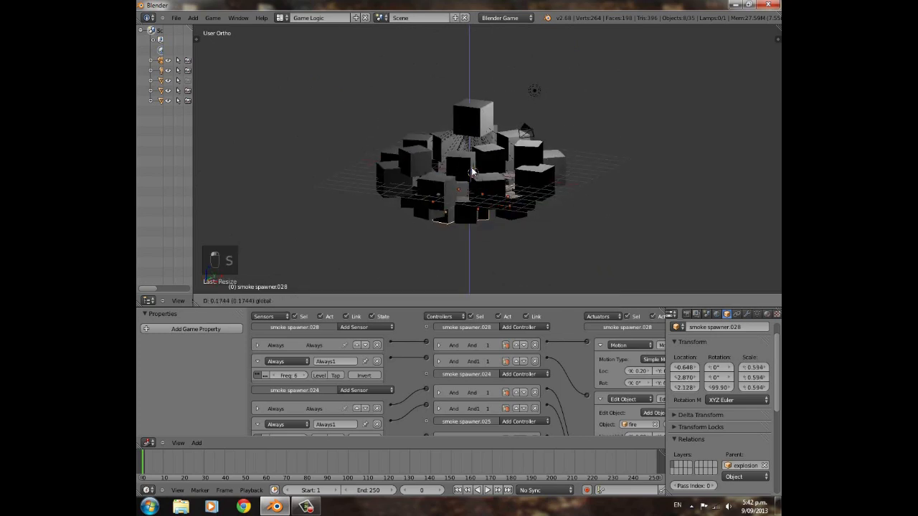
pyautogui.click(471, 159)
pyautogui.scroll(-5, 472, 158)
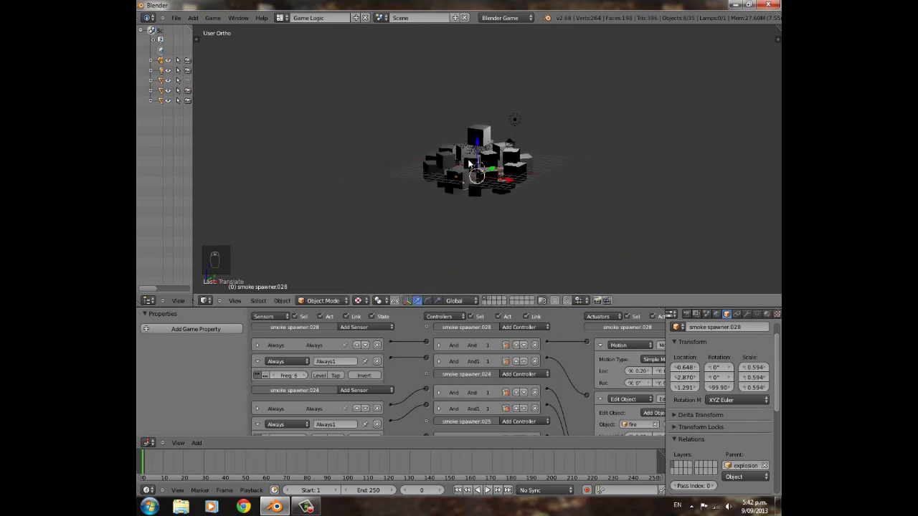
pyautogui.moveTo(479, 140); pyautogui.dragTo(479, 149)
# Run the game twice to check the explosion with the added lower ring, ending each run.
pyautogui.press('p')
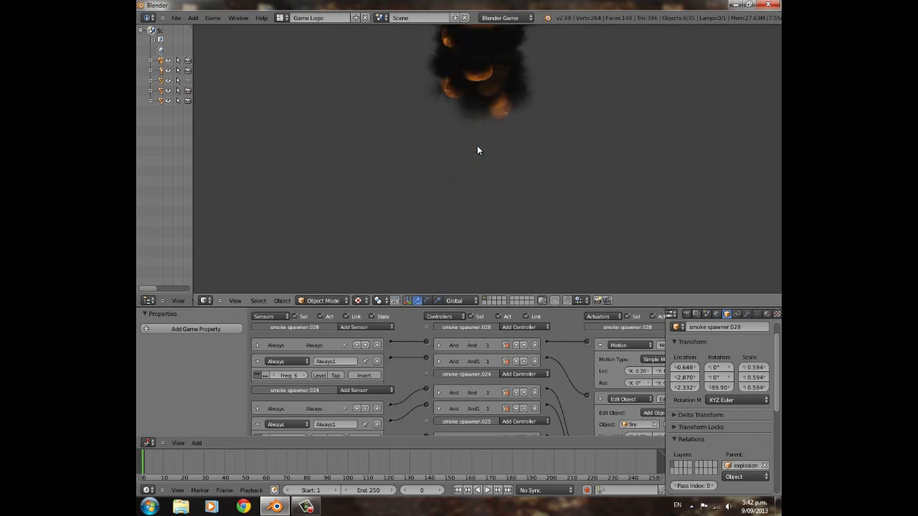
pyautogui.press('Escape')
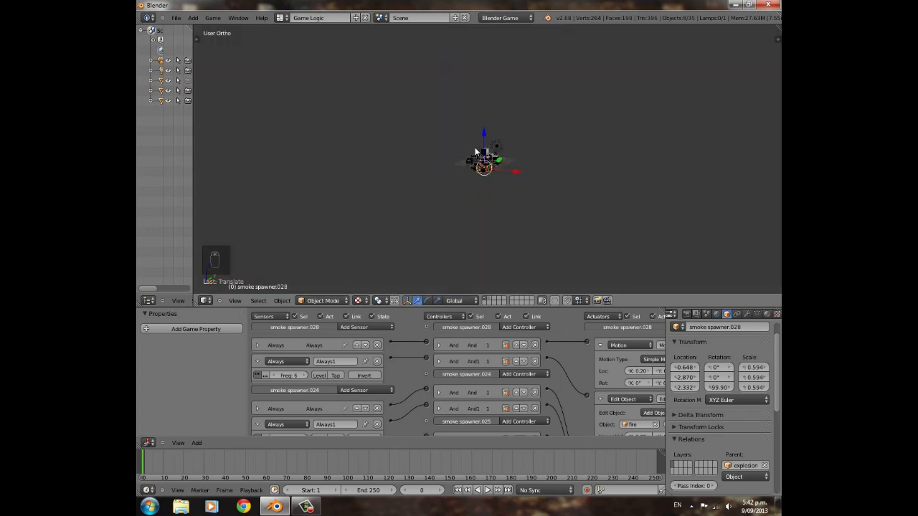
pyautogui.press('p')
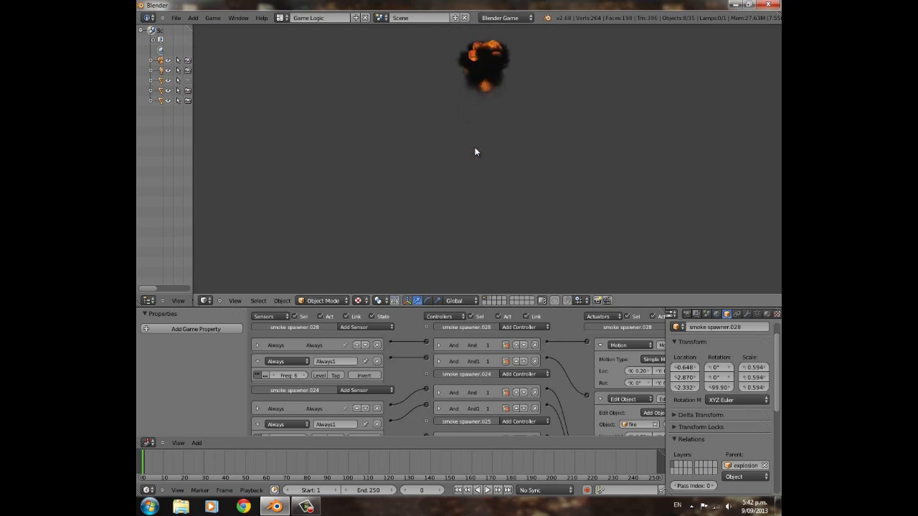
pyautogui.press('Escape')
pyautogui.scroll(6, 475, 160)
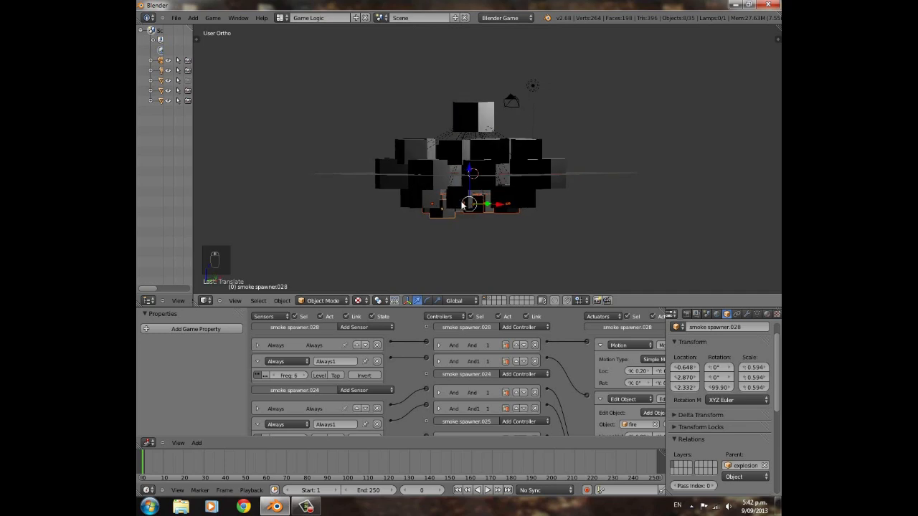
pyautogui.moveTo(462, 205); pyautogui.dragTo(480, 228, button='middle')
pyautogui.rightClick(445, 189)
pyautogui.keyDown('shift'); pyautogui.rightClick(409, 199); pyautogui.keyUp('shift')
pyautogui.keyDown('shift'); pyautogui.rightClick(388, 155); pyautogui.keyUp('shift')
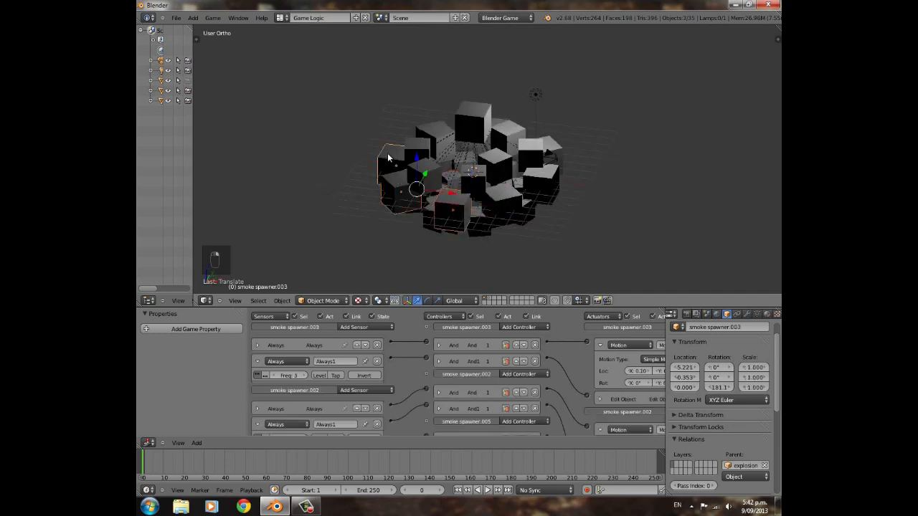
pyautogui.keyDown('shift'); pyautogui.moveTo(544, 208); pyautogui.dragTo(567, 204, button='middle'); pyautogui.keyUp('shift')
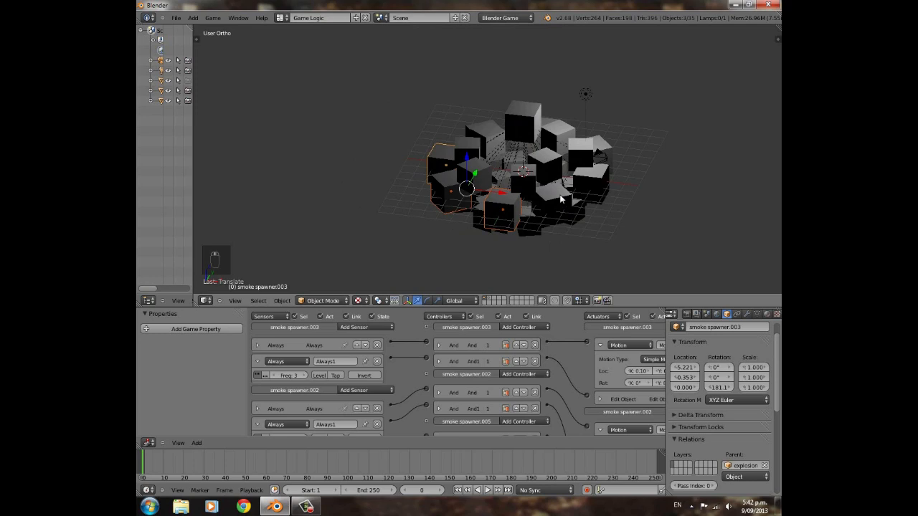
# Duplicate the eight full-size spawner cubes of the main ring and lower the copies along Z to about -4.6.
pyautogui.rightClick(592, 184)
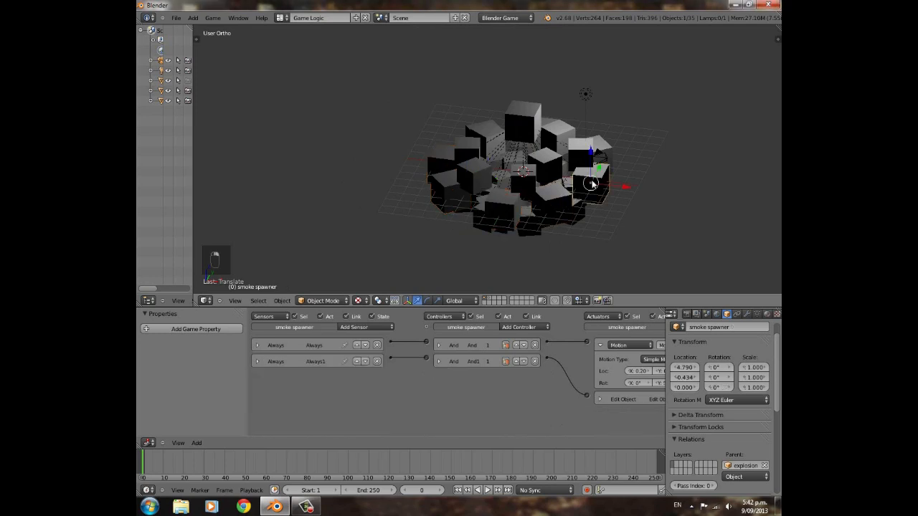
pyautogui.keyDown('shift'); pyautogui.rightClick(558, 198); pyautogui.keyUp('shift')
pyautogui.keyDown('shift'); pyautogui.rightClick(491, 207); pyautogui.keyUp('shift')
pyautogui.keyDown('shift'); pyautogui.rightClick(440, 161); pyautogui.keyUp('shift')
pyautogui.moveTo(431, 164); pyautogui.dragTo(582, 189, button='middle')
pyautogui.keyDown('shift'); pyautogui.rightClick(428, 185); pyautogui.keyUp('shift')
pyautogui.keyDown('shift'); pyautogui.rightClick(390, 162); pyautogui.keyUp('shift')
pyautogui.moveTo(388, 162); pyautogui.dragTo(571, 208, button='middle')
pyautogui.keyDown('shift'); pyautogui.rightClick(382, 179); pyautogui.keyUp('shift')
pyautogui.scroll(-2, 383, 198)
pyautogui.hotkey('shift', 'd')
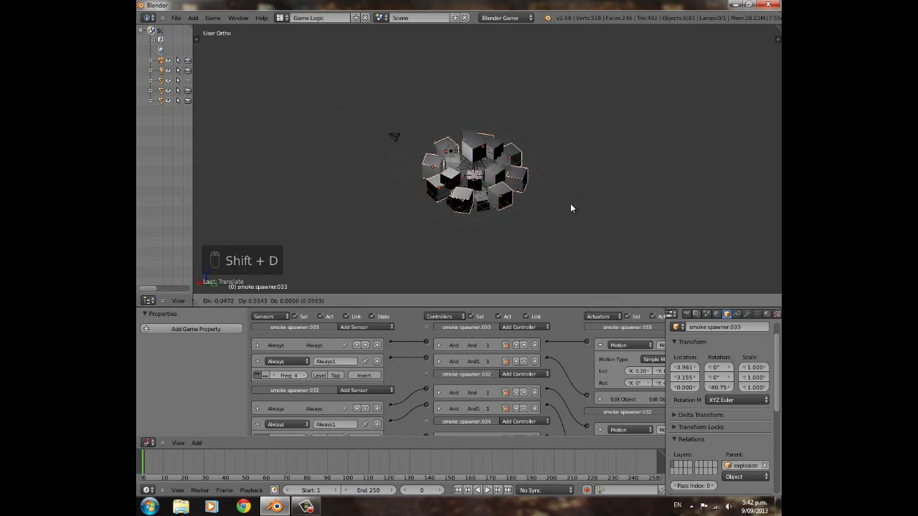
pyautogui.press('z')
pyautogui.click(572, 236)
# Shrink the duplicated ring and rotate it about the Z axis.
pyautogui.moveTo(572, 237); pyautogui.dragTo(514, 196, button='middle')
pyautogui.press('s')
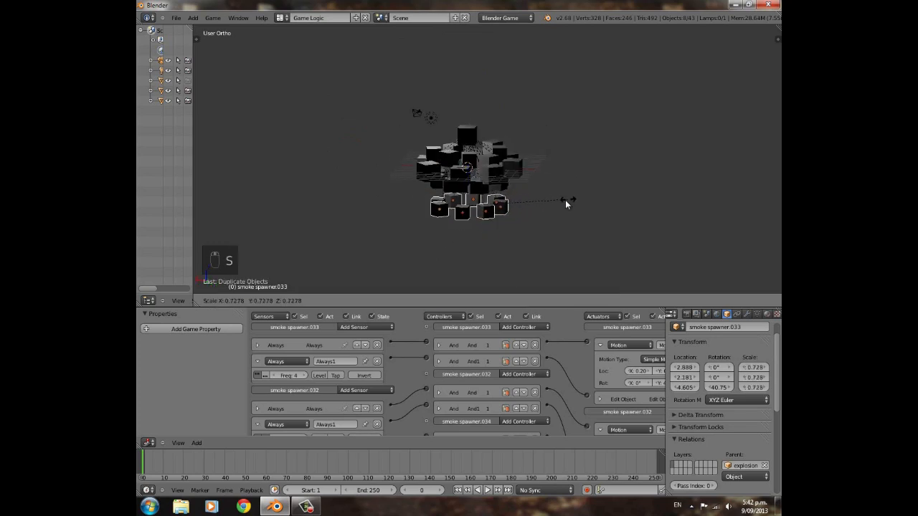
pyautogui.click(556, 201)
pyautogui.press('r')
pyautogui.press('z')
pyautogui.click(559, 163)
# Move the duplicated ring to about Z -2.70 and shrink it further to a cube scale of about 0.574.
pyautogui.press('g')
pyautogui.click(555, 170)
pyautogui.moveTo(555, 170); pyautogui.dragTo(509, 172, button='middle')
pyautogui.press('s')
pyautogui.click(565, 176)
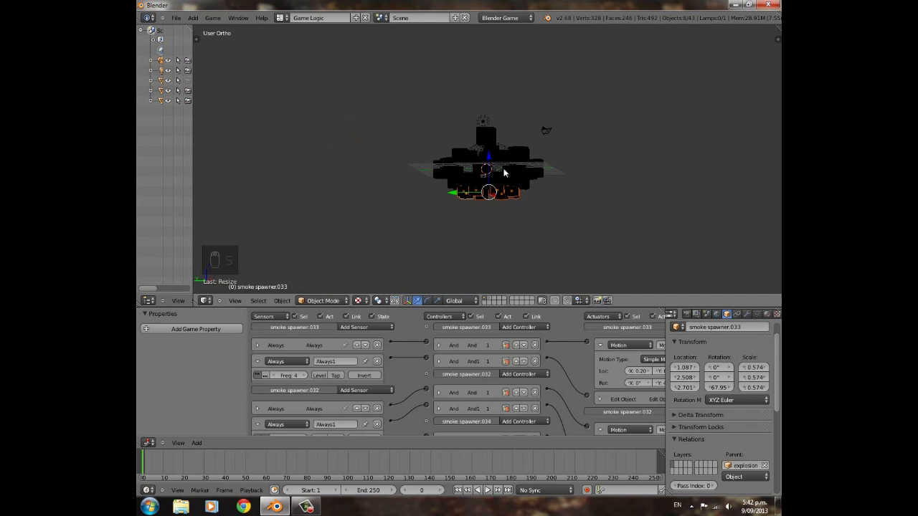
# Run the game twice to check the explosion with the extra small ring underneath, ending each run.
pyautogui.press('p')
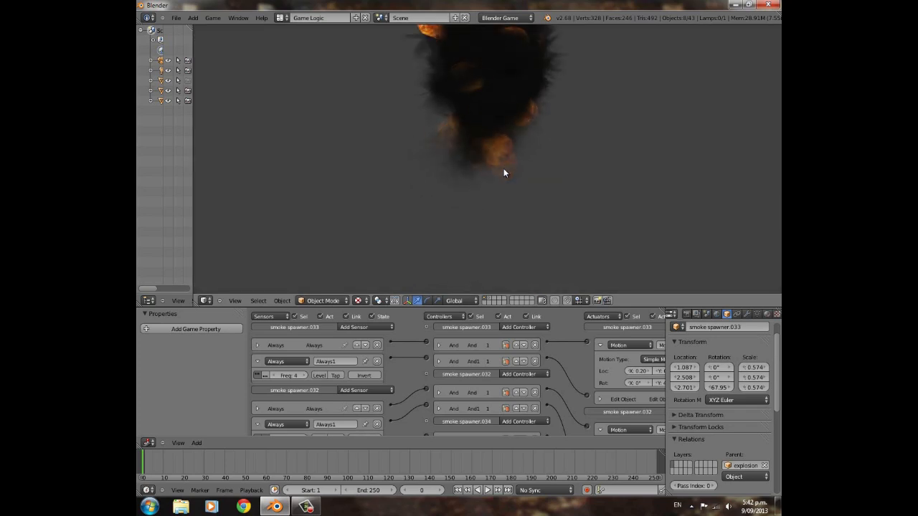
pyautogui.press('Escape')
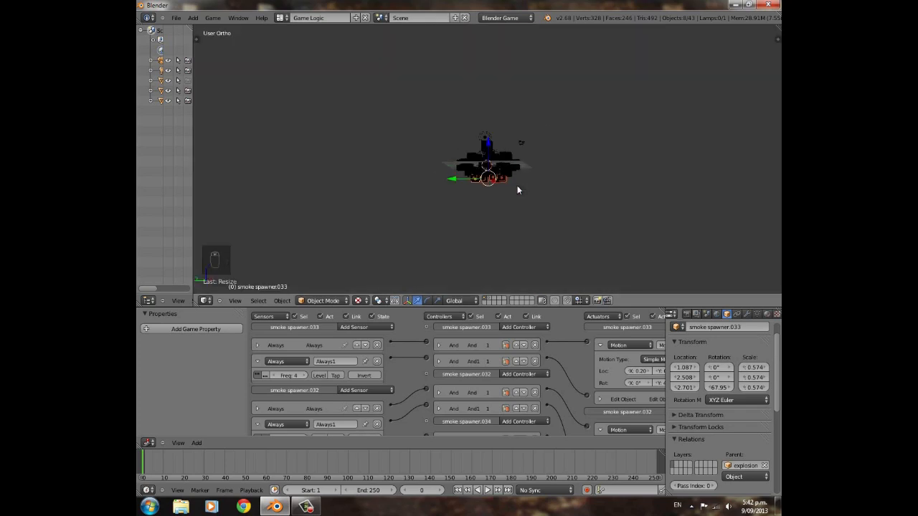
pyautogui.press('p')
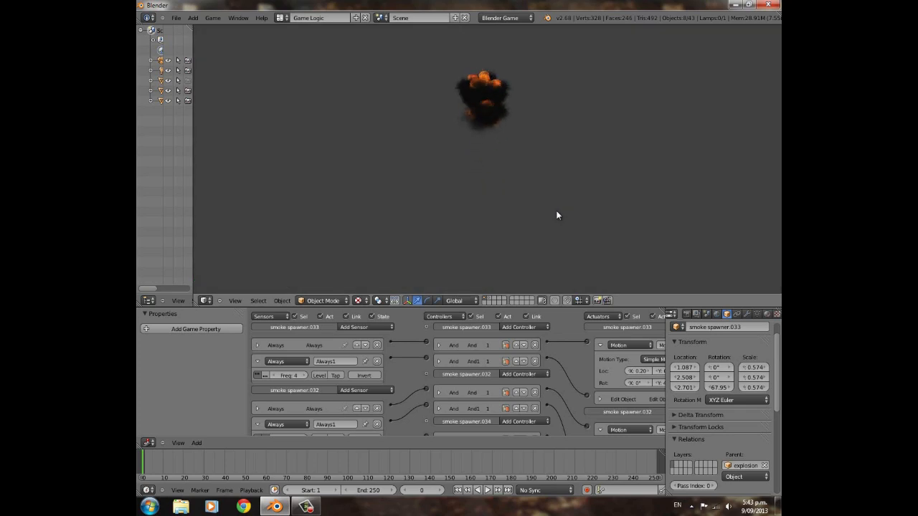
pyautogui.press('Escape')
# Raise the small duplicated ring along Z to about 3.85 and run the game to check the explosion, ending the run.
pyautogui.scroll(10, 538, 215)
pyautogui.moveTo(493, 167); pyautogui.dragTo(490, 97)
pyautogui.scroll(-3, 534, 152)
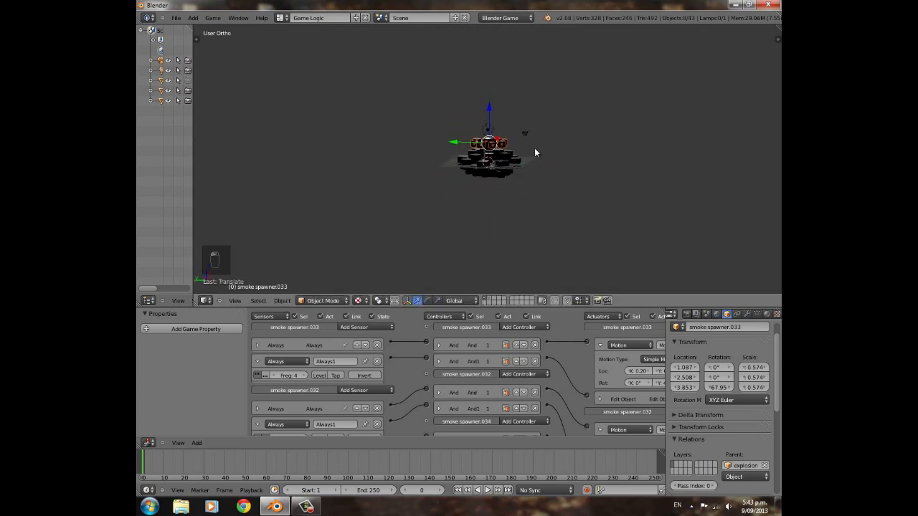
pyautogui.press('p')
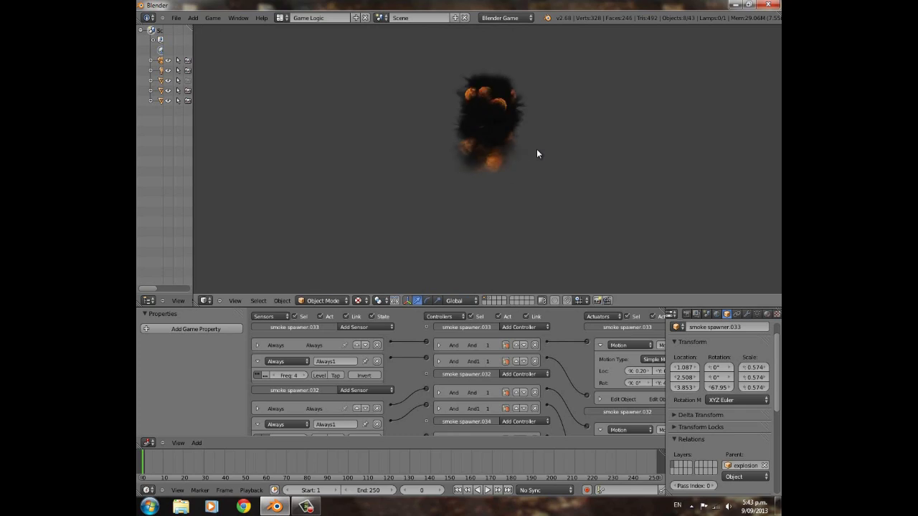
pyautogui.press('Escape')
# Delete the raised ring of duplicated spawner cubes.
pyautogui.scroll(4, 533, 222)
pyautogui.scroll(1, 566, 164)
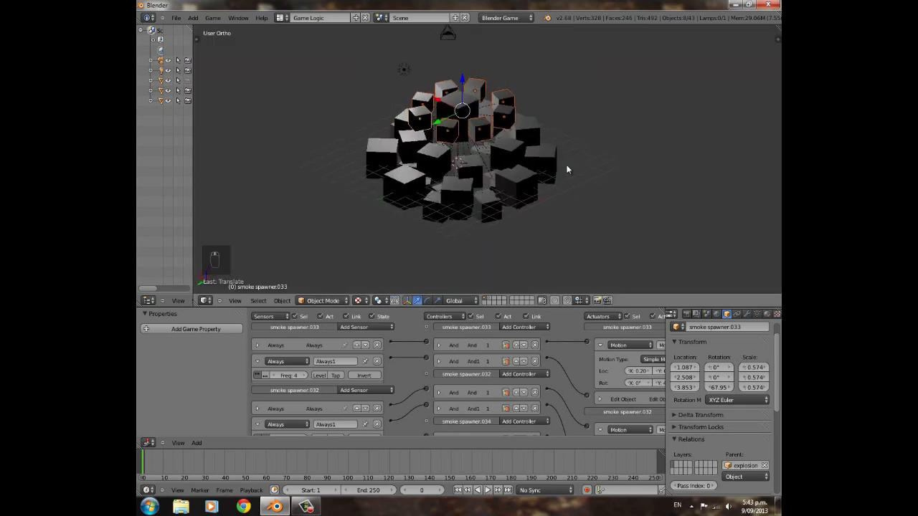
pyautogui.scroll(-1, 566, 165)
pyautogui.press('x')
pyautogui.click(534, 144)
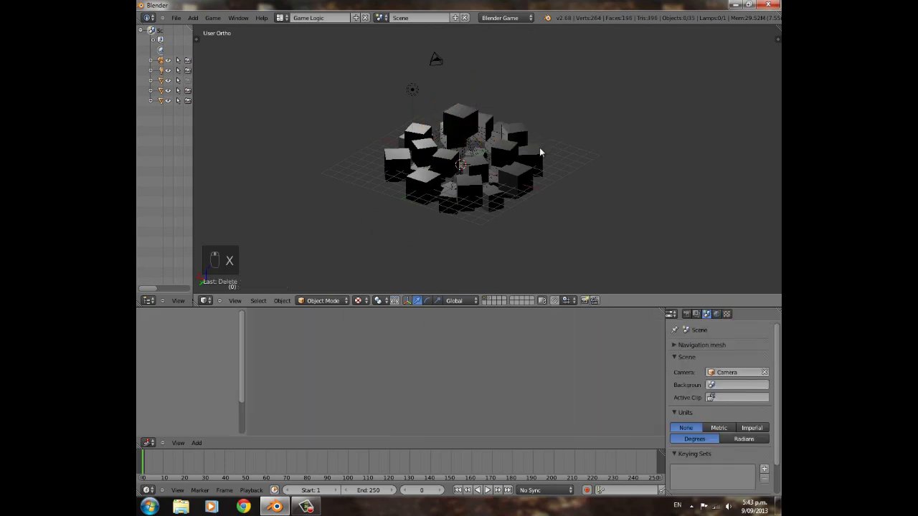
# Run the game to check the explosion without the extra ring, ending the run.
pyautogui.scroll(-4, 476, 156)
pyautogui.rightClick(477, 157)
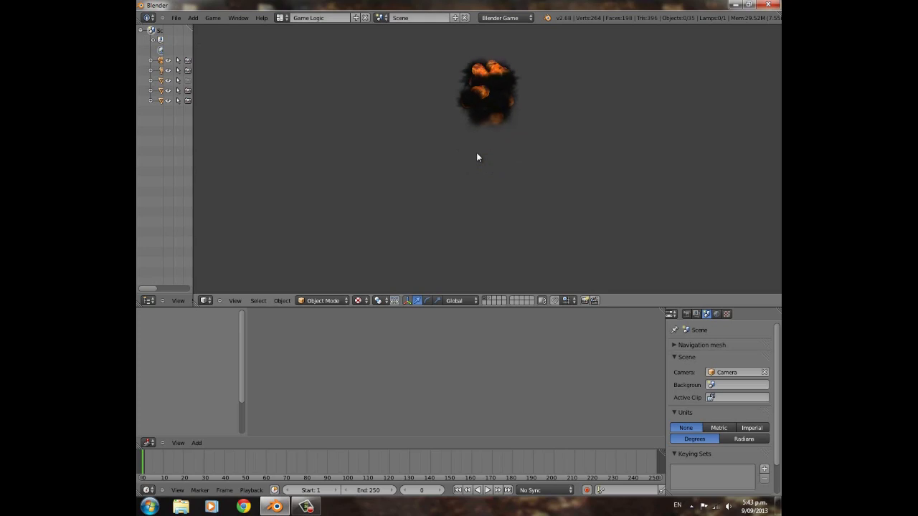
pyautogui.press('Escape')
# Enlarge the upper ring's six spawner cubes to a scale of about 1.036 and lower them along Z to about 0.73.
pyautogui.scroll(7, 502, 193)
pyautogui.rightClick(532, 172)
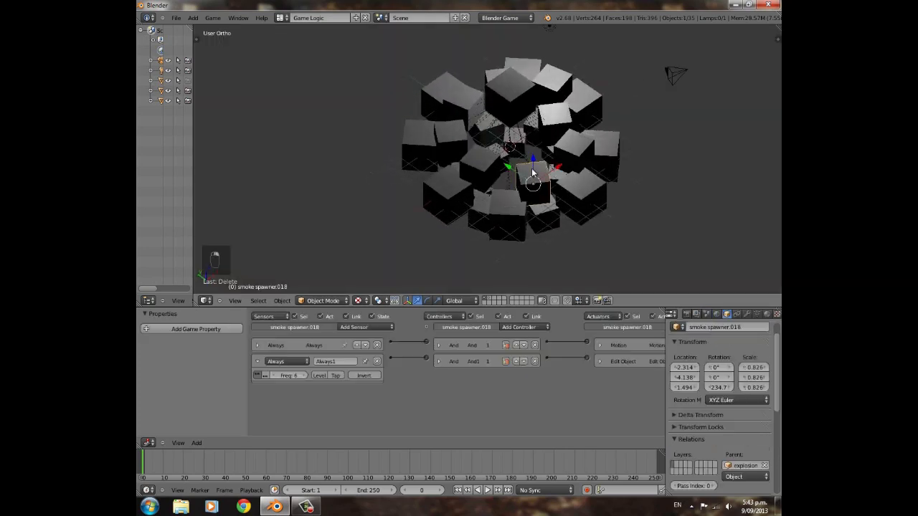
pyautogui.keyDown('shift'); pyautogui.rightClick(479, 160); pyautogui.keyUp('shift')
pyautogui.keyDown('shift'); pyautogui.rightClick(462, 137); pyautogui.keyUp('shift')
pyautogui.keyDown('shift'); pyautogui.rightClick(465, 112); pyautogui.keyUp('shift')
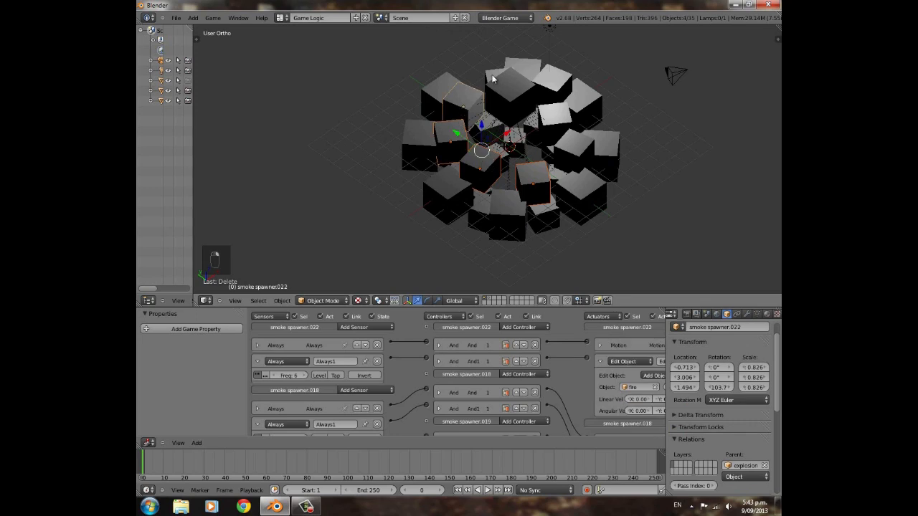
pyautogui.keyDown('shift'); pyautogui.rightClick(563, 116); pyautogui.keyUp('shift')
pyautogui.keyDown('shift'); pyautogui.rightClick(572, 149); pyautogui.keyUp('shift')
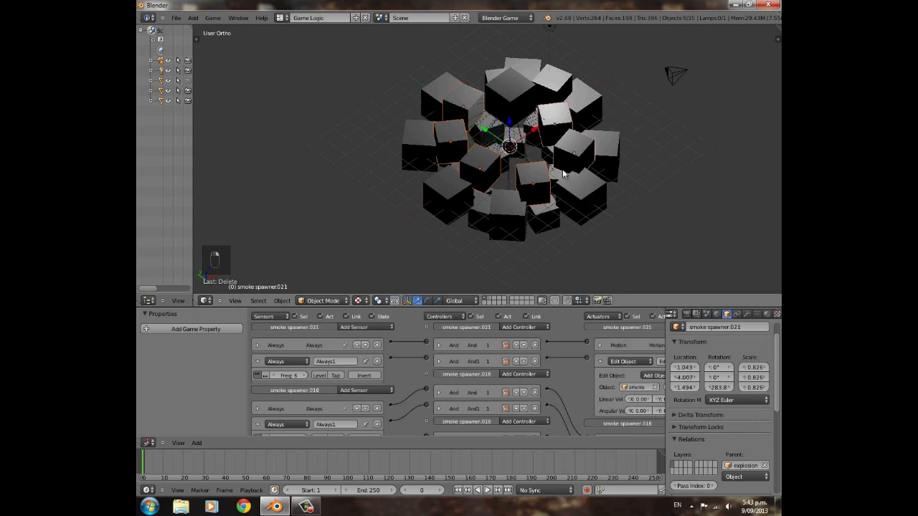
pyautogui.press('s')
pyautogui.click(574, 183)
pyautogui.press('g')
pyautogui.press('z')
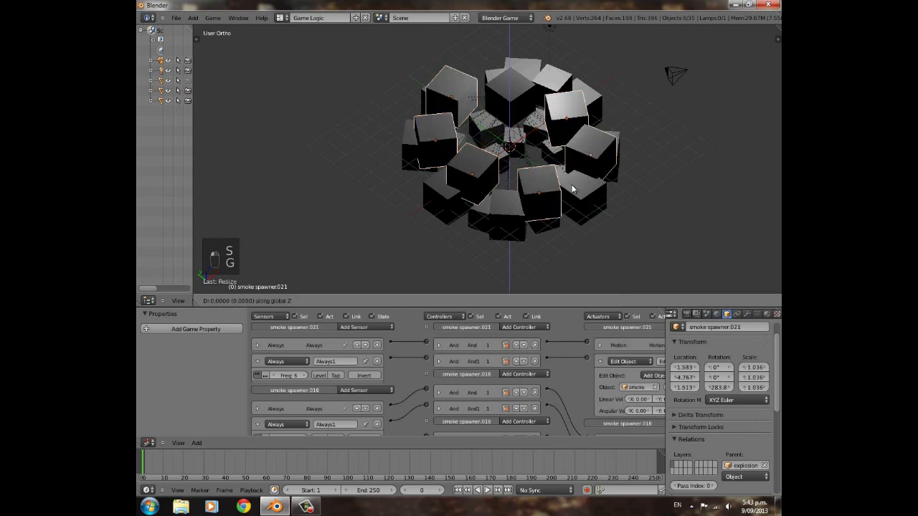
pyautogui.click(575, 202)
# Run the game repeatedly to check the explosion with the enlarged, lowered upper ring, ending each run.
pyautogui.moveTo(597, 190); pyautogui.dragTo(549, 169, button='middle')
pyautogui.scroll(-3, 556, 161)
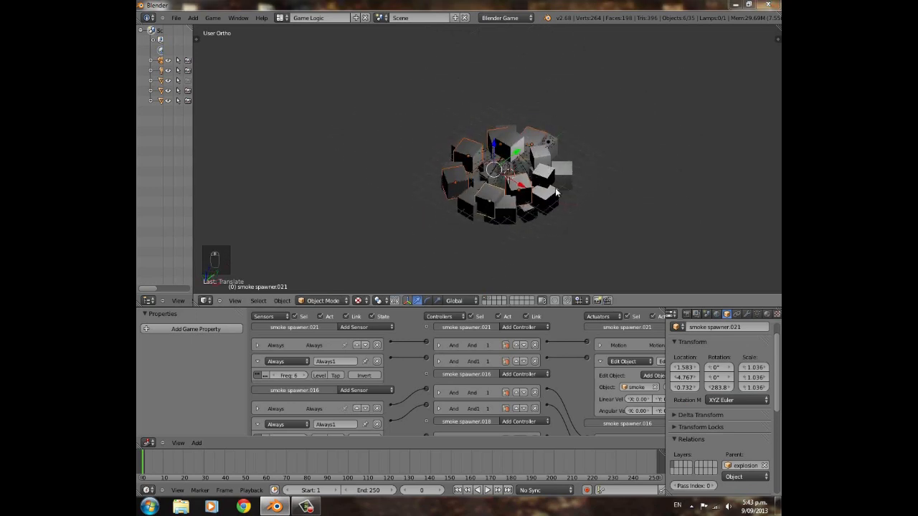
pyautogui.scroll(-8, 541, 195)
pyautogui.press('p')
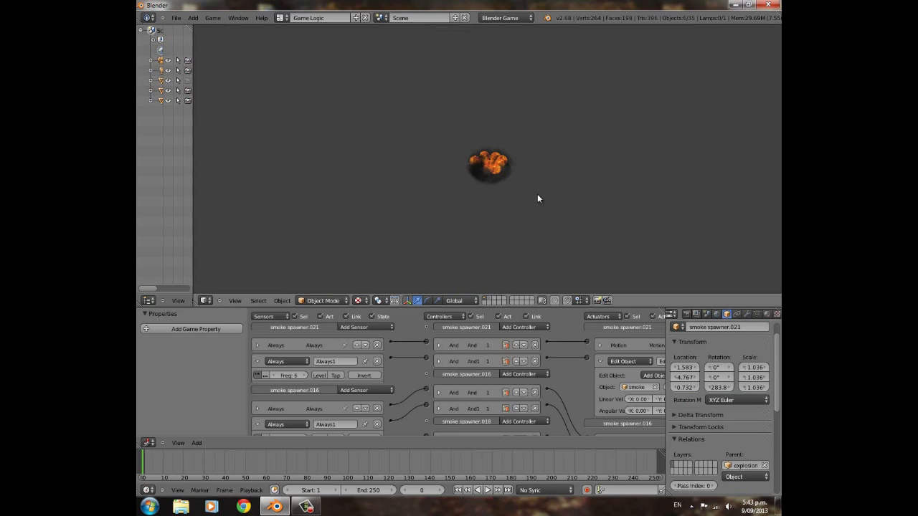
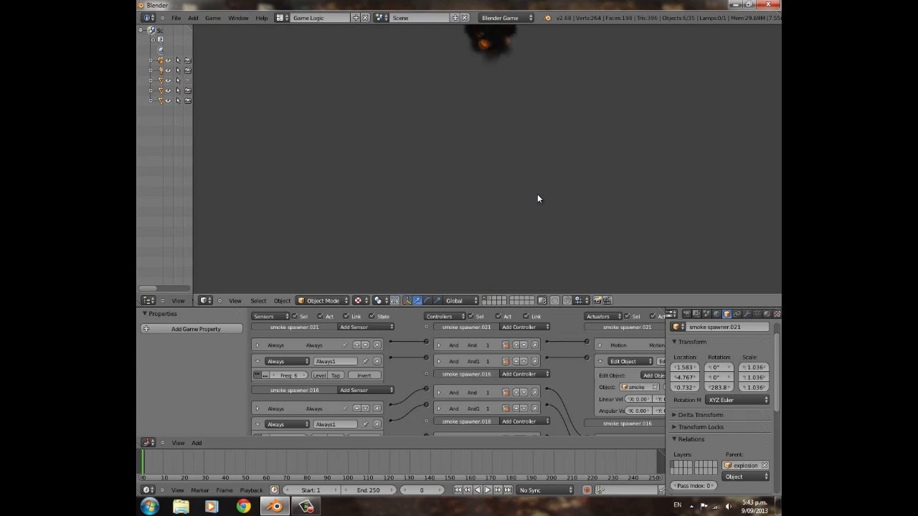
pyautogui.press('Escape')
pyautogui.press('p')
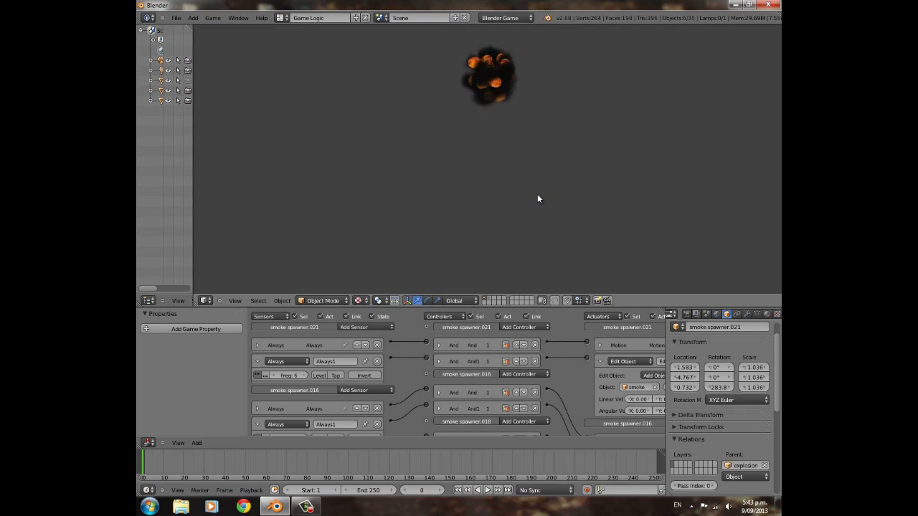
pyautogui.press('Escape')
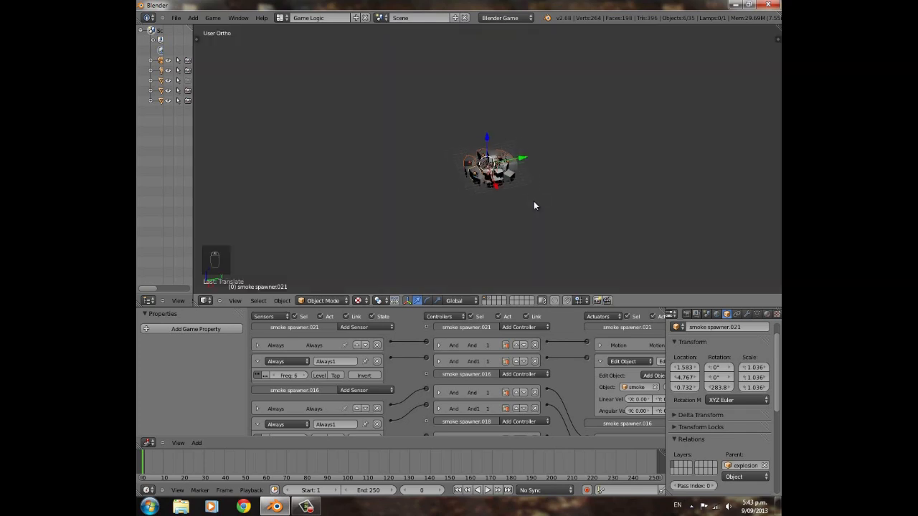
pyautogui.press('p')
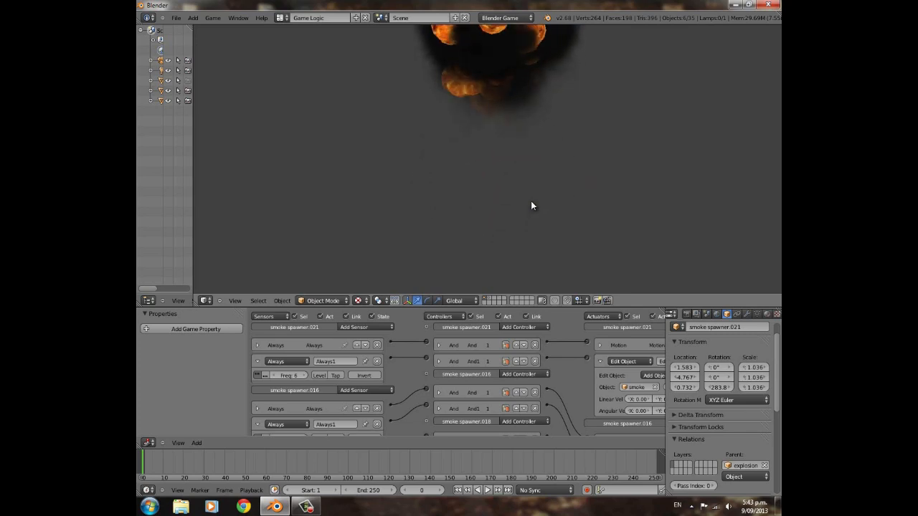
pyautogui.press('Escape')
pyautogui.scroll(4, 499, 206)
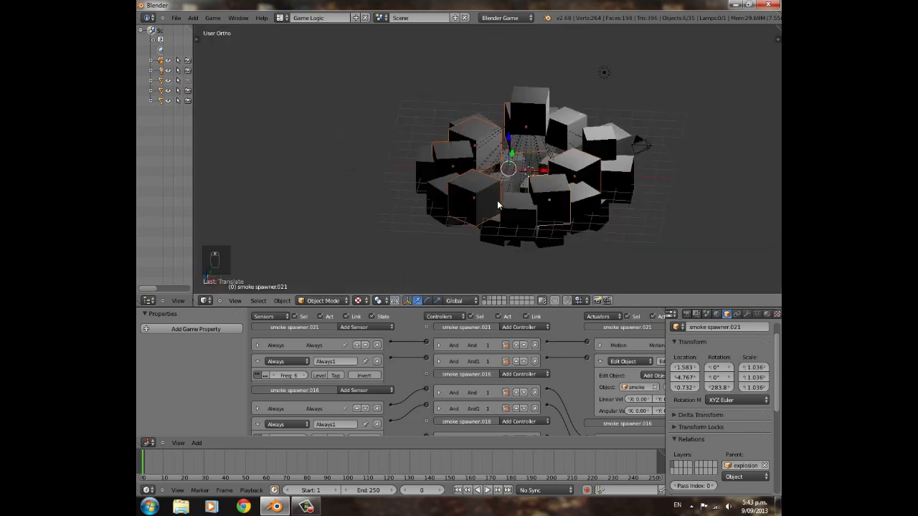
pyautogui.moveTo(497, 200); pyautogui.dragTo(498, 192, button='middle')
pyautogui.press('p')
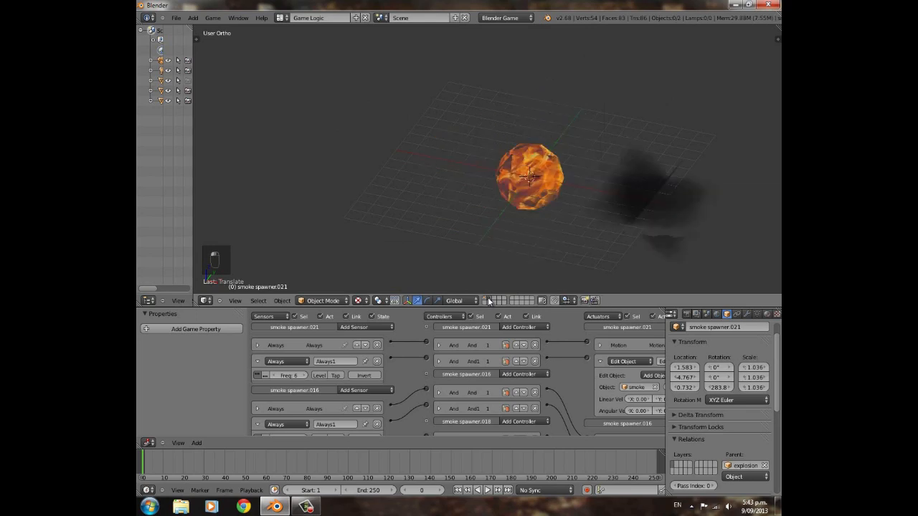
pyautogui.press('Escape')
# Show the layer holding the fire sphere, select it, and insert an object colour keyframe at frame 10.
pyautogui.moveTo(255, 462); pyautogui.dragTo(164, 468)
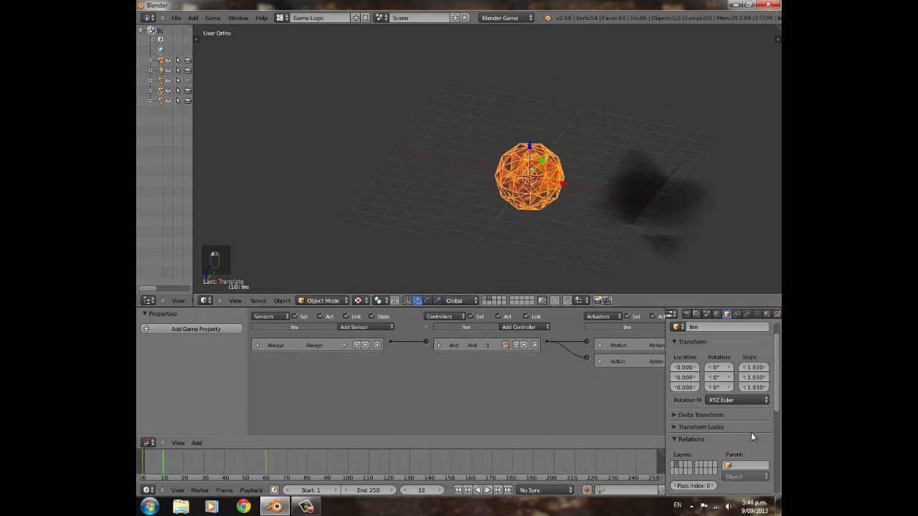
pyautogui.scroll(-6, 746, 434)
pyautogui.rightClick(673, 423)
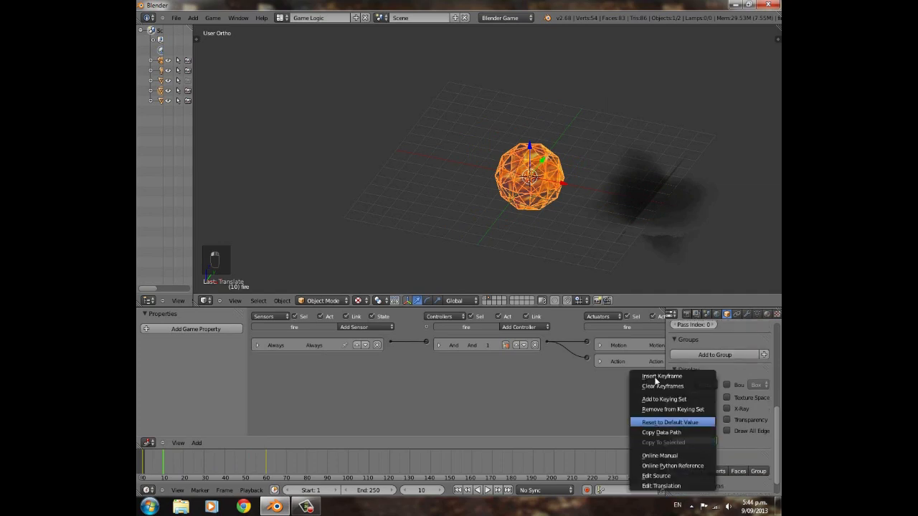
pyautogui.click(697, 441)
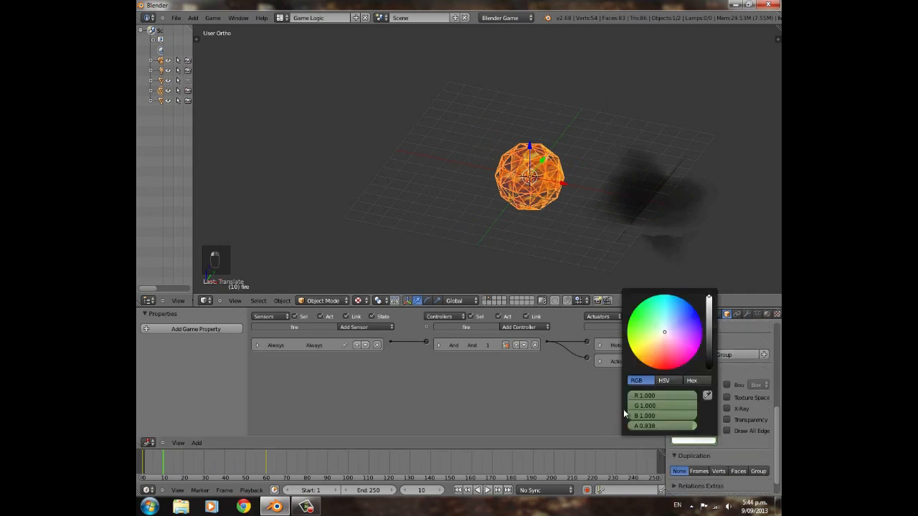
pyautogui.rightClick(694, 442)
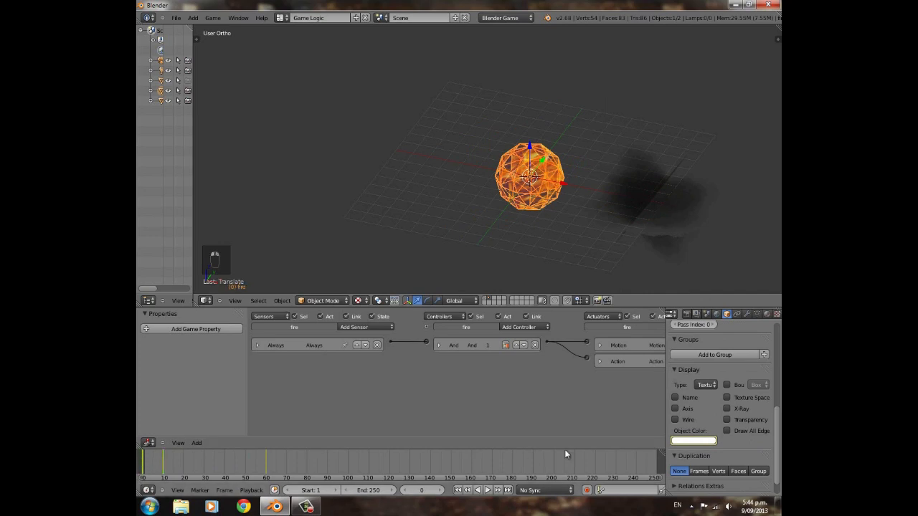
# Make the fire sphere's object colour fully transparent at frame 0 and replace the keyframe there.
pyautogui.click(701, 442)
pyautogui.moveTo(693, 431); pyautogui.dragTo(547, 428)
pyautogui.rightClick(702, 442)
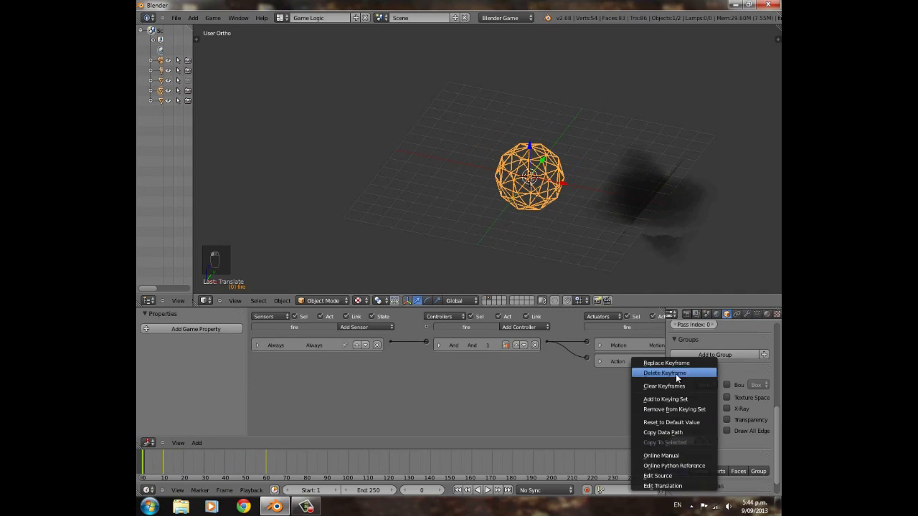
pyautogui.moveTo(142, 461)
pyautogui.mouseDown()
pyautogui.moveTo(218, 460)
pyautogui.moveTo(143, 460)
pyautogui.mouseUp()
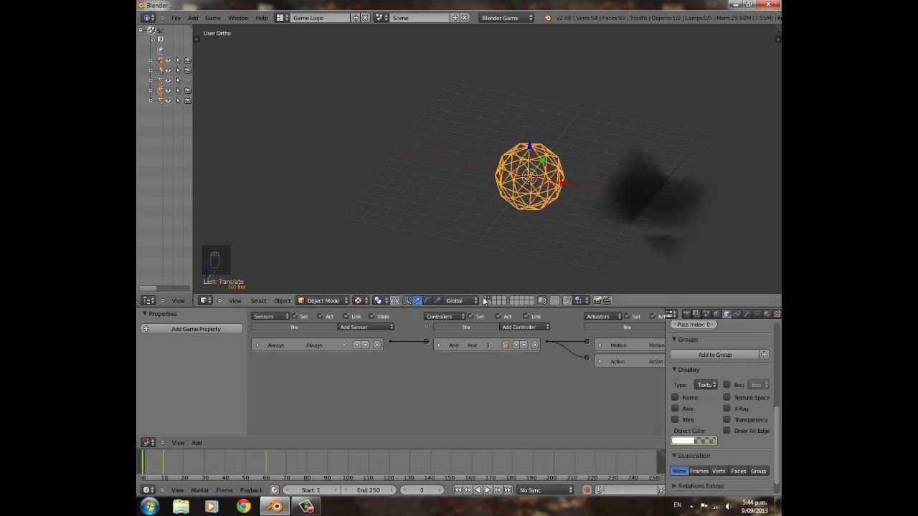
# Return to the spawner layer and run the game twice to check the explosion with the fire's new fade-in.
pyautogui.press('p')
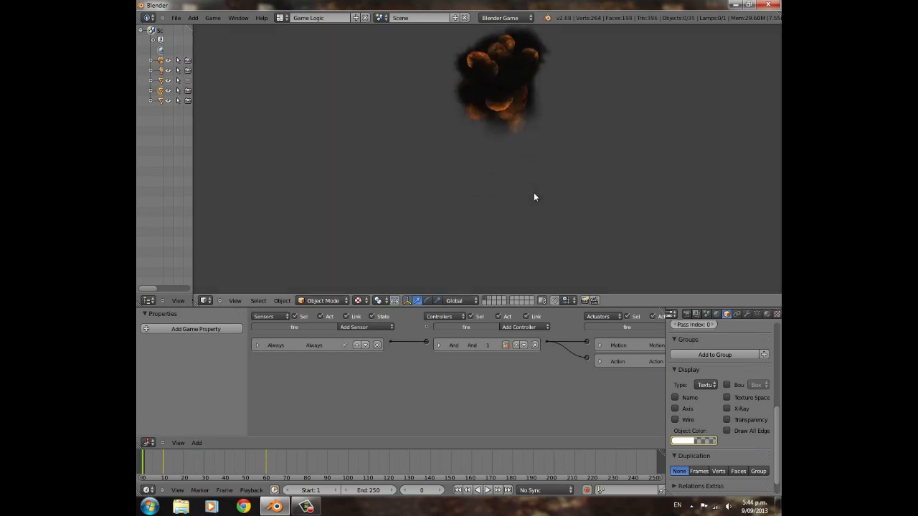
pyautogui.press('Escape')
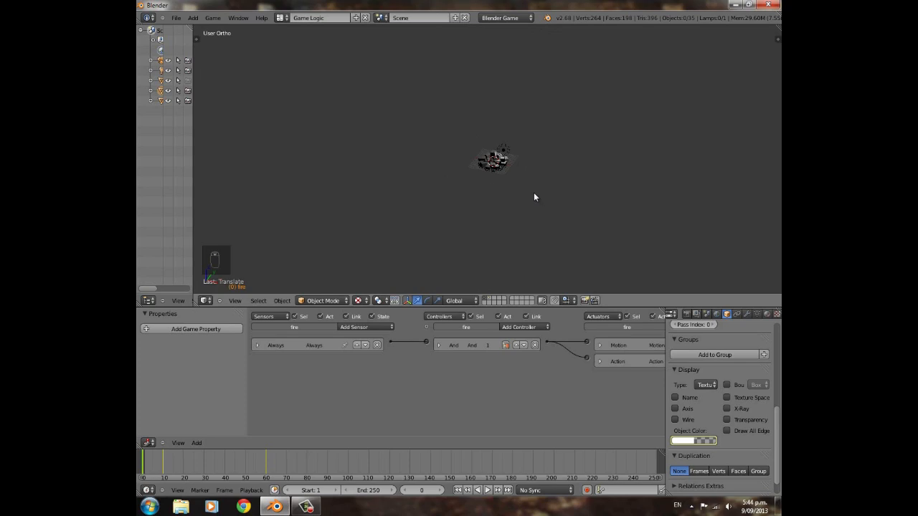
pyautogui.press('p')
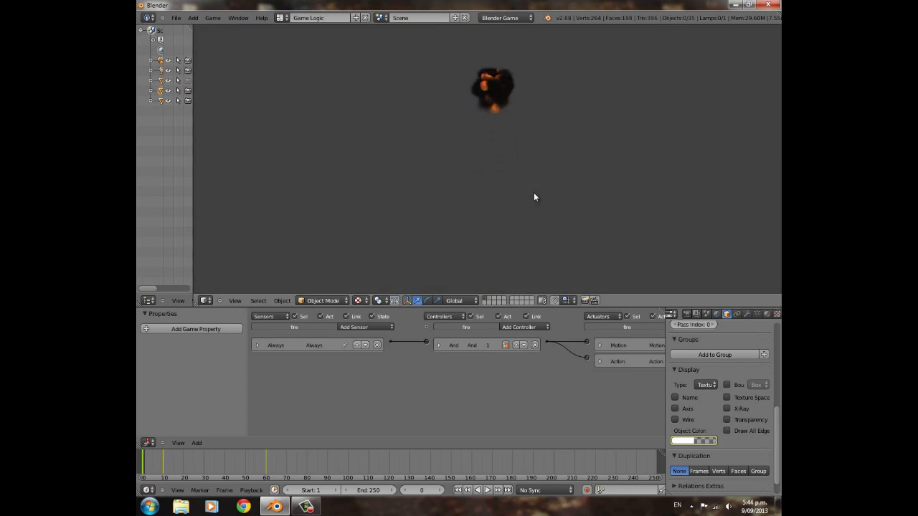
# End the game run and inspect the explosion cube and its spawner rings from several angles.
pyautogui.press('Escape')
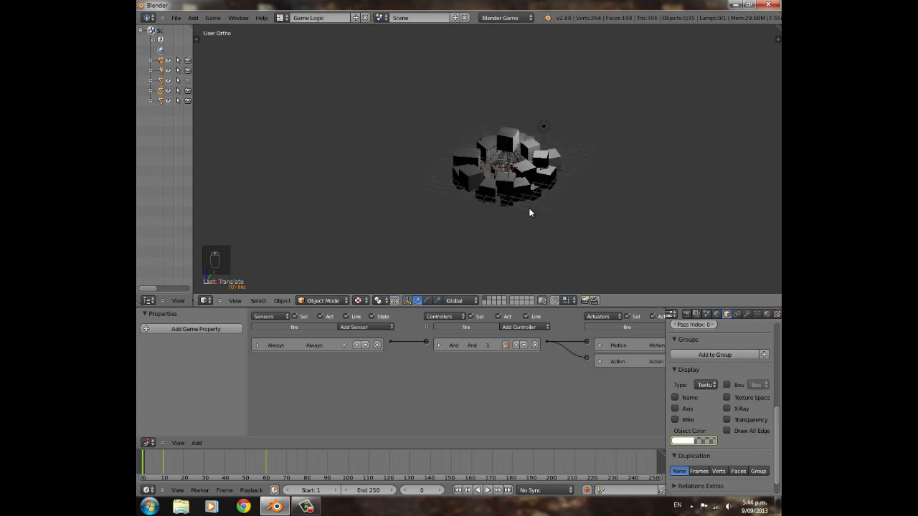
pyautogui.scroll(3, 529, 213)
pyautogui.moveTo(530, 211); pyautogui.dragTo(510, 228, button='middle')
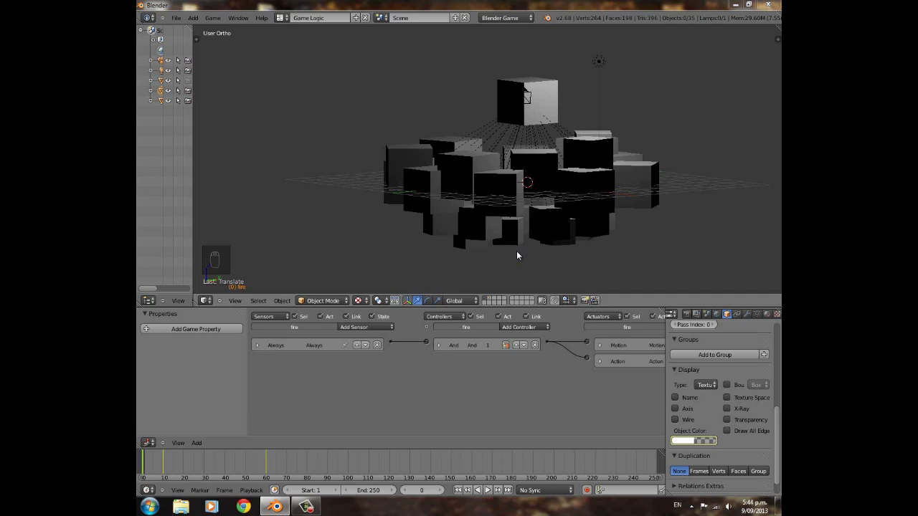
pyautogui.moveTo(535, 252); pyautogui.dragTo(424, 144, button='middle')
pyautogui.click(474, 115)
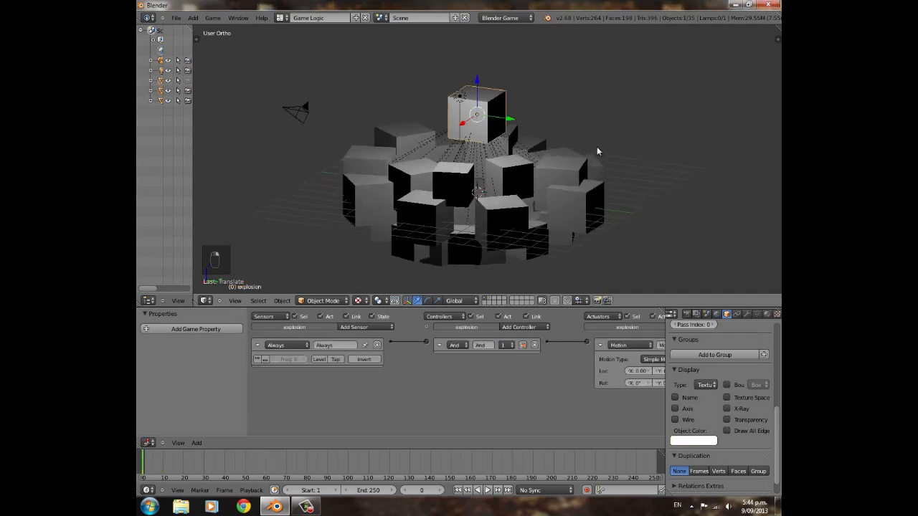
pyautogui.moveTo(598, 151); pyautogui.dragTo(581, 164, button='middle')
pyautogui.scroll(-7, 513, 195)
pyautogui.moveTo(548, 200); pyautogui.dragTo(492, 194, button='middle')
pyautogui.scroll(6, 504, 211)
pyautogui.scroll(-1, 505, 211)
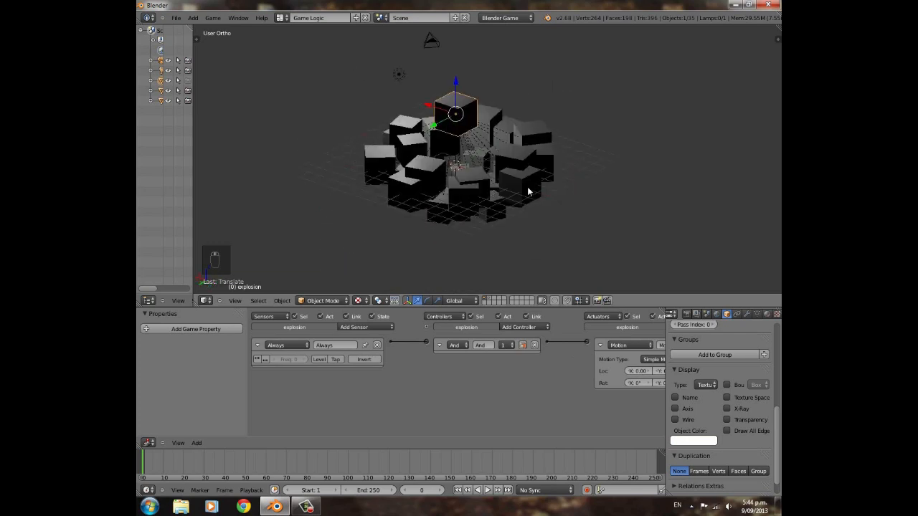
# Select the explosion cube and all spawner cubes, leaving out the lamp and camera, and move them to layer 11.
pyautogui.press('b')
pyautogui.moveTo(342, 101); pyautogui.dragTo(537, 207)
pyautogui.press('c')
pyautogui.middleClick(403, 83)
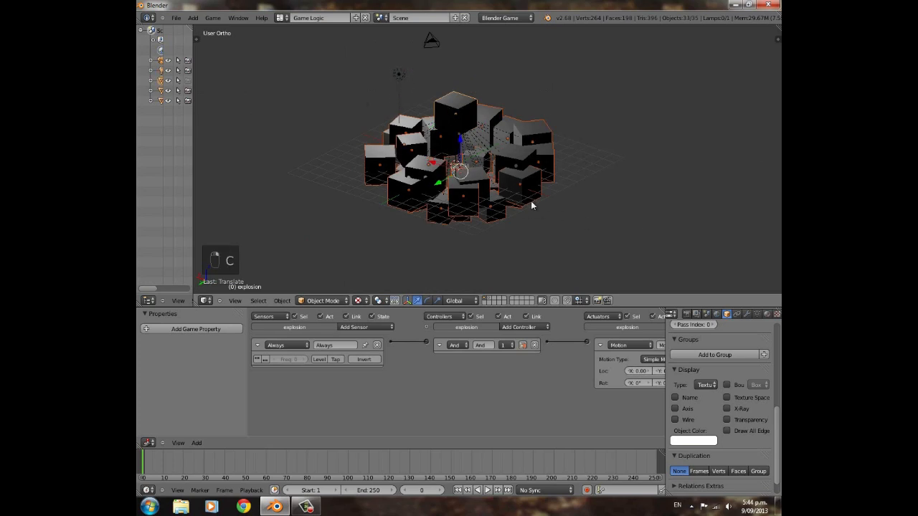
pyautogui.scroll(-3, 531, 200)
pyautogui.moveTo(531, 200); pyautogui.dragTo(560, 204, button='middle')
pyautogui.press('m')
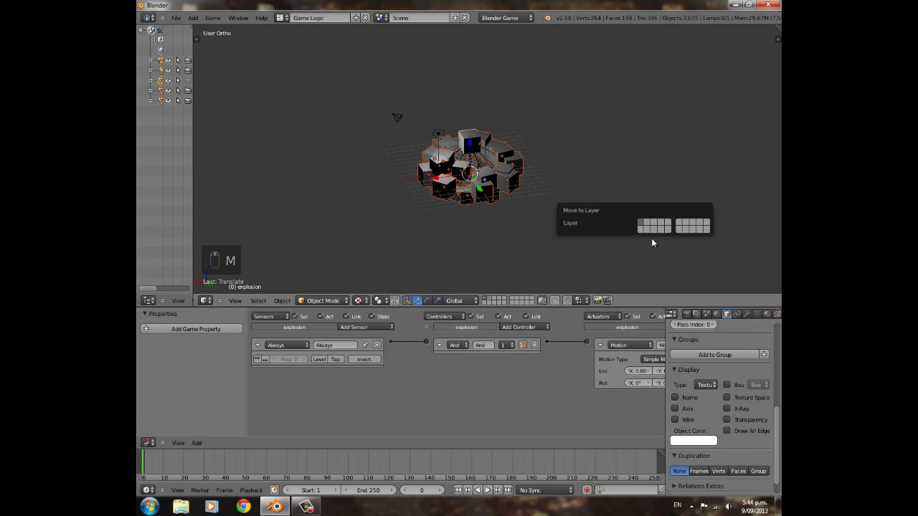
pyautogui.click(639, 230)
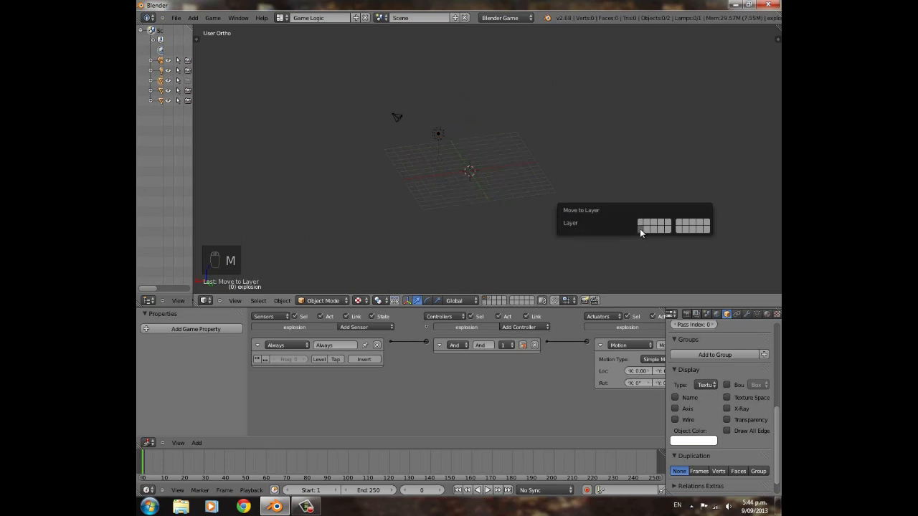
# Check layer 11, return to layer 1, and leave everything there deselected.
pyautogui.click(485, 304)
pyautogui.click(484, 299)
pyautogui.press('a')
pyautogui.moveTo(532, 157); pyautogui.dragTo(506, 160, button='middle')
pyautogui.press('a')
pyautogui.scroll(7, 505, 182)
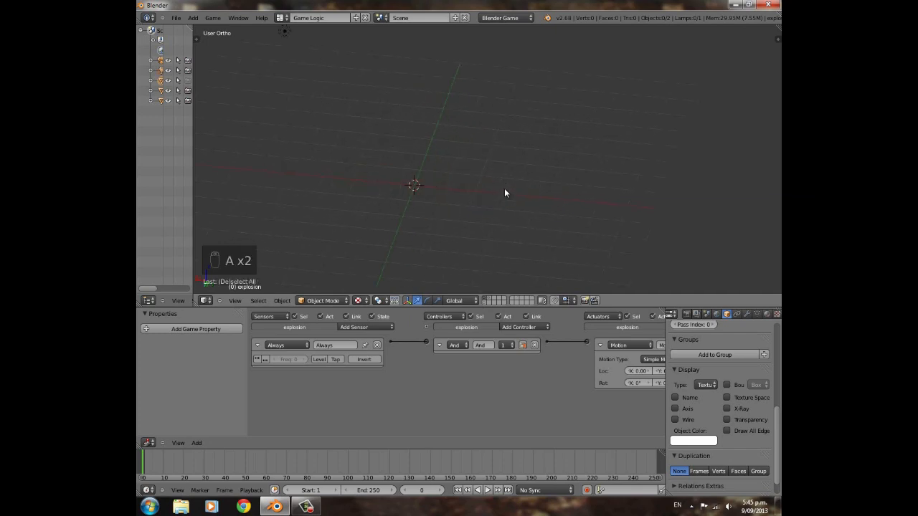
# Add a plane at the scene centre and scale it up to about 21.92.
pyautogui.hotkey('shift', 'a')
pyautogui.moveTo(504, 189)
pyautogui.click(534, 190)
pyautogui.scroll(-2, 403, 213)
pyautogui.scroll(-3, 459, 208)
pyautogui.press('s')
pyautogui.click(742, 218)
pyautogui.press('s')
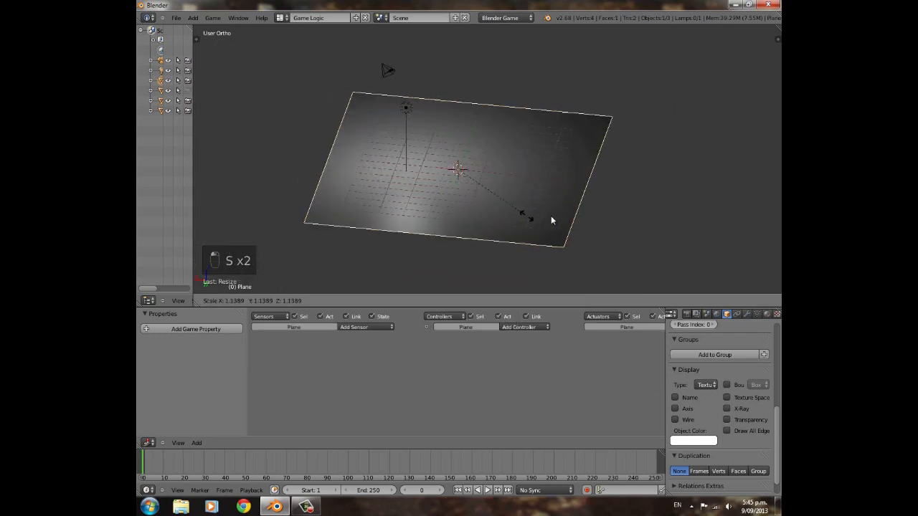
pyautogui.click(529, 252)
# Rename the large plane as ground.
pyautogui.scroll(4, 512, 222)
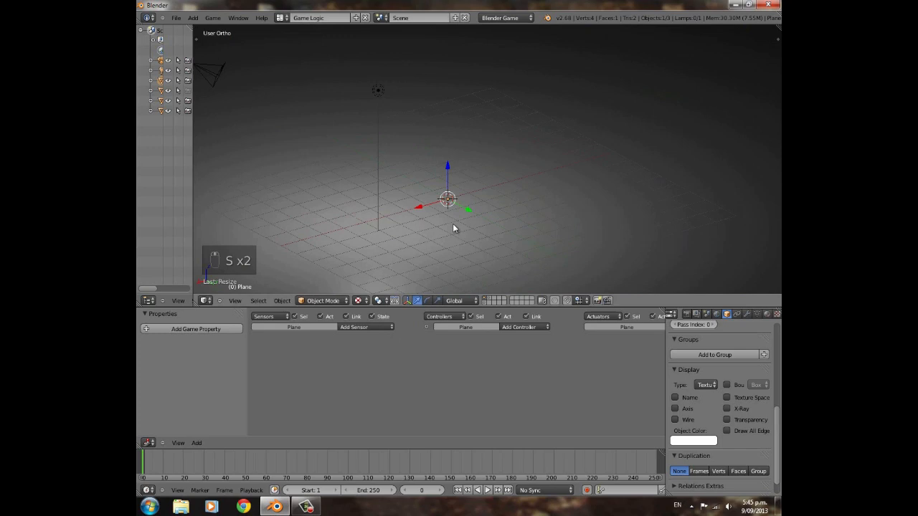
pyautogui.moveTo(453, 228); pyautogui.dragTo(553, 207, button='middle')
pyautogui.scroll(8, 700, 353)
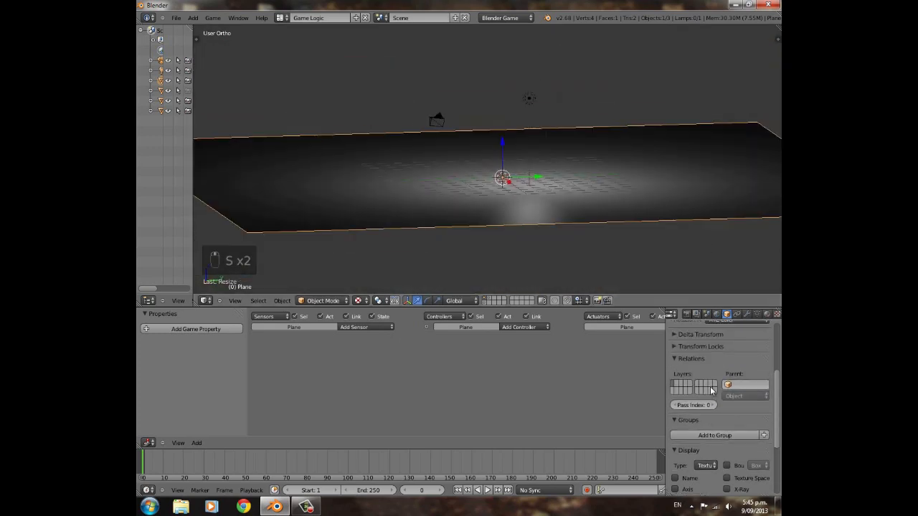
pyautogui.doubleClick(702, 348)
pyautogui.write('grou')
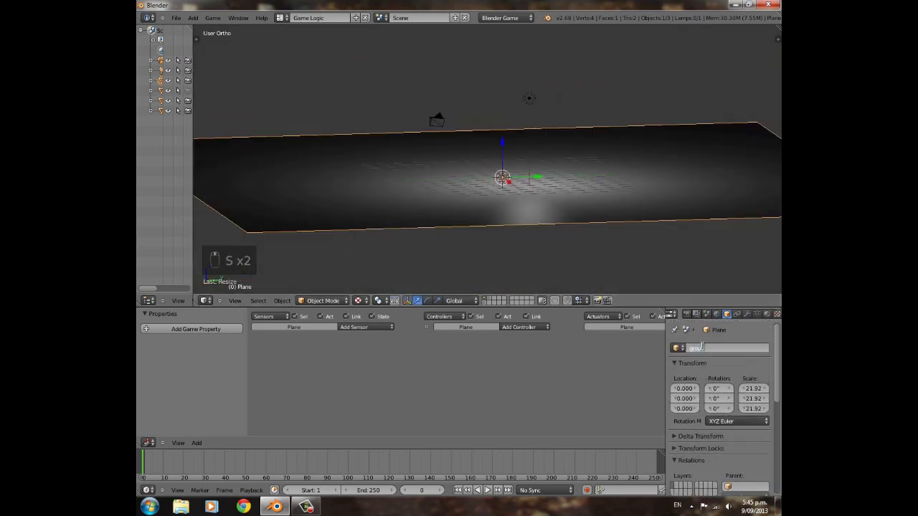
pyautogui.write('nd')
pyautogui.press('Return')
# Add a cube at the centre of the ground and scale it down to about 0.358.
pyautogui.moveTo(674, 258); pyautogui.dragTo(539, 201, button='middle')
pyautogui.hotkey('shift', 'a')
pyautogui.moveTo(539, 201)
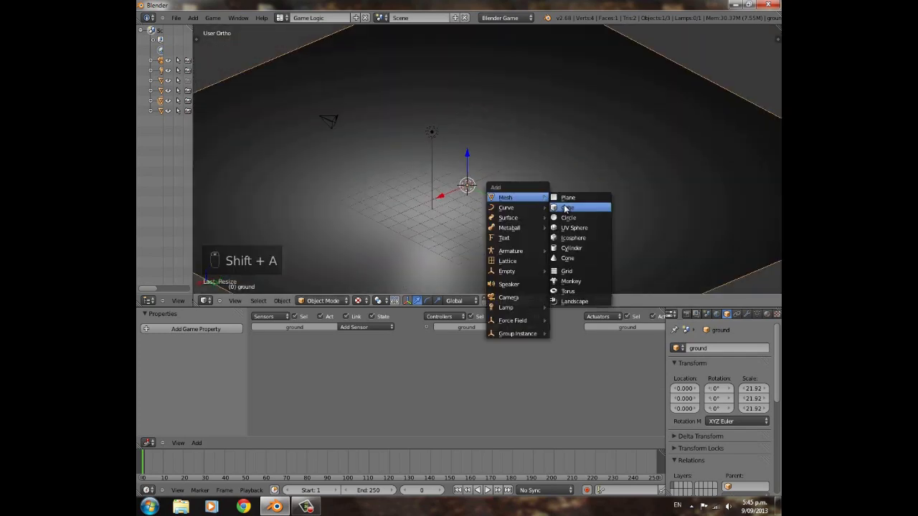
pyautogui.click(566, 207)
pyautogui.scroll(3, 611, 187)
pyautogui.press('s')
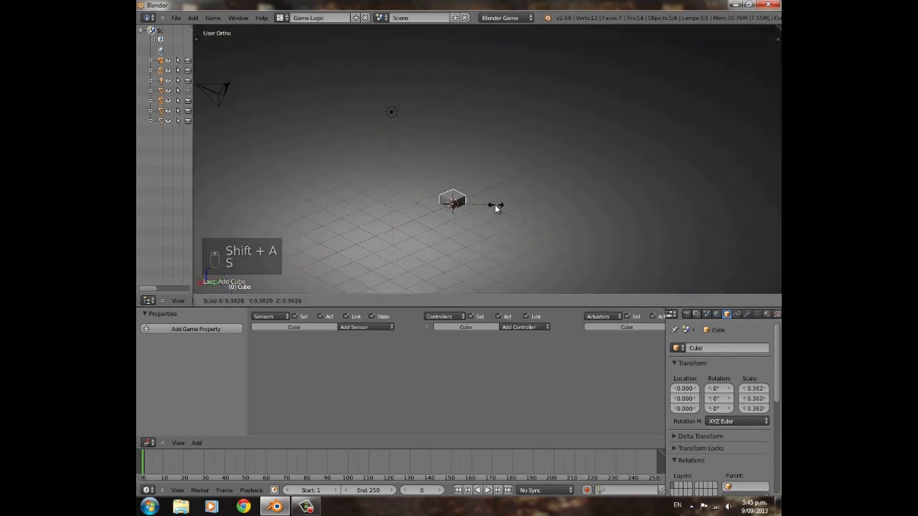
pyautogui.click(493, 207)
# Raise the small cube to about 0.509 on Z and rename it as explosion spawner.
pyautogui.press('g')
pyautogui.press('z')
pyautogui.click(497, 201)
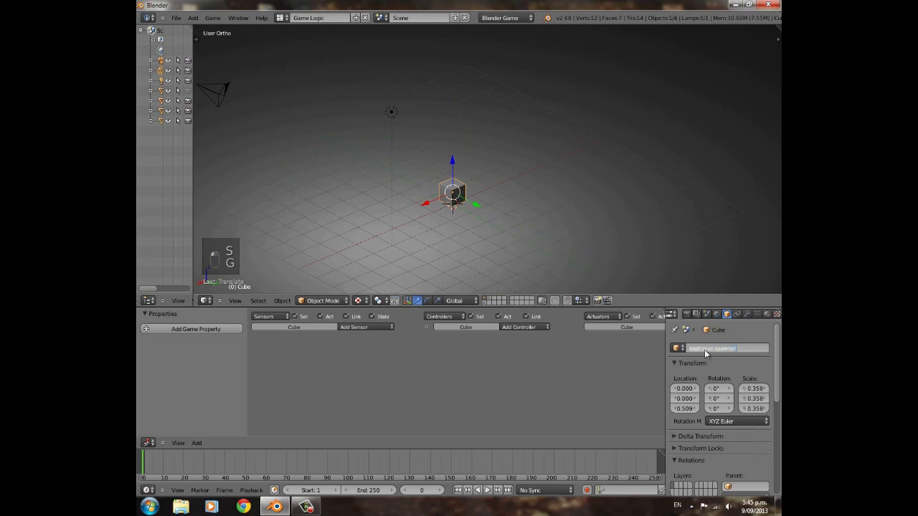
pyautogui.press('Return')
# Give the explosion spawner a Keyboard sensor triggered by the C key.
pyautogui.scroll(3, 423, 228)
pyautogui.moveTo(402, 213); pyautogui.dragTo(462, 202, button='middle')
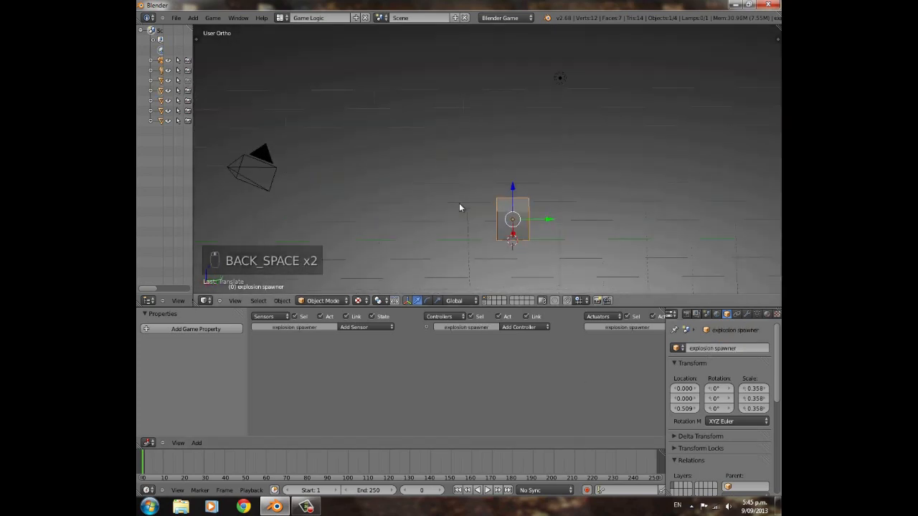
pyautogui.click(369, 328)
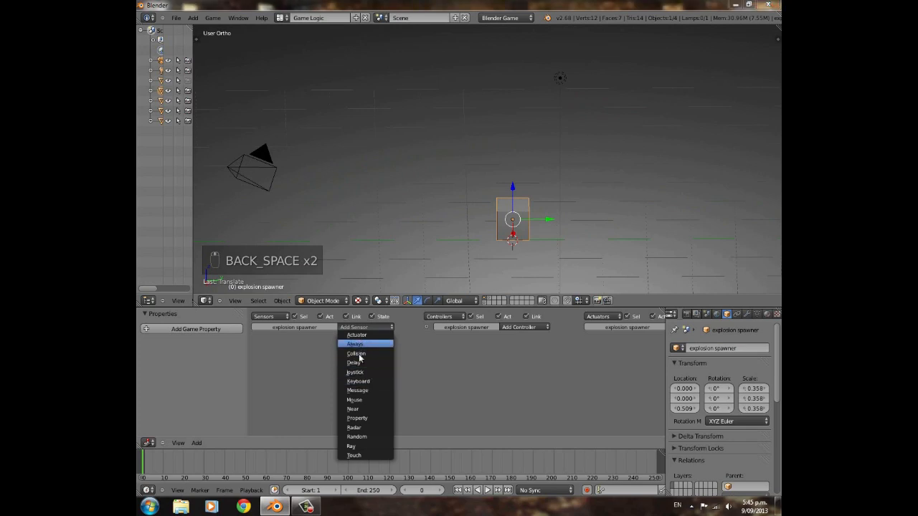
pyautogui.click(358, 381)
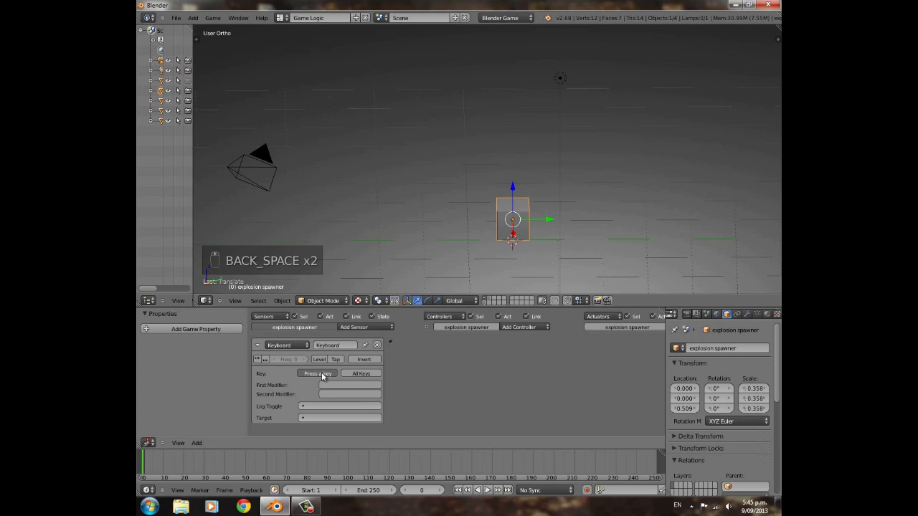
pyautogui.press('c')
# Add an Edit Object actuator to the explosion spawner and link it to the Keyboard sensor.
pyautogui.keyDown('ctrl'); pyautogui.hscroll(4, 546, 375); pyautogui.keyUp('ctrl')
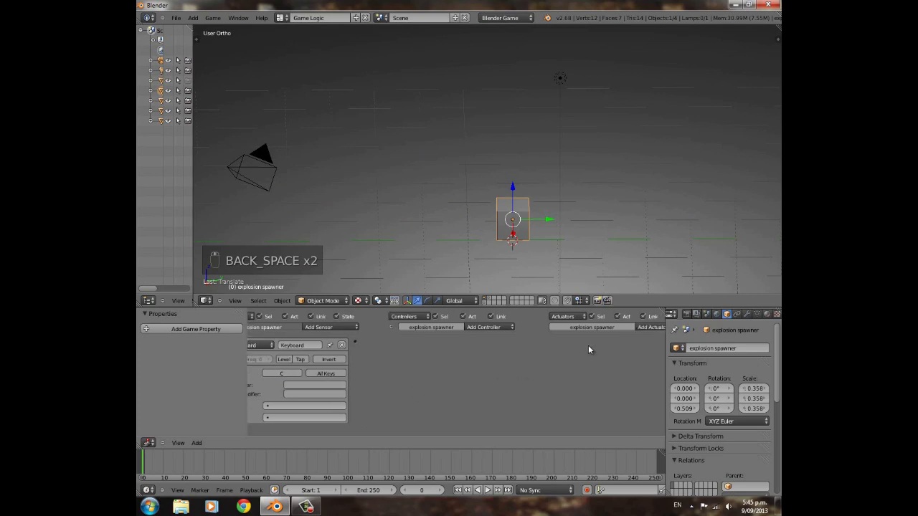
pyautogui.click(633, 328)
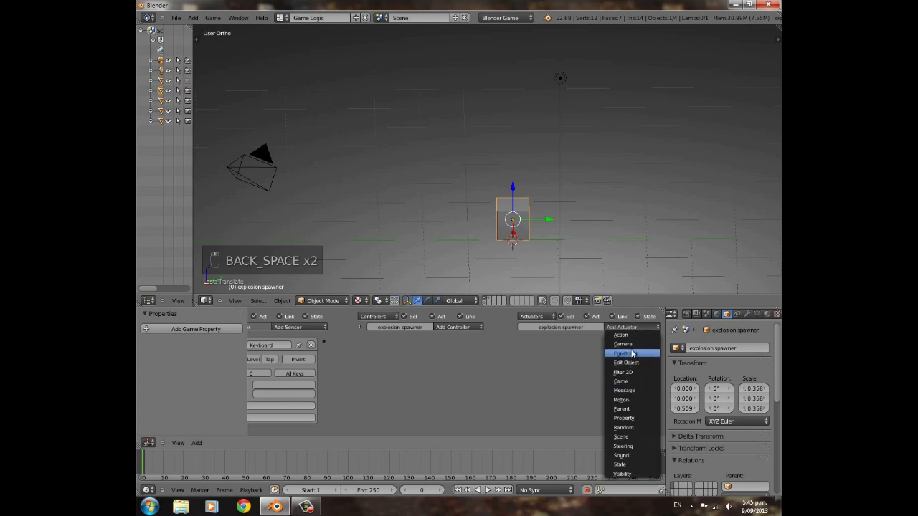
pyautogui.click(636, 329)
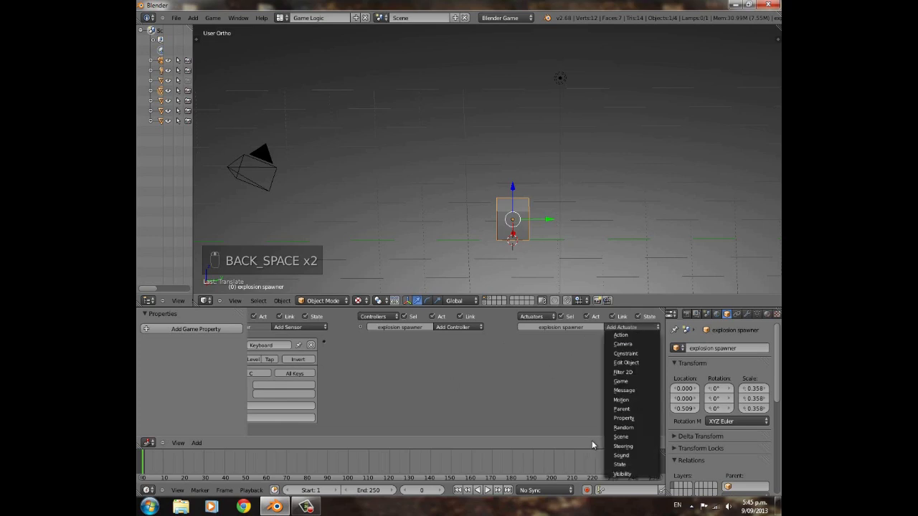
pyautogui.click(624, 363)
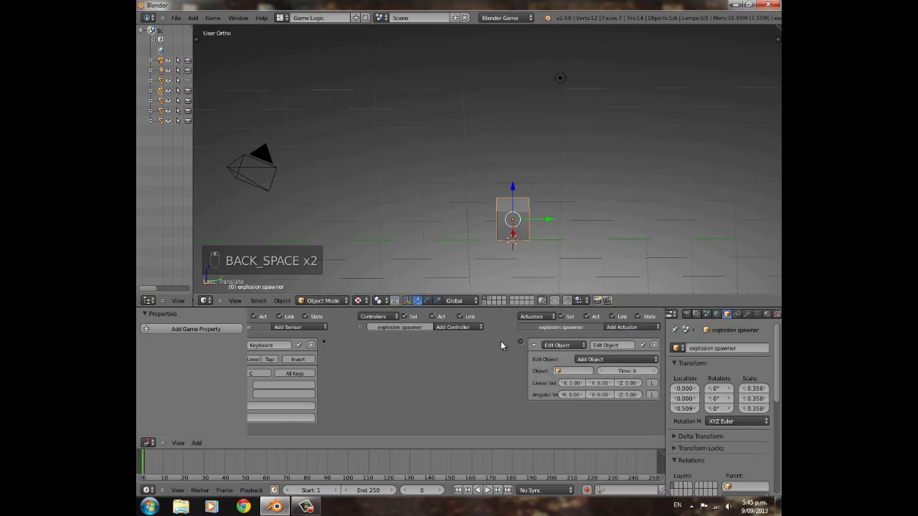
pyautogui.moveTo(520, 340); pyautogui.dragTo(324, 342)
# Set the Edit Object actuator to add the explosion object with a time of 60.
pyautogui.click(574, 370)
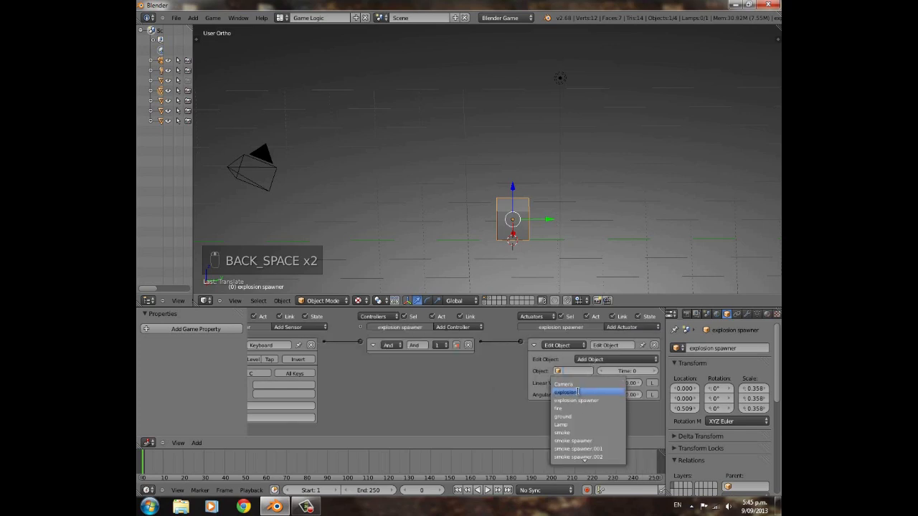
pyautogui.click(578, 392)
pyautogui.click(626, 369)
pyautogui.write('60')
pyautogui.press('Return')
# Run the game twice with the whole ground in view, trigger explosions with the C key, and end each run.
pyautogui.moveTo(602, 283); pyautogui.dragTo(560, 189, button='middle')
pyautogui.press('p')
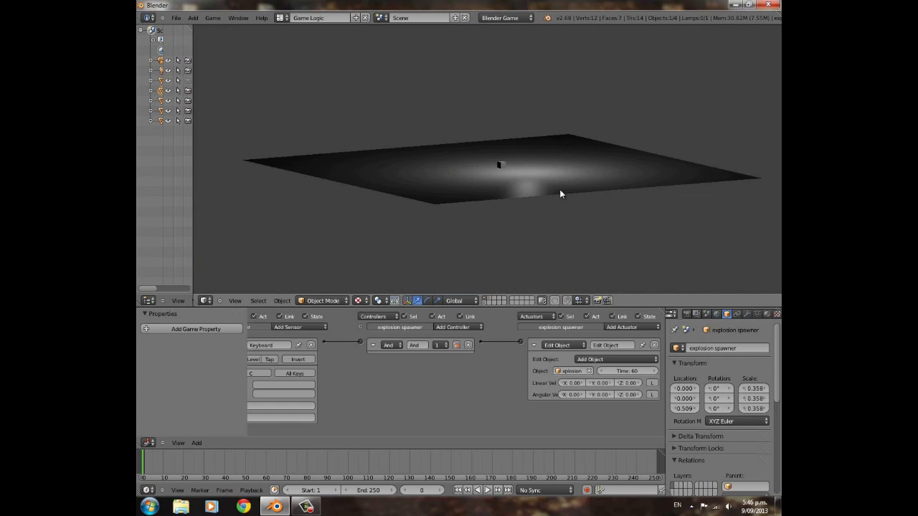
pyautogui.press('c')
pyautogui.press('Escape')
pyautogui.press('p')
pyautogui.press('c')
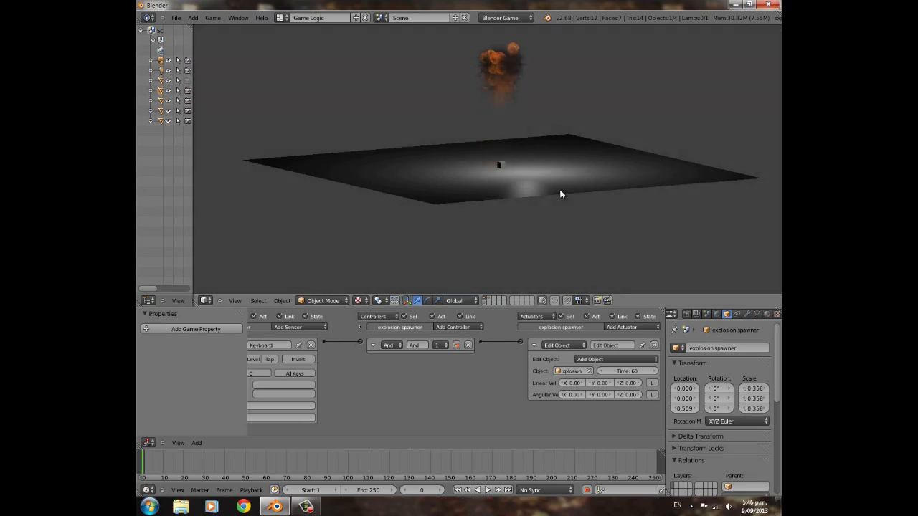
pyautogui.press('c')
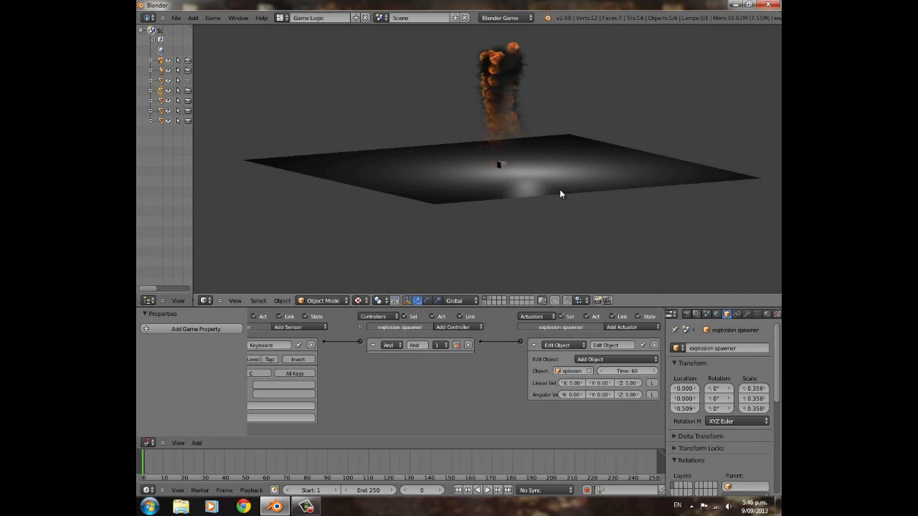
pyautogui.press('c')
pyautogui.press('c')
pyautogui.press('Escape')
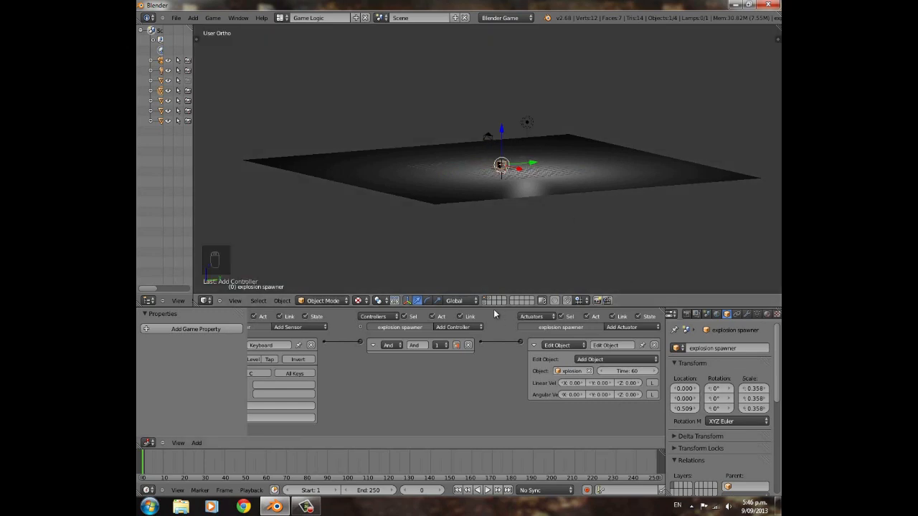
# Show the spawner layer, select the explosion cube, and set its Motion actuator's Z location to 0.15.
pyautogui.press('p')
pyautogui.press('c')
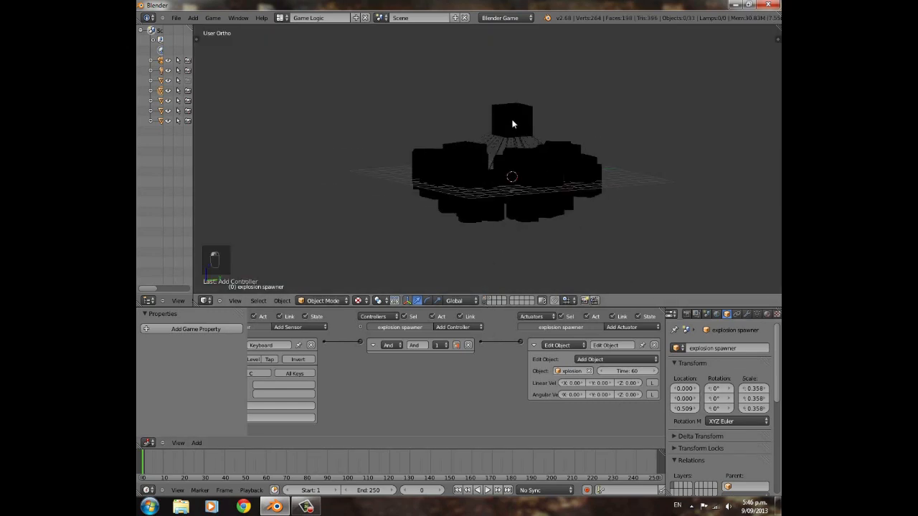
pyautogui.rightClick(512, 125)
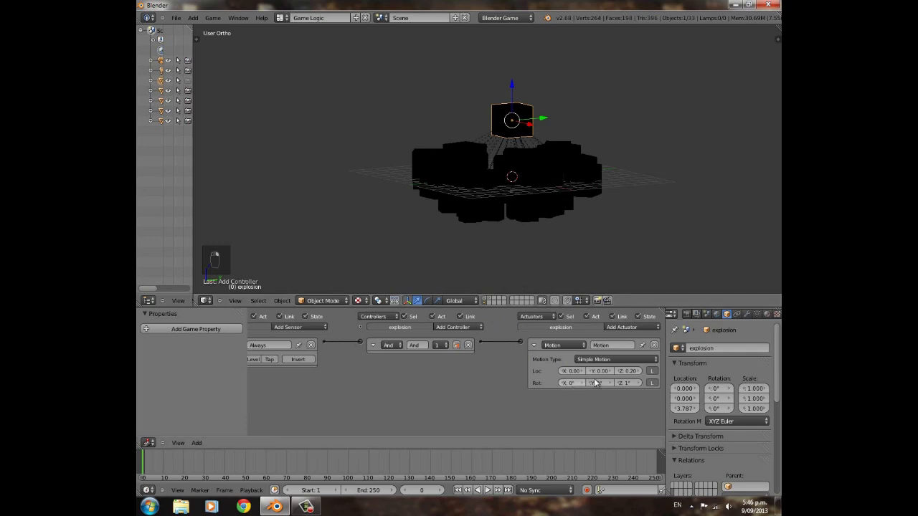
pyautogui.click(626, 373)
pyautogui.press('Return')
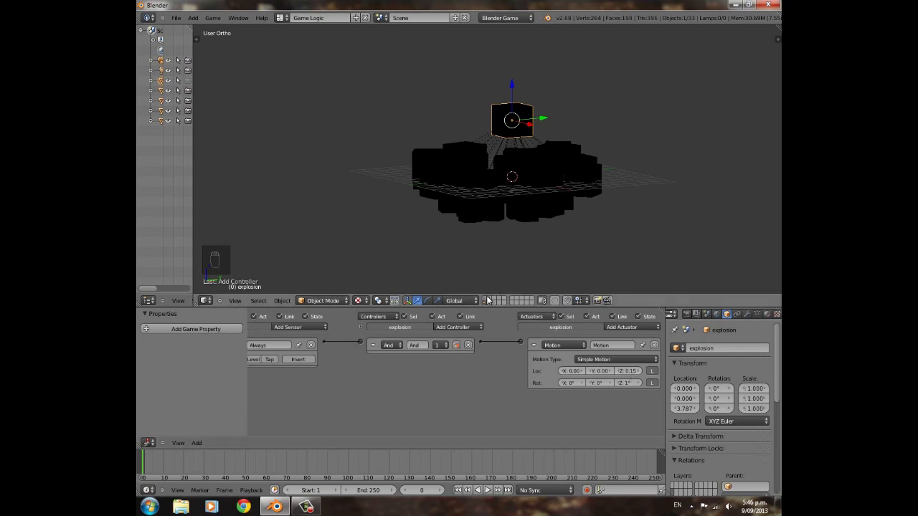
# Return to the ground layer and run the game to check the explosion with its new rising speed.
pyautogui.click(487, 300)
pyautogui.press('p')
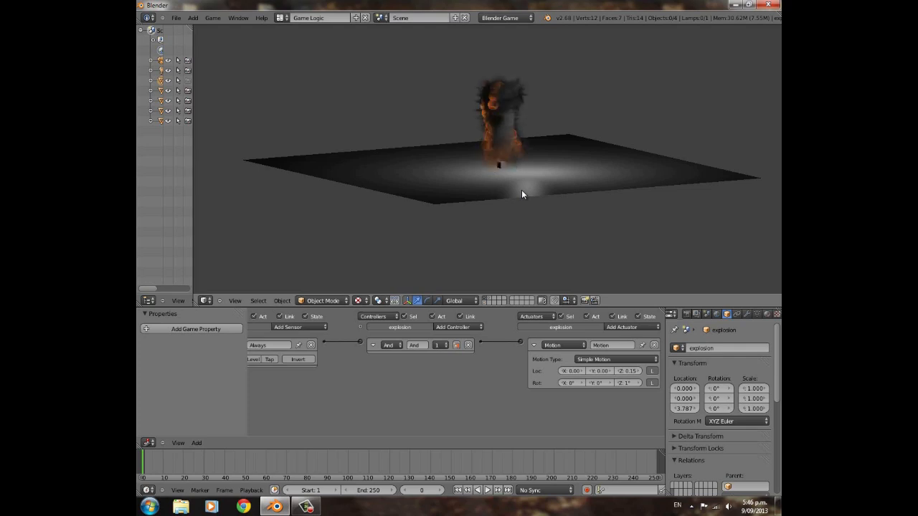
pyautogui.press('Escape')
# Undo the last change, select an outer smoke spawner cube on the spawner layer, and collapse its Edit Object actuator.
pyautogui.scroll(8, 508, 217)
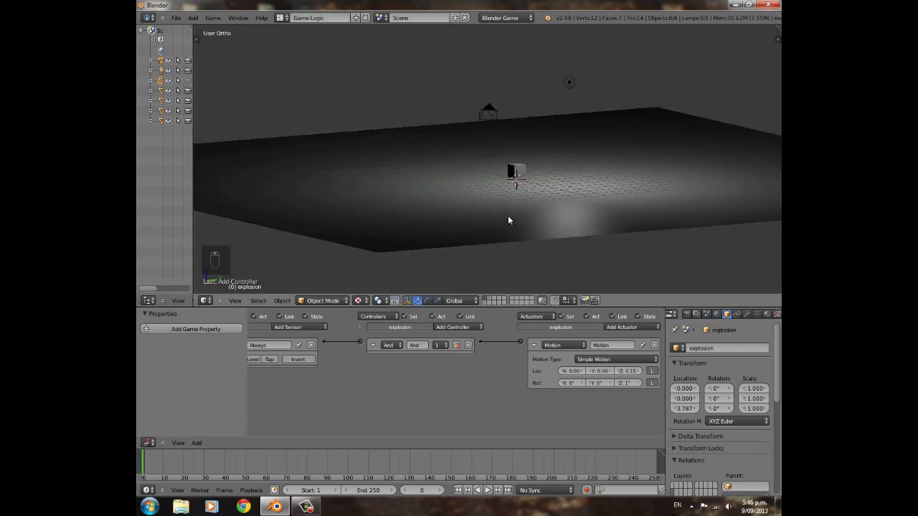
pyautogui.hotkey('ctrl', 'z')
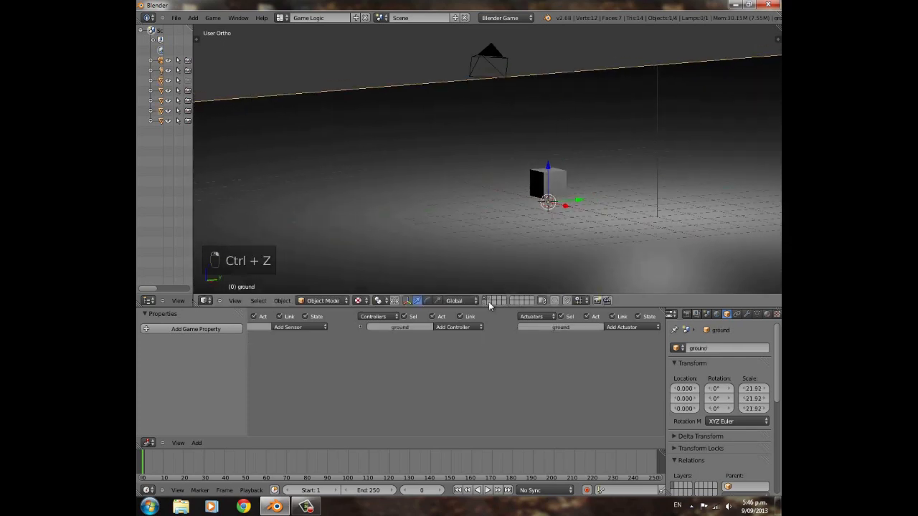
pyautogui.moveTo(459, 214); pyautogui.dragTo(513, 208, button='middle')
pyautogui.scroll(-3, 487, 214)
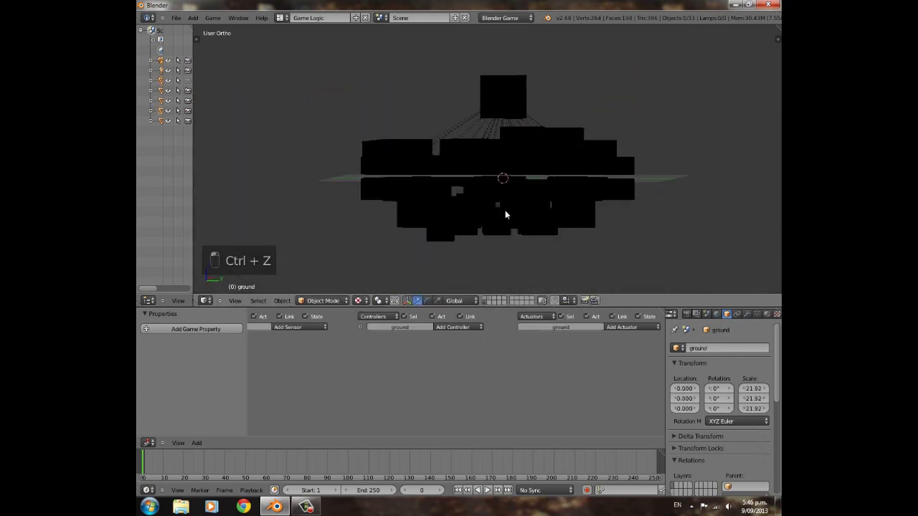
pyautogui.rightClick(433, 200)
pyautogui.click(533, 399)
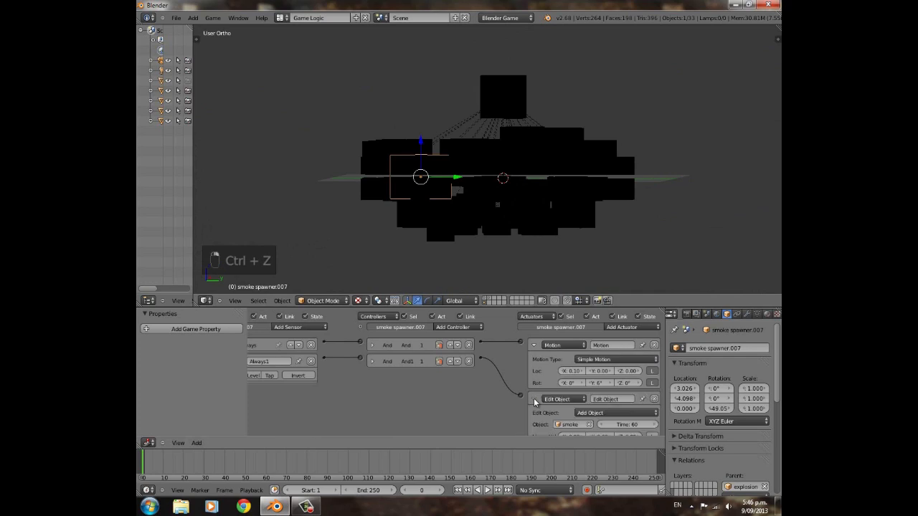
# Duplicate the selected smoke spawner, raise the copy above the ring to about Z 4.2, and reposition it in top view.
pyautogui.moveTo(431, 186); pyautogui.dragTo(418, 220, button='middle')
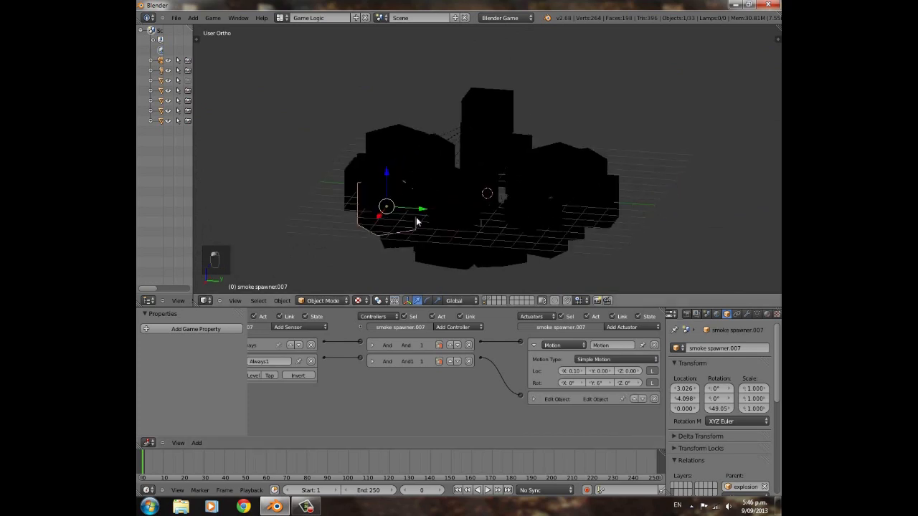
pyautogui.hotkey('shift', 'd')
pyautogui.click(453, 139)
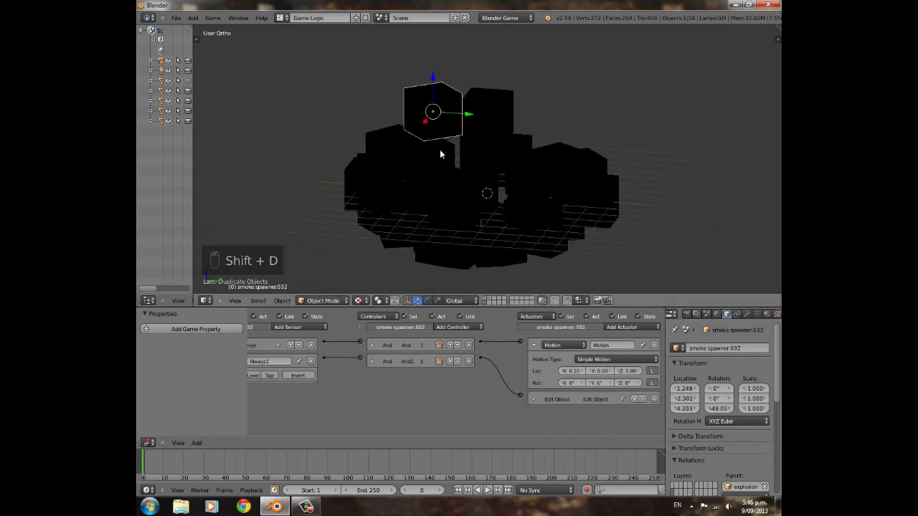
pyautogui.moveTo(441, 149); pyautogui.dragTo(452, 179, button='middle')
pyautogui.press('KP_7')
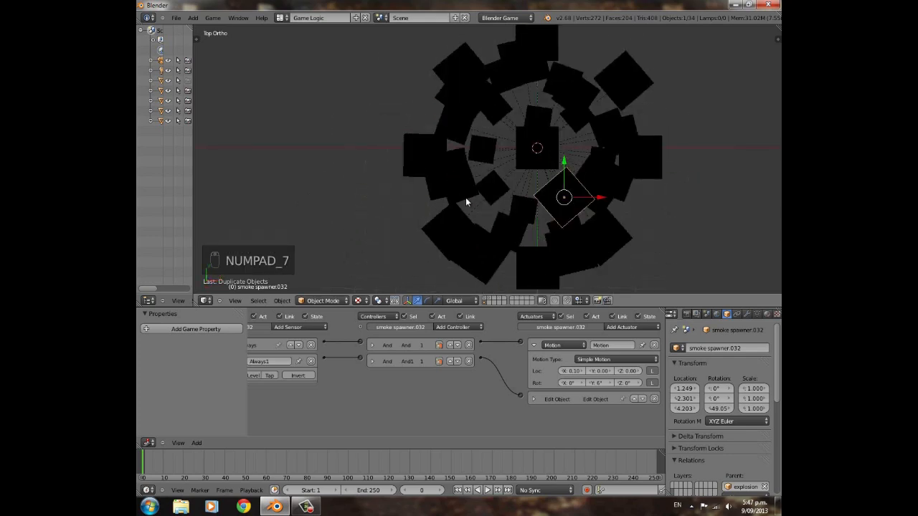
pyautogui.press('g')
pyautogui.click(630, 231)
# Duplicate the raised smoke spawner twice around the center, rotating the copies to about 40° and 151.5° on Z.
pyautogui.hotkey('shift', 'd')
pyautogui.click(644, 130)
pyautogui.press('r')
pyautogui.click(649, 78)
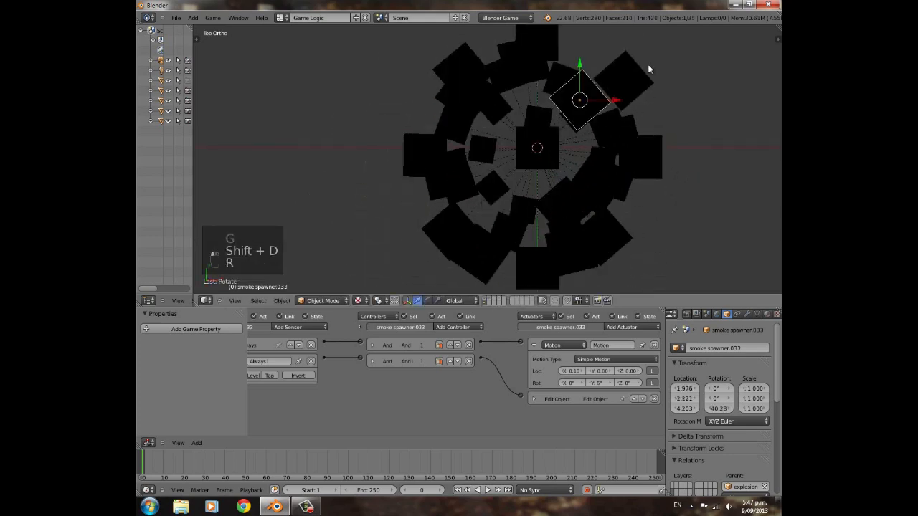
pyautogui.hotkey('shift', 'd')
pyautogui.click(580, 188)
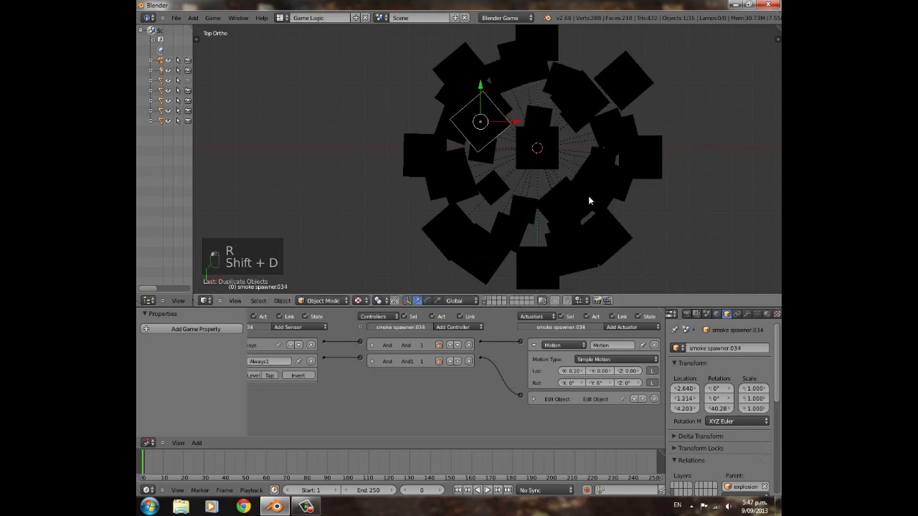
pyautogui.press('r')
pyautogui.click(531, 56)
# Add a fourth raised smoke spawner copy at about X -2.0, Y -2.0, rotated to about 219.8° on Z.
pyautogui.hotkey('shift', 'd')
pyautogui.click(565, 189)
pyautogui.press('r')
pyautogui.click(584, 124)
pyautogui.press('g')
pyautogui.click(571, 128)
# Select all four raised smoke spawners, lower them together to about Z 3.4, and clear the selection.
pyautogui.moveTo(571, 127); pyautogui.dragTo(576, 77, button='middle')
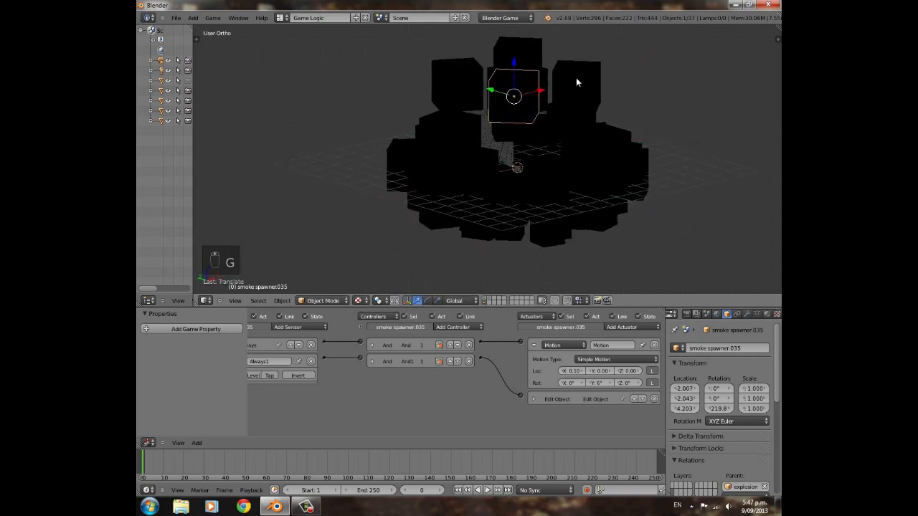
pyautogui.keyDown('shift'); pyautogui.click(576, 78); pyautogui.keyUp('shift')
pyautogui.keyDown('shift'); pyautogui.click(530, 58); pyautogui.keyUp('shift')
pyautogui.keyDown('shift'); pyautogui.click(438, 76); pyautogui.keyUp('shift')
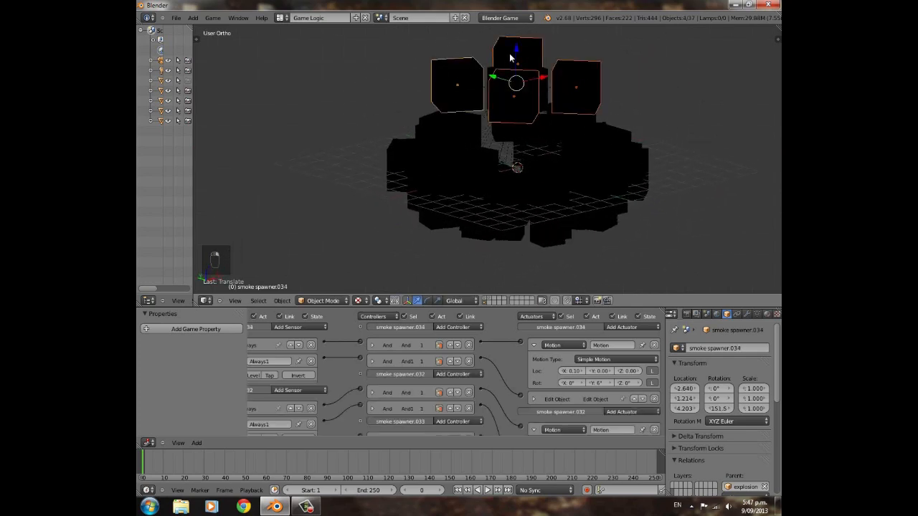
pyautogui.moveTo(516, 50)
pyautogui.mouseDown()
pyautogui.moveTo(518, 78)
pyautogui.moveTo(518, 67)
pyautogui.mouseUp()
pyautogui.press('a')
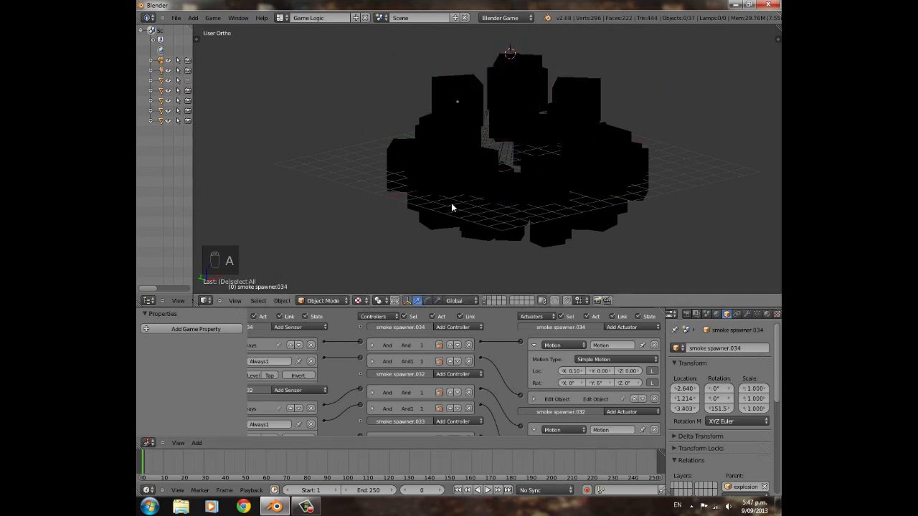
# Show the ground layer and run the game to check the explosion with the added upper spawners.
pyautogui.click(322, 301)
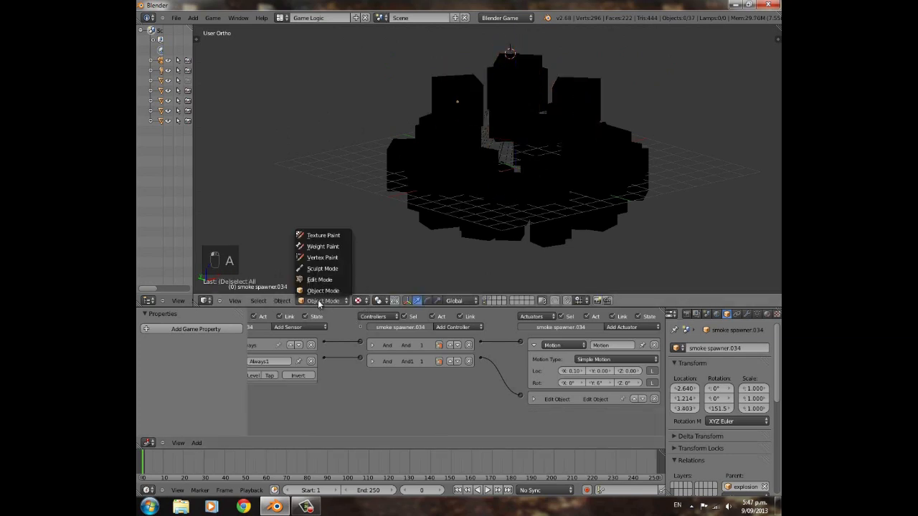
pyautogui.click(488, 298)
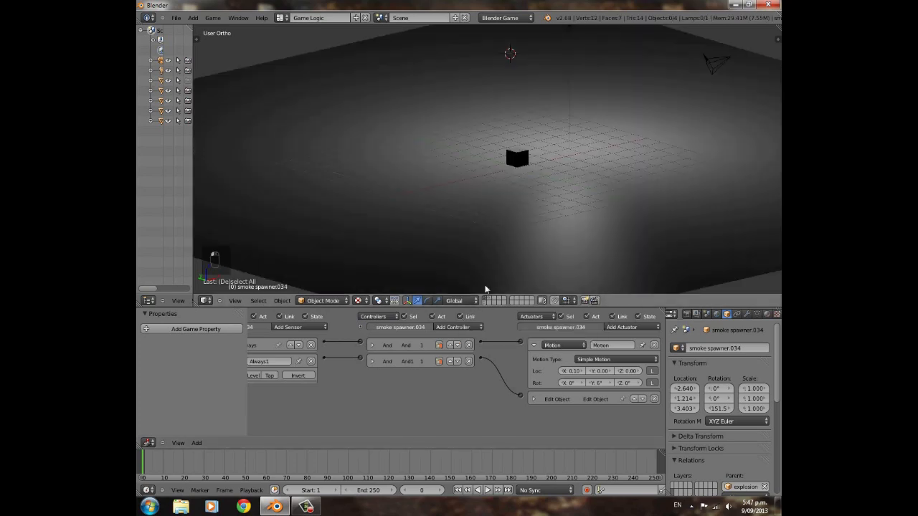
pyautogui.scroll(-3, 548, 154)
pyautogui.press('p')
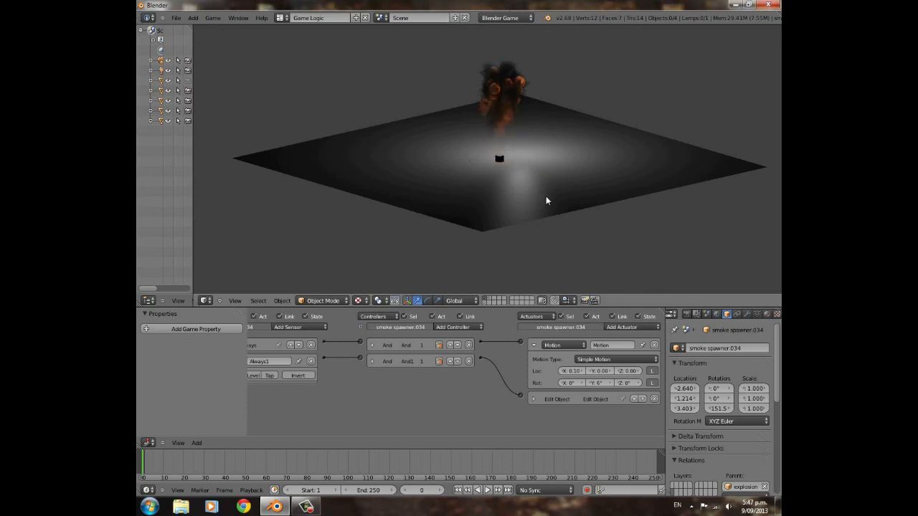
pyautogui.press('Escape')
# Select two small lower smoke spawners on the spawner layer and review their logic bricks, collapsing one Motion actuator.
pyautogui.click(489, 297)
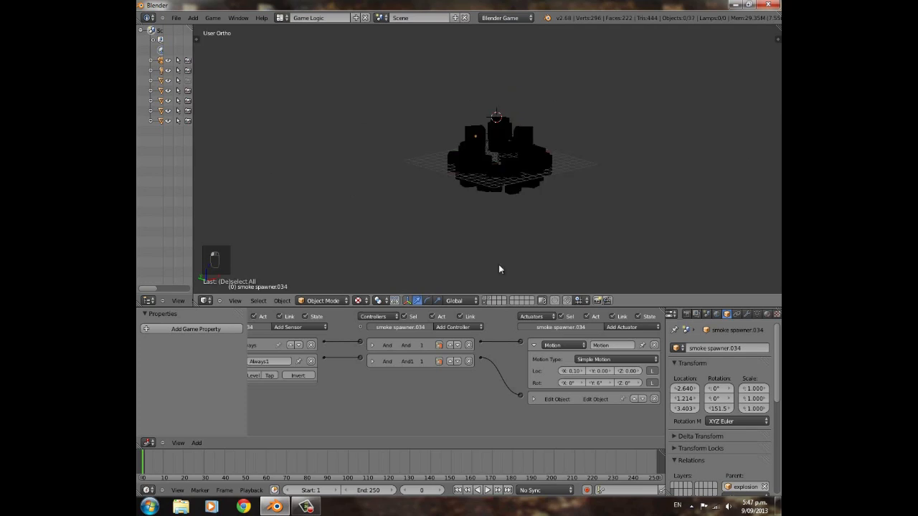
pyautogui.scroll(3, 589, 200)
pyautogui.moveTo(593, 197); pyautogui.dragTo(526, 186, button='middle')
pyautogui.rightClick(527, 188)
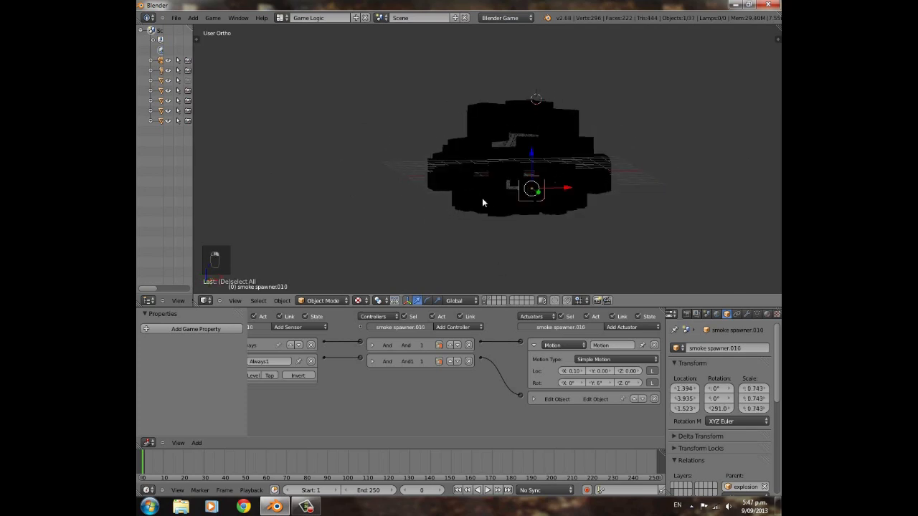
pyautogui.keyDown('shift'); pyautogui.rightClick(487, 196); pyautogui.keyUp('shift')
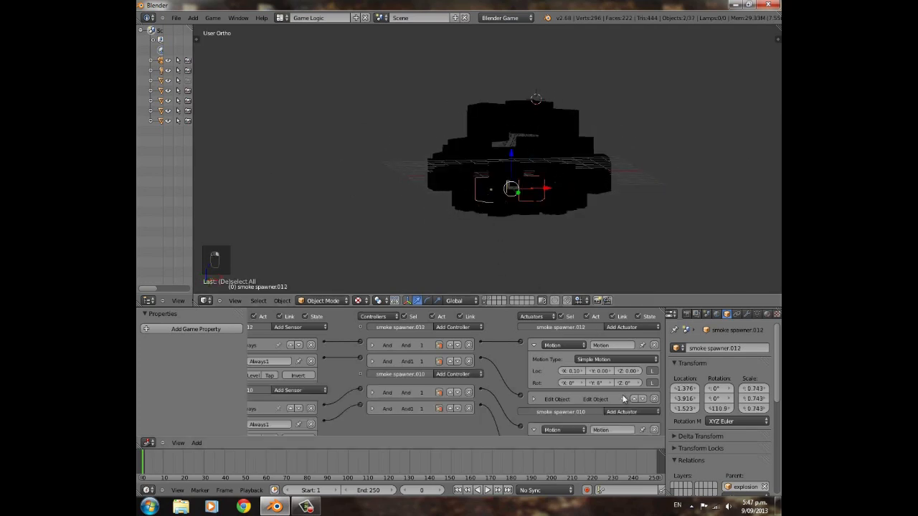
pyautogui.scroll(-3, 620, 409)
pyautogui.click(505, 364)
pyautogui.click(504, 364)
pyautogui.click(506, 326)
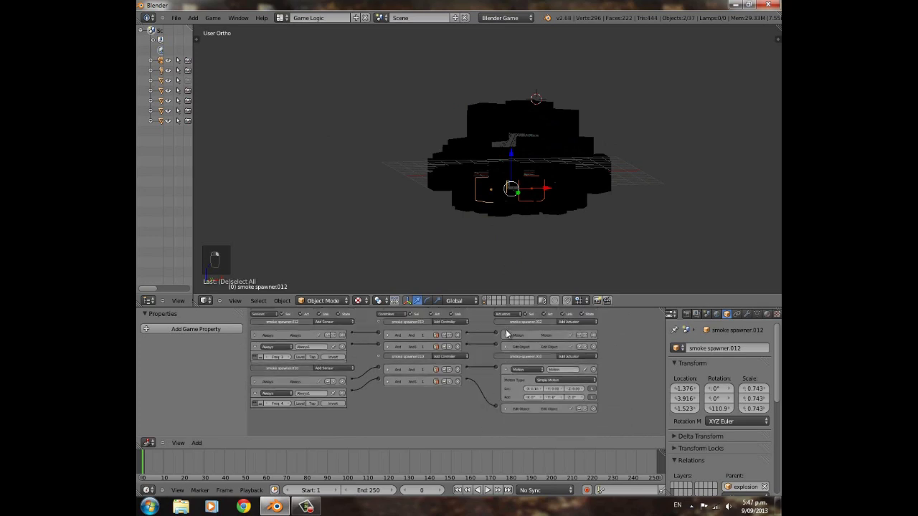
# Select the smoke spawner at the ring's outer edge and test the game on the spawner layer and on the ground layer.
pyautogui.press('a')
pyautogui.moveTo(565, 100); pyautogui.dragTo(555, 191, button='middle')
pyautogui.rightClick(554, 171)
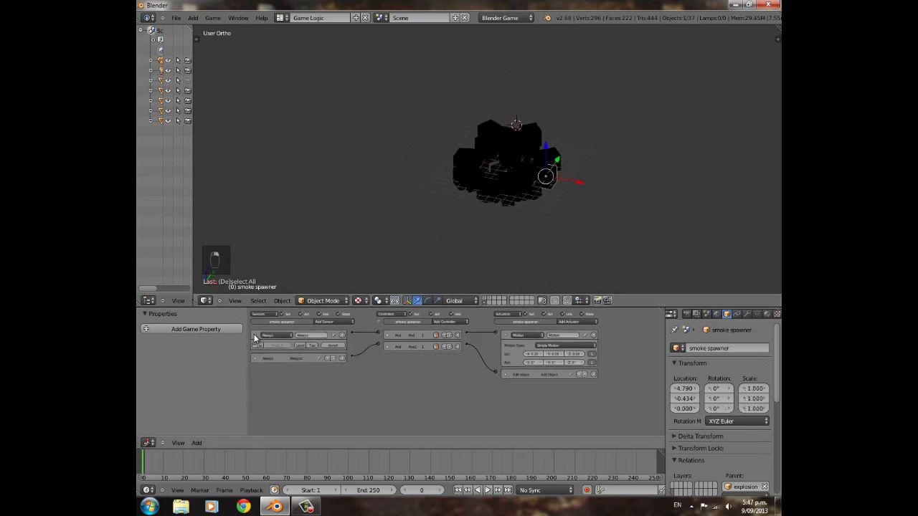
pyautogui.press('p')
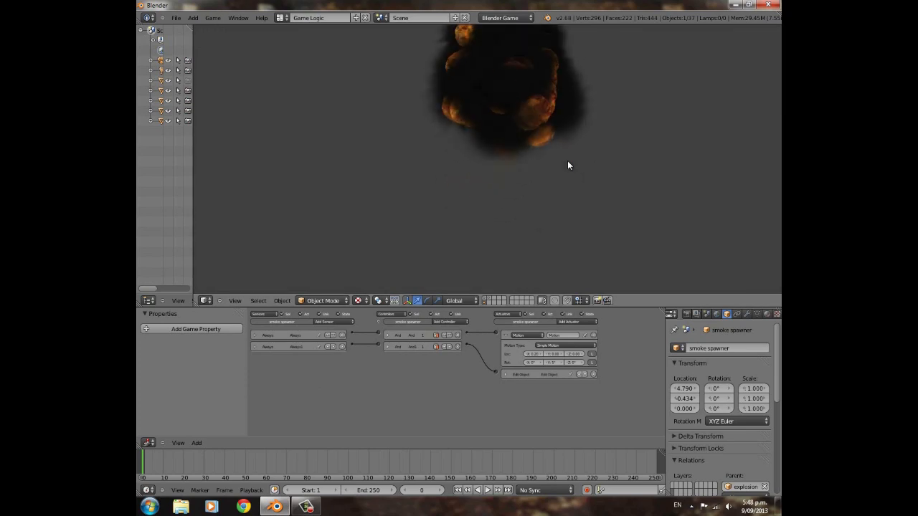
pyautogui.press('Escape')
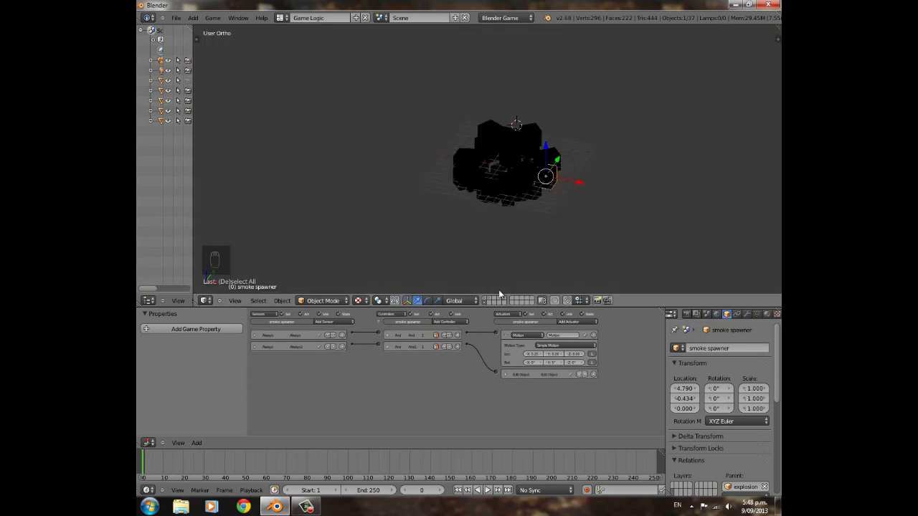
pyautogui.press('p')
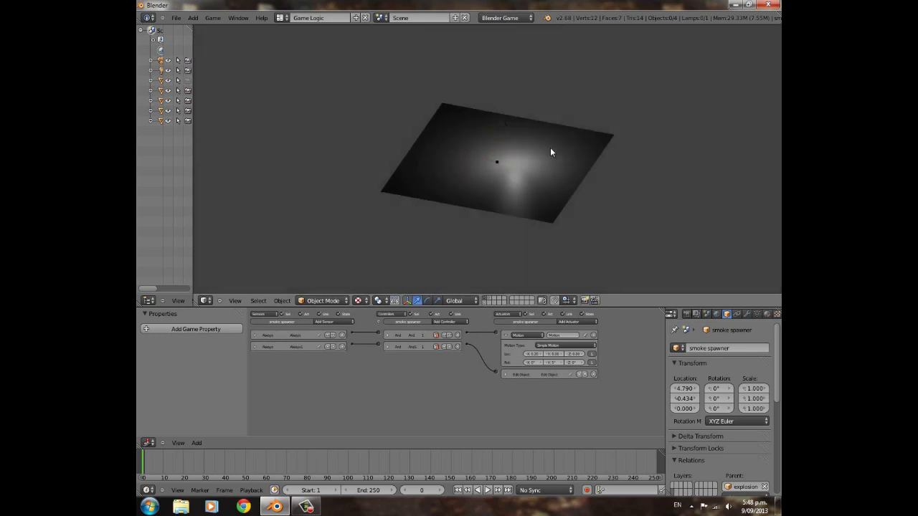
pyautogui.press('Escape')
# Snap the 3D cursor to the scene center.
pyautogui.scroll(8, 512, 174)
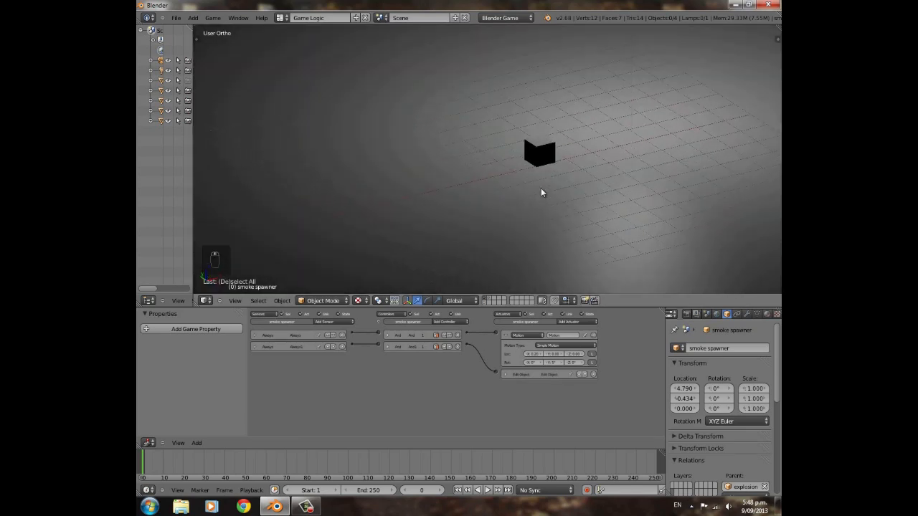
pyautogui.scroll(-6, 541, 193)
pyautogui.hotkey('shift', 's')
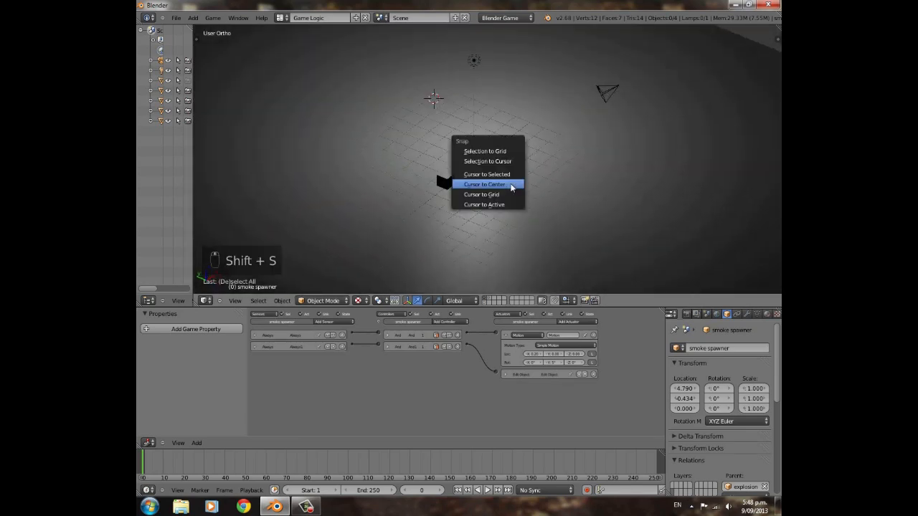
pyautogui.click(512, 187)
# Add a cube at the 3D cursor on the layer holding the smoke object and rename it trail.
pyautogui.scroll(4, 529, 188)
pyautogui.scroll(-4, 432, 203)
pyautogui.moveTo(529, 188); pyautogui.dragTo(557, 208, button='middle')
pyautogui.scroll(4, 517, 232)
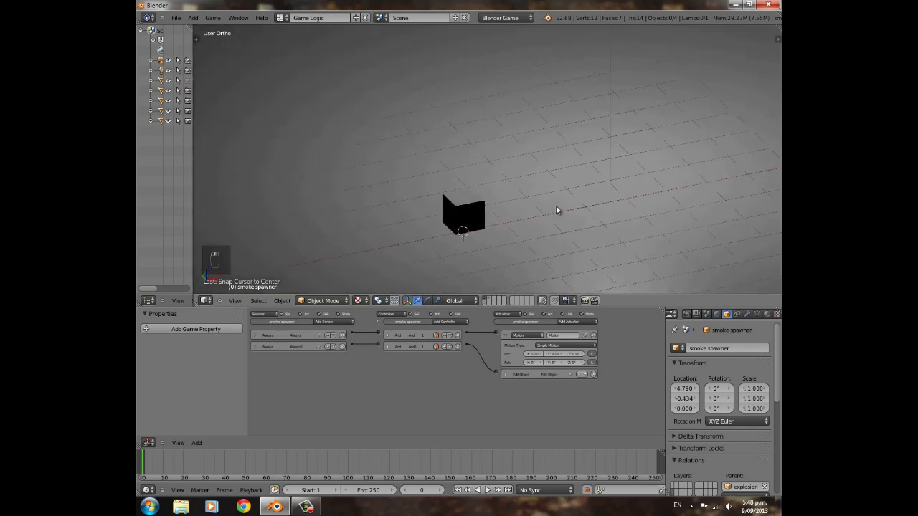
pyautogui.scroll(-6, 598, 250)
pyautogui.moveTo(480, 206); pyautogui.dragTo(500, 288, button='middle')
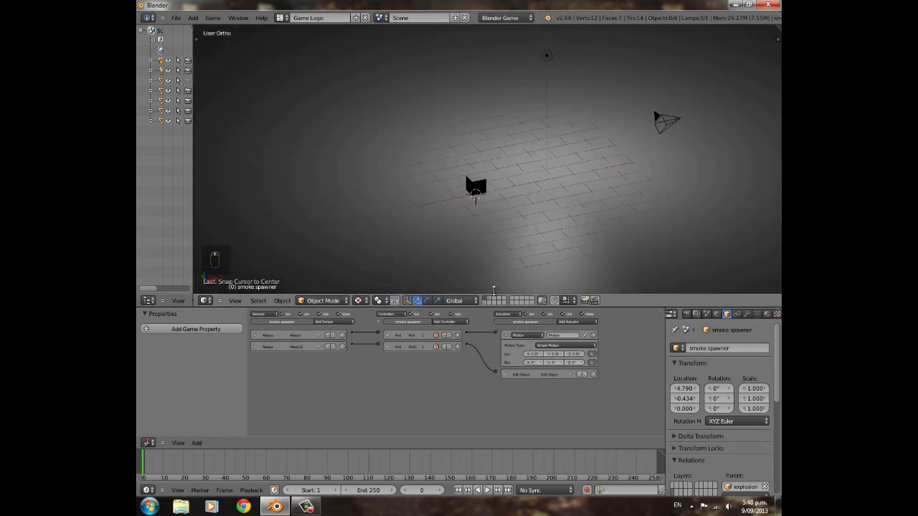
pyautogui.click(490, 301)
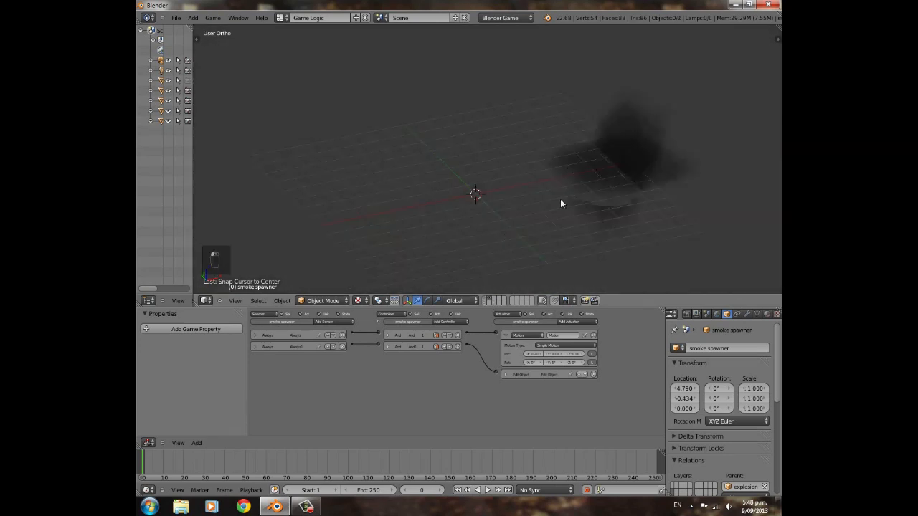
pyautogui.hotkey('shift', 'a')
pyautogui.moveTo(560, 198)
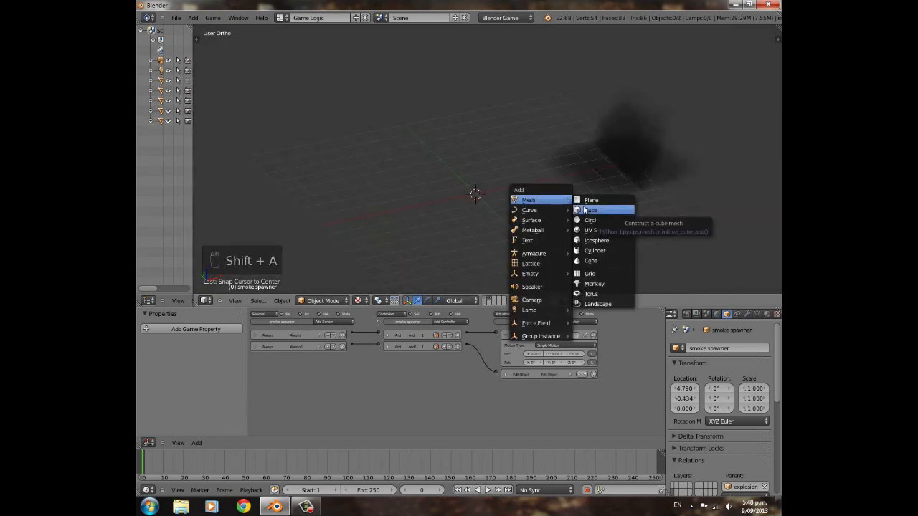
pyautogui.click(585, 209)
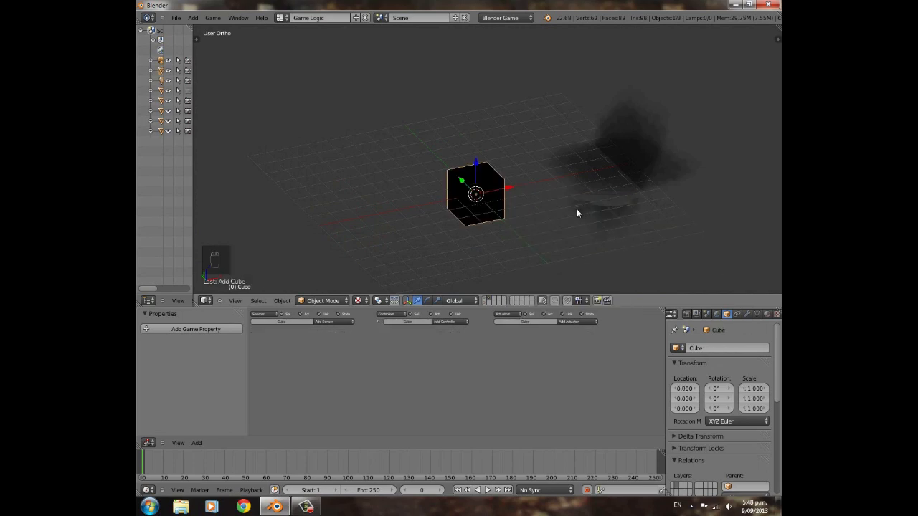
pyautogui.click(694, 348)
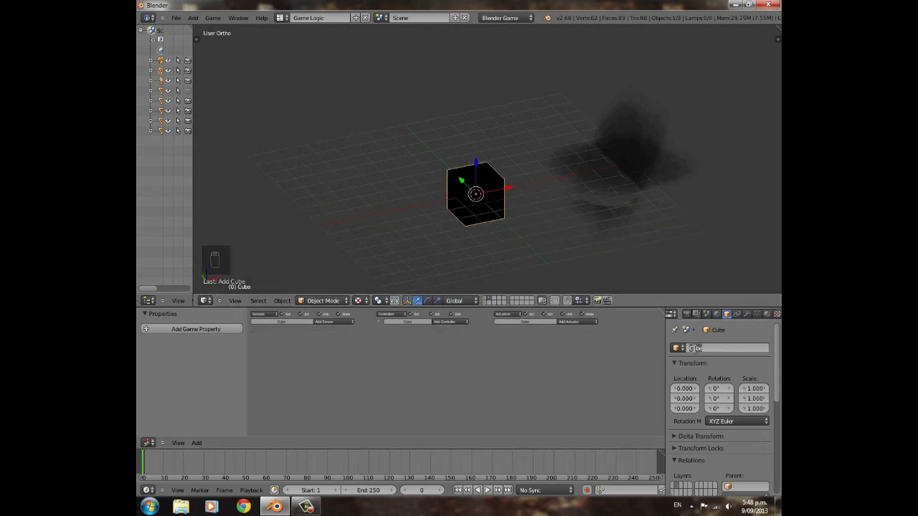
pyautogui.write('trail')
pyautogui.press('Return')
# Add an Always sensor to the trail cube with repeated pulse triggering and a frequency of 4.
pyautogui.click(347, 327)
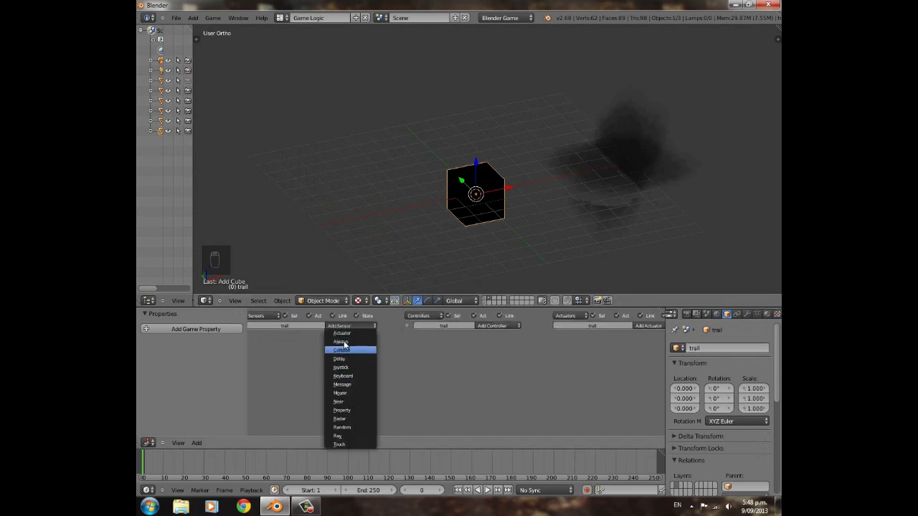
pyautogui.click(342, 342)
pyautogui.moveTo(289, 385); pyautogui.dragTo(295, 385, button='middle')
pyautogui.click(257, 356)
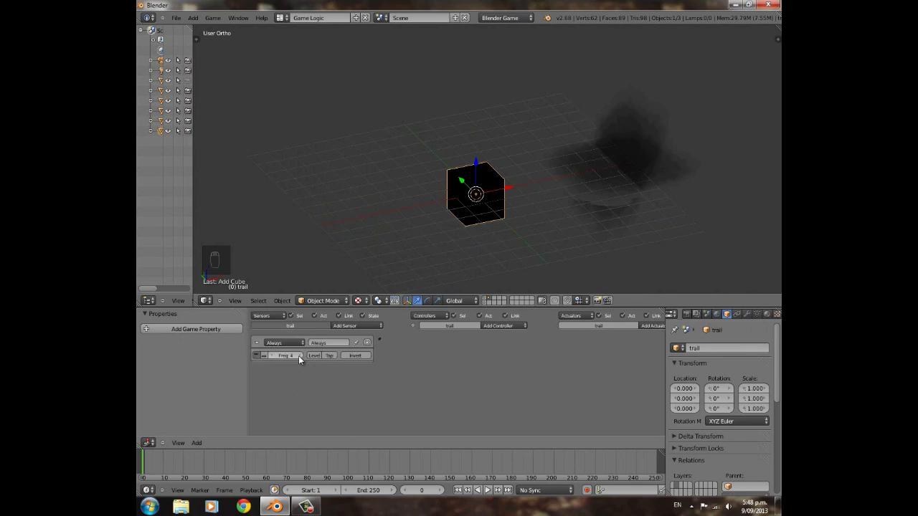
# Give the trail cube an Edit Object actuator that adds the smoke object with Time 60, and link it to the Always sensor.
pyautogui.keyDown('ctrl'); pyautogui.scroll(-2, 614, 375); pyautogui.keyUp('ctrl')
pyautogui.click(623, 326)
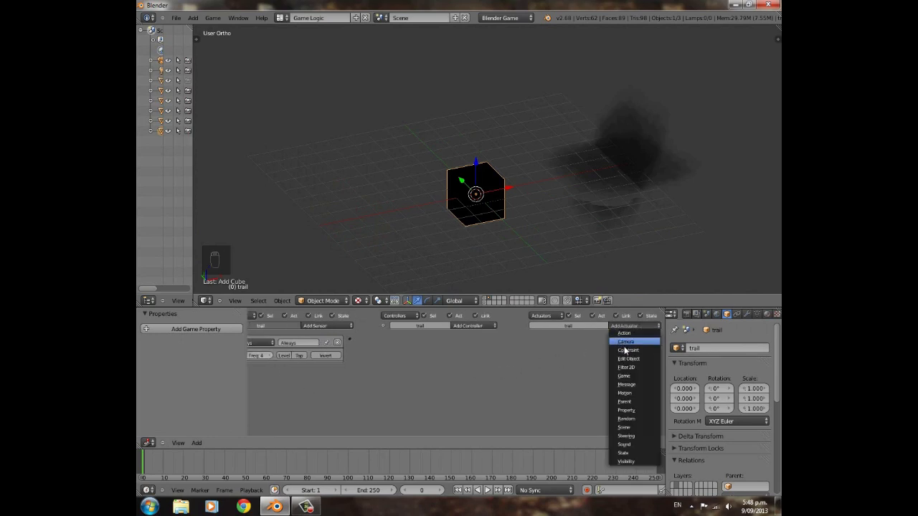
pyautogui.click(628, 359)
pyautogui.click(576, 367)
pyautogui.write('s')
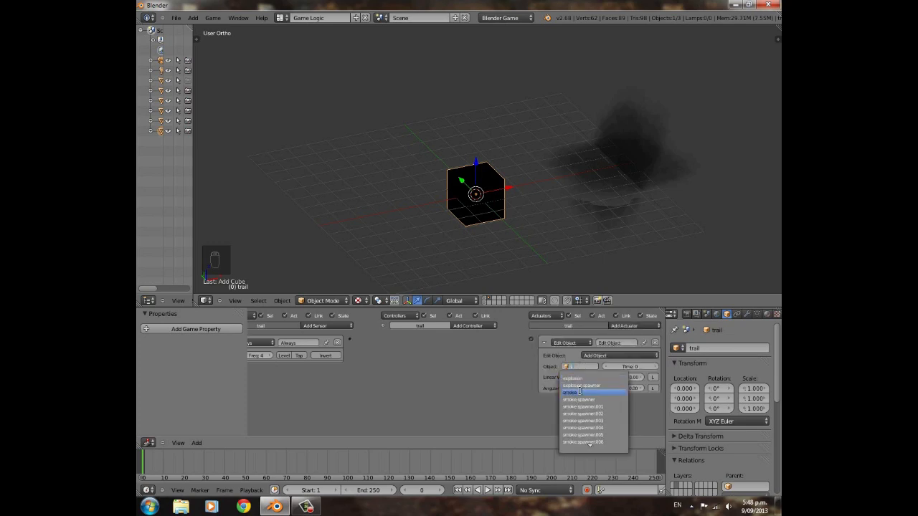
pyautogui.click(580, 392)
pyautogui.moveTo(532, 335); pyautogui.dragTo(351, 342)
pyautogui.click(621, 367)
pyautogui.write('60')
pyautogui.press('Return')
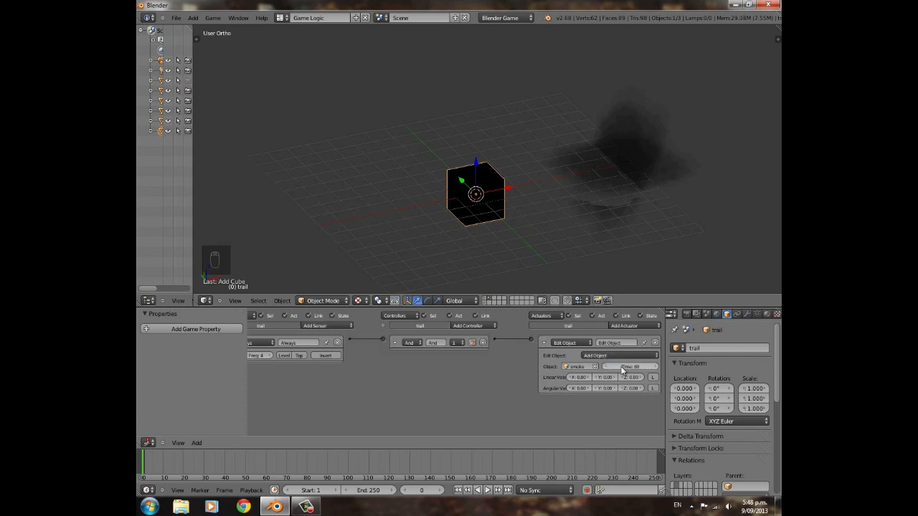
pyautogui.click(547, 344)
pyautogui.keyDown('ctrl'); pyautogui.hscroll(-2, 301, 351); pyautogui.keyUp('ctrl')
pyautogui.click(259, 343)
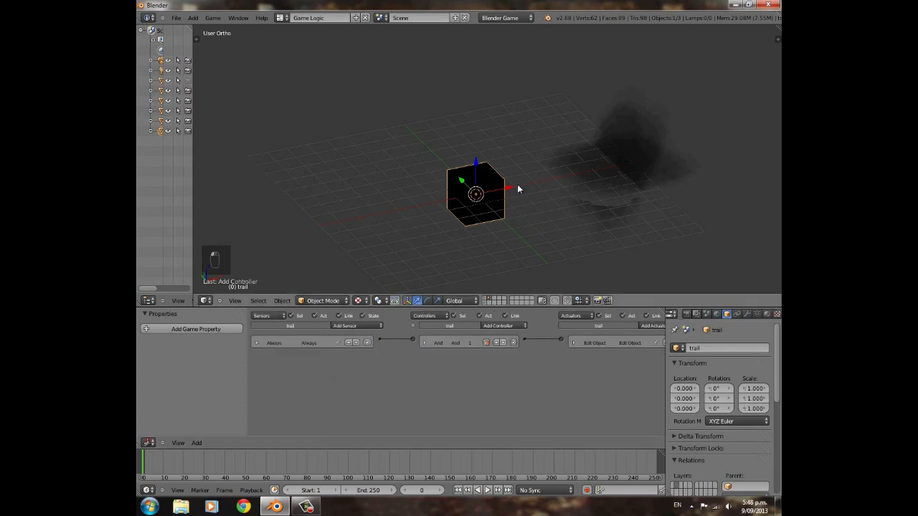
# Move the trail cube along X clear of the smoke spawners, and put it on an empty layer of its own.
pyautogui.press('m')
pyautogui.click(601, 209)
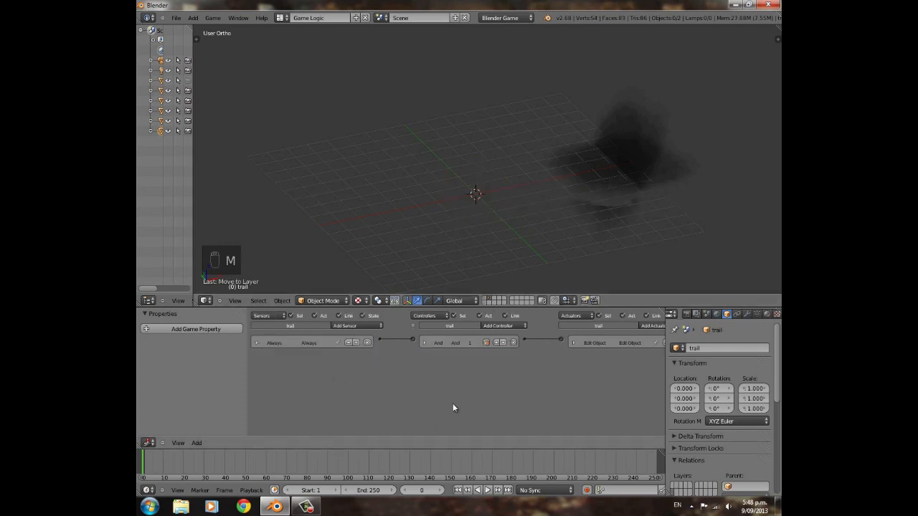
pyautogui.click(486, 302)
pyautogui.scroll(-2, 512, 206)
pyautogui.press('g')
pyautogui.press('x')
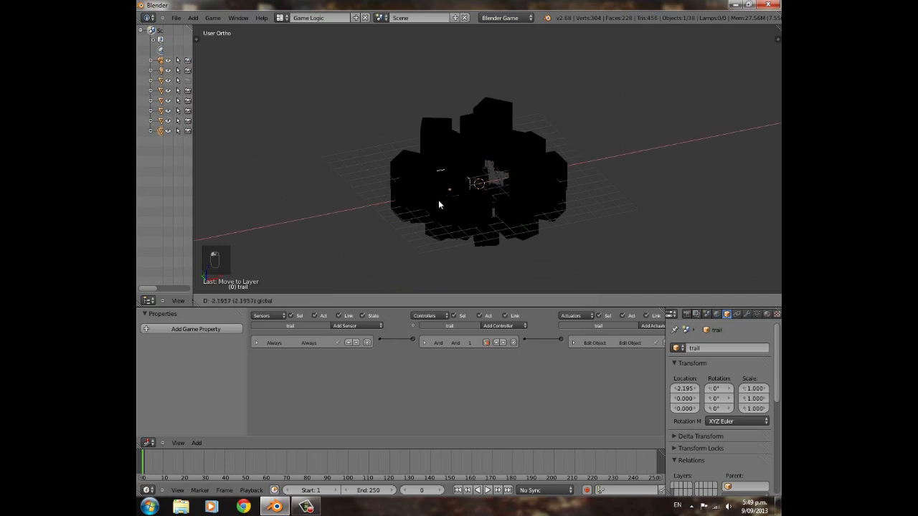
pyautogui.click(358, 216)
pyautogui.press('m')
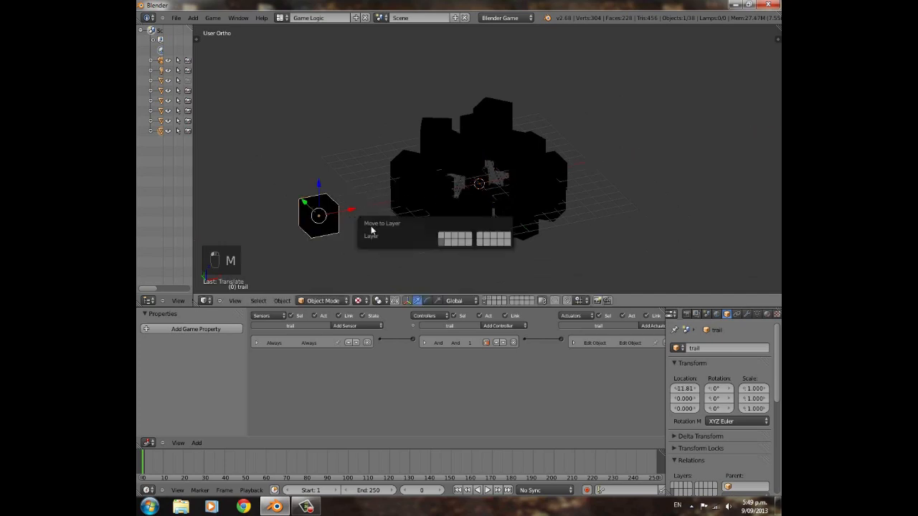
pyautogui.click(447, 242)
pyautogui.click(489, 302)
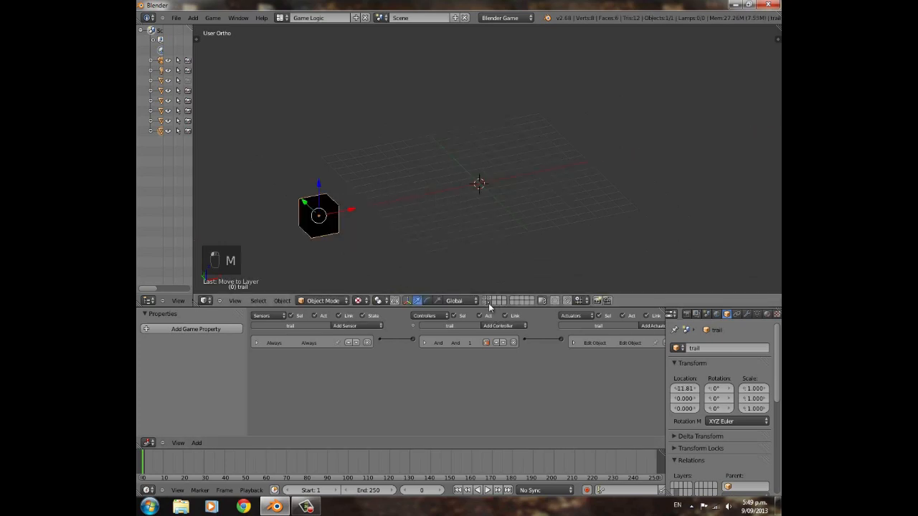
# Move the trail cube back along the X axis close to the scene center, at about X -0.254.
pyautogui.moveTo(352, 209); pyautogui.dragTo(488, 206)
pyautogui.scroll(4, 510, 205)
pyautogui.scroll(-2, 474, 217)
pyautogui.moveTo(465, 184); pyautogui.dragTo(428, 223, button='middle')
pyautogui.scroll(3, 509, 159)
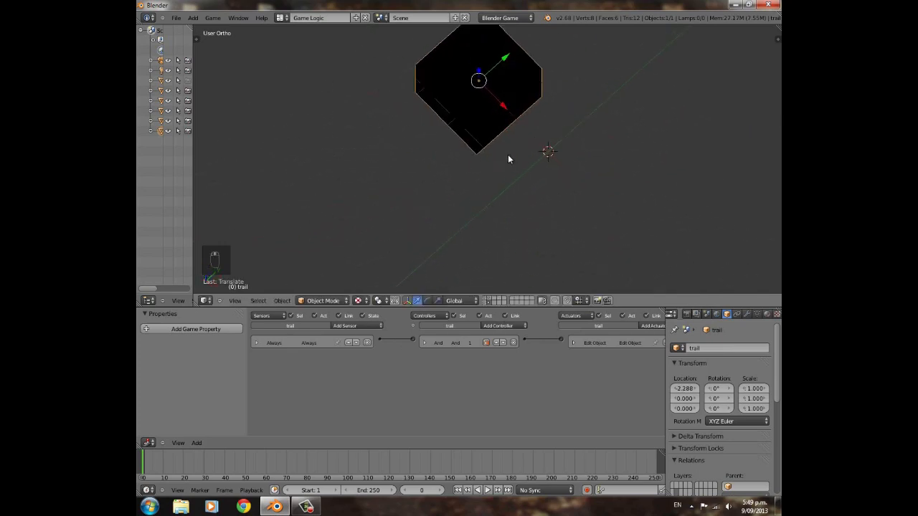
pyautogui.press('KP_7')
pyautogui.moveTo(429, 84); pyautogui.dragTo(533, 104)
pyautogui.scroll(-4, 533, 104)
# Add a Motion actuator to the trail cube and link it to the existing And controller.
pyautogui.moveTo(404, 391); pyautogui.dragTo(554, 391, button='middle')
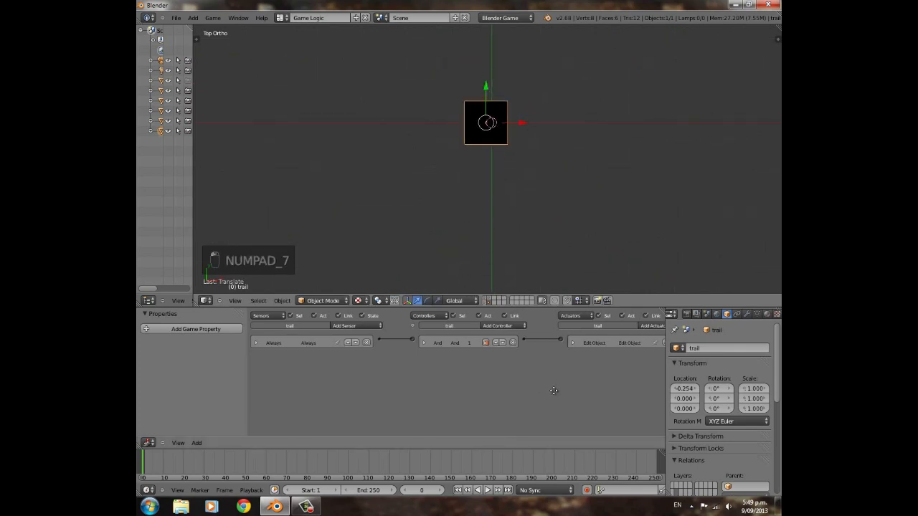
pyautogui.click(351, 325)
pyautogui.moveTo(543, 371); pyautogui.dragTo(479, 339, button='middle')
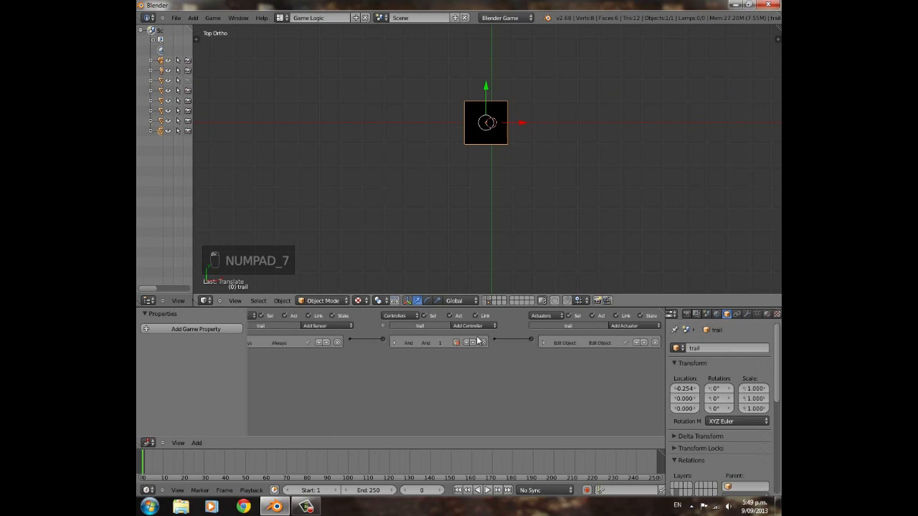
pyautogui.click(623, 326)
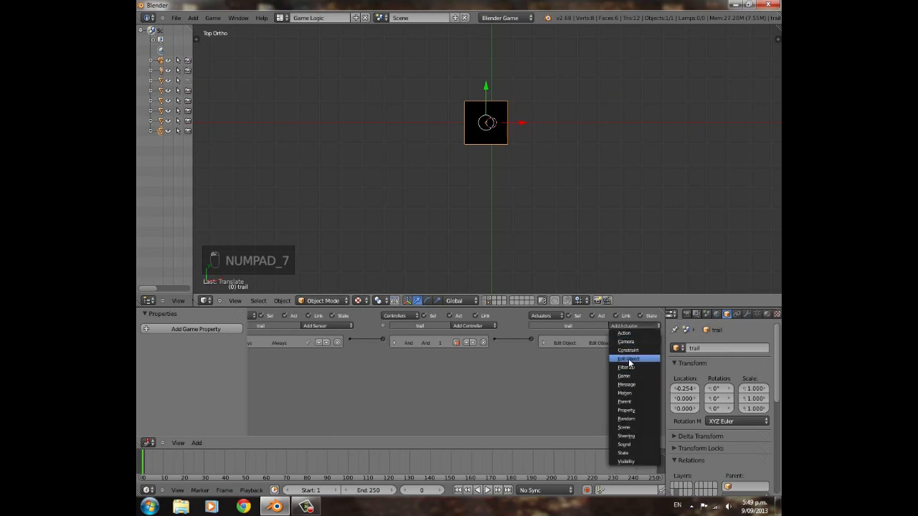
pyautogui.click(631, 393)
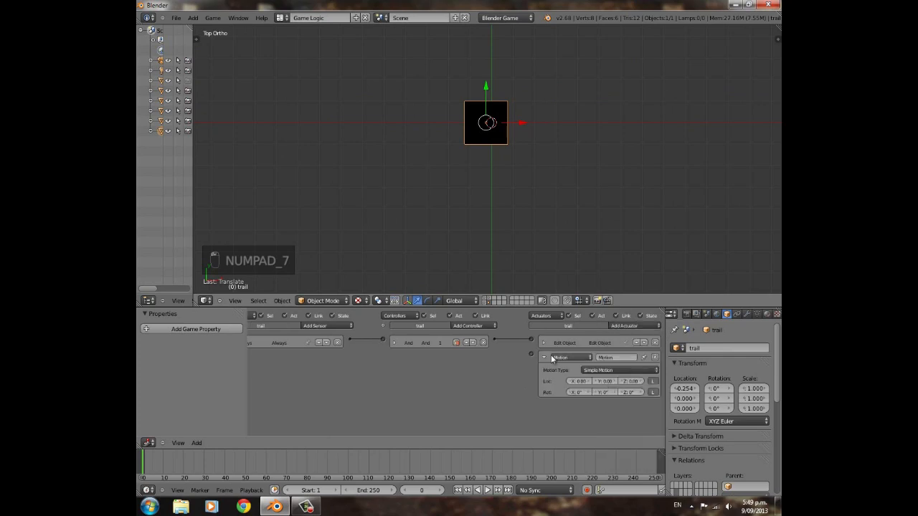
pyautogui.moveTo(531, 352); pyautogui.dragTo(496, 338)
# Run the game briefly from an angled view to check the smoke around the trail cube.
pyautogui.moveTo(506, 150); pyautogui.dragTo(513, 216, button='middle')
pyautogui.press('p')
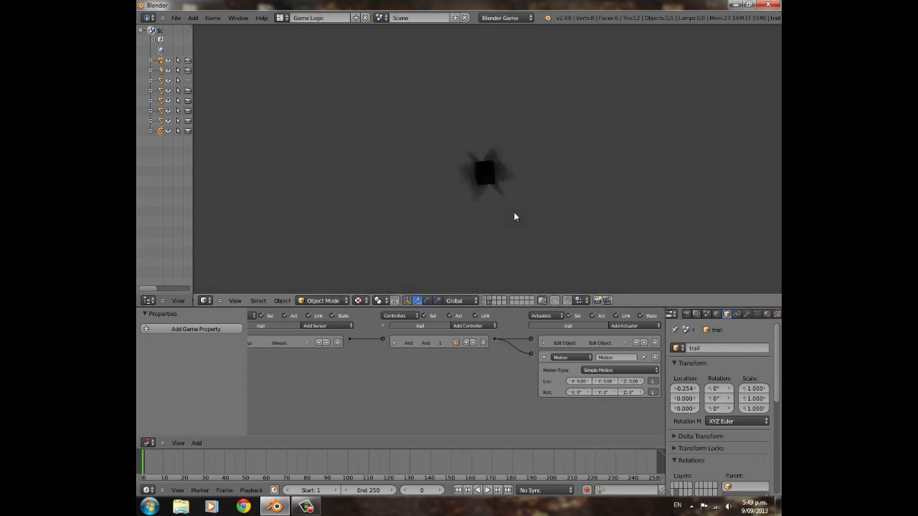
pyautogui.press('Escape')
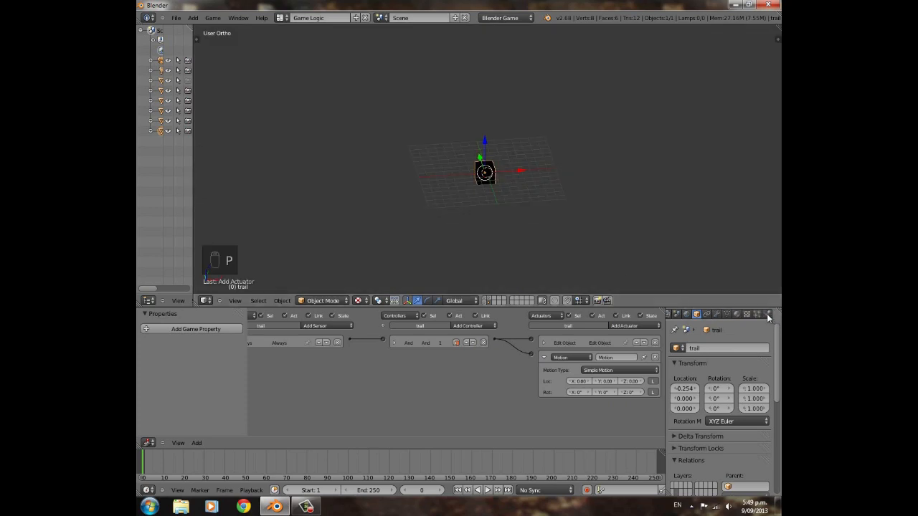
# Set the trail cube's physics type to No Collision and make the cube invisible in the game.
pyautogui.click(762, 313)
pyautogui.click(732, 359)
pyautogui.click(734, 351)
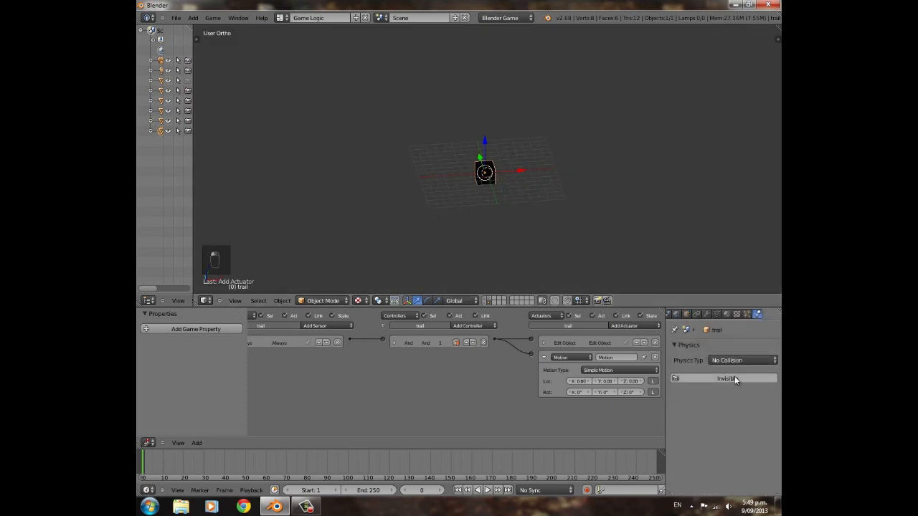
# Set the Motion actuator's Loc X to 0.60 and Rot Y to 1°, and test the game.
pyautogui.click(587, 382)
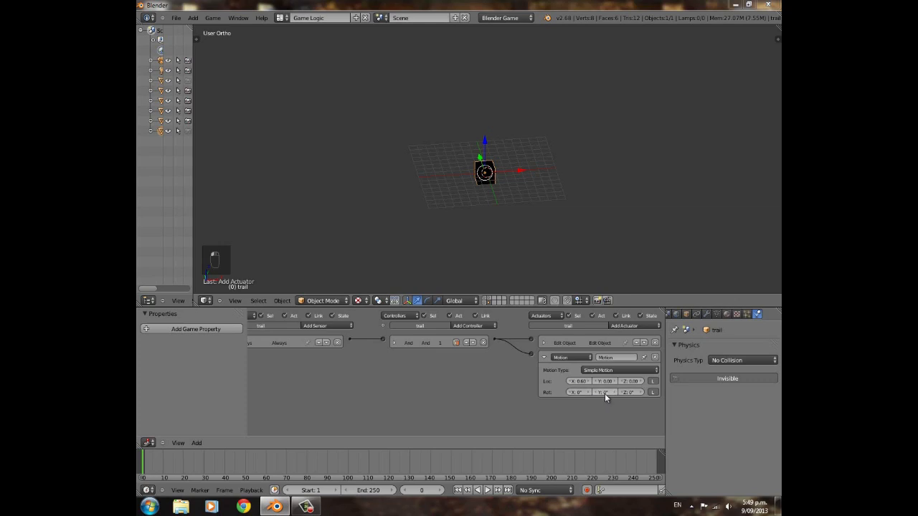
pyautogui.click(611, 393)
pyautogui.press('p')
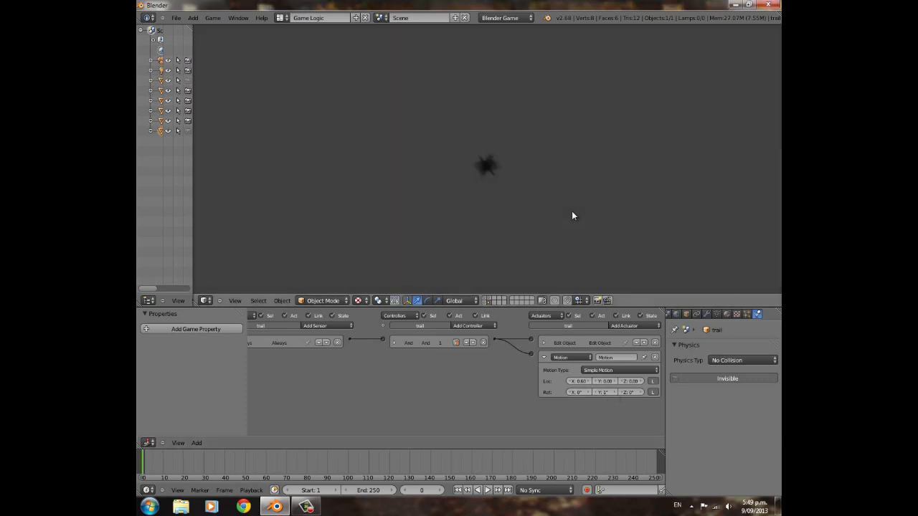
pyautogui.press('Escape')
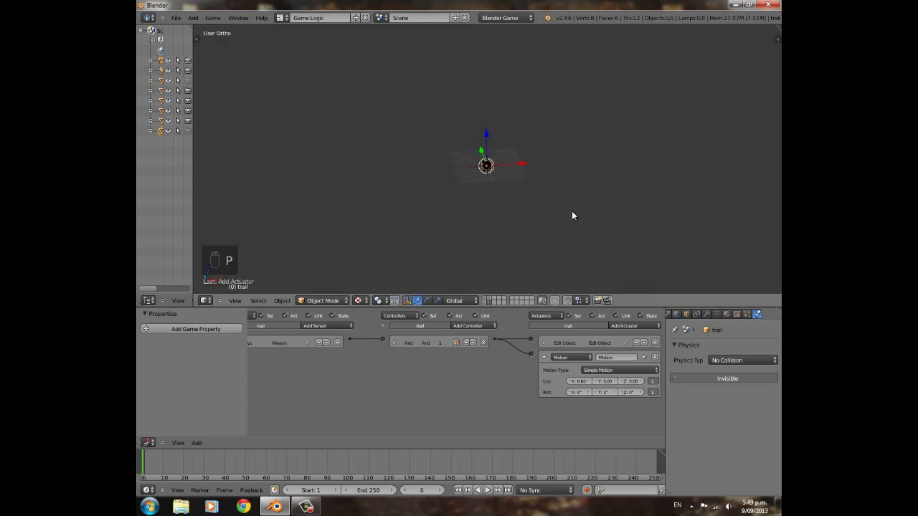
# Set the trail cube's Always sensor frequency to 2 and test the resulting smoke trail in the game.
pyautogui.moveTo(326, 375); pyautogui.dragTo(355, 376, button='middle')
pyautogui.click(258, 345)
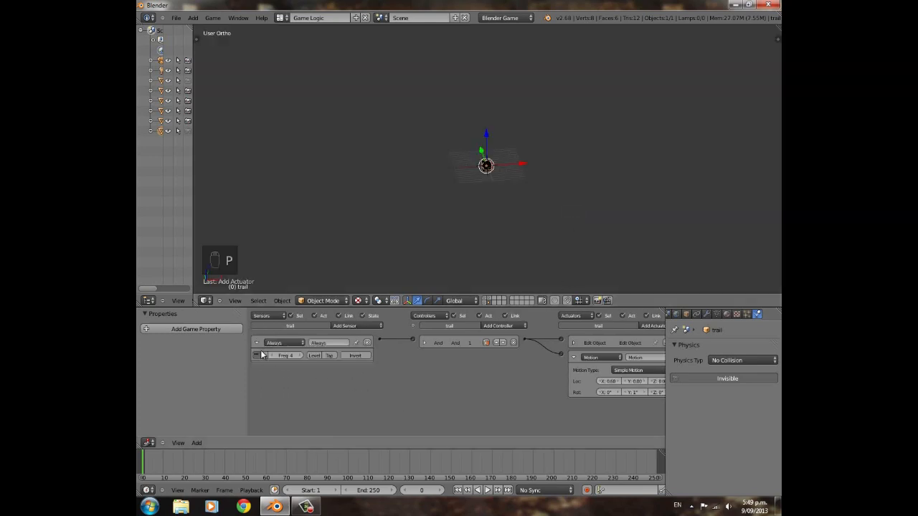
pyautogui.click(276, 357)
pyautogui.click(274, 356)
pyautogui.press('p')
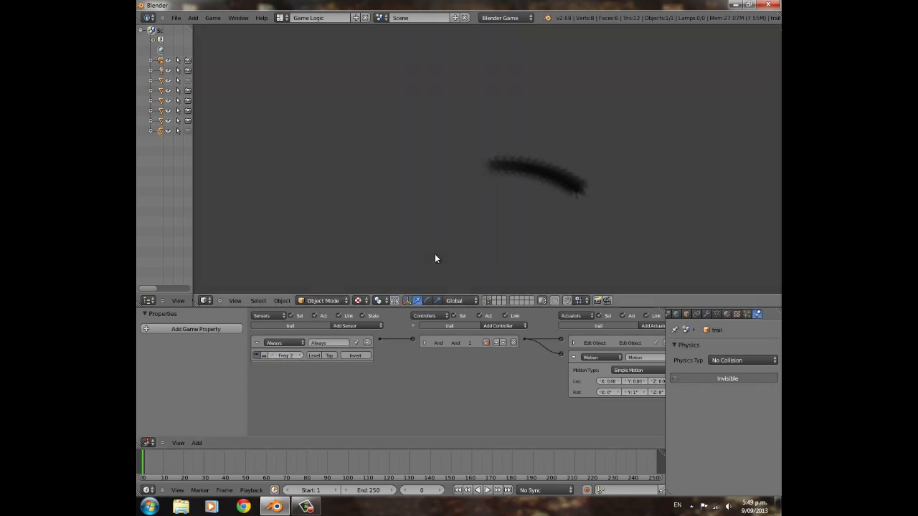
pyautogui.press('Escape')
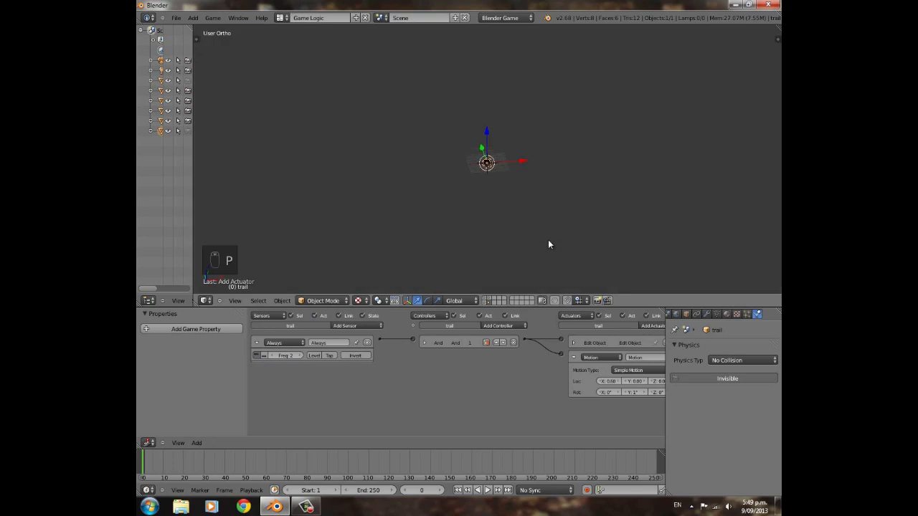
# Try a Motion rotation of 1° about X with Y at 0°, and test the trail in the game from different views.
pyautogui.moveTo(525, 186); pyautogui.dragTo(529, 217, button='middle')
pyautogui.moveTo(527, 399); pyautogui.dragTo(369, 395, button='middle')
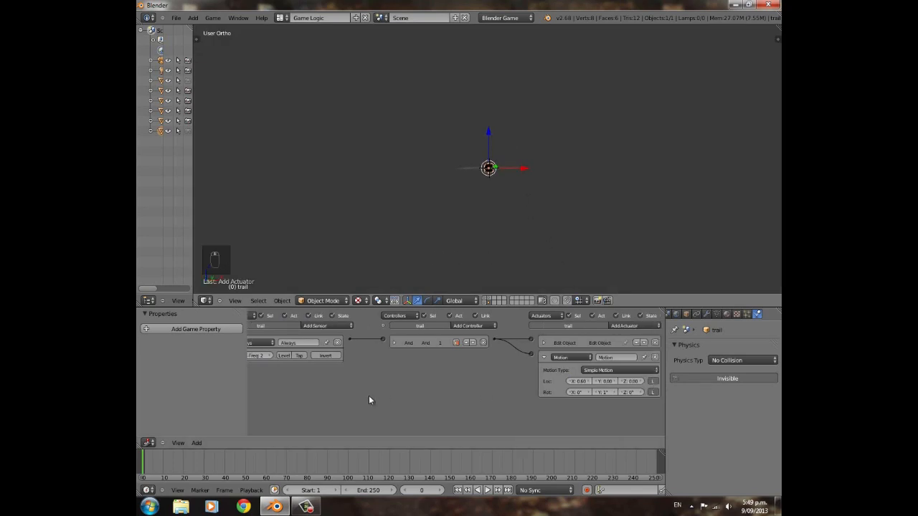
pyautogui.moveTo(531, 251)
pyautogui.mouseDown(button='middle')
pyautogui.moveTo(552, 213)
pyautogui.moveTo(489, 246)
pyautogui.moveTo(540, 260)
pyautogui.mouseUp(button='middle')
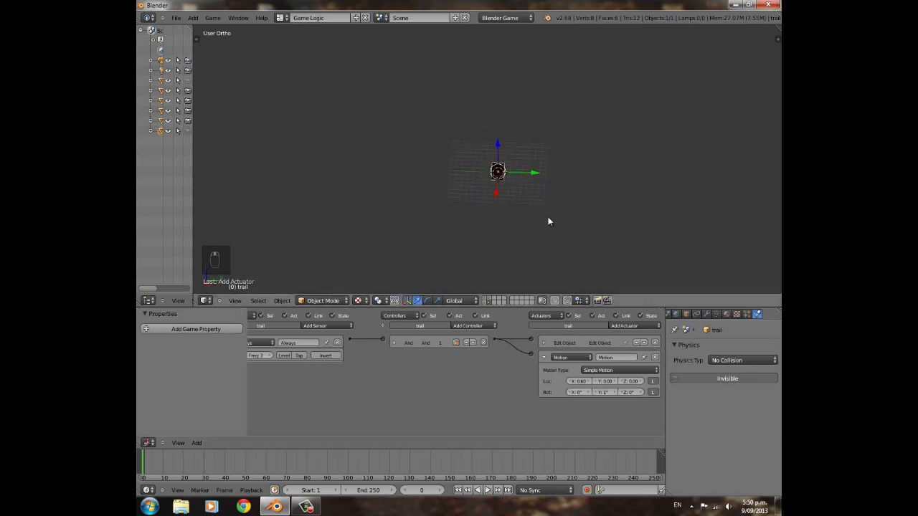
pyautogui.click(591, 394)
pyautogui.press('p')
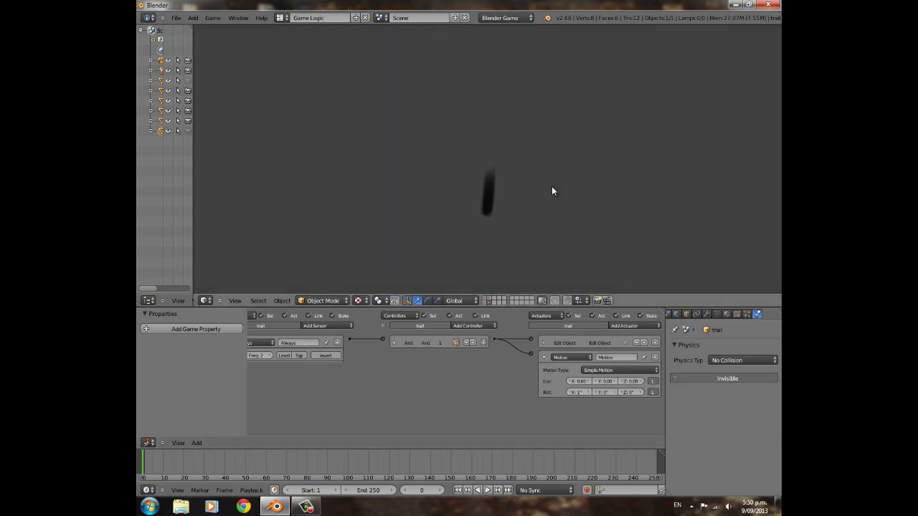
pyautogui.press('Escape')
pyautogui.click(452, 167)
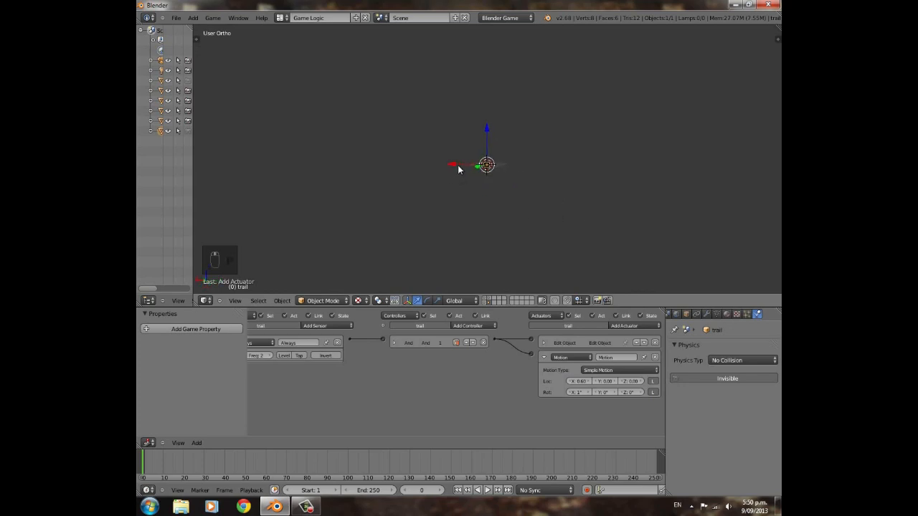
pyautogui.press('p')
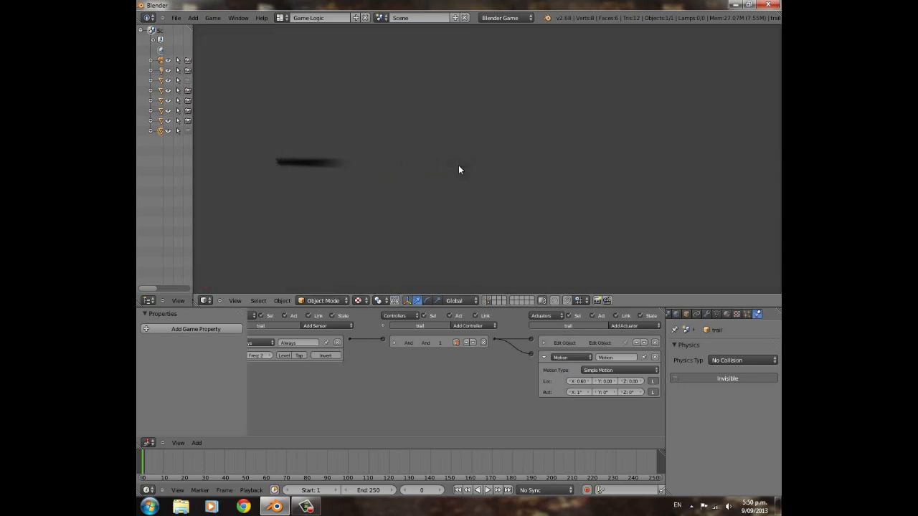
pyautogui.press('Escape')
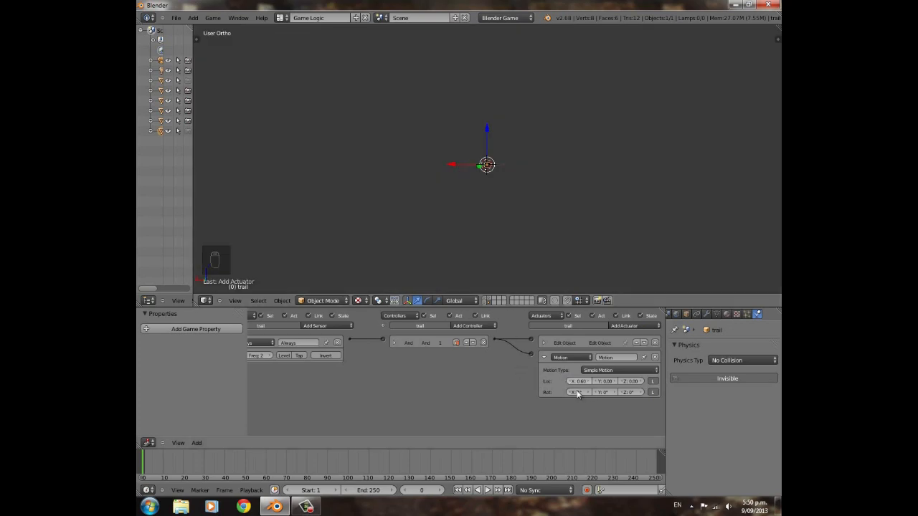
# Set the Motion rotation to X 0° and Y 1°, test the game, and collapse the actuator.
pyautogui.click(616, 394)
pyautogui.press('p')
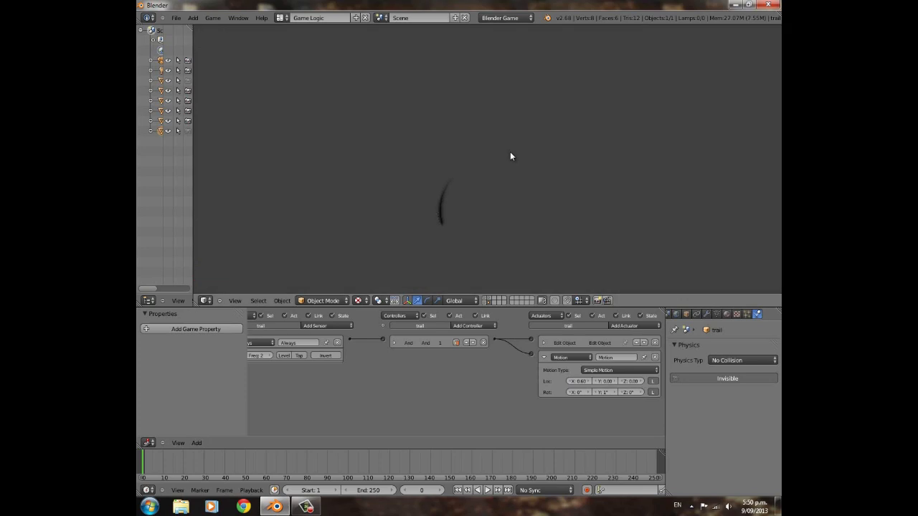
pyautogui.press('Escape')
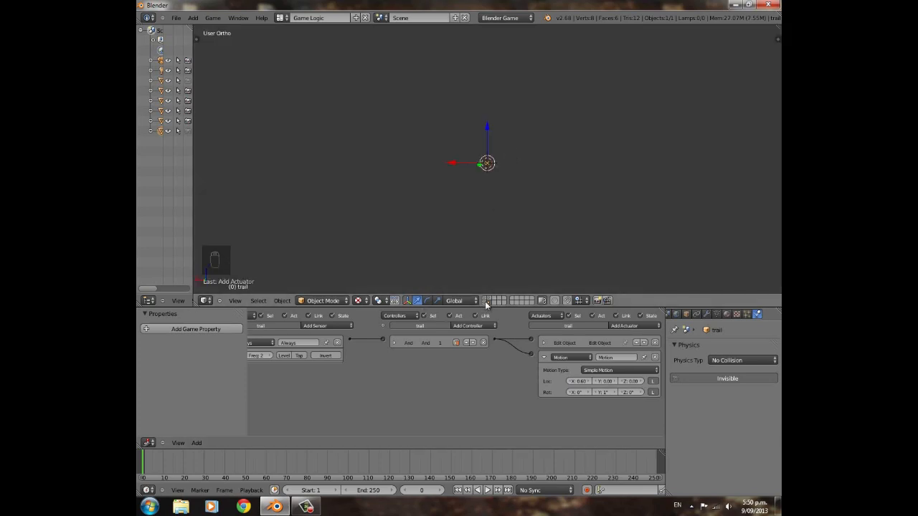
pyautogui.click(544, 357)
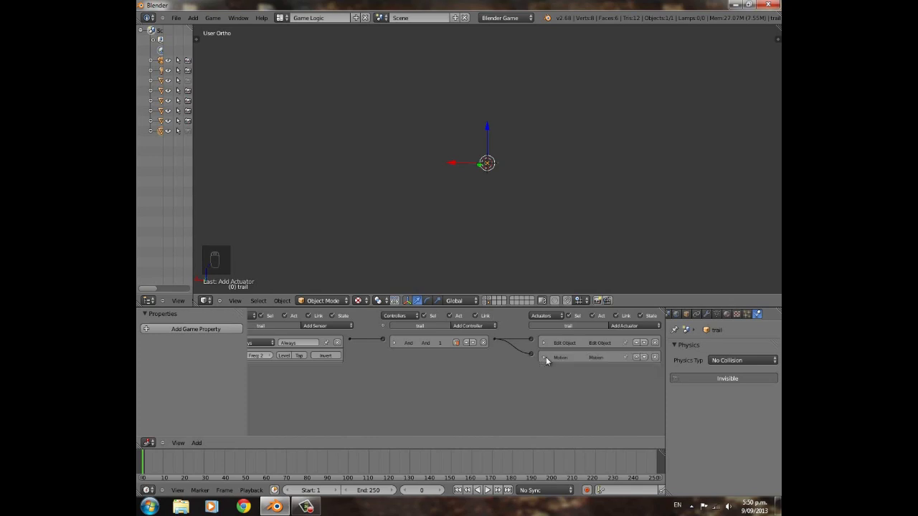
# Add a second Edit Object actuator to the explosion spawner and connect it to the And controller.
pyautogui.click(484, 300)
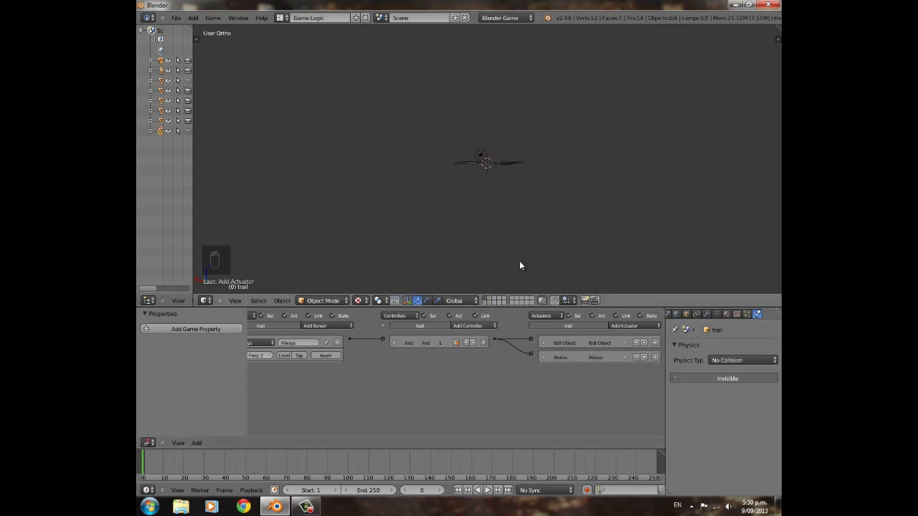
pyautogui.moveTo(520, 266); pyautogui.dragTo(502, 207, button='middle')
pyautogui.rightClick(507, 197)
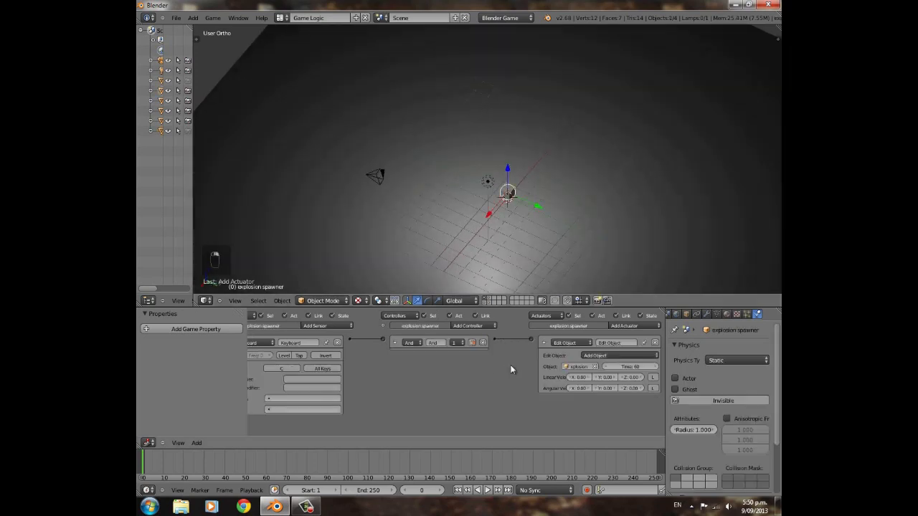
pyautogui.click(544, 344)
pyautogui.click(627, 325)
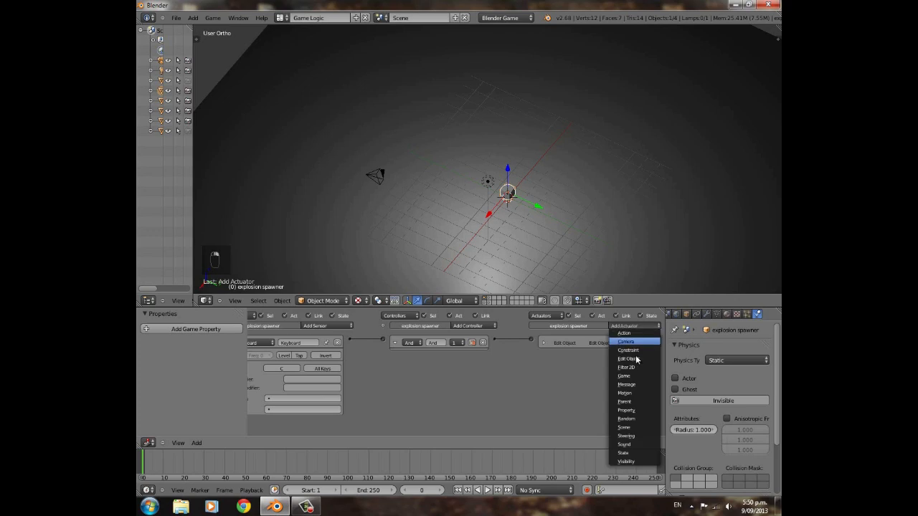
pyautogui.click(629, 359)
pyautogui.moveTo(537, 354); pyautogui.dragTo(485, 338)
# Set the new Edit Object actuator to add the trail object with a time of 60.
pyautogui.click(575, 381)
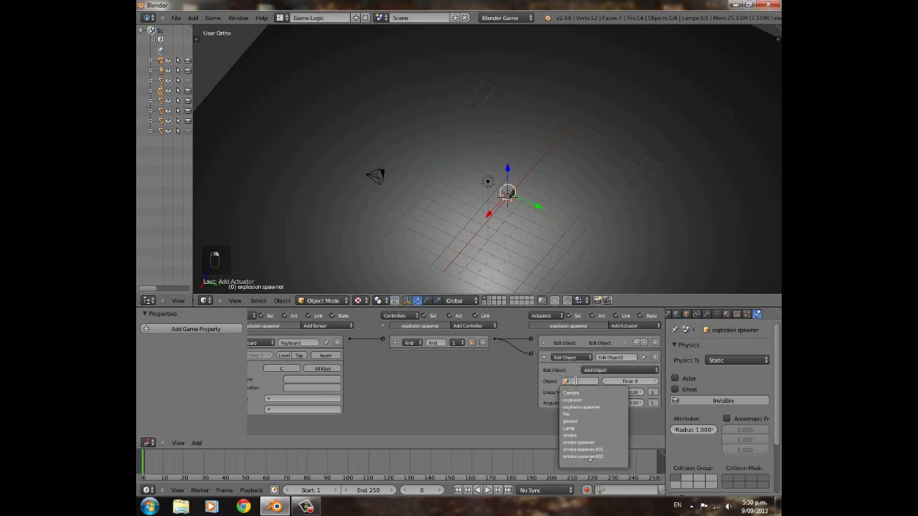
pyautogui.click(578, 394)
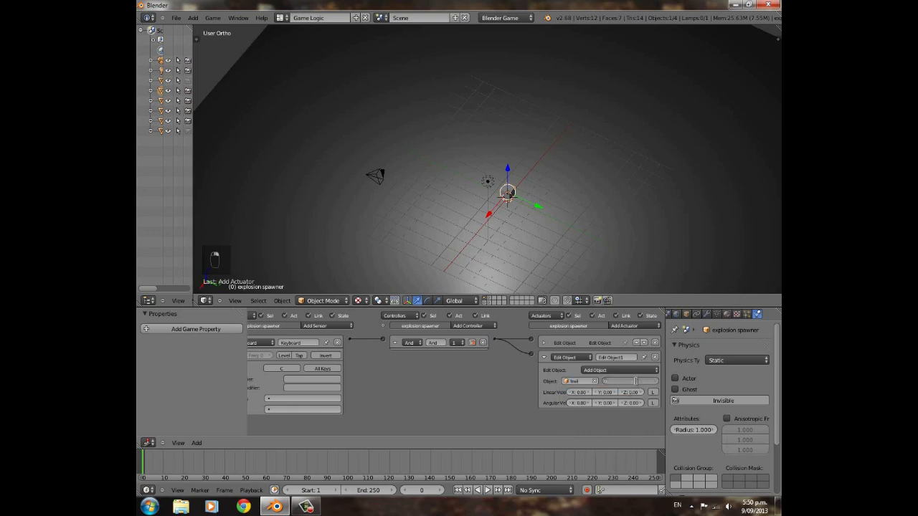
pyautogui.write('60')
pyautogui.press('Return')
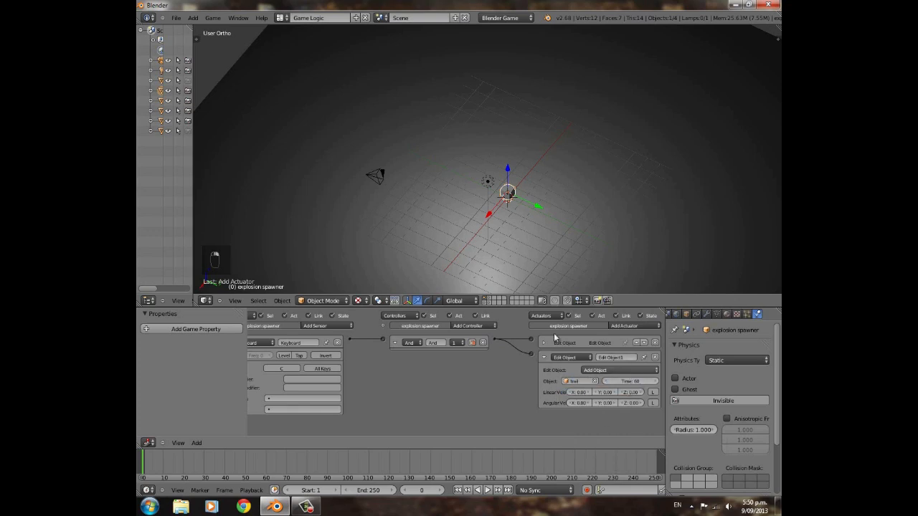
# Try a Z linear velocity of 1.00 for the added trail and trigger the explosion in the game.
pyautogui.click(634, 394)
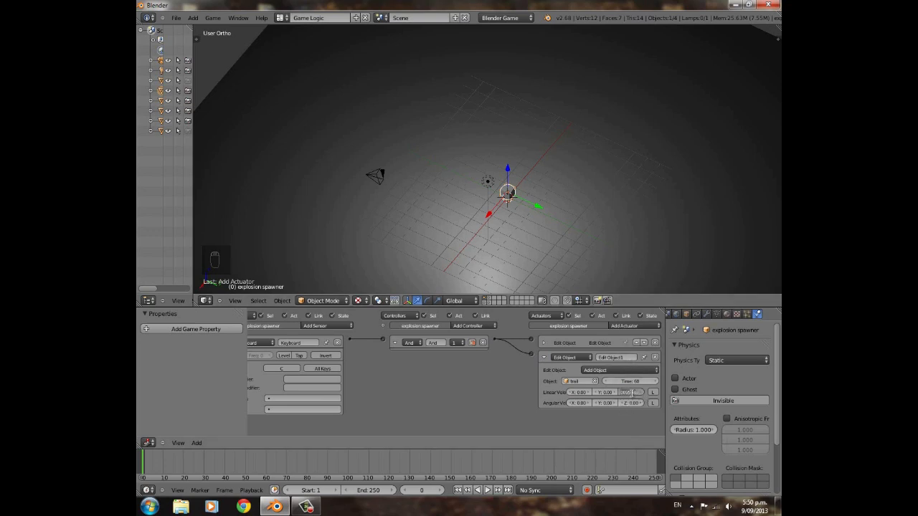
pyautogui.write('1')
pyautogui.press('Return')
pyautogui.scroll(-2, 518, 136)
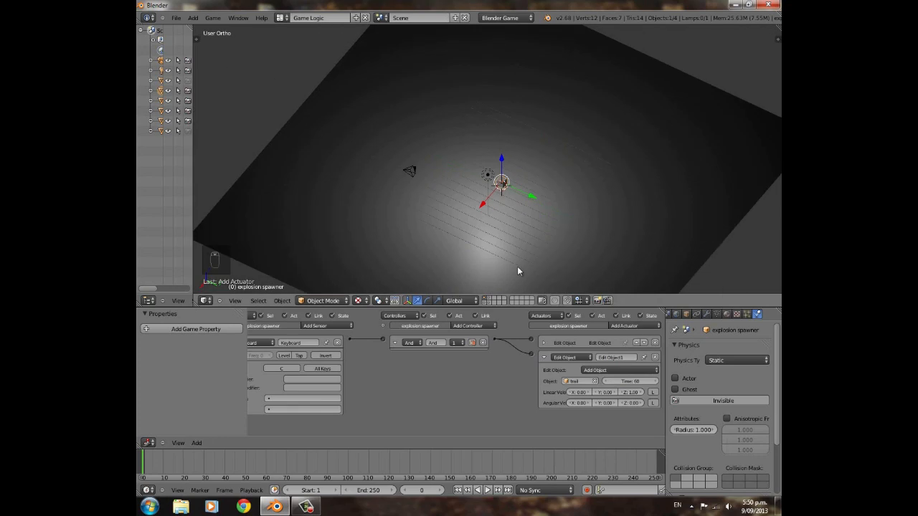
pyautogui.moveTo(518, 266); pyautogui.dragTo(560, 231, button='middle')
pyautogui.scroll(-2, 560, 231)
pyautogui.scroll(-2, 560, 231)
pyautogui.press('p')
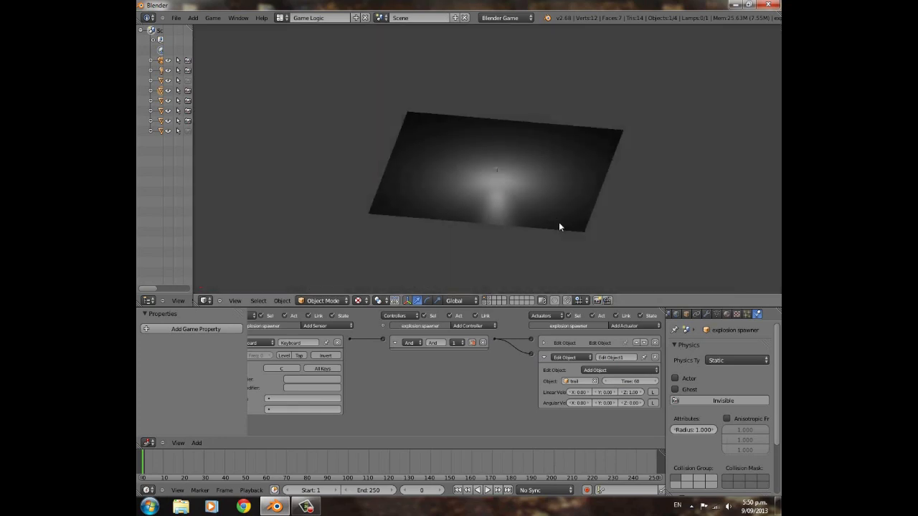
pyautogui.press('c')
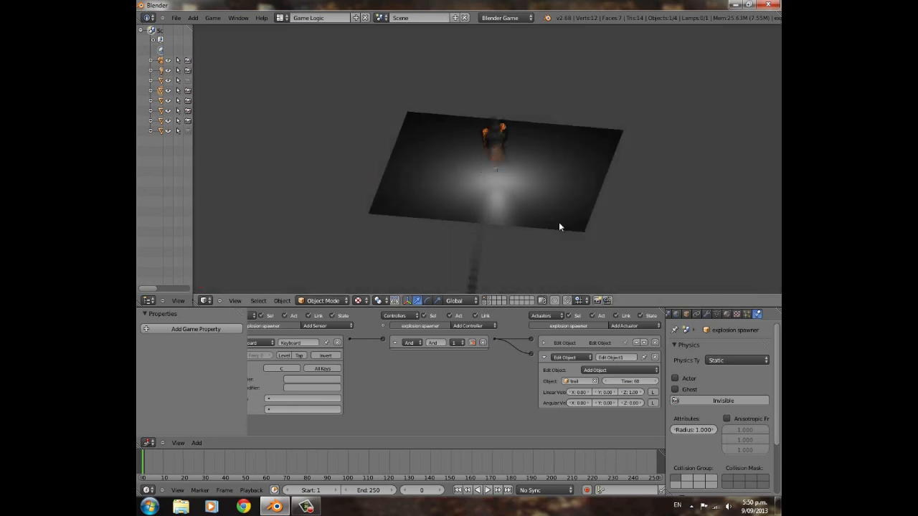
pyautogui.press('Escape')
pyautogui.scroll(6, 498, 221)
pyautogui.moveTo(579, 238); pyautogui.dragTo(510, 220, button='middle')
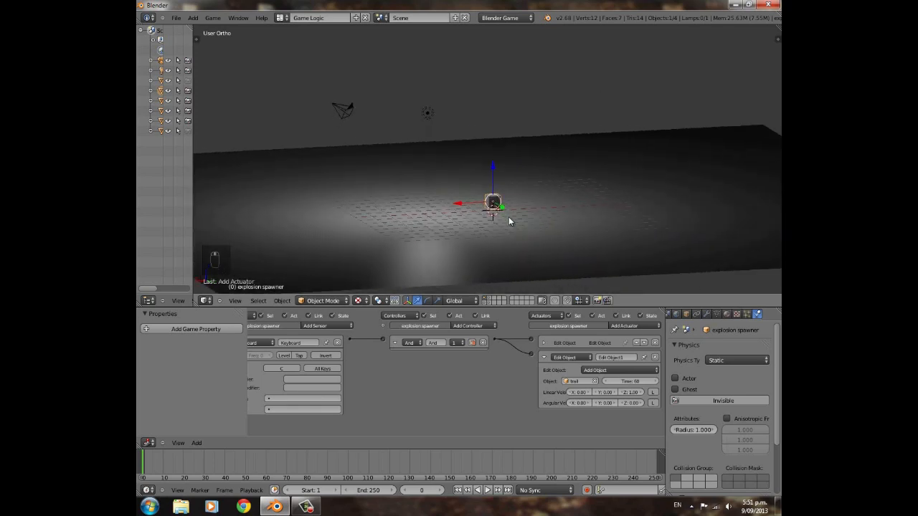
# Set the added trail's Z linear velocity to 2.00 and test the explosion in the game.
pyautogui.click(625, 392)
pyautogui.write('2')
pyautogui.press('Return')
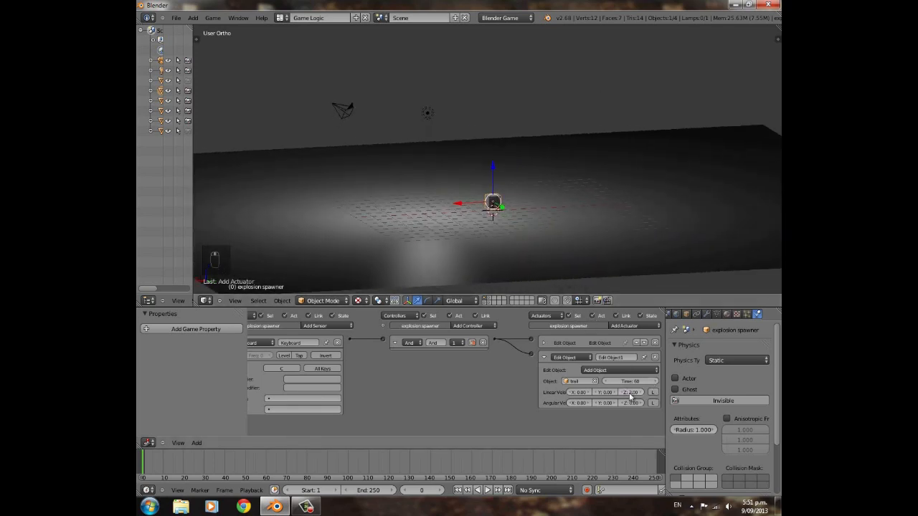
pyautogui.press('p')
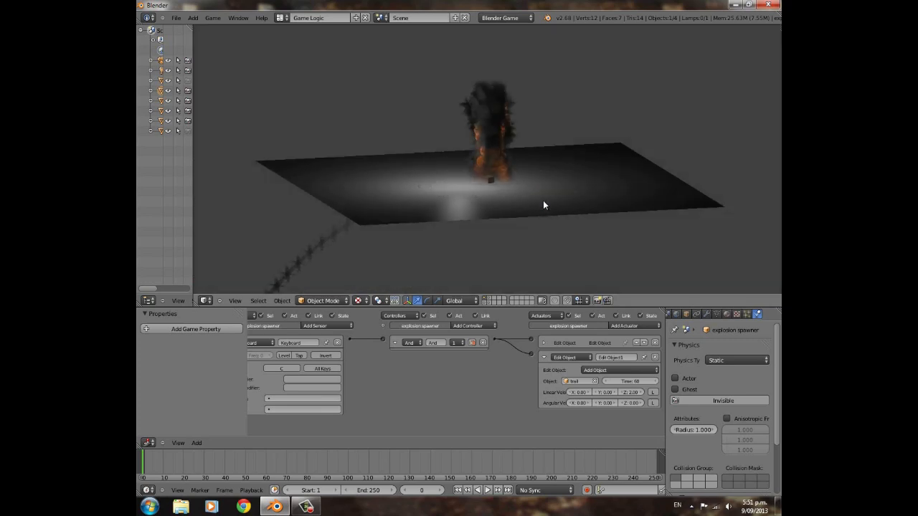
pyautogui.press('Escape')
pyautogui.scroll(10, 542, 201)
pyautogui.scroll(-4, 543, 201)
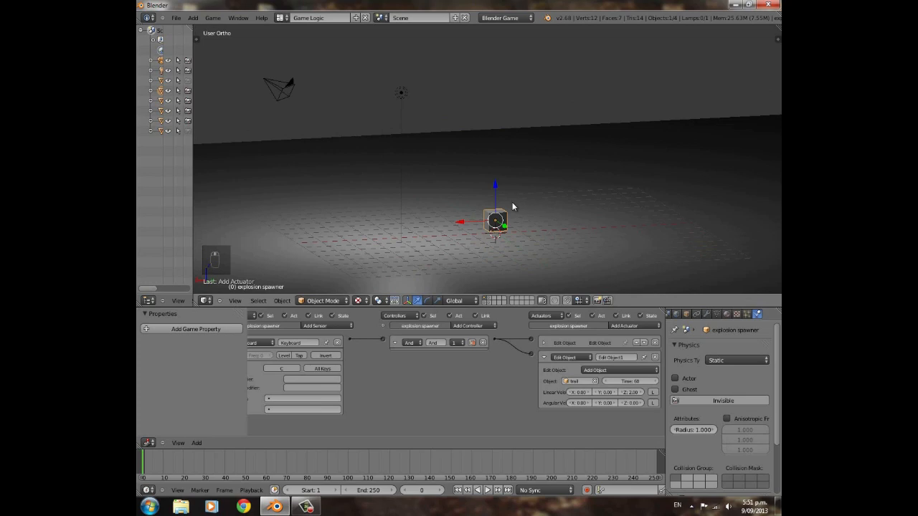
pyautogui.moveTo(529, 243); pyautogui.dragTo(538, 257, button='middle')
pyautogui.press('p')
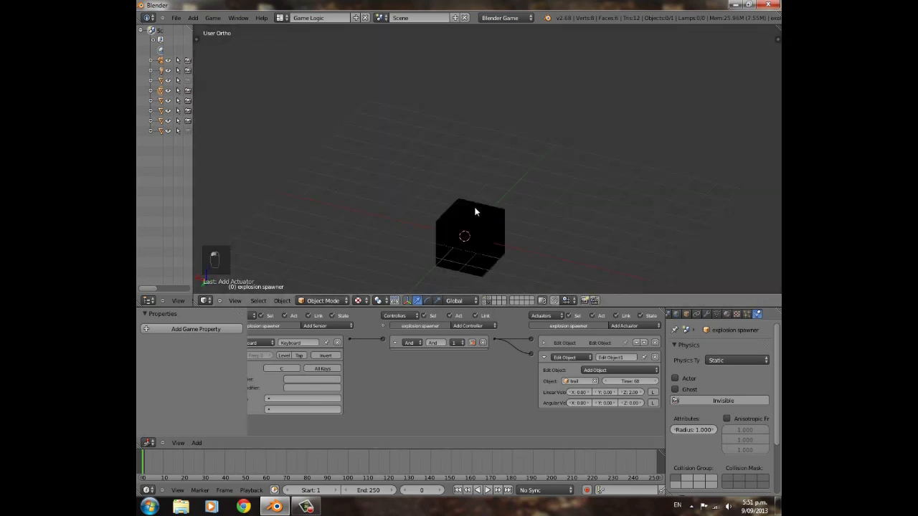
# Select the trail cube and set its Motion actuator's Loc Z to 0.10.
pyautogui.rightClick(474, 209)
pyautogui.scroll(-3, 495, 208)
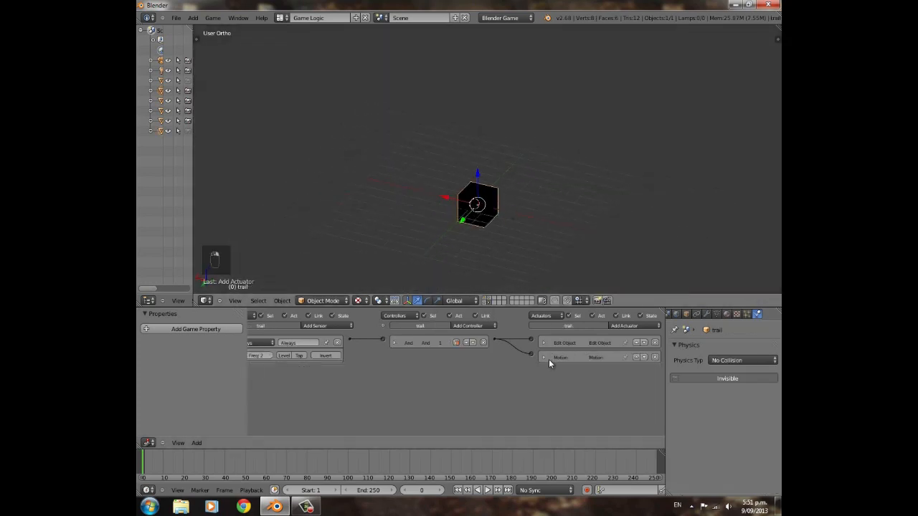
pyautogui.click(543, 358)
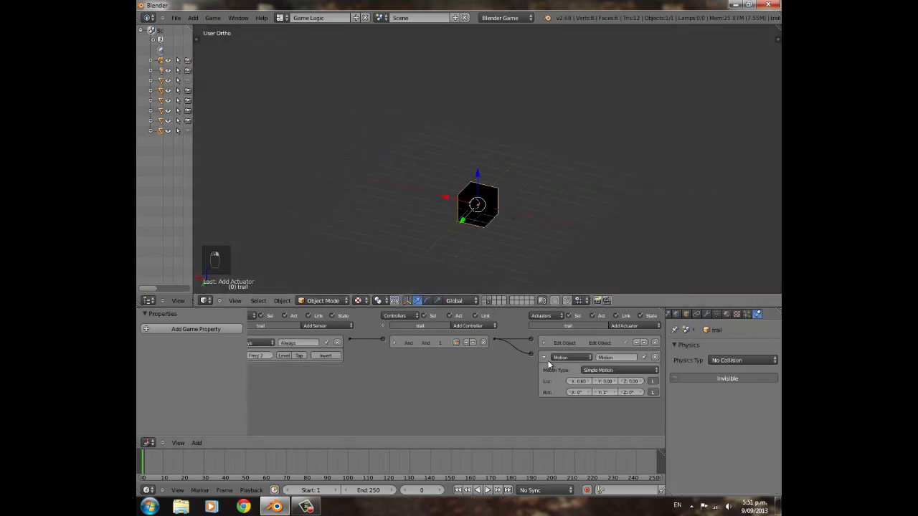
pyautogui.click(641, 382)
pyautogui.click(455, 300)
pyautogui.click(463, 280)
pyautogui.click(459, 301)
pyautogui.click(466, 290)
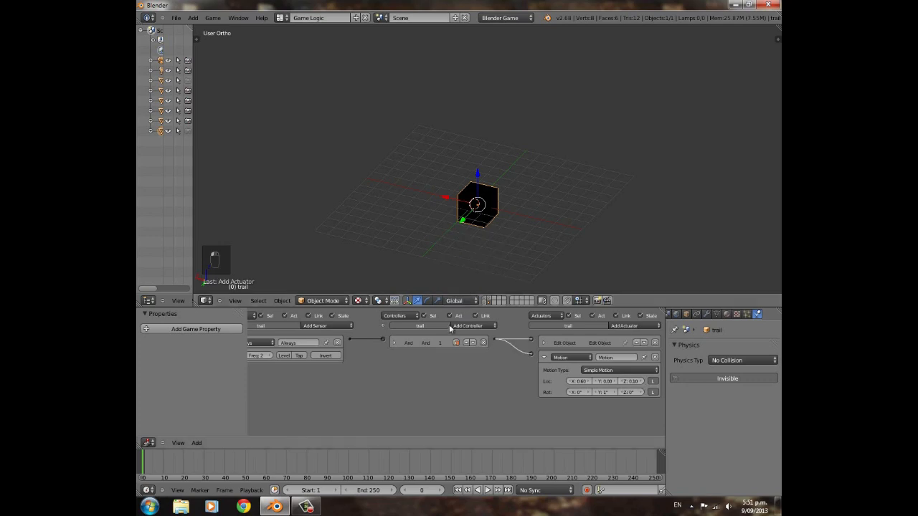
# Test the trail cube's smoke path in the game from two different views.
pyautogui.scroll(-5, 512, 234)
pyautogui.press('p')
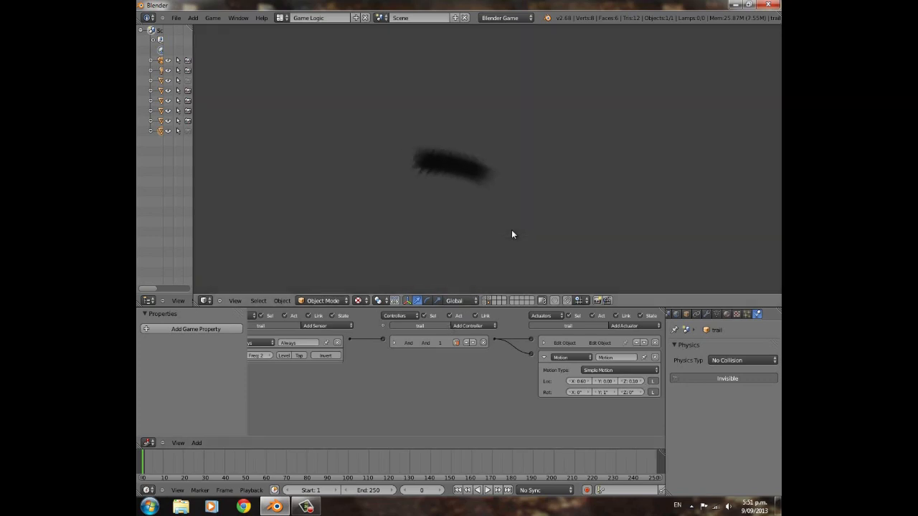
pyautogui.press('Escape')
pyautogui.moveTo(512, 231); pyautogui.dragTo(418, 213, button='middle')
pyautogui.press('p')
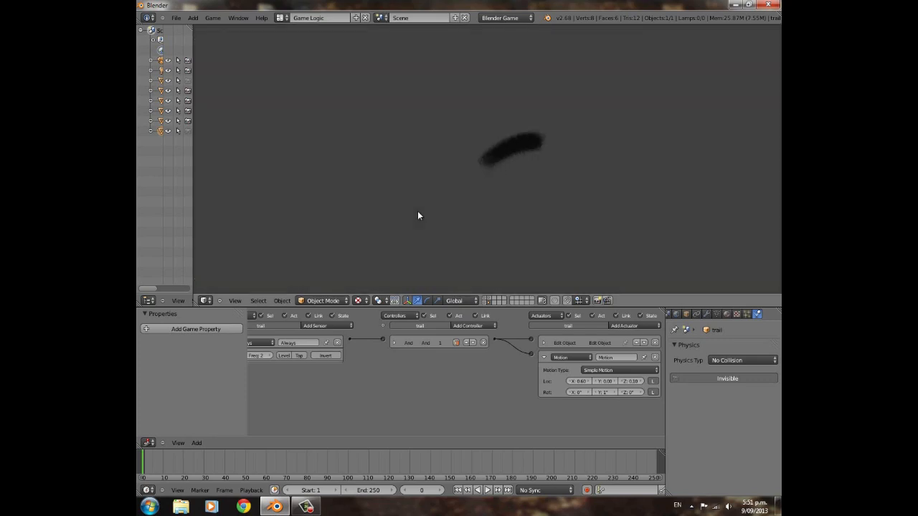
# Stop the trail-only preview, show the ground scene, and run the game to check the explosion together with its trail.
pyautogui.press('Escape')
pyautogui.press('p')
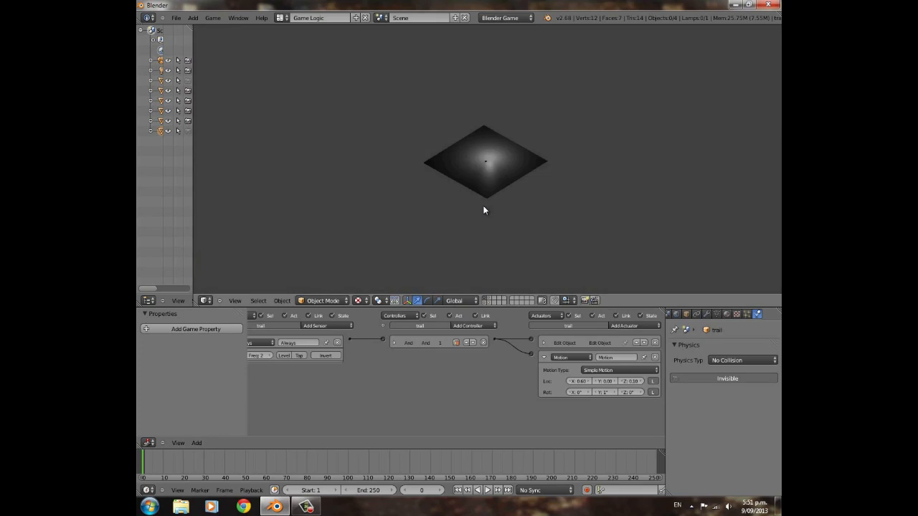
pyautogui.press('Escape')
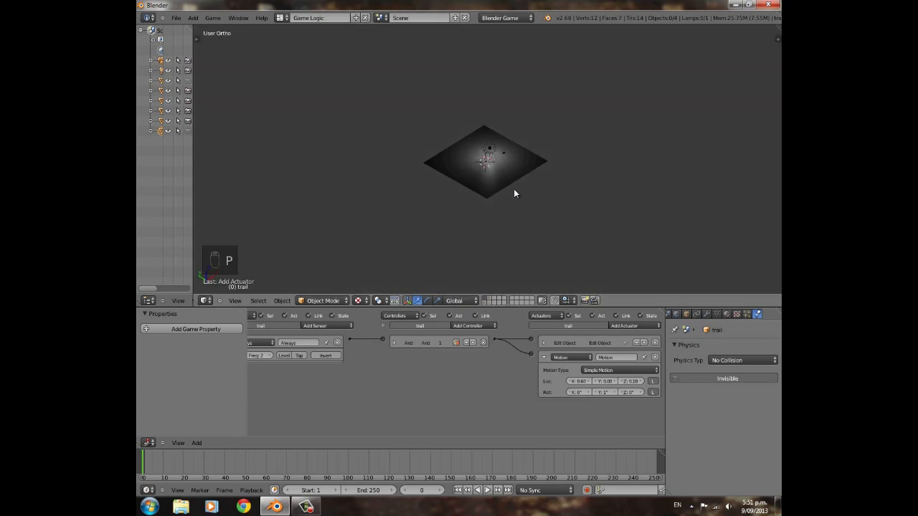
pyautogui.scroll(6, 509, 188)
pyautogui.press('p')
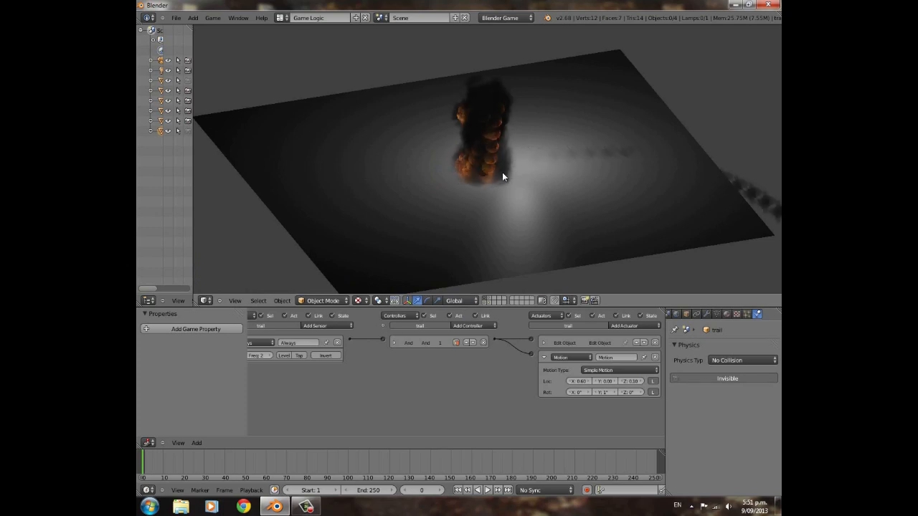
pyautogui.press('Escape')
# Set the Z linear velocity of the explosion spawner's trail actuator to 5.00 and test the explosion in the game.
pyautogui.scroll(5, 503, 178)
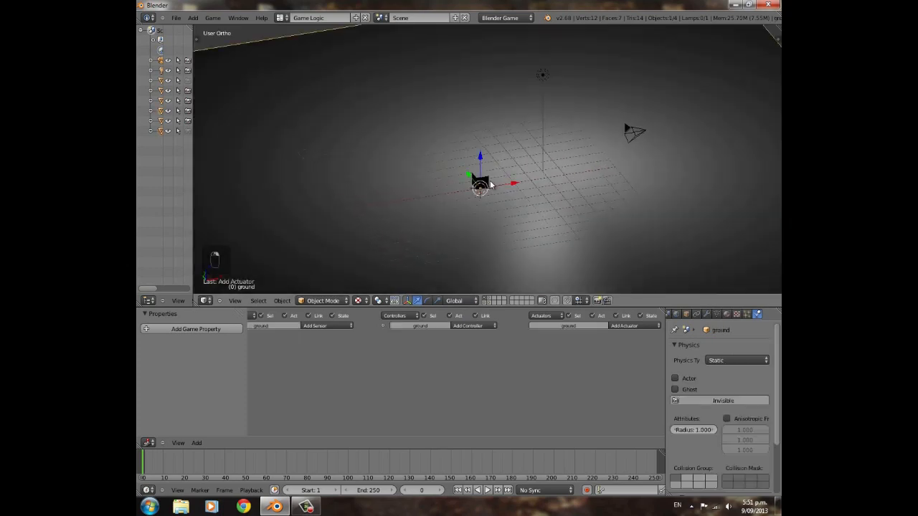
pyautogui.rightClick(481, 183)
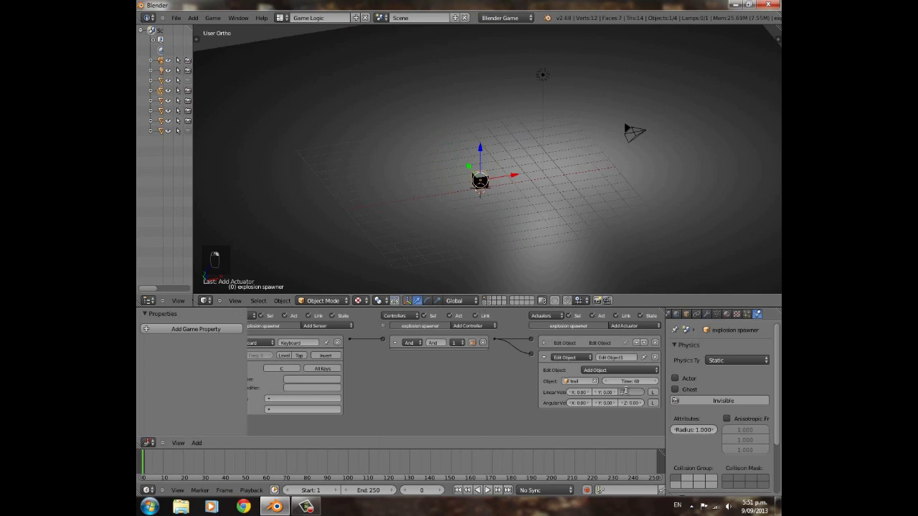
pyautogui.press('p')
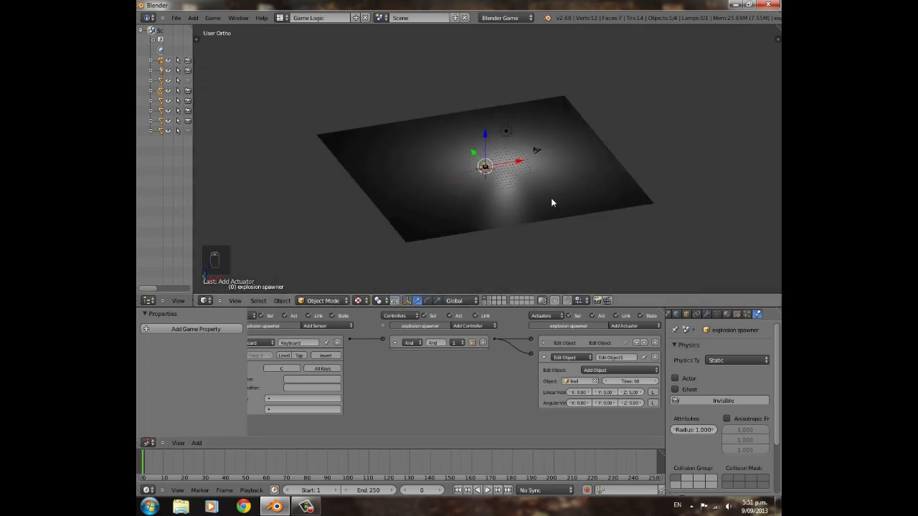
pyautogui.press('c')
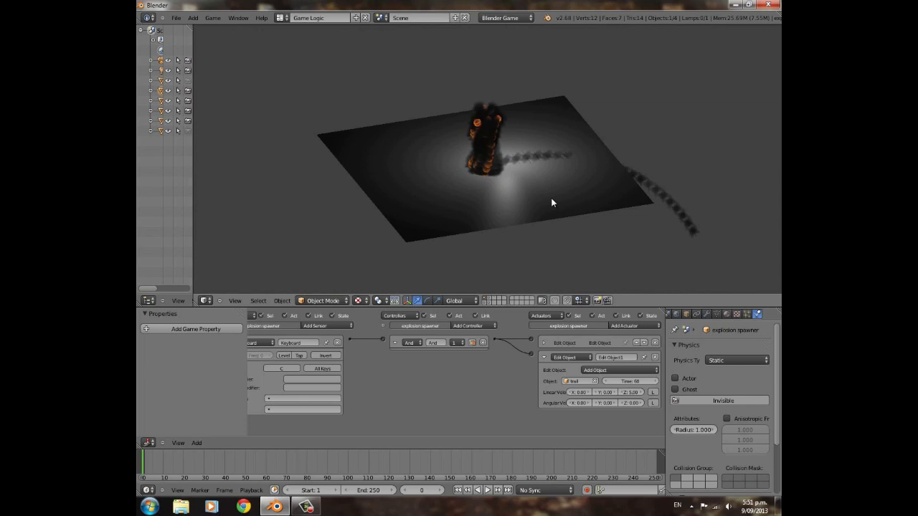
pyautogui.press('Escape')
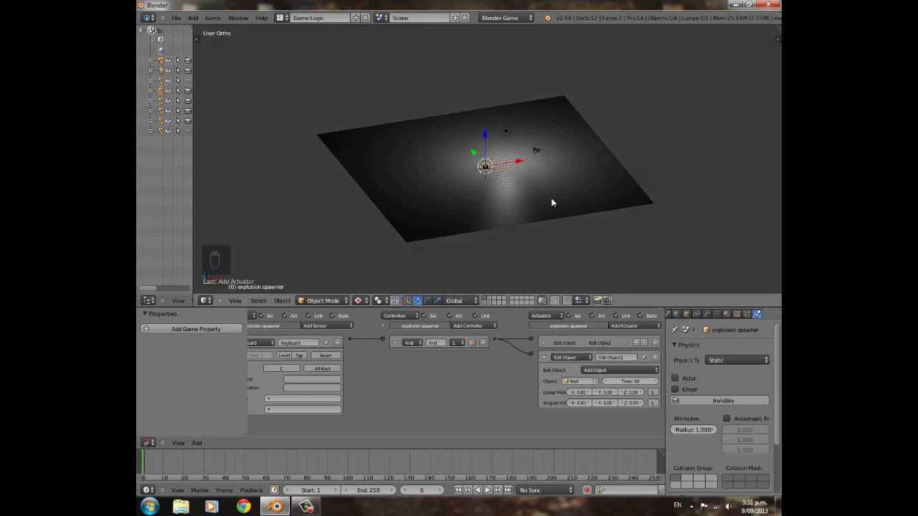
# Remove the Add Object actuator for the trail from the explosion spawner.
pyautogui.scroll(5, 551, 202)
pyautogui.scroll(4, 534, 209)
pyautogui.scroll(-2, 610, 369)
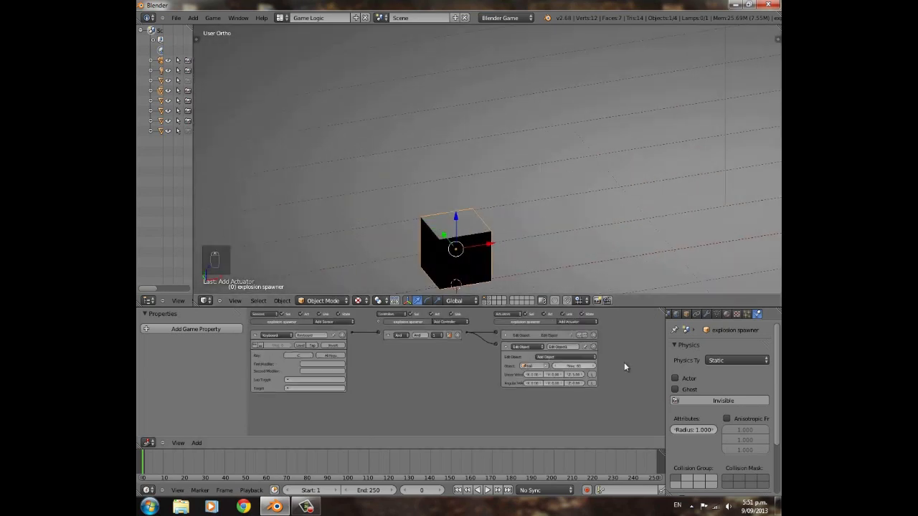
pyautogui.click(593, 347)
pyautogui.scroll(-2, 544, 242)
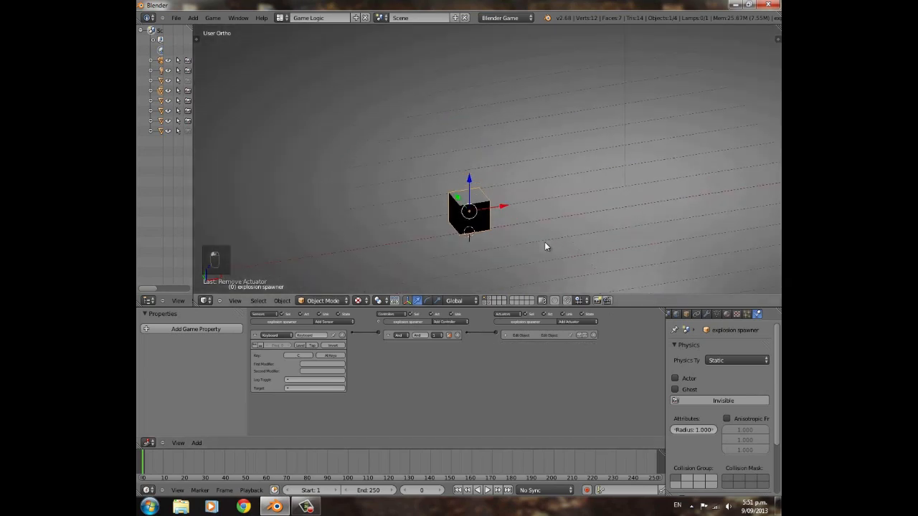
# Add a cube at the explosion spawner, scale it to about 0.442 and raise it to about 0.451 on Z.
pyautogui.hotkey('shift', 'a')
pyautogui.moveTo(530, 230)
pyautogui.click(560, 238)
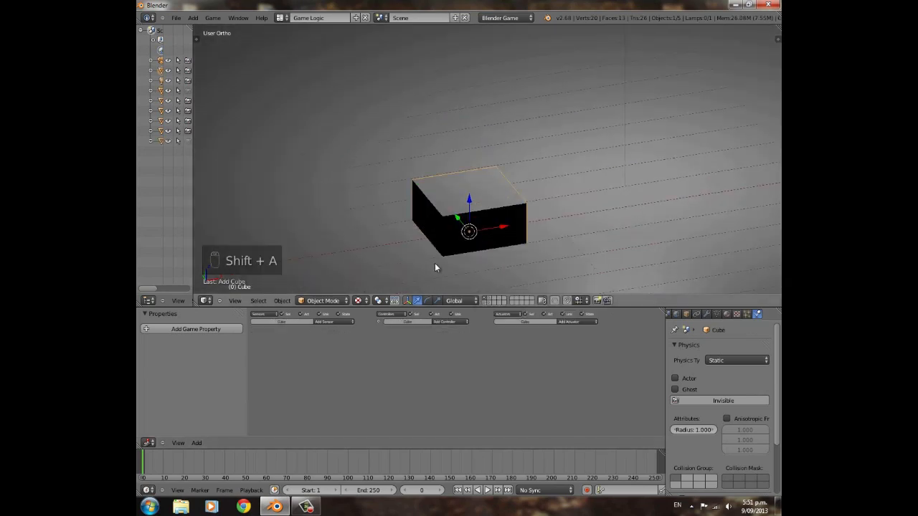
pyautogui.press('s')
pyautogui.click(495, 251)
pyautogui.press('g')
pyautogui.click(492, 236)
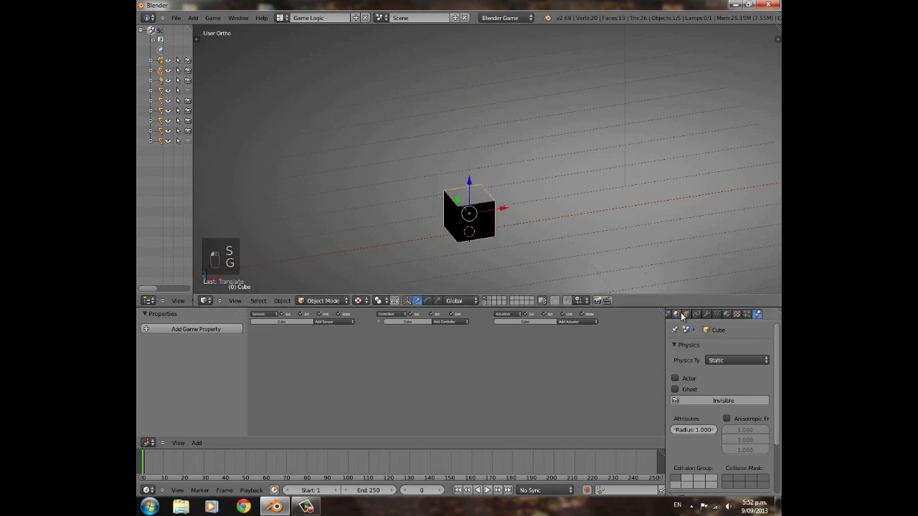
# Rename the new cube as trail spawner and raise it slightly along Z.
pyautogui.click(686, 314)
pyautogui.click(702, 349)
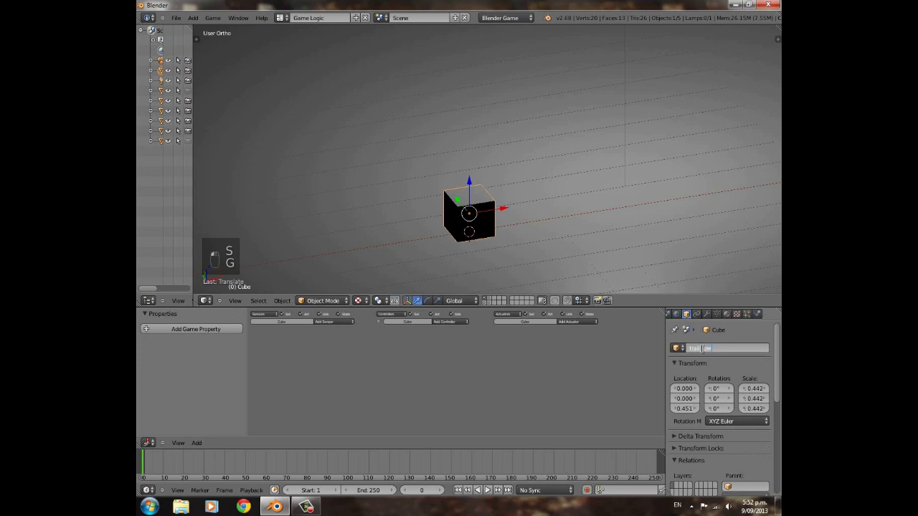
pyautogui.write('trail spawner')
pyautogui.press('Return')
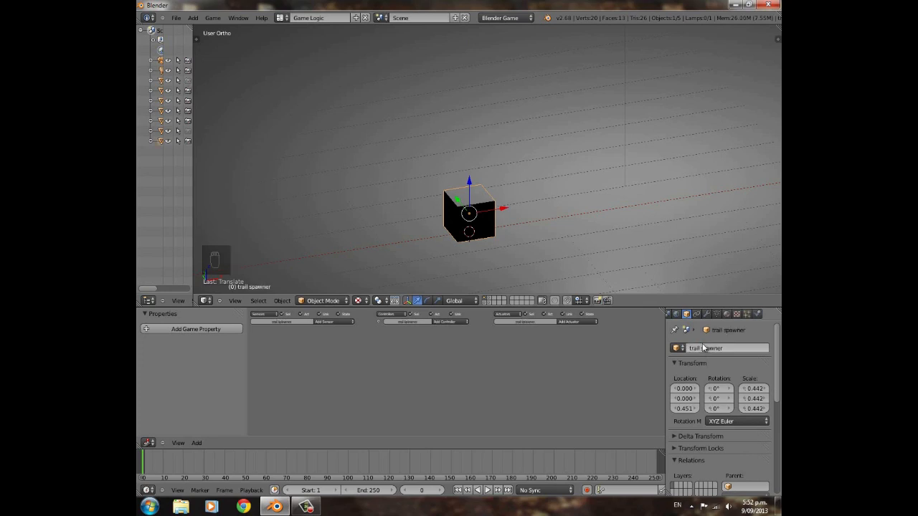
pyautogui.moveTo(471, 179); pyautogui.dragTo(470, 174)
# Set the trail spawner's physics type to No Collision.
pyautogui.click(757, 313)
pyautogui.click(743, 360)
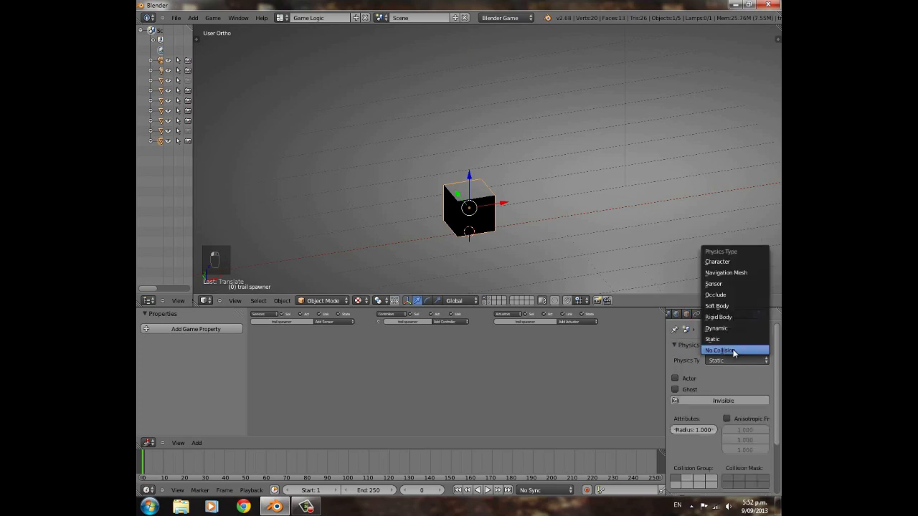
pyautogui.click(739, 350)
# Give the trail spawner an Edit Object actuator that adds the trail object with a time of 60.
pyautogui.moveTo(460, 217); pyautogui.dragTo(436, 224, button='middle')
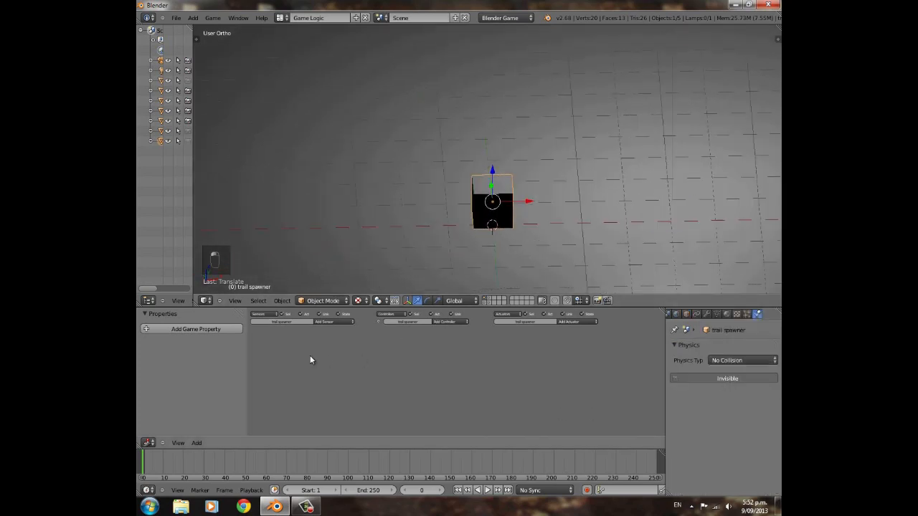
pyautogui.click(340, 322)
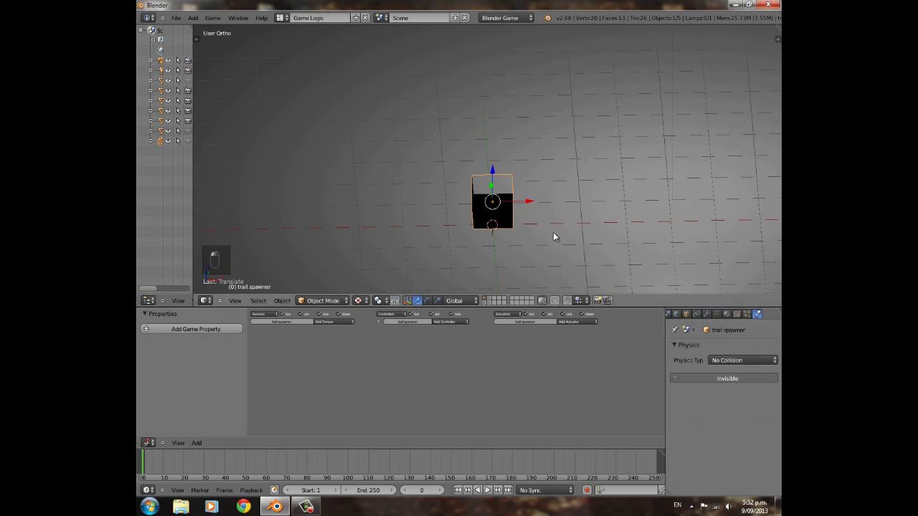
pyautogui.click(565, 322)
pyautogui.click(578, 355)
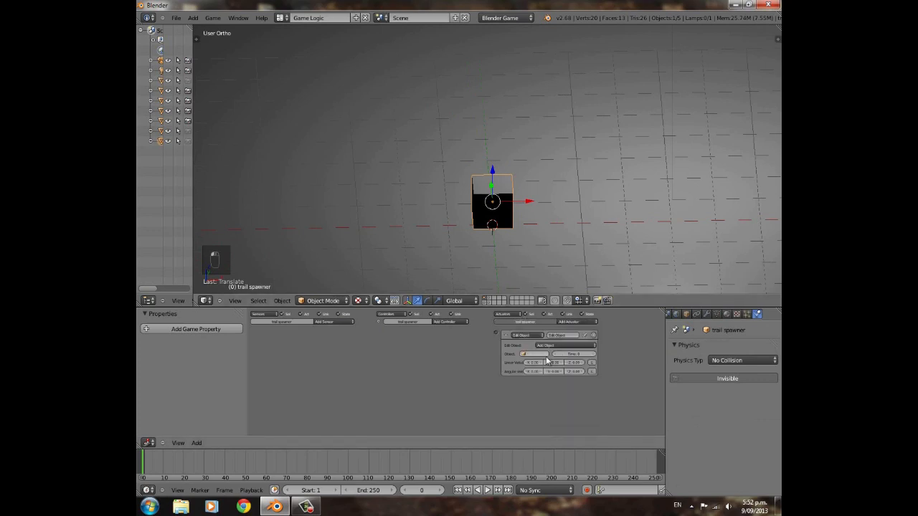
pyautogui.click(535, 357)
pyautogui.click(539, 367)
pyautogui.click(576, 354)
pyautogui.press('Return')
# Select both spawners and link the explosion spawner's And controller to the trail spawner's Edit Object actuator.
pyautogui.press('z')
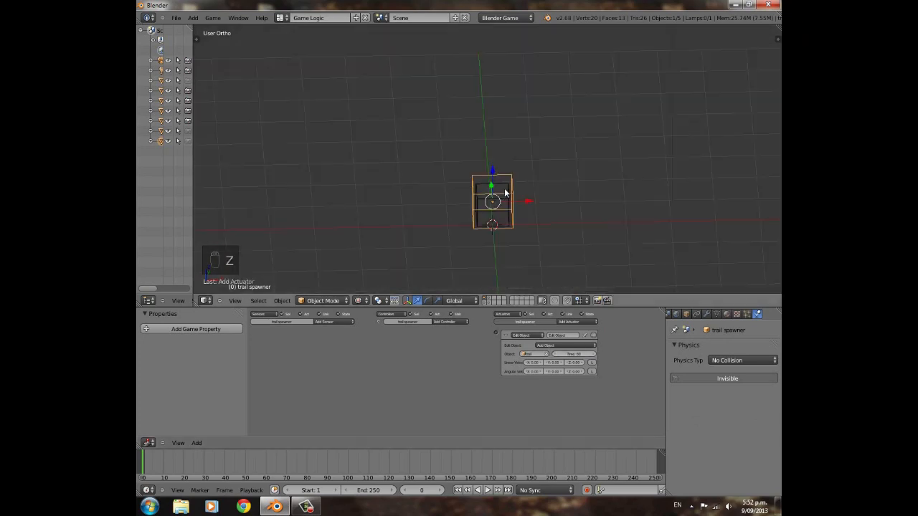
pyautogui.rightClick(506, 198)
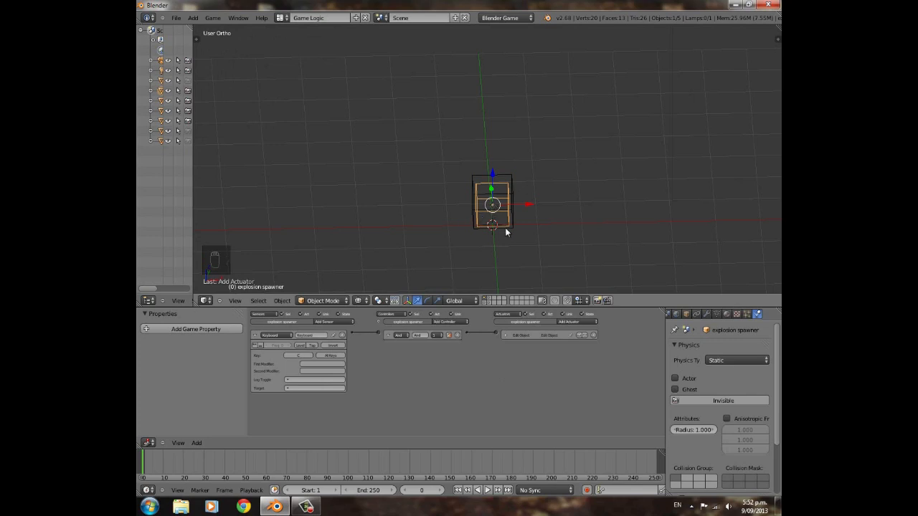
pyautogui.rightClick(512, 193)
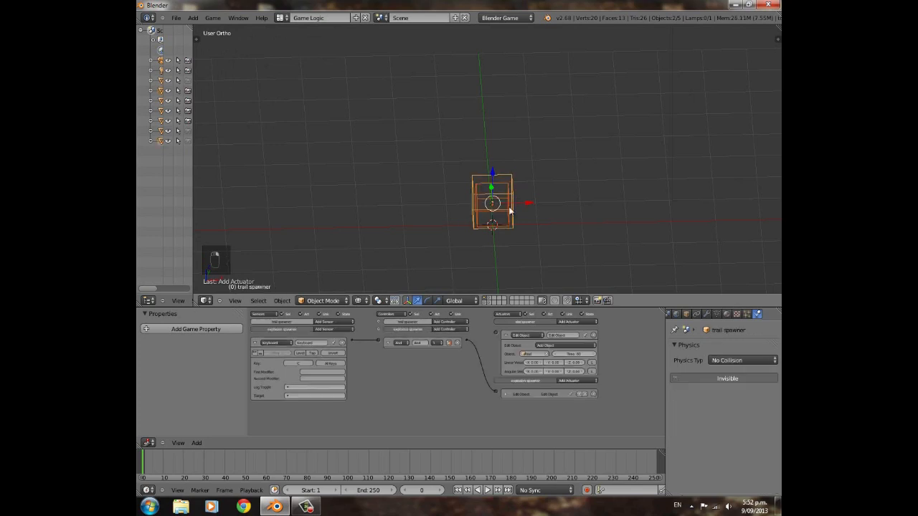
pyautogui.scroll(2, 506, 401)
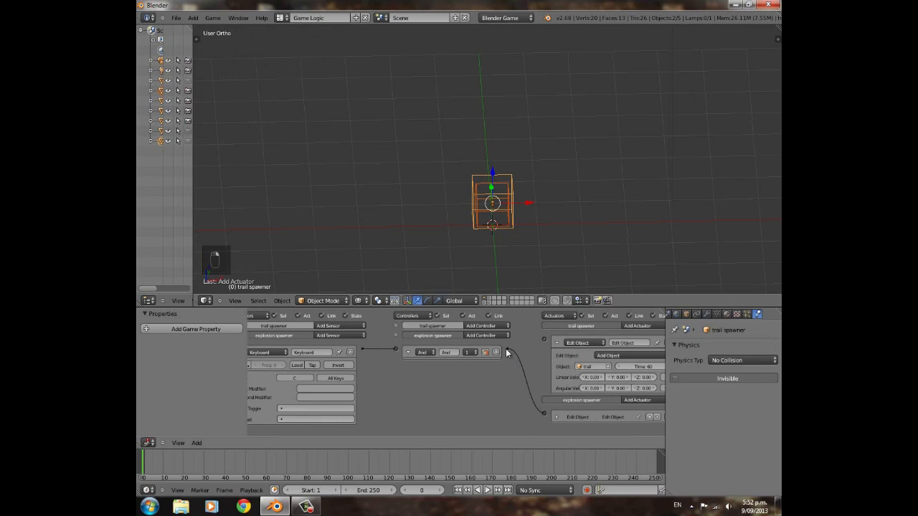
pyautogui.click(557, 344)
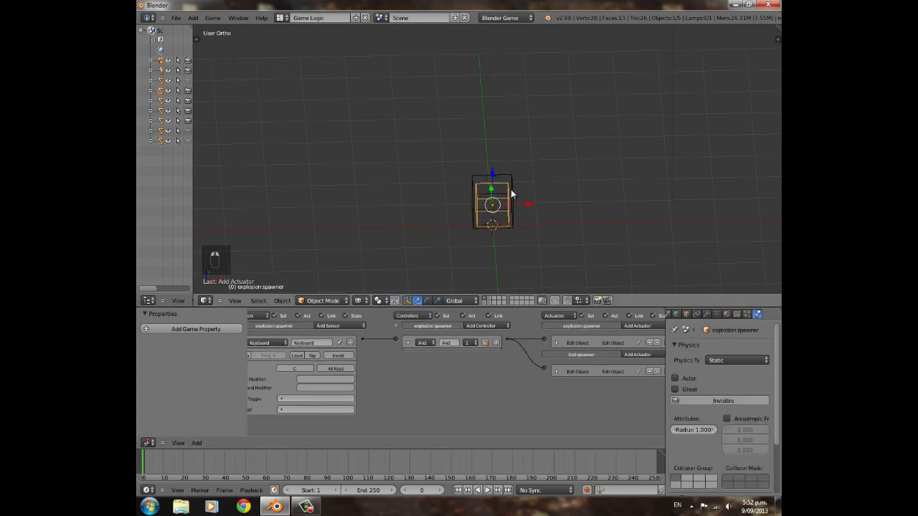
pyautogui.press('z')
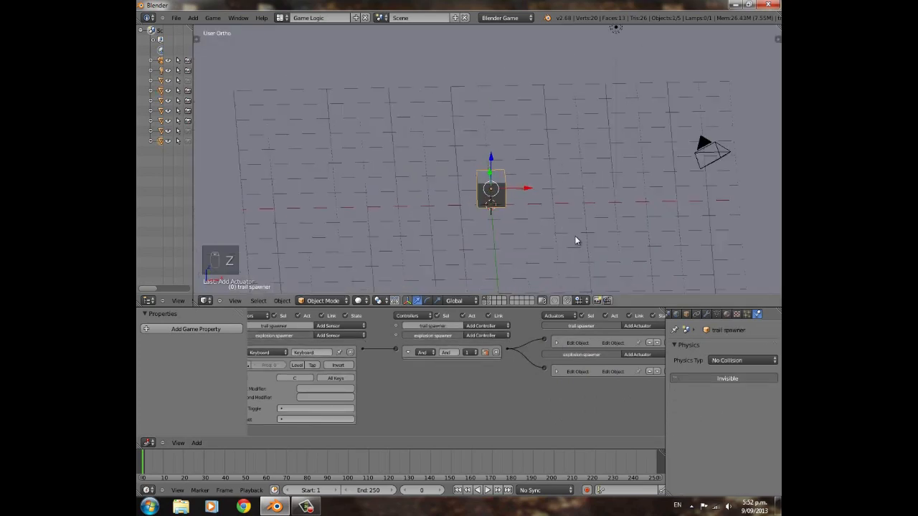
# Rotate the trail spawner about the Y axis to tilt the trail's launch direction.
pyautogui.press('r')
pyautogui.press('y')
pyautogui.click(576, 203)
pyautogui.moveTo(568, 211); pyautogui.dragTo(497, 174, button='middle')
pyautogui.moveTo(614, 204); pyautogui.dragTo(549, 200, button='middle')
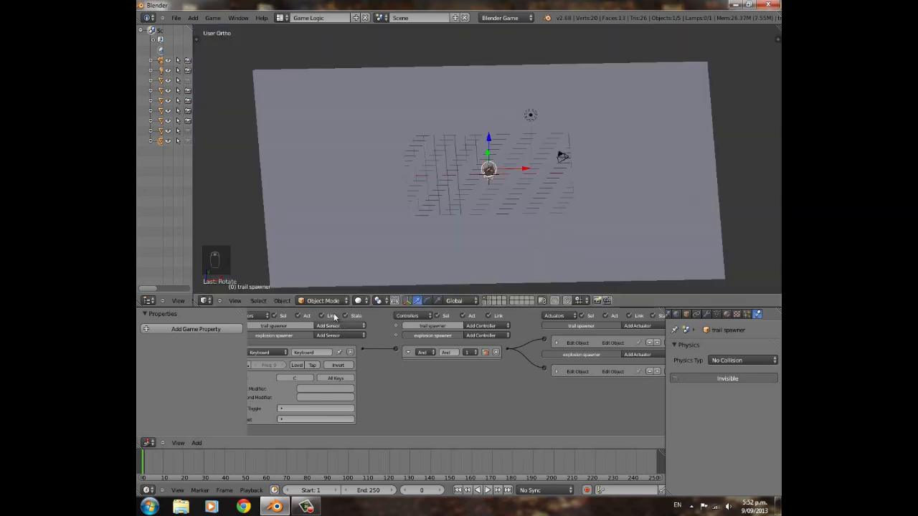
# Restore textured viewport shading and run the game, triggering the explosion several times to check the trail's direction.
pyautogui.click(359, 301)
pyautogui.click(373, 257)
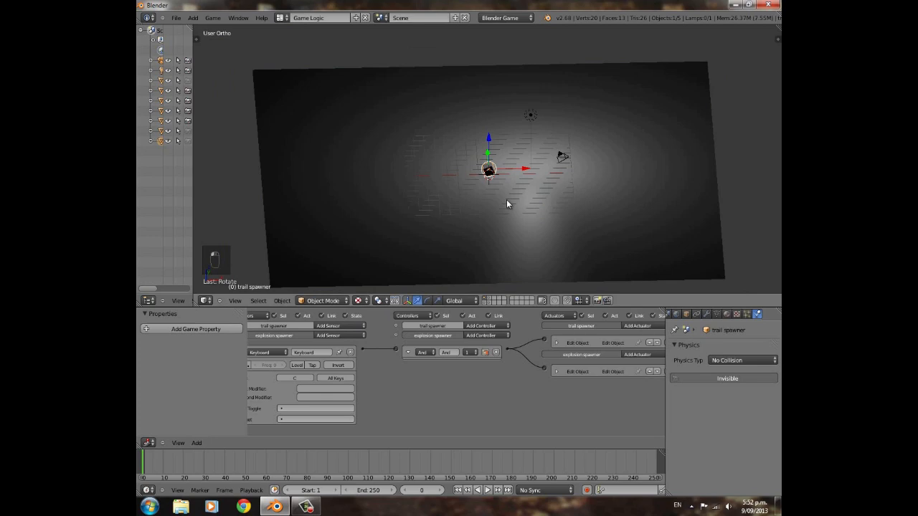
pyautogui.press('p')
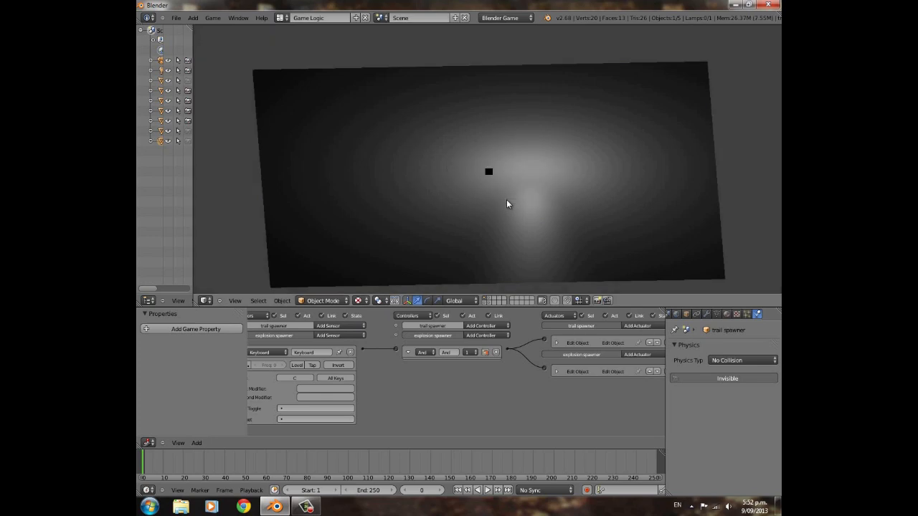
pyautogui.press('c')
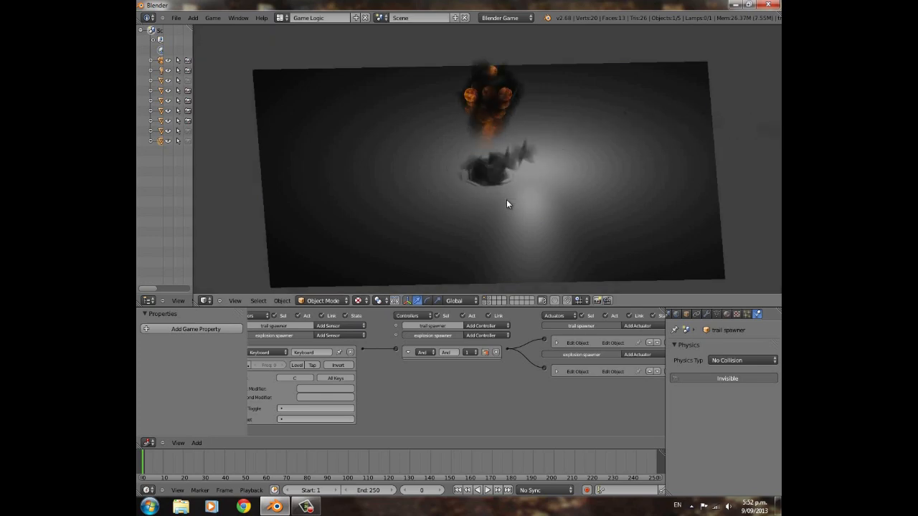
pyautogui.press('c')
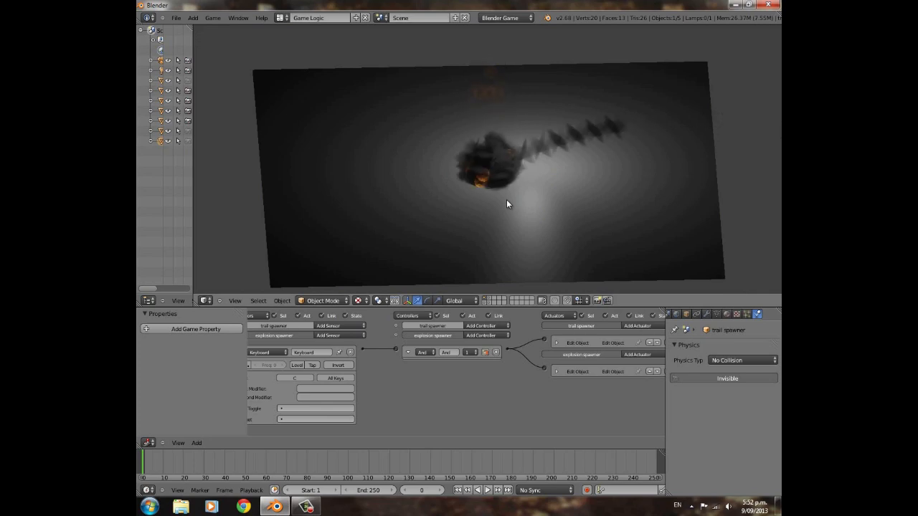
pyautogui.press('c')
pyautogui.press('Escape')
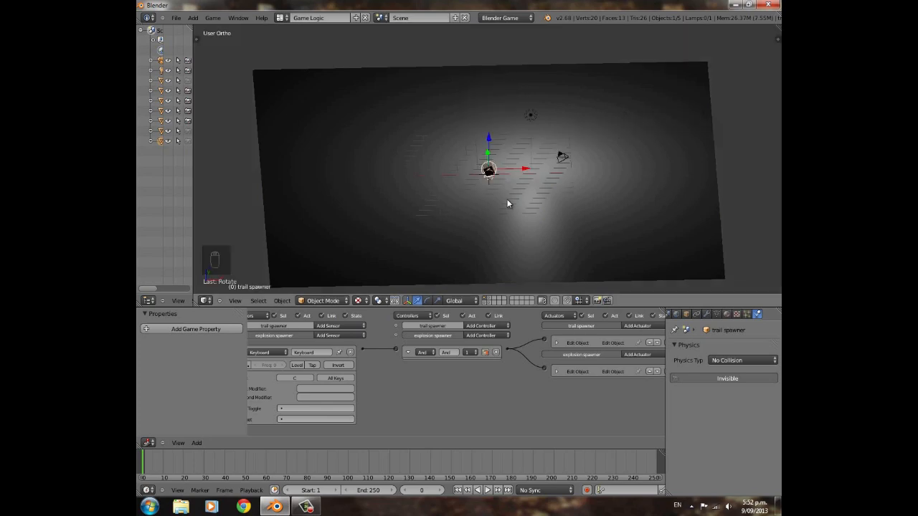
# Rotate the trail spawner again about the Y axis and run the game to test the new angle.
pyautogui.scroll(7, 507, 203)
pyautogui.press('r')
pyautogui.press('y')
pyautogui.click(589, 207)
pyautogui.scroll(-5, 530, 224)
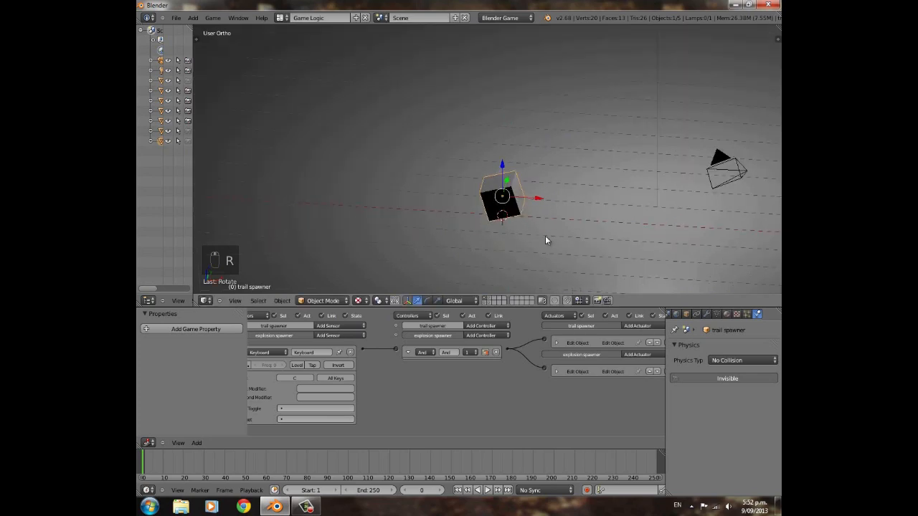
pyautogui.press('p')
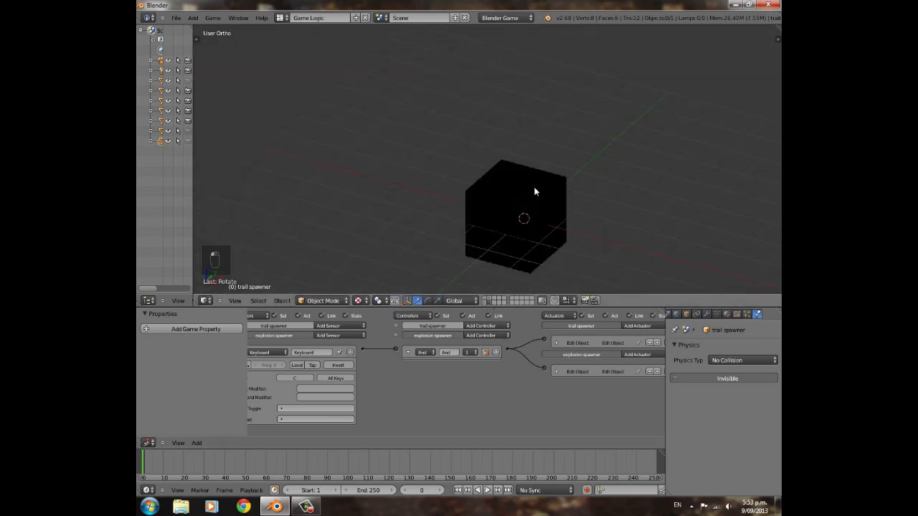
# Undo the last three changes while working on the trail cube's layer.
pyautogui.hotkey('ctrl', 'z')
pyautogui.hotkey('ctrl', 'z')
pyautogui.hotkey('ctrl', 'z')
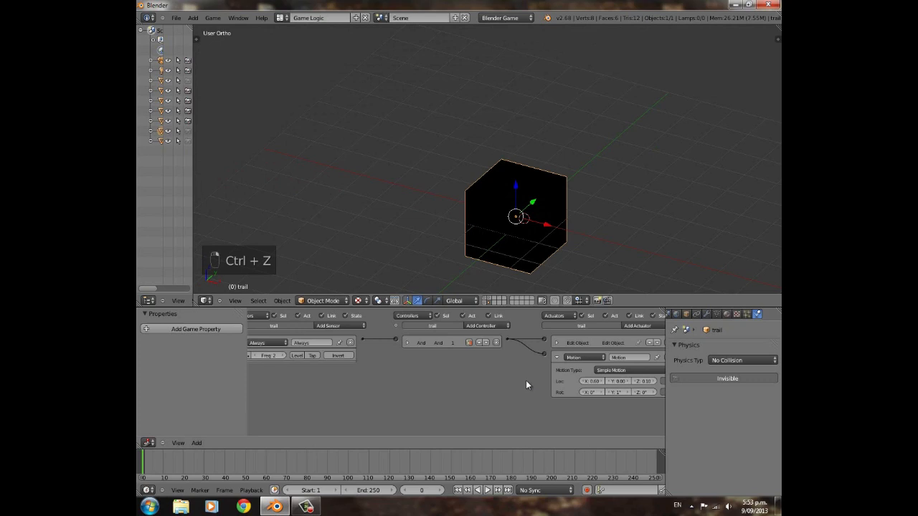
# Rotate the trail cube's mesh 90 degrees about the Z axis in Edit Mode and return to Object Mode.
pyautogui.scroll(-3, 529, 214)
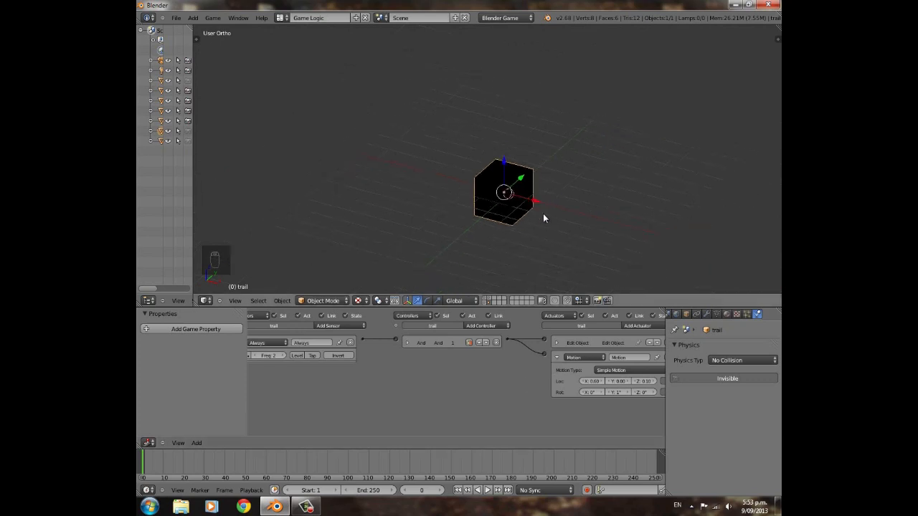
pyautogui.press('Tab')
pyautogui.write('rz90')
pyautogui.click(543, 213)
pyautogui.press('Tab')
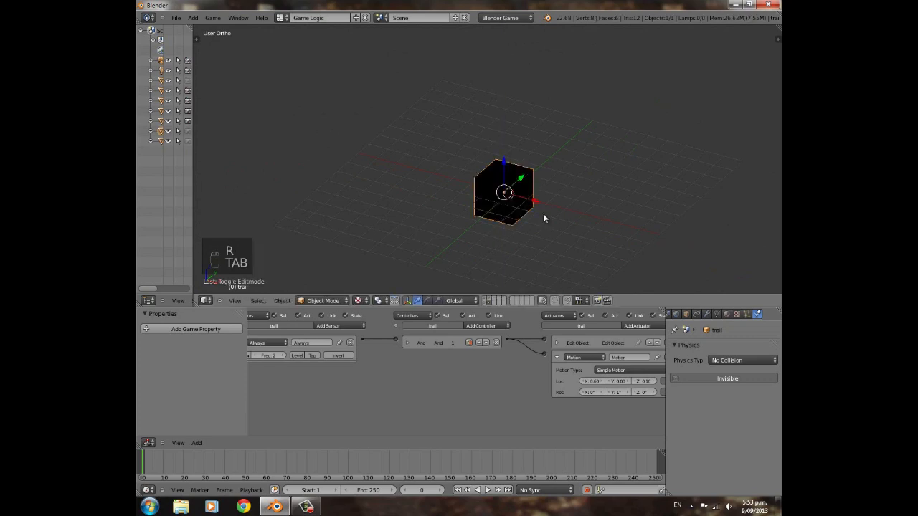
# Show the main scene layer and run the game twice, triggering the explosion to check the trail's shape.
pyautogui.click(484, 299)
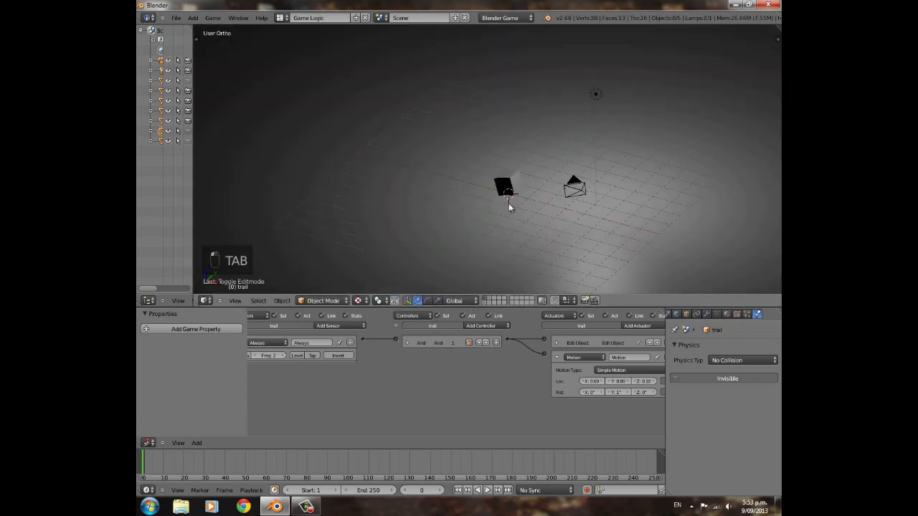
pyautogui.press('p')
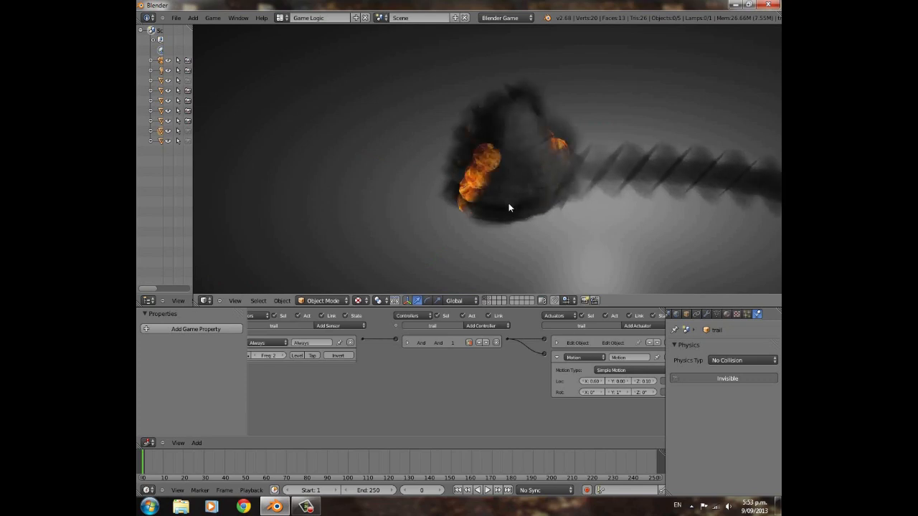
pyautogui.press('Escape')
pyautogui.press('p')
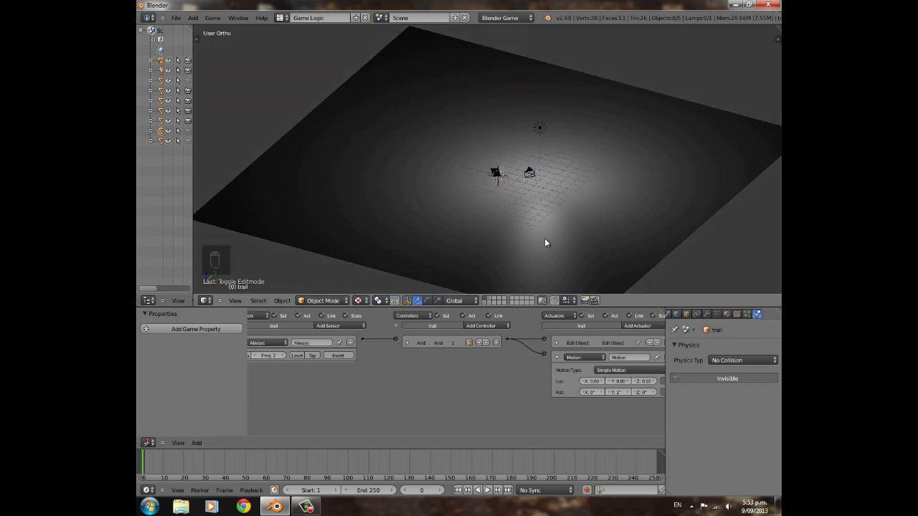
pyautogui.press('Escape')
# On the smoke object's layer, rotate the whole mesh of the smoke planes 90 degrees about the Z axis in Edit Mode.
pyautogui.keyDown('shift'); pyautogui.moveTo(508, 272); pyautogui.dragTo(474, 267, button='middle'); pyautogui.keyUp('shift')
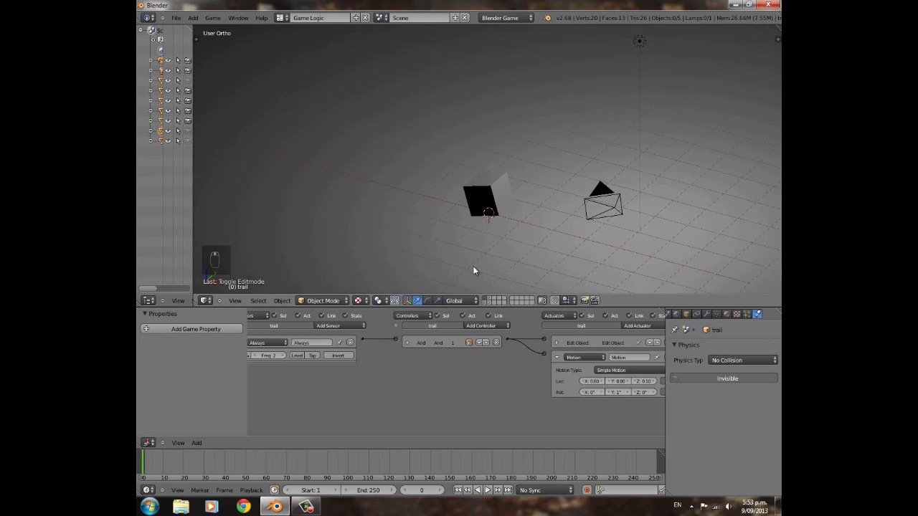
pyautogui.click(490, 304)
pyautogui.scroll(-3, 510, 225)
pyautogui.moveTo(510, 225); pyautogui.dragTo(474, 230, button='middle')
pyautogui.scroll(-2, 473, 231)
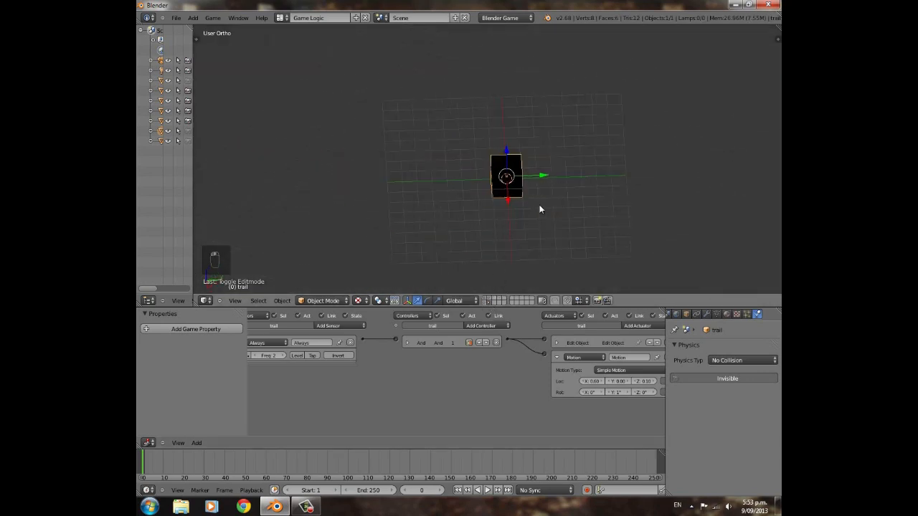
pyautogui.click(488, 300)
pyautogui.rightClick(535, 239)
pyautogui.moveTo(498, 248); pyautogui.dragTo(512, 249, button='middle')
pyautogui.press('Tab')
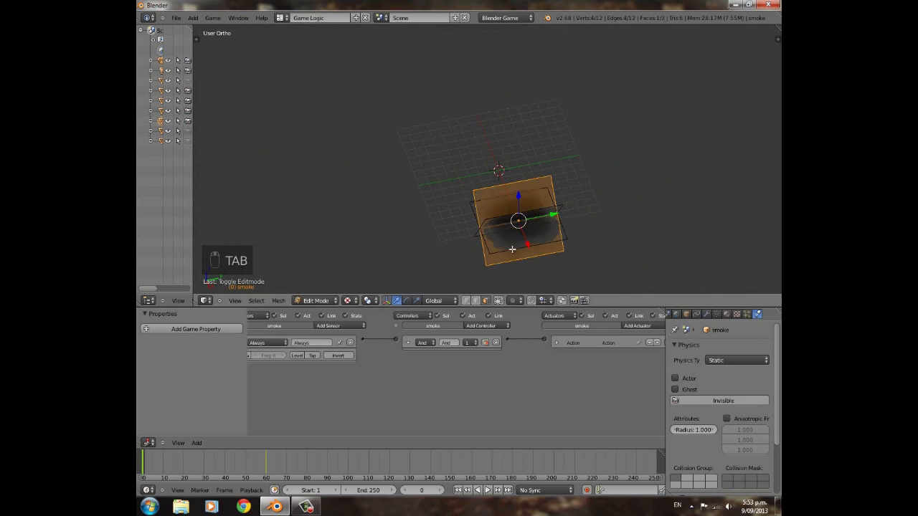
pyautogui.press('a')
pyautogui.press('a')
pyautogui.press('a')
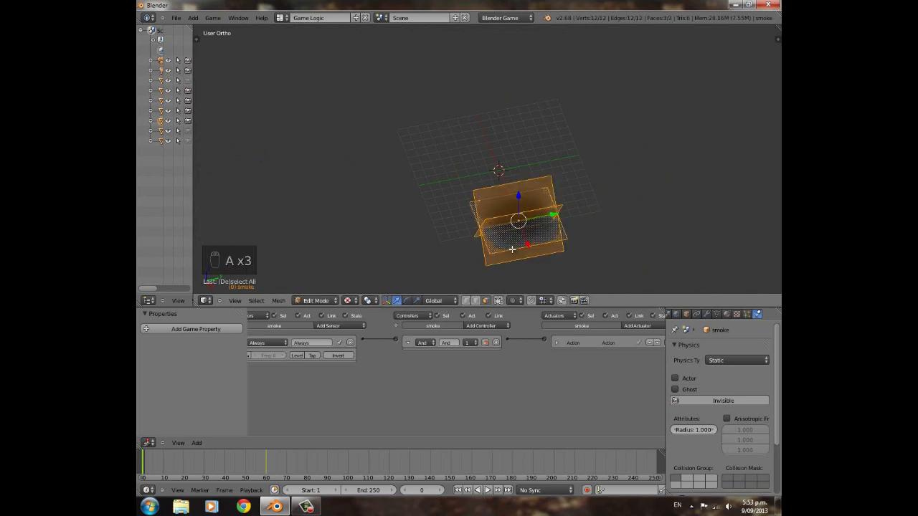
pyautogui.press('r')
pyautogui.press('z')
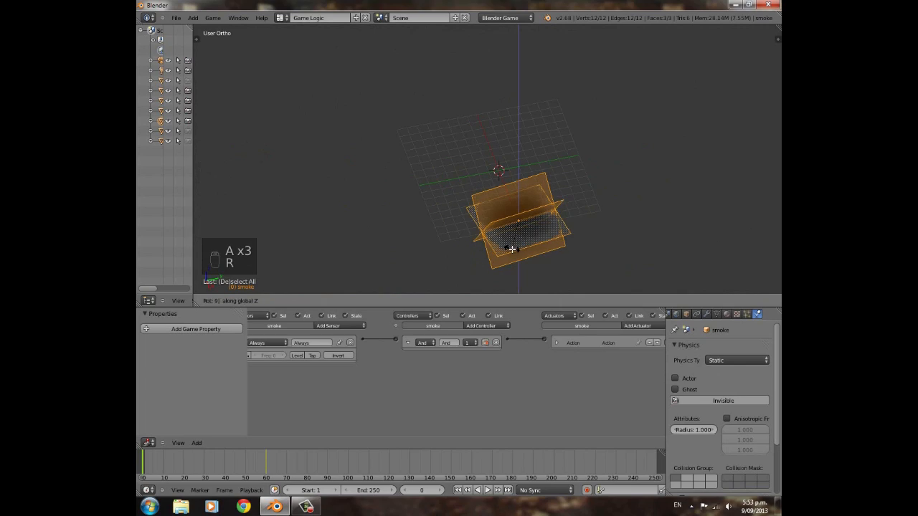
pyautogui.click(511, 270)
pyautogui.press('Tab')
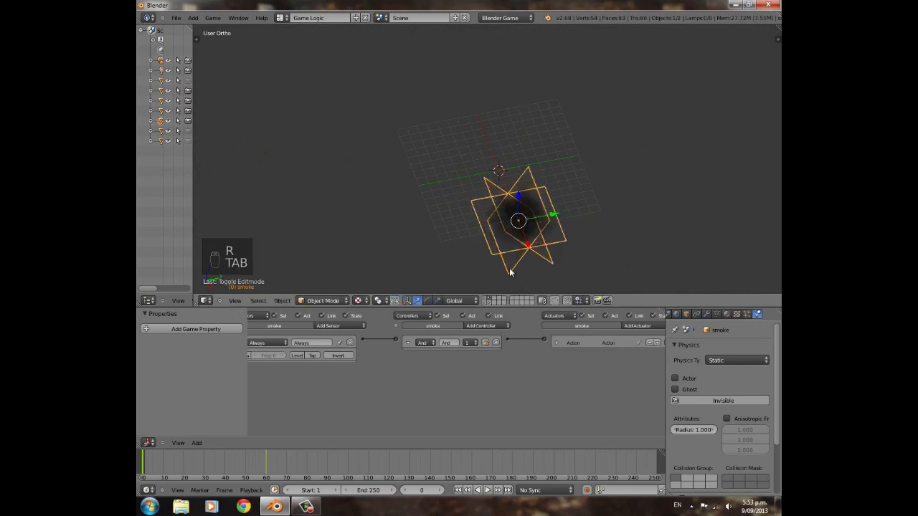
# Return to the main scene layer and run the game twice to test the trail with the rotated smoke planes.
pyautogui.click(486, 302)
pyautogui.moveTo(490, 217); pyautogui.dragTo(537, 182, button='middle')
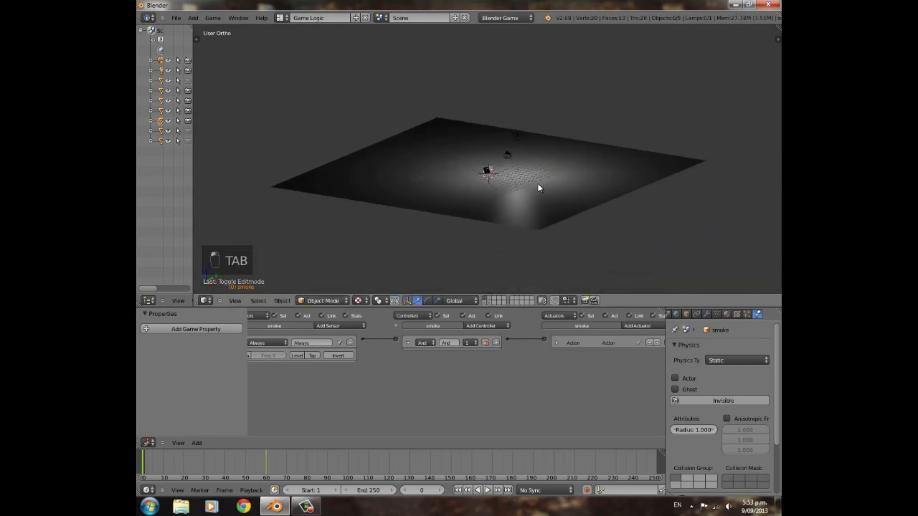
pyautogui.press('p')
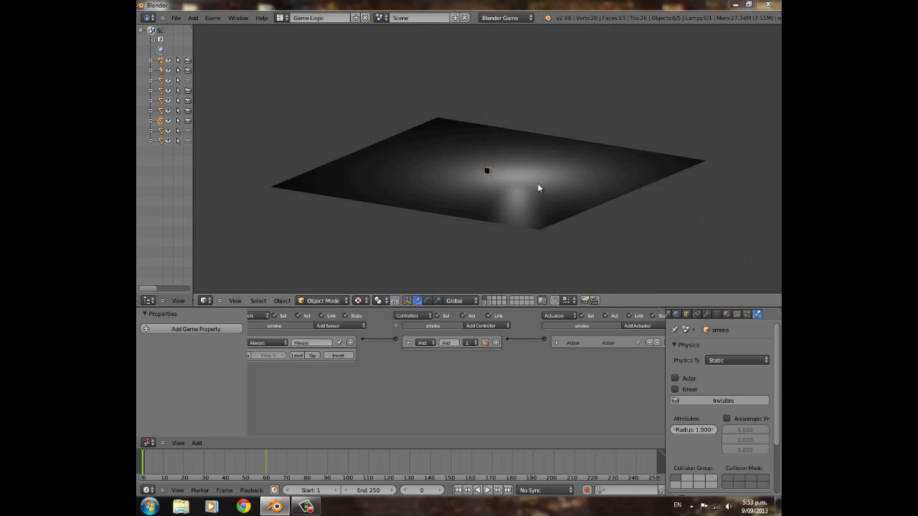
pyautogui.press('Escape')
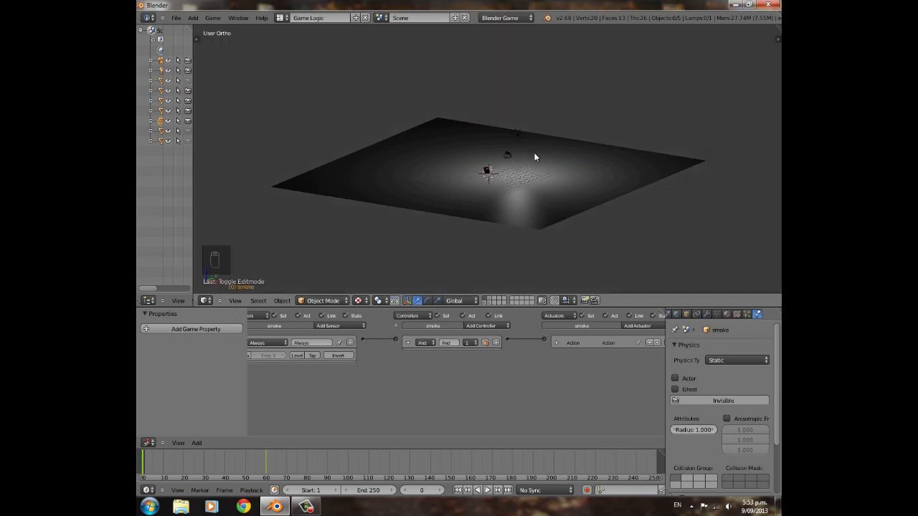
pyautogui.press('p')
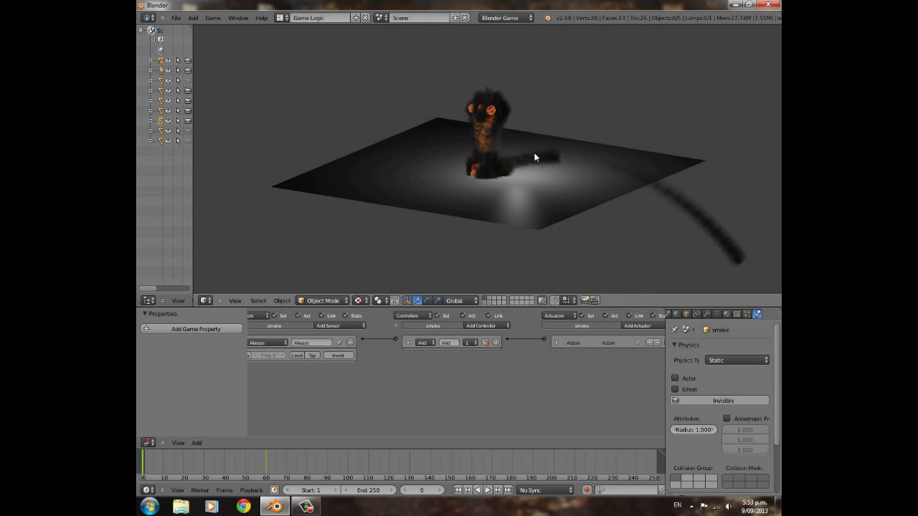
pyautogui.press('Escape')
# Duplicate the trail spawner in place and rotate the copy about the global Z axis.
pyautogui.scroll(8, 535, 157)
pyautogui.moveTo(567, 201); pyautogui.dragTo(504, 246, button='middle')
pyautogui.scroll(3, 536, 208)
pyautogui.rightClick(551, 220)
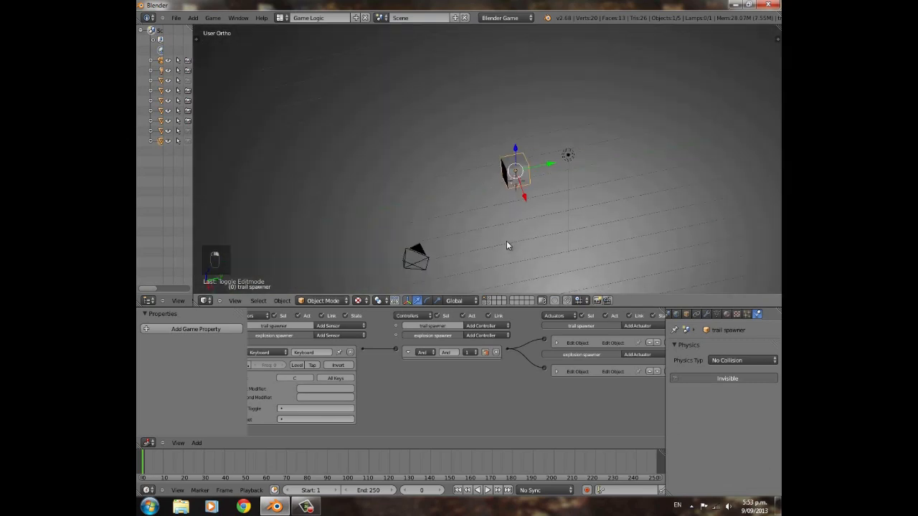
pyautogui.hotkey('shift', 'd')
pyautogui.press('z')
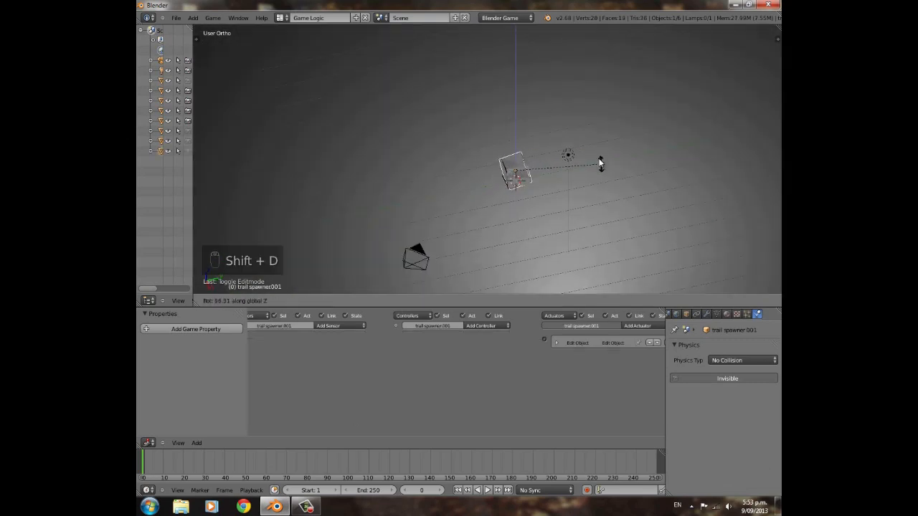
pyautogui.click(596, 154)
# Create two more trail spawner duplicates in the same place, rotated about the global Z axis to face other directions.
pyautogui.hotkey('shift', 'd')
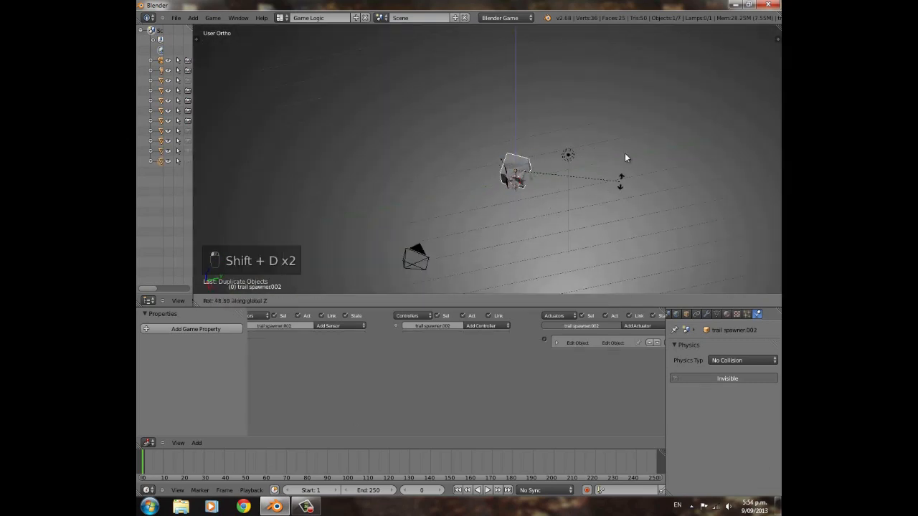
pyautogui.rightClick(573, 212)
pyautogui.hotkey('shift', 'd')
pyautogui.press('r')
pyautogui.press('z')
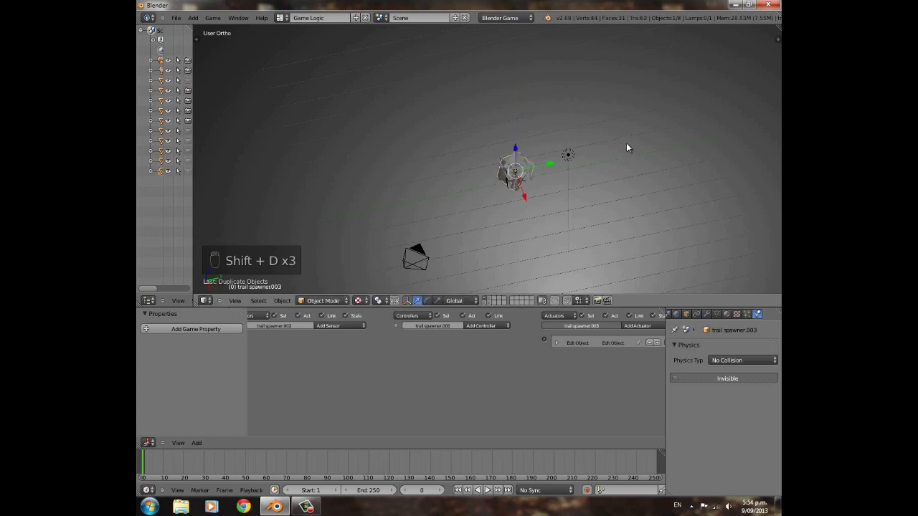
pyautogui.click(626, 142)
# Rotate the newest trail spawner copy slightly about the global X axis.
pyautogui.scroll(-4, 557, 188)
pyautogui.press('r')
pyautogui.press('x')
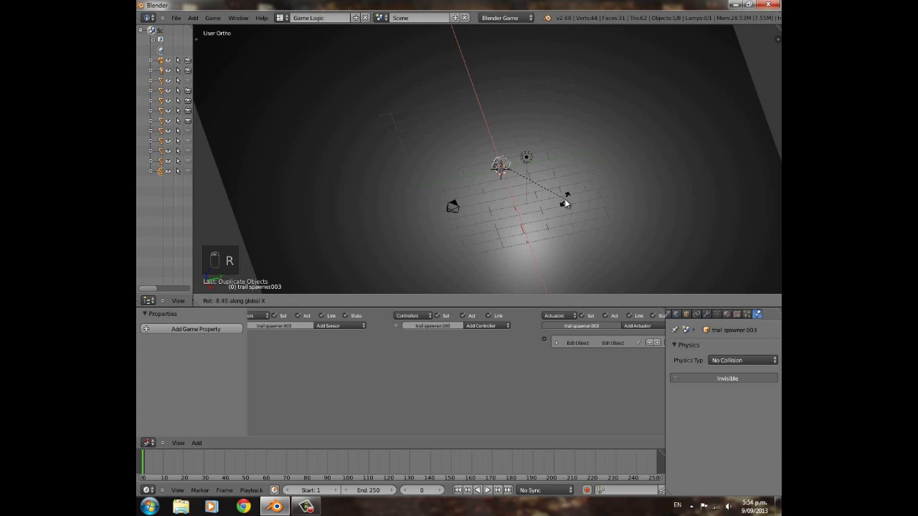
pyautogui.click(565, 192)
# Run the game from a low side view and trigger the explosion to see which trails launch.
pyautogui.moveTo(505, 192); pyautogui.dragTo(539, 195, button='middle')
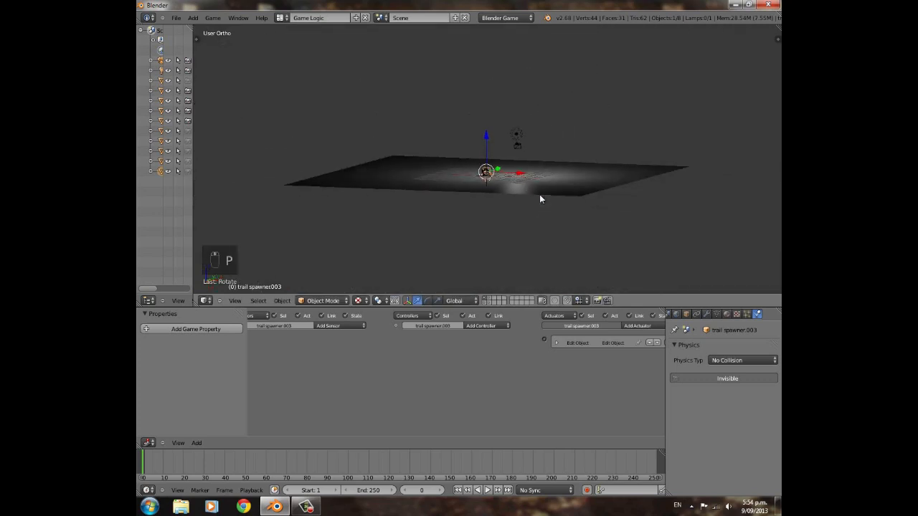
pyautogui.press('p')
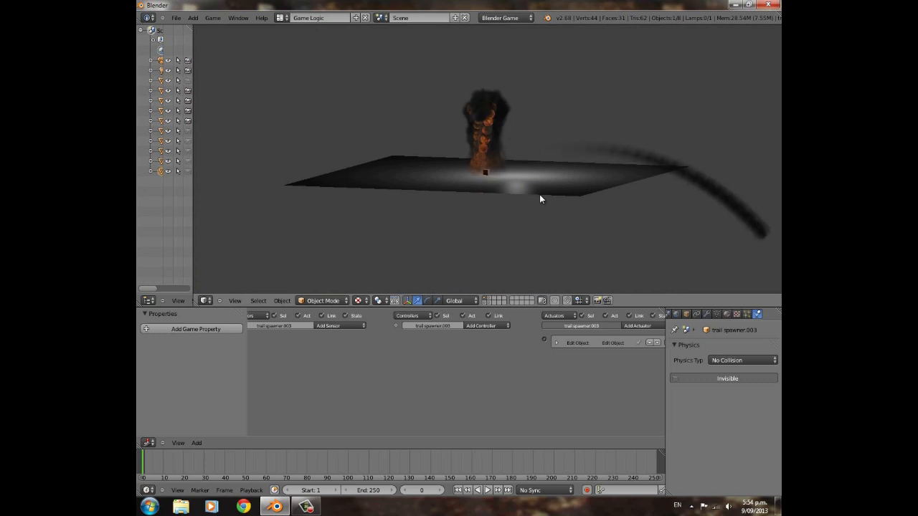
pyautogui.press('Escape')
# Examine the overlapping spawner cubes up close by selecting them one after another.
pyautogui.scroll(8, 539, 195)
pyautogui.moveTo(500, 179); pyautogui.dragTo(407, 226, button='middle')
pyautogui.scroll(3, 496, 231)
pyautogui.keyDown('shift'); pyautogui.moveTo(582, 226); pyautogui.dragTo(518, 209, button='middle'); pyautogui.keyUp('shift')
pyautogui.scroll(2, 519, 213)
pyautogui.rightClick(585, 231)
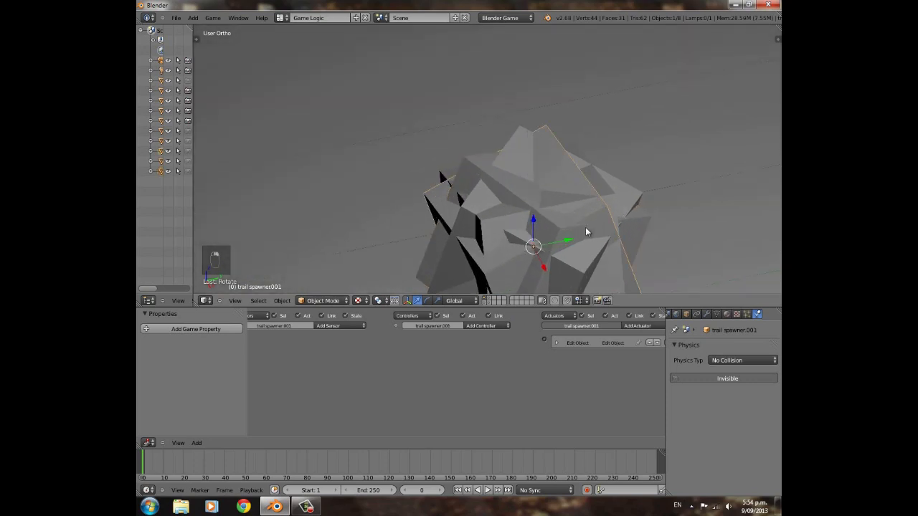
pyautogui.rightClick(584, 228)
pyautogui.rightClick(584, 228)
pyautogui.rightClick(584, 228)
pyautogui.rightClick(583, 228)
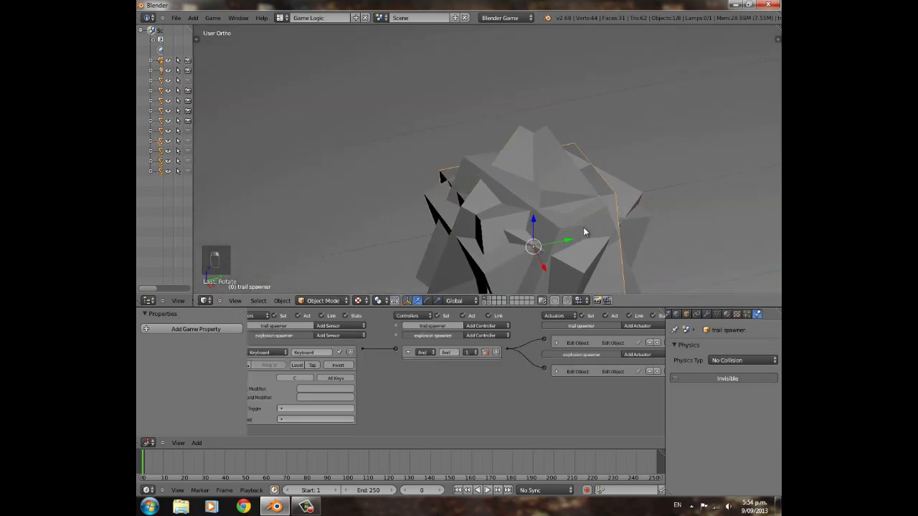
pyautogui.rightClick(574, 275)
pyautogui.rightClick(576, 270)
pyautogui.rightClick(638, 215)
# Switch the viewport to wireframe and select the explosion spawner together with all four trail spawners.
pyautogui.press('z')
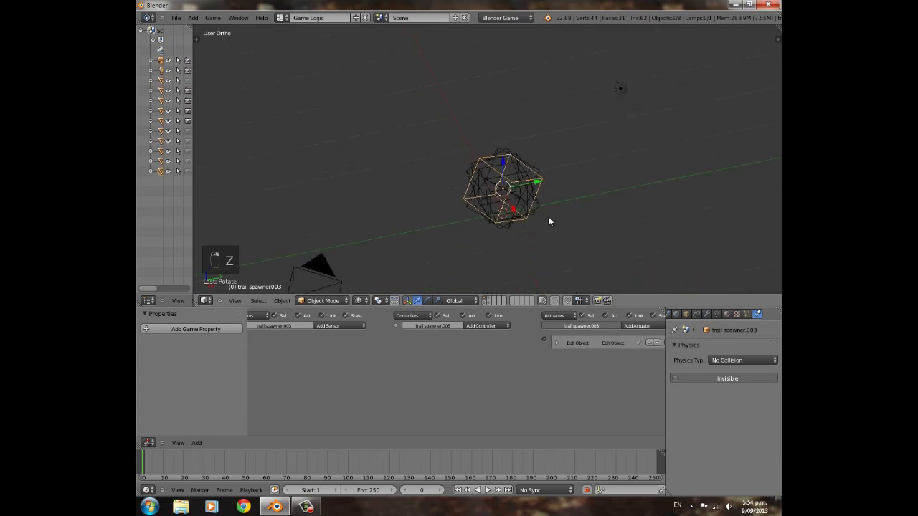
pyautogui.rightClick(529, 184)
pyautogui.rightClick(513, 185)
pyautogui.rightClick(512, 201)
pyautogui.rightClick(511, 201)
pyautogui.rightClick(511, 201)
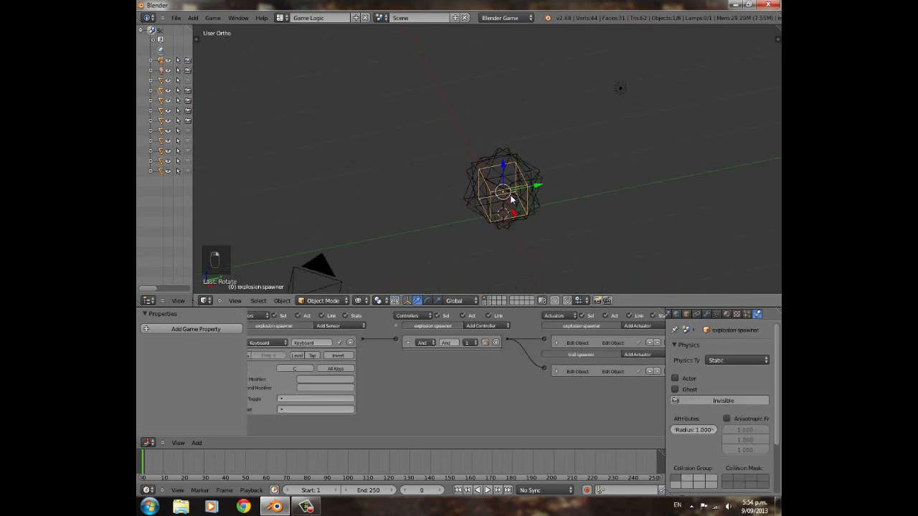
pyautogui.keyDown('shift'); pyautogui.rightClick(534, 170); pyautogui.keyUp('shift')
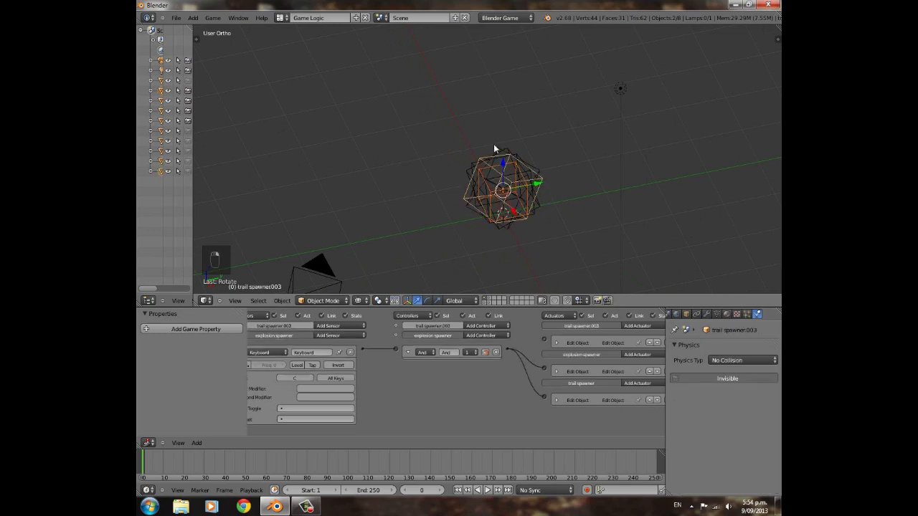
pyautogui.hotkey('shift', 'g')
pyautogui.press('b')
pyautogui.moveTo(478, 138); pyautogui.dragTo(535, 231)
pyautogui.scroll(-3, 507, 257)
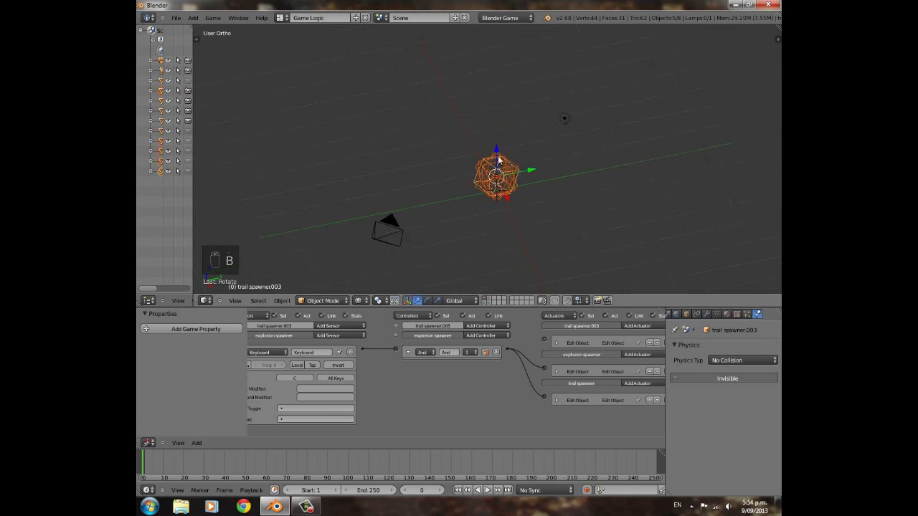
# Link the explosion spawner's And controller to the Edit Object actuators of the three duplicated trail spawners.
pyautogui.moveTo(526, 403); pyautogui.dragTo(495, 414, button='middle')
pyautogui.moveTo(524, 345); pyautogui.dragTo(530, 428)
pyautogui.scroll(-2, 502, 373)
pyautogui.moveTo(494, 323); pyautogui.dragTo(530, 428)
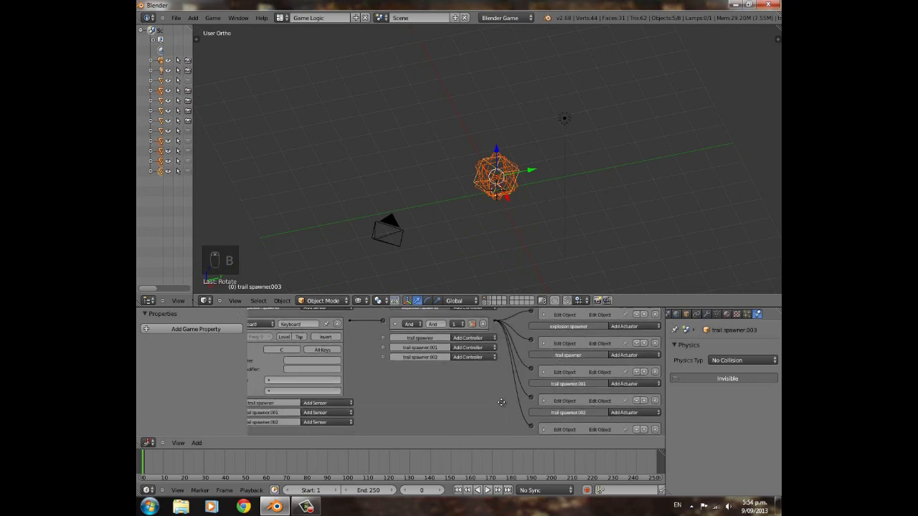
pyautogui.scroll(2, 502, 402)
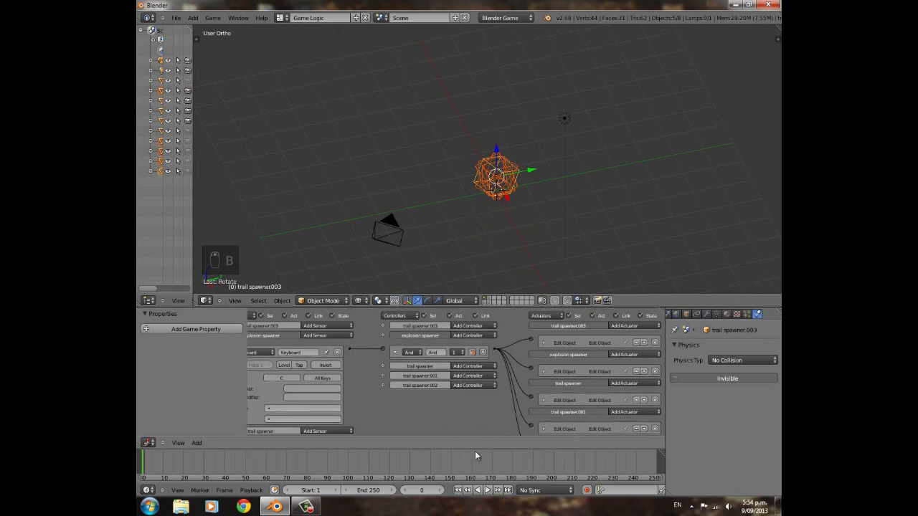
# Show the main scene layer and restore textured viewport shading.
pyautogui.moveTo(464, 220); pyautogui.dragTo(495, 204, button='middle')
pyautogui.click(489, 300)
pyautogui.click(484, 299)
pyautogui.click(366, 301)
pyautogui.click(369, 258)
# Run the game twice from different distances, triggering the explosion repeatedly to check the four smoke trails.
pyautogui.press('p')
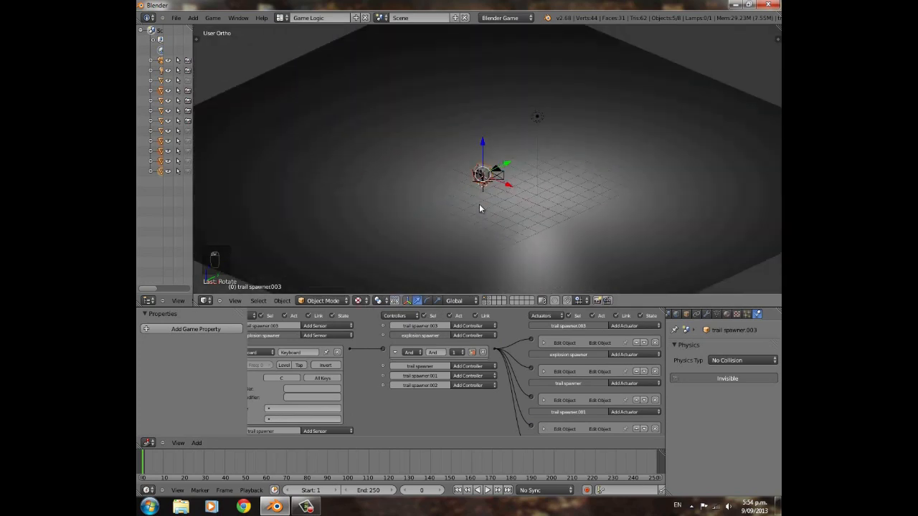
pyautogui.press('c')
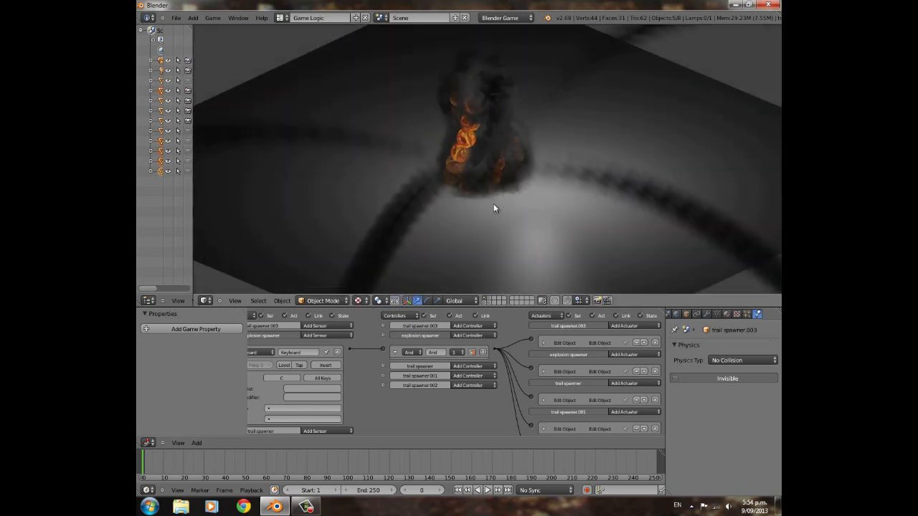
pyautogui.press('Escape')
pyautogui.press('p')
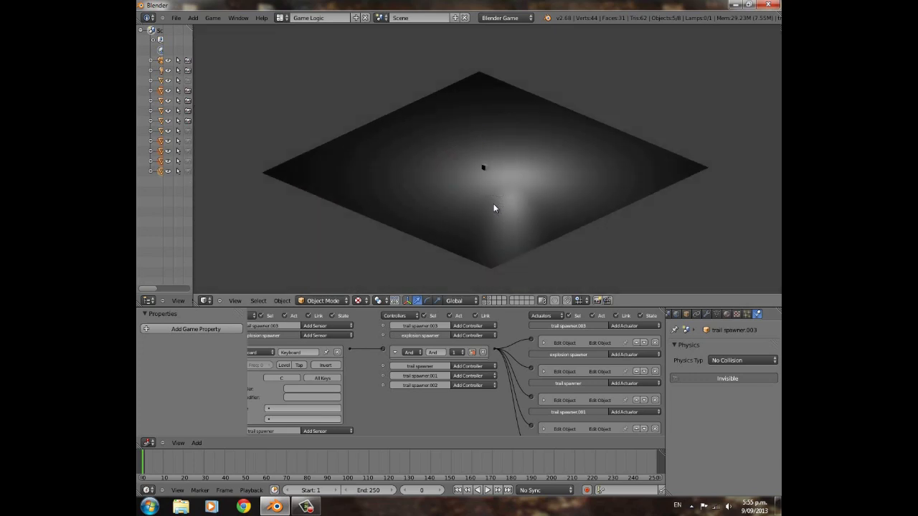
pyautogui.press('c')
pyautogui.press('c')
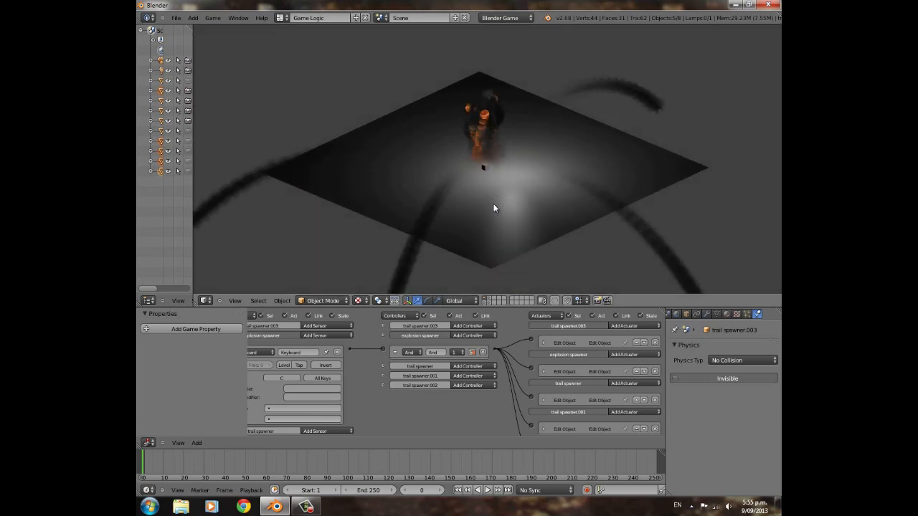
pyautogui.press('c')
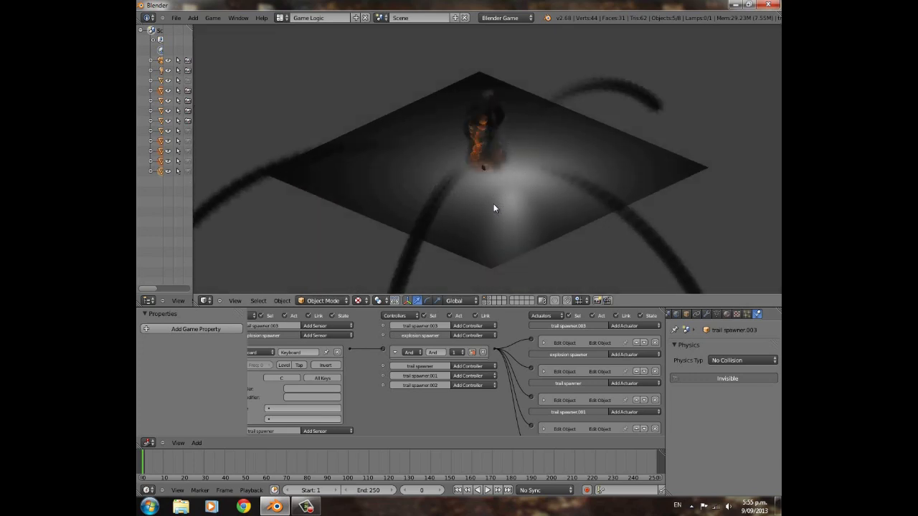
pyautogui.press('c')
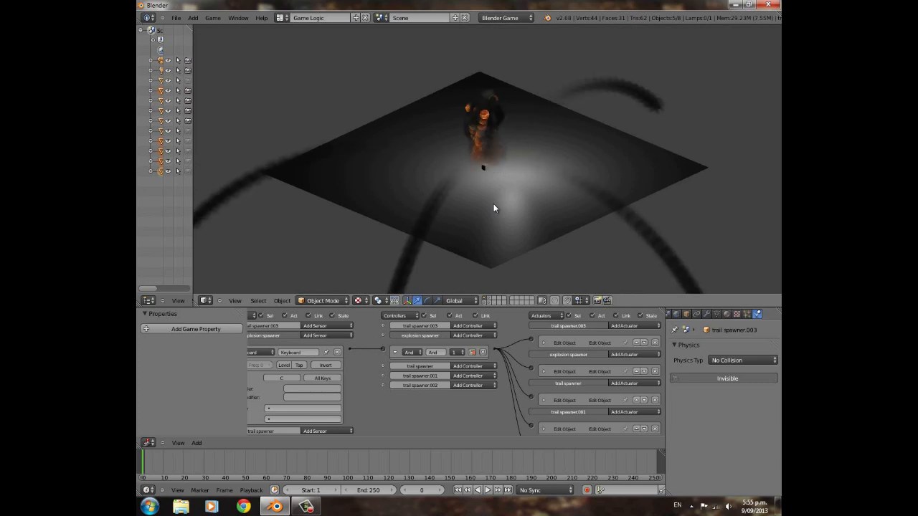
pyautogui.press('c')
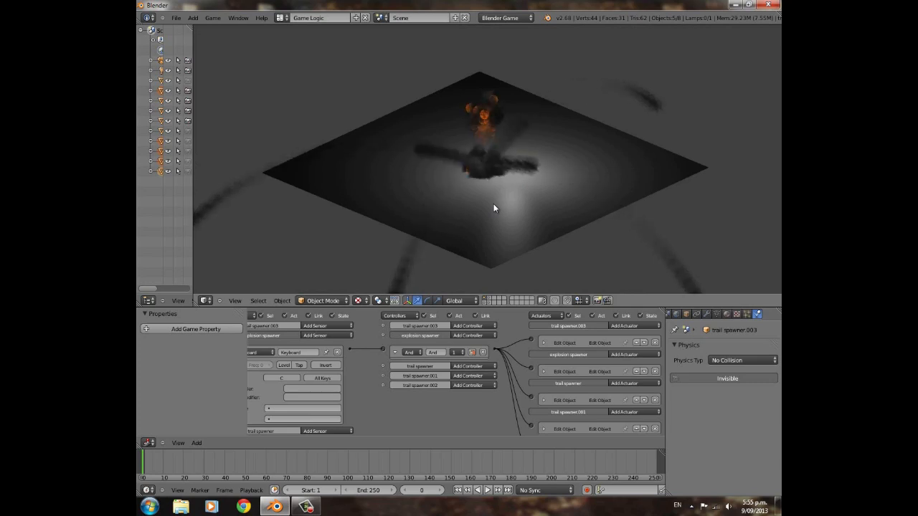
# Stop the game, select trail spawner.001 among the overlapping spawner cubes, and expand its Edit Object actuator settings.
pyautogui.press('Escape')
pyautogui.scroll(3, 494, 206)
pyautogui.scroll(5, 494, 206)
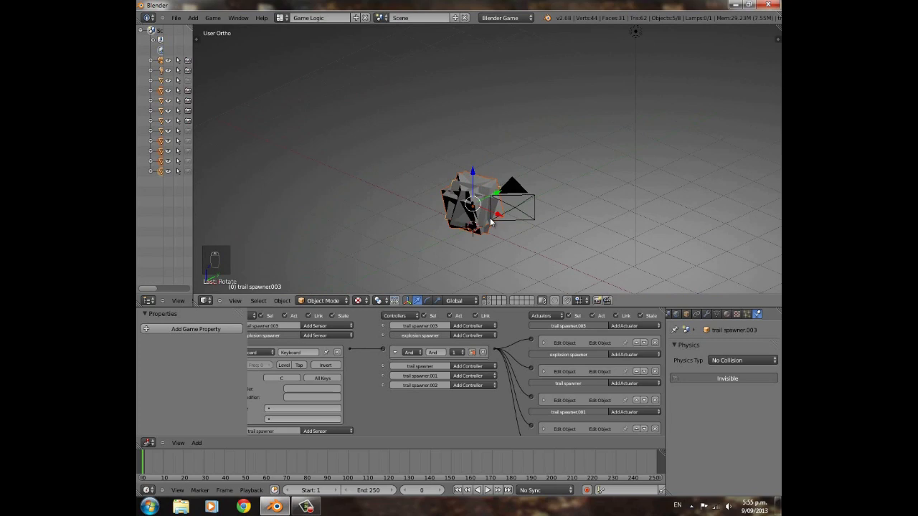
pyautogui.keyDown('shift'); pyautogui.moveTo(487, 257); pyautogui.dragTo(472, 196, button='middle'); pyautogui.keyUp('shift')
pyautogui.rightClick(473, 198)
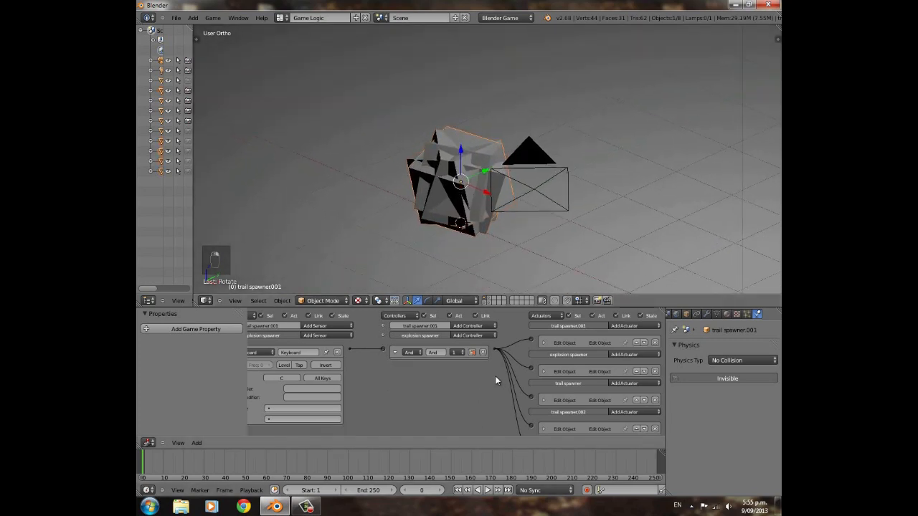
pyautogui.click(543, 342)
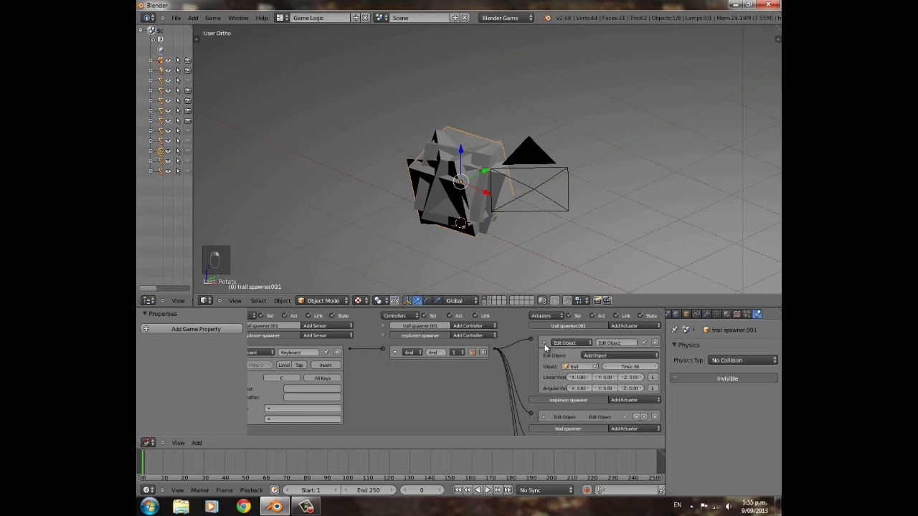
pyautogui.click(545, 344)
pyautogui.click(544, 343)
pyautogui.click(544, 344)
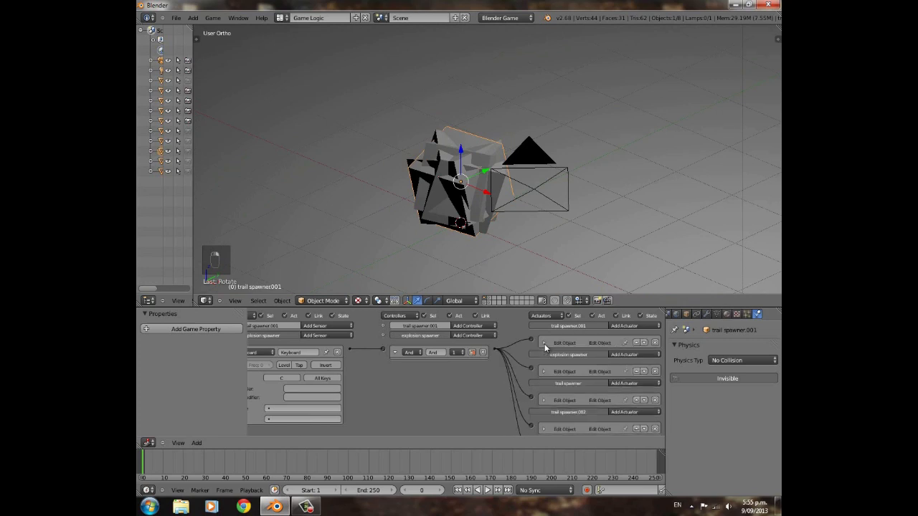
pyautogui.click(544, 343)
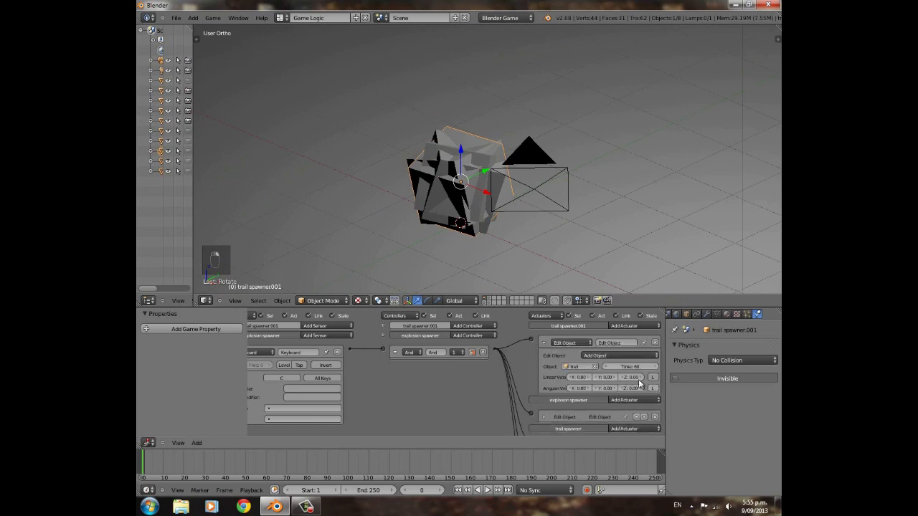
pyautogui.click(544, 343)
pyautogui.click(544, 343)
# Give trail spawner.001's Edit Object actuator a slightly negative Z linear velocity.
pyautogui.moveTo(535, 359); pyautogui.dragTo(530, 333, button='middle')
pyautogui.moveTo(472, 252); pyautogui.dragTo(431, 223, button='middle')
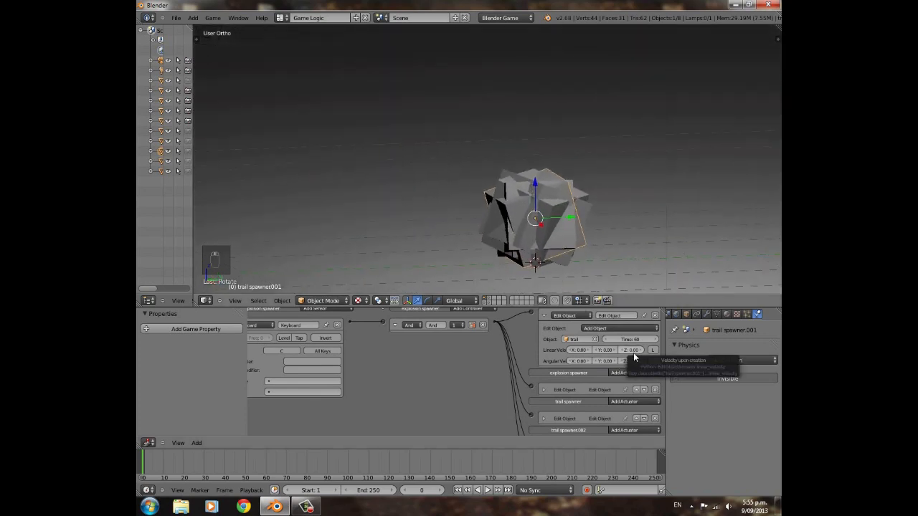
pyautogui.moveTo(498, 276); pyautogui.dragTo(479, 196, button='middle')
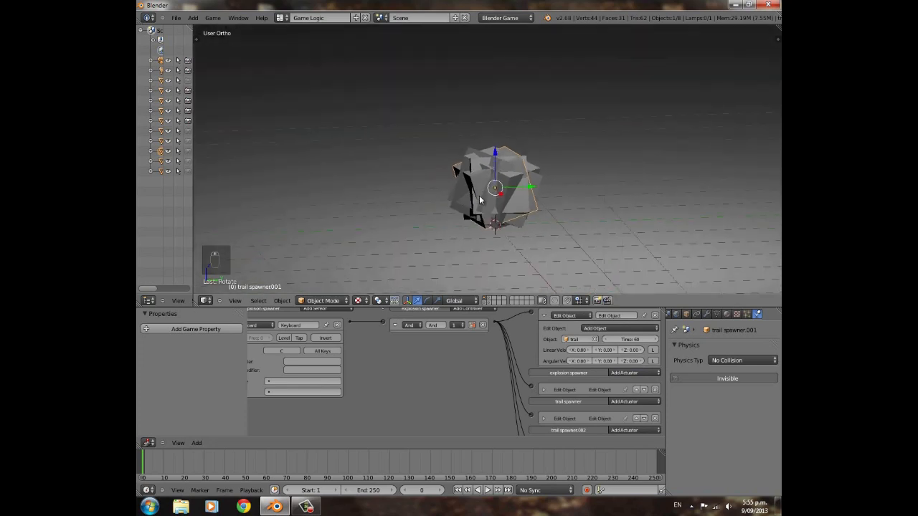
pyautogui.scroll(3, 479, 200)
pyautogui.moveTo(542, 372); pyautogui.dragTo(542, 392, button='middle')
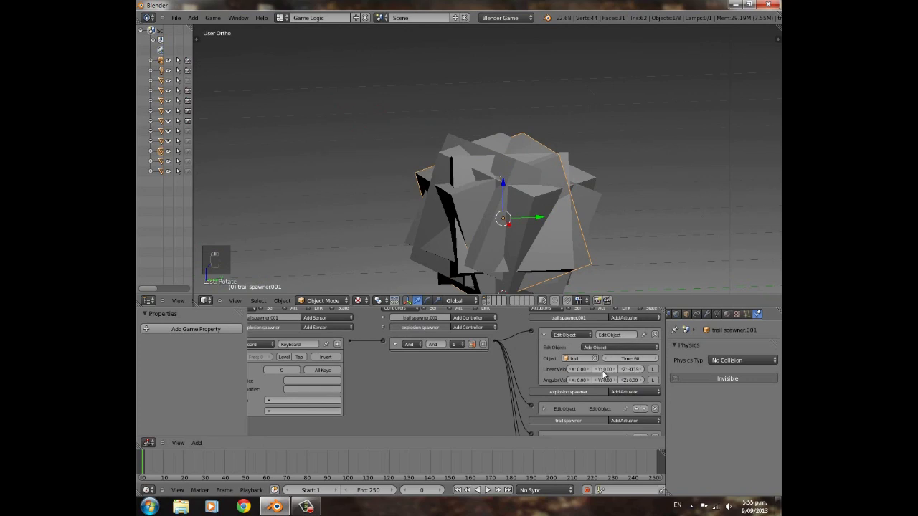
# Run the game and trigger the explosion to check the trail with the changed velocity.
pyautogui.scroll(-8, 524, 208)
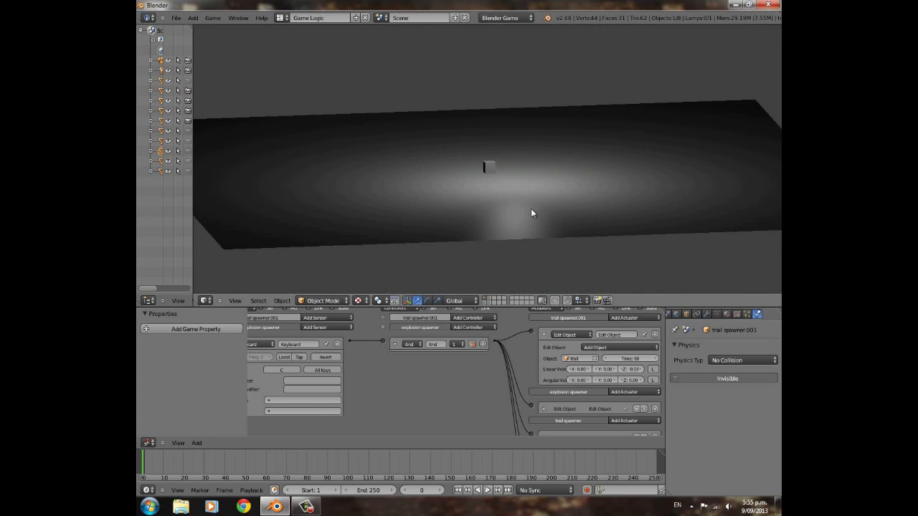
pyautogui.press('c')
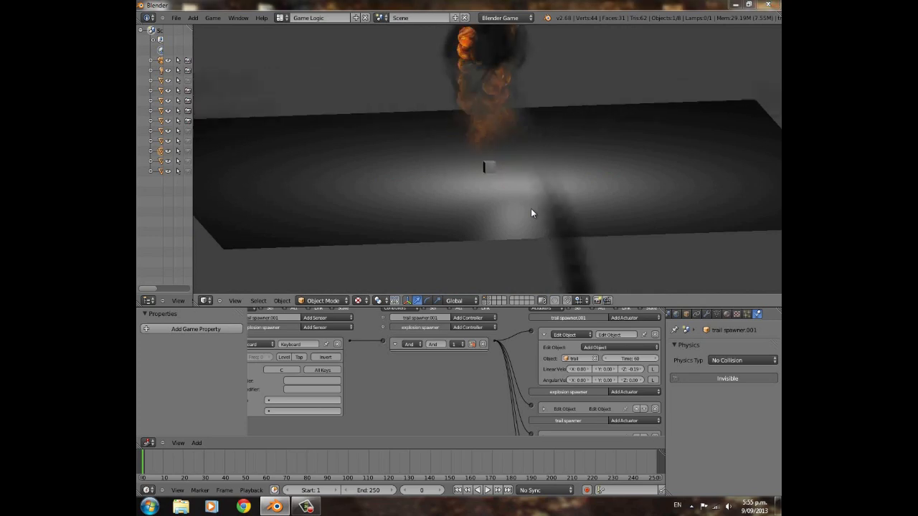
pyautogui.press('Escape')
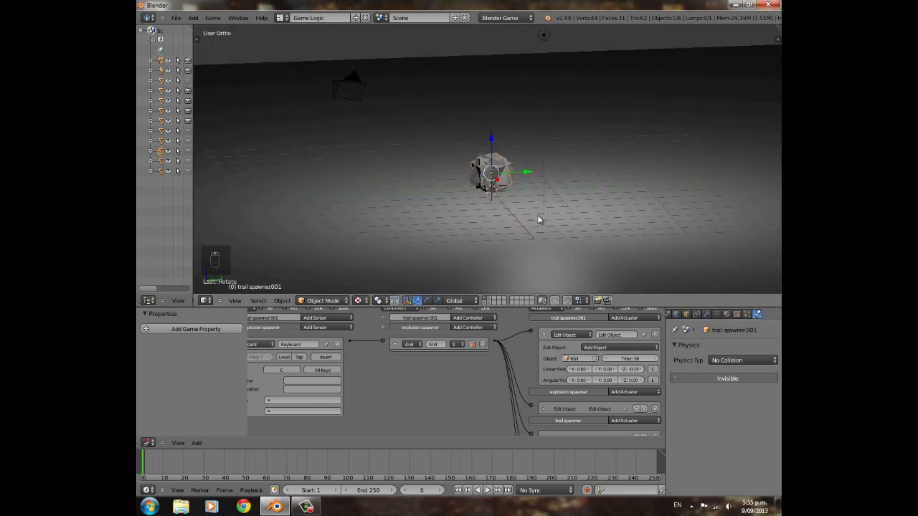
# Try rotating trail spawner.001 and trail spawner.003 about the global X axis to redirect their smoke trails.
pyautogui.scroll(3, 539, 219)
pyautogui.press('r')
pyautogui.press('x')
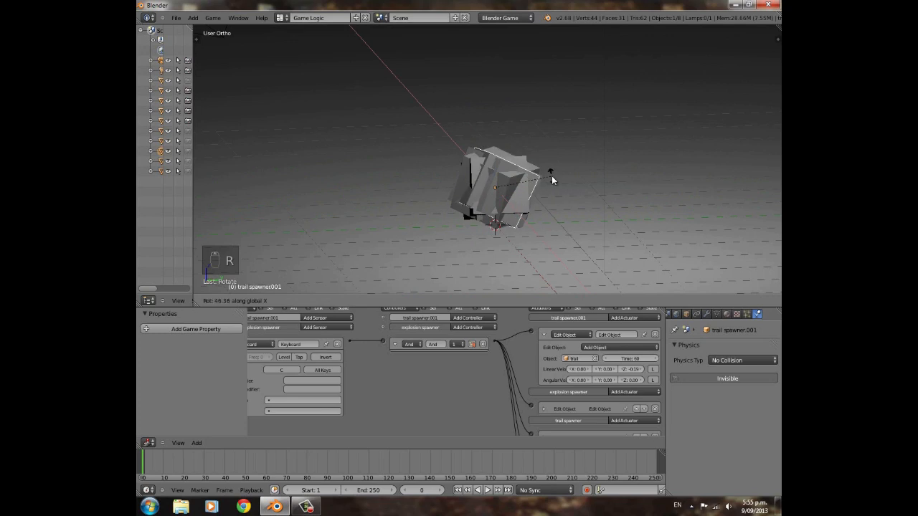
pyautogui.click(553, 180)
pyautogui.rightClick(540, 178)
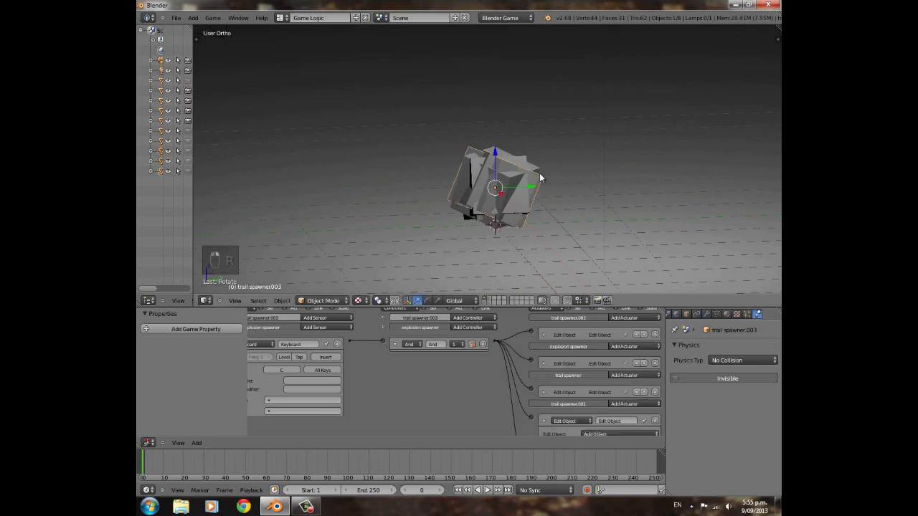
pyautogui.press('r')
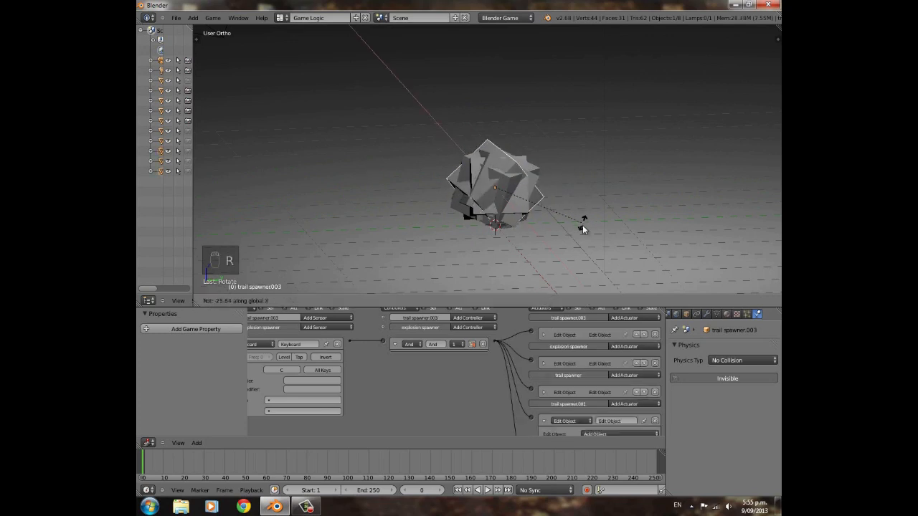
pyautogui.click(583, 226)
pyautogui.rightClick(485, 174)
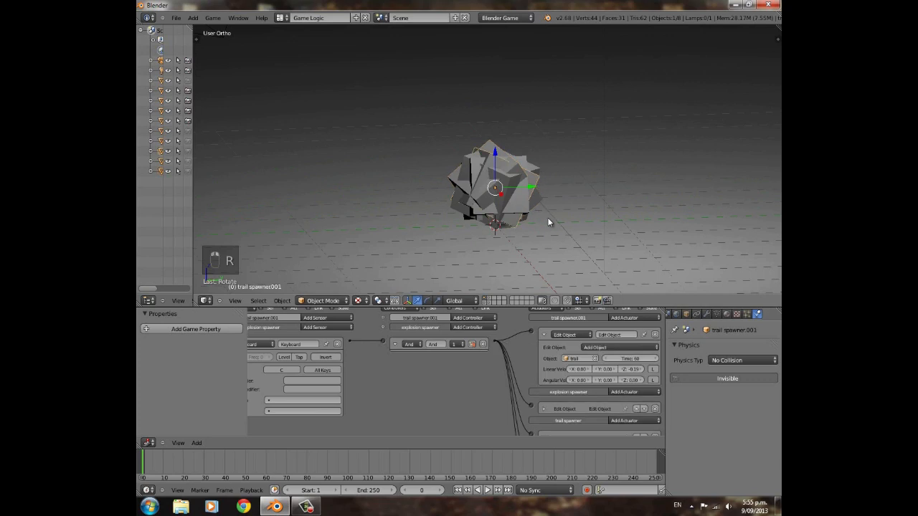
pyautogui.press('r')
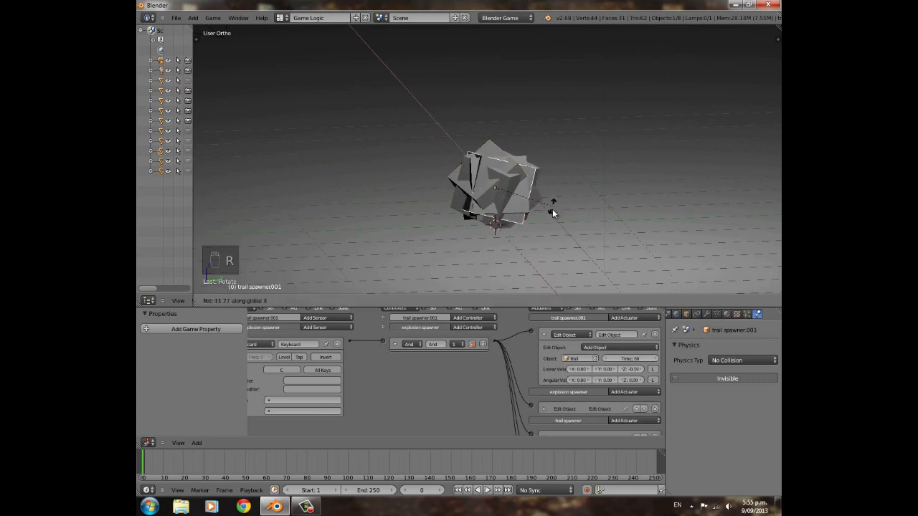
pyautogui.click(553, 223)
# Try rotating trail spawner.002 as well and run the game to test the new trail directions.
pyautogui.rightClick(505, 193)
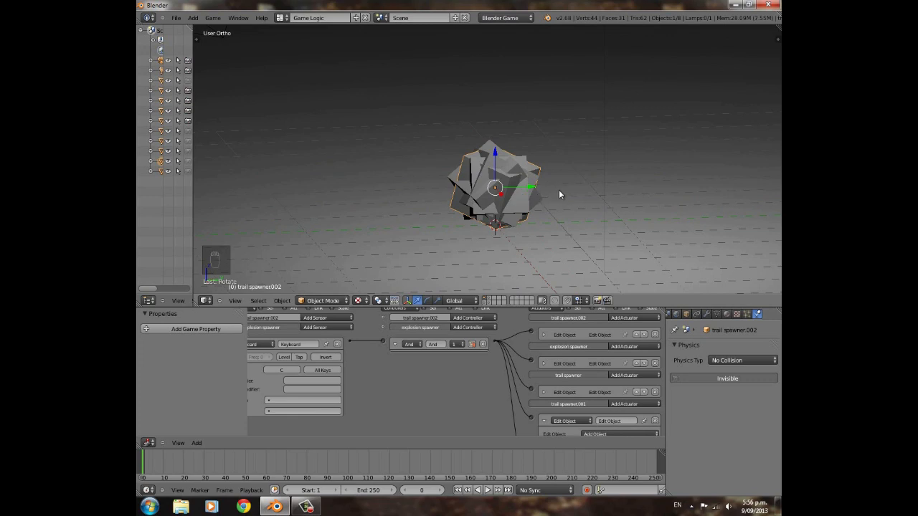
pyautogui.moveTo(553, 190); pyautogui.dragTo(492, 209, button='middle')
pyautogui.press('r')
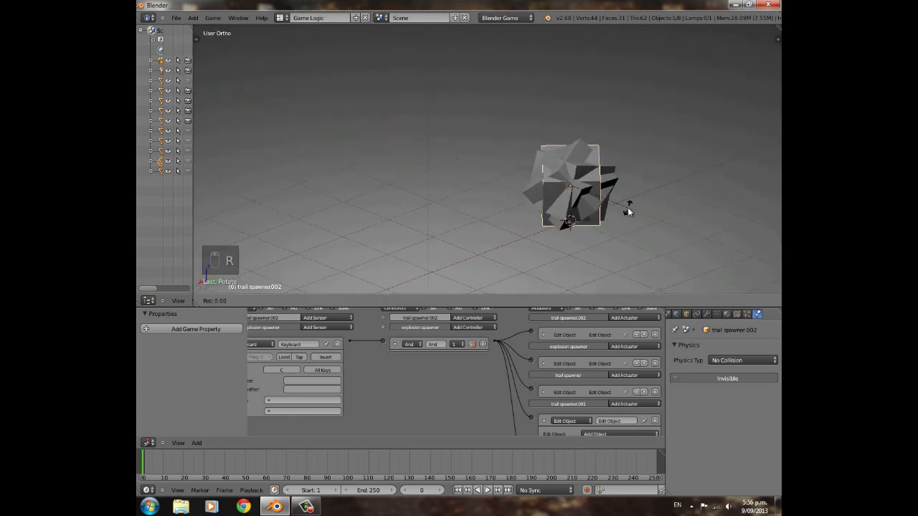
pyautogui.click(634, 153)
pyautogui.scroll(-3, 602, 192)
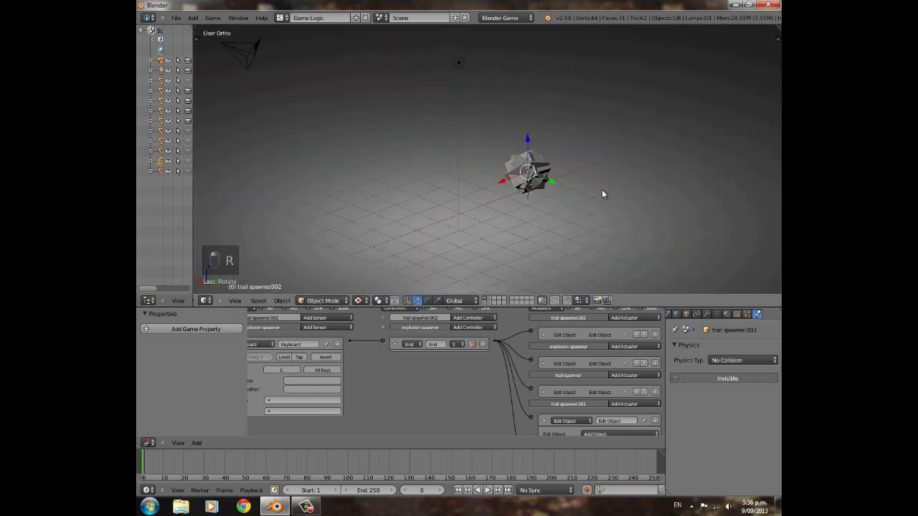
pyautogui.press('p')
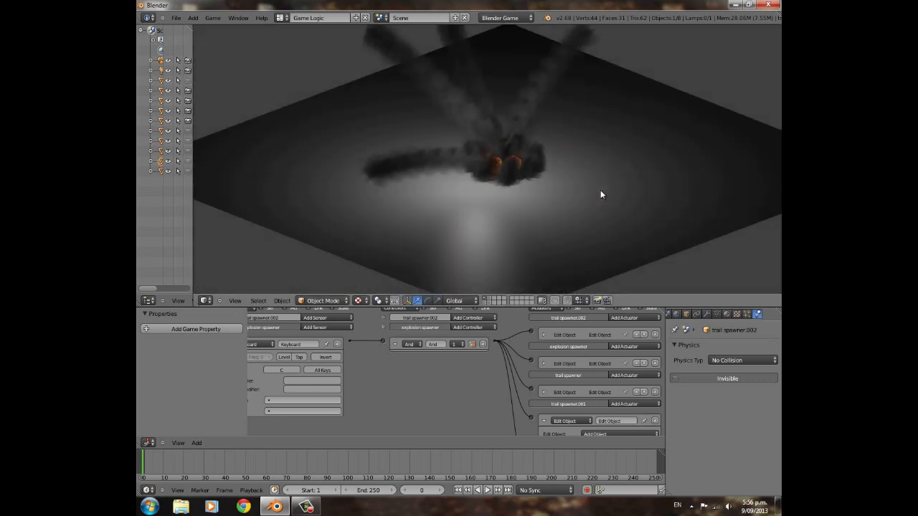
pyautogui.press('Escape')
# Undo the recent rotations of the trail spawners and deselect all objects.
pyautogui.hotkey('ctrl', 'z')
pyautogui.hotkey('ctrl', 'z')
pyautogui.hotkey('ctrl', 'z')
pyautogui.hotkey('ctrl', 'z')
pyautogui.hotkey('ctrl', 'z')
pyautogui.hotkey('ctrl', 'z')
pyautogui.hotkey('ctrl', 'z')
pyautogui.hotkey('ctrl', 'z')
pyautogui.hotkey('ctrl', 'z')
pyautogui.hotkey('ctrl', 'z')
pyautogui.hotkey('ctrl', 'z')
pyautogui.press('a')
# Run the game from a close and a distant view, triggering the explosion to examine the smoke trails.
pyautogui.press('p')
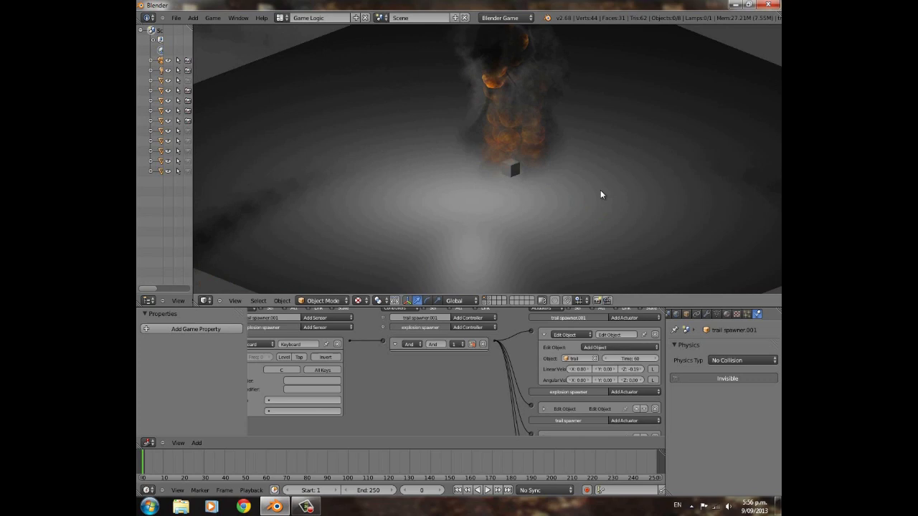
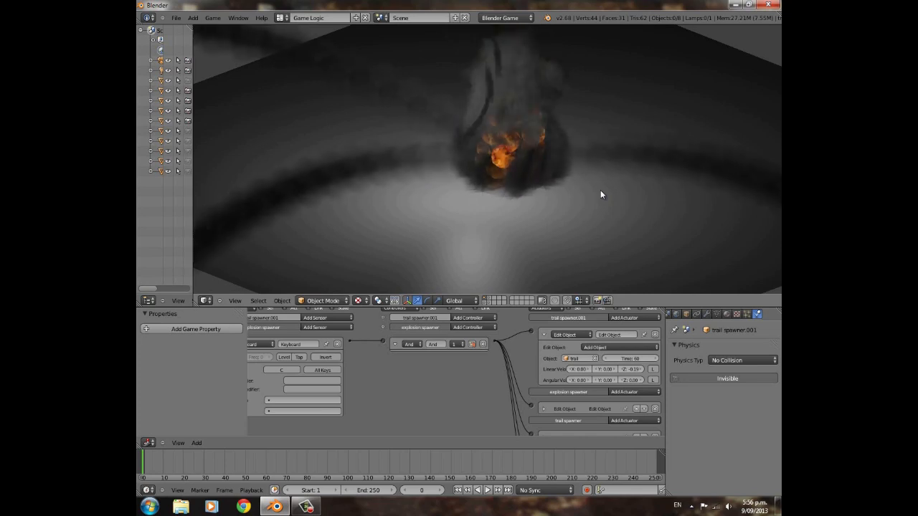
pyautogui.press('Escape')
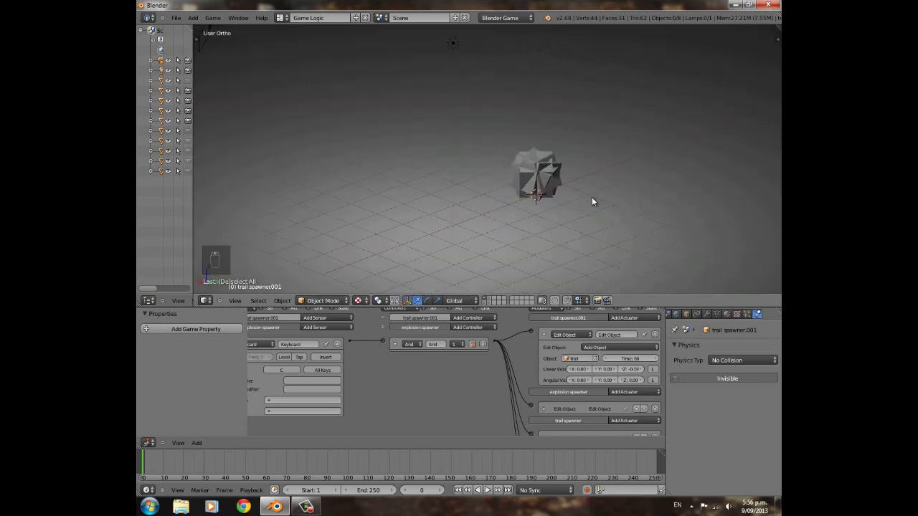
pyautogui.scroll(6, 589, 198)
pyautogui.moveTo(590, 201); pyautogui.dragTo(657, 190, button='middle')
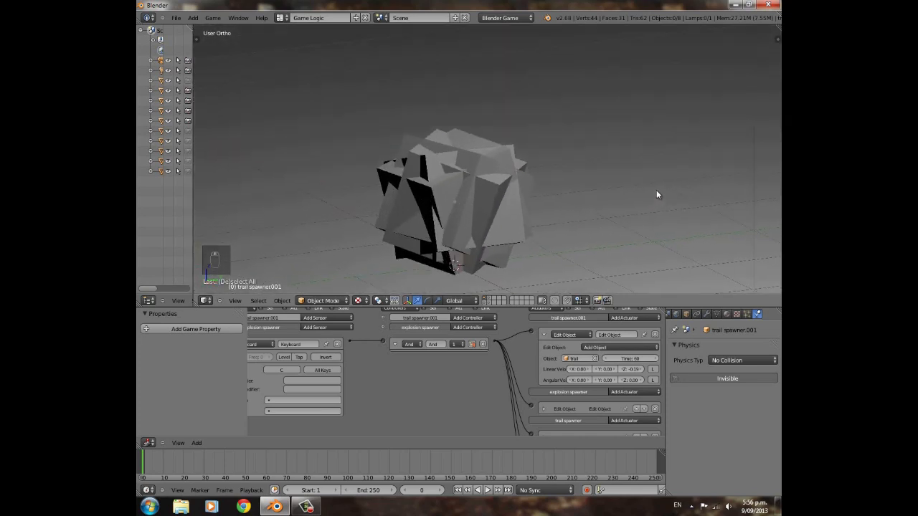
pyautogui.scroll(-12, 639, 194)
pyautogui.press('p')
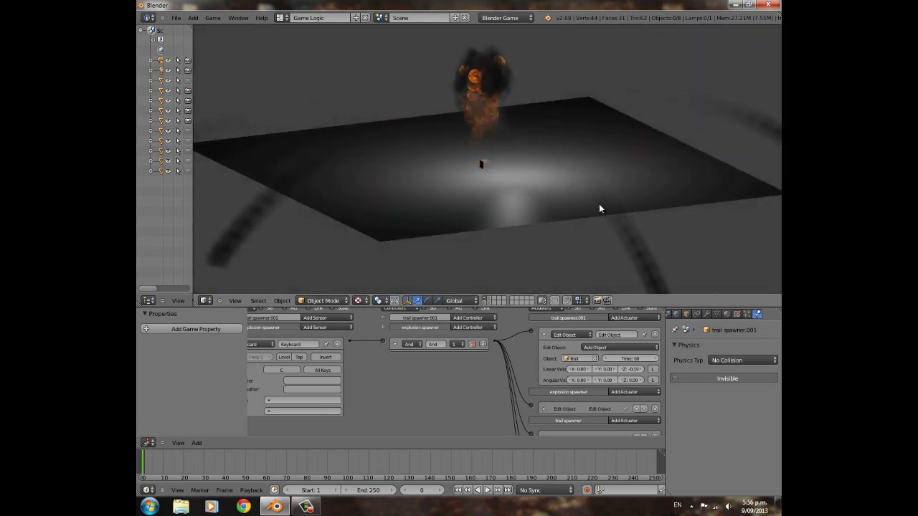
pyautogui.press('c')
pyautogui.press('Escape')
# Duplicate one trail spawner in place and rotate the copy about the global Y axis and the global Z axis.
pyautogui.scroll(7, 599, 205)
pyautogui.rightClick(493, 148)
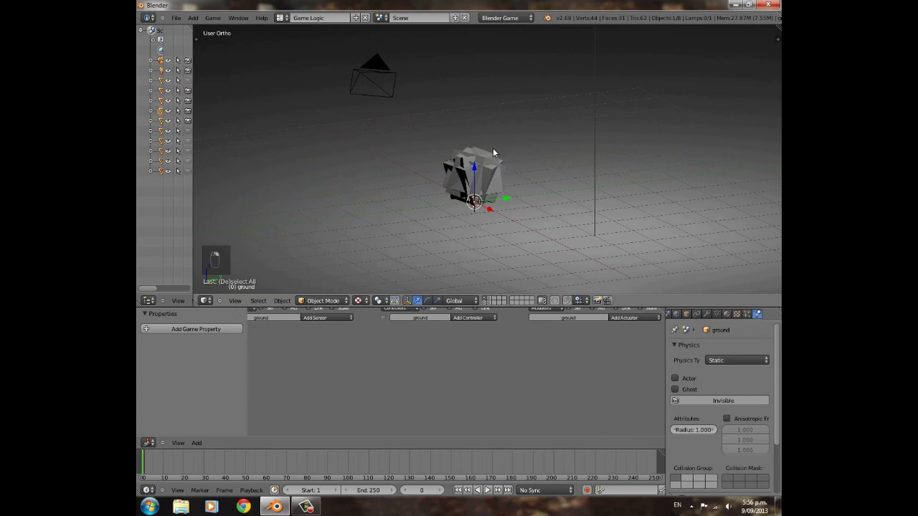
pyautogui.rightClick(488, 152)
pyautogui.scroll(3, 492, 163)
pyautogui.hotkey('shift', 'd')
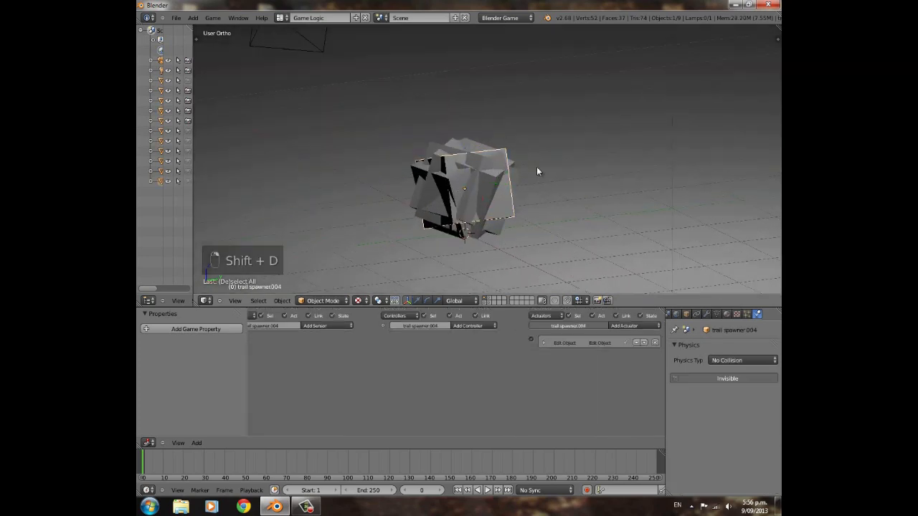
pyautogui.press('r')
pyautogui.press('y')
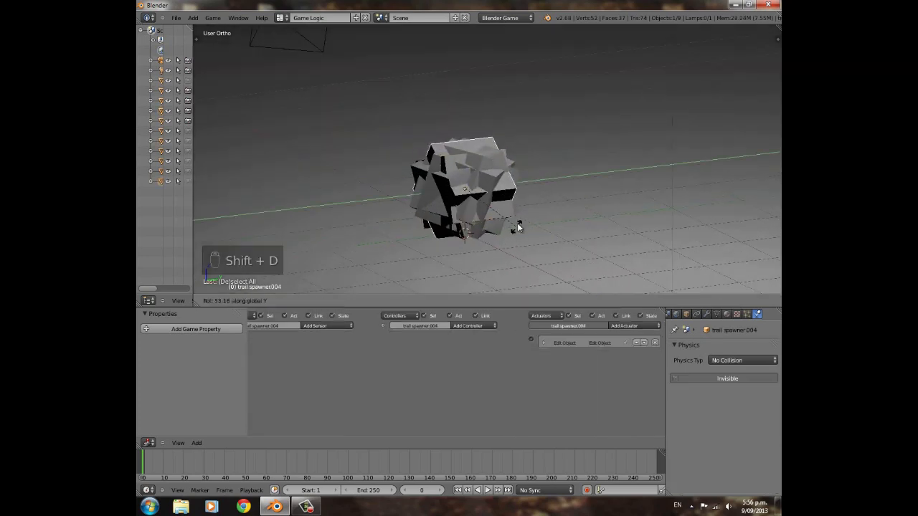
pyautogui.click(523, 213)
pyautogui.press('r')
pyautogui.press('z')
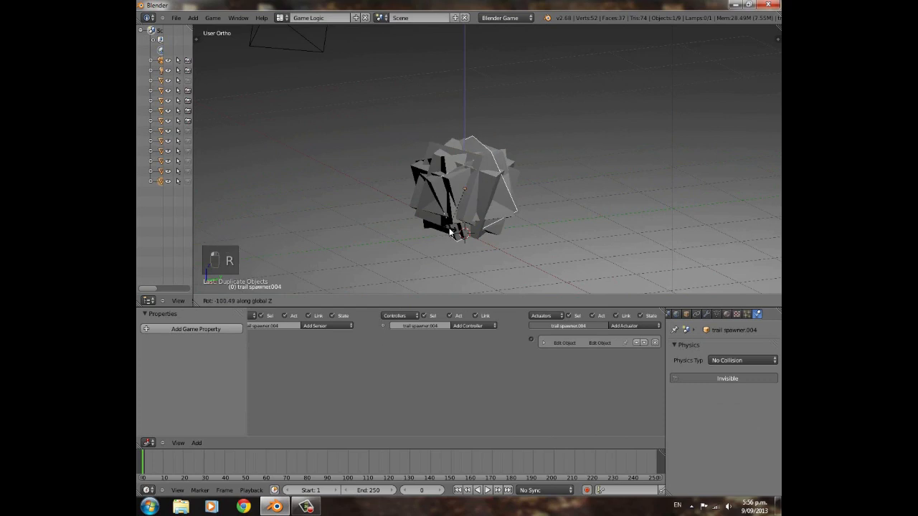
pyautogui.click(510, 230)
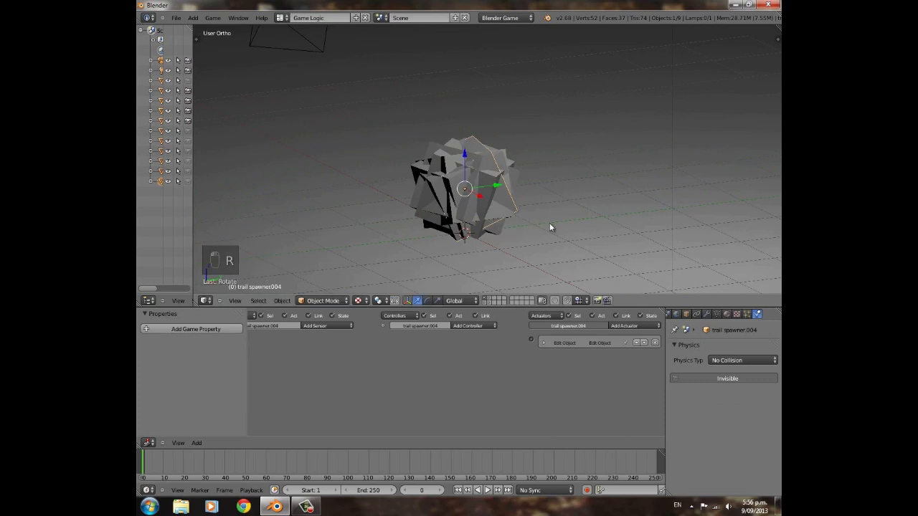
# Link the explosion spawner's And controller to the Edit Object actuator of the newly duplicated trail spawner.
pyautogui.keyDown('shift'); pyautogui.rightClick(455, 189); pyautogui.keyUp('shift')
pyautogui.moveTo(503, 375); pyautogui.dragTo(459, 318, button='middle')
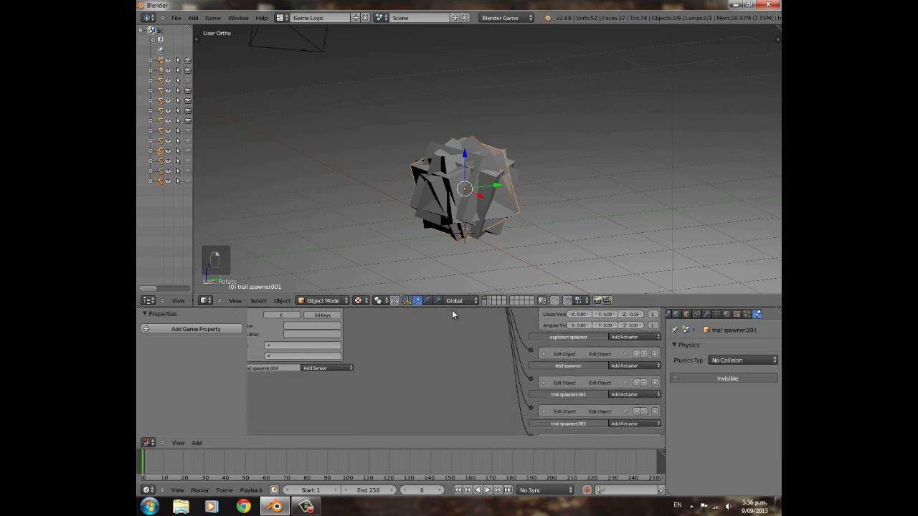
pyautogui.scroll(-4, 490, 369)
pyautogui.moveTo(429, 307); pyautogui.dragTo(433, 244)
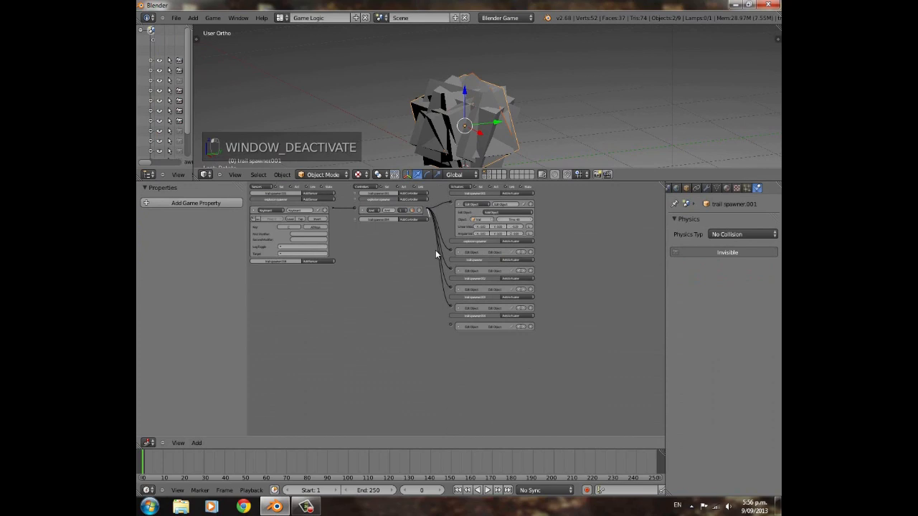
pyautogui.moveTo(450, 324); pyautogui.dragTo(451, 326)
pyautogui.moveTo(436, 180); pyautogui.dragTo(439, 311)
# Deselect everything and run the game twice to check the explosion with the additional smoke trail.
pyautogui.scroll(-3, 506, 185)
pyautogui.press('a')
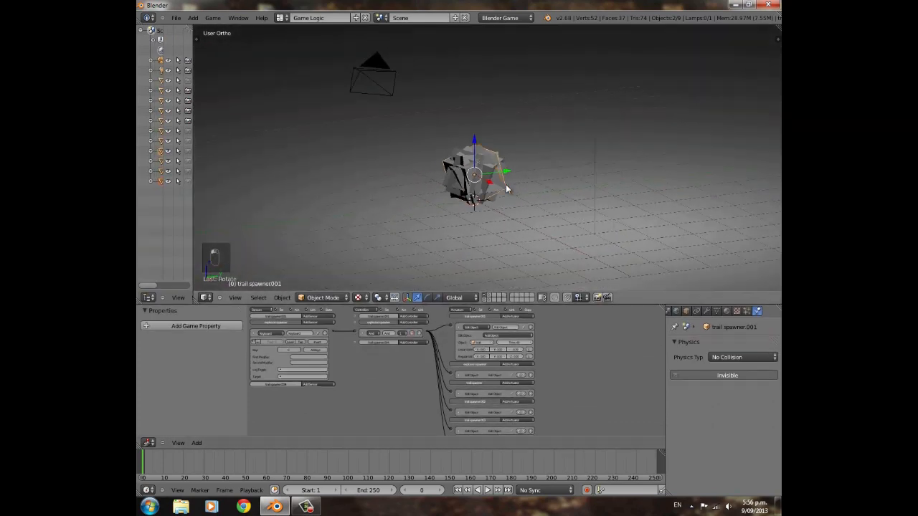
pyautogui.press('p')
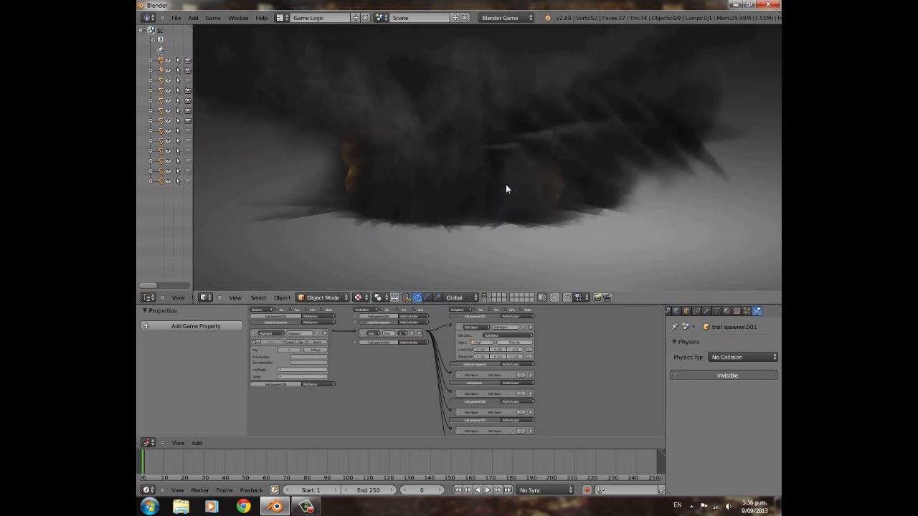
pyautogui.press('Escape')
pyautogui.press('p')
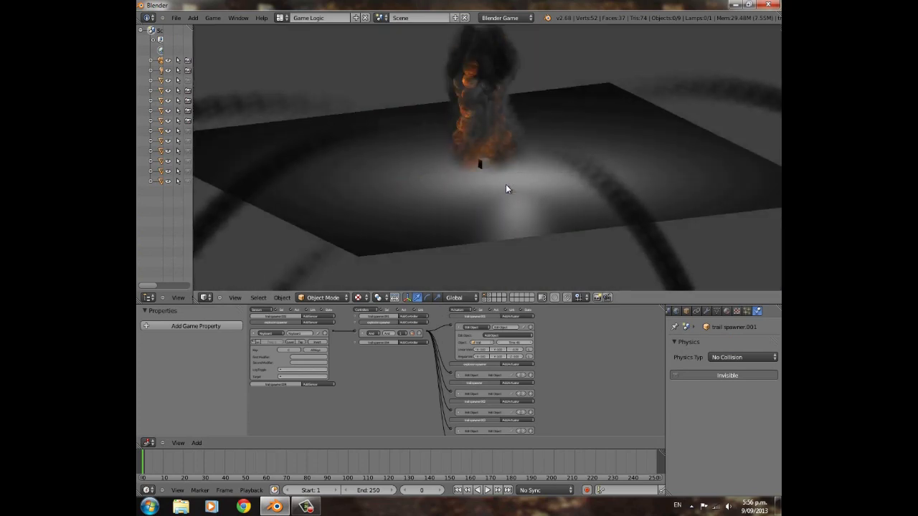
# Run the game again from other view angles and distances to examine how the smoke trails spread from the explosion.
pyautogui.press('Escape')
pyautogui.press('p')
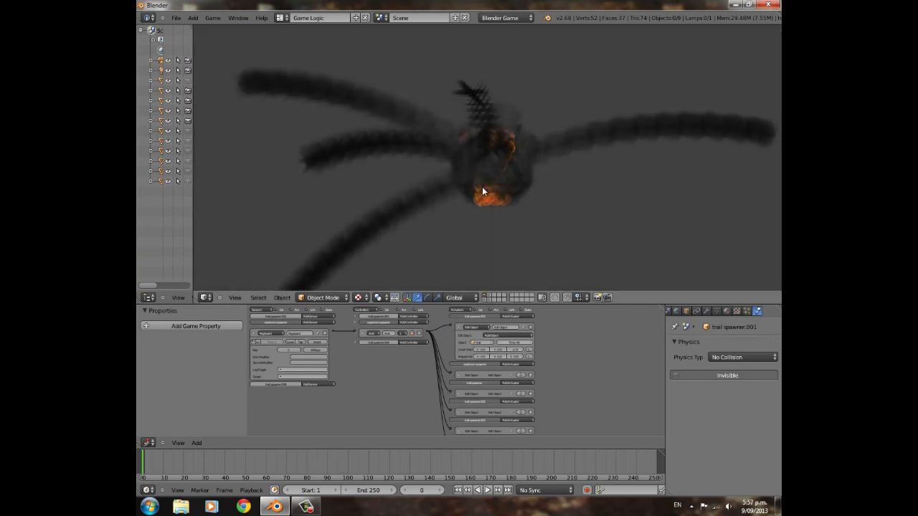
pyautogui.press('Escape')
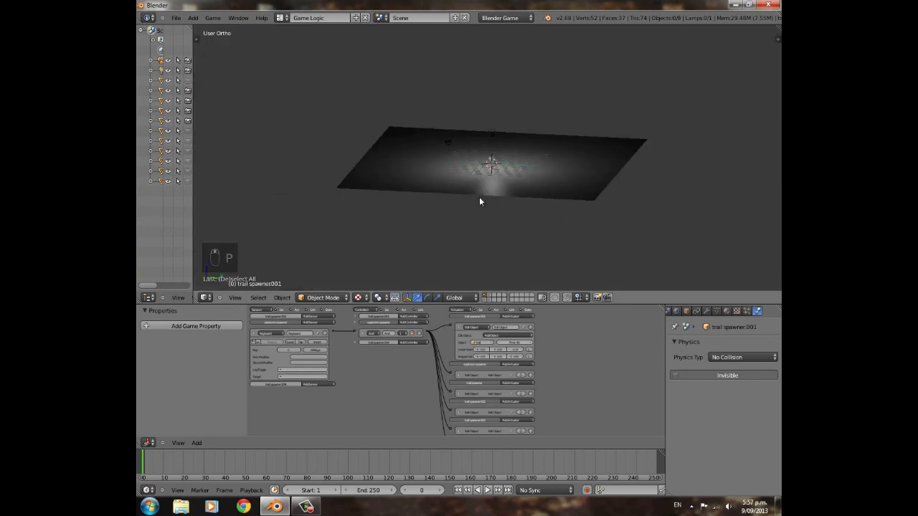
pyautogui.press('Escape')
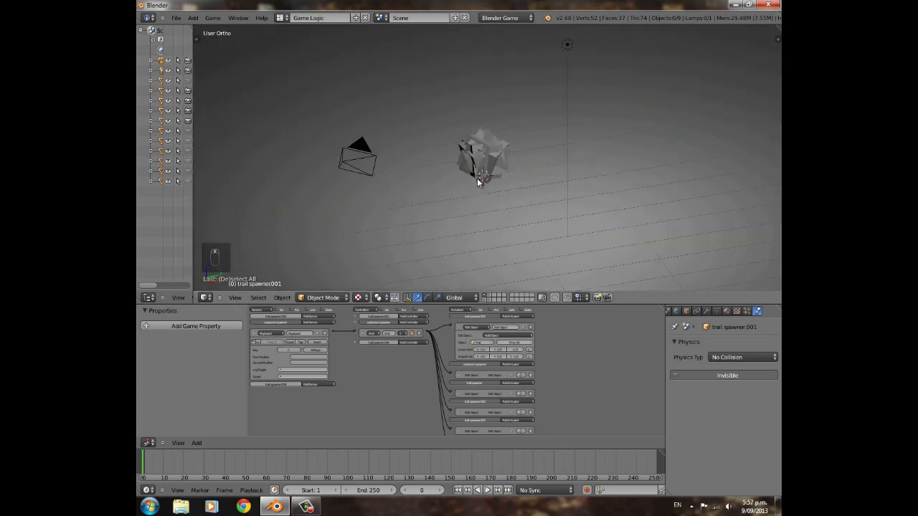
pyautogui.scroll(4, 478, 180)
pyautogui.moveTo(525, 200); pyautogui.dragTo(501, 185, button='middle')
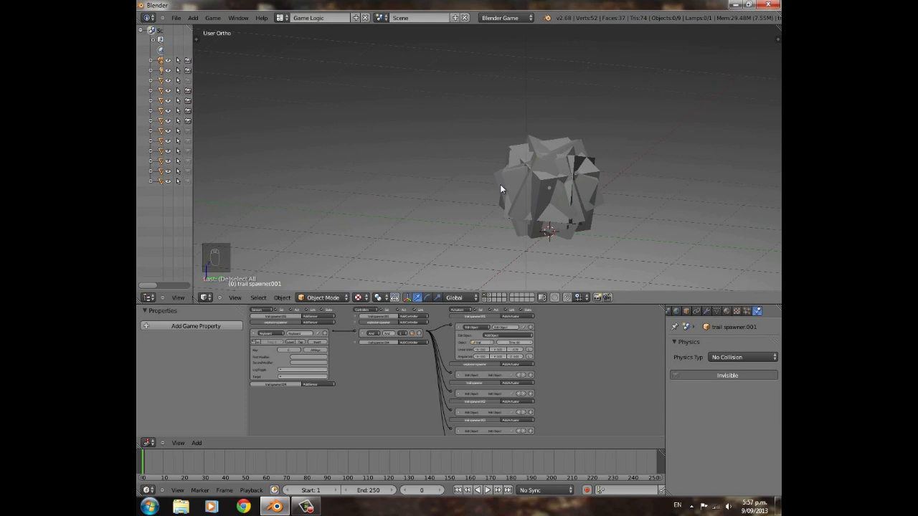
pyautogui.press('p')
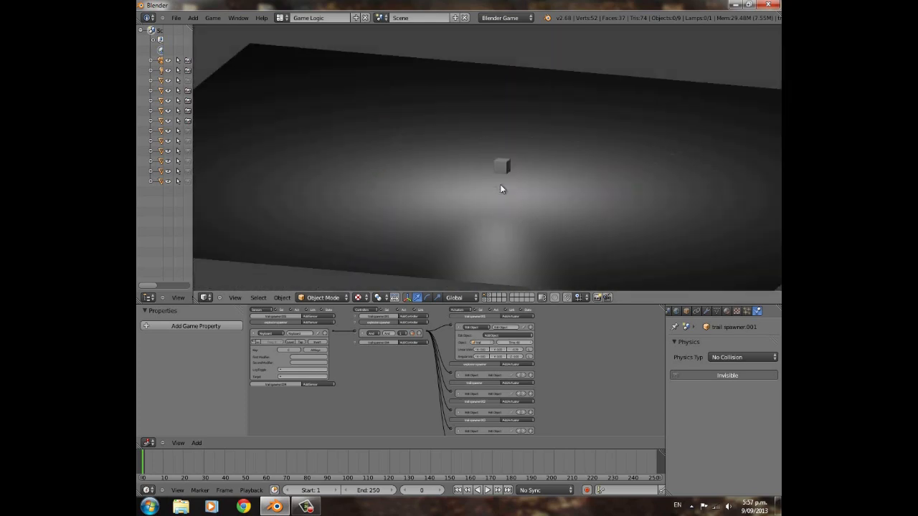
pyautogui.press('Escape')
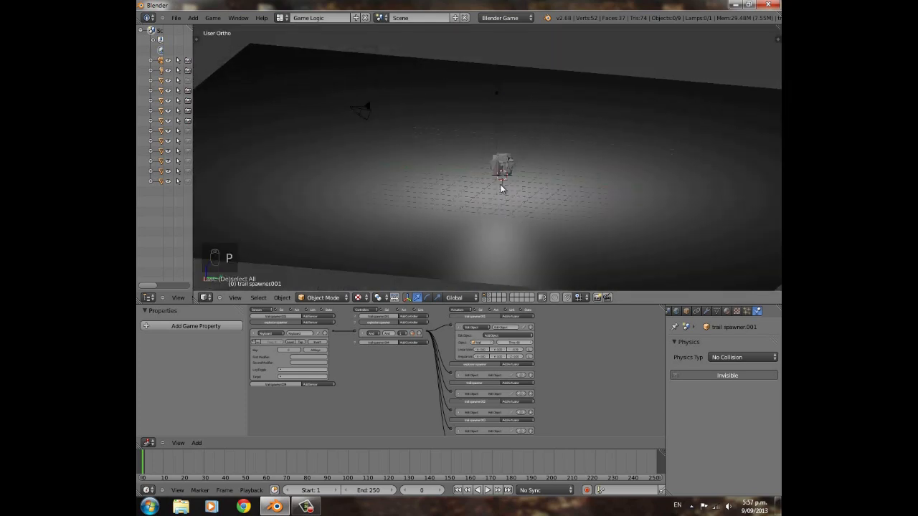
pyautogui.moveTo(502, 188); pyautogui.dragTo(481, 189, button='middle')
pyautogui.scroll(-2, 485, 190)
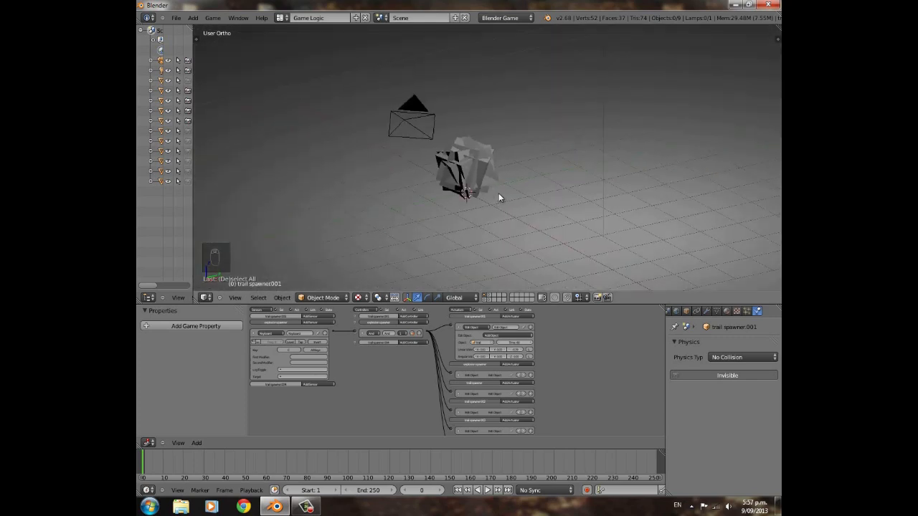
# Select several of the overlapping trail spawners in turn and examine their logic links to the explosion spawner's controller.
pyautogui.scroll(6, 498, 193)
pyautogui.rightClick(467, 156)
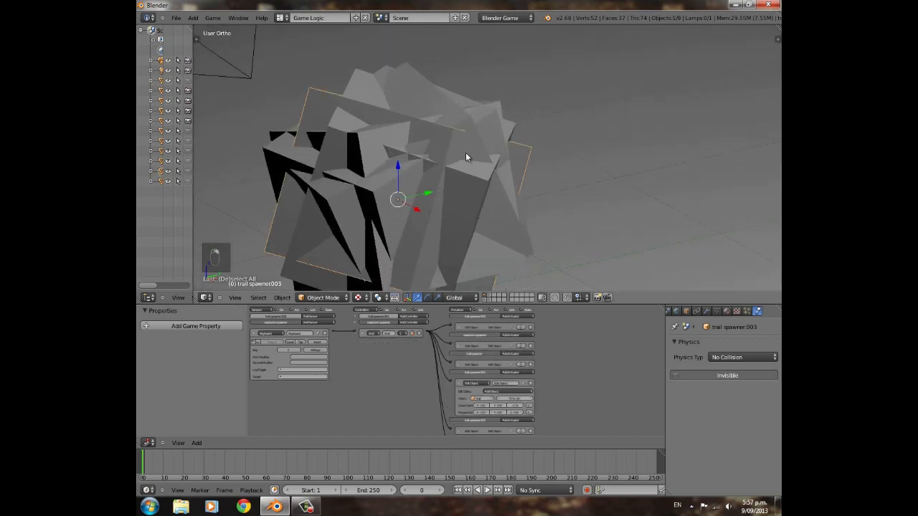
pyautogui.scroll(3, 471, 404)
pyautogui.moveTo(471, 404); pyautogui.dragTo(529, 368, button='middle')
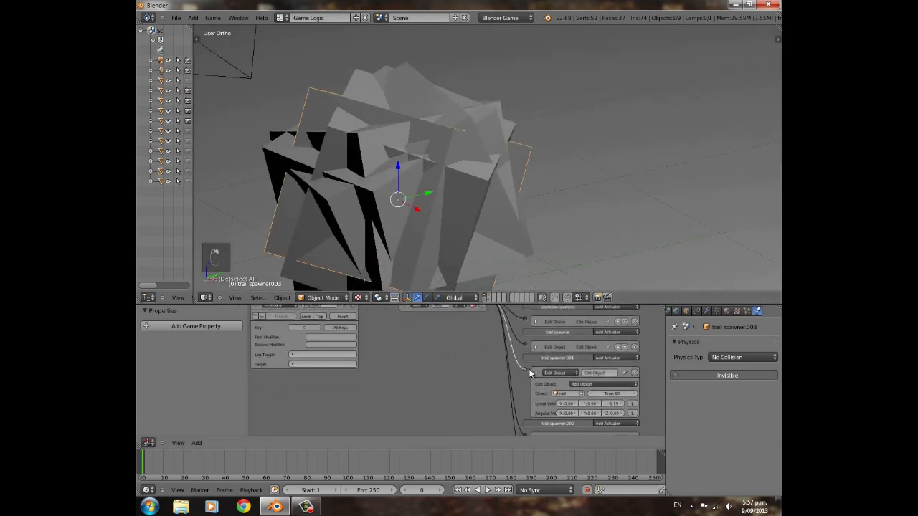
pyautogui.scroll(2, 447, 416)
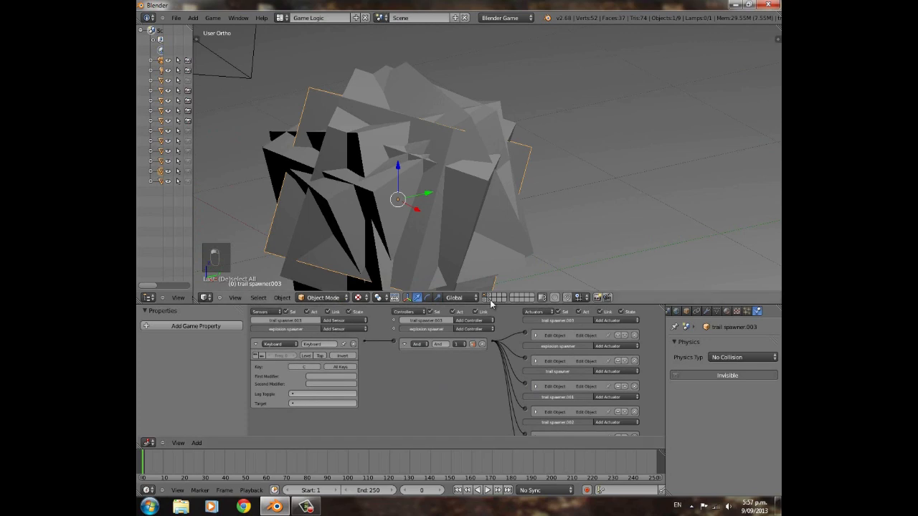
pyautogui.scroll(-4, 484, 206)
pyautogui.keyDown('shift'); pyautogui.moveTo(484, 209); pyautogui.dragTo(554, 185, button='middle'); pyautogui.keyUp('shift')
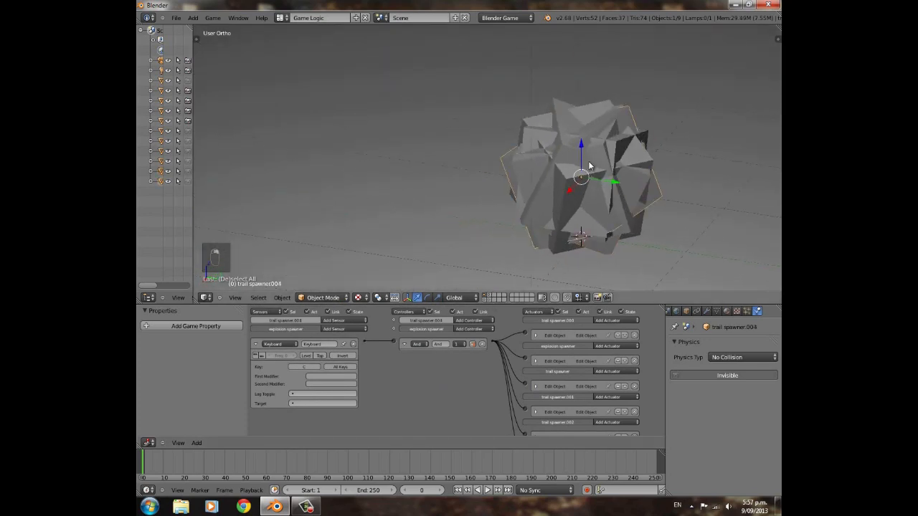
pyautogui.rightClick(596, 160)
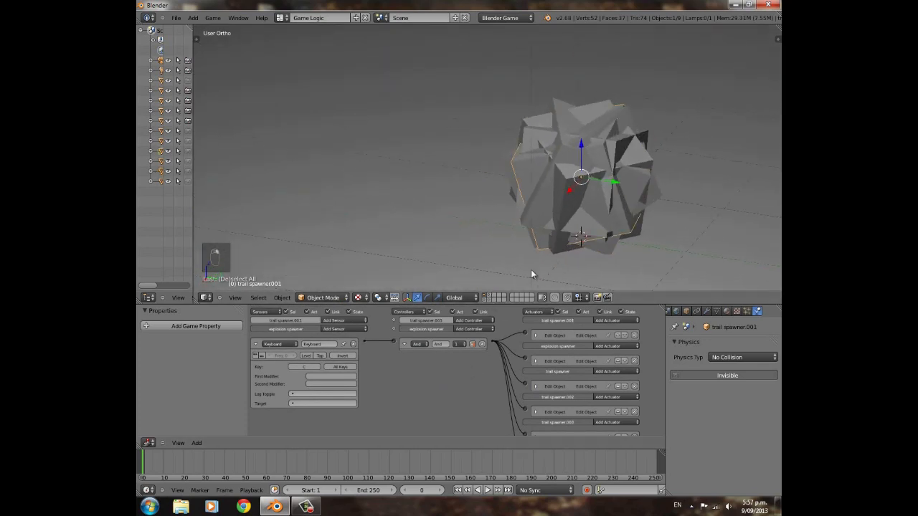
pyautogui.scroll(-8, 560, 213)
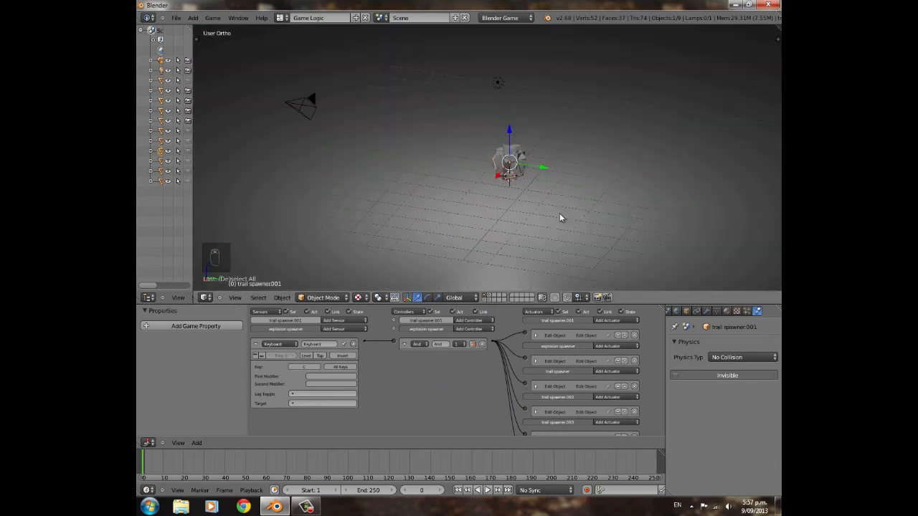
# Add a cube and move it about 4.8 units along the X axis, away from the spawners.
pyautogui.hotkey('shift', 'a')
pyautogui.click(606, 215)
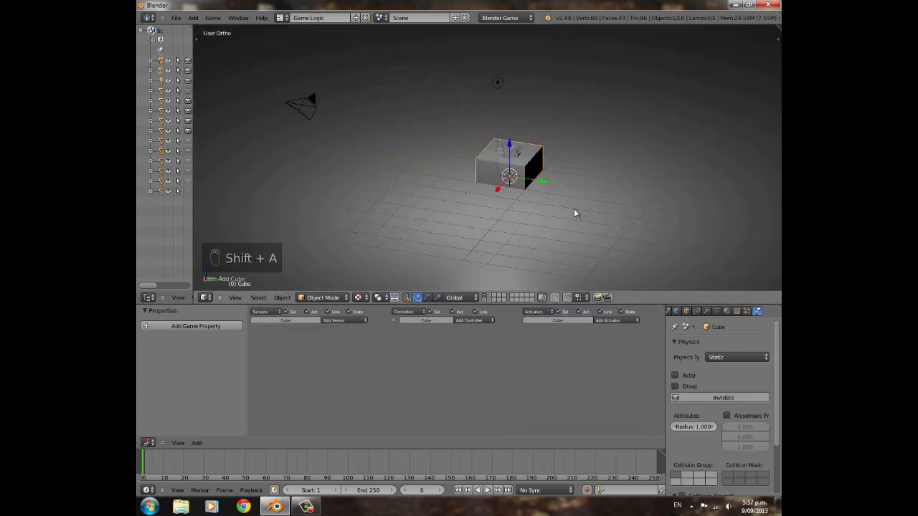
pyautogui.moveTo(498, 189); pyautogui.dragTo(454, 237)
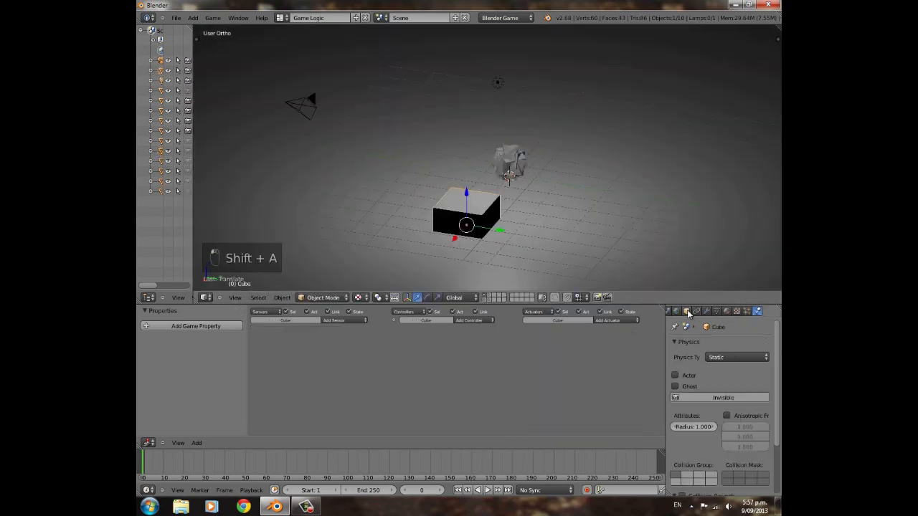
# Rename the new cube as rubble.
pyautogui.click(686, 311)
pyautogui.click(706, 341)
pyautogui.write('rubble')
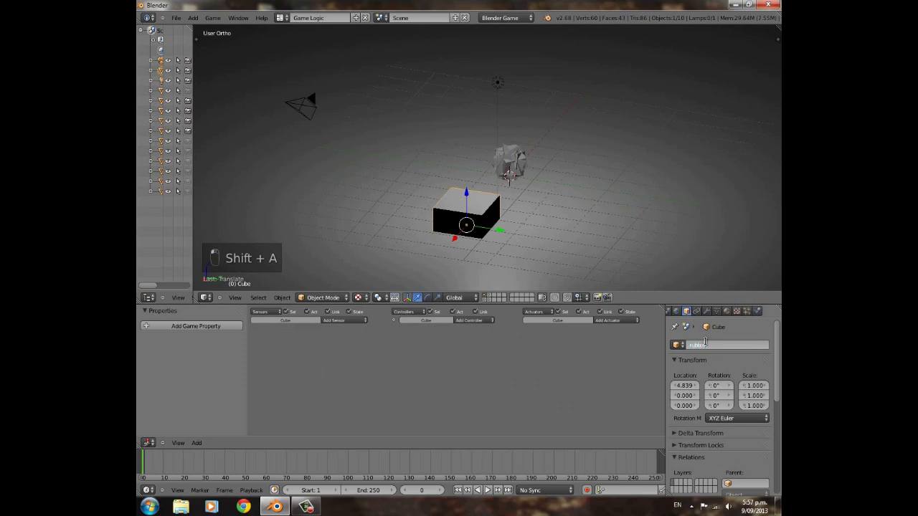
pyautogui.write(';e')
pyautogui.press('Return')
pyautogui.click(706, 342)
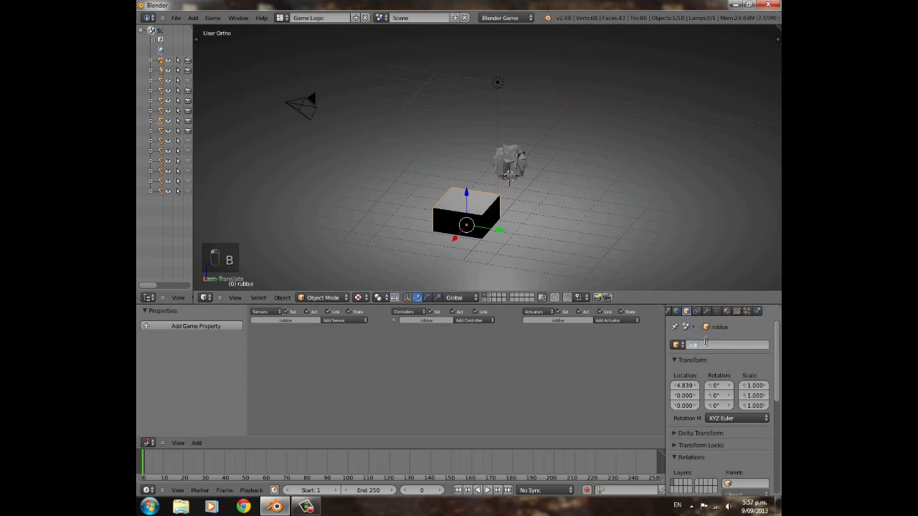
pyautogui.write('rubble')
pyautogui.press('Return')
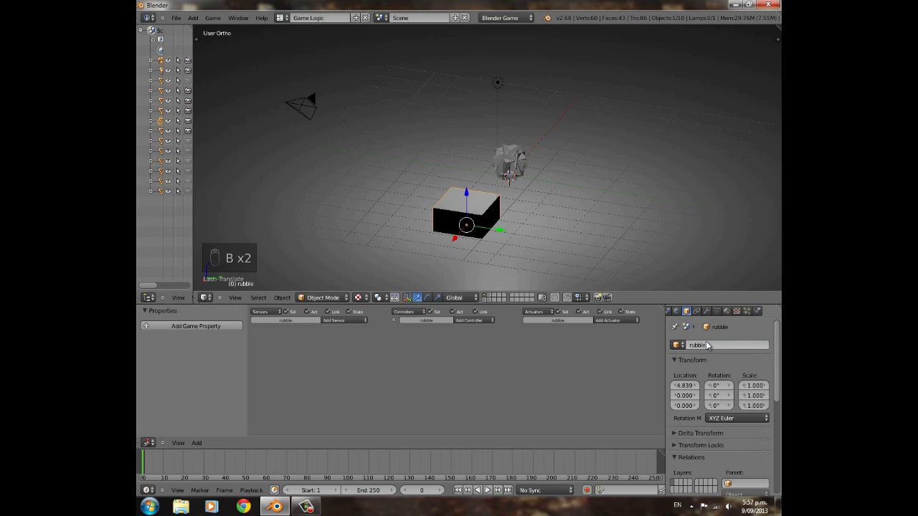
# Raise the rubble cube along the Z axis and give it a new material.
pyautogui.scroll(-6, 700, 431)
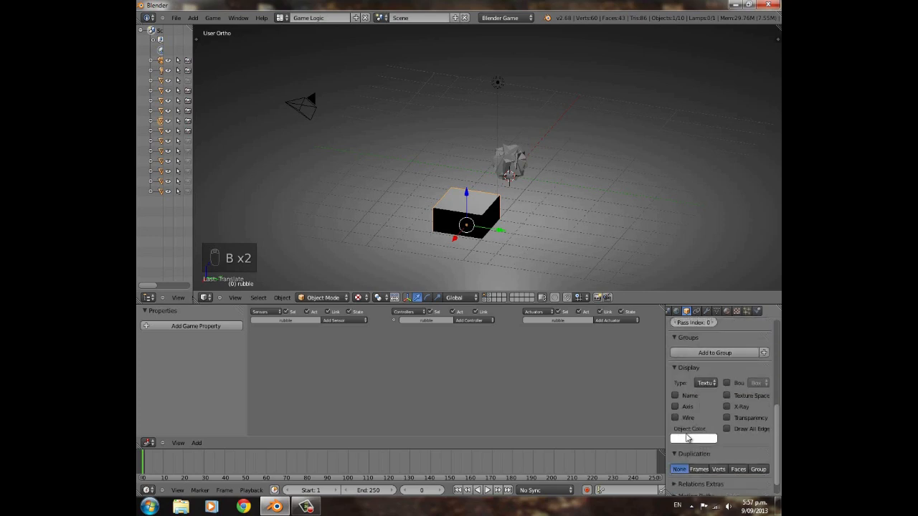
pyautogui.moveTo(464, 195); pyautogui.dragTo(466, 156)
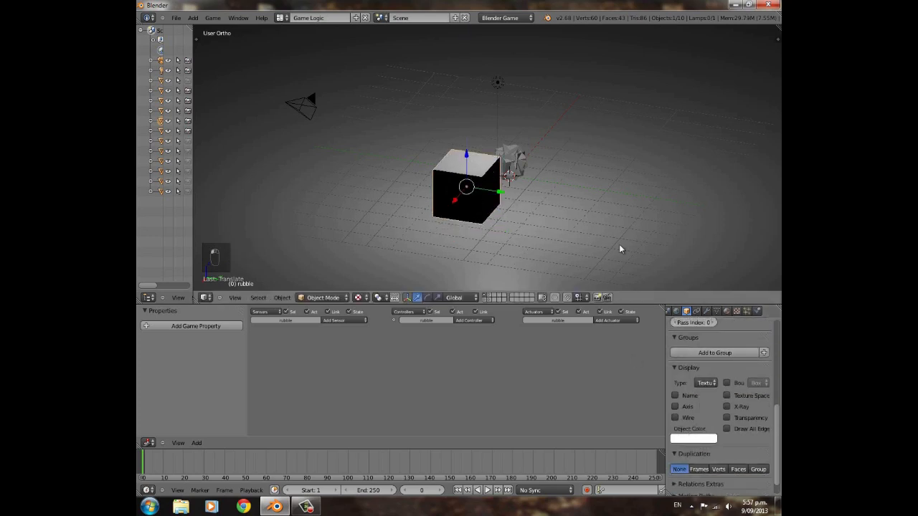
pyautogui.click(726, 311)
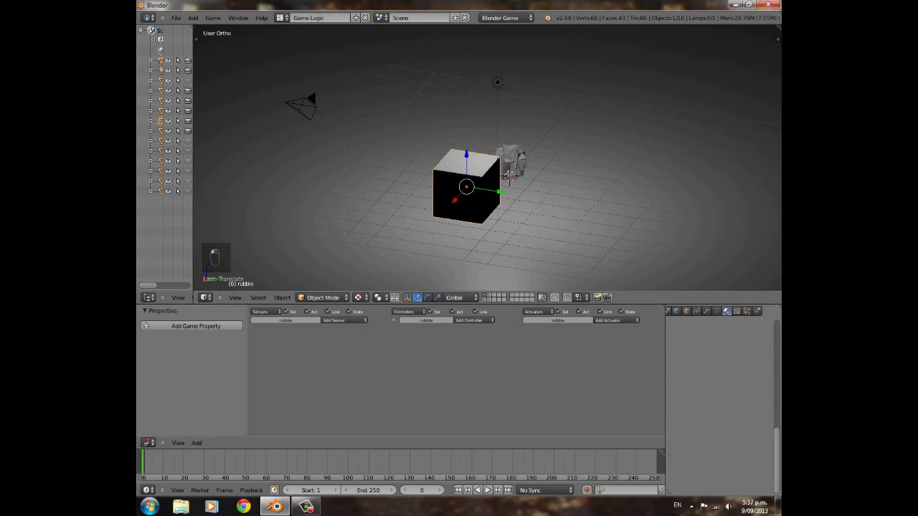
pyautogui.click(722, 370)
pyautogui.scroll(-4, 694, 422)
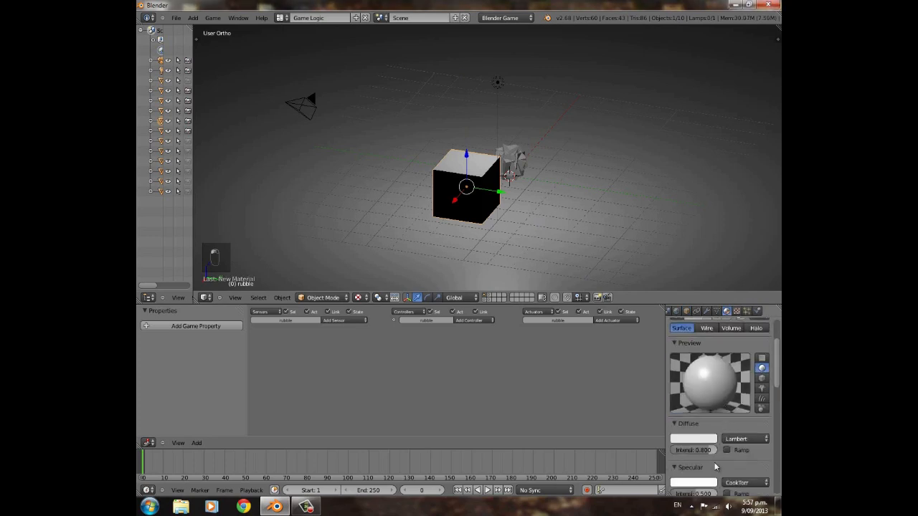
pyautogui.scroll(-5, 678, 416)
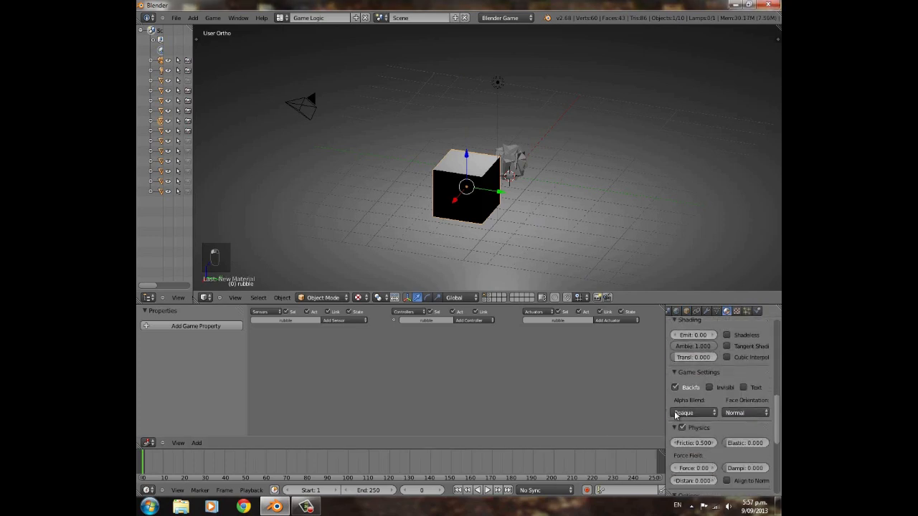
pyautogui.scroll(-6, 686, 407)
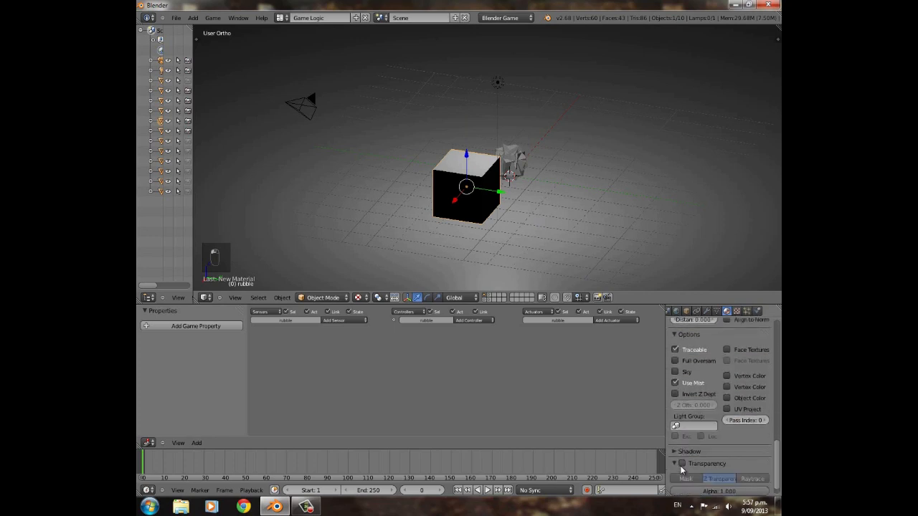
# Add a new image texture to the rubble cube's material and set its mapping coordinates to UV.
pyautogui.click(737, 311)
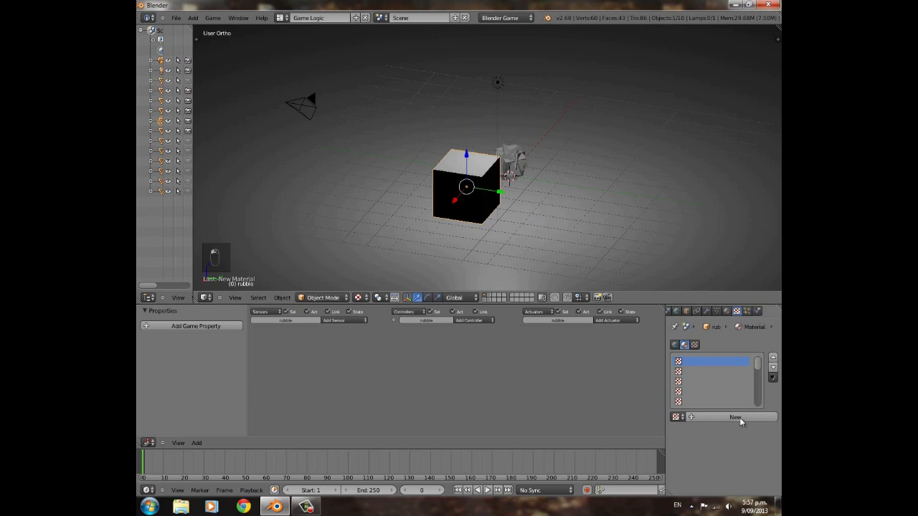
pyautogui.click(741, 422)
pyautogui.click(731, 430)
pyautogui.click(710, 359)
pyautogui.scroll(-2, 732, 456)
pyautogui.scroll(-5, 732, 456)
pyautogui.click(735, 471)
pyautogui.click(739, 428)
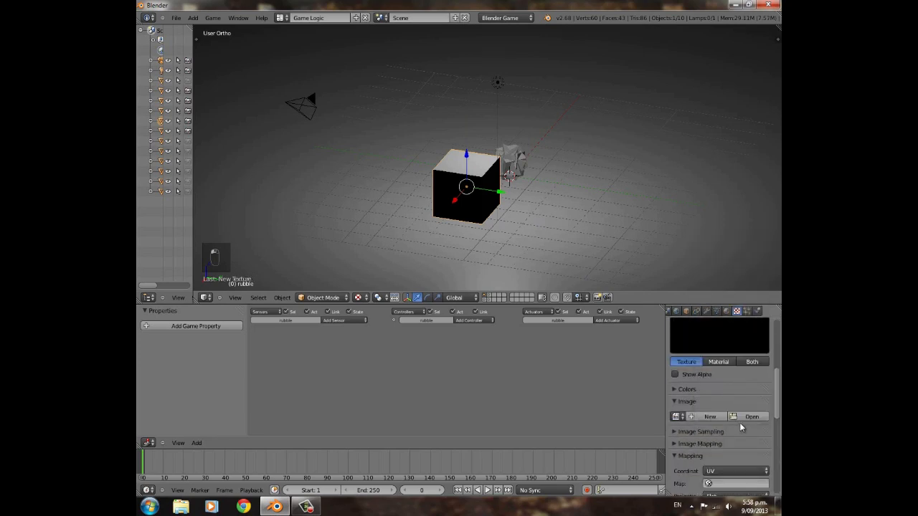
# Load ConcreteBare0309_13_S (1).jpg from the Downloads folder as the rubble texture's image, browsing the files as thumbnails.
pyautogui.click(750, 417)
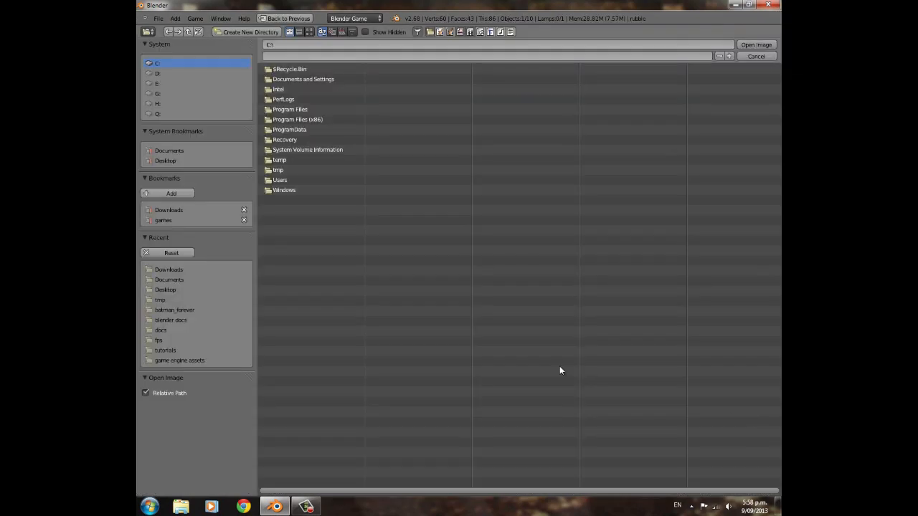
pyautogui.click(176, 209)
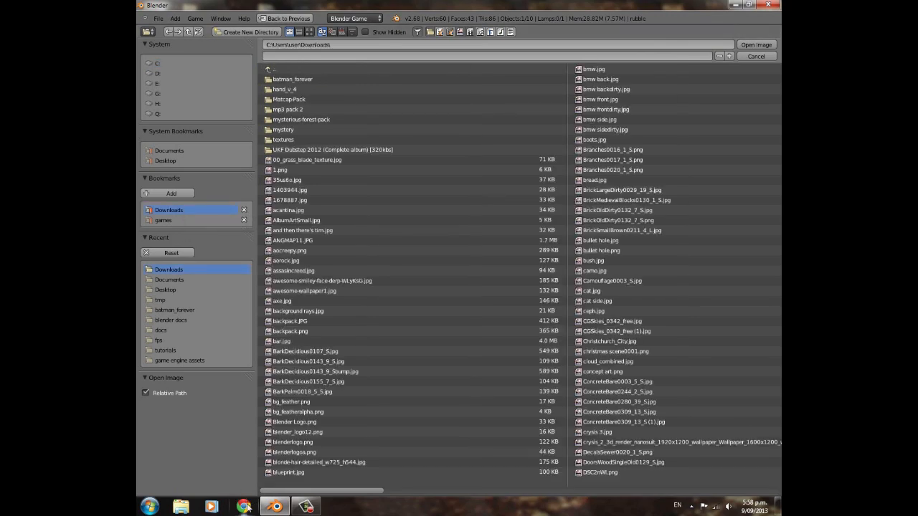
pyautogui.click(309, 31)
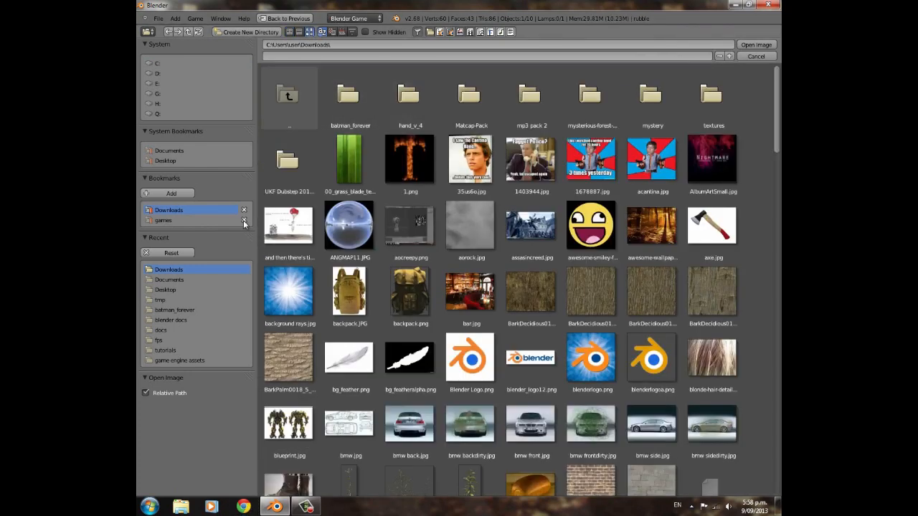
pyautogui.scroll(-4, 438, 279)
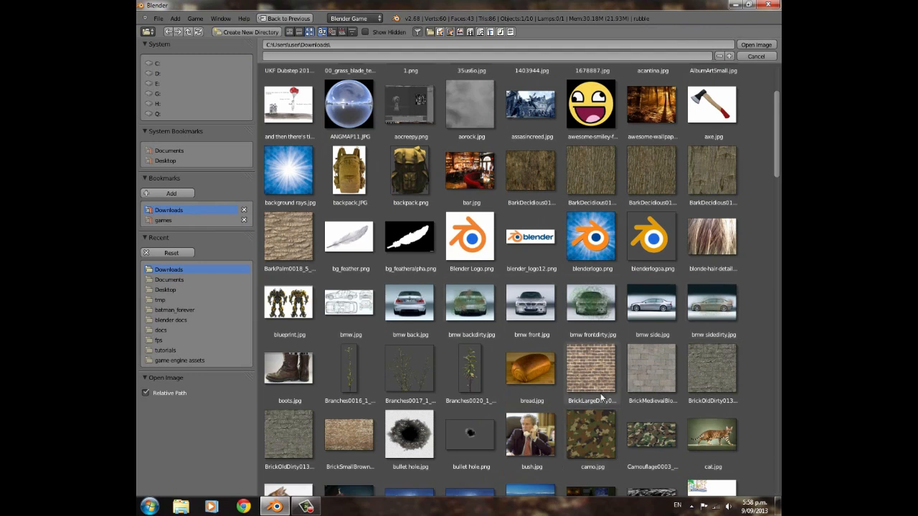
pyautogui.scroll(-6, 600, 379)
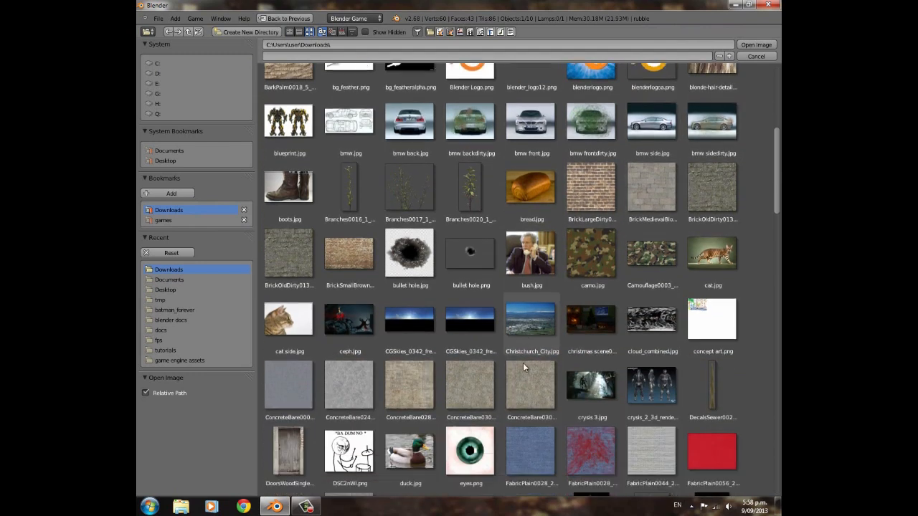
pyautogui.click(531, 351)
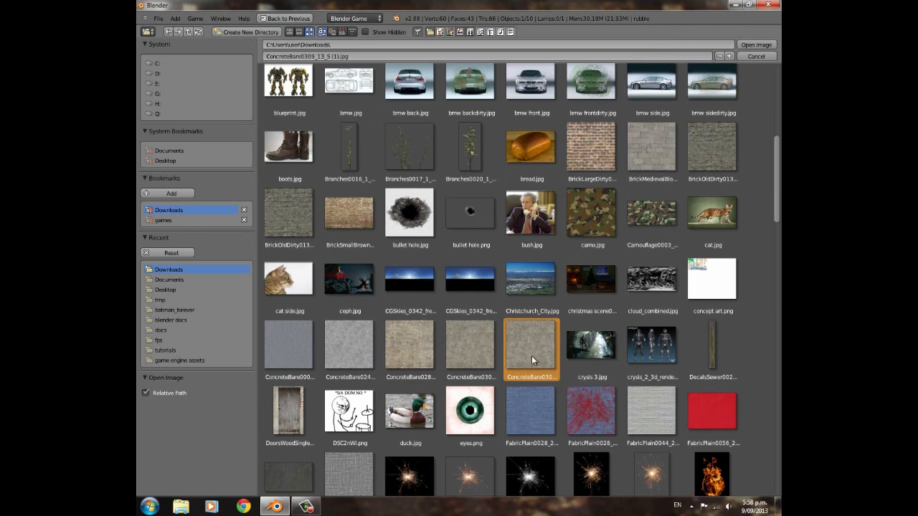
pyautogui.click(762, 46)
pyautogui.scroll(4, 726, 357)
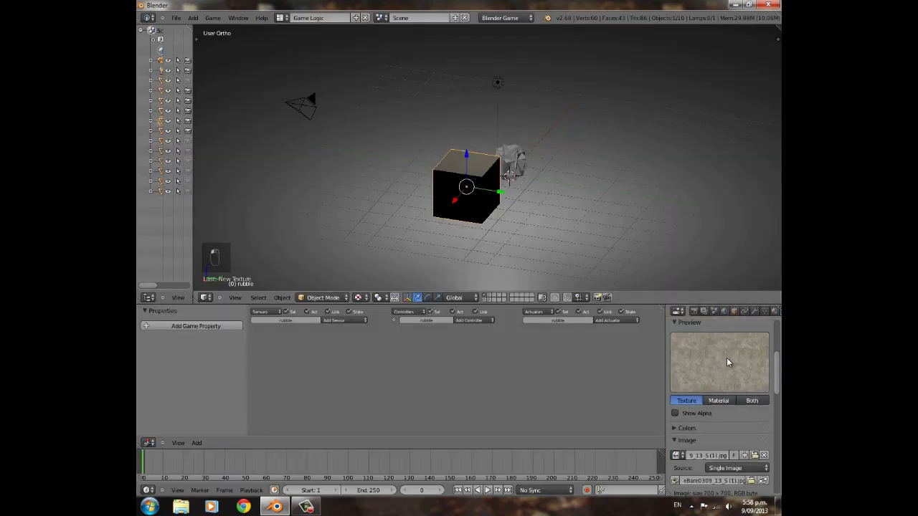
pyautogui.scroll(-10, 719, 424)
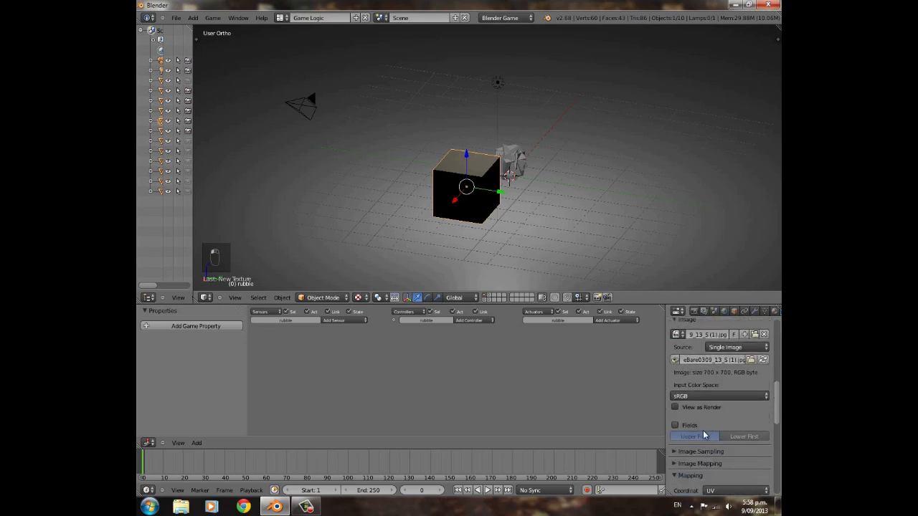
pyautogui.scroll(-3, 703, 435)
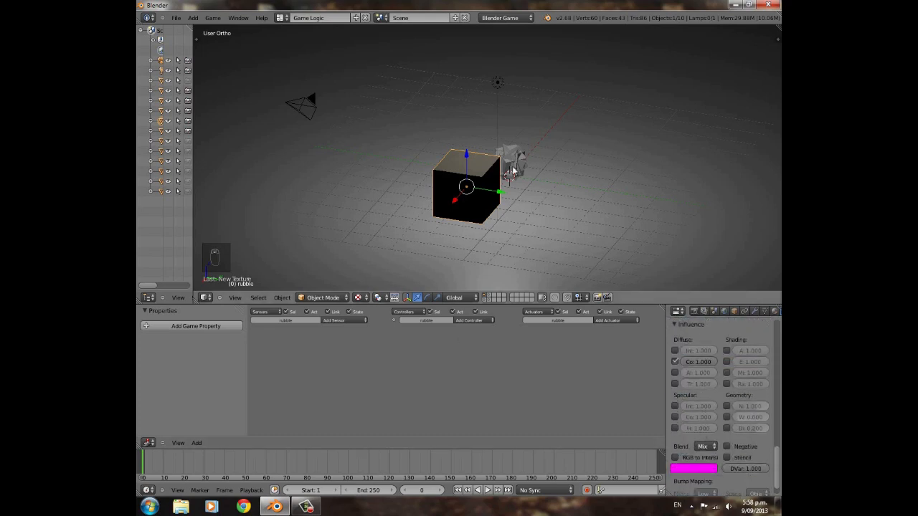
# Unwrap the whole rubble cube with Cube Projection in Edit Mode, then return to Object Mode.
pyautogui.scroll(8, 586, 203)
pyautogui.keyDown('shift'); pyautogui.moveTo(352, 162); pyautogui.dragTo(761, 190, button='middle'); pyautogui.keyUp('shift')
pyautogui.scroll(7, 773, 395)
pyautogui.scroll(8, 738, 392)
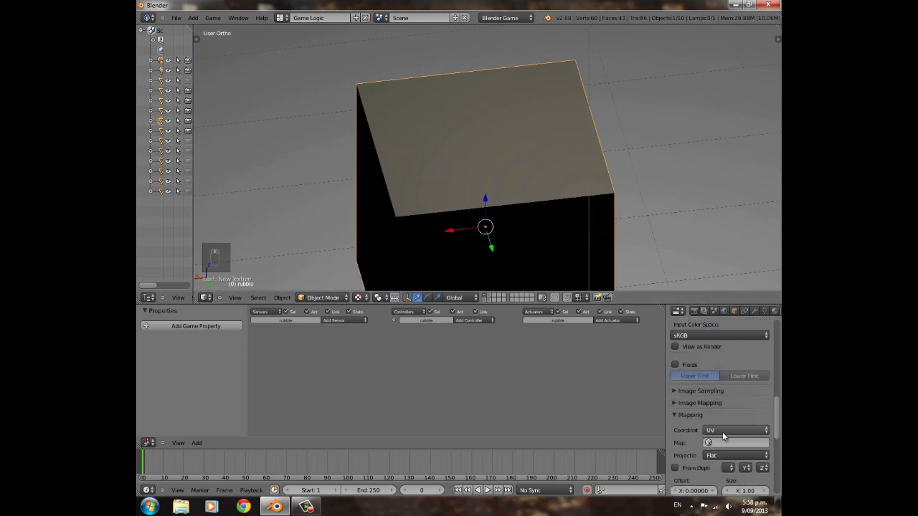
pyautogui.scroll(-3, 566, 276)
pyautogui.press('Tab')
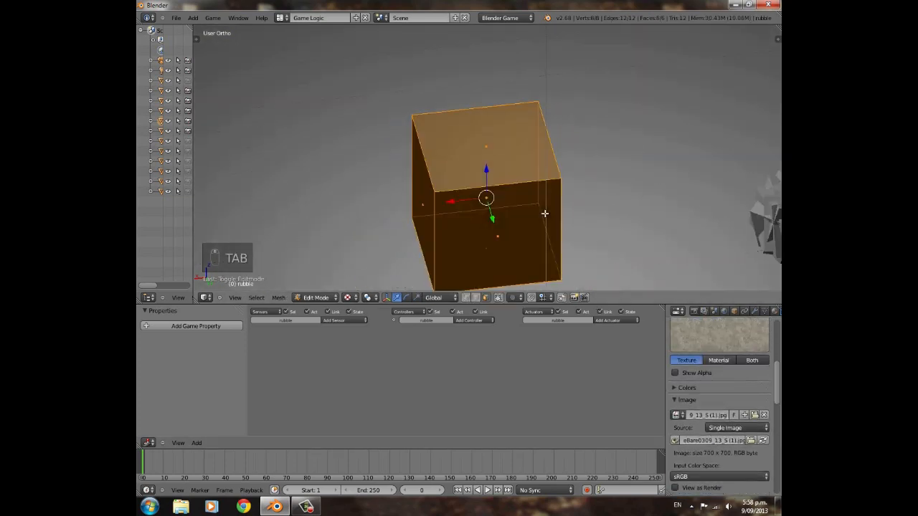
pyautogui.press('u')
pyautogui.click(514, 194)
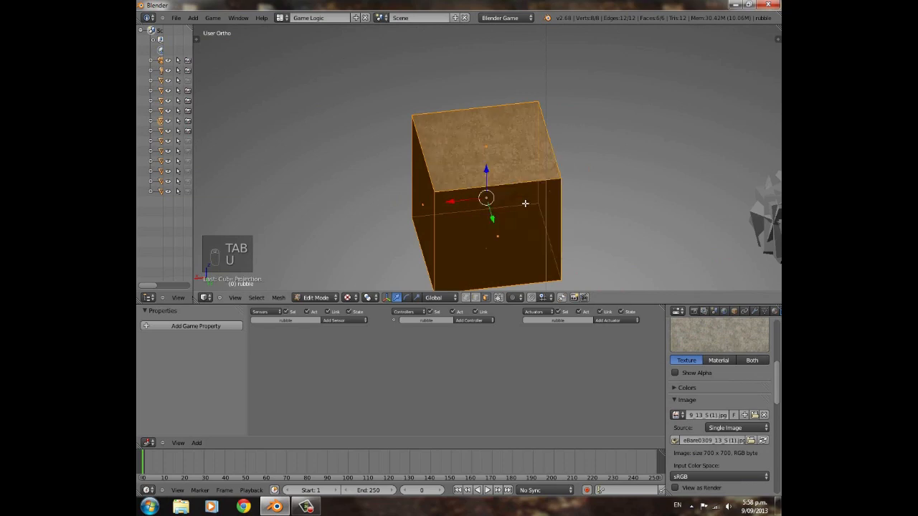
pyautogui.press('Tab')
# Try rotating the rubble cube about the global Y axis and undo the rotation.
pyautogui.scroll(2, 547, 191)
pyautogui.scroll(-4, 502, 185)
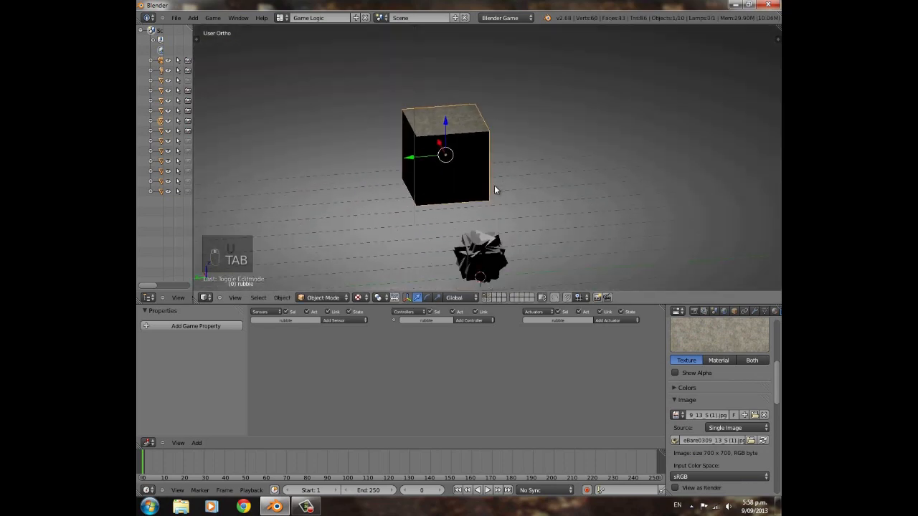
pyautogui.press('r')
pyautogui.press('y')
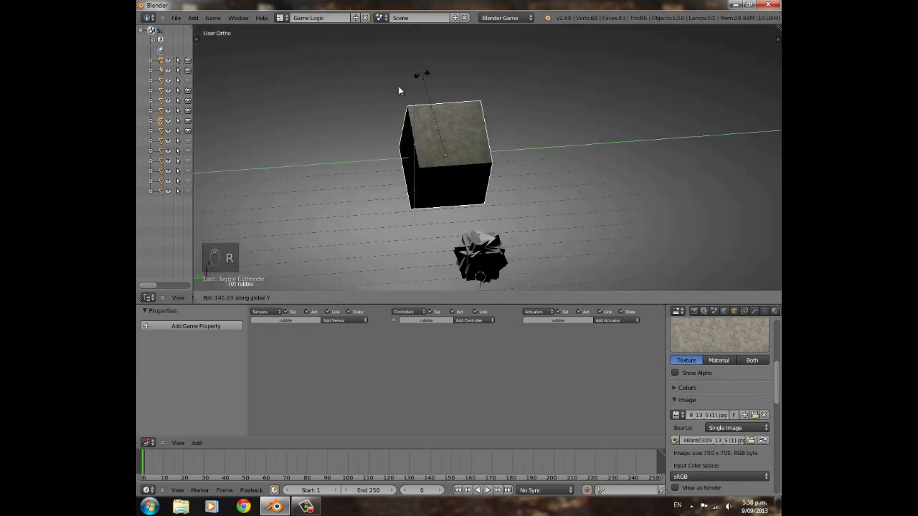
pyautogui.click(459, 109)
pyautogui.hotkey('ctrl', 'z')
# Display the 3D view's tool shelf and bring its Cell Fracture tool into reach.
pyautogui.scroll(2, 443, 179)
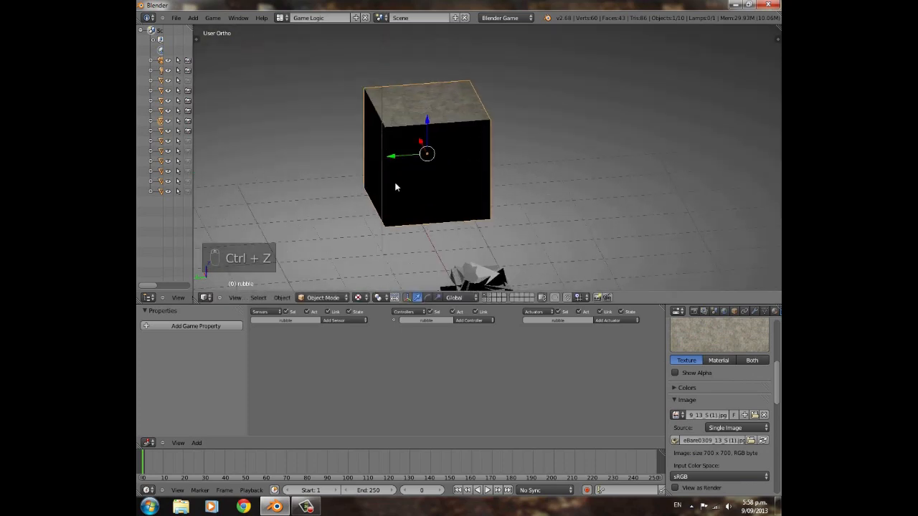
pyautogui.scroll(-2, 442, 180)
pyautogui.moveTo(442, 180); pyautogui.dragTo(490, 196, button='middle')
pyautogui.scroll(2, 458, 207)
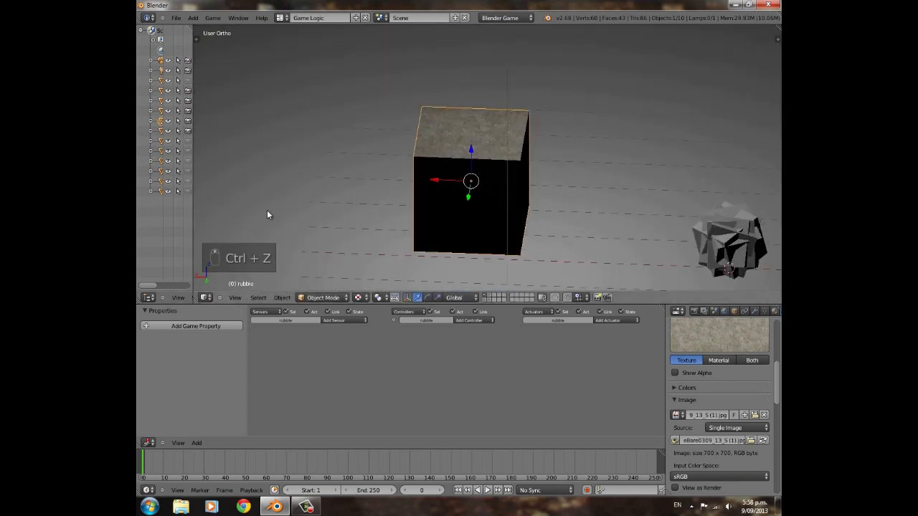
pyautogui.press('t')
pyautogui.scroll(-5, 230, 208)
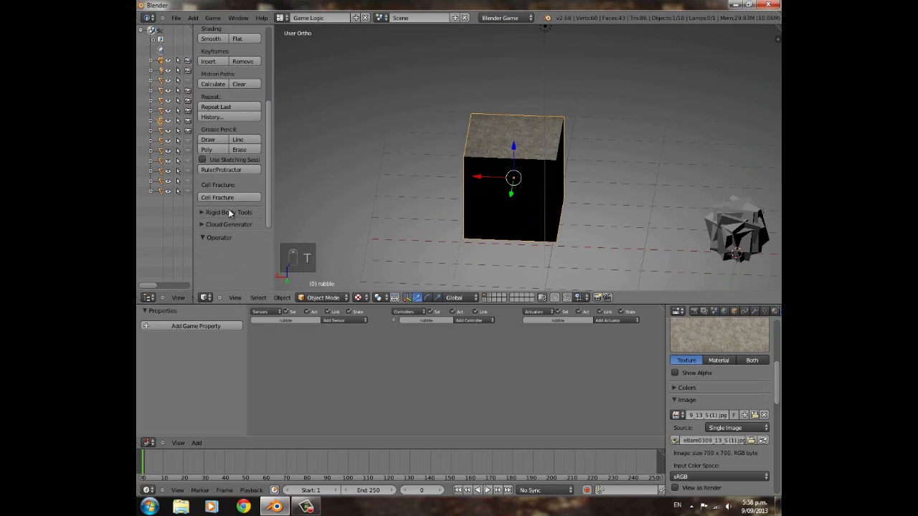
# Search the add-ons in the user preferences for "frac" to check that Cell Fracture is enabled, and close the preferences.
pyautogui.click(178, 17)
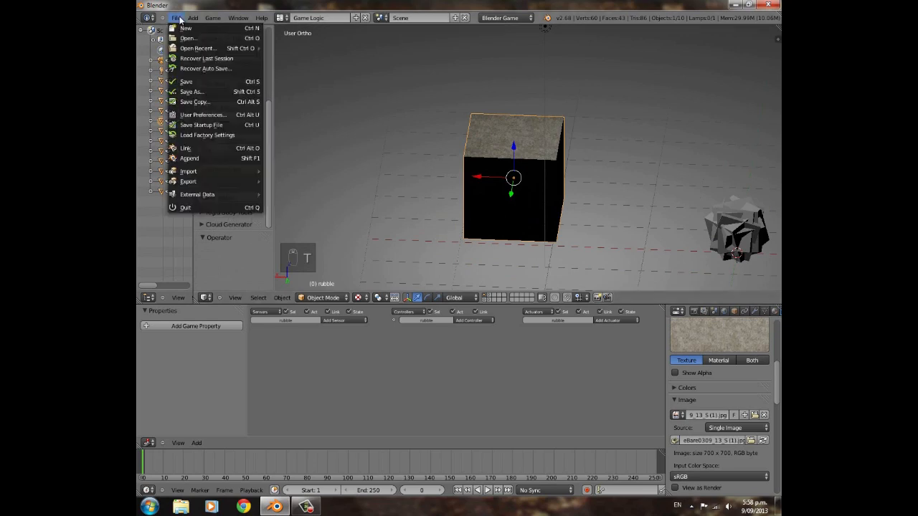
pyautogui.click(203, 116)
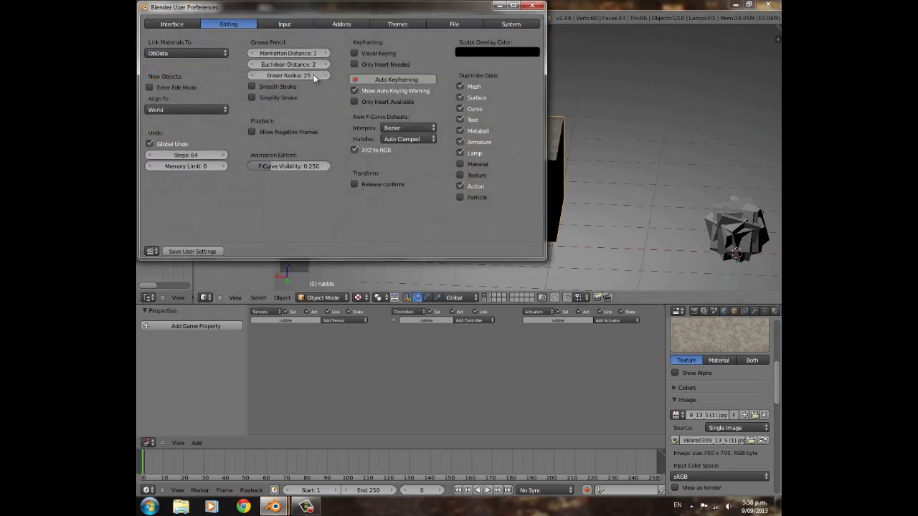
pyautogui.click(315, 26)
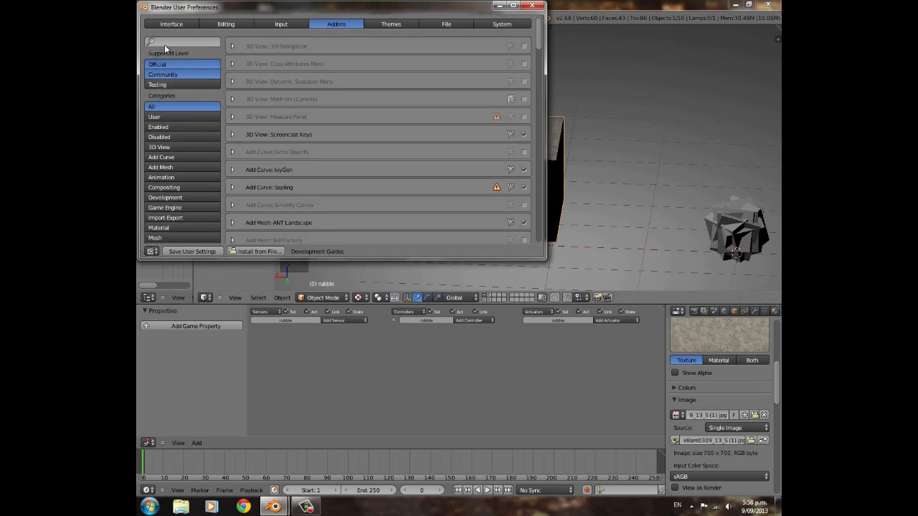
pyautogui.write('frac')
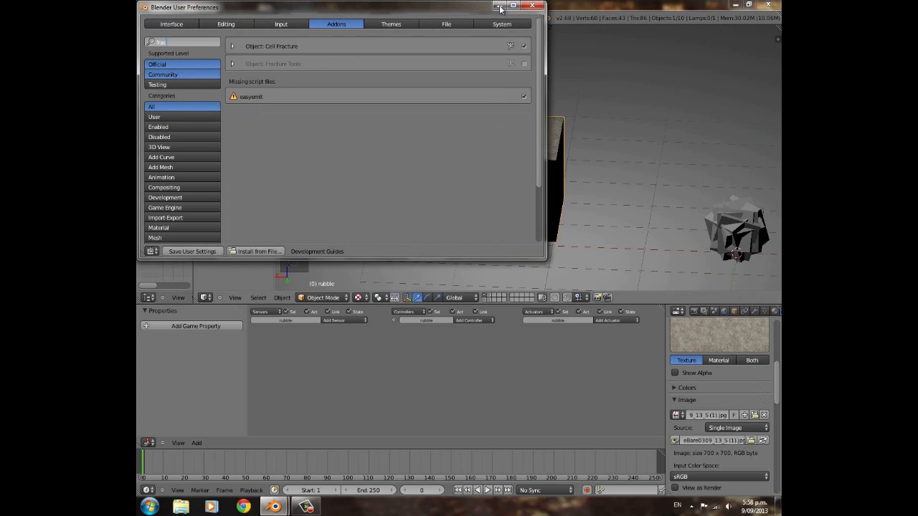
pyautogui.click(531, 5)
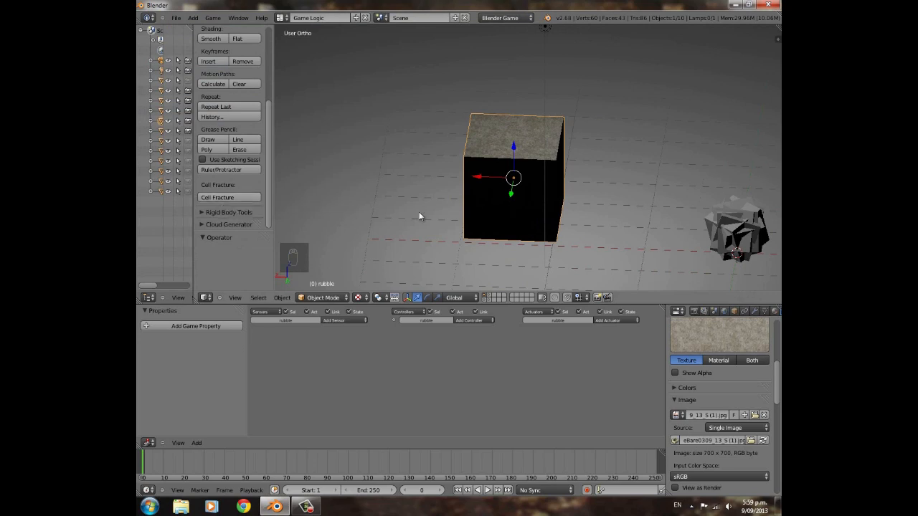
# Start Cell Fracture on the rubble cube with source limit 1318, noise 1.00 and only Own Verts as point source.
pyautogui.click(226, 198)
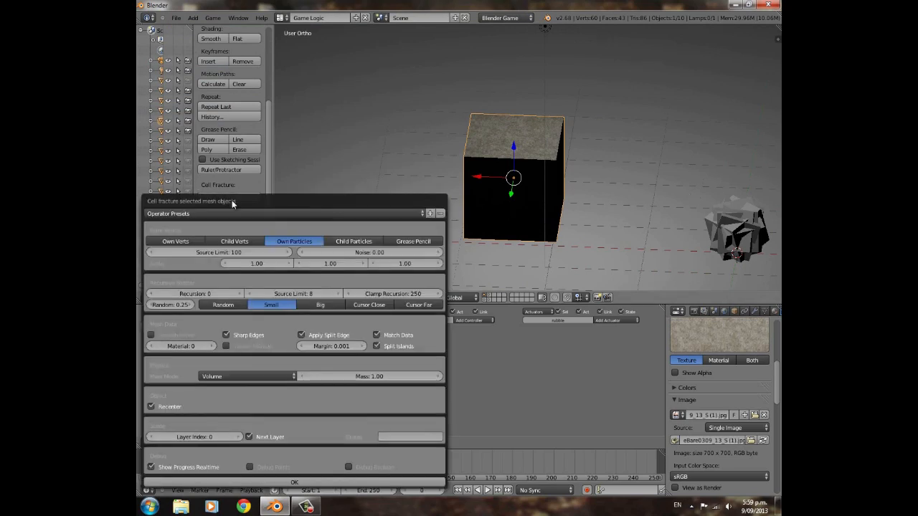
pyautogui.moveTo(212, 252); pyautogui.dragTo(777, 228)
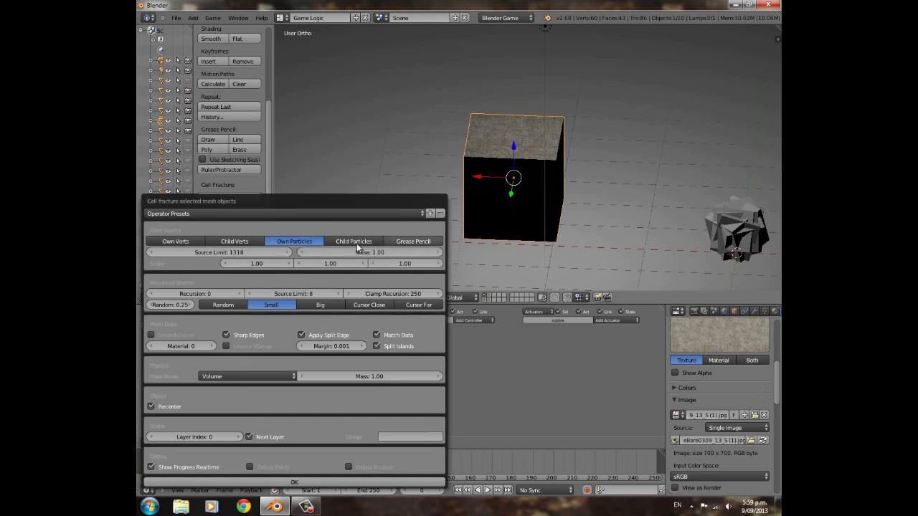
pyautogui.keyDown('shift'); pyautogui.click(175, 242); pyautogui.keyUp('shift')
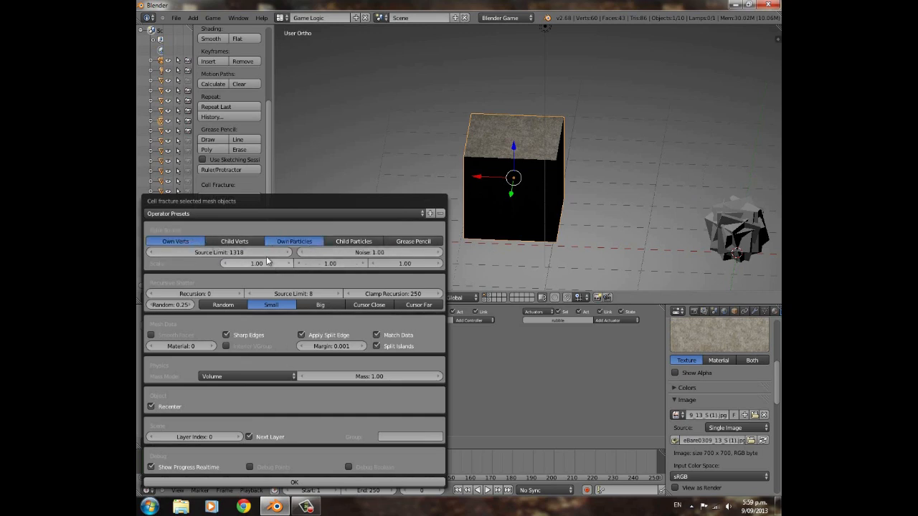
pyautogui.click(176, 242)
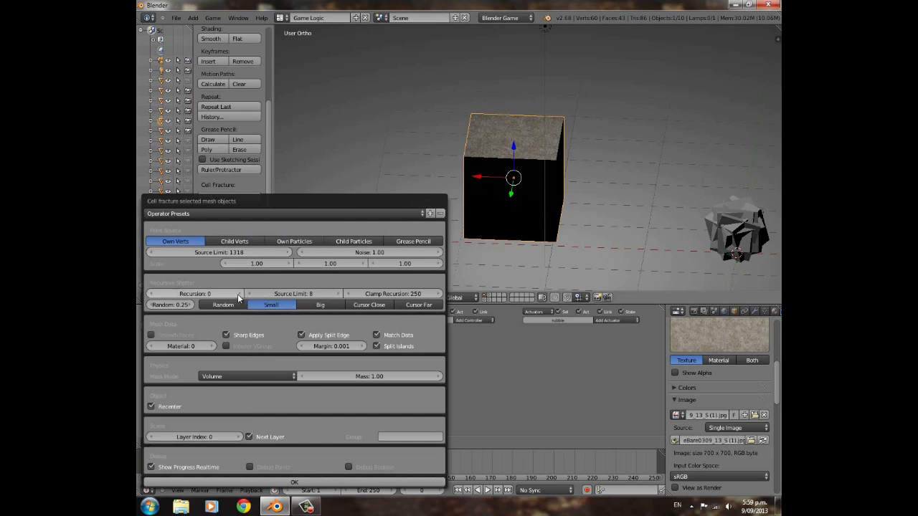
# Set the recursive shatter's random factor to 0.32 with Random selection, adjust the margin, and run the fracture.
pyautogui.moveTo(188, 304); pyautogui.dragTo(215, 309)
pyautogui.click(217, 307)
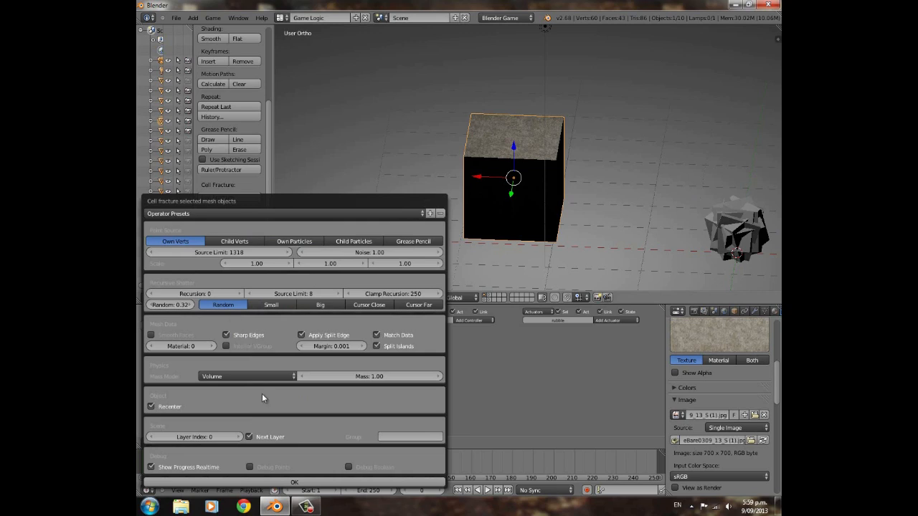
pyautogui.moveTo(349, 343); pyautogui.dragTo(207, 371)
pyautogui.moveTo(340, 349); pyautogui.dragTo(349, 344)
pyautogui.click(323, 484)
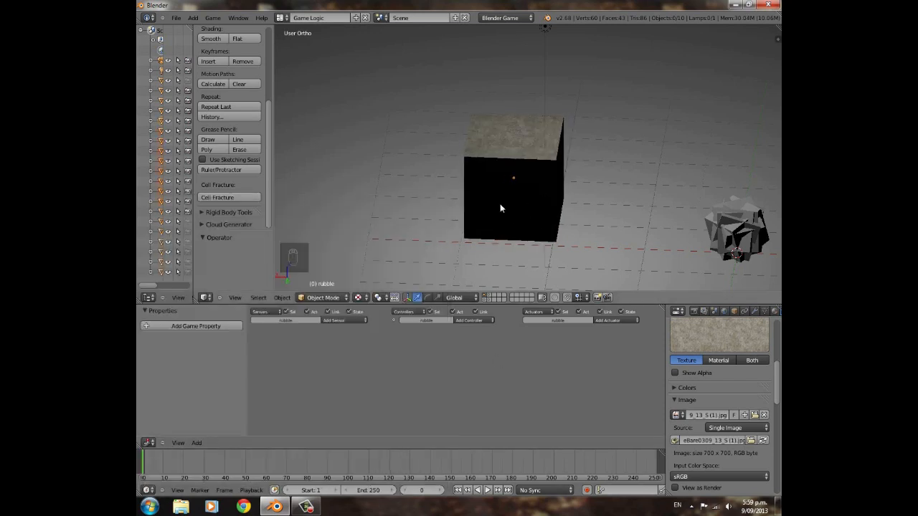
# Show layer 2 and move the fractured rubble cells along the X axis by -6.577 and a further -2.595.
pyautogui.click(491, 297)
pyautogui.moveTo(529, 166); pyautogui.dragTo(481, 131, button='middle')
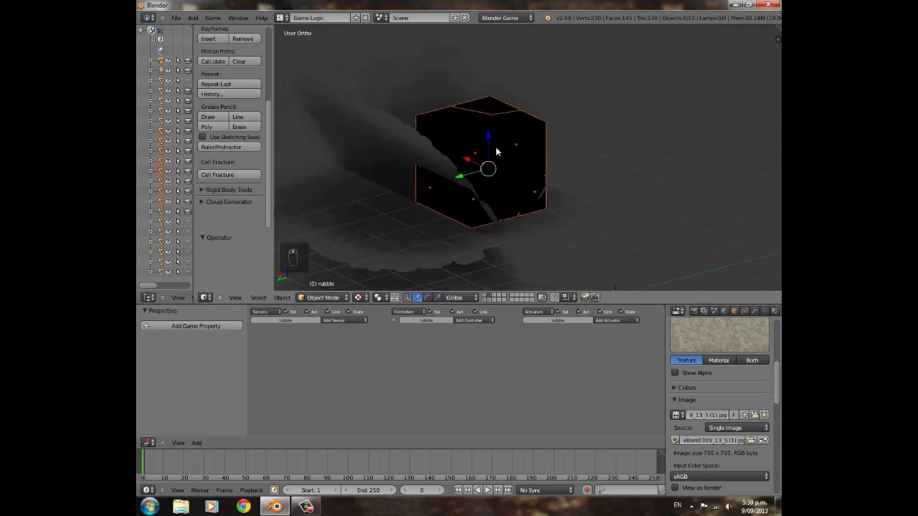
pyautogui.press('m')
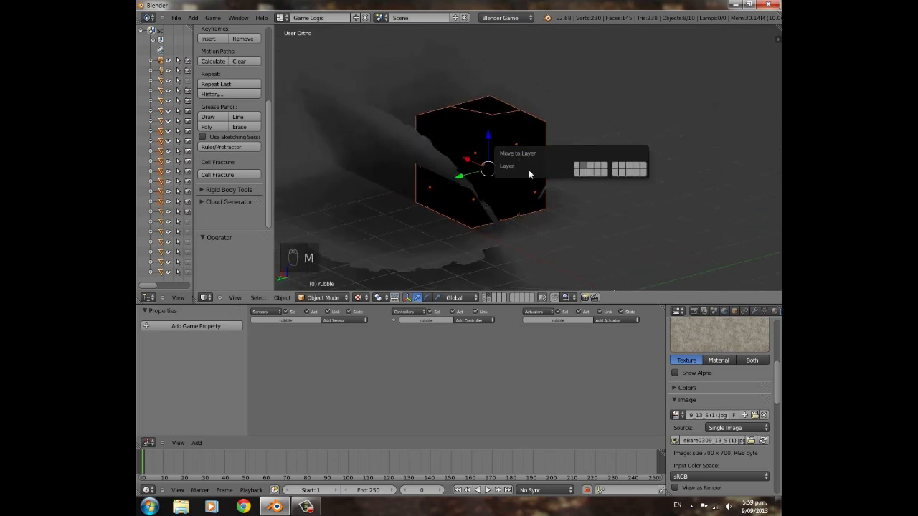
pyautogui.moveTo(466, 156); pyautogui.dragTo(638, 237)
pyautogui.scroll(-6, 639, 238)
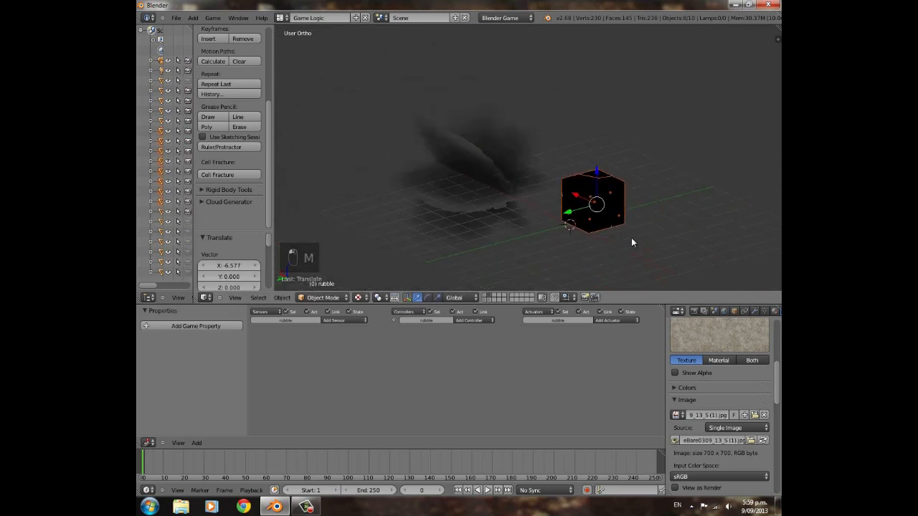
pyautogui.moveTo(554, 183); pyautogui.dragTo(582, 195)
pyautogui.scroll(5, 524, 316)
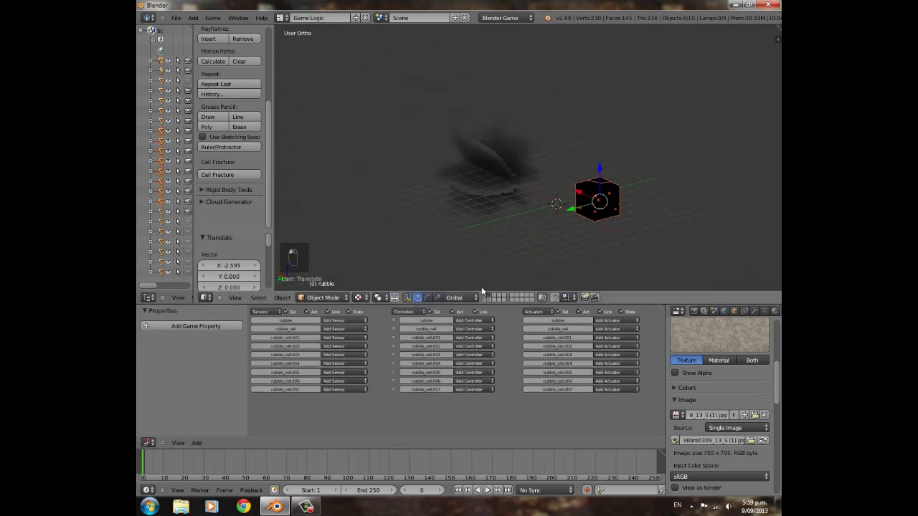
# Cycle through the overlapping fractured pieces and select rubble_cell.002 alone.
pyautogui.scroll(4, 636, 240)
pyautogui.keyDown('shift'); pyautogui.moveTo(645, 237); pyautogui.dragTo(549, 149, button='middle'); pyautogui.keyUp('shift')
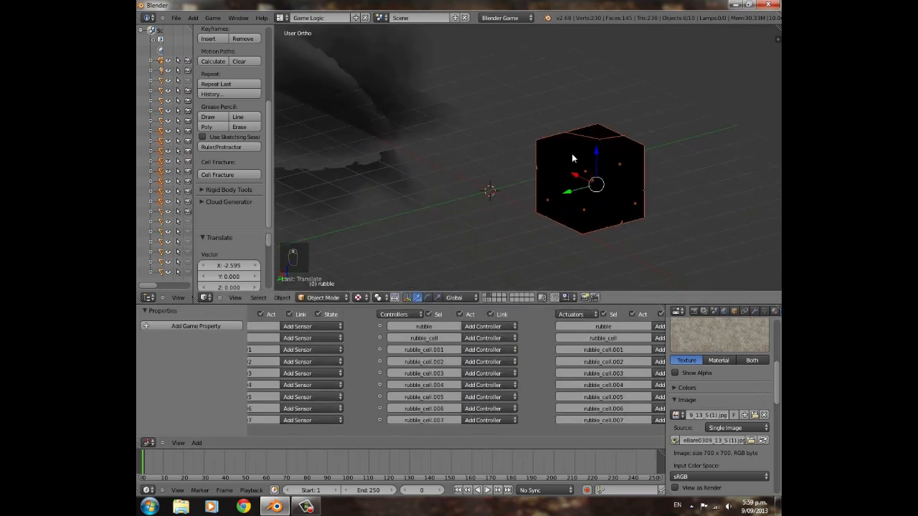
pyautogui.rightClick(584, 159)
pyautogui.rightClick(599, 157)
pyautogui.rightClick(599, 174)
pyautogui.rightClick(598, 175)
pyautogui.rightClick(598, 176)
pyautogui.rightClick(598, 176)
pyautogui.rightClick(598, 176)
pyautogui.rightClick(598, 177)
pyautogui.rightClick(598, 177)
# In wireframe shading, box-select all the rubble cells and remove the neighbouring sphere from the selection.
pyautogui.press('z')
pyautogui.press('b')
pyautogui.moveTo(536, 128); pyautogui.dragTo(682, 256)
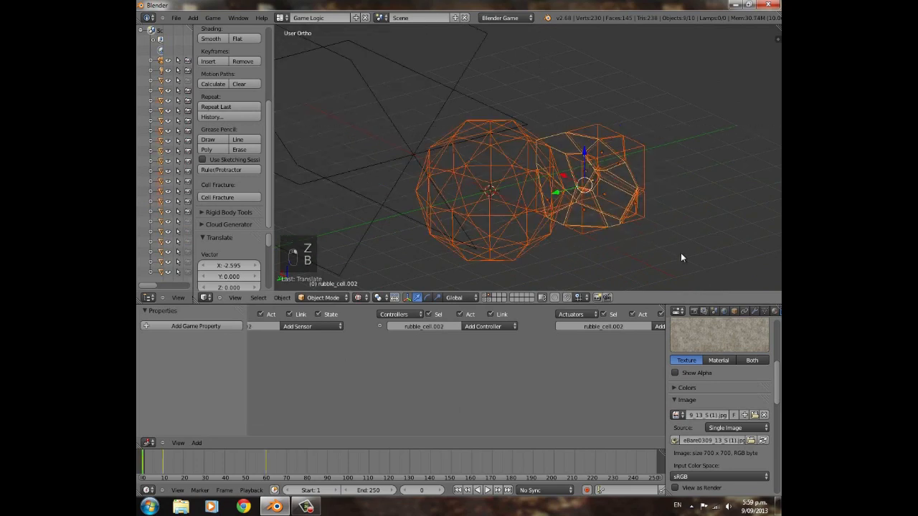
pyautogui.press('c')
pyautogui.middleClick(488, 191)
pyautogui.rightClick(487, 191)
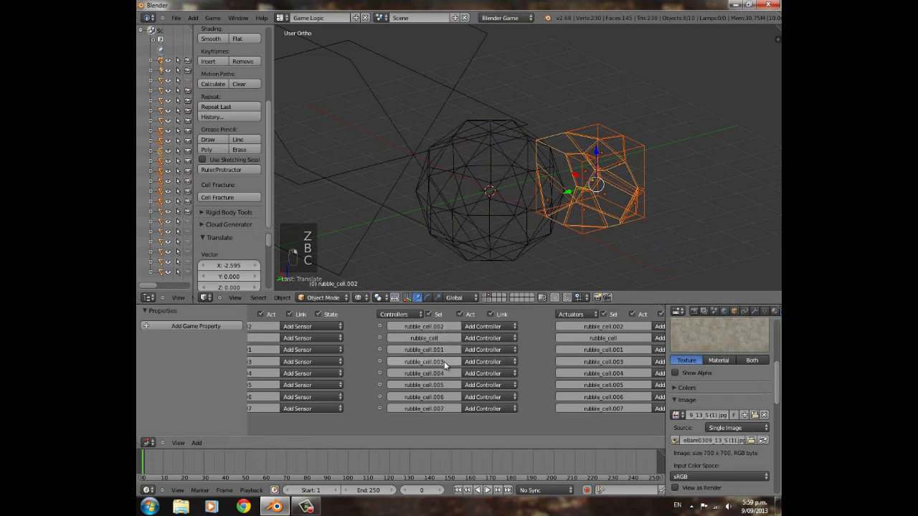
# Switch to layer 1 and delete the original unfractured rubble cube.
pyautogui.click(487, 295)
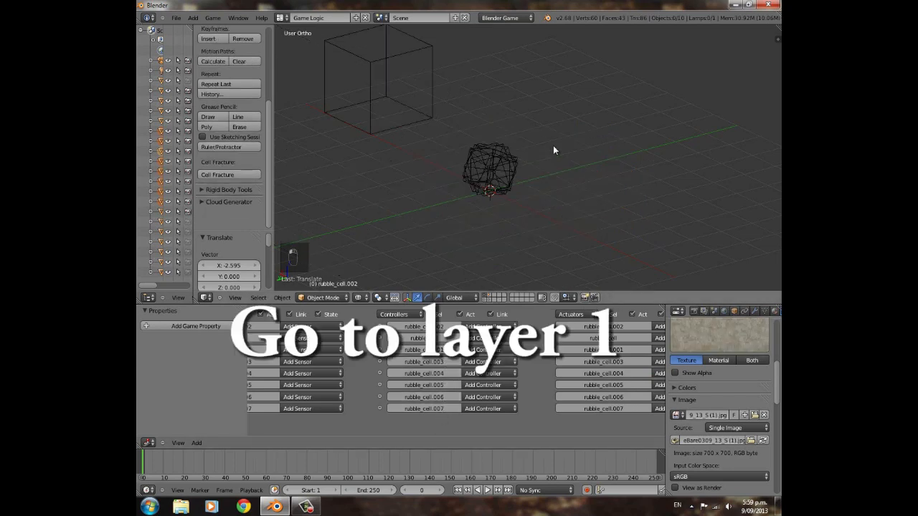
pyautogui.moveTo(497, 152); pyautogui.dragTo(563, 135, button='middle')
pyautogui.scroll(2, 563, 135)
pyautogui.rightClick(418, 117)
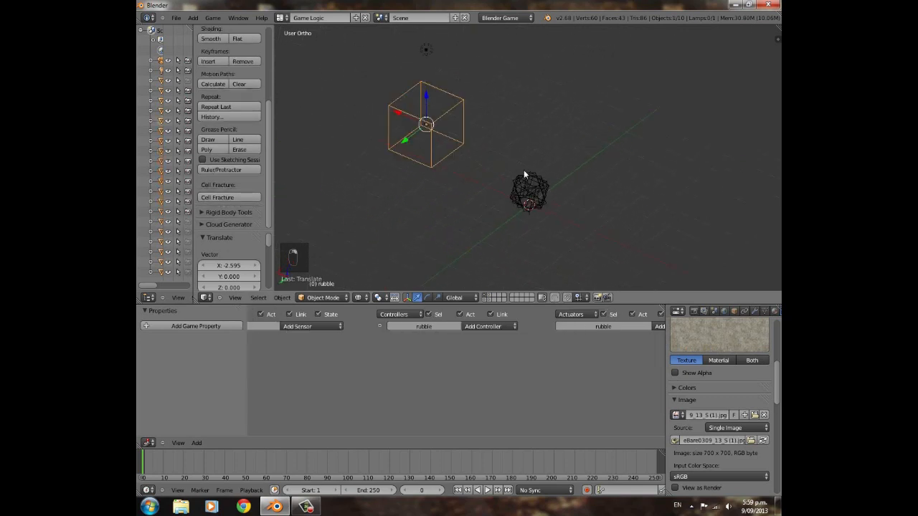
pyautogui.press('x')
pyautogui.click(459, 108)
# Set the viewport shading to Texture and select one of the trail spawner cubes.
pyautogui.click(360, 298)
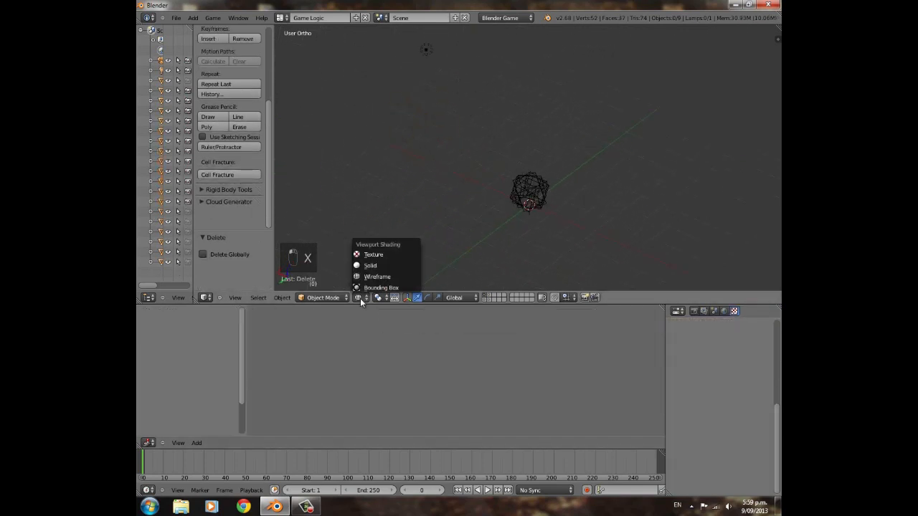
pyautogui.click(373, 256)
pyautogui.moveTo(507, 232)
pyautogui.mouseDown(button='middle')
pyautogui.moveTo(416, 179)
pyautogui.moveTo(563, 141)
pyautogui.moveTo(551, 145)
pyautogui.mouseUp(button='middle')
pyautogui.scroll(2, 563, 141)
pyautogui.rightClick(545, 147)
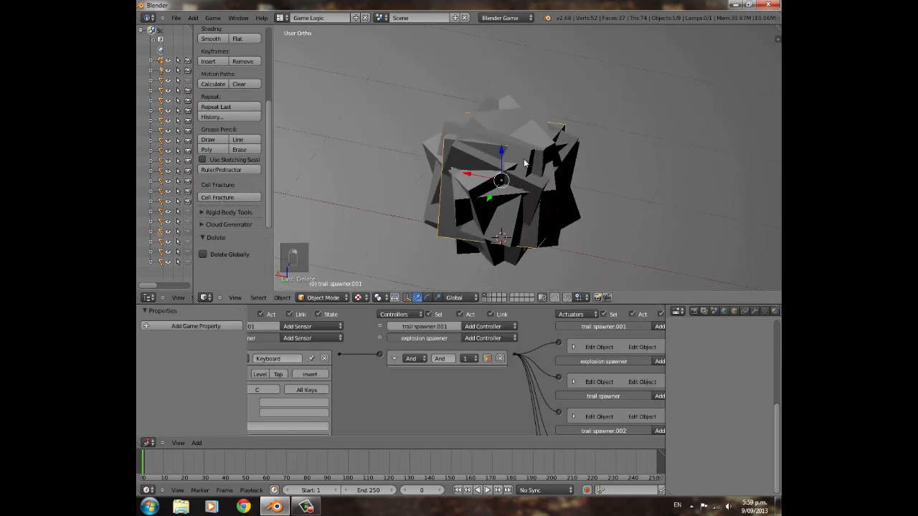
# Switch to wireframe shading, select the explosion spawner inside the cluster of trail spawners, and hide it.
pyautogui.press('z')
pyautogui.rightClick(524, 194)
pyautogui.rightClick(527, 179)
pyautogui.rightClick(534, 175)
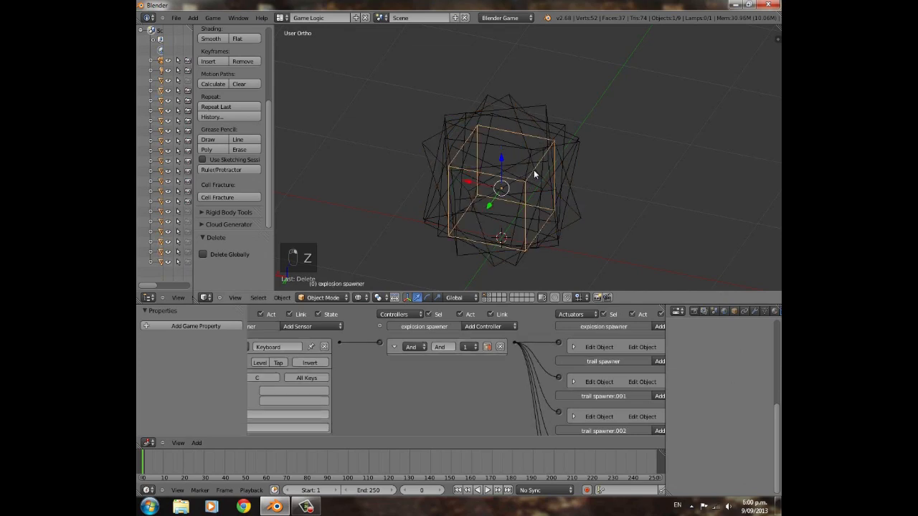
pyautogui.press('h')
# Return the viewport shading to Texture and select trail spawner.004.
pyautogui.scroll(-3, 534, 169)
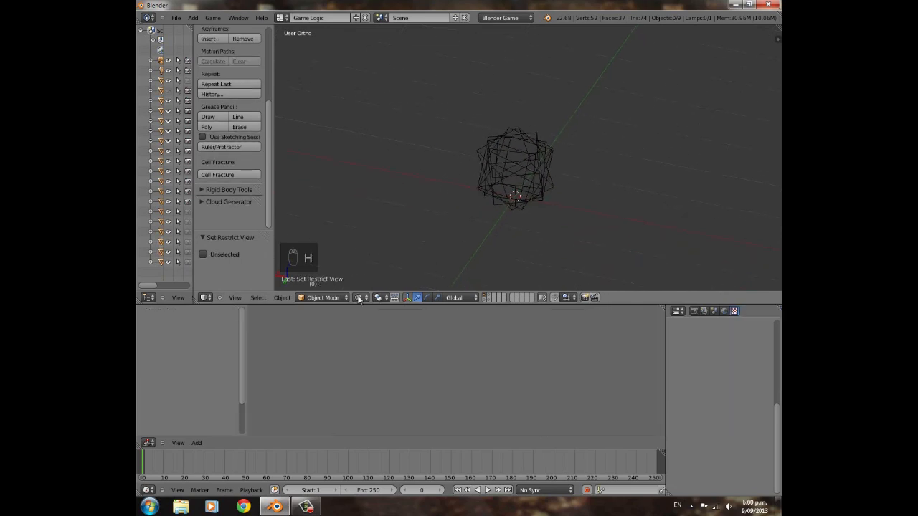
pyautogui.click(358, 299)
pyautogui.click(371, 258)
pyautogui.rightClick(521, 160)
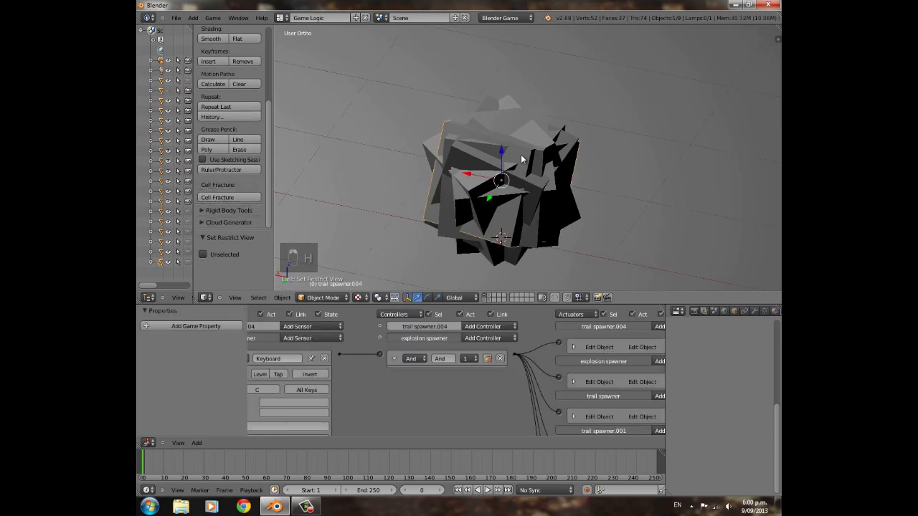
# Add an Edit Object actuator to trail spawner.004 that adds rubble_cell with Time 60, linked to the And controller.
pyautogui.scroll(-3, 510, 383)
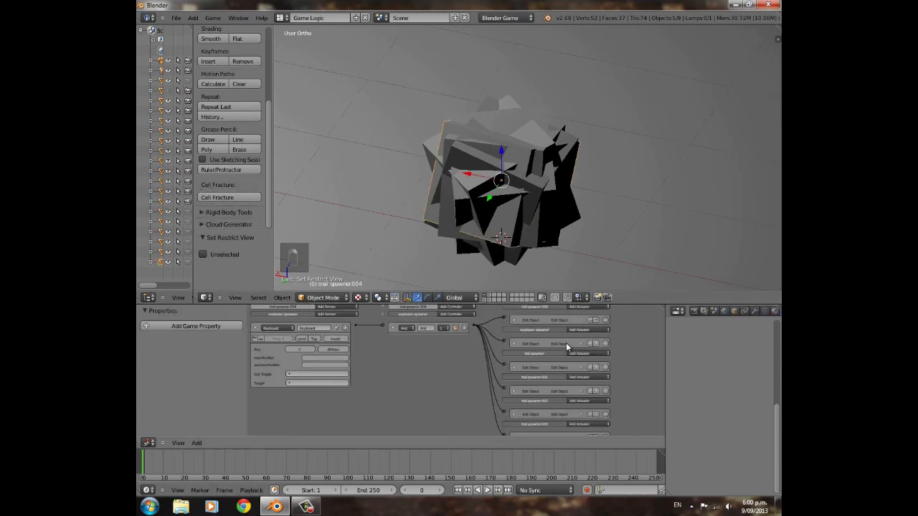
pyautogui.scroll(1, 528, 357)
pyautogui.click(577, 319)
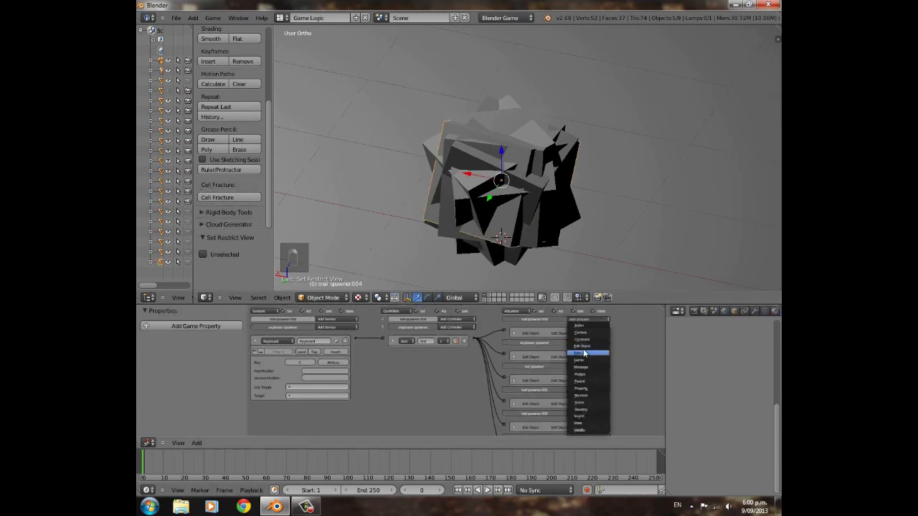
pyautogui.click(582, 352)
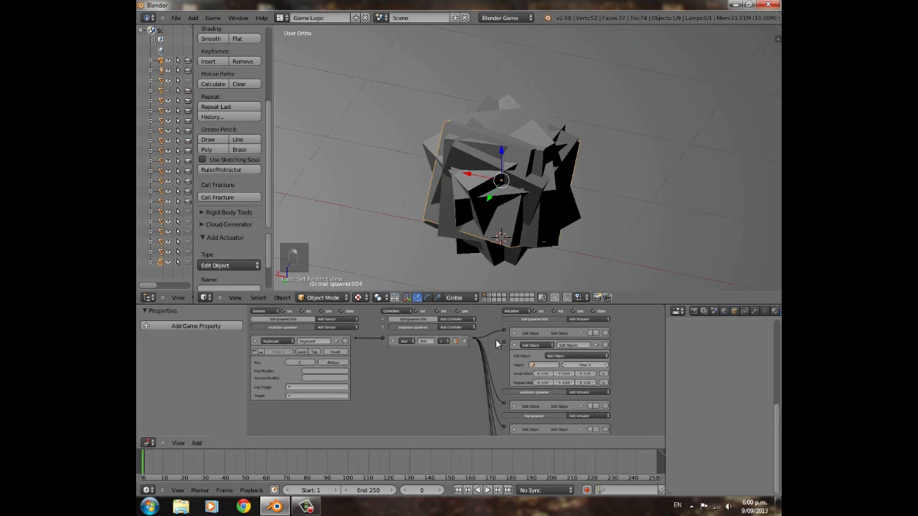
pyautogui.click(545, 365)
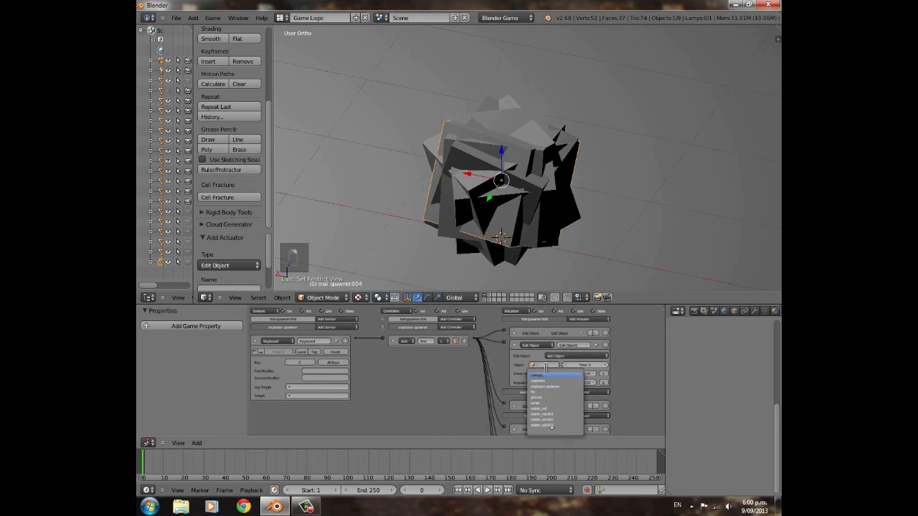
pyautogui.click(539, 398)
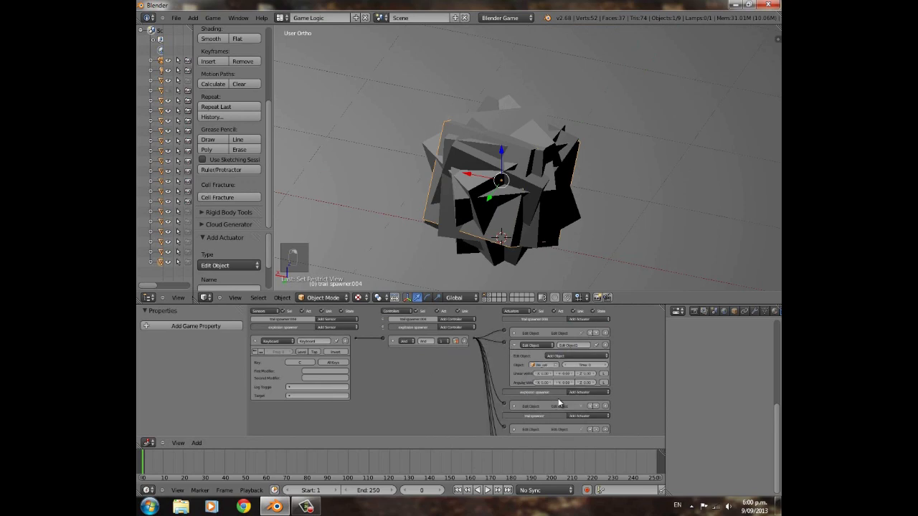
pyautogui.click(592, 367)
pyautogui.press('Return')
pyautogui.scroll(3, 520, 330)
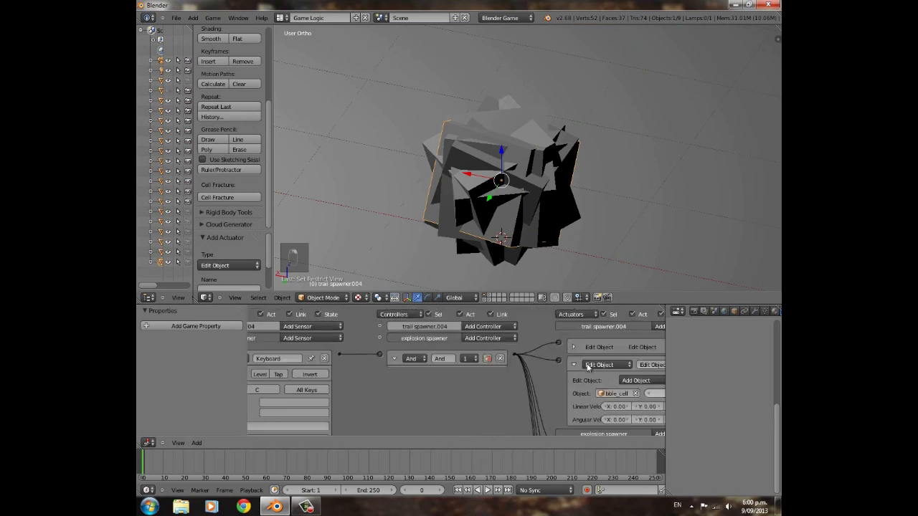
pyautogui.click(519, 328)
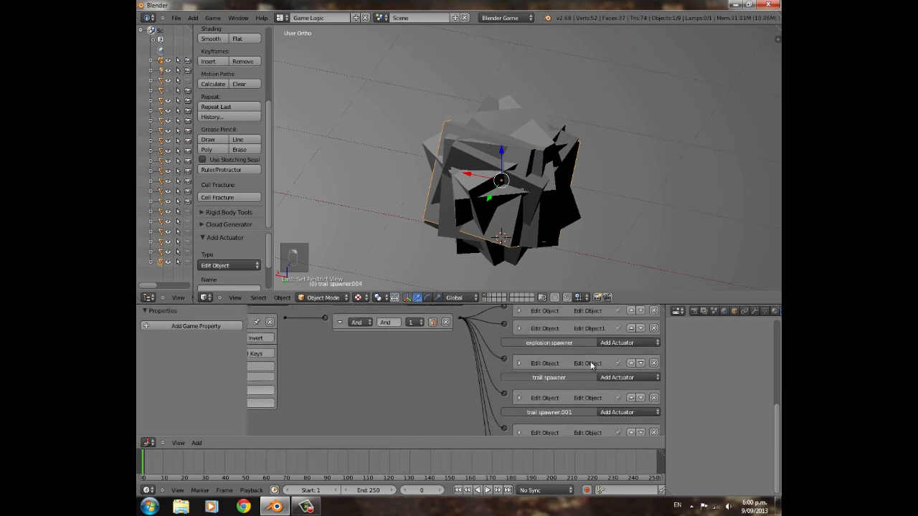
# Add an Edit Object actuator to trail spawner that adds rubble_cell.001, and set its Time to 360.
pyautogui.click(625, 342)
pyautogui.moveTo(455, 360); pyautogui.dragTo(424, 375, button='middle')
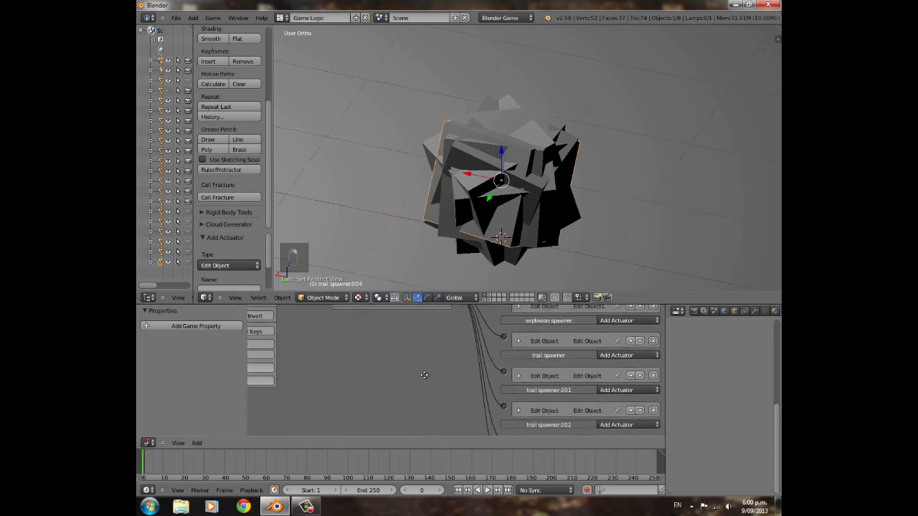
pyautogui.click(630, 355)
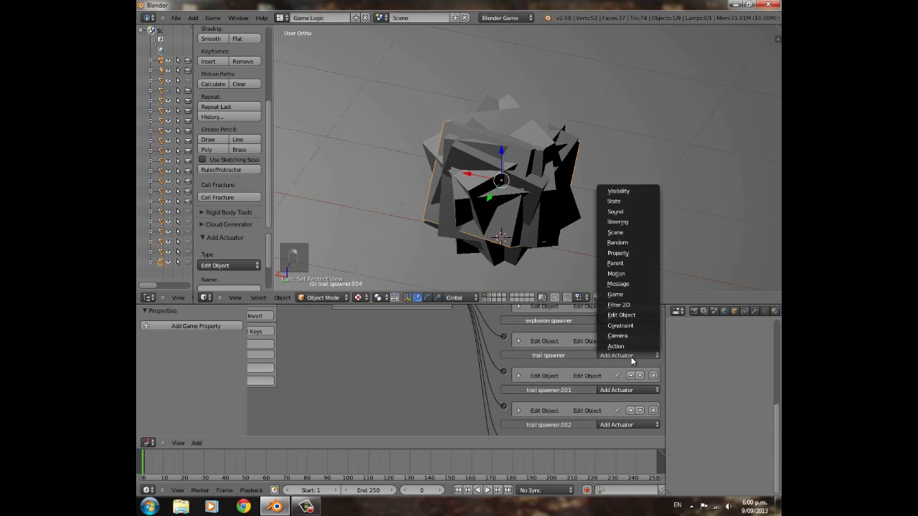
pyautogui.click(621, 314)
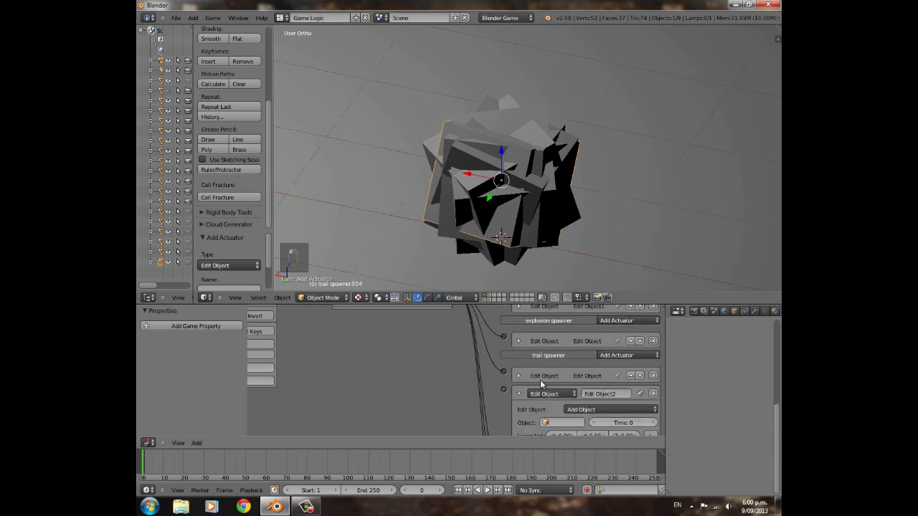
pyautogui.click(563, 423)
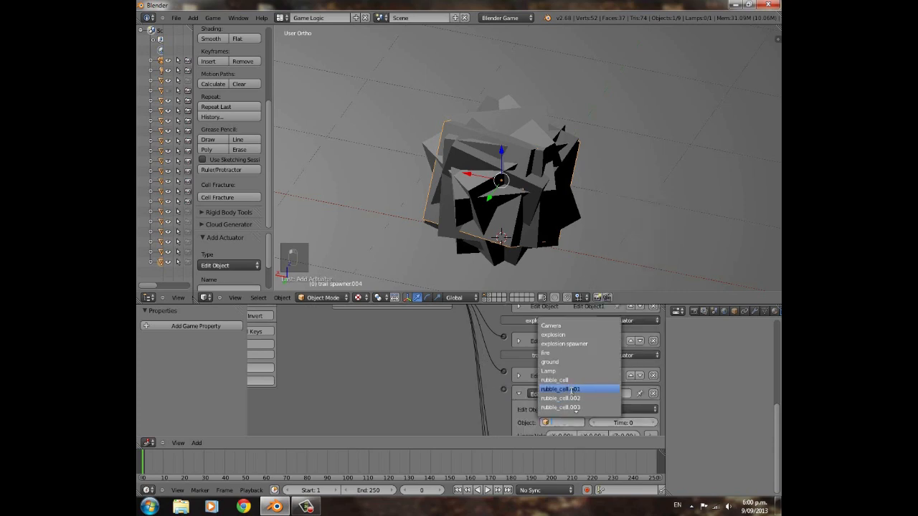
pyautogui.click(576, 394)
pyautogui.click(631, 423)
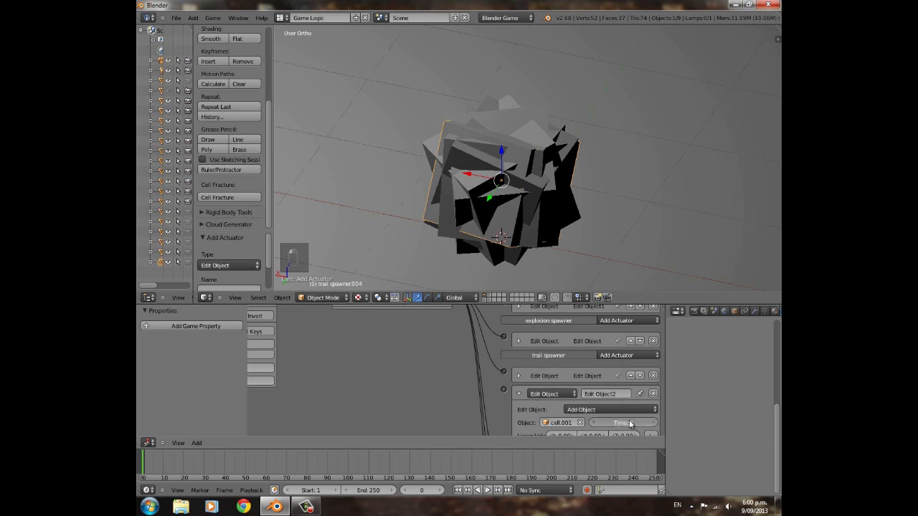
pyautogui.write('360')
pyautogui.press('Return')
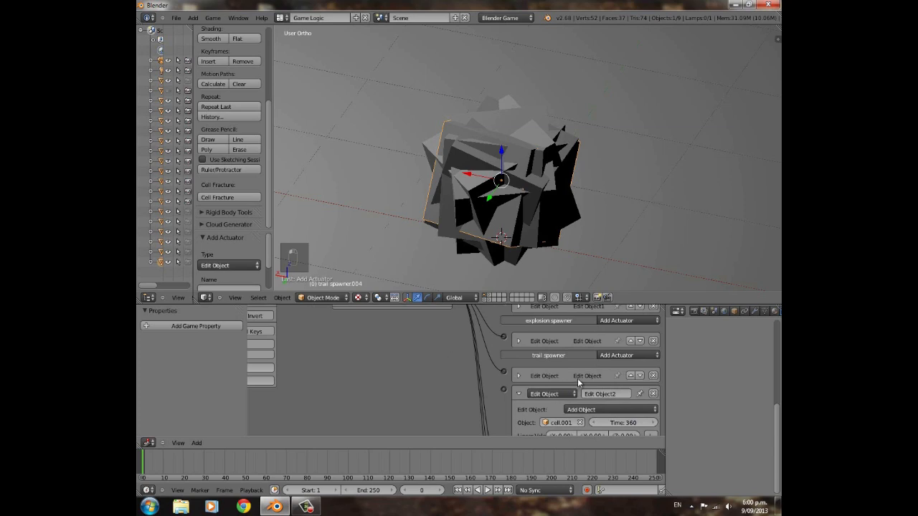
# Set the Time of trail spawner.004's rubble_cell actuator to 360.
pyautogui.scroll(5, 577, 378)
pyautogui.click(520, 365)
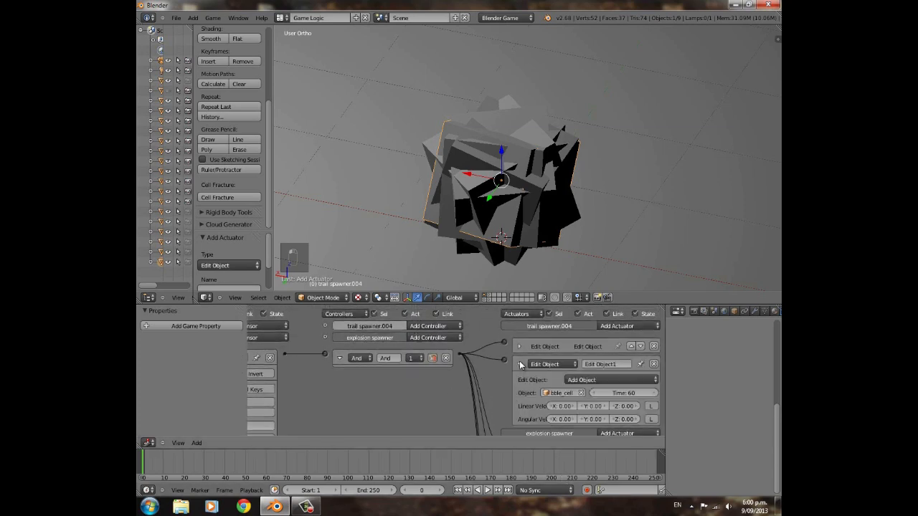
pyautogui.click(629, 393)
pyautogui.write('360')
pyautogui.press('Return')
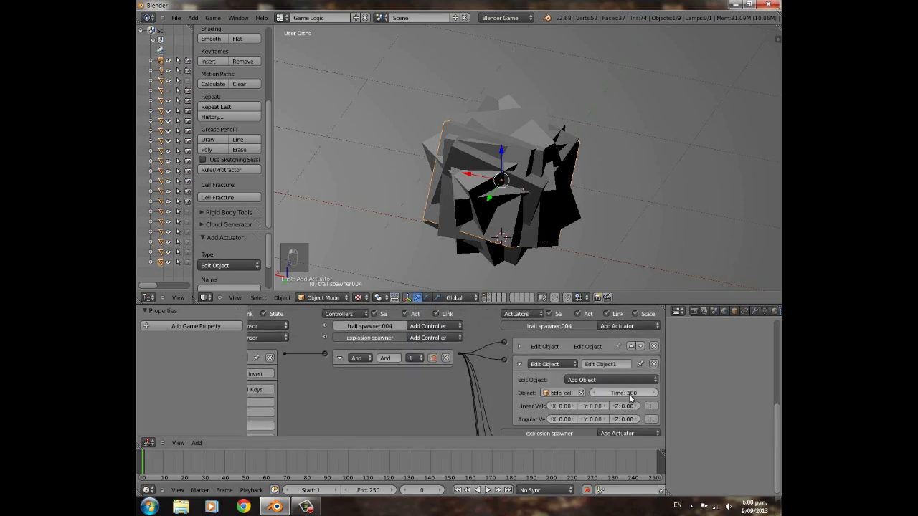
# Link the And controller to trail spawner's rubble_cell.001 actuator and collapse that actuator.
pyautogui.scroll(-4, 544, 400)
pyautogui.scroll(-2, 469, 372)
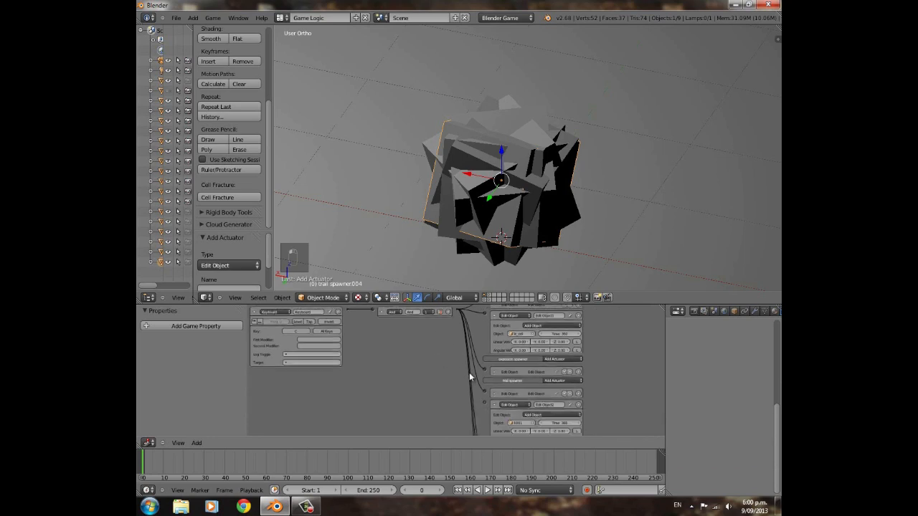
pyautogui.moveTo(453, 386); pyautogui.dragTo(453, 390, button='middle')
pyautogui.moveTo(451, 315)
pyautogui.mouseDown()
pyautogui.moveTo(478, 410)
pyautogui.moveTo(486, 408)
pyautogui.mouseUp()
pyautogui.moveTo(469, 392)
pyautogui.mouseDown(button='middle')
pyautogui.moveTo(464, 414)
pyautogui.moveTo(457, 387)
pyautogui.mouseUp(button='middle')
pyautogui.click(495, 405)
# Add an Edit Object actuator to trail spawner.001 that adds another rubble cell piece, and link it to the And controller.
pyautogui.moveTo(516, 420); pyautogui.dragTo(515, 376, button='middle')
pyautogui.click(563, 370)
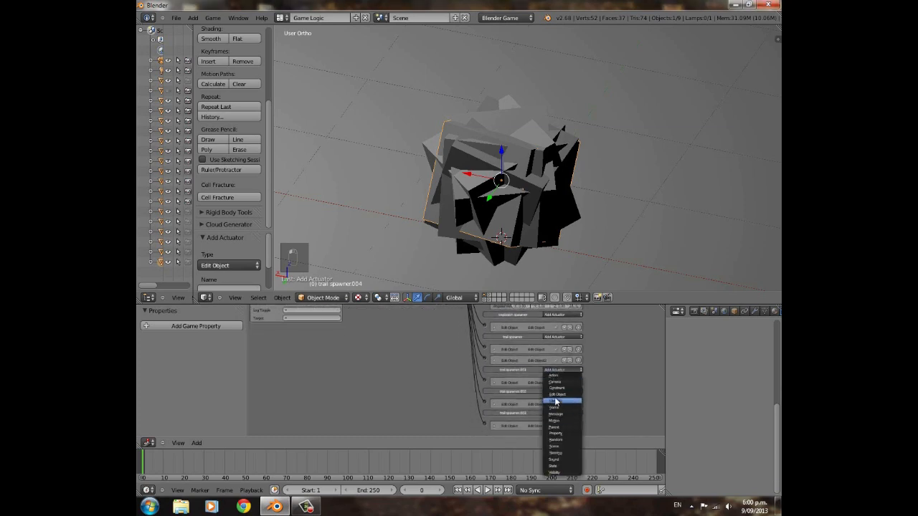
pyautogui.click(555, 395)
pyautogui.click(522, 413)
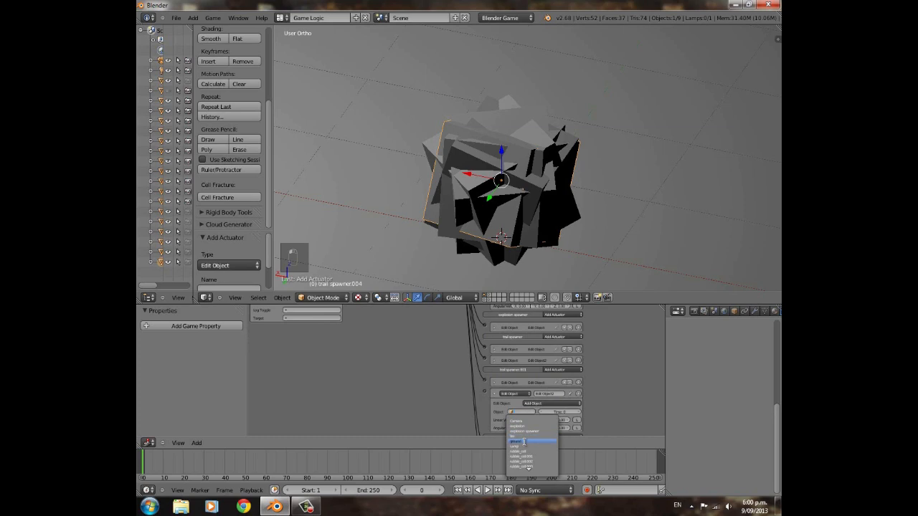
pyautogui.click(523, 465)
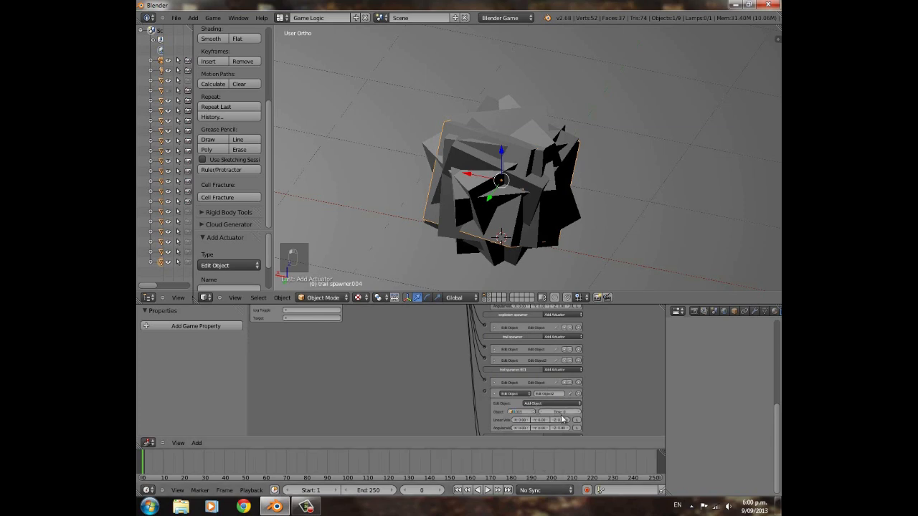
pyautogui.click(519, 411)
pyautogui.click(529, 465)
pyautogui.press('Return')
pyautogui.click(493, 395)
pyautogui.moveTo(455, 360); pyautogui.dragTo(437, 374, button='middle')
pyautogui.scroll(-2, 483, 425)
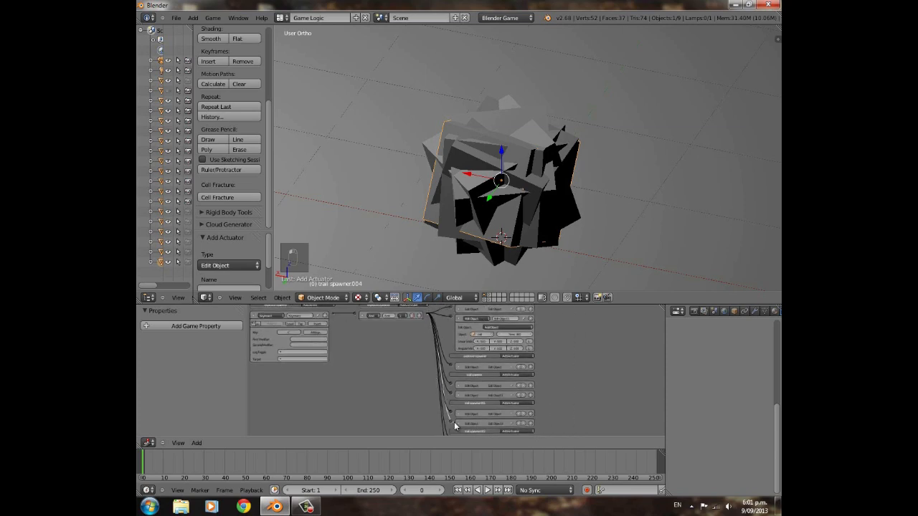
# Add an Edit Object actuator to trail spawner.002, enlarge the Logic Editor, and link the actuator to the And controller.
pyautogui.moveTo(452, 424); pyautogui.dragTo(456, 360, button='middle')
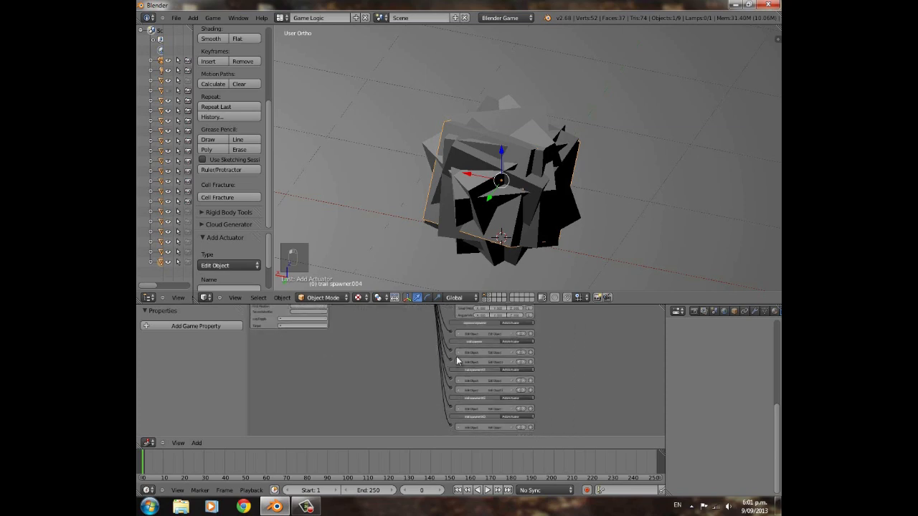
pyautogui.click(505, 400)
pyautogui.click(516, 424)
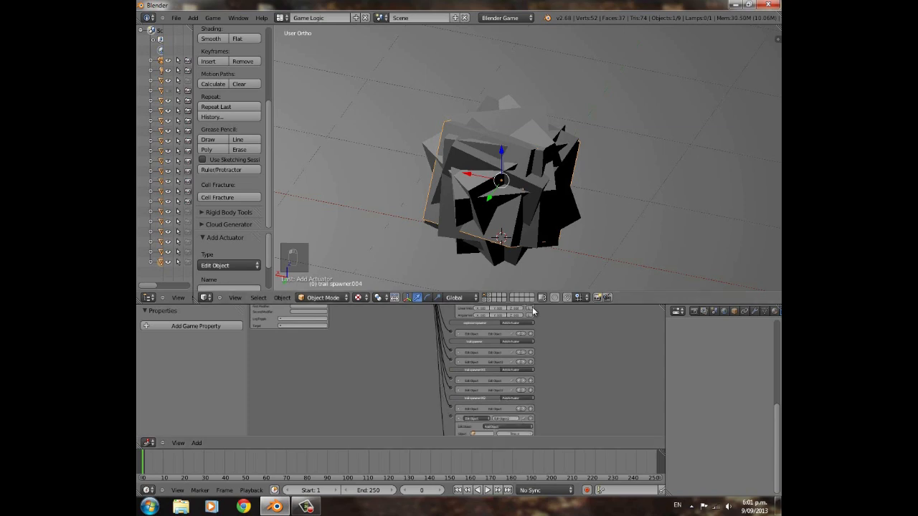
pyautogui.moveTo(539, 304); pyautogui.dragTo(543, 81)
pyautogui.scroll(6, 560, 217)
pyautogui.moveTo(511, 218); pyautogui.dragTo(334, 170, button='middle')
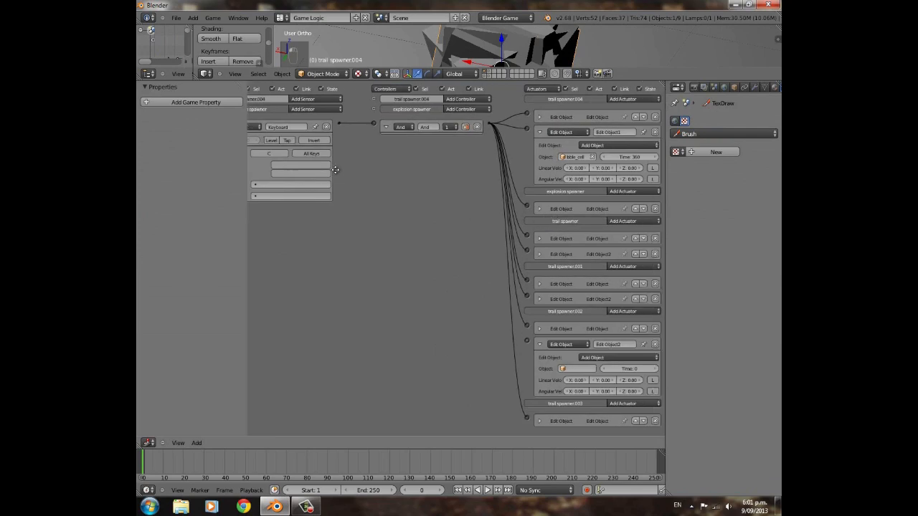
pyautogui.scroll(-2, 485, 325)
pyautogui.moveTo(523, 305); pyautogui.dragTo(494, 119)
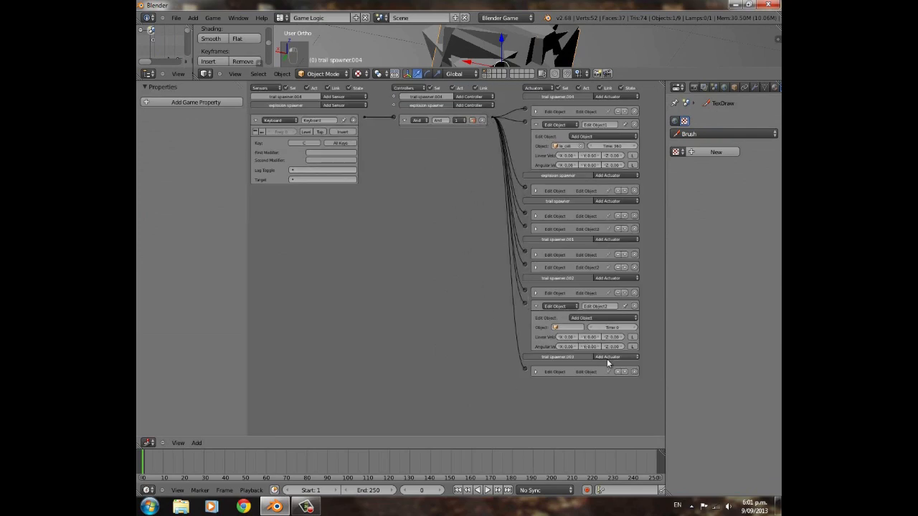
# Add an Edit Object actuator to trail spawner.003 and link it to the And controller.
pyautogui.click(607, 356)
pyautogui.click(616, 389)
pyautogui.moveTo(524, 381); pyautogui.dragTo(494, 120)
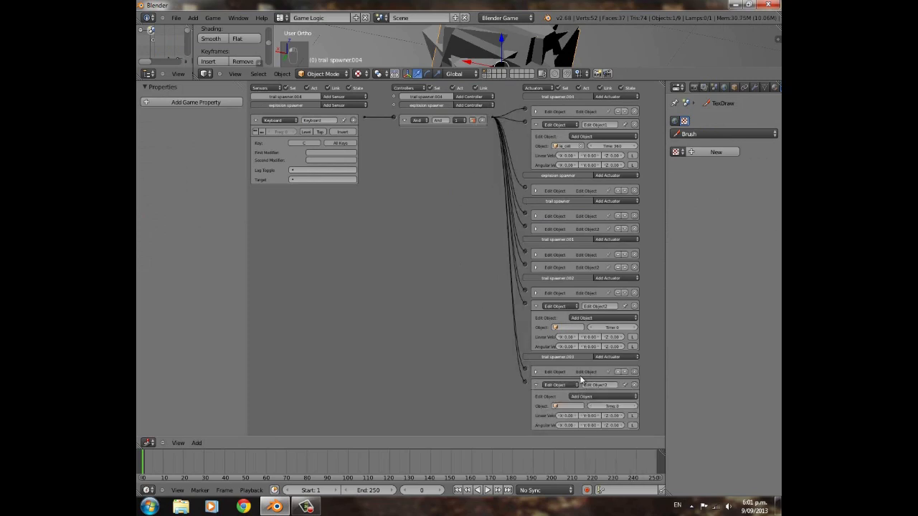
# Assign rubble_cell.003 to trail spawner.002's new actuator and rubble_cell.004 to trail spawner.003's new actuator.
pyautogui.click(563, 327)
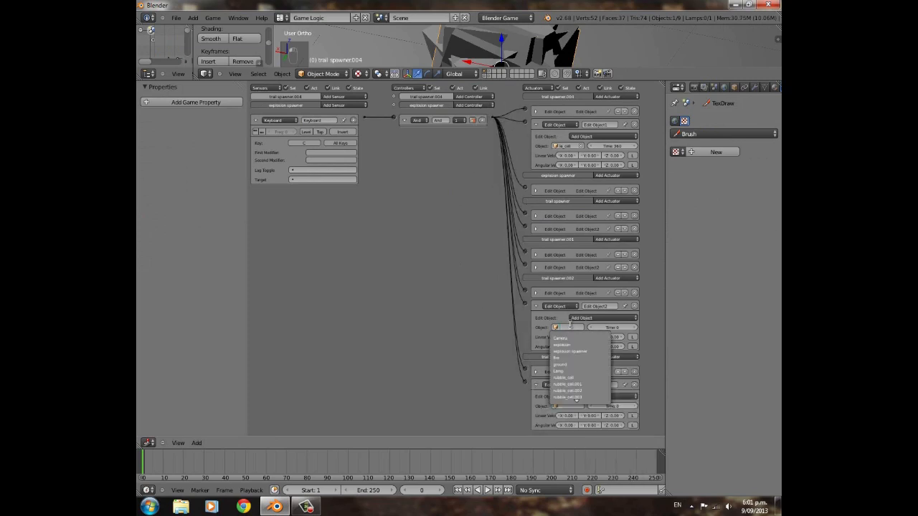
pyautogui.click(585, 397)
pyautogui.click(570, 407)
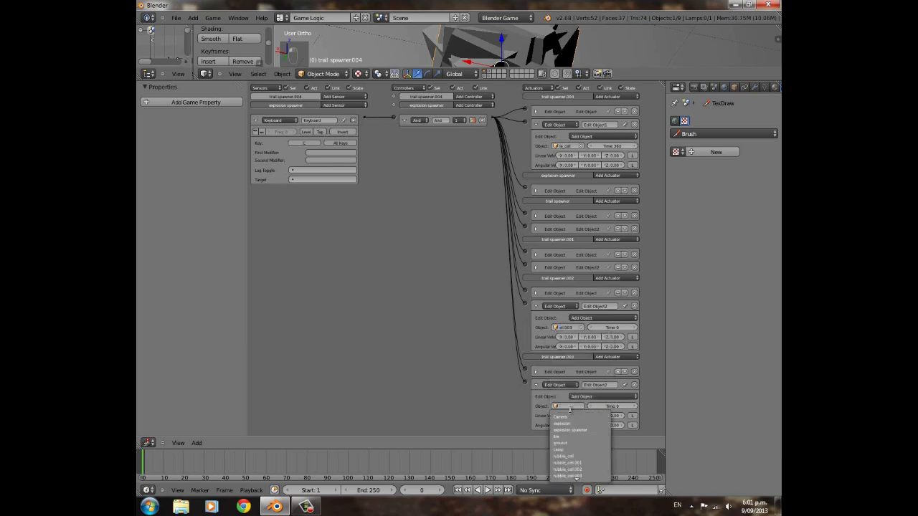
pyautogui.click(587, 470)
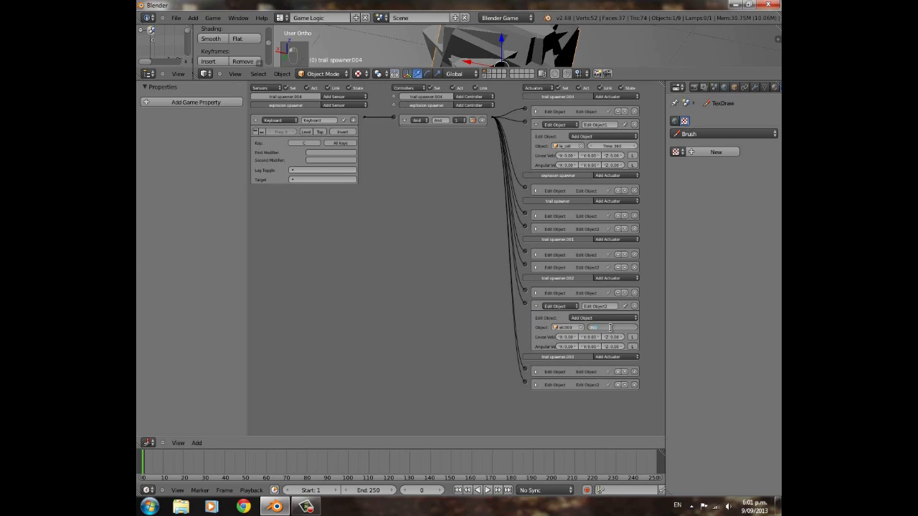
# Set the Time of the rubble actuators on trail spawner.002 and trail spawner.003 to 360, and collapse all open actuators.
pyautogui.click(535, 385)
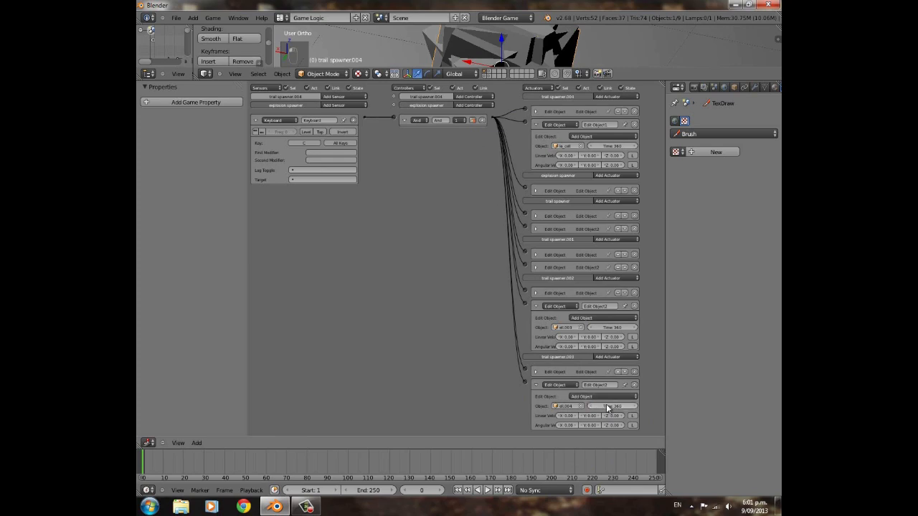
pyautogui.click(536, 385)
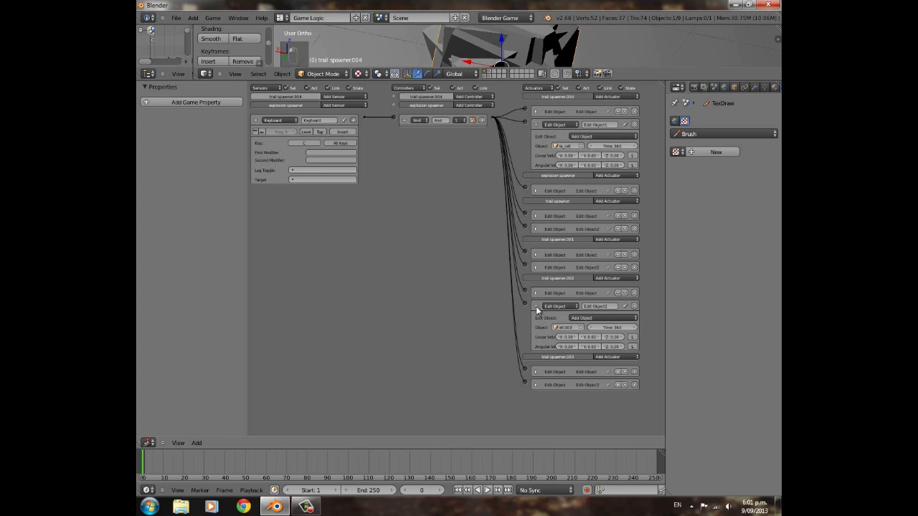
pyautogui.click(536, 307)
pyautogui.click(539, 125)
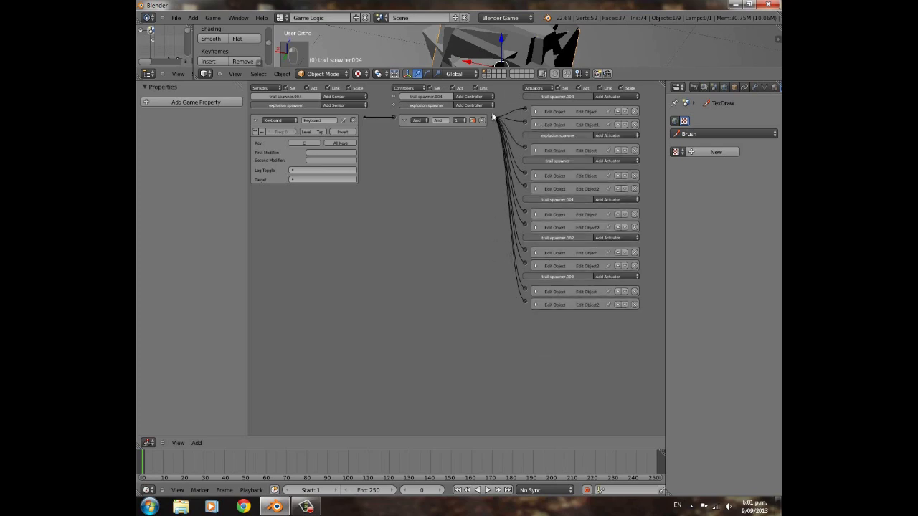
# Enlarge the 3D view, run the game and trigger the explosion repeatedly to examine the launched rubble pieces.
pyautogui.moveTo(506, 79); pyautogui.dragTo(507, 364)
pyautogui.scroll(-5, 495, 240)
pyautogui.press('p')
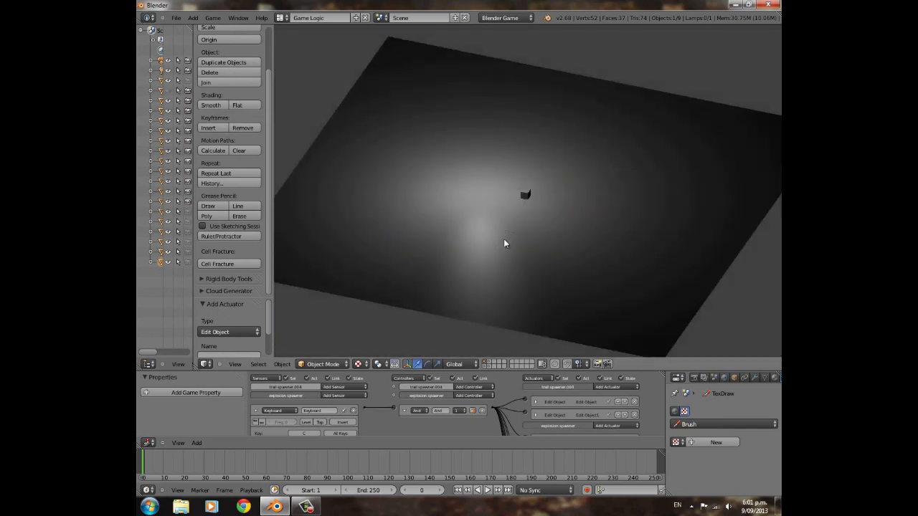
pyautogui.press('c')
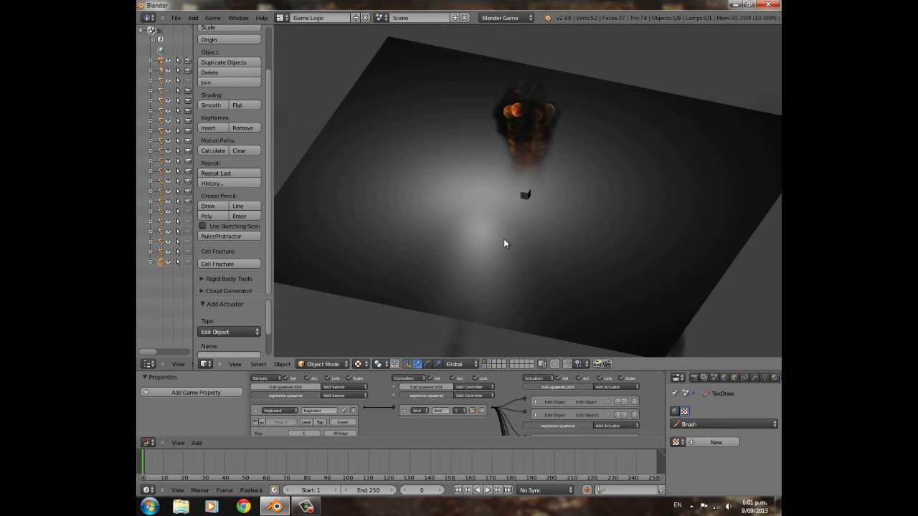
pyautogui.press('c')
pyautogui.press('c')
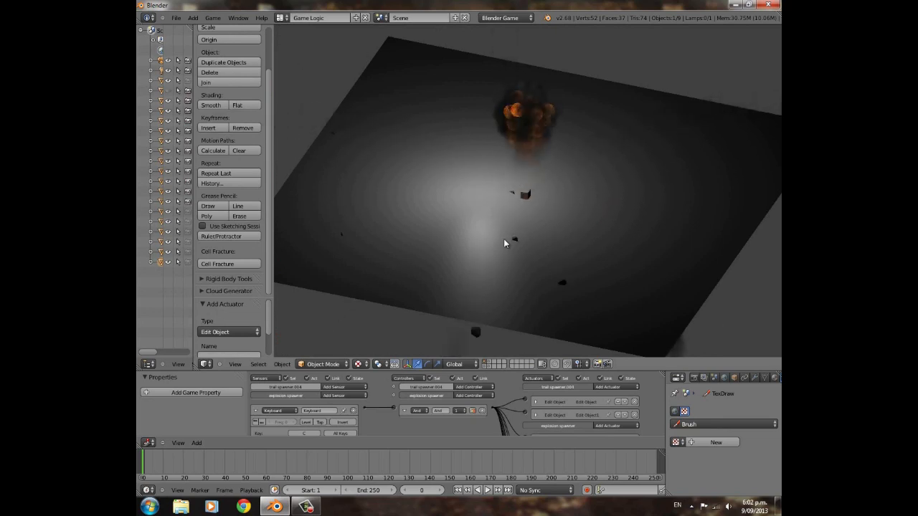
pyautogui.press('c')
pyautogui.press('c')
pyautogui.press('c')
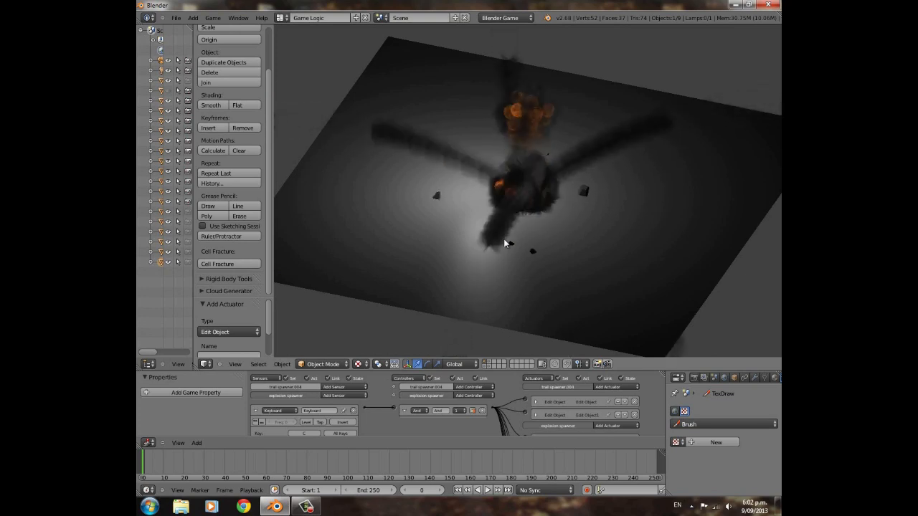
# Trigger the explosion a few more times in the running game to examine the rubble's flight, and end the game.
pyautogui.press('c')
pyautogui.press('c')
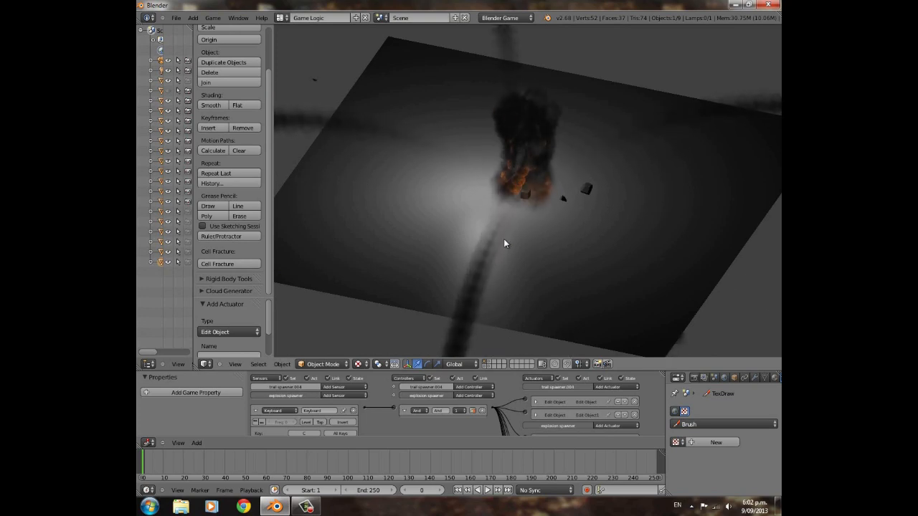
pyautogui.press('c')
pyautogui.press('Escape')
# Switch to wireframe, unhide all objects and set the explosion spawner's physics type to No Collision.
pyautogui.scroll(8, 541, 233)
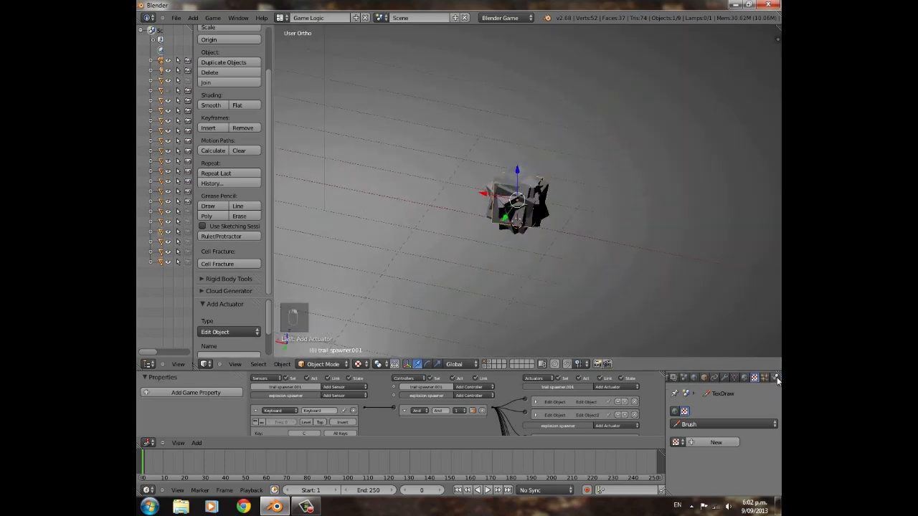
pyautogui.click(776, 378)
pyautogui.rightClick(528, 192)
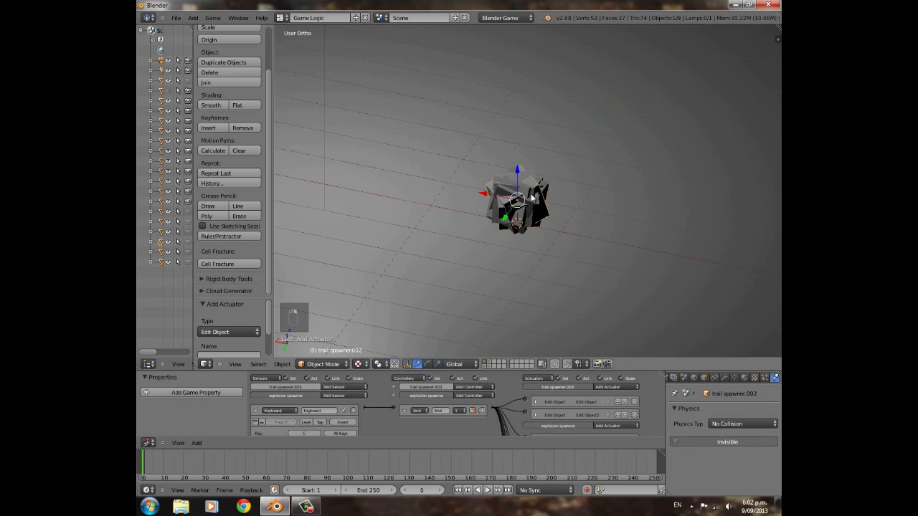
pyautogui.press('z')
pyautogui.scroll(2, 550, 208)
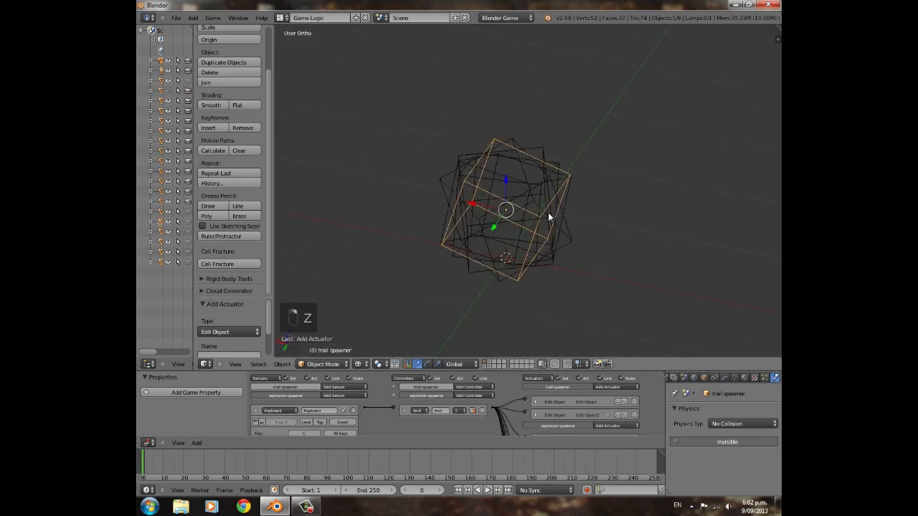
pyautogui.hotkey('alt', 'h')
pyautogui.rightClick(526, 212)
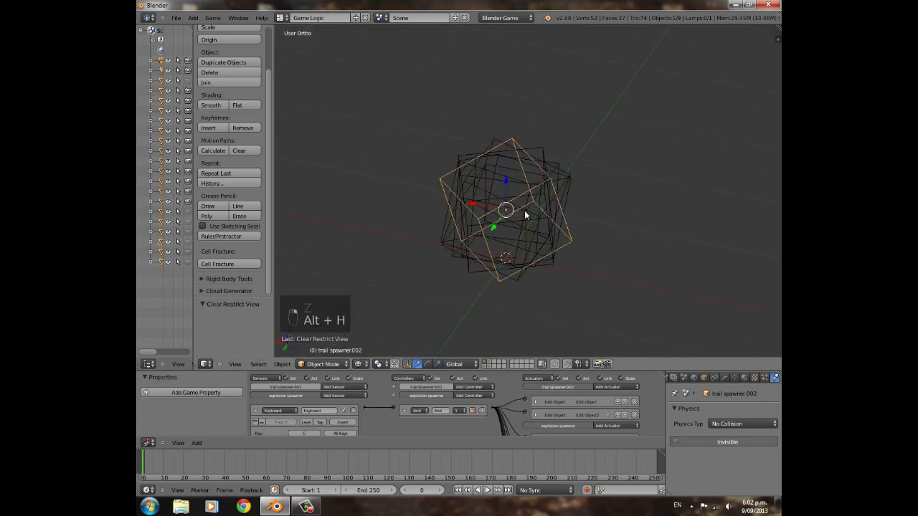
pyautogui.rightClick(525, 210)
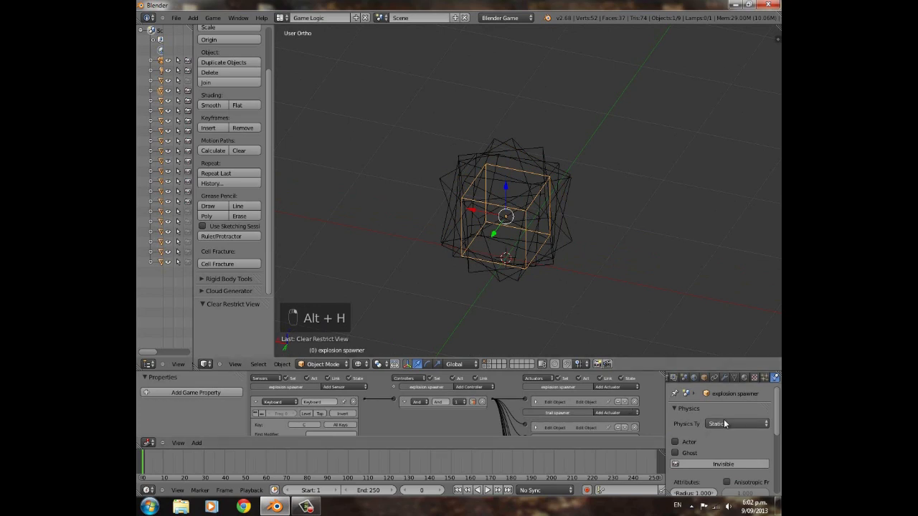
pyautogui.click(722, 424)
pyautogui.click(720, 414)
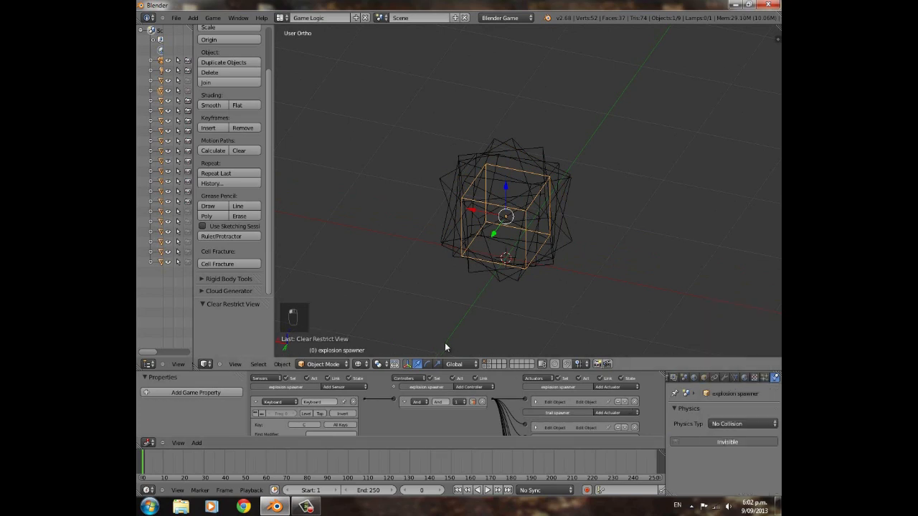
# Return the 3D view to textured shading and run the game, triggering the explosion repeatedly to test the rubble's motion.
pyautogui.scroll(-6, 479, 309)
pyautogui.click(358, 363)
pyautogui.click(383, 321)
pyautogui.press('KP_0')
pyautogui.press('p')
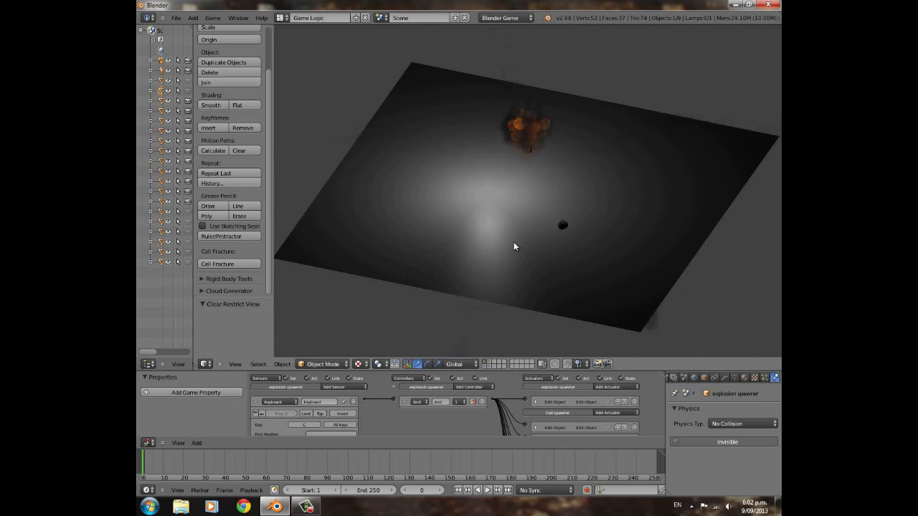
pyautogui.press('c')
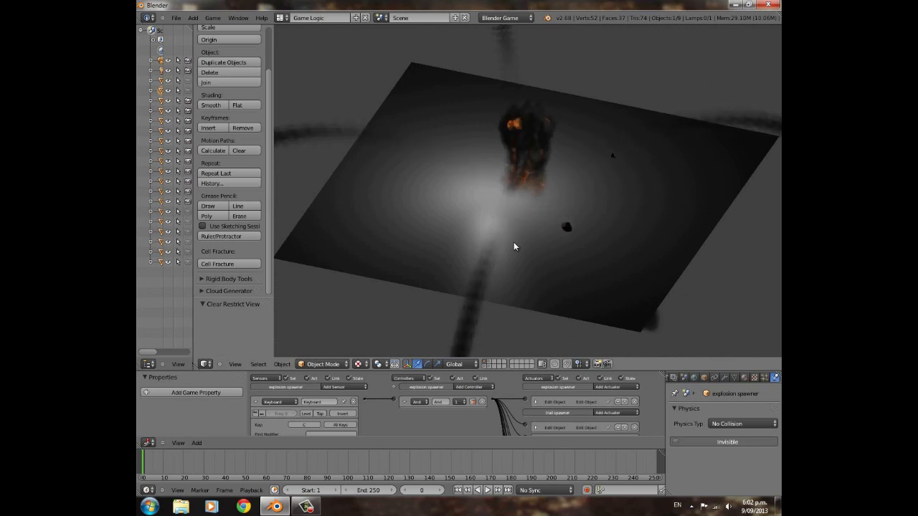
pyautogui.press('c')
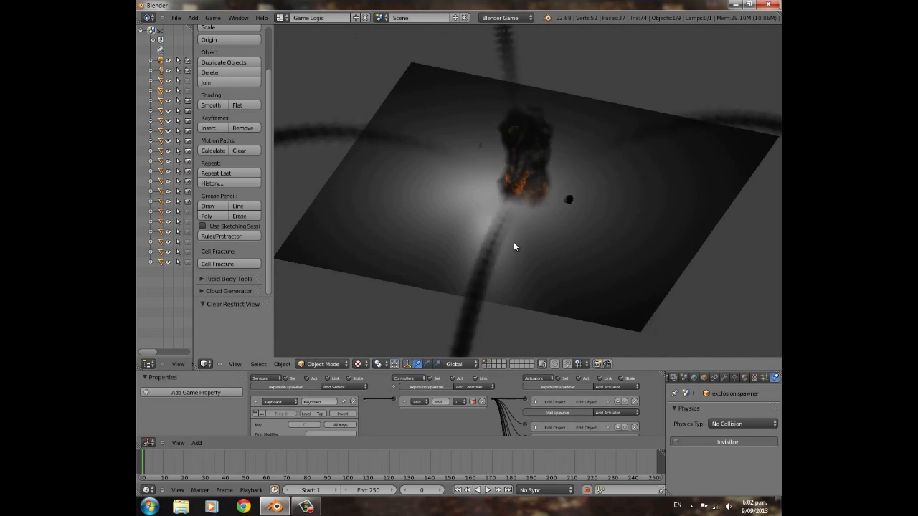
pyautogui.press('Escape')
# Set the smoke object's physics type to No Collision and run the game briefly from the main layer.
pyautogui.click(489, 363)
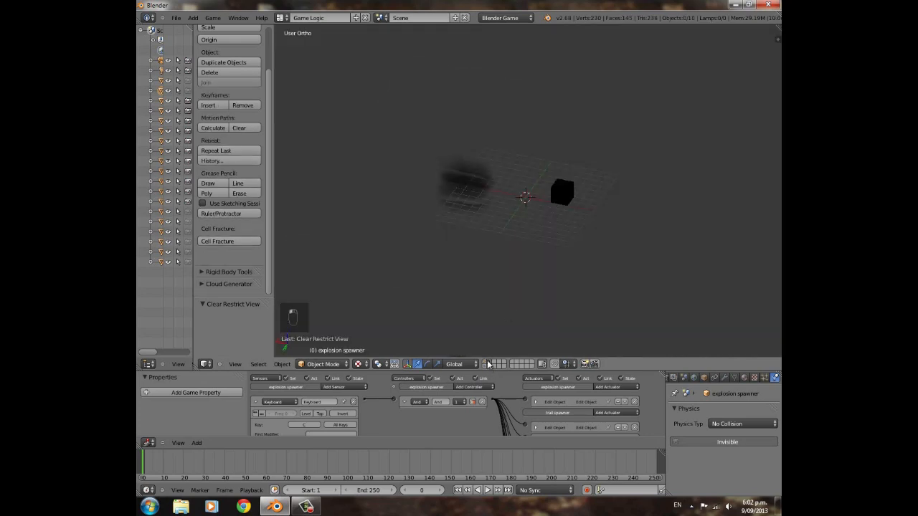
pyautogui.rightClick(478, 182)
pyautogui.click(738, 424)
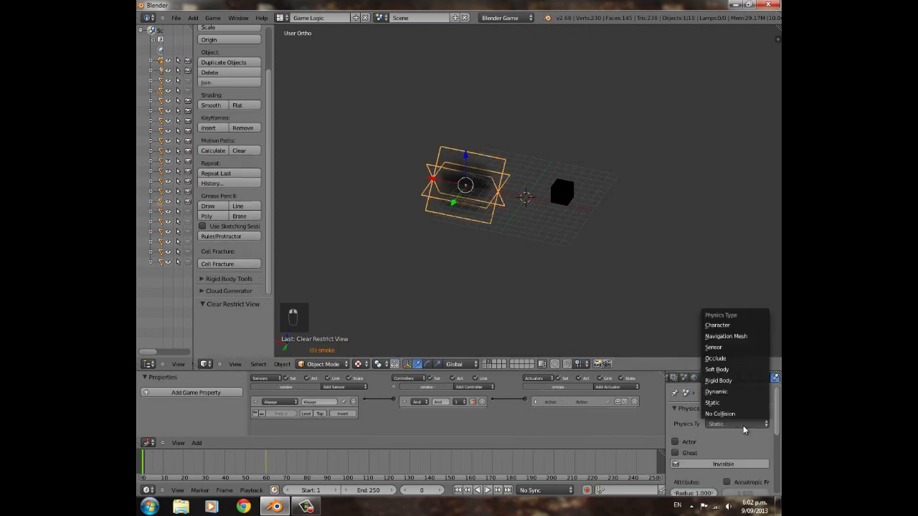
pyautogui.click(743, 434)
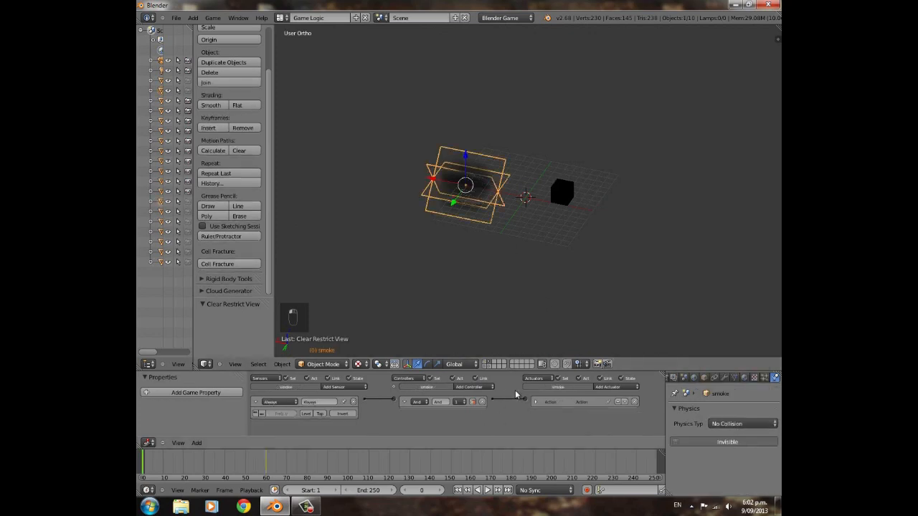
pyautogui.click(487, 362)
pyautogui.press('p')
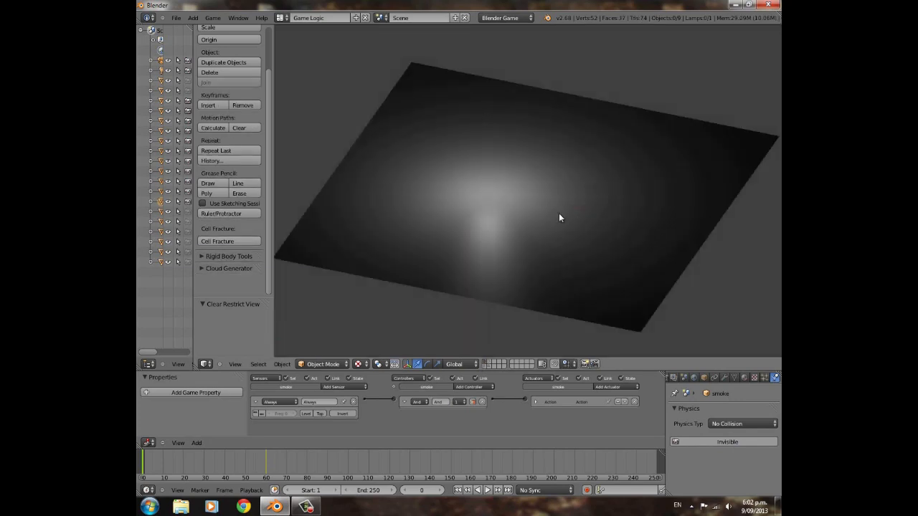
pyautogui.press('Escape')
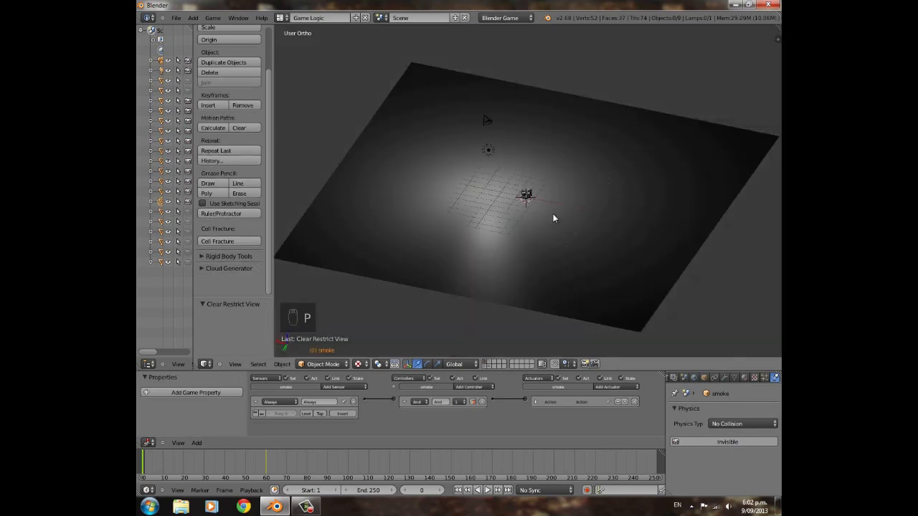
# Check the physics types of the explosion object and its smoke spawners on their own layer.
pyautogui.click(489, 365)
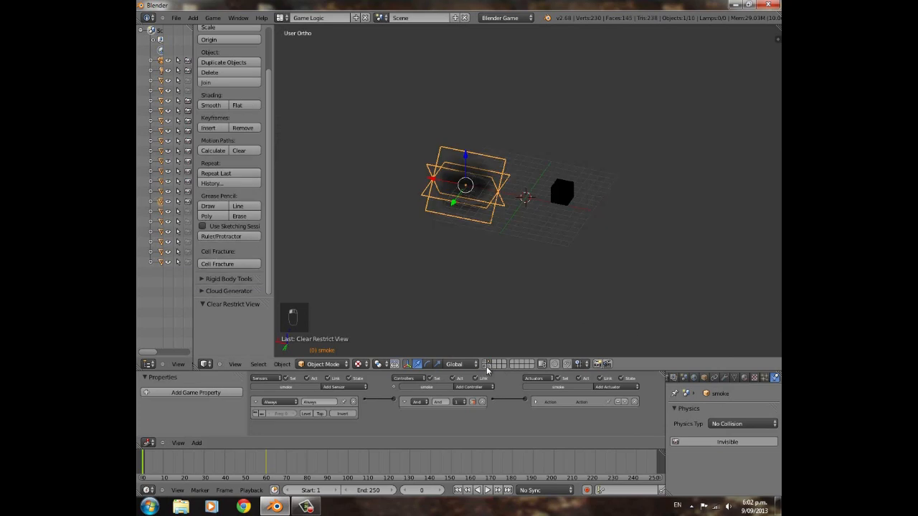
pyautogui.click(487, 368)
pyautogui.rightClick(516, 164)
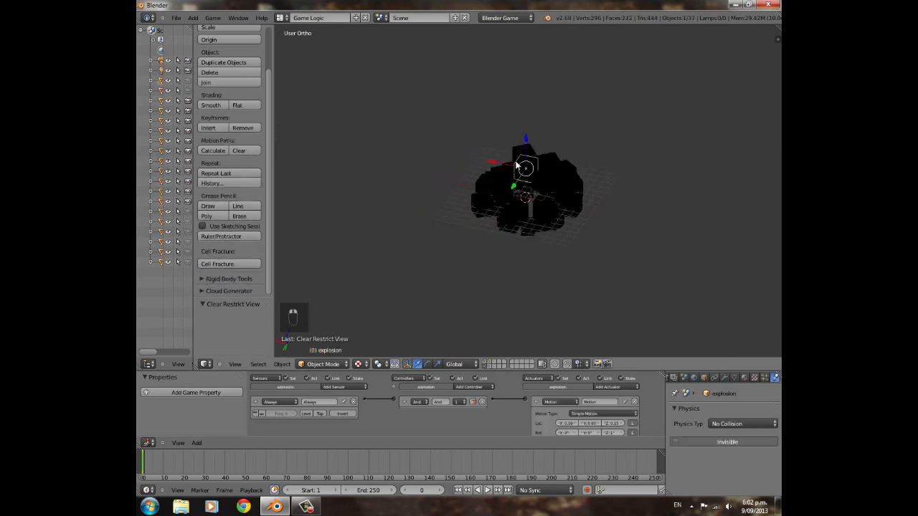
pyautogui.moveTo(540, 209); pyautogui.dragTo(578, 182, button='middle')
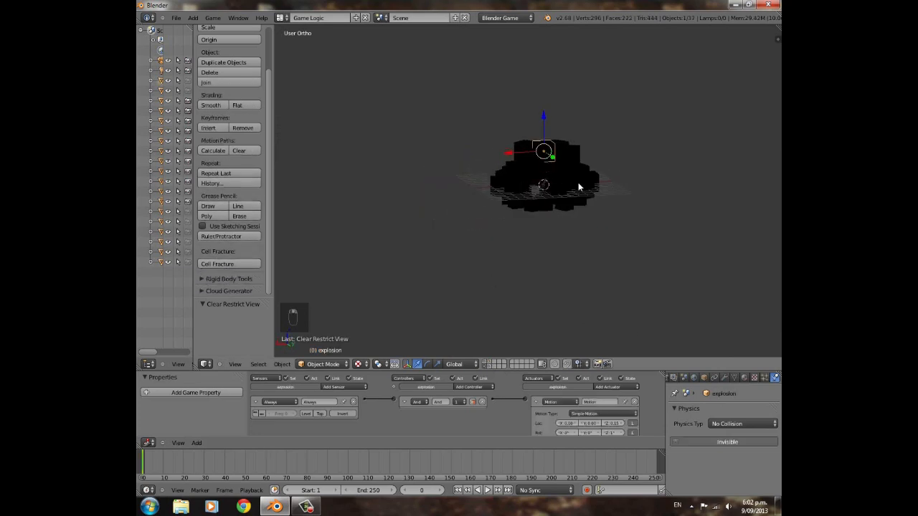
pyautogui.rightClick(555, 154)
pyautogui.click(490, 365)
pyautogui.click(486, 361)
pyautogui.moveTo(579, 203); pyautogui.dragTo(531, 236, button='middle')
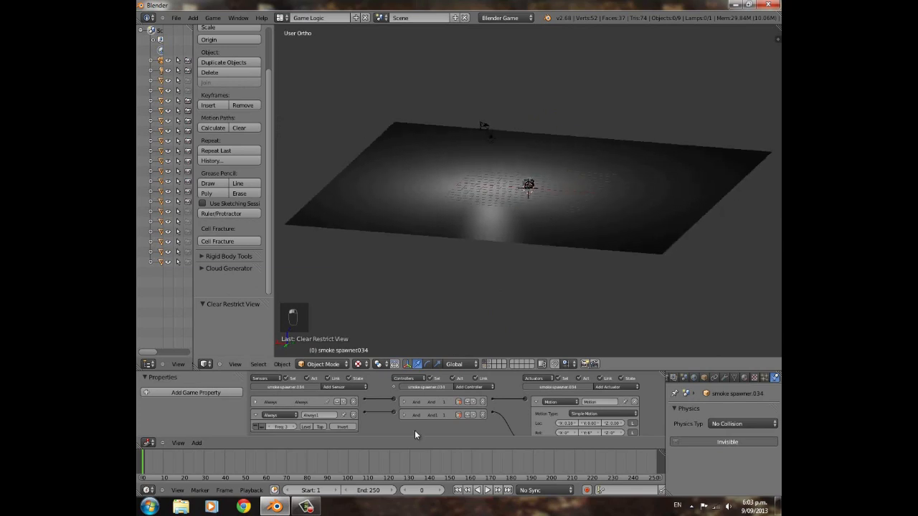
# Move to frame 20 and set the fire object's physics type to No Collision.
pyautogui.click(489, 368)
pyautogui.click(485, 367)
pyautogui.click(489, 362)
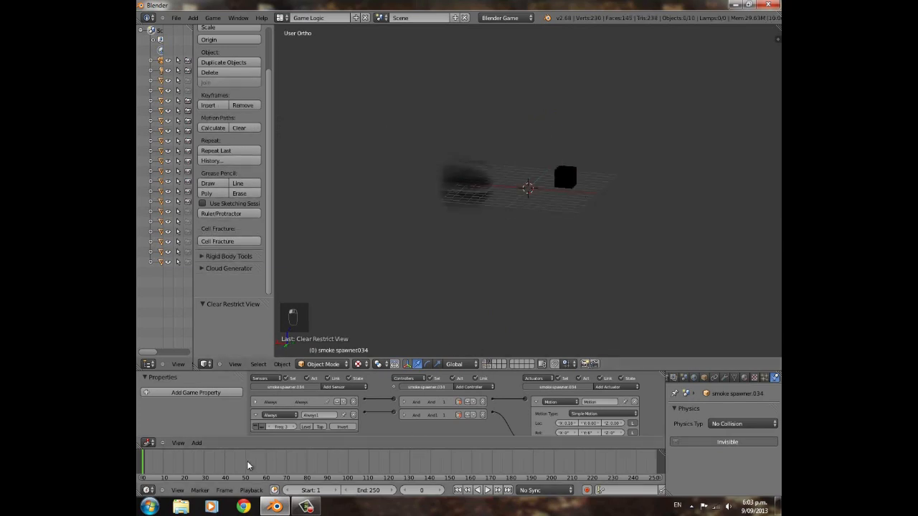
pyautogui.click(184, 460)
pyautogui.rightClick(529, 203)
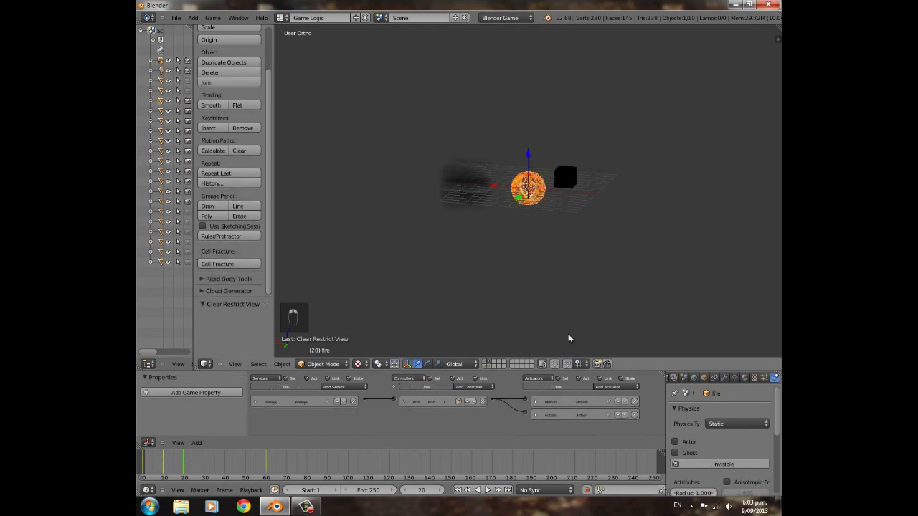
pyautogui.click(718, 424)
pyautogui.click(726, 414)
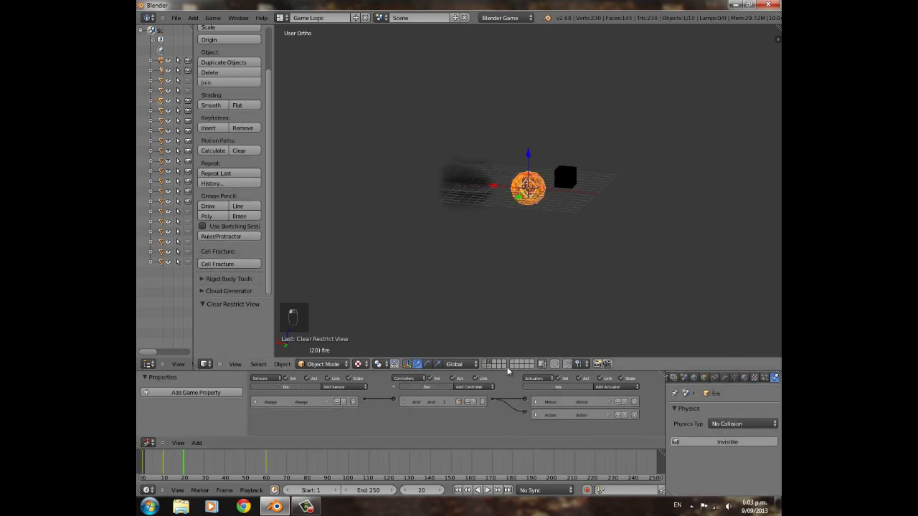
# Run the game from the main layer to examine how the rubble, fire and smoke trails behave.
pyautogui.click(485, 366)
pyautogui.press('p')
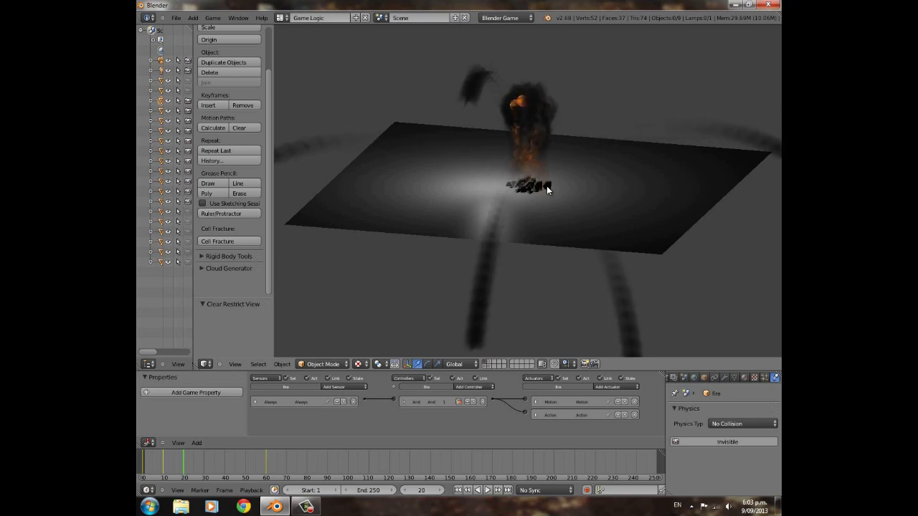
pyautogui.press('Escape')
# Try the Static physics type on the fire object in a game run and return it to No Collision.
pyautogui.scroll(10, 548, 185)
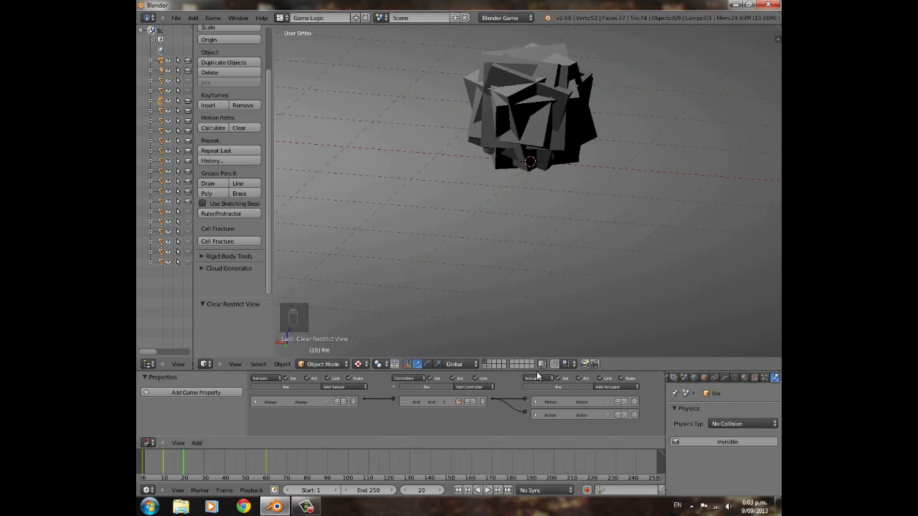
pyautogui.scroll(-5, 517, 237)
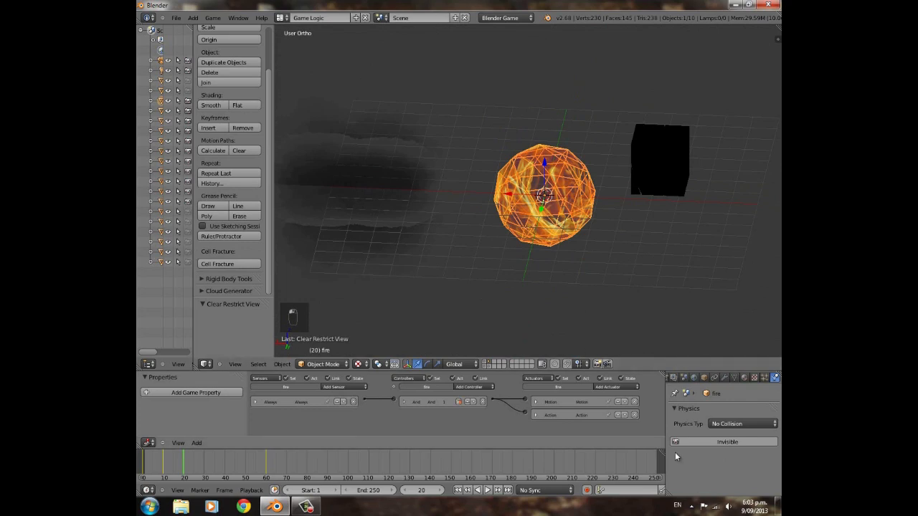
pyautogui.click(728, 426)
pyautogui.click(717, 402)
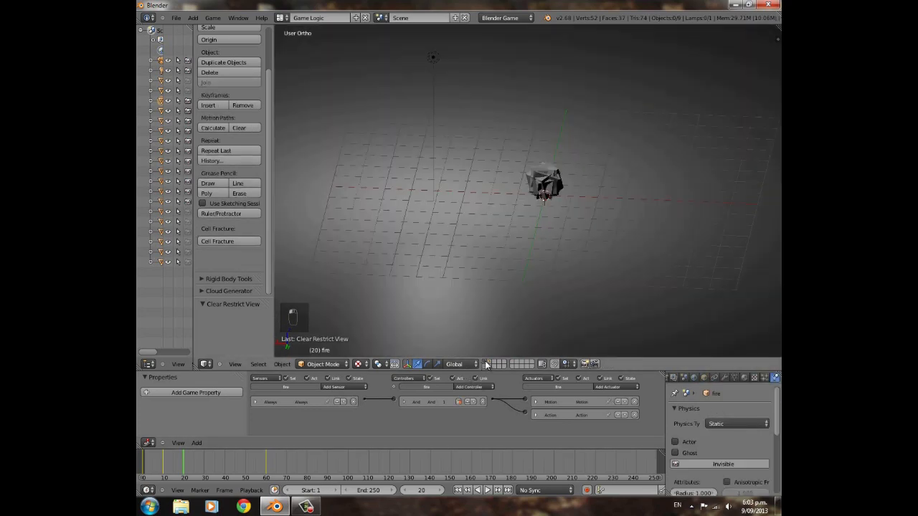
pyautogui.press('p')
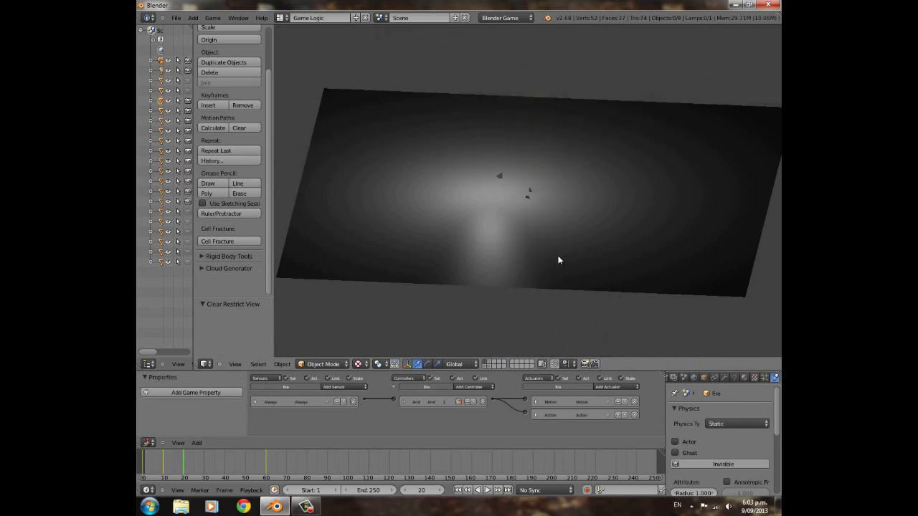
pyautogui.press('Escape')
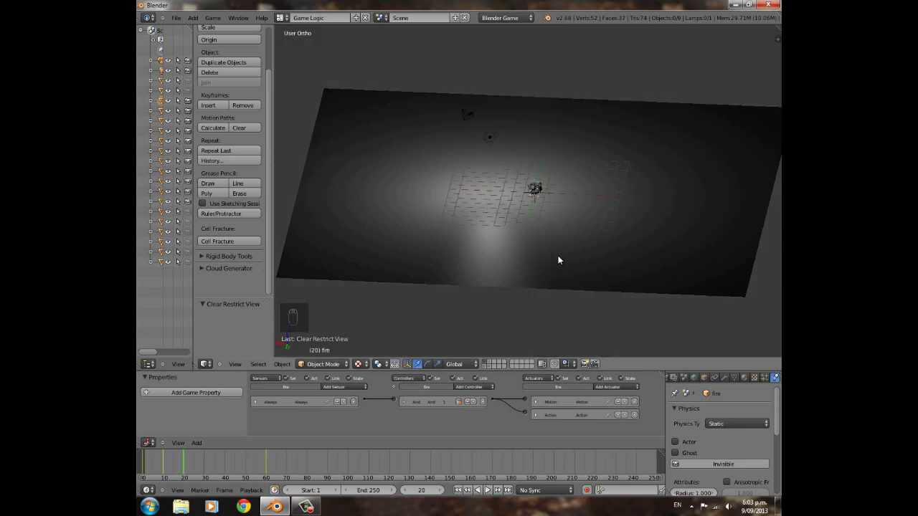
pyautogui.click(721, 424)
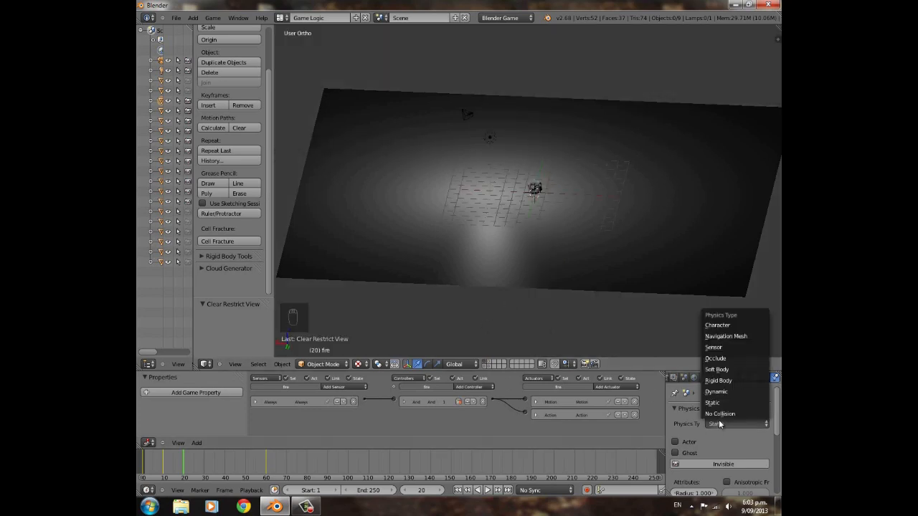
pyautogui.click(725, 419)
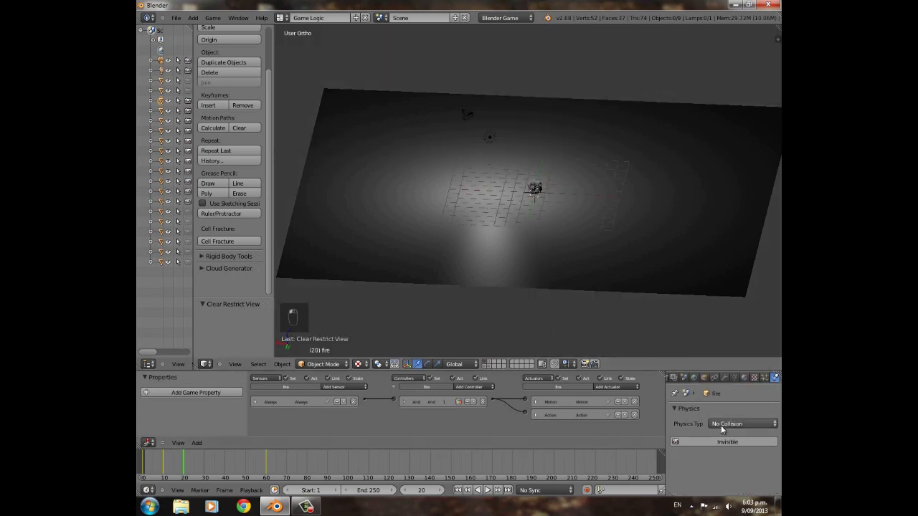
pyautogui.click(486, 363)
pyautogui.click(481, 366)
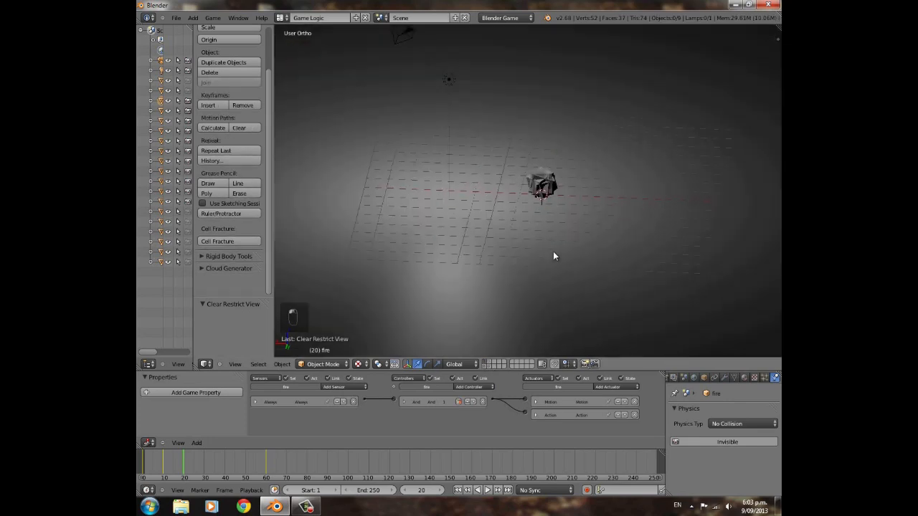
# Give trail spawner.002's rubble_cell.003 actuator a linear velocity of Z 4.02 and an angular velocity of X 4.56, Y 3.68, Z 9.68.
pyautogui.scroll(5, 588, 227)
pyautogui.rightClick(627, 148)
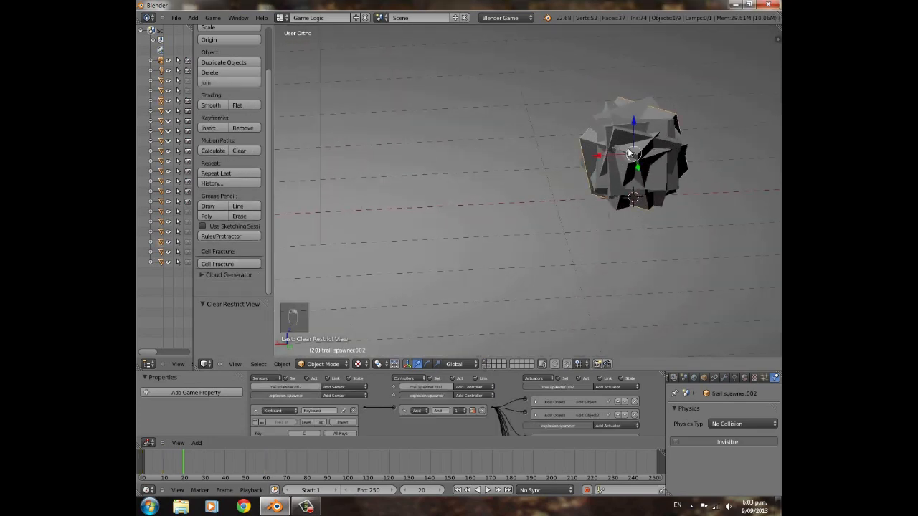
pyautogui.scroll(3, 537, 421)
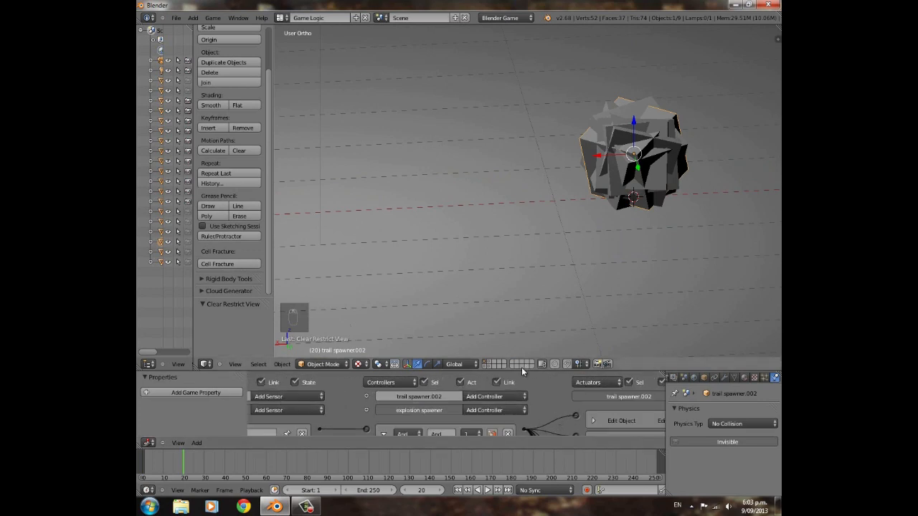
pyautogui.moveTo(529, 371); pyautogui.dragTo(528, 113)
pyautogui.scroll(2, 573, 193)
pyautogui.moveTo(599, 198); pyautogui.dragTo(447, 180, button='middle')
pyautogui.click(464, 176)
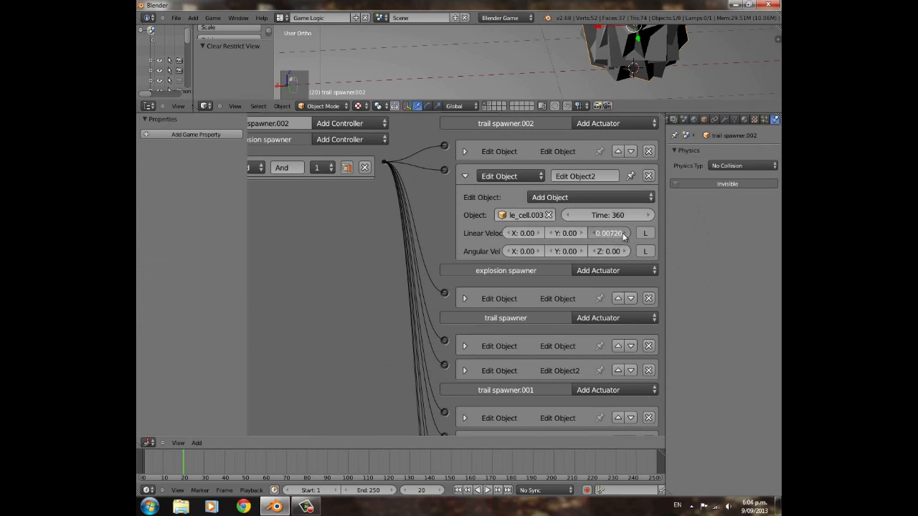
pyautogui.moveTo(659, 237); pyautogui.dragTo(678, 239)
pyautogui.moveTo(611, 254); pyautogui.dragTo(567, 255)
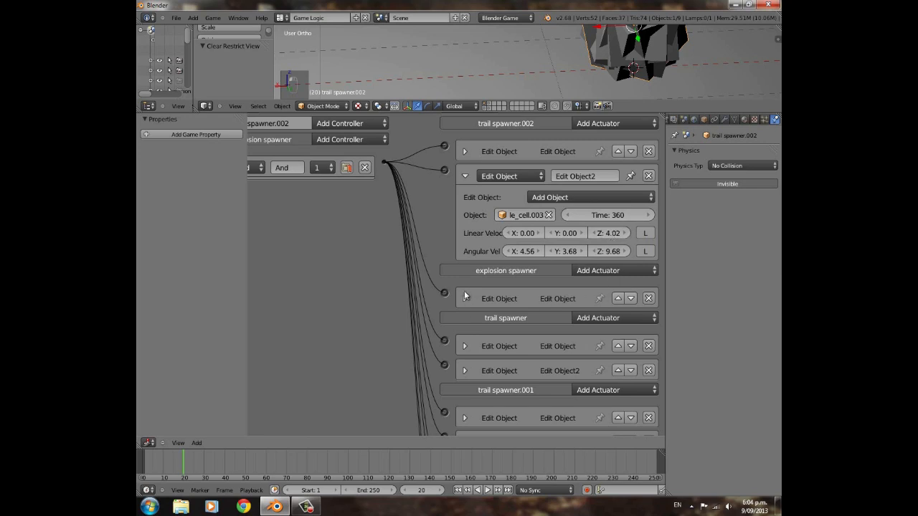
# Give trail spawner's rubble_cell.001 actuator a linear velocity of Z 5.86 and an angular velocity of X 6.96, Z 8.72.
pyautogui.click(464, 371)
pyautogui.scroll(-3, 610, 388)
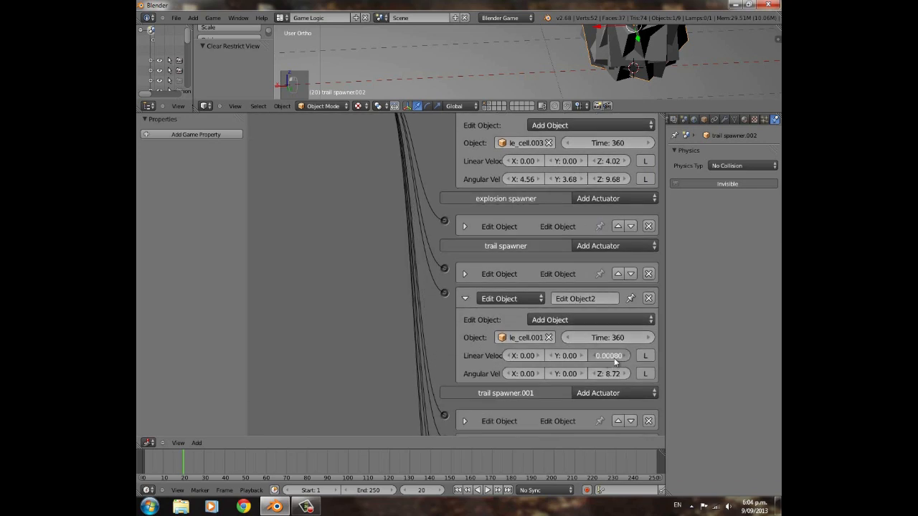
pyautogui.scroll(-5, 528, 323)
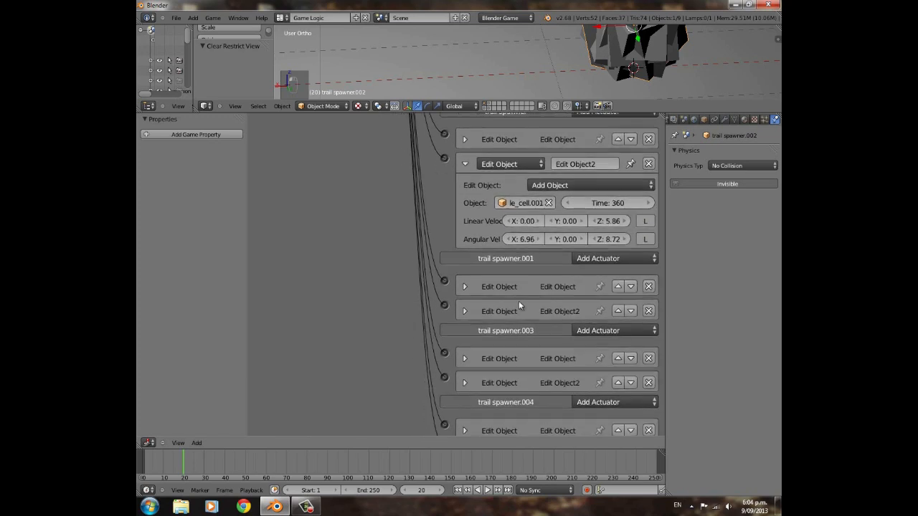
# Give trail spawner.001's rubble_cell.002 actuator a linear velocity of X -0.34, Y -0.18 and an angular velocity of X 8.32, Y -10.88, Z 0.10.
pyautogui.click(465, 287)
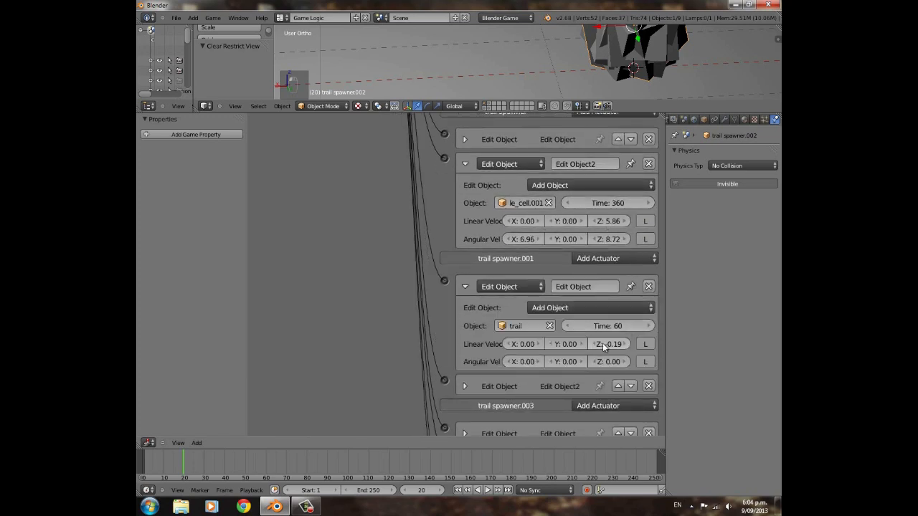
pyautogui.click(464, 287)
pyautogui.click(464, 311)
pyautogui.moveTo(621, 370); pyautogui.dragTo(611, 370)
pyautogui.moveTo(569, 370); pyautogui.dragTo(550, 370)
pyautogui.moveTo(531, 371); pyautogui.dragTo(512, 370)
pyautogui.scroll(-4, 555, 390)
# Give trail spawner.003's rubble_cell.004 actuator a linear velocity of X 0.37, Z 2.09 and an angular velocity of X 0.88, Y 1.04, Z 15.76.
pyautogui.scroll(-2, 519, 361)
pyautogui.click(511, 361)
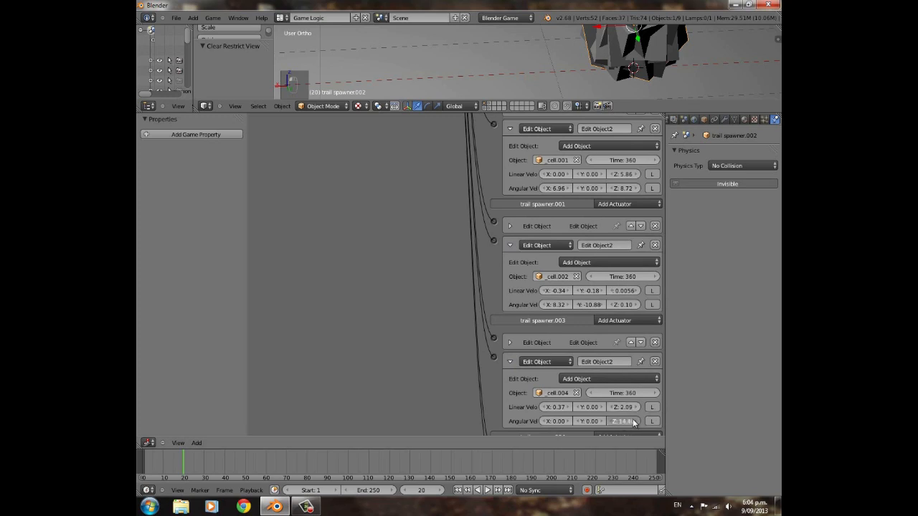
pyautogui.moveTo(571, 428); pyautogui.dragTo(528, 377, button='middle')
# Set small linear and angular velocities on trail spawner.004's rubble_cell actuator.
pyautogui.click(509, 416)
pyautogui.scroll(-3, 578, 418)
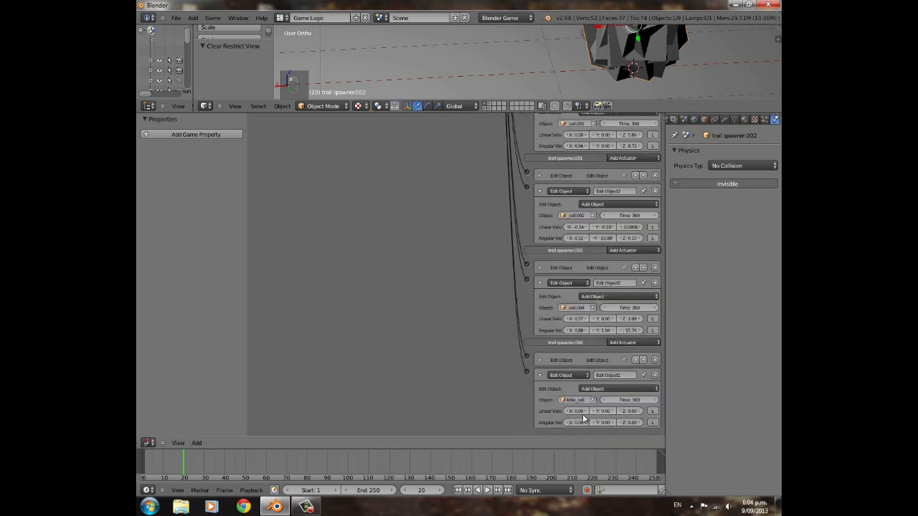
pyautogui.scroll(-2, 452, 113)
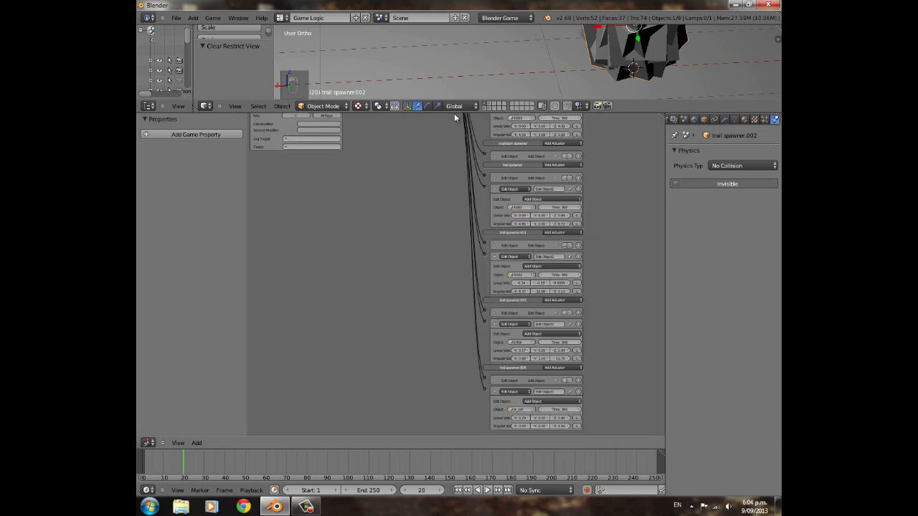
# Enlarge the 3D viewport and run the game, triggering explosions to examine how the rubble pieces fly and spin.
pyautogui.moveTo(452, 113); pyautogui.dragTo(459, 423)
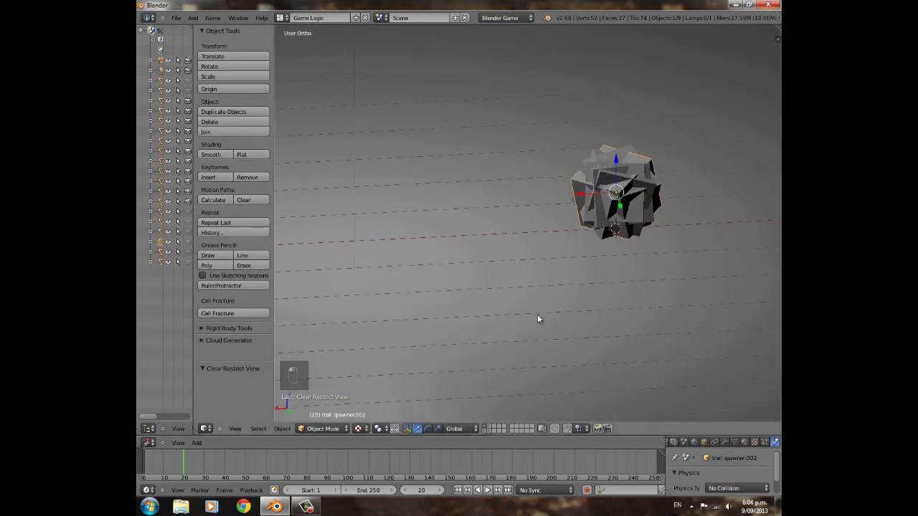
pyautogui.scroll(-4, 532, 329)
pyautogui.press('p')
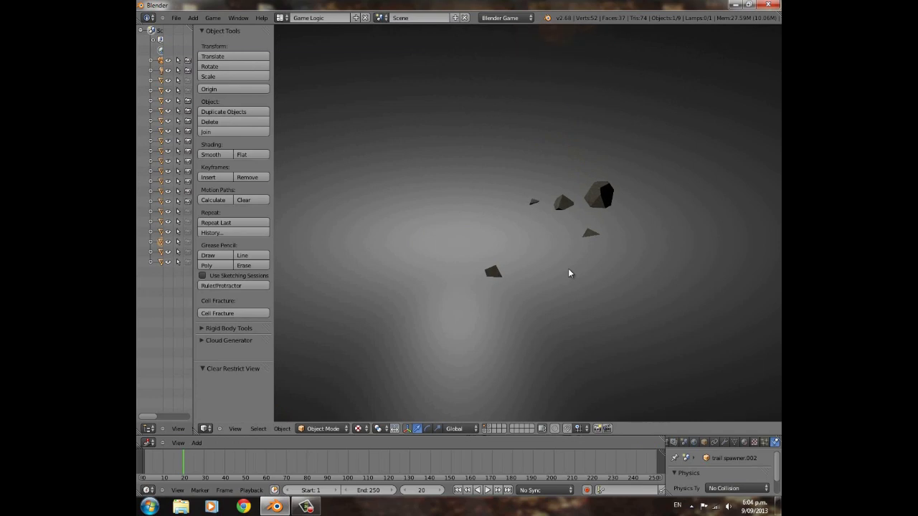
pyautogui.press('Escape')
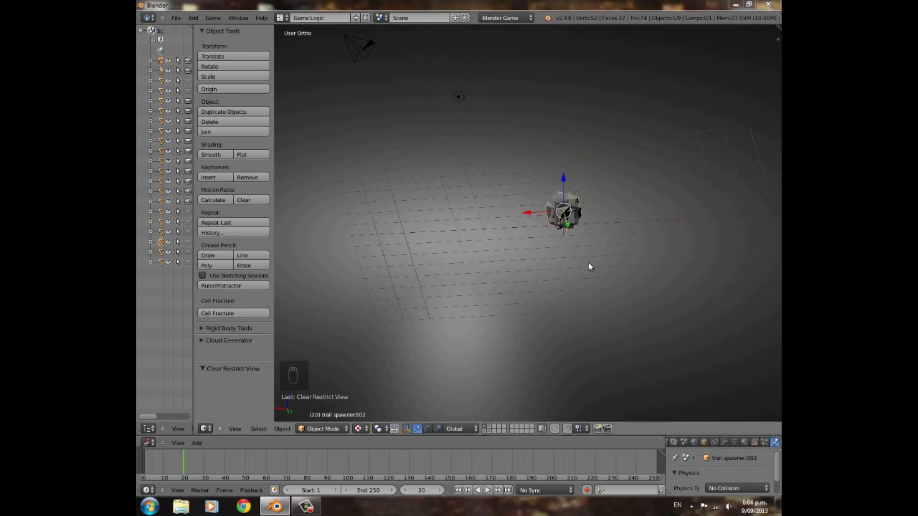
pyautogui.scroll(-4, 592, 265)
pyautogui.press('p')
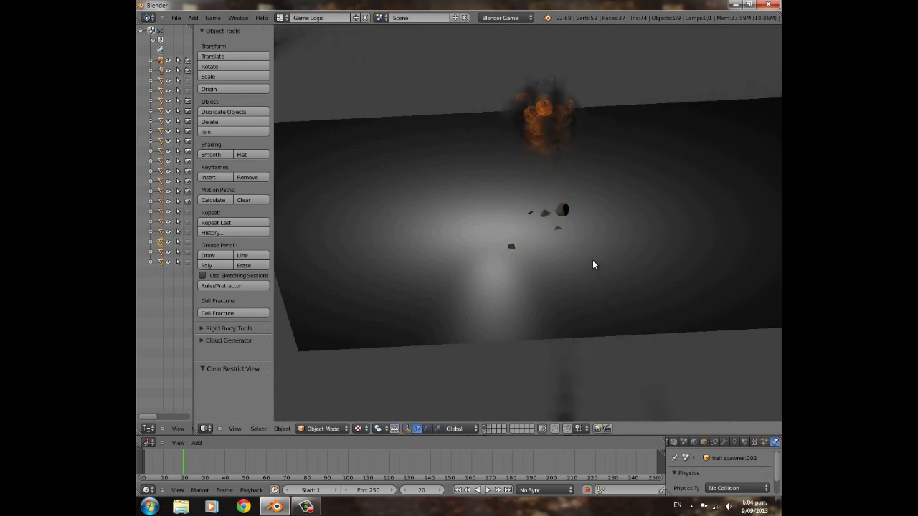
pyautogui.press('space')
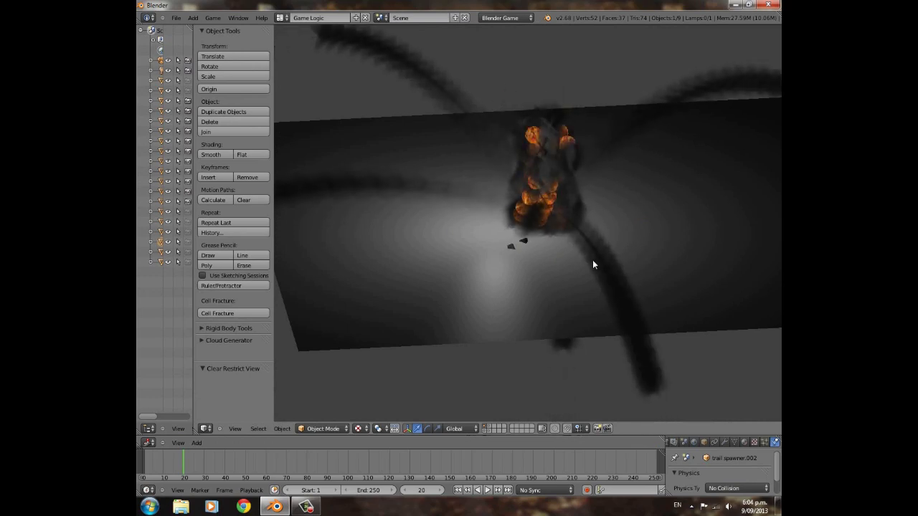
pyautogui.press('space')
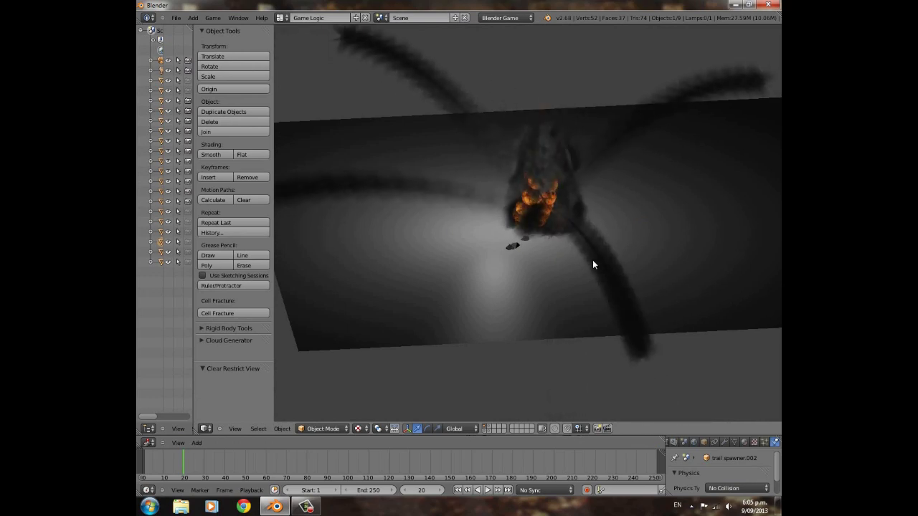
pyautogui.press('space')
pyautogui.press('Escape')
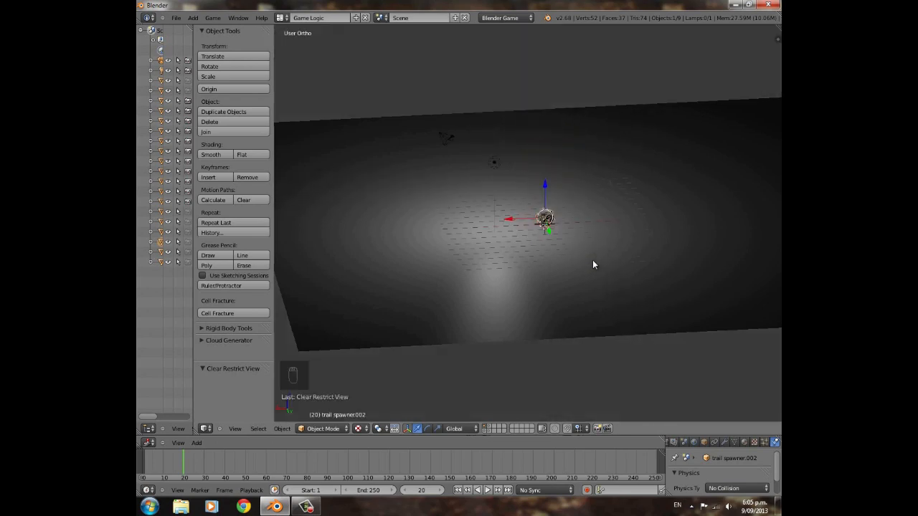
# Move the timeline back to frame 0.
pyautogui.scroll(6, 606, 224)
pyautogui.keyDown('shift'); pyautogui.moveTo(767, 165); pyautogui.dragTo(581, 239, button='middle'); pyautogui.keyUp('shift')
pyautogui.scroll(-4, 582, 239)
pyautogui.scroll(4, 582, 240)
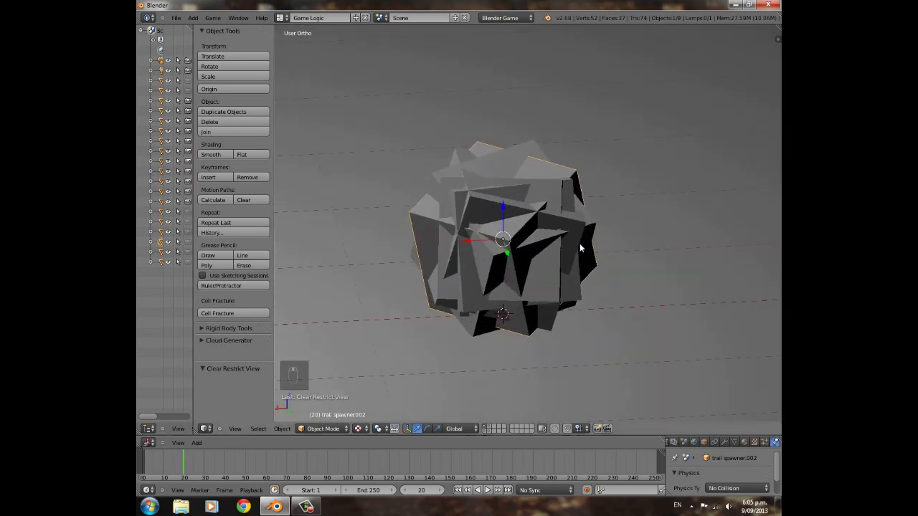
pyautogui.scroll(-3, 595, 262)
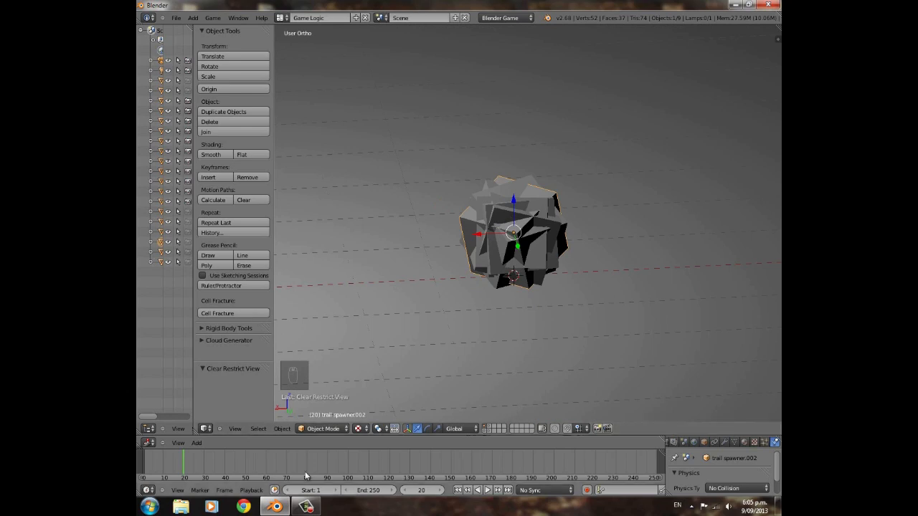
pyautogui.moveTo(180, 459)
pyautogui.mouseDown()
pyautogui.moveTo(150, 459)
pyautogui.moveTo(176, 455)
pyautogui.mouseUp()
pyautogui.moveTo(368, 459); pyautogui.dragTo(269, 462)
pyautogui.moveTo(208, 466); pyautogui.dragTo(143, 466)
pyautogui.scroll(4, 520, 247)
pyautogui.moveTo(599, 388); pyautogui.dragTo(504, 407, button='middle')
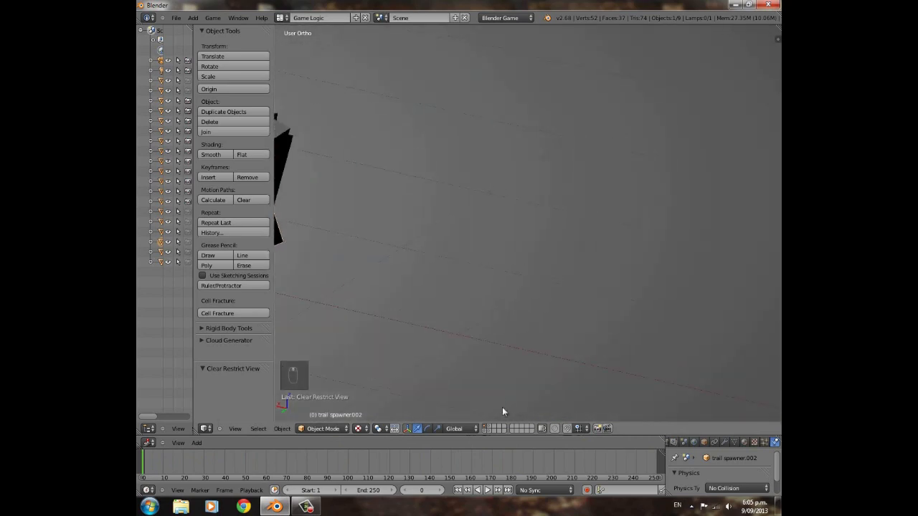
# Look through the scene layers to examine the source objects, including the trail cube.
pyautogui.click(491, 429)
pyautogui.scroll(-5, 563, 263)
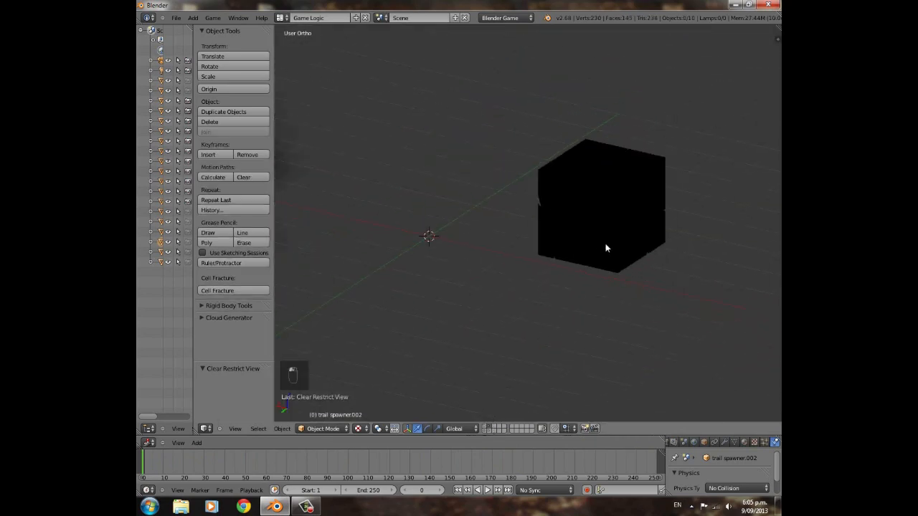
pyautogui.click(485, 429)
pyautogui.scroll(-5, 531, 287)
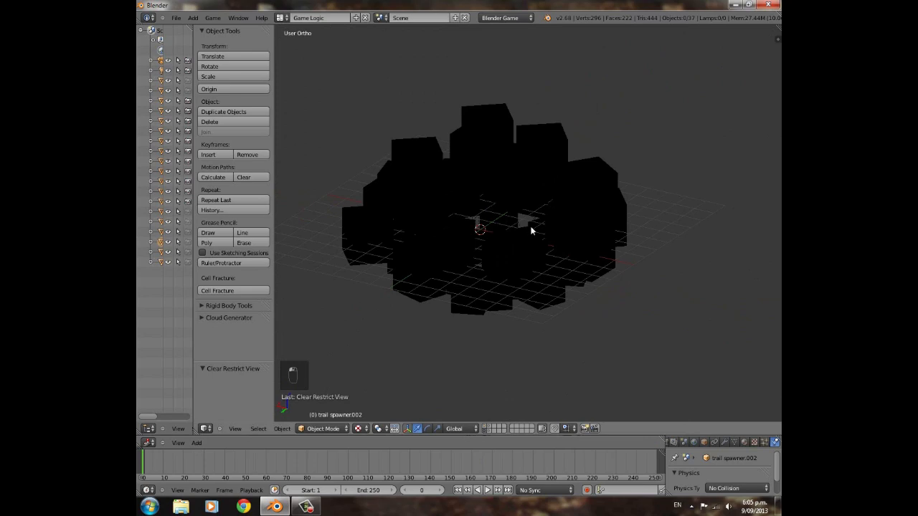
pyautogui.click(490, 429)
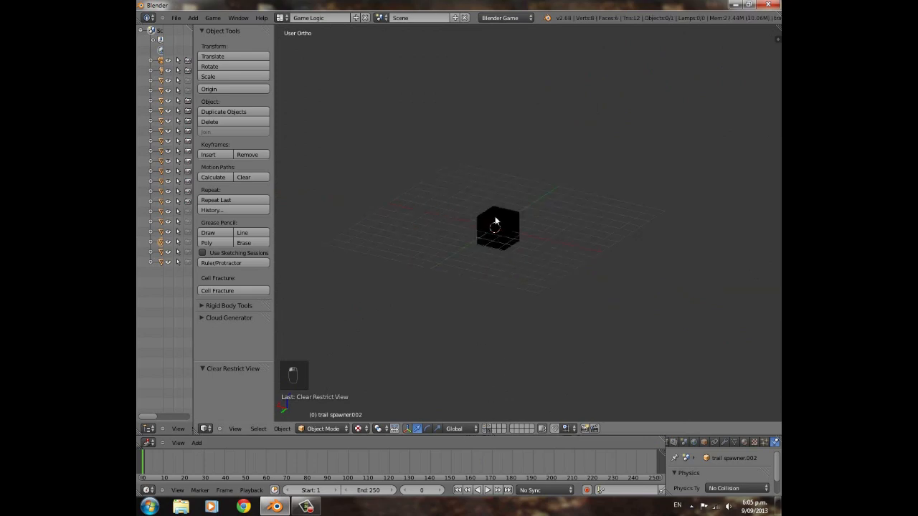
pyautogui.rightClick(502, 227)
pyautogui.scroll(2, 506, 226)
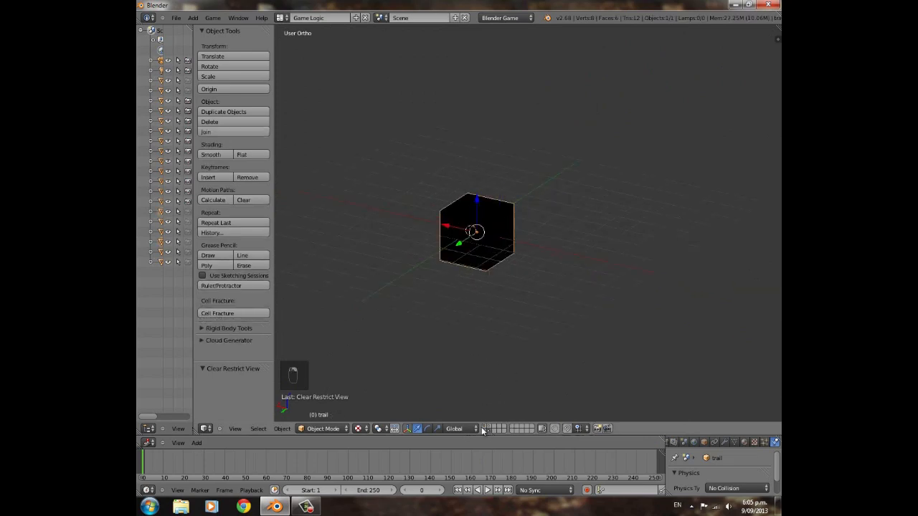
pyautogui.click(484, 429)
pyautogui.click(490, 429)
pyautogui.scroll(3, 500, 291)
pyautogui.scroll(-3, 482, 238)
# Move to frame 35 and set the fire object's physics type to Static.
pyautogui.rightClick(353, 170)
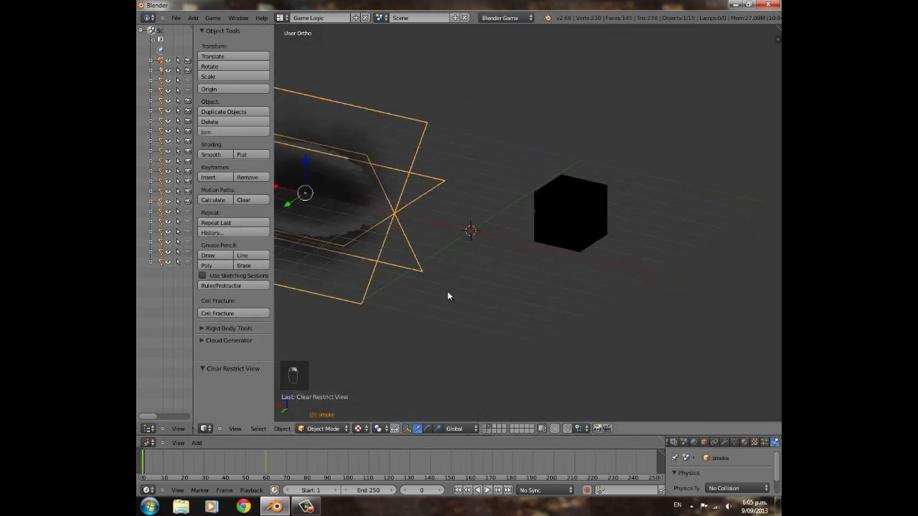
pyautogui.click(216, 464)
pyautogui.rightClick(481, 255)
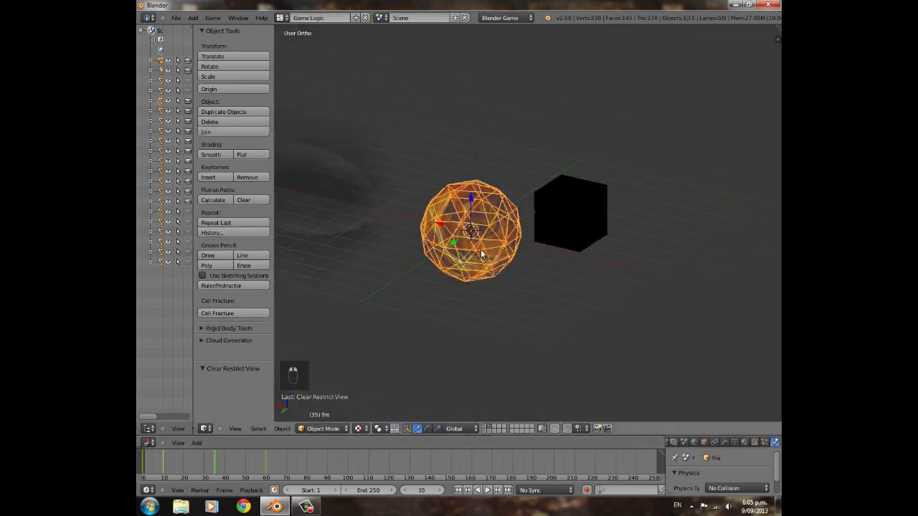
pyautogui.click(735, 488)
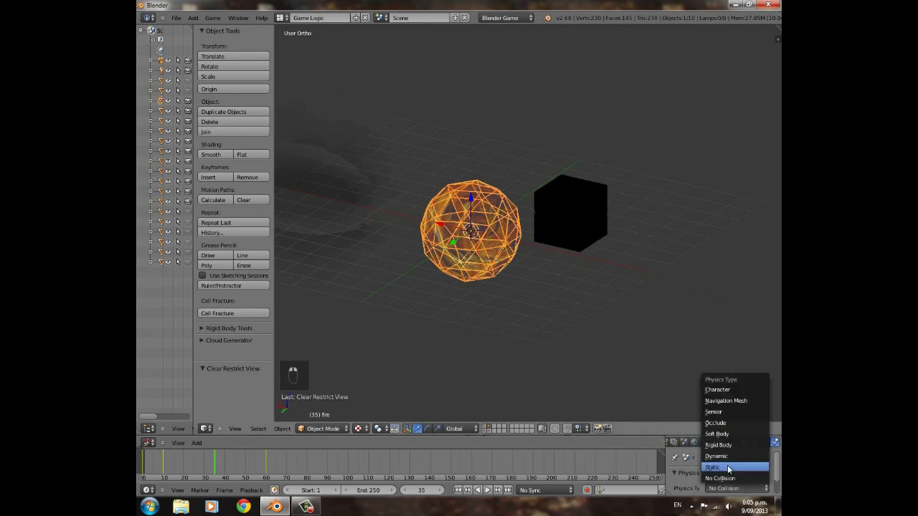
pyautogui.click(726, 467)
# Show the main layer, select trail spawner.003 and run the game to check the explosion with the Static fire object.
pyautogui.click(485, 430)
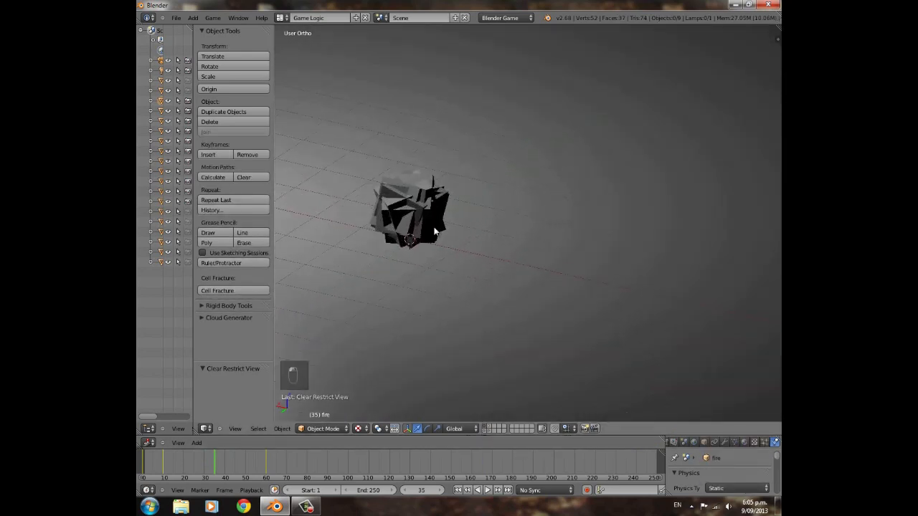
pyautogui.rightClick(431, 244)
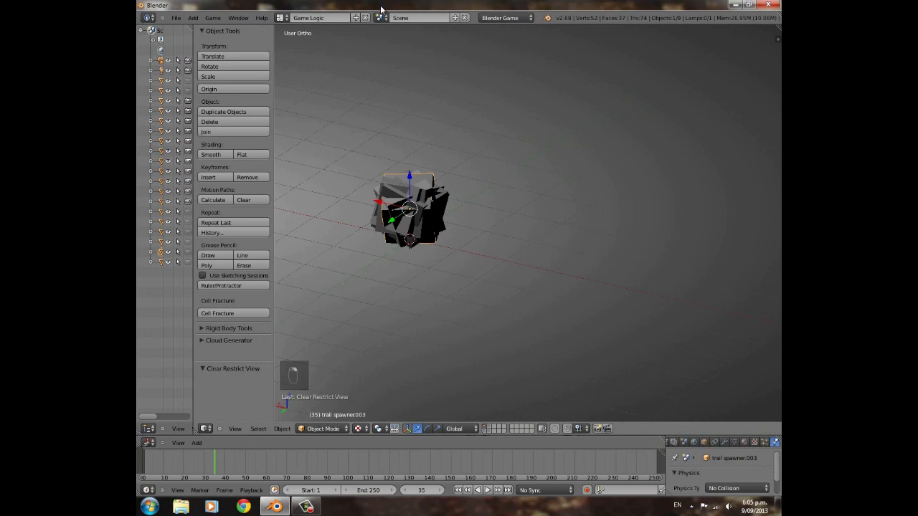
pyautogui.scroll(-5, 508, 218)
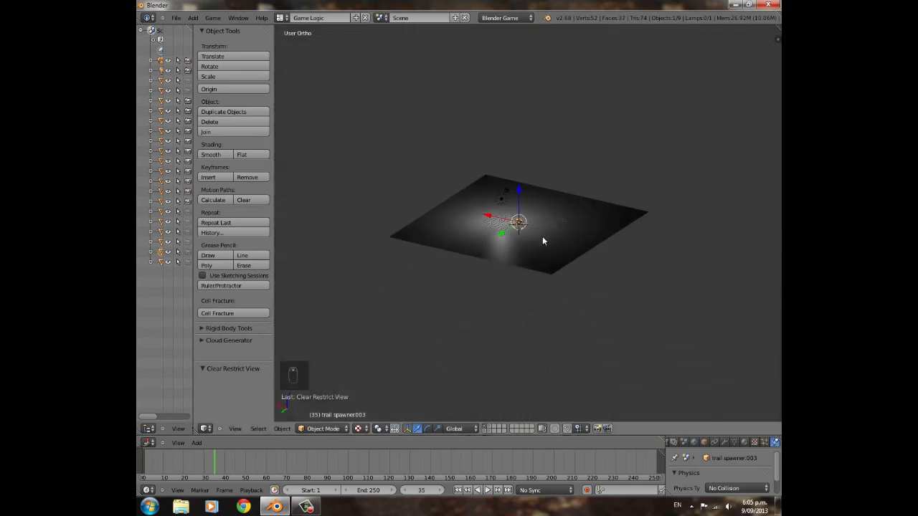
pyautogui.press('p')
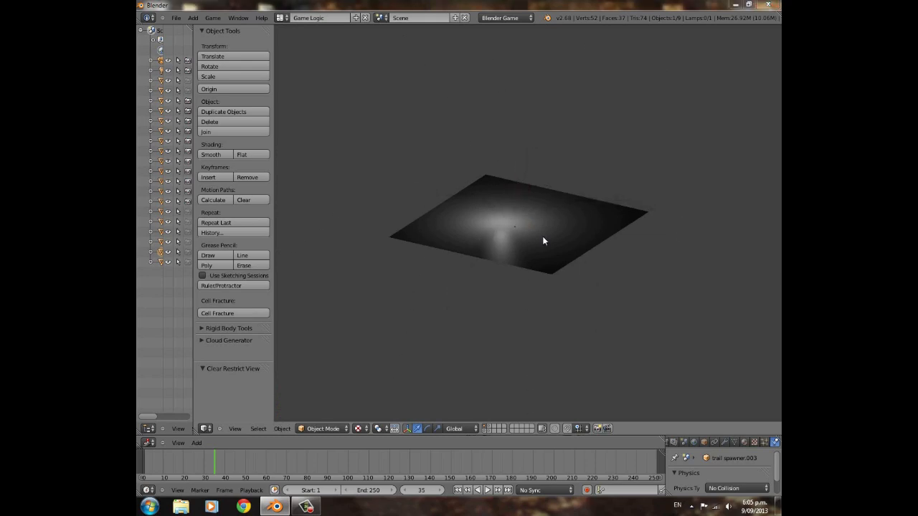
pyautogui.press('Escape')
pyautogui.scroll(5, 546, 241)
pyautogui.scroll(3, 437, 370)
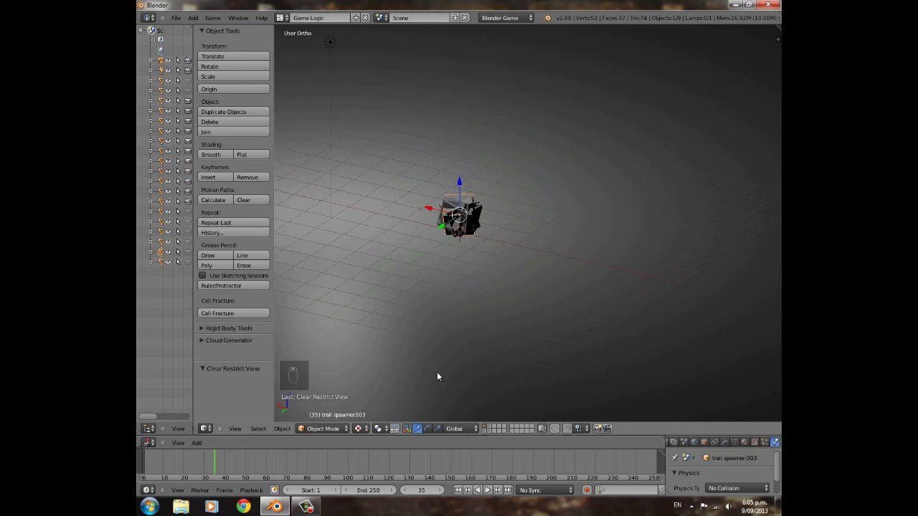
# Enlarge the logic editor, reset the velocities of the rubble_cell.001 and rubble_cell.002 actuators to zero and collapse both.
pyautogui.moveTo(433, 435); pyautogui.dragTo(431, 228)
pyautogui.scroll(-2, 538, 344)
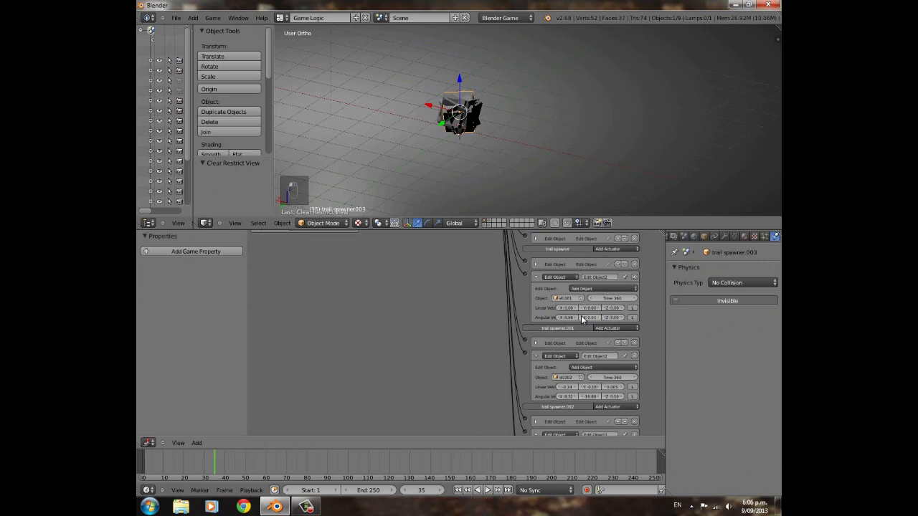
pyautogui.press('BackSpace')
pyautogui.press('BackSpace')
pyautogui.press('BackSpace')
pyautogui.press('BackSpace')
pyautogui.press('BackSpace')
pyautogui.press('BackSpace')
pyautogui.click(537, 356)
pyautogui.click(536, 279)
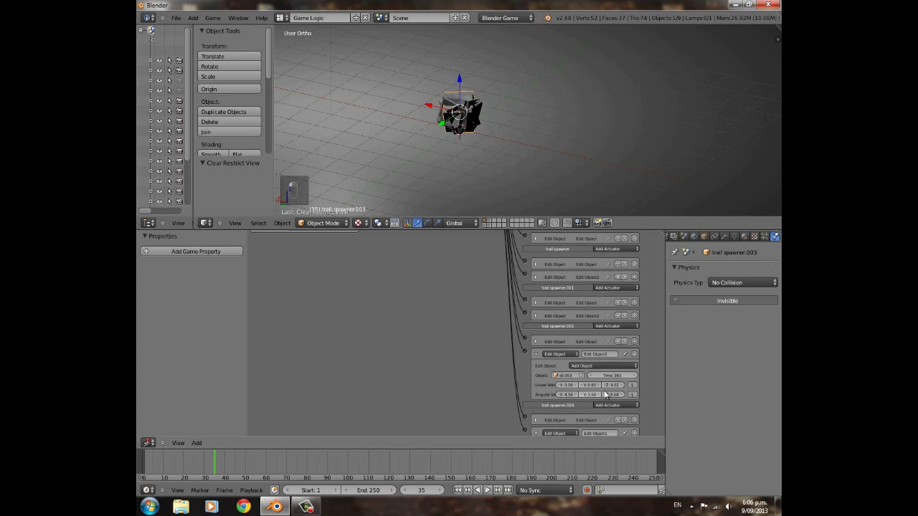
# Reset the velocities of trail spawner.002's rubble_cell.003 and trail spawner.004's rubble_cell actuators to zero and collapse both.
pyautogui.press('BackSpace')
pyautogui.click(537, 355)
pyautogui.press('BackSpace')
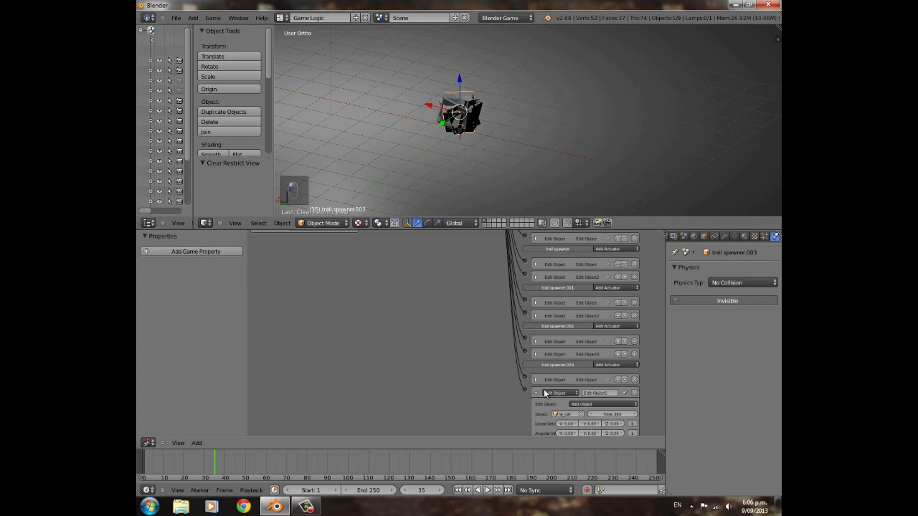
pyautogui.click(536, 394)
# Reset the velocities of trail spawner.003's rubble_cell.004 actuator to zero and collapse it.
pyautogui.scroll(4, 520, 293)
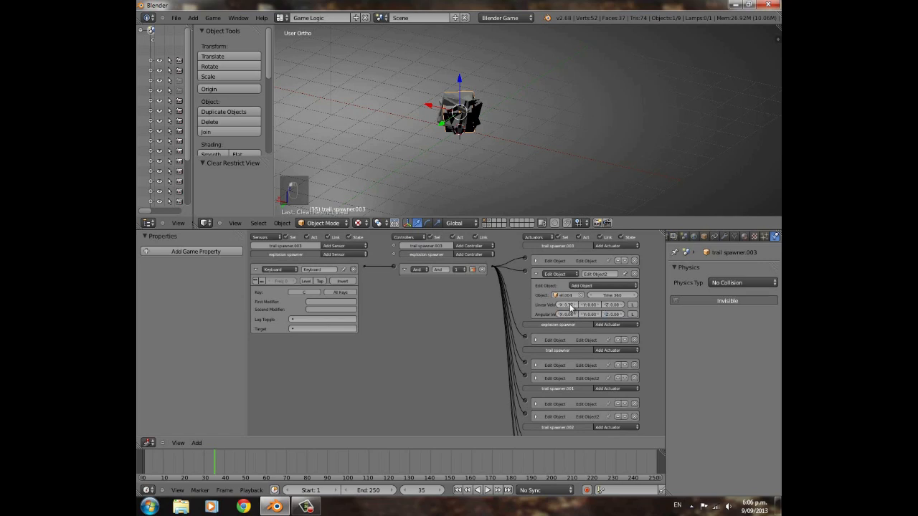
pyautogui.click(539, 263)
pyautogui.click(538, 263)
pyautogui.click(537, 274)
# Run the game on the whole ground plane and trigger the explosion to examine the rubble without launch velocities.
pyautogui.press('0')
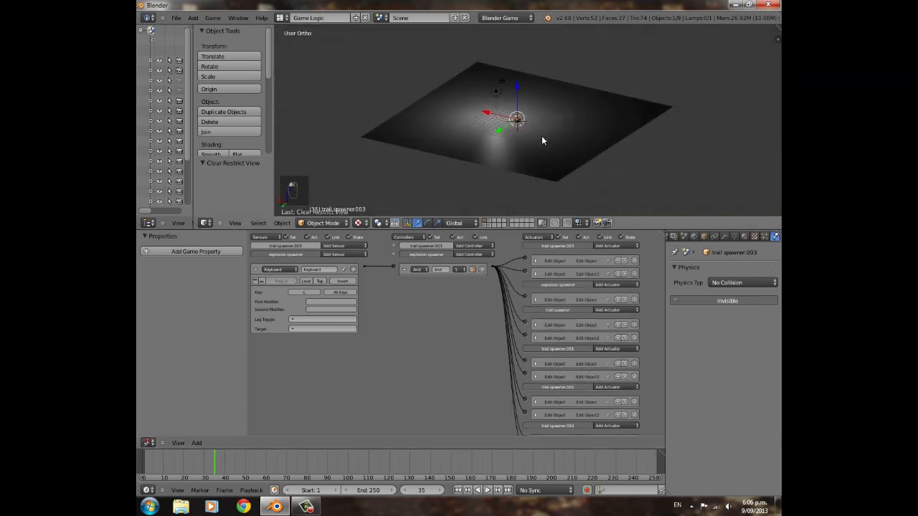
pyautogui.press('p')
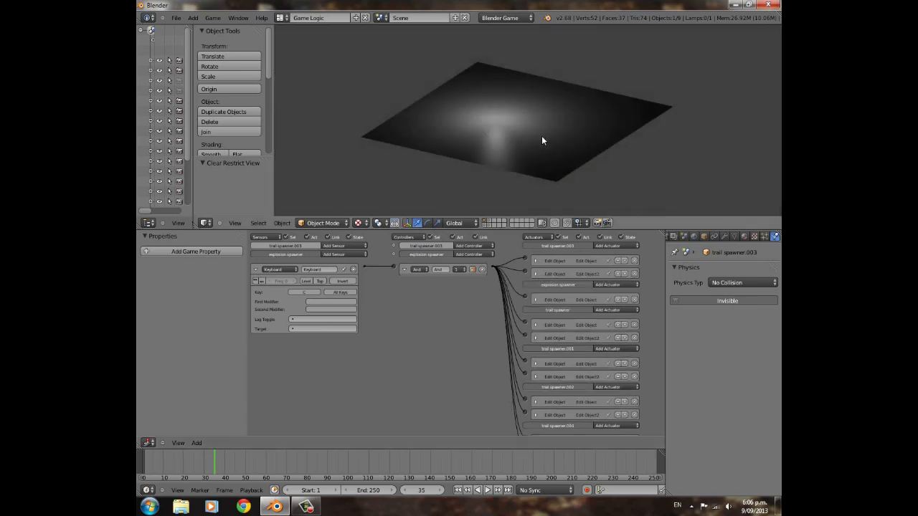
pyautogui.press('c')
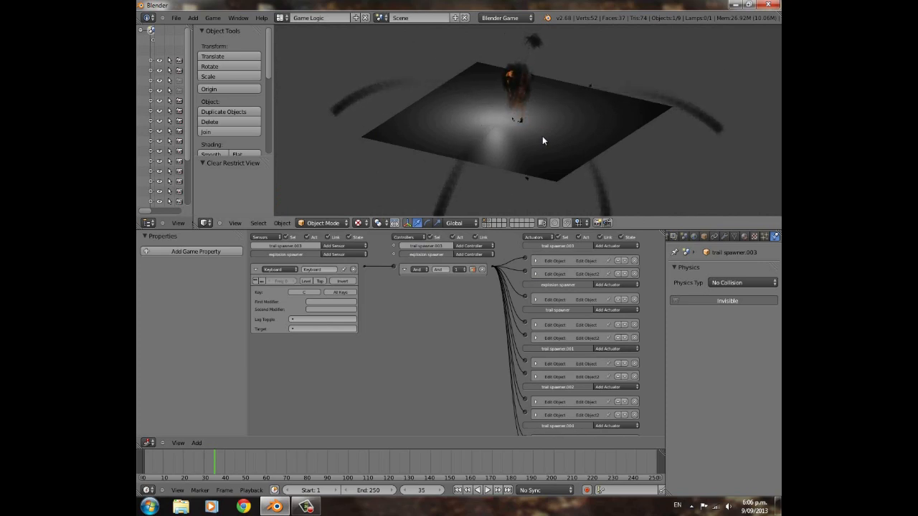
# Trigger the explosion again in the running game to watch the rubble and smoke trails, and stop the game.
pyautogui.press('c')
pyautogui.press('c')
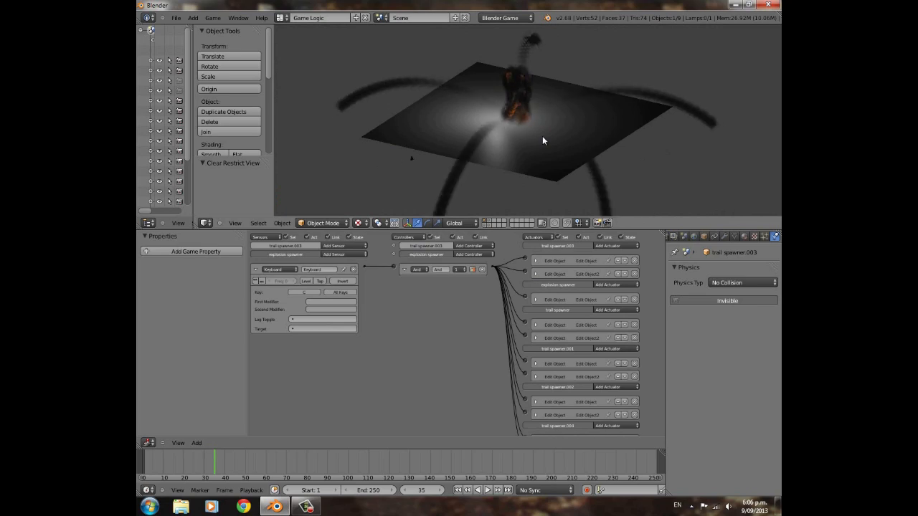
pyautogui.press('Escape')
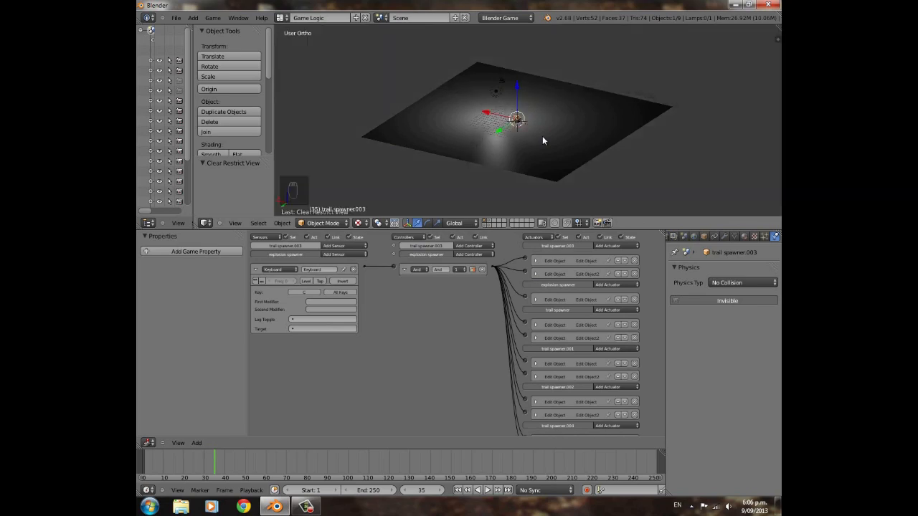
# Find the trail cube on its own layer and set its Motion actuator to location X 0.20 and rotation Y 2°.
pyautogui.click(491, 223)
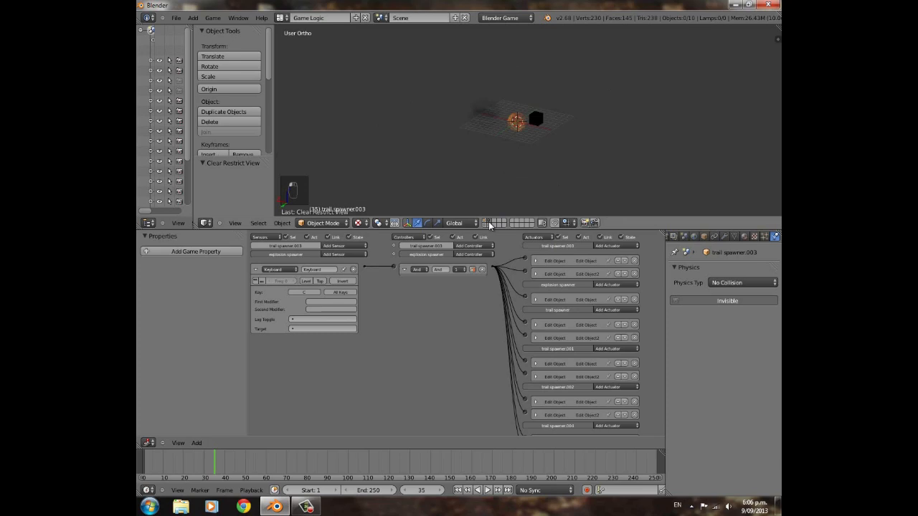
pyautogui.scroll(5, 609, 107)
pyautogui.rightClick(563, 102)
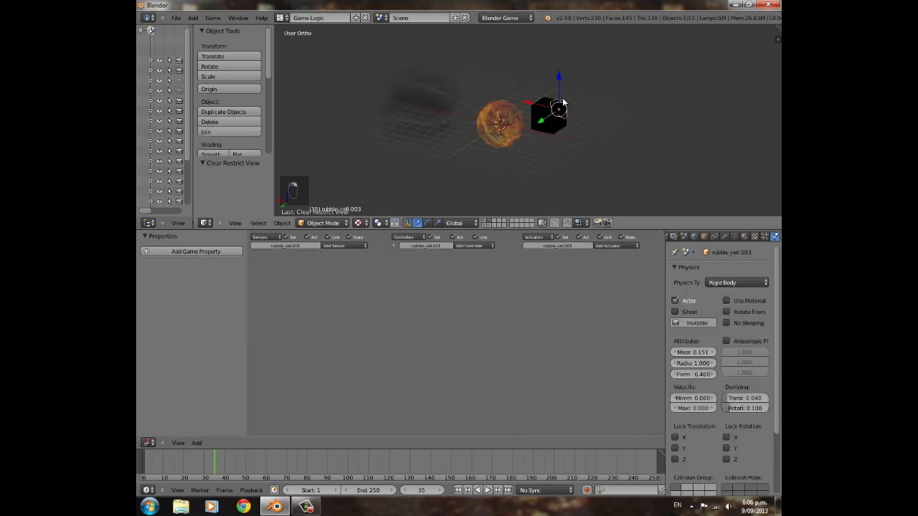
pyautogui.click(489, 226)
pyautogui.rightClick(517, 123)
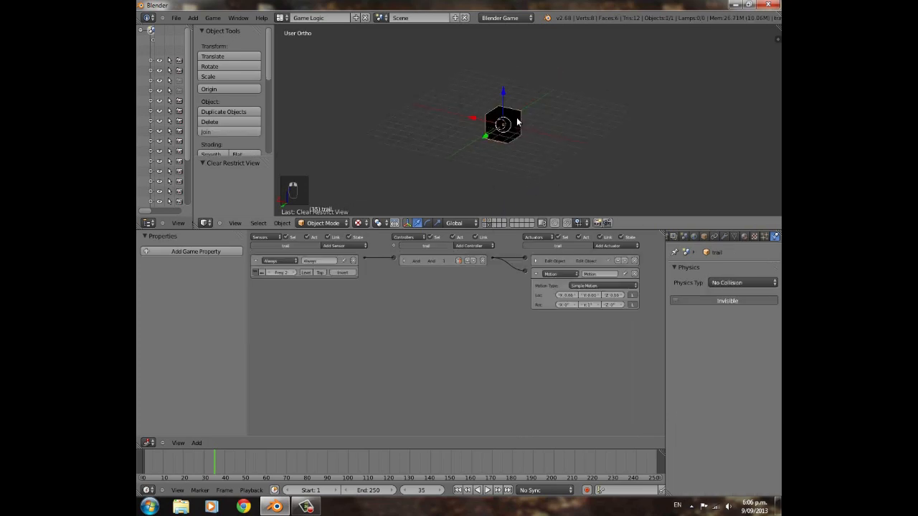
pyautogui.scroll(2, 532, 307)
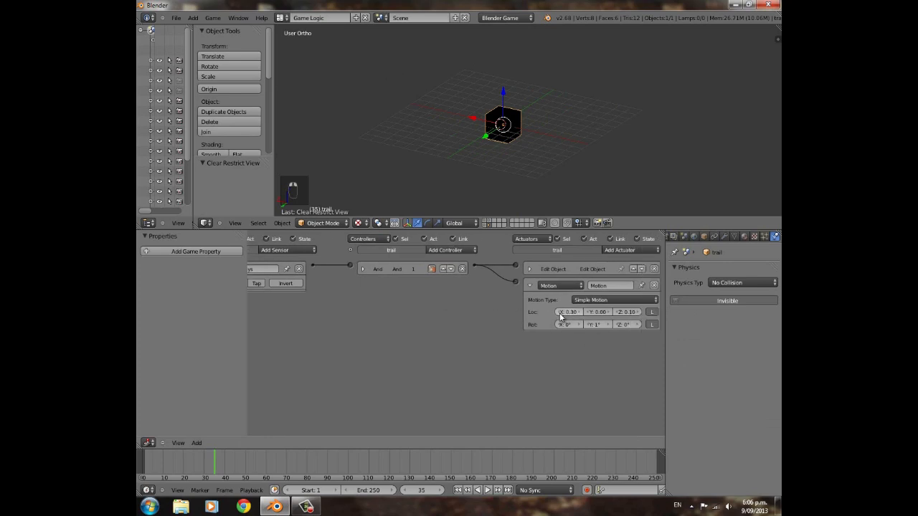
pyautogui.click(559, 313)
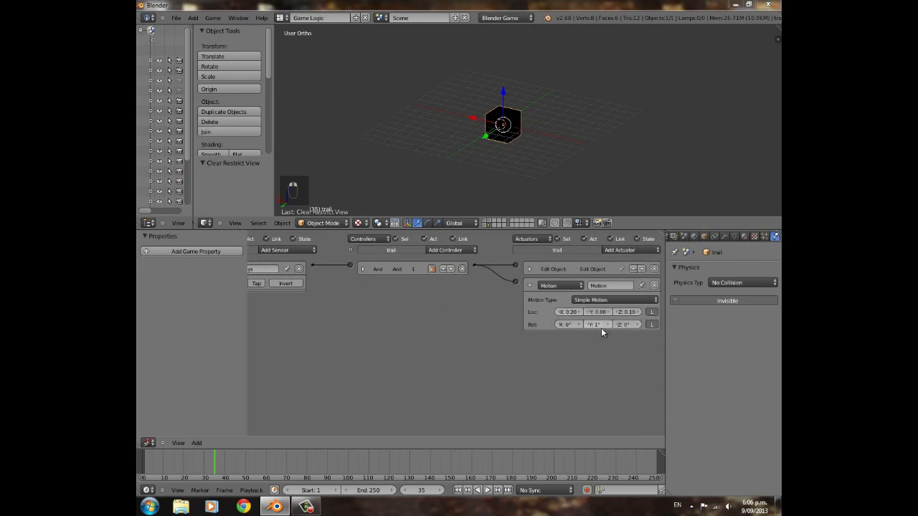
pyautogui.click(606, 323)
# Test the explosion, set the trail's Y rotation to 1°, and test the explosion again.
pyautogui.press('p')
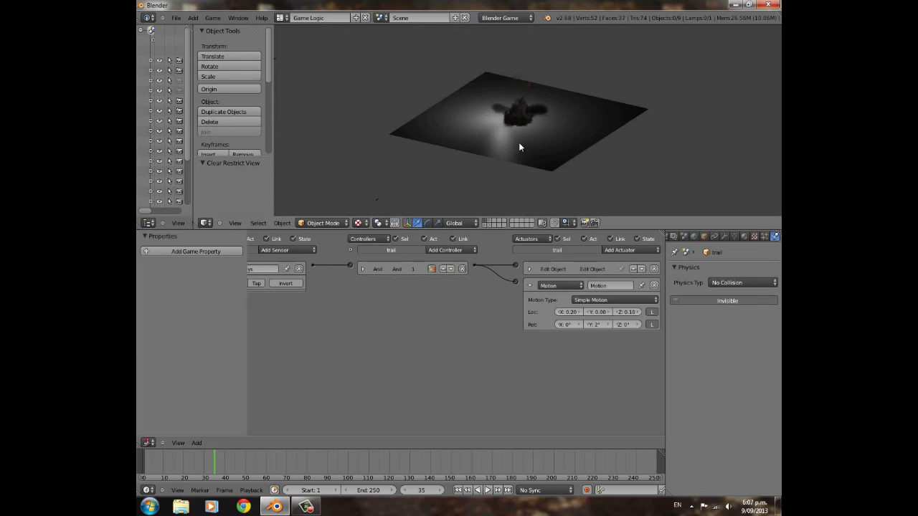
pyautogui.press('Escape')
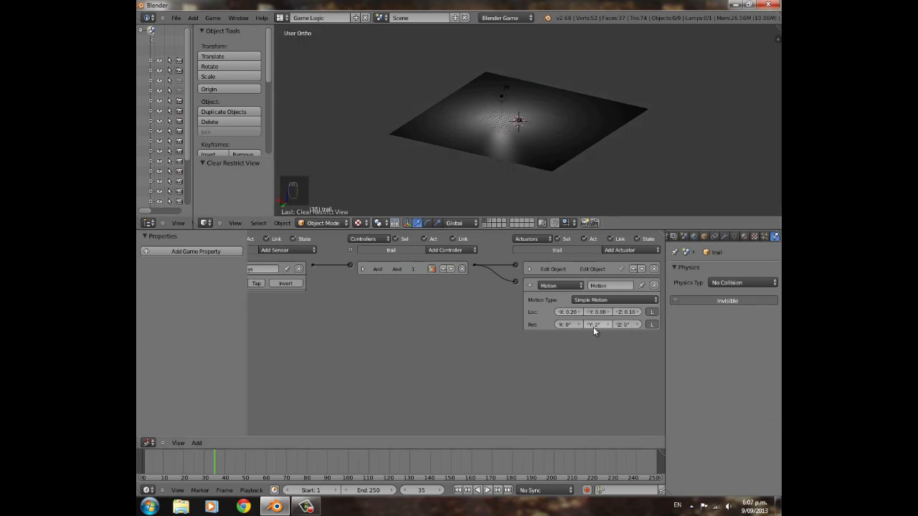
pyautogui.press('p')
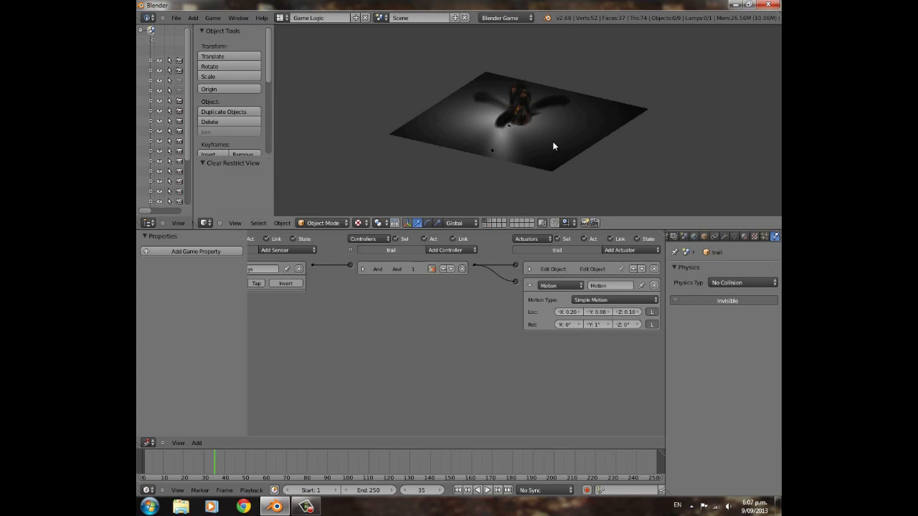
pyautogui.press('Escape')
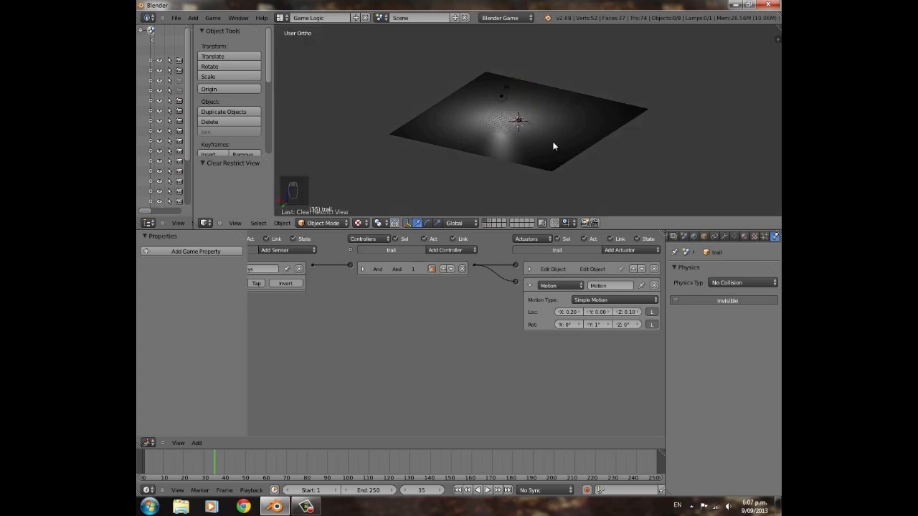
# Examine the spawner cluster on the ground plane from several angles and the trail spawner's logic bricks.
pyautogui.scroll(4, 553, 146)
pyautogui.moveTo(484, 134); pyautogui.dragTo(568, 154, button='middle')
pyautogui.scroll(-2, 567, 155)
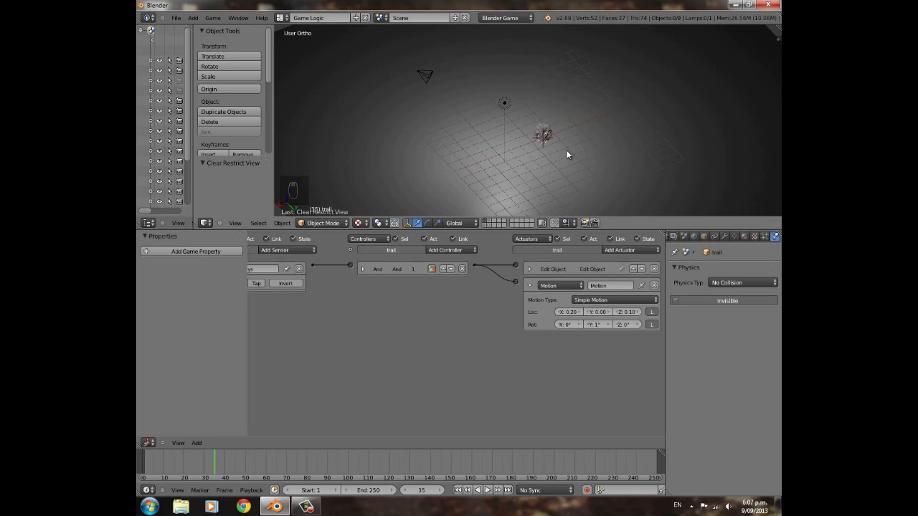
pyautogui.moveTo(647, 151); pyautogui.dragTo(553, 115, button='middle')
pyautogui.scroll(-3, 545, 116)
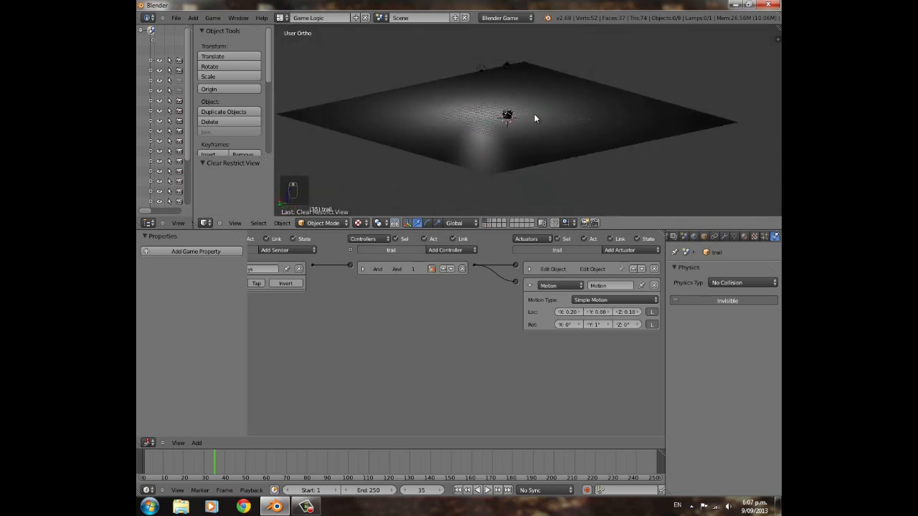
pyautogui.scroll(3, 534, 119)
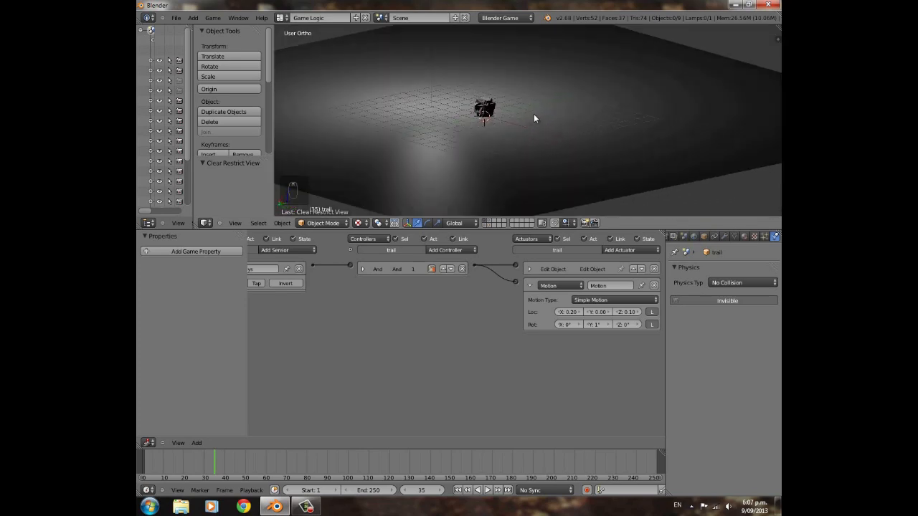
pyautogui.scroll(-3, 535, 117)
pyautogui.moveTo(535, 117); pyautogui.dragTo(529, 127, button='middle')
pyautogui.scroll(3, 527, 126)
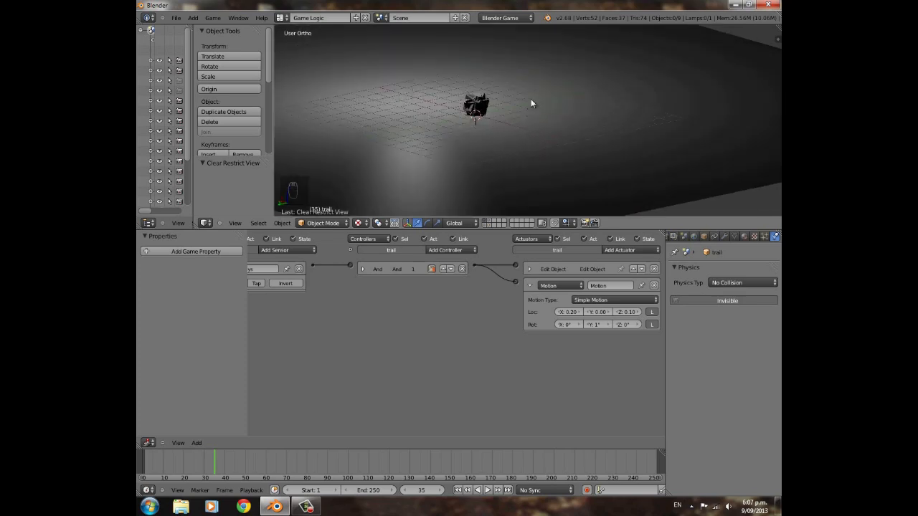
pyautogui.scroll(-3, 531, 104)
pyautogui.scroll(3, 527, 115)
pyautogui.moveTo(376, 309); pyautogui.dragTo(433, 308, button='middle')
pyautogui.rightClick(485, 104)
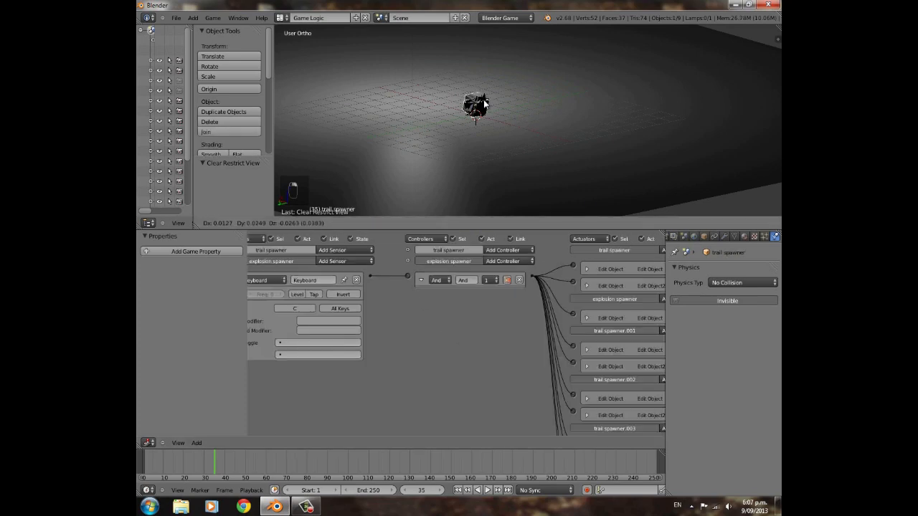
pyautogui.moveTo(512, 366); pyautogui.dragTo(537, 365, button='middle')
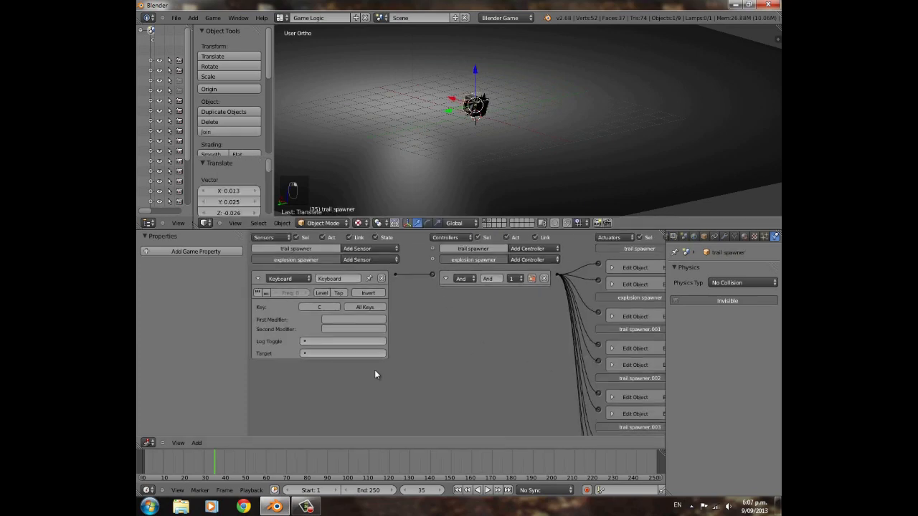
pyautogui.moveTo(430, 186); pyautogui.dragTo(583, 169, button='middle')
# Save the project as explosiontutorial.blend in the E:\tutorials folder.
pyautogui.hotkey('ctrl', 's')
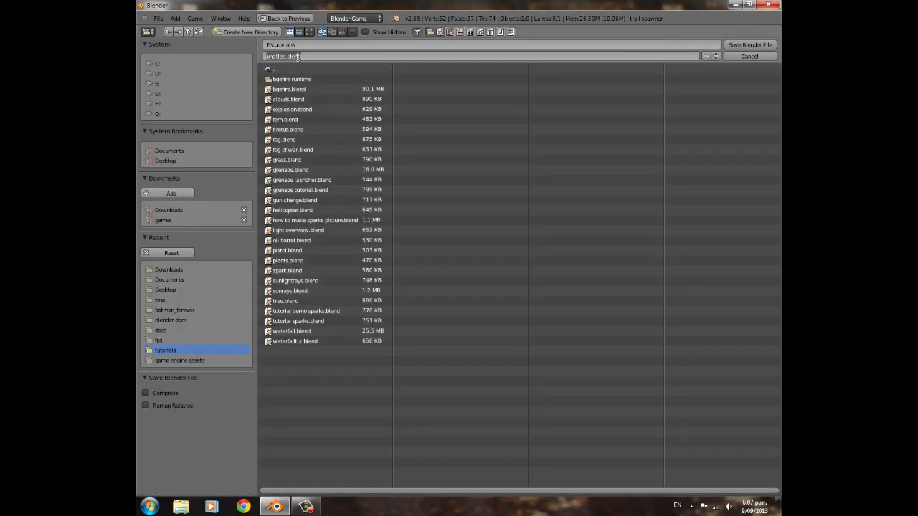
pyautogui.write('t')
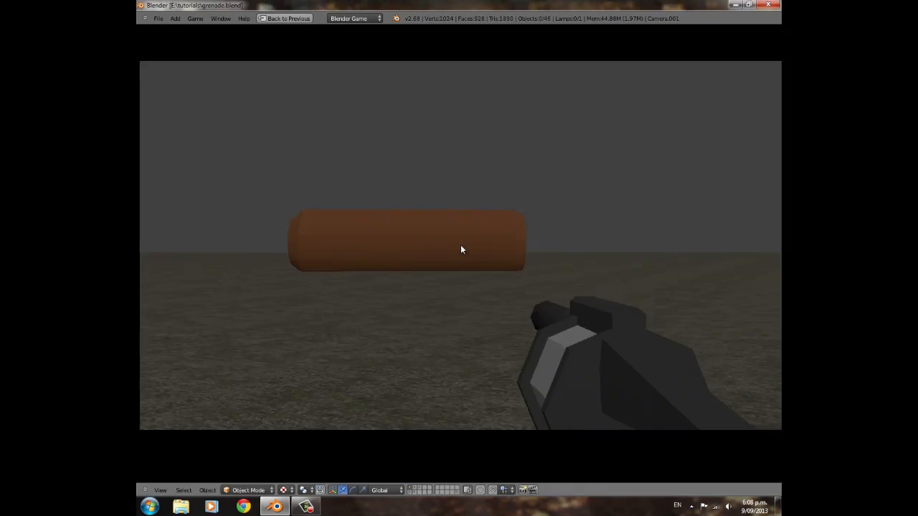
# Stop the running grenade.blend demo, restore the full editor layout and bring up the tank1sensor logic bricks with narrowed game properties.
pyautogui.press('Escape')
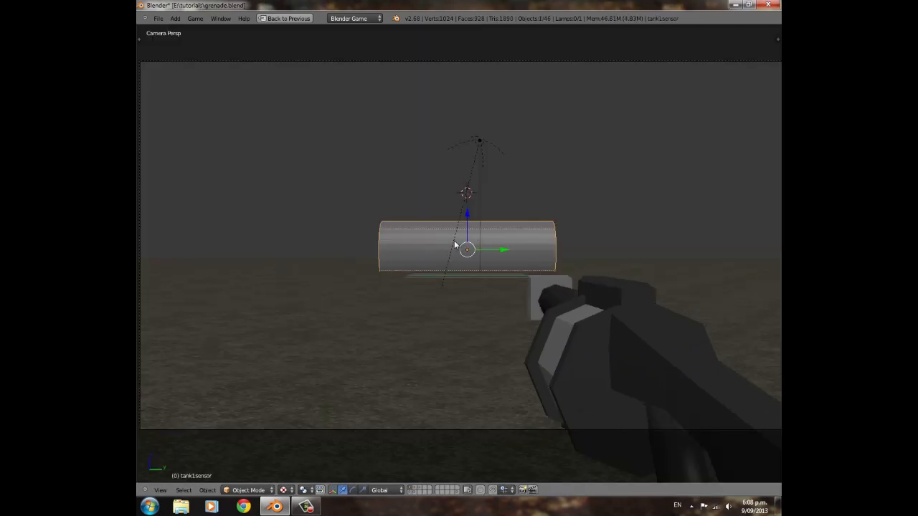
pyautogui.hotkey('ctrl', 'Up')
pyautogui.scroll(-5, 287, 351)
pyautogui.click(144, 290)
pyautogui.click(143, 290)
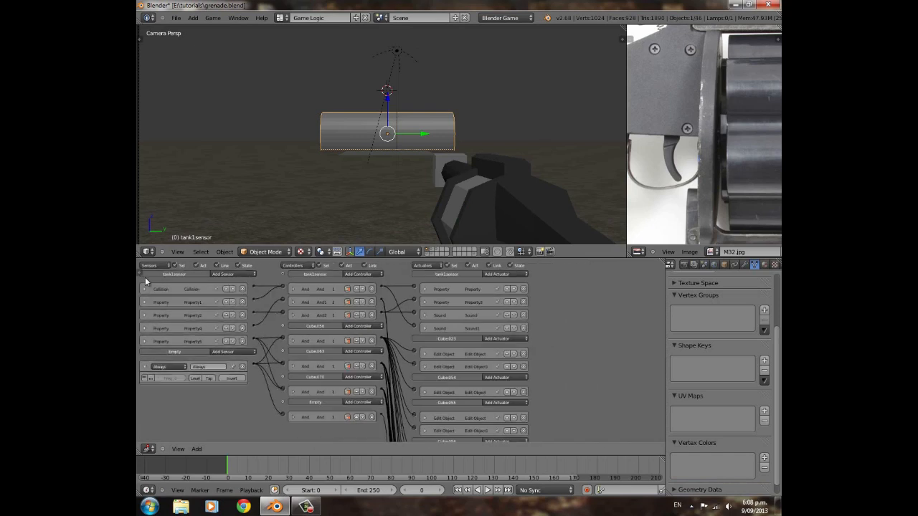
pyautogui.press('n')
pyautogui.moveTo(362, 292); pyautogui.dragTo(159, 293)
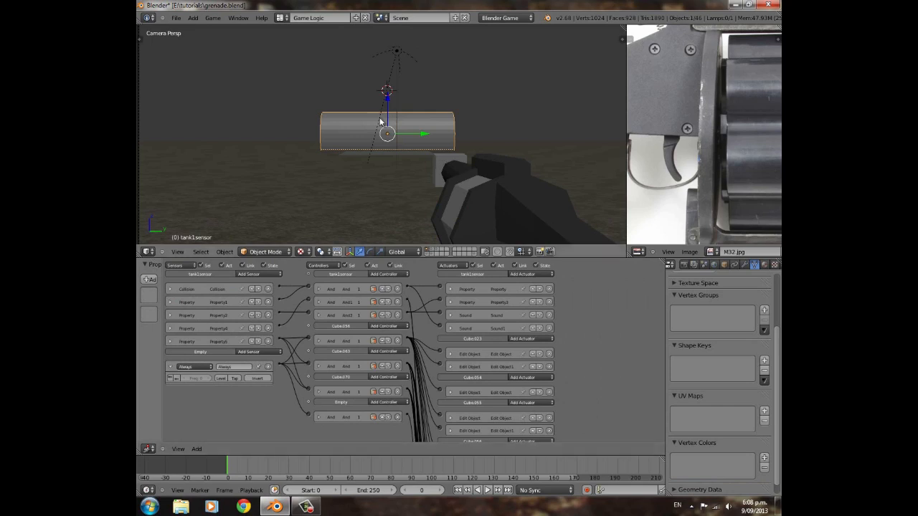
# Examine tank1sensor's Collision and Property sensors and the Edit Object actuators of the linked cubes.
pyautogui.click(169, 290)
pyautogui.click(170, 291)
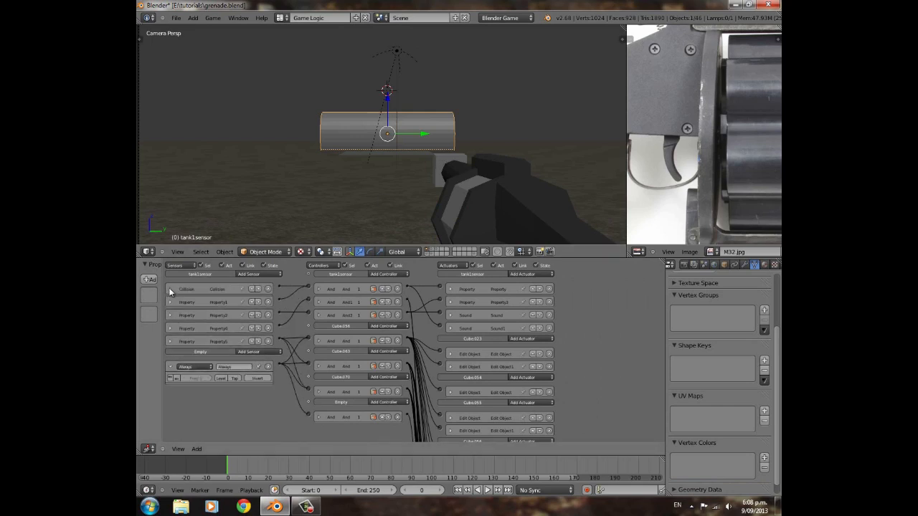
pyautogui.click(170, 290)
pyautogui.click(170, 290)
pyautogui.click(170, 303)
pyautogui.click(170, 302)
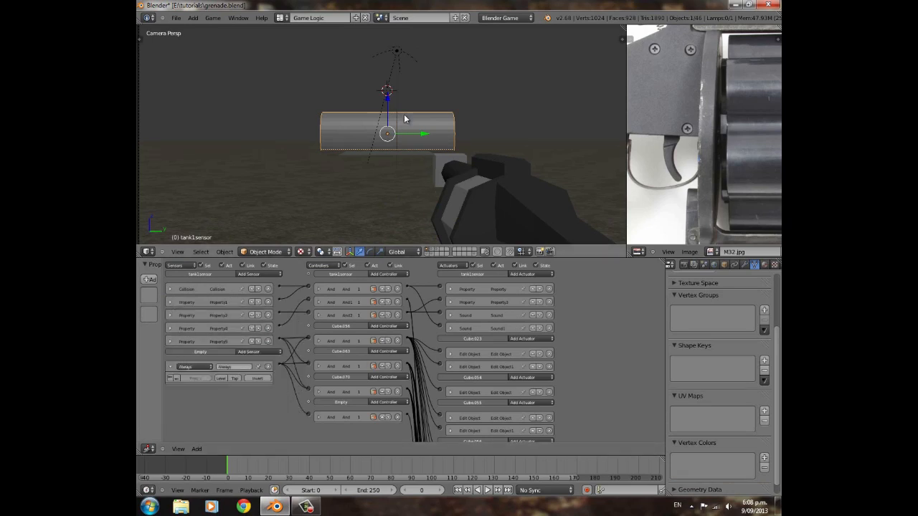
pyautogui.scroll(-10, 387, 409)
pyautogui.scroll(-6, 422, 359)
pyautogui.scroll(-8, 425, 325)
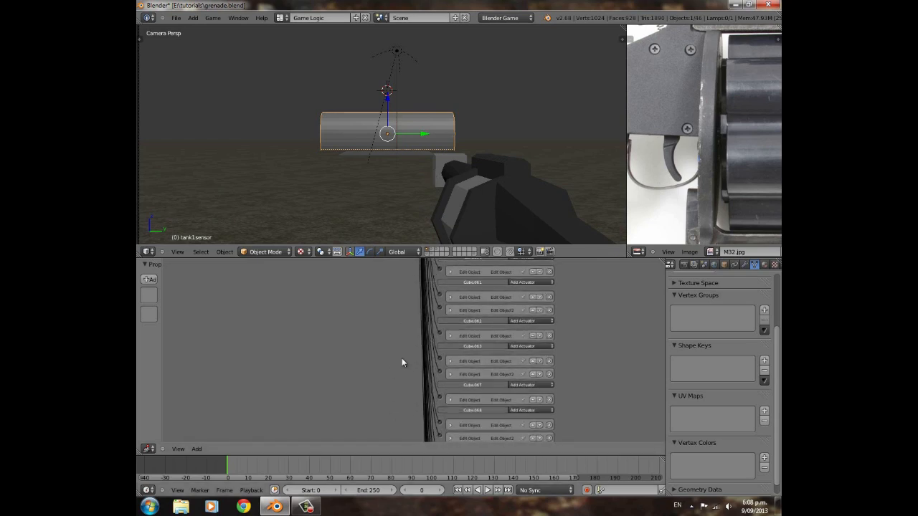
pyautogui.scroll(20, 396, 383)
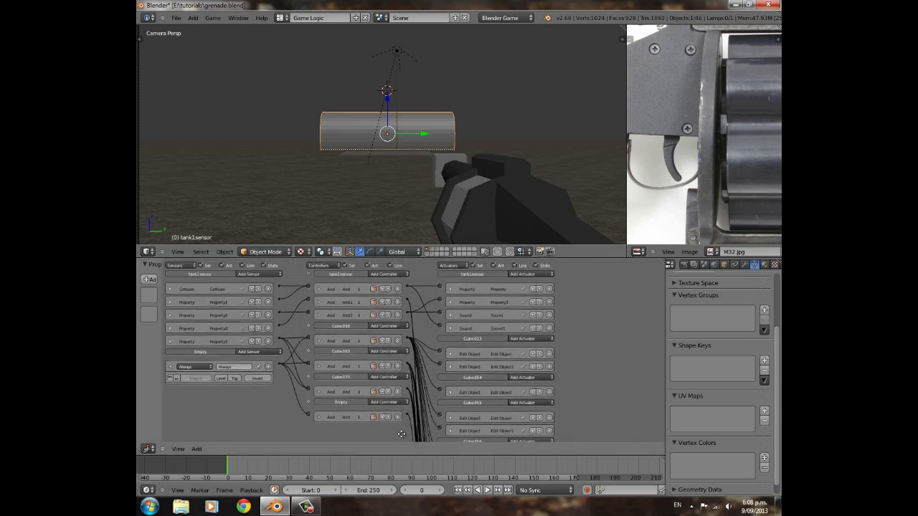
# Run the grenade demo from the camera view to watch the tank explode, and stop it.
pyautogui.press('KP_0')
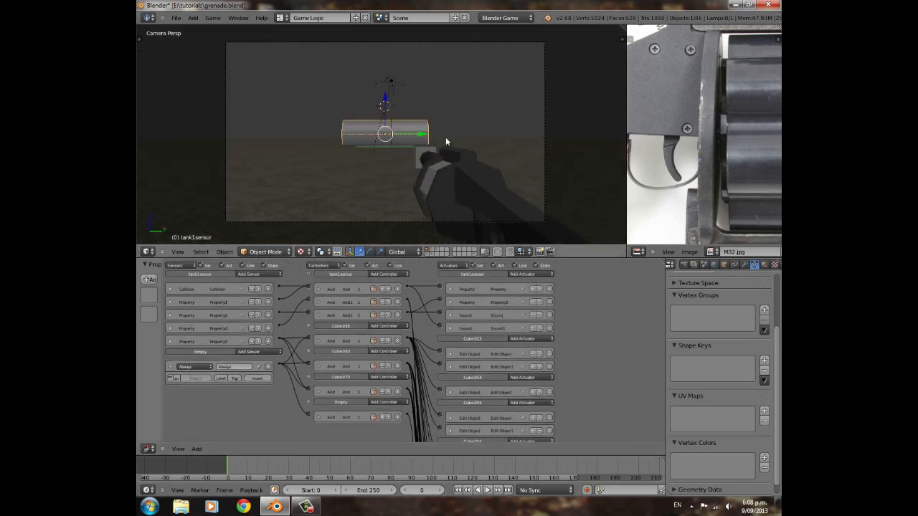
pyautogui.press('p')
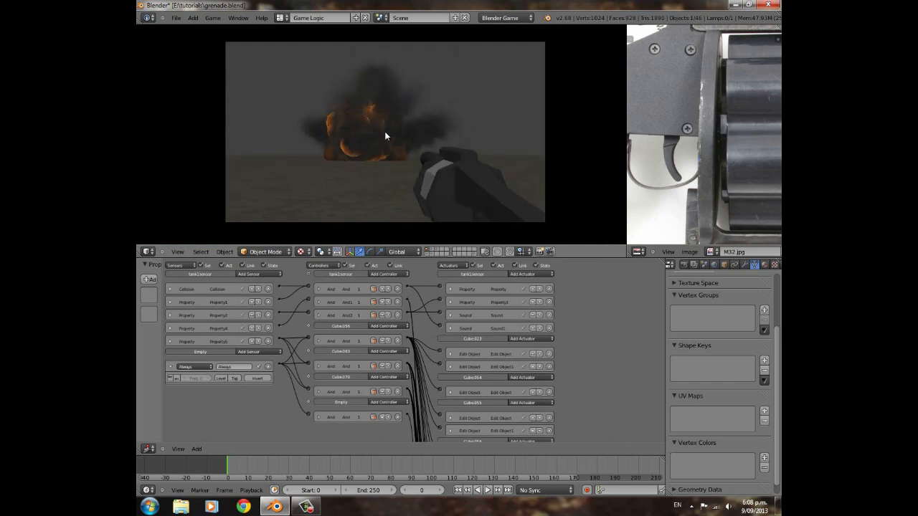
pyautogui.press('Escape')
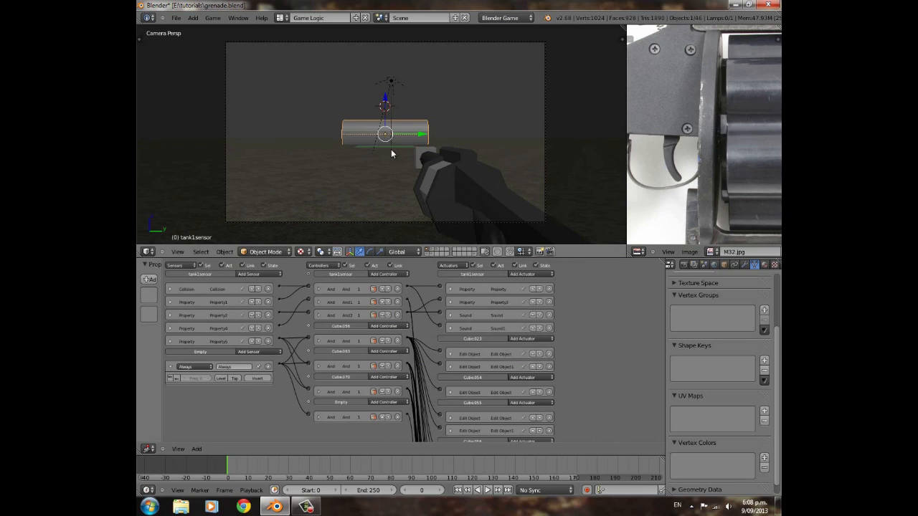
# Run the grenade demo again, advance on the tank while firing grenades, and inspect the burning wreck from different positions.
pyautogui.press('p')
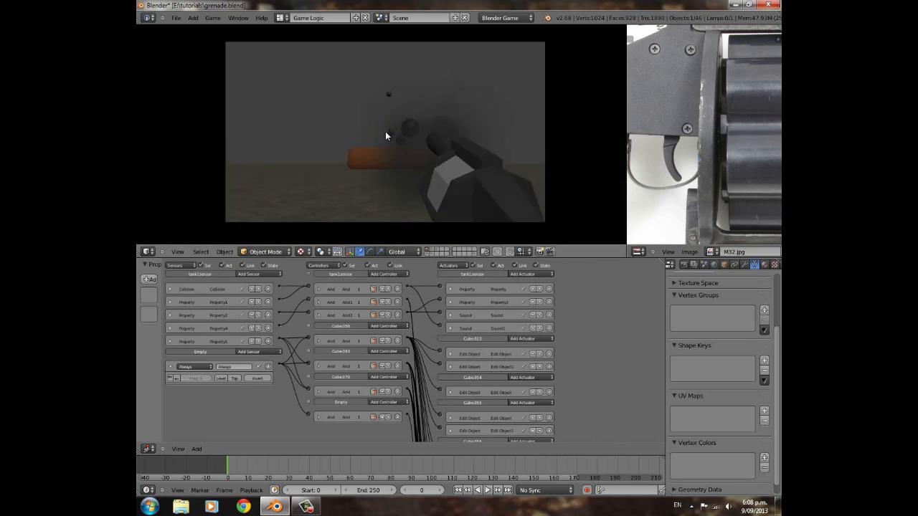
pyautogui.press('w')
pyautogui.click(386, 135)
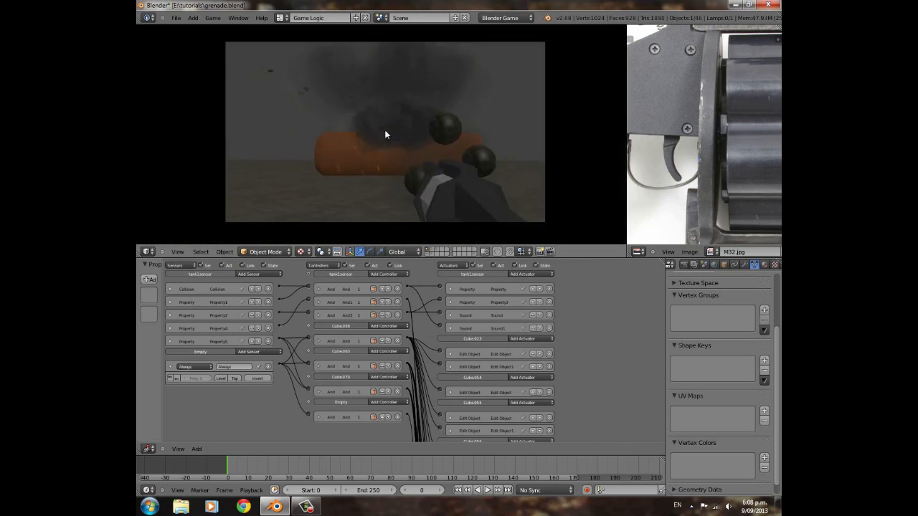
pyautogui.click(385, 135)
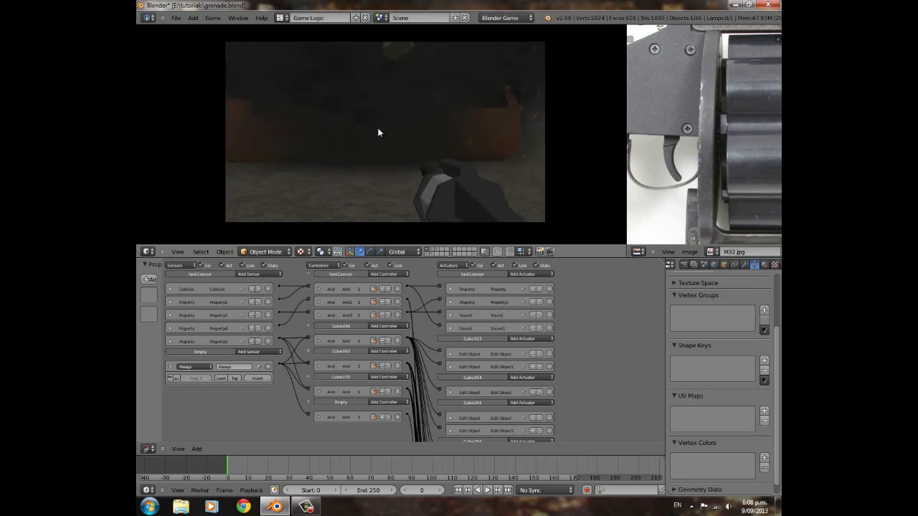
pyautogui.press('a')
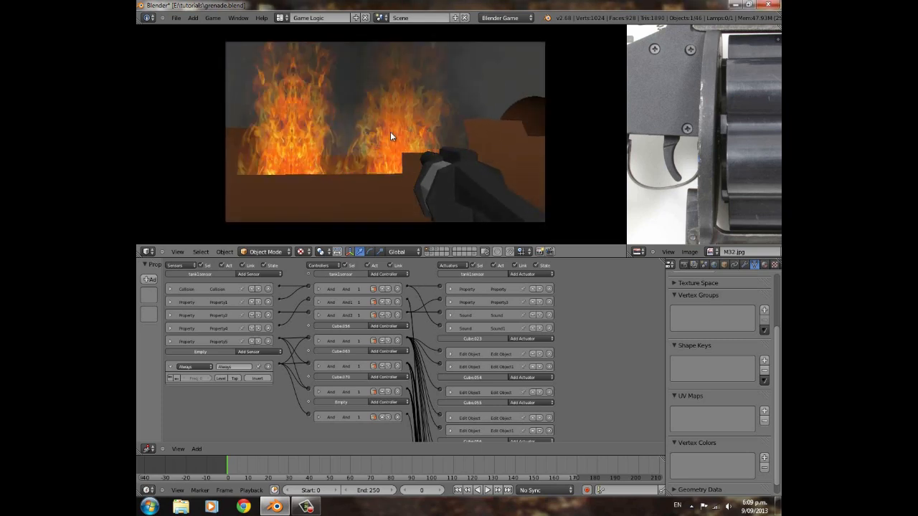
pyautogui.press('s')
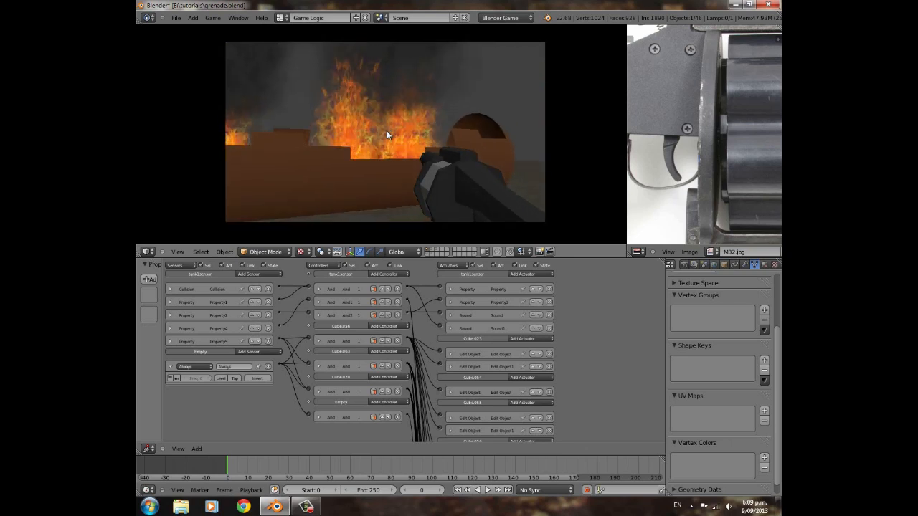
pyautogui.press('Escape')
# Reopen explosiontutorial.blend and enlarge the 3D view to look over the spawner cluster on the ground plane.
pyautogui.scroll(-5, 363, 167)
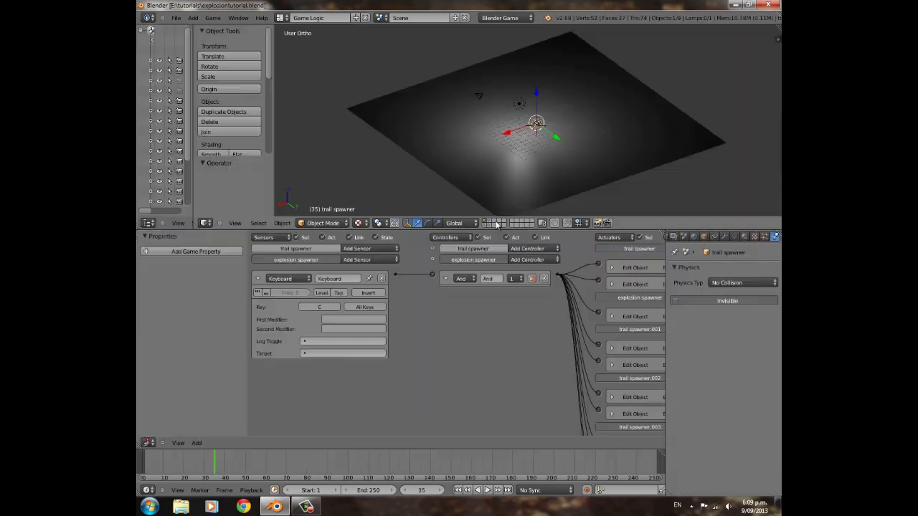
pyautogui.moveTo(496, 229); pyautogui.dragTo(505, 383)
pyautogui.scroll(4, 542, 271)
pyautogui.moveTo(434, 244); pyautogui.dragTo(510, 240, button='middle')
pyautogui.scroll(3, 512, 242)
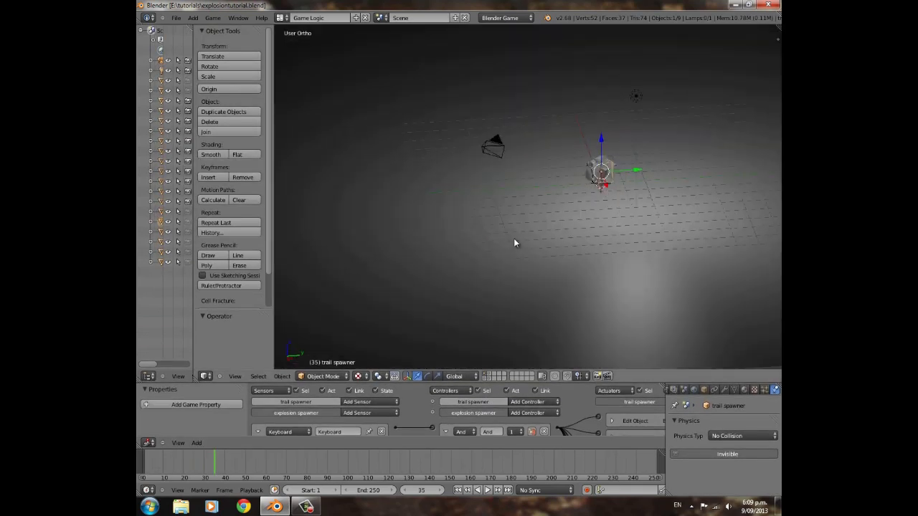
pyautogui.moveTo(670, 175); pyautogui.dragTo(548, 173, button='middle')
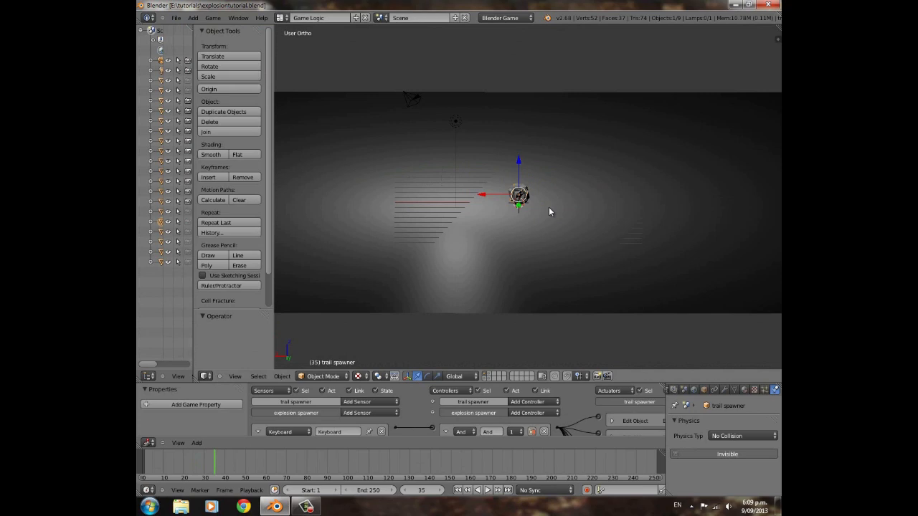
pyautogui.scroll(5, 548, 212)
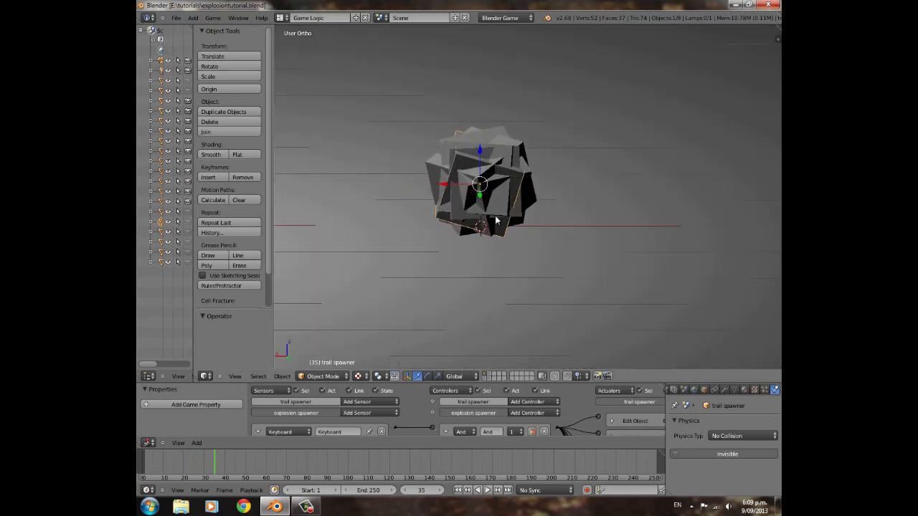
pyautogui.press('Home')
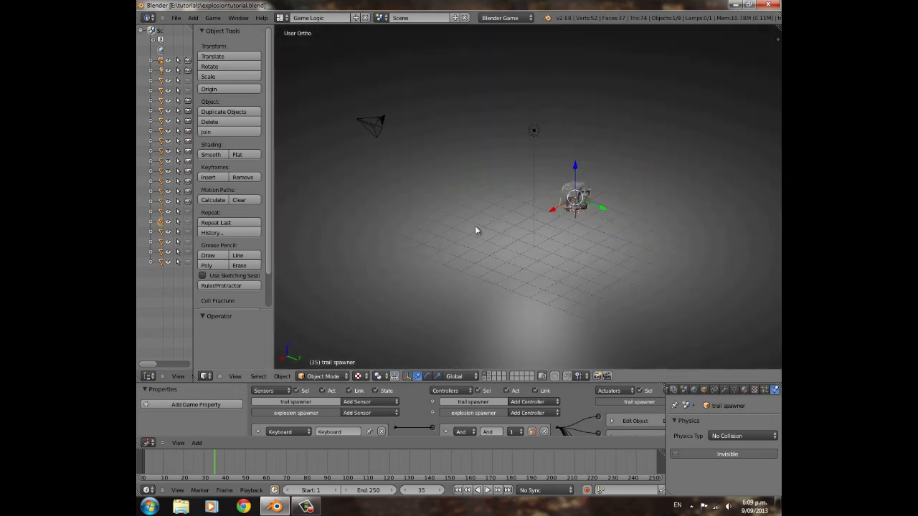
pyautogui.moveTo(574, 242); pyautogui.dragTo(428, 234, button='middle')
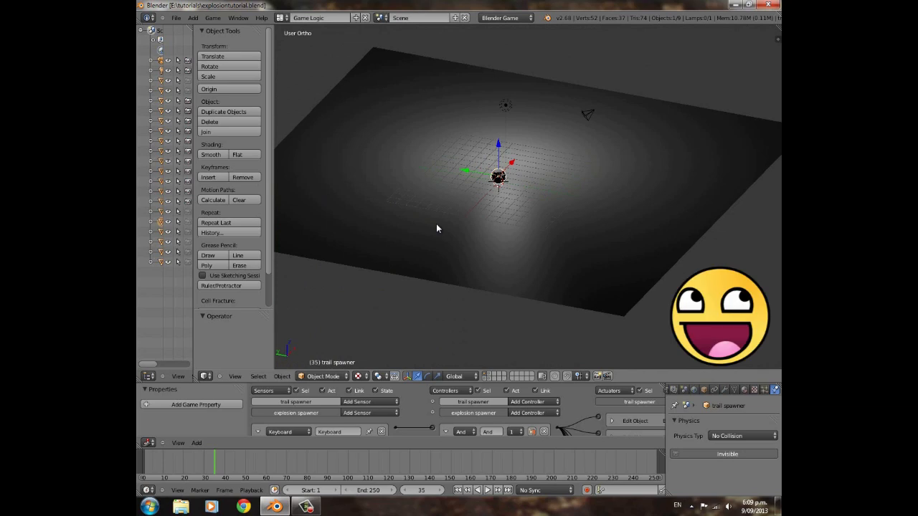